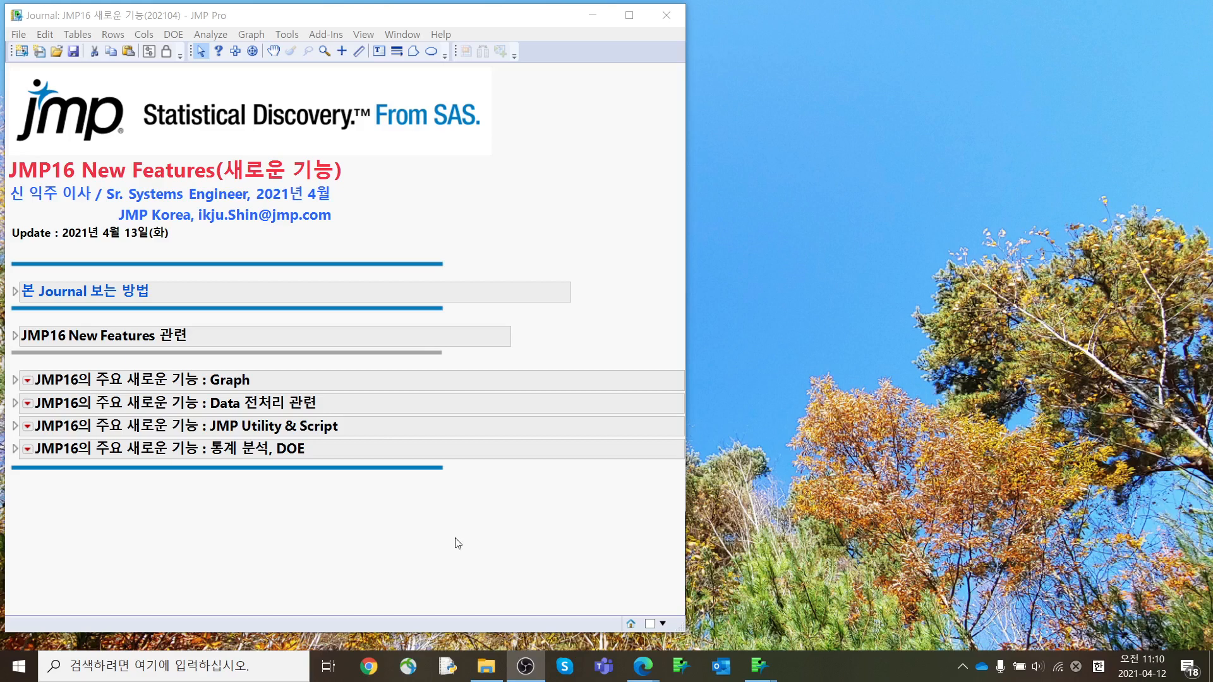
Expand the "본 Journal 보는 방법" section and read its notes on version compatibility and the linked sample data
click(25, 291)
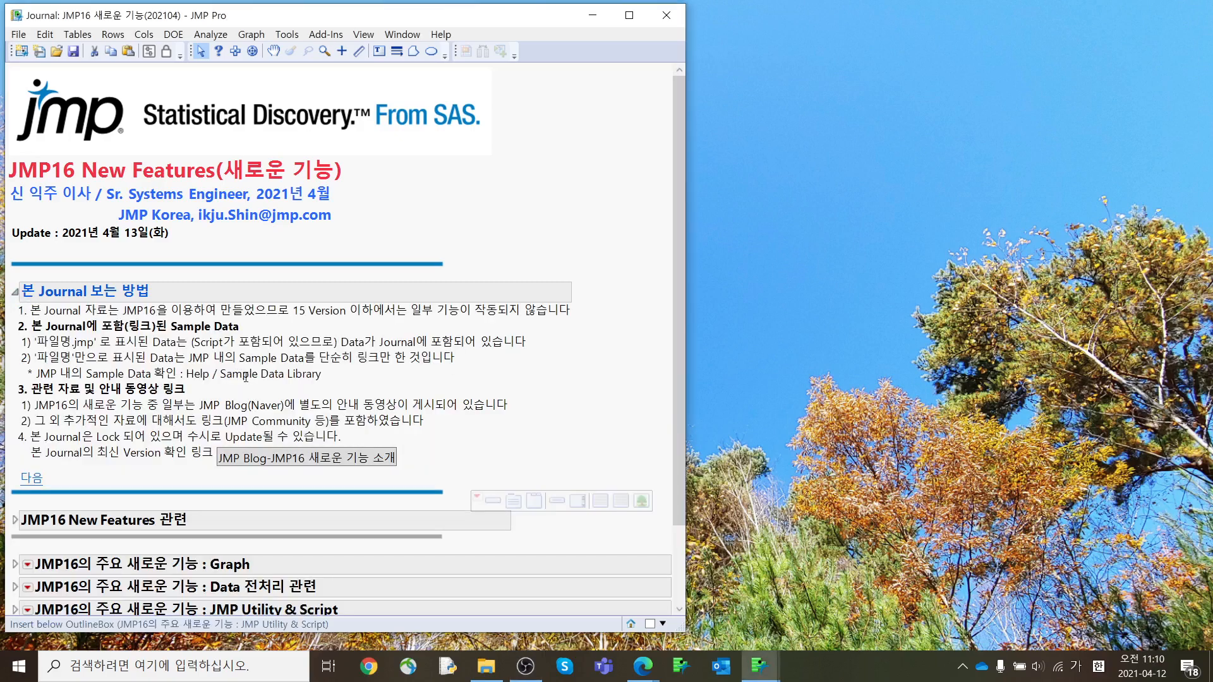
scroll(245, 377, down, 3)
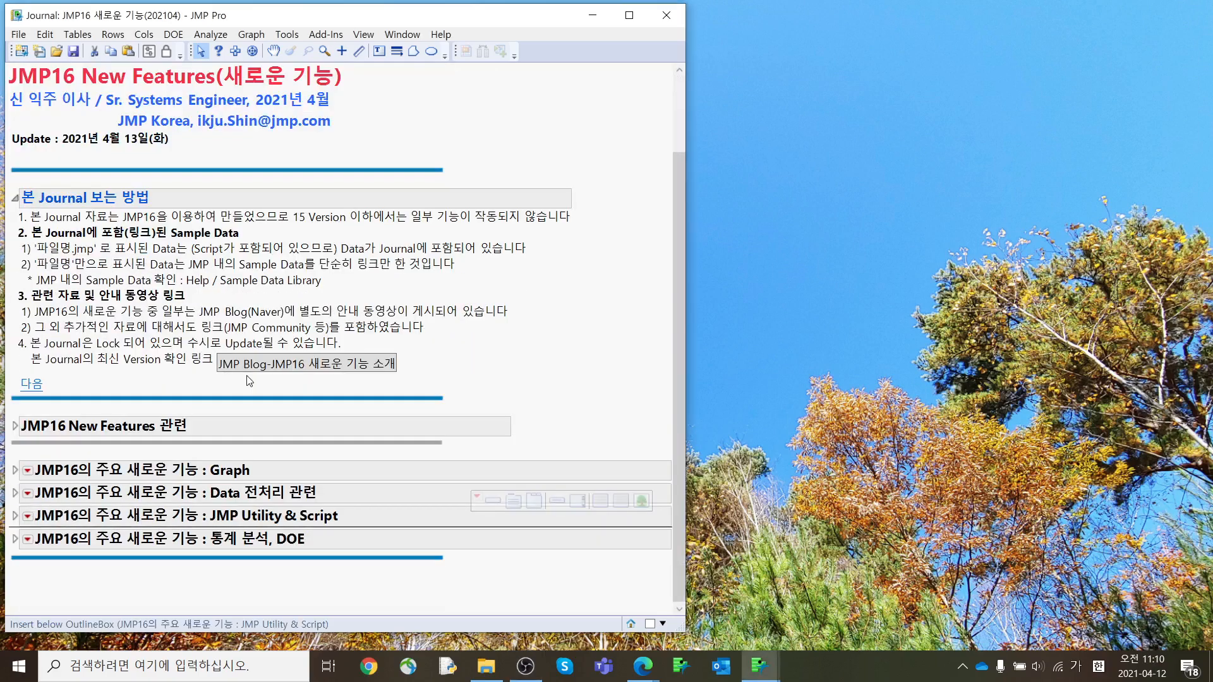
click(147, 222)
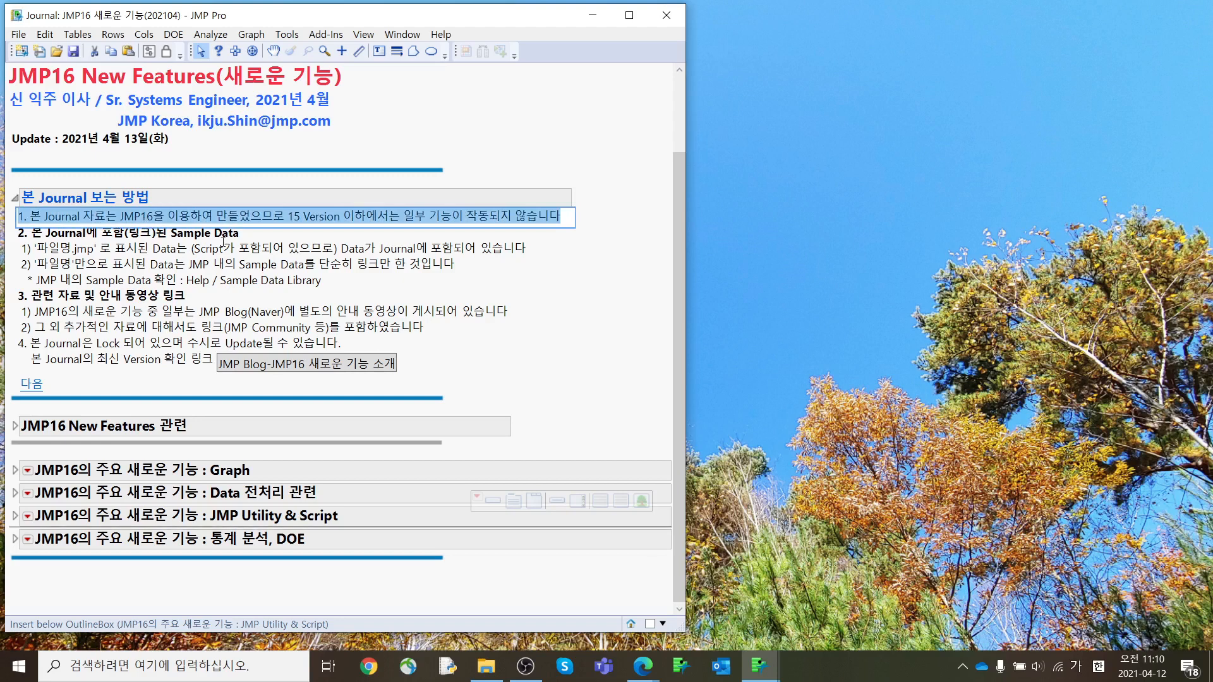
click(540, 299)
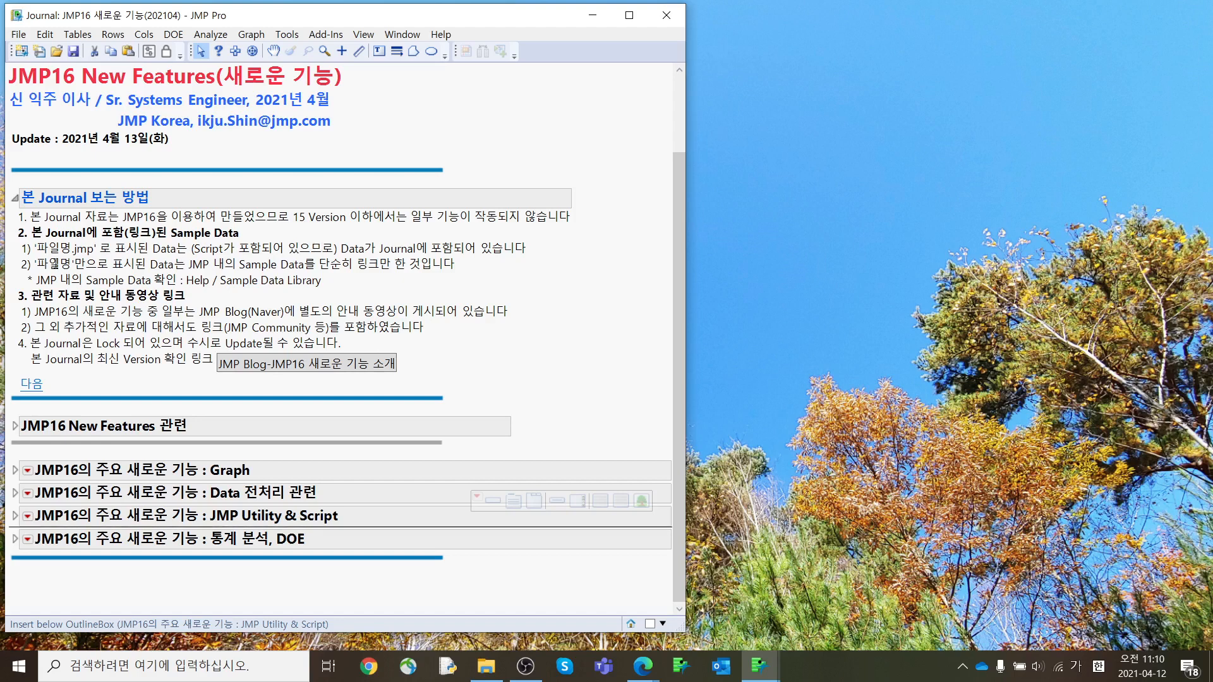
click(201, 263)
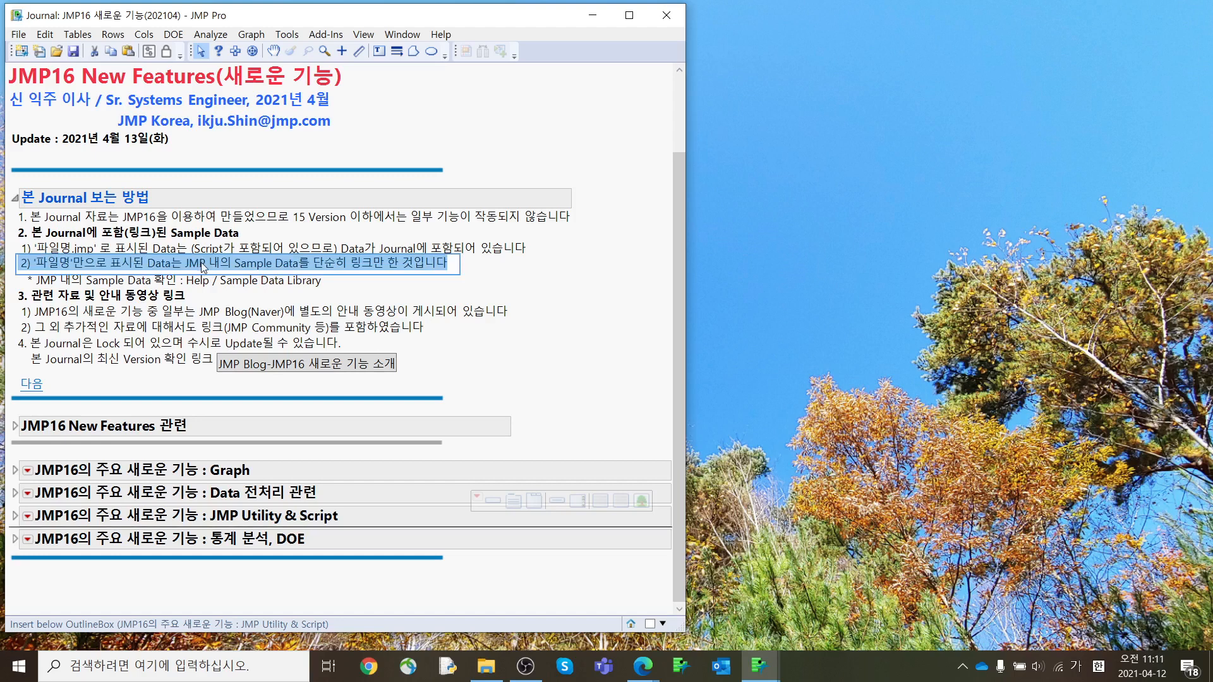
Open the Sample Data Library folder to view the bundled sample files, and close it again
click(255, 284)
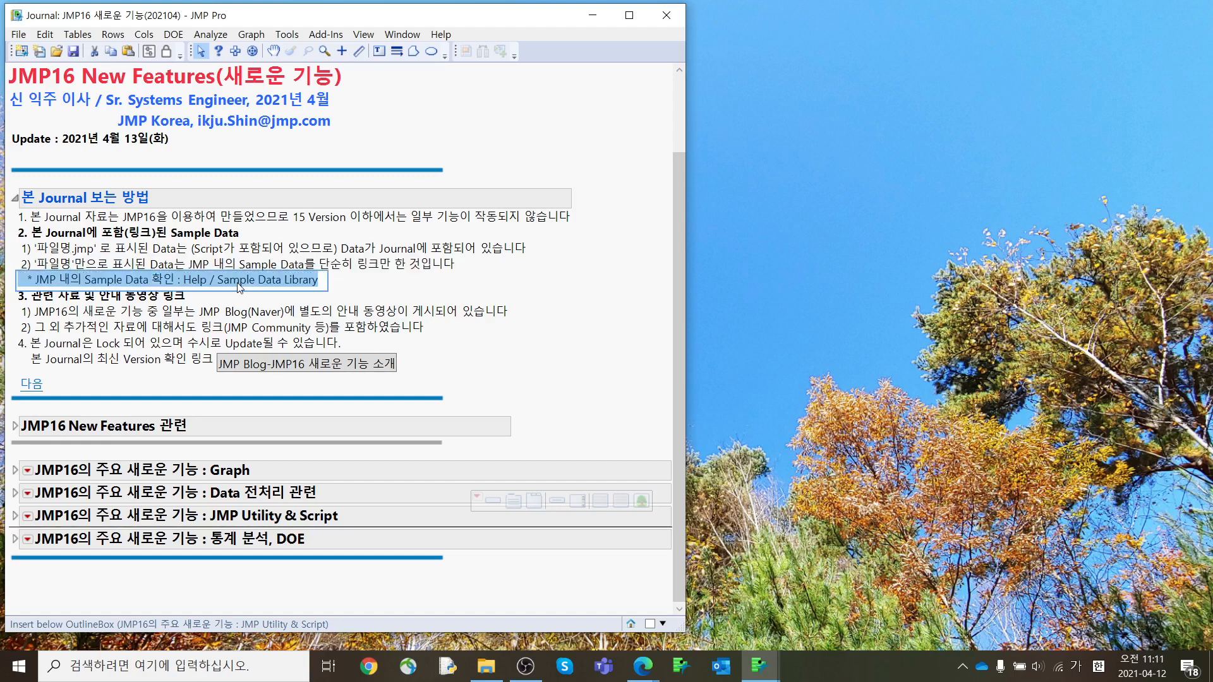
click(449, 37)
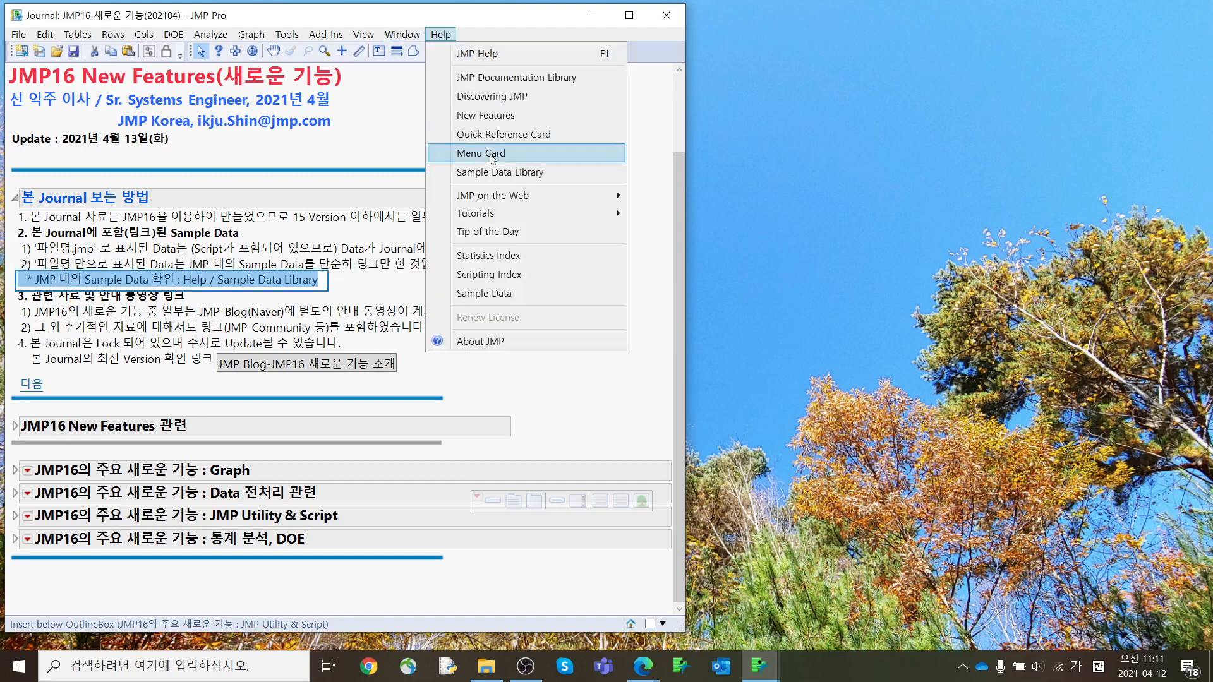
click(496, 180)
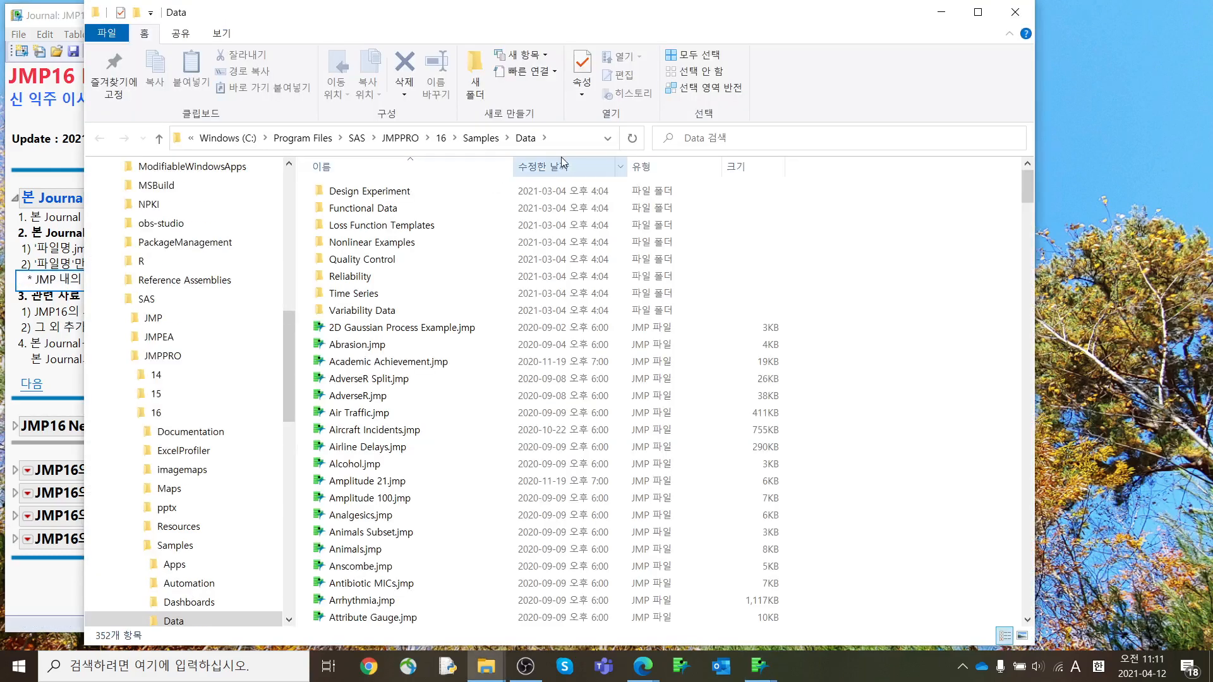
click(1015, 12)
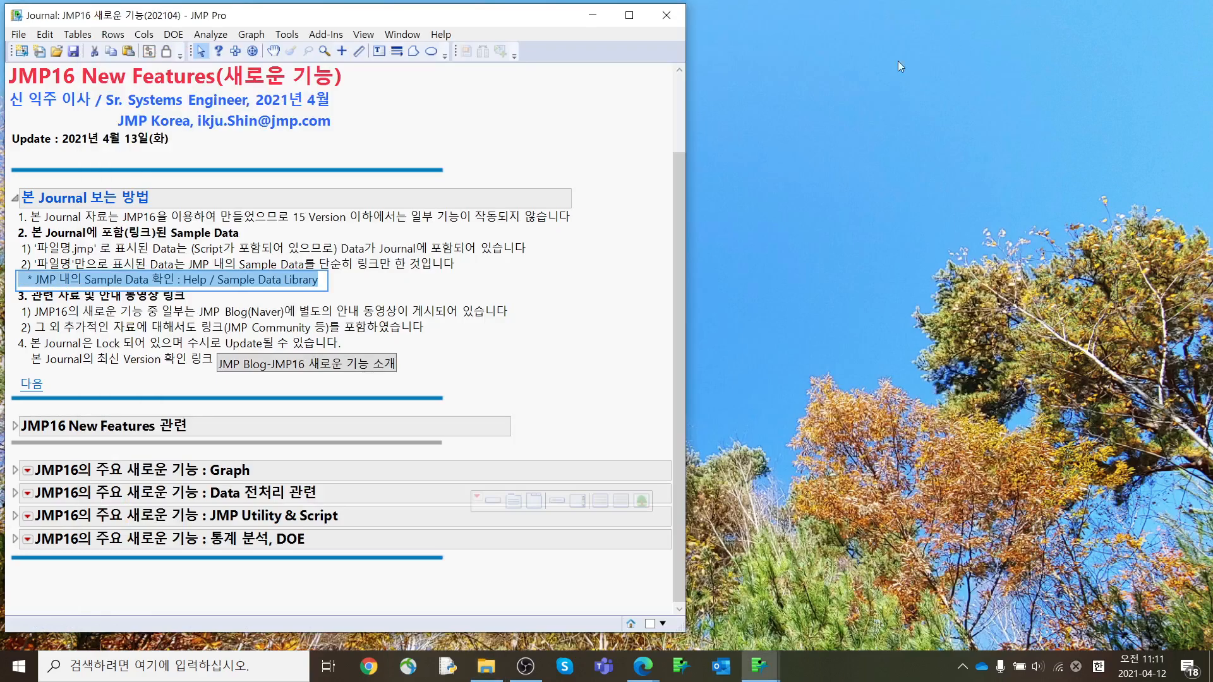
Advance the journal from the viewing guide to the "JMP16 New Features 관련" section
click(515, 352)
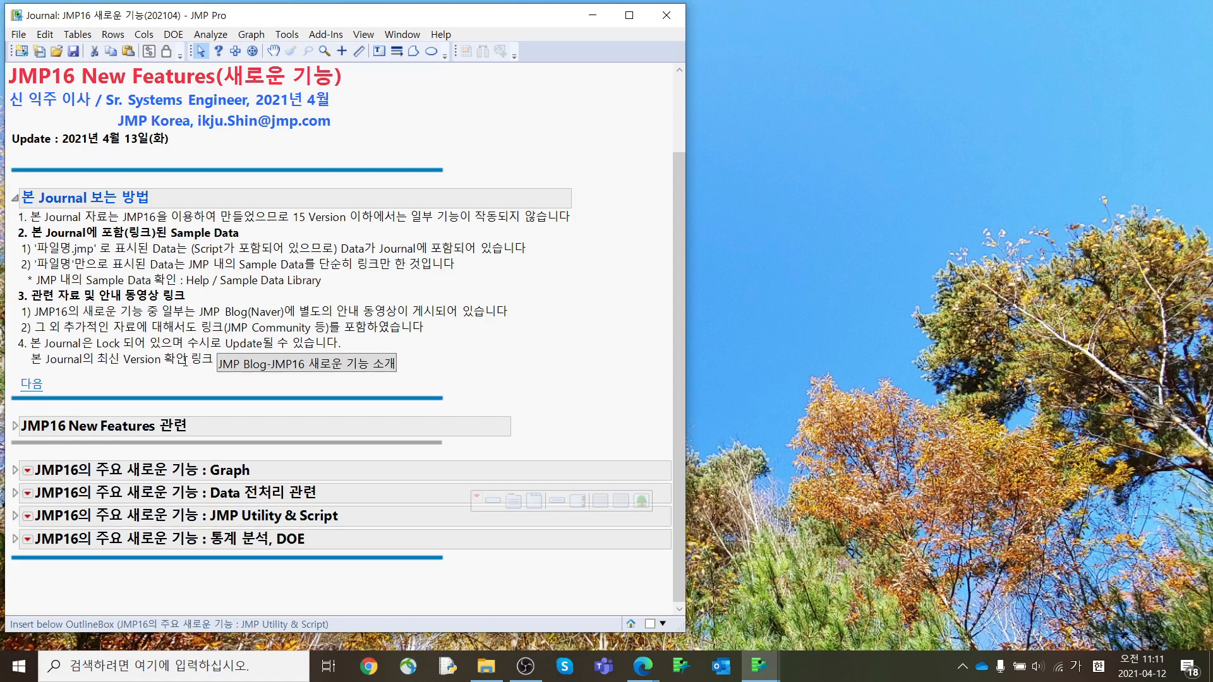
mouse_move(477, 361)
mouse_down()
mouse_move(450, 352)
mouse_move(209, 378)
mouse_move(453, 355)
mouse_up()
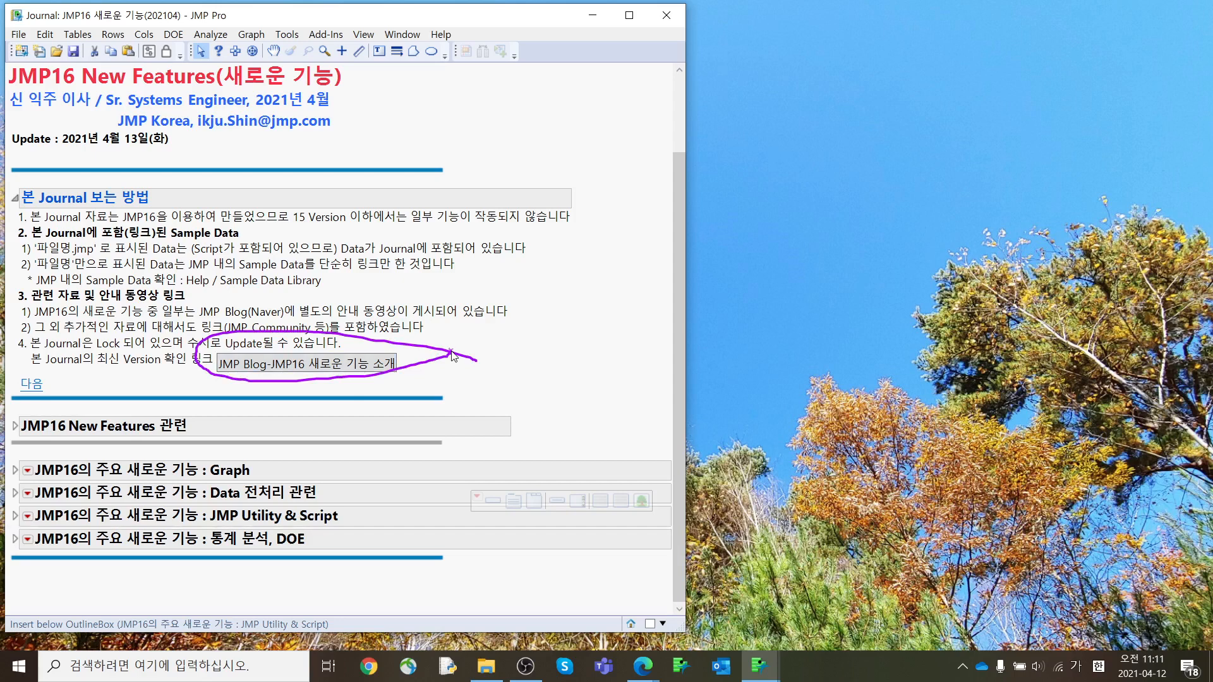
key(Escape)
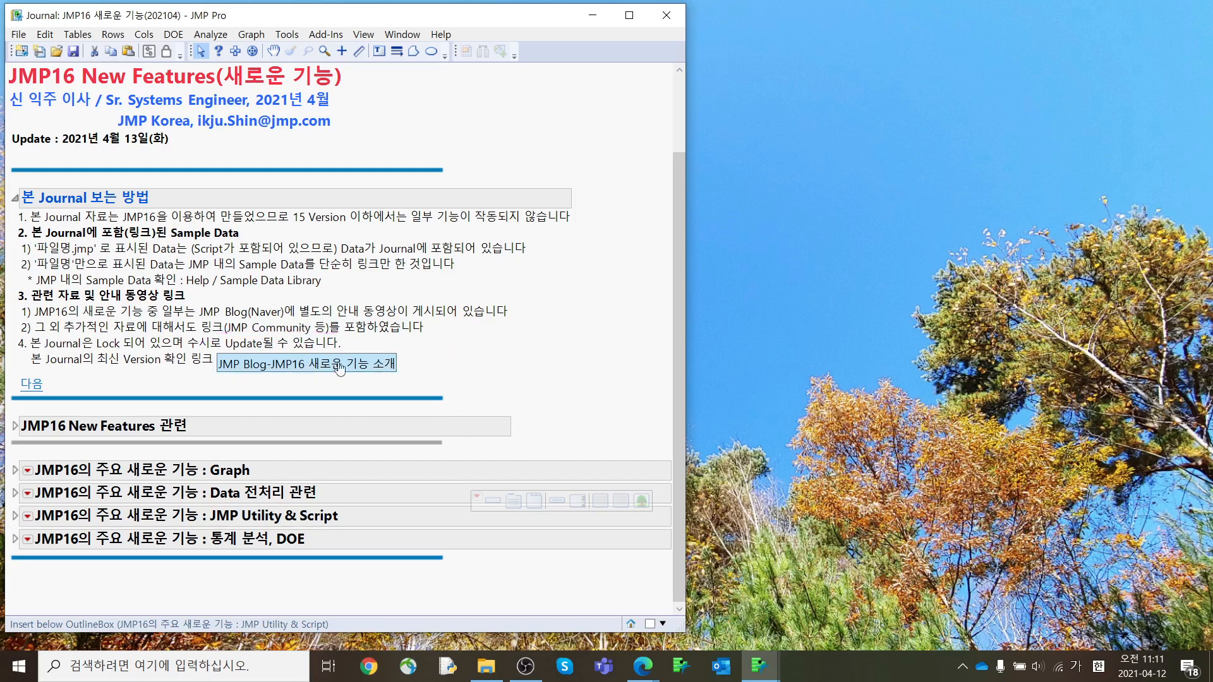
click(35, 384)
scroll(242, 452, down, 1)
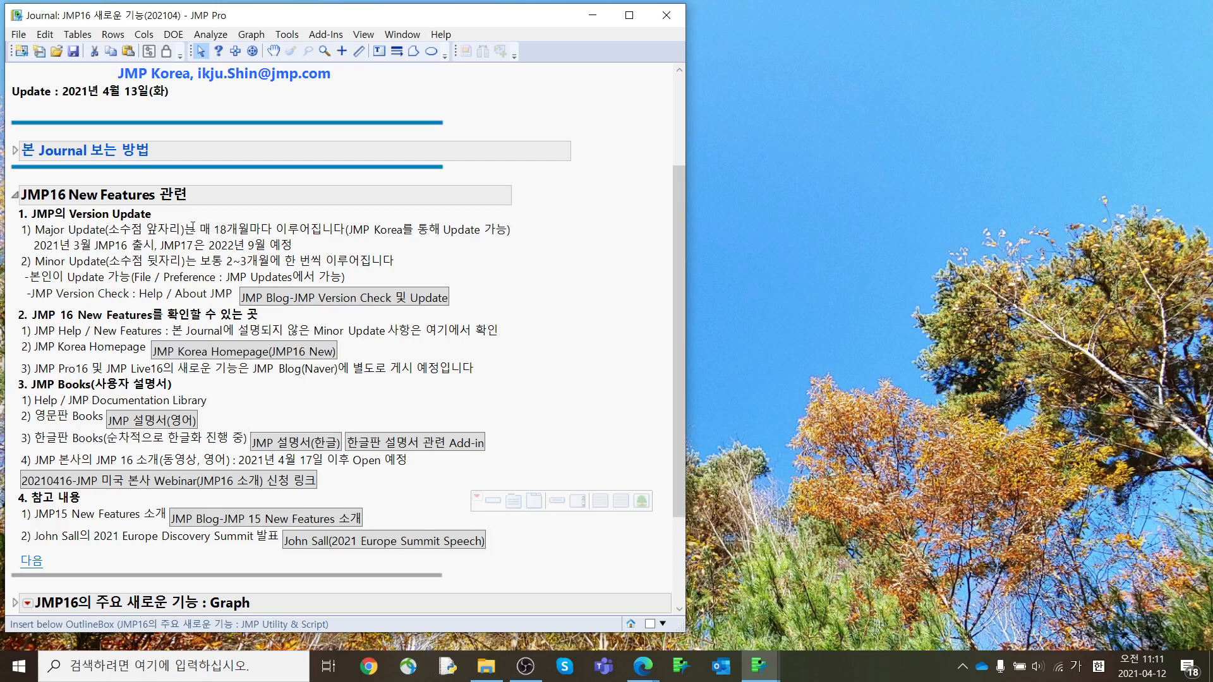
Read the "JMP의 Version Update" notes on major updates, release schedule and minor updates, highlighting the individual lines
click(193, 228)
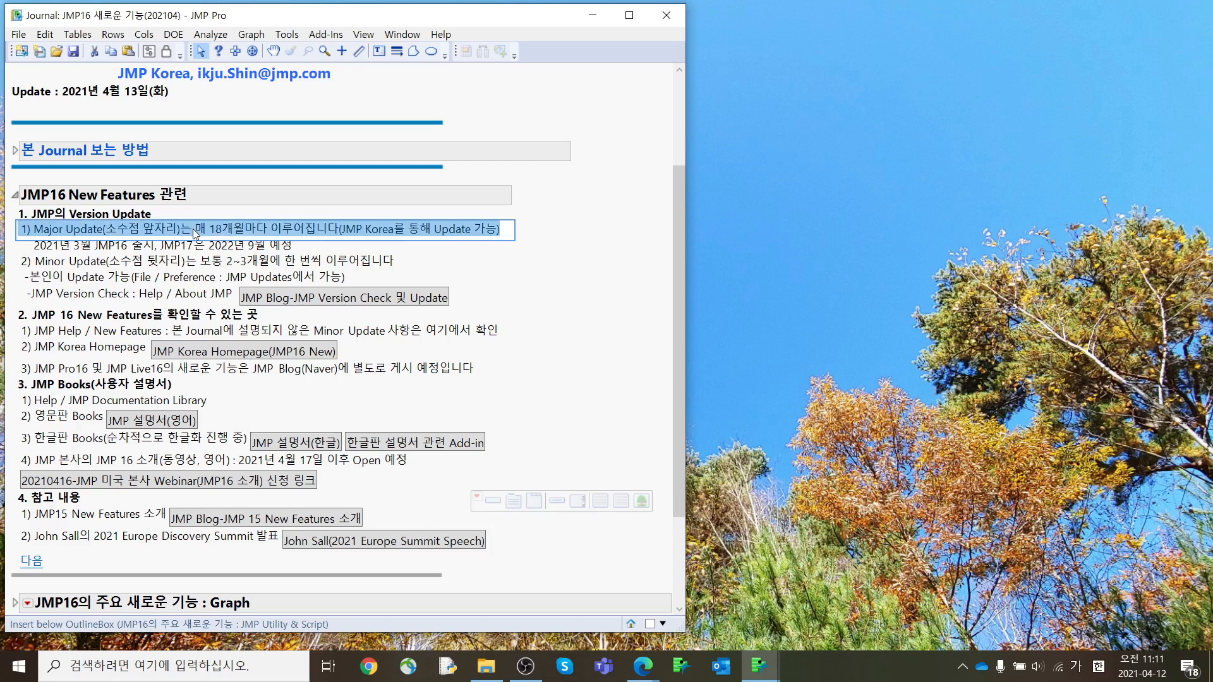
click(537, 237)
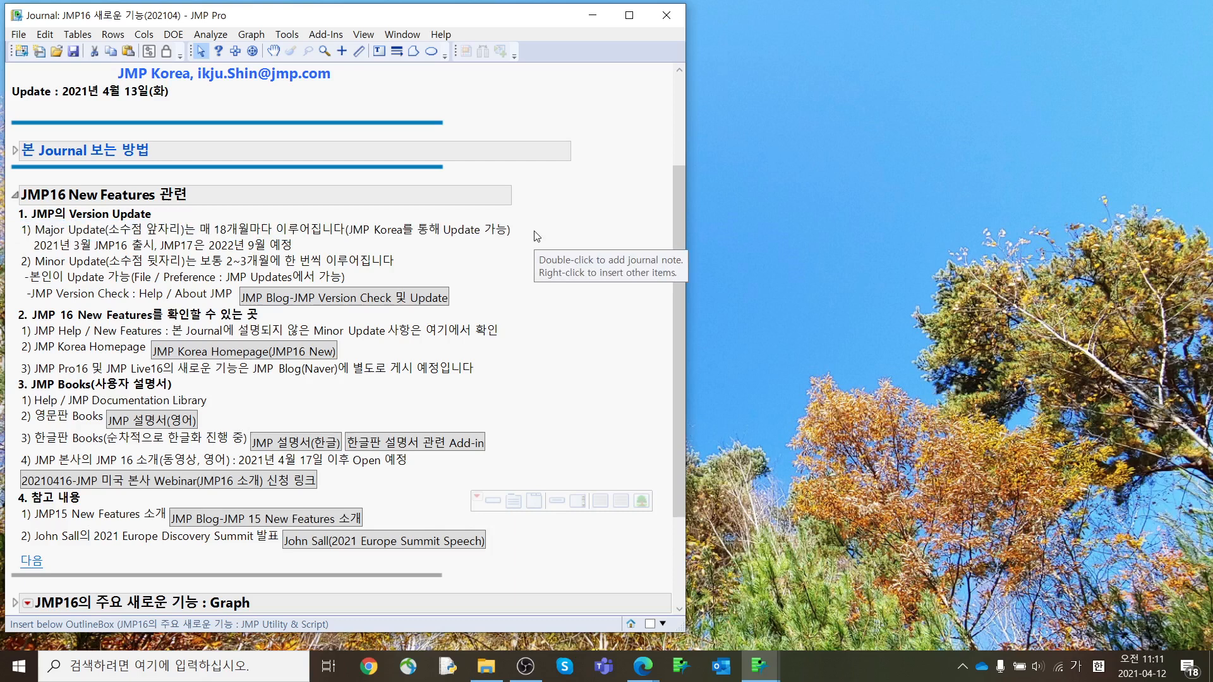
mouse_move(533, 236)
mouse_down()
mouse_move(364, 253)
mouse_move(505, 210)
mouse_move(518, 238)
mouse_up()
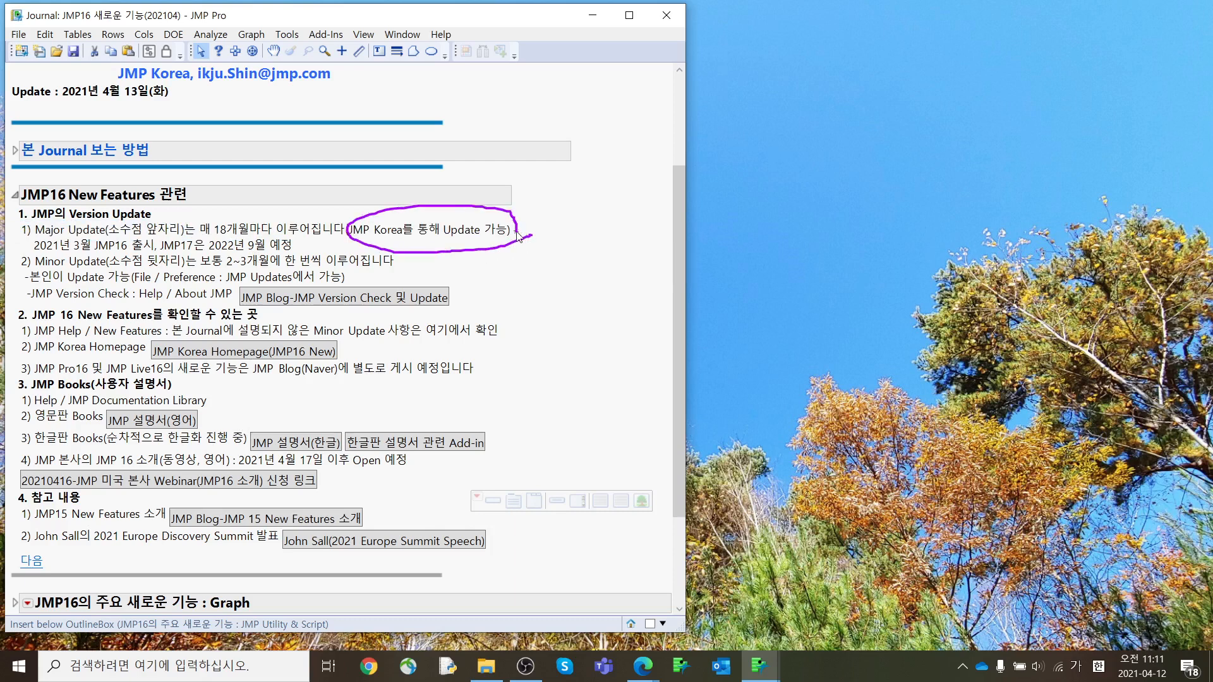
key(Escape)
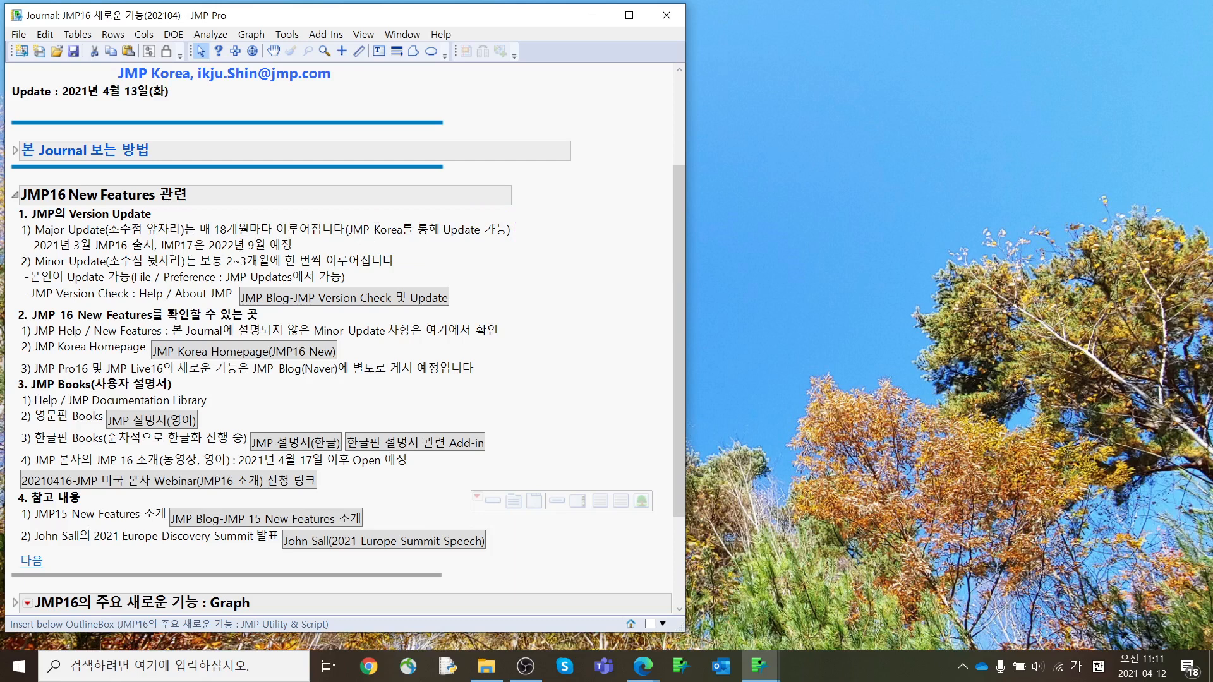
click(152, 245)
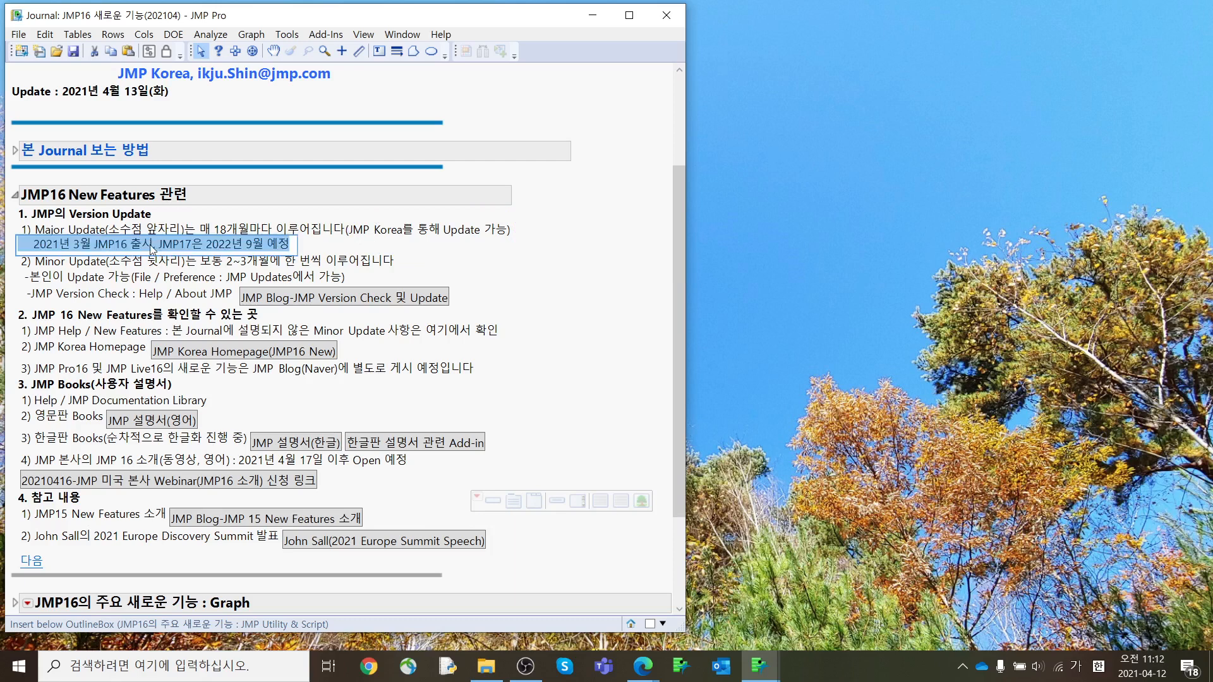
click(310, 249)
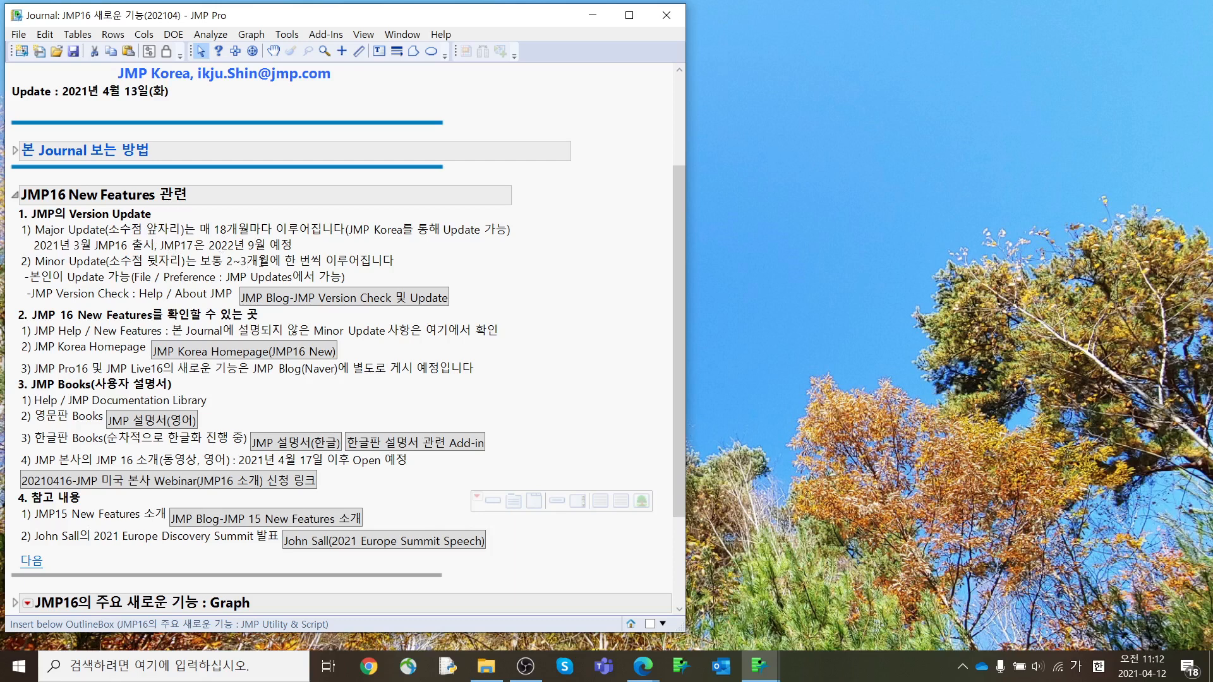
triple_click(188, 278)
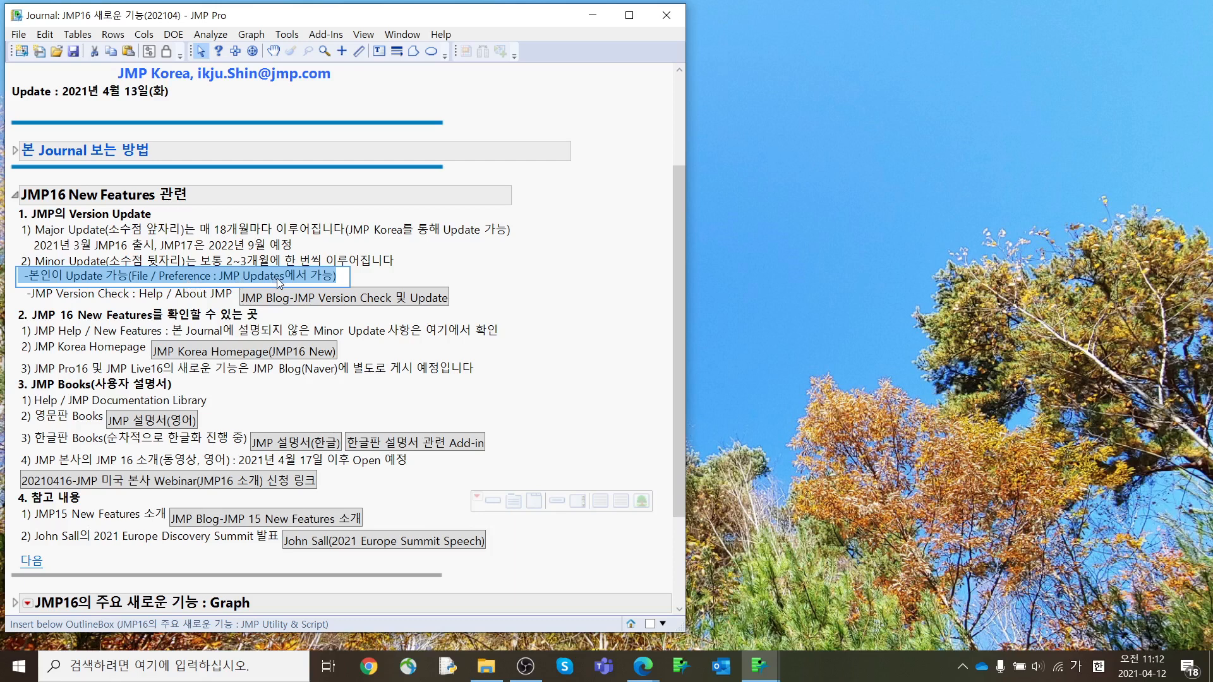
click(427, 270)
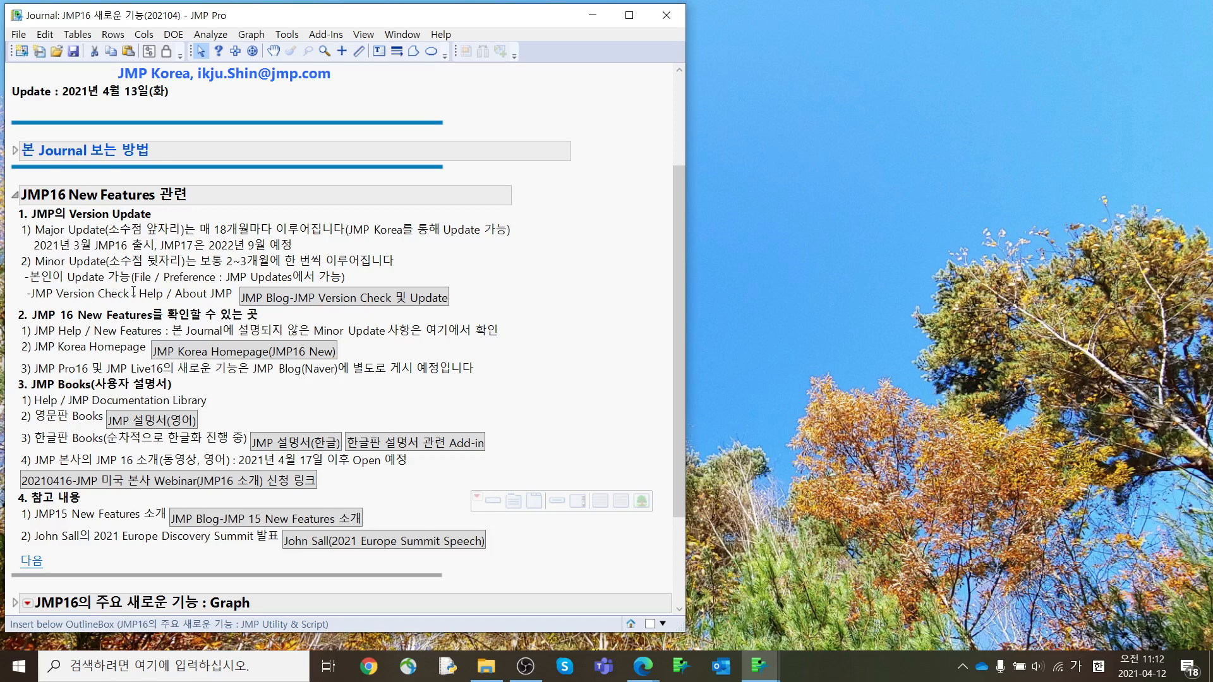
Review the JMP Updates preferences and the available update-check frequencies, leaving the settings without saving
click(25, 36)
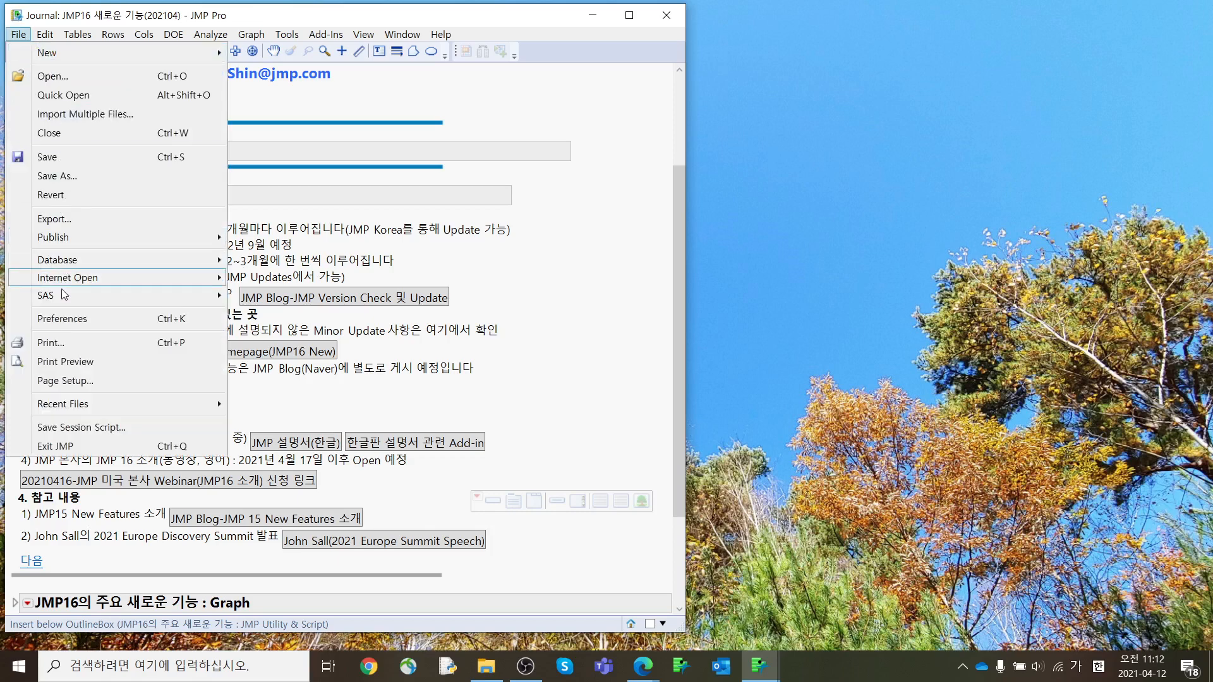
click(62, 319)
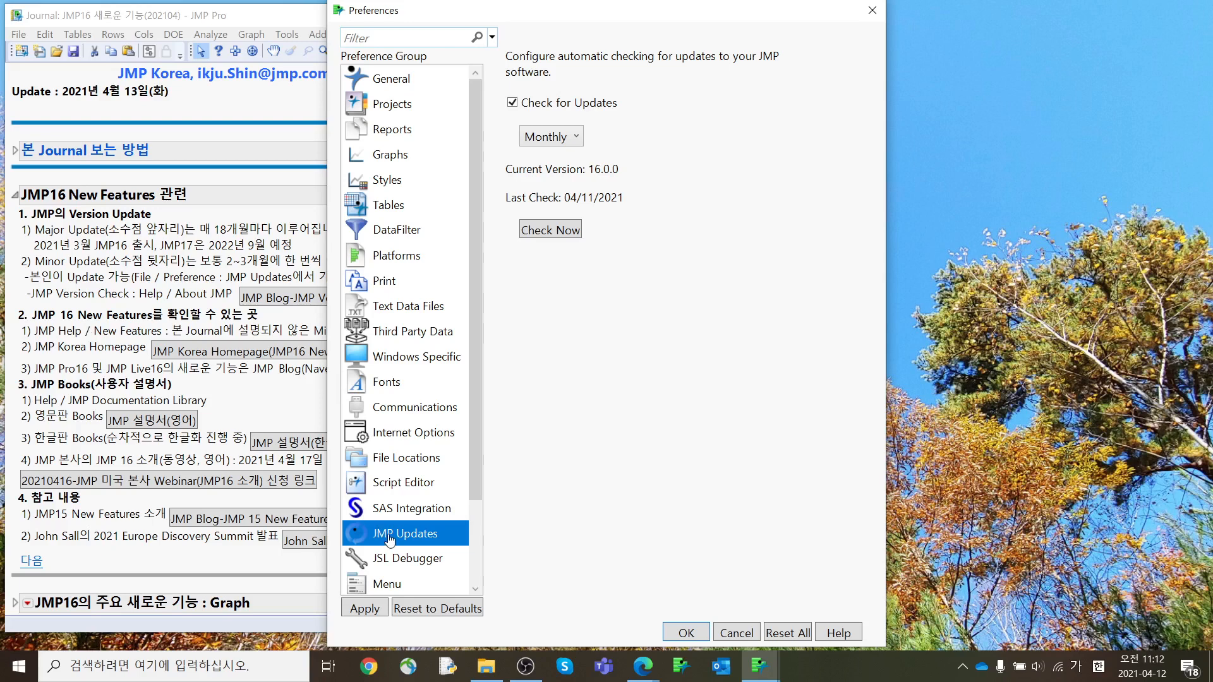
mouse_move(610, 284)
mouse_down()
mouse_move(576, 284)
mouse_move(609, 75)
mouse_move(623, 263)
mouse_move(601, 282)
mouse_up()
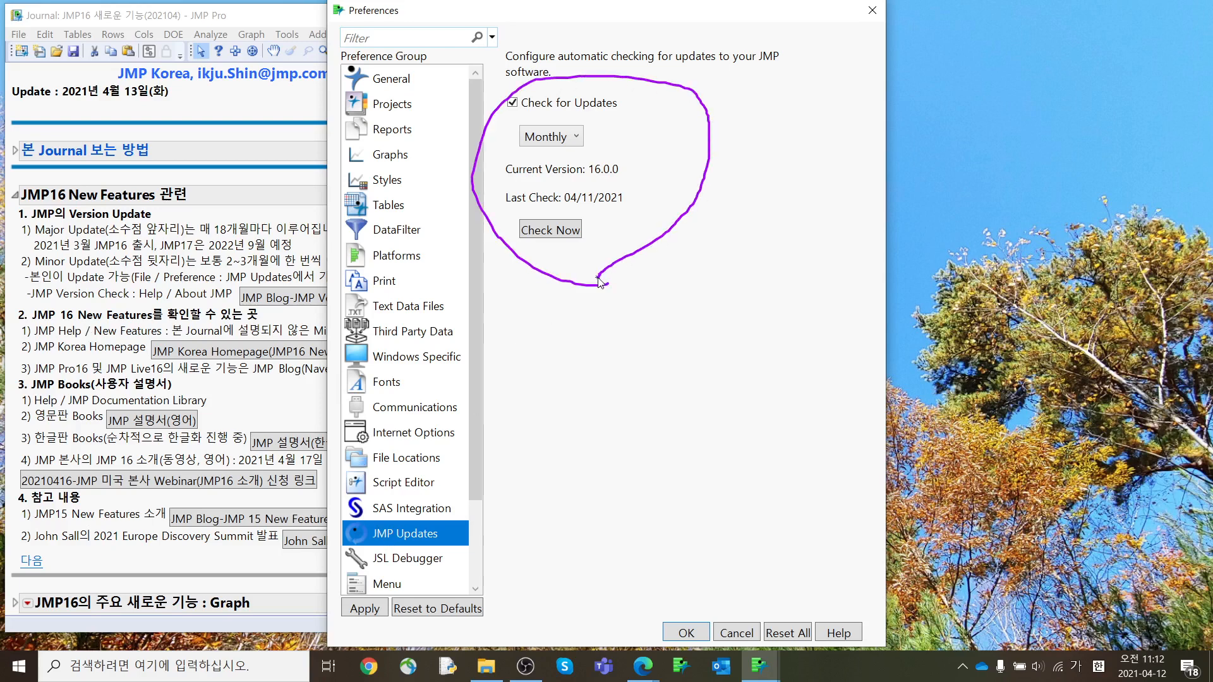
click(579, 142)
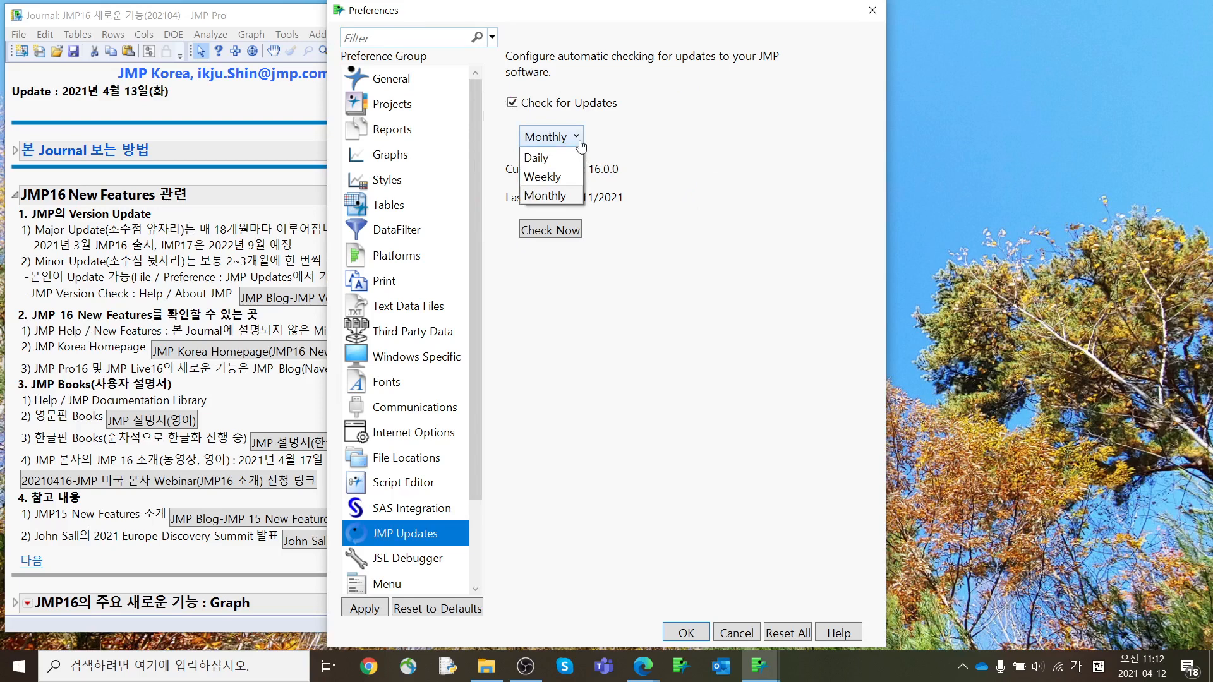
click(669, 137)
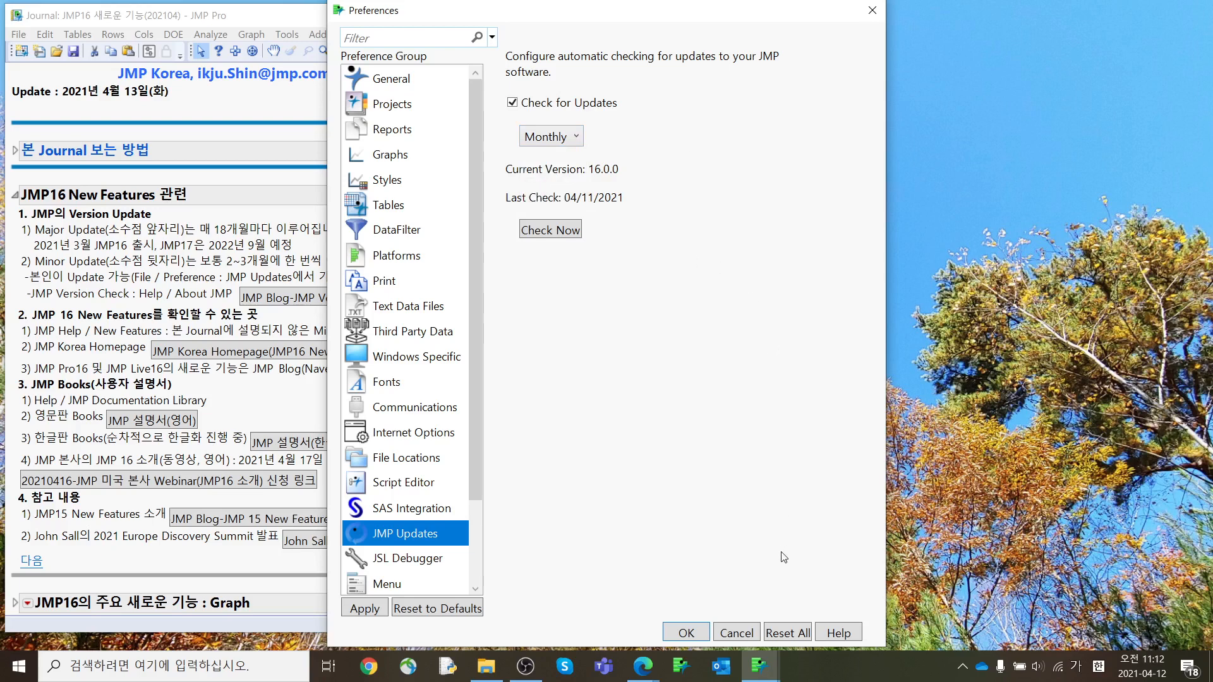
click(736, 633)
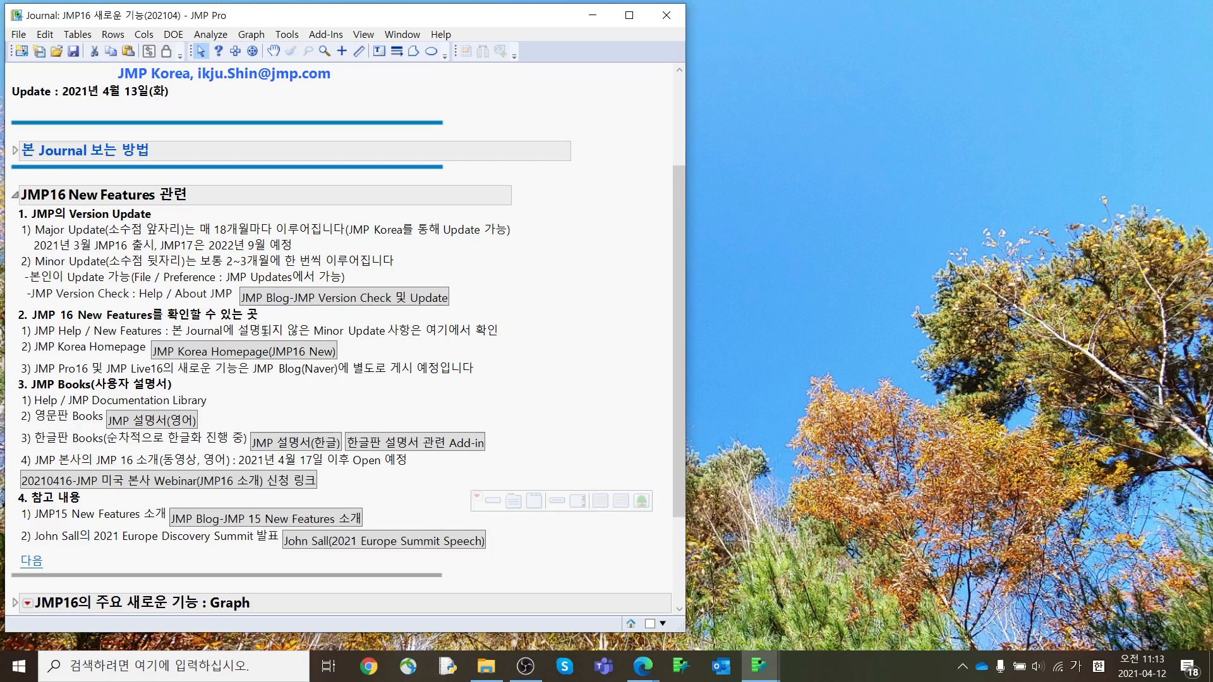
Open the New Features document from JMP's help, browse ahead to page 13, and close it
click(328, 331)
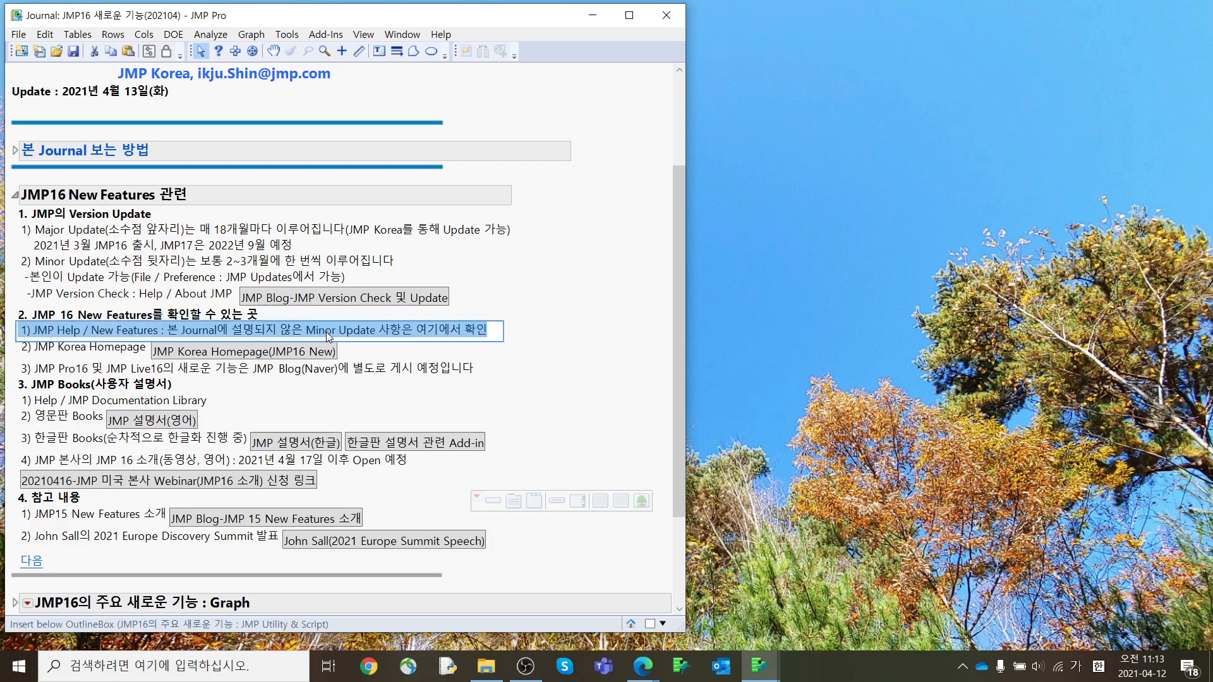
click(584, 303)
click(446, 35)
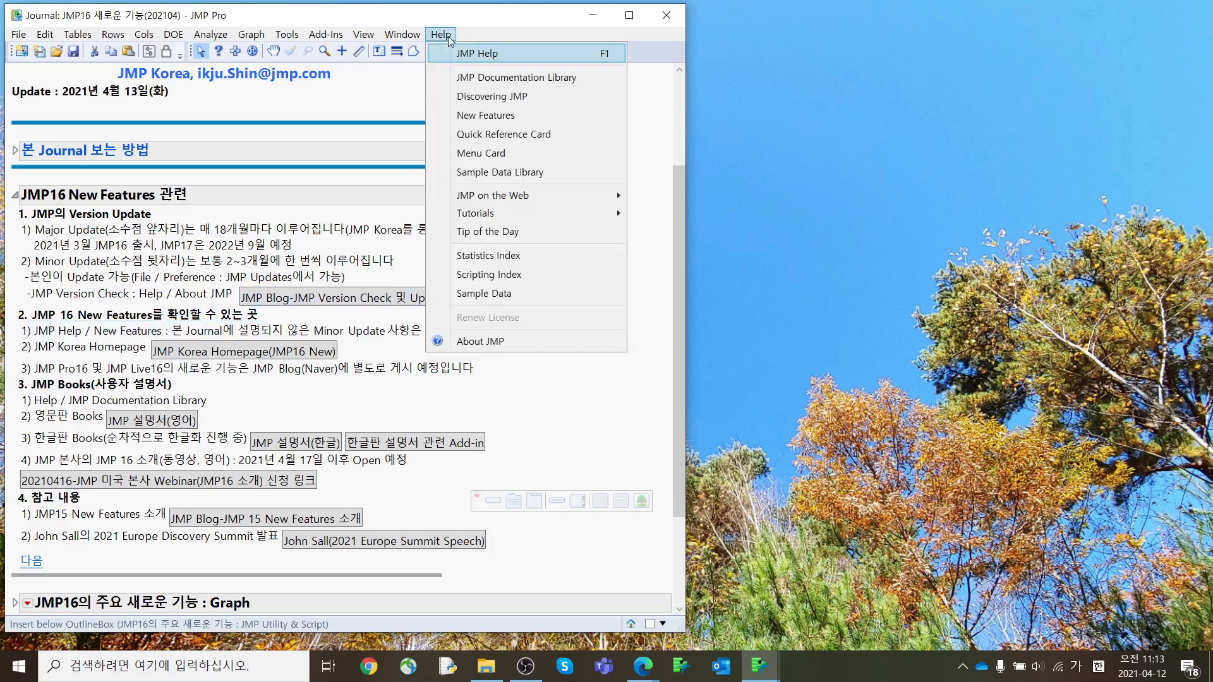
click(475, 119)
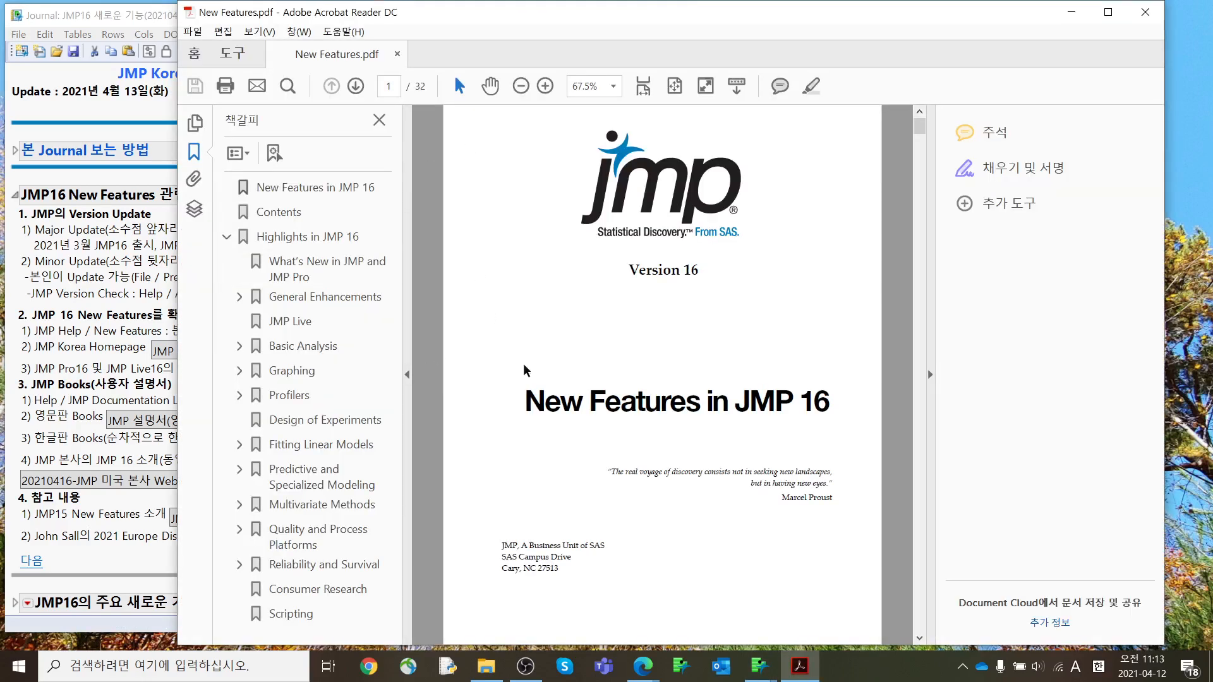
drag(918, 135, 932, 323)
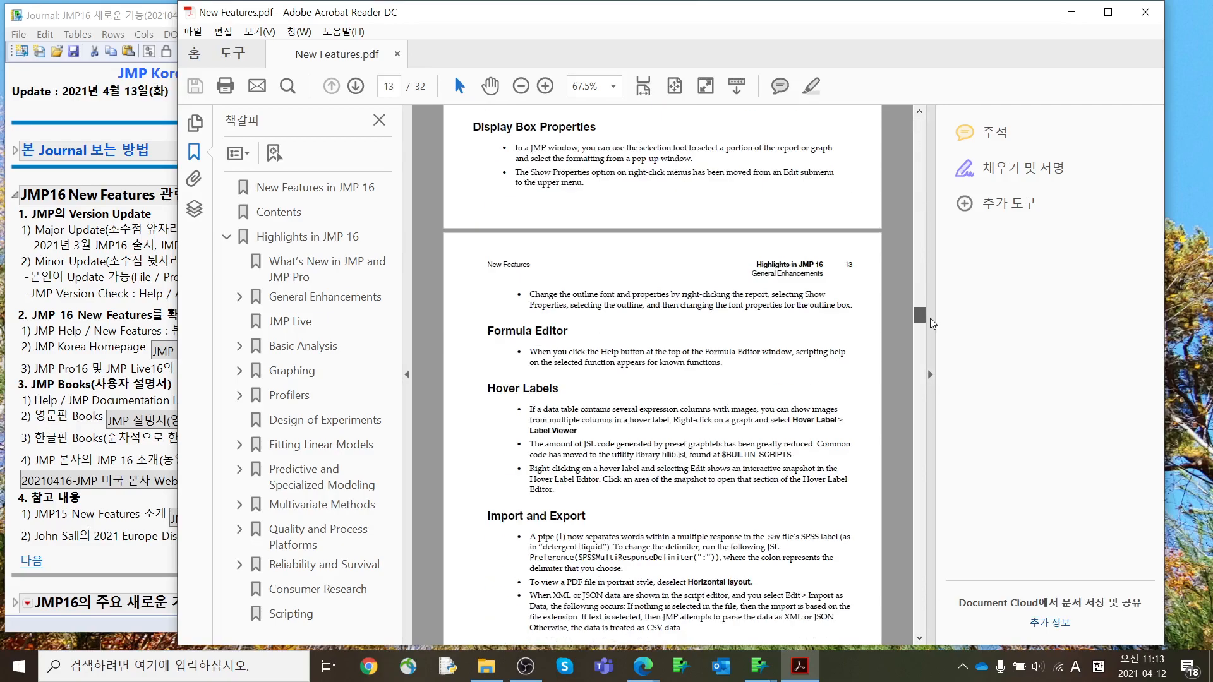
click(1145, 12)
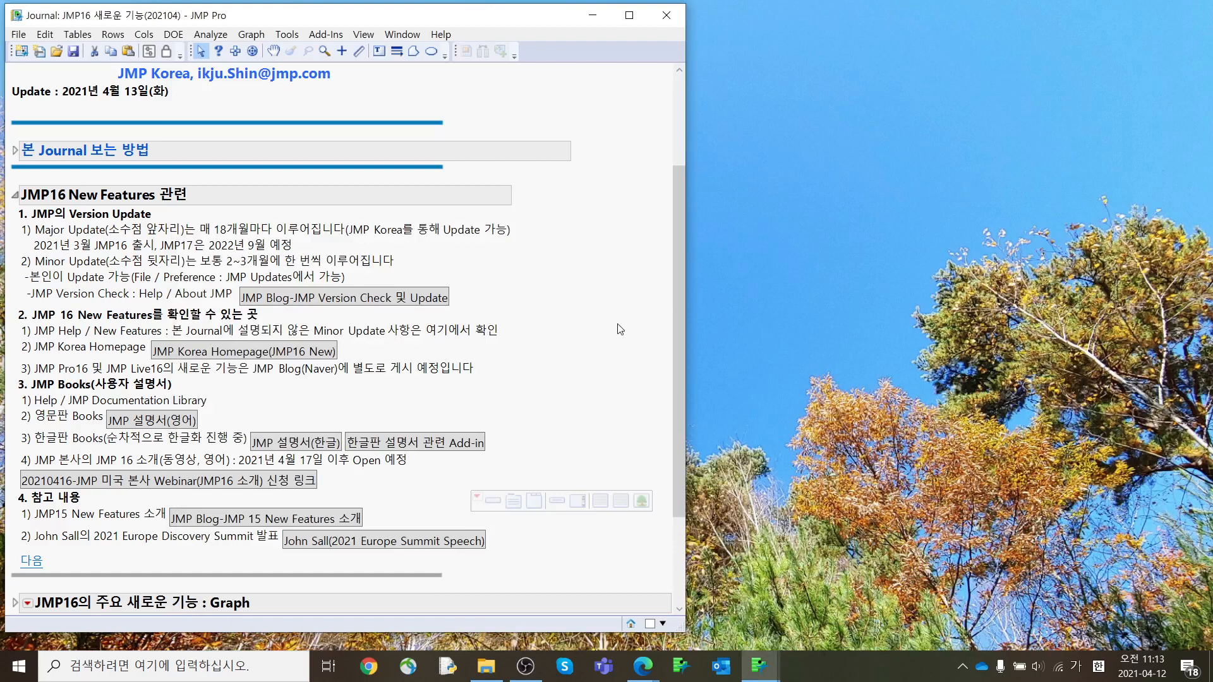
Open the journal's "JMP Korea Homepage(JMP16 New)" link and look through the site's software links and JMP 16 feature descriptions
click(221, 359)
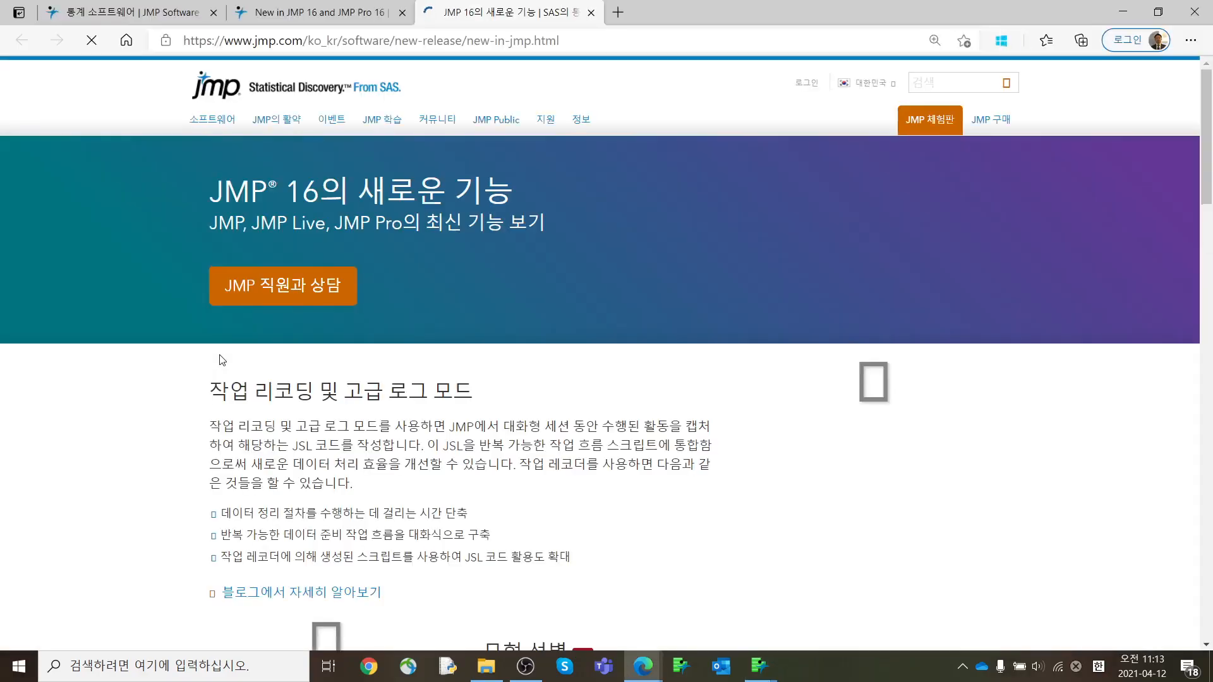
click(228, 130)
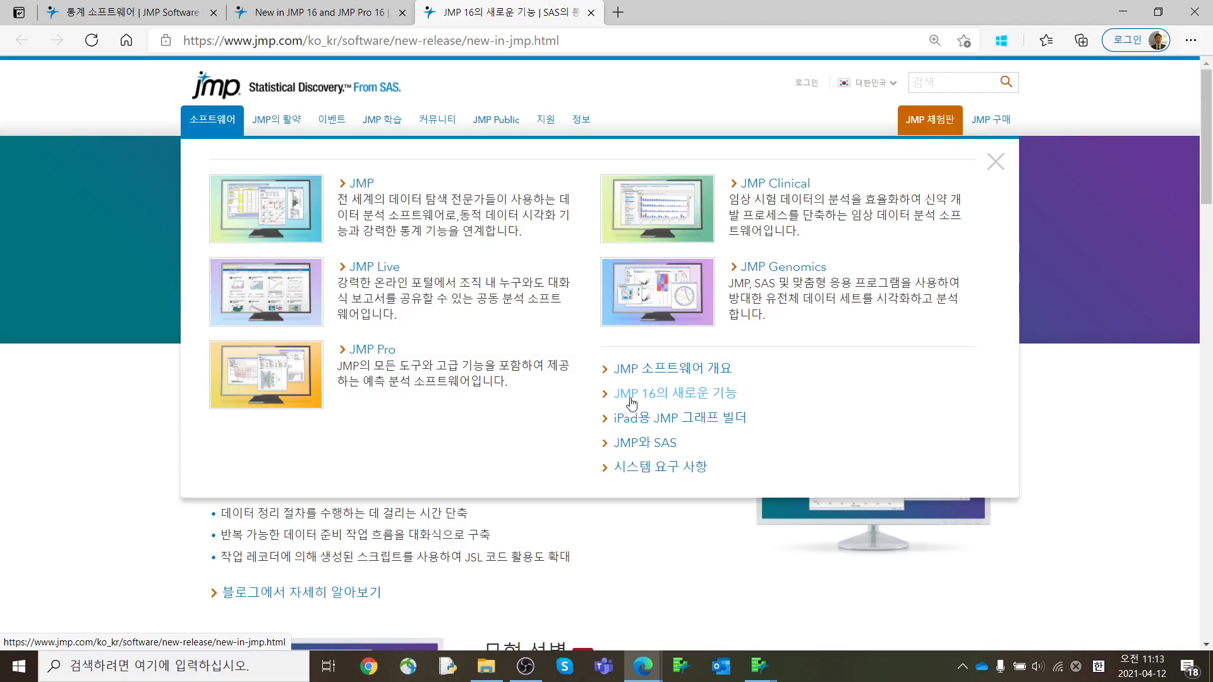
click(1071, 379)
scroll(806, 500, down, 3)
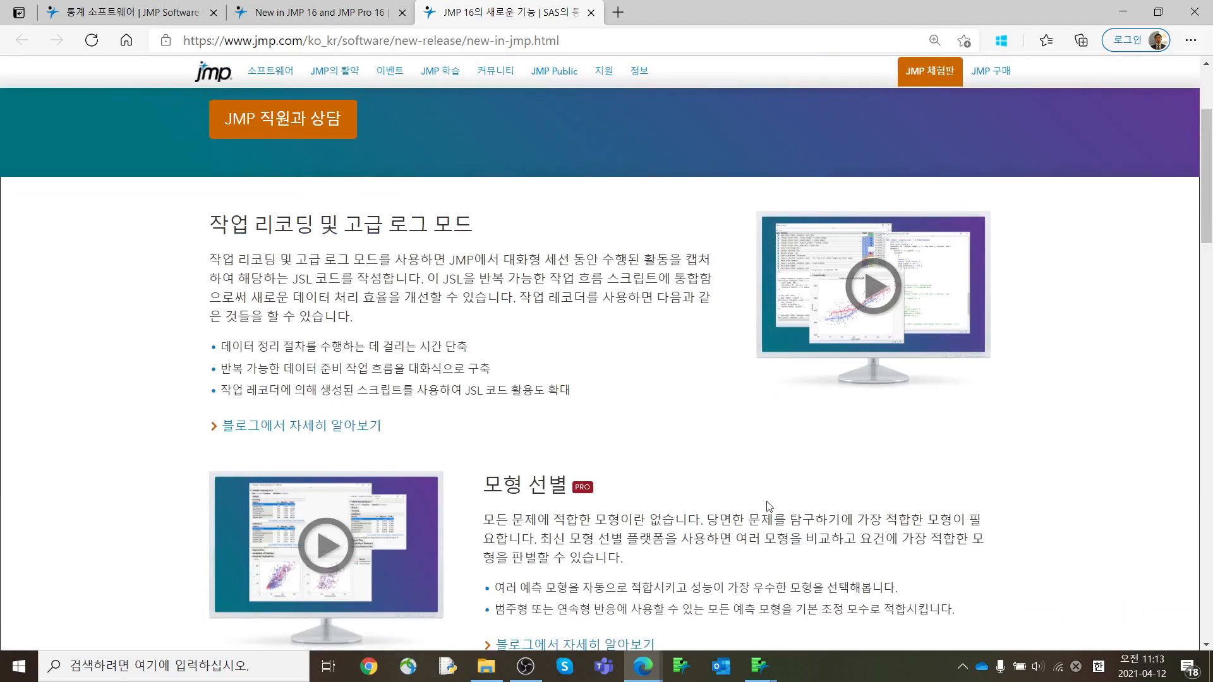
Look through the Korean JMP 16 new features page, expanding the data import/tables and data visualization sections, and return to the journal
scroll(769, 506, down, 12)
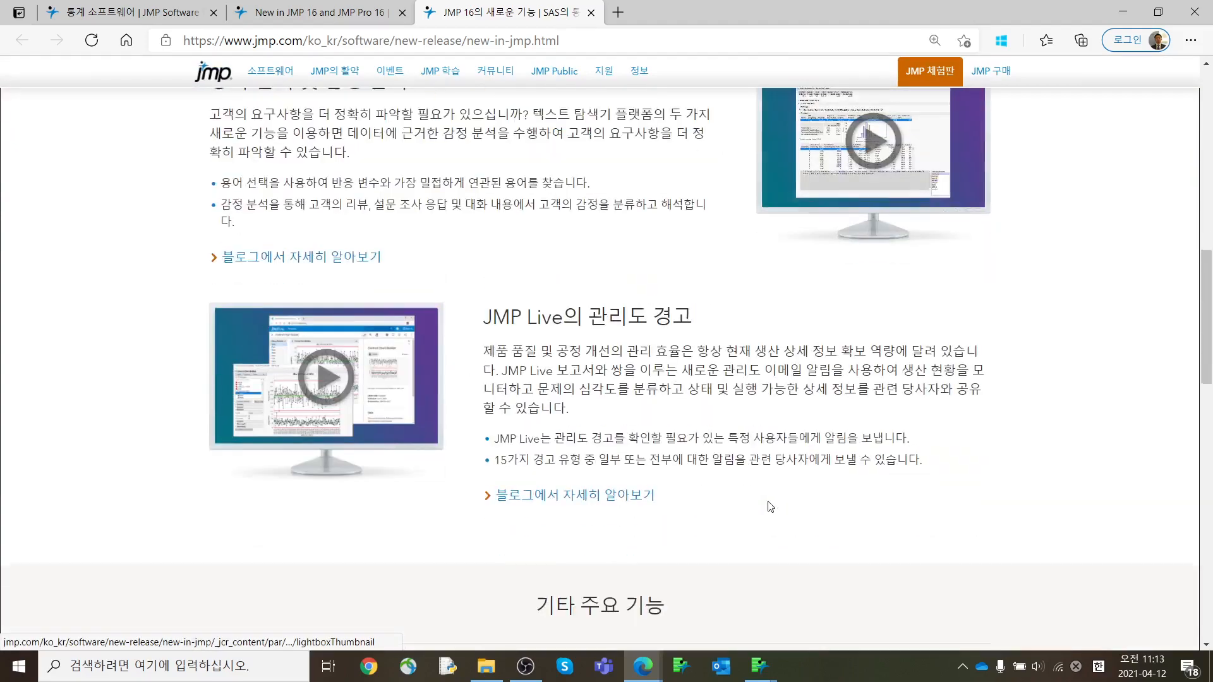
scroll(769, 506, up, 5)
scroll(767, 507, down, 11)
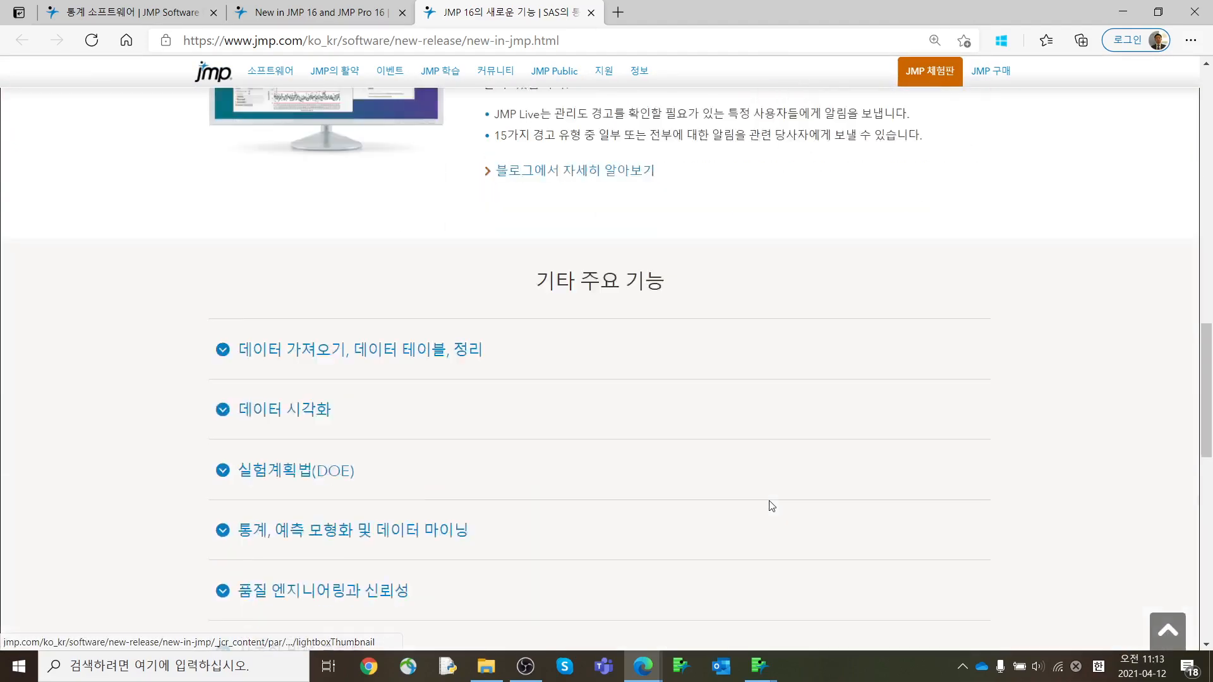
scroll(771, 505, down, 2)
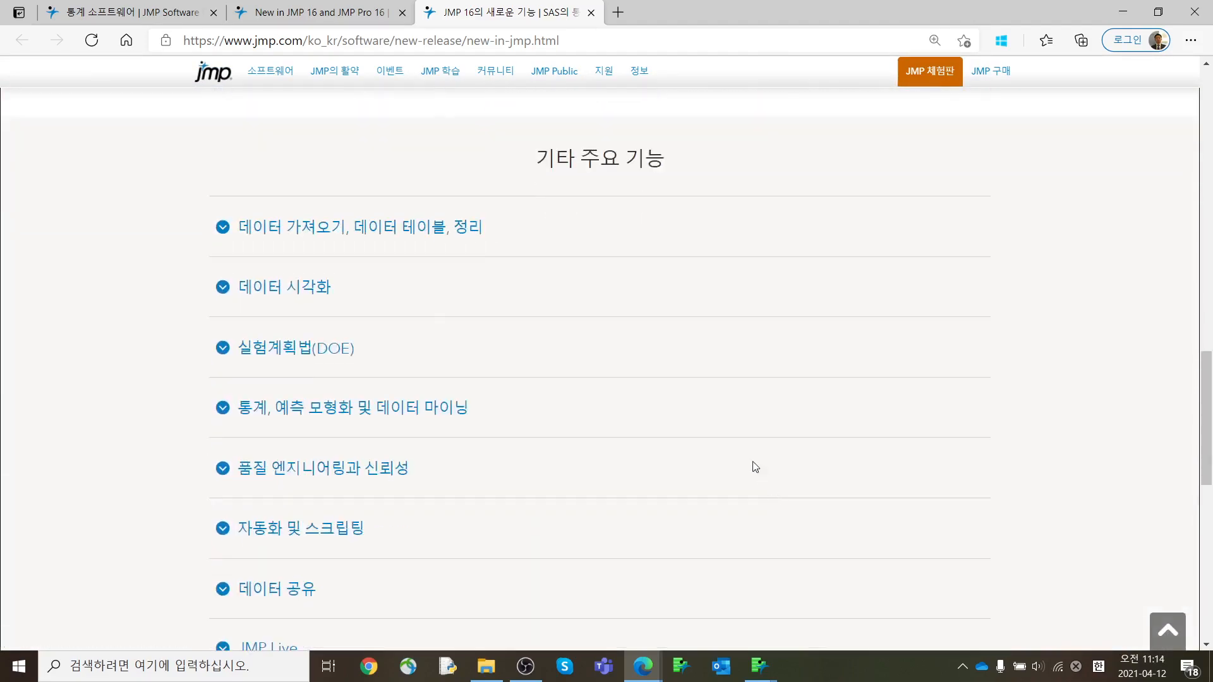
click(481, 235)
click(318, 558)
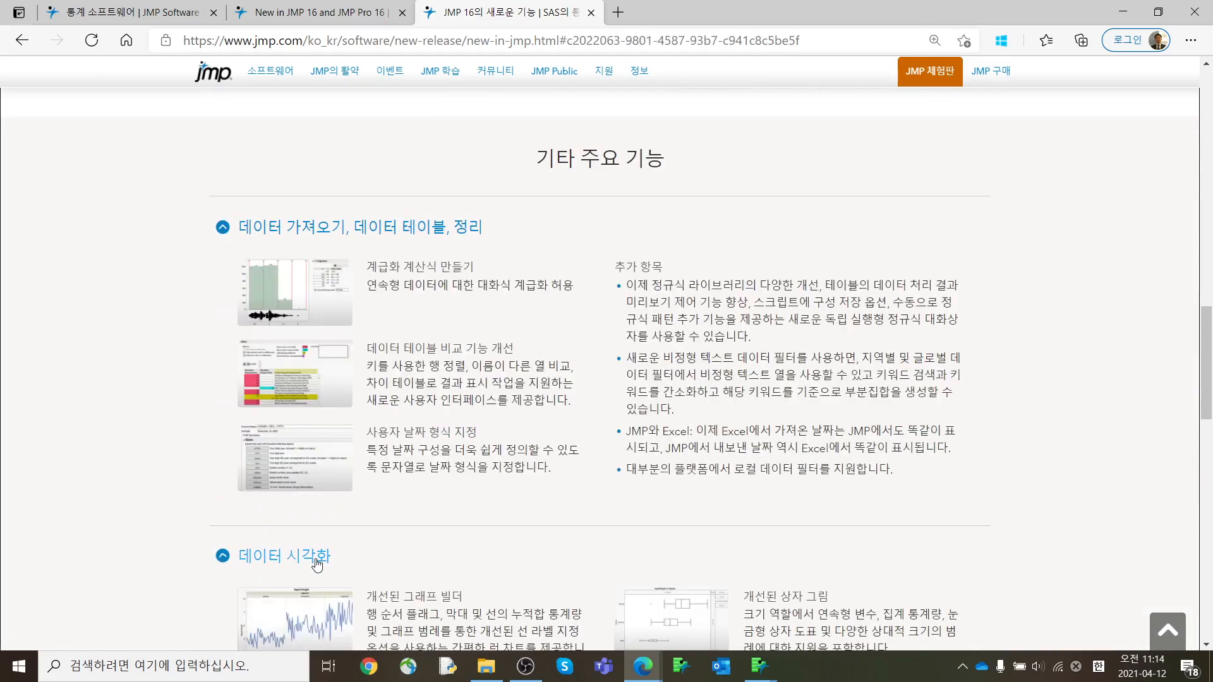
click(1117, 14)
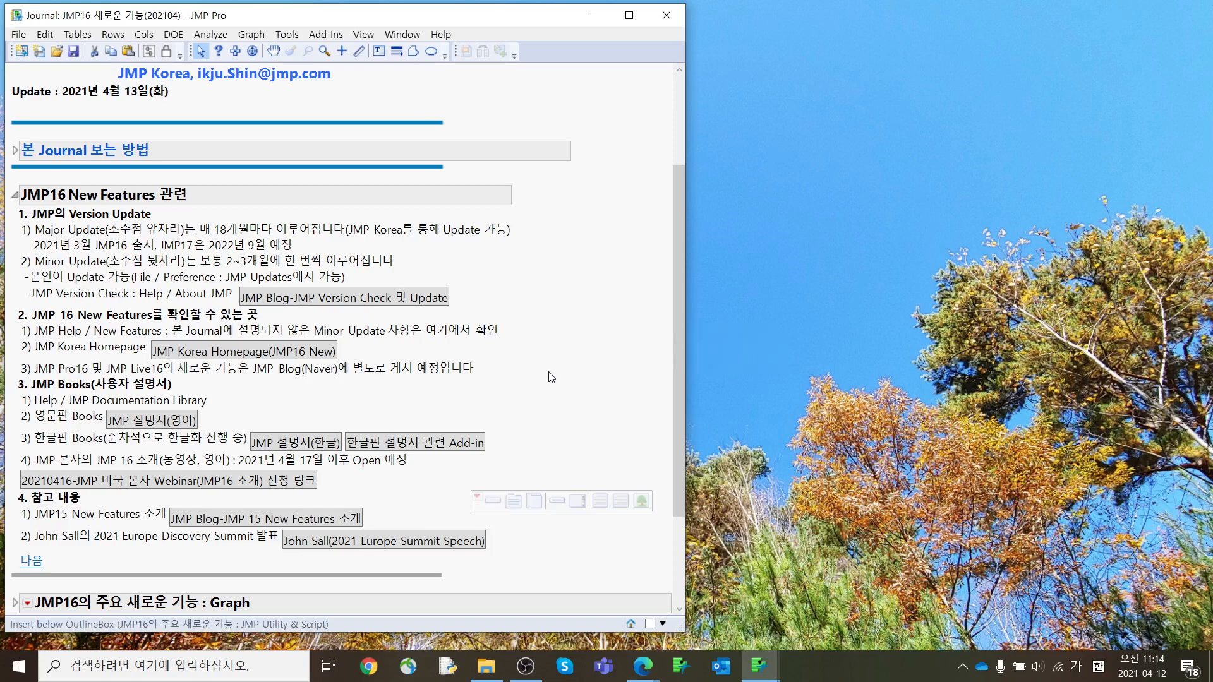
Highlight the journal's JMP 16 introduction video note, open the 20210416 webinar registration link, and highlight the webinar's start time before returning to the journal
scroll(530, 389, down, 3)
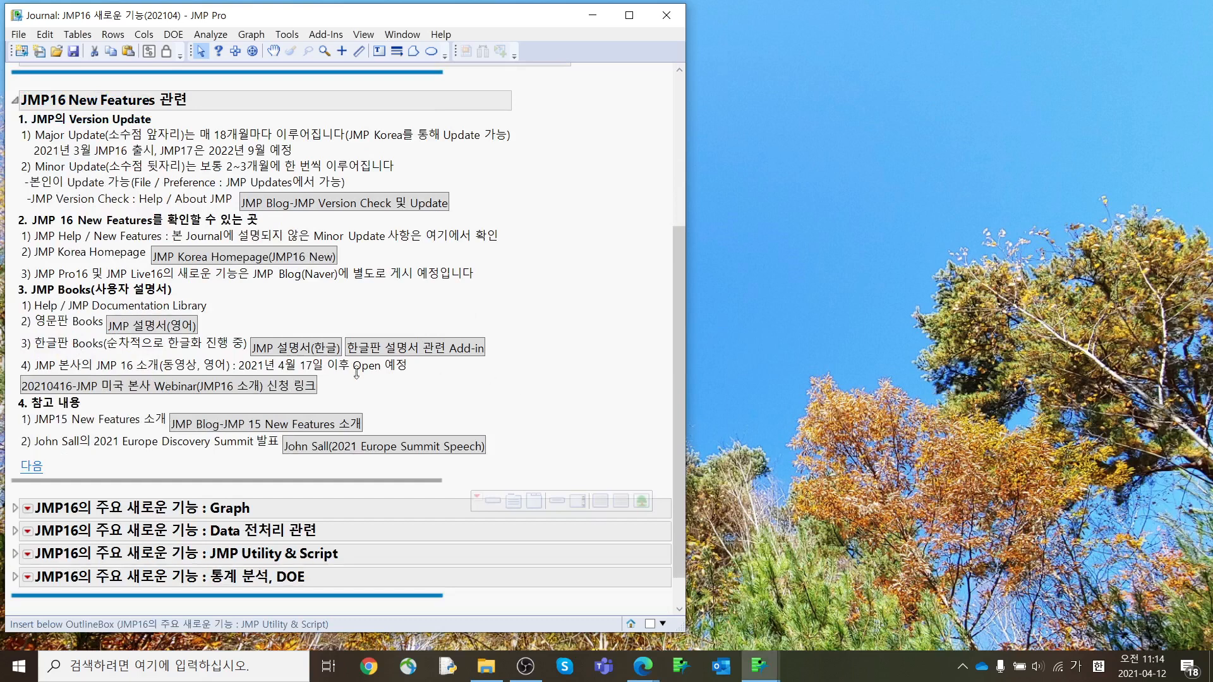
click(258, 373)
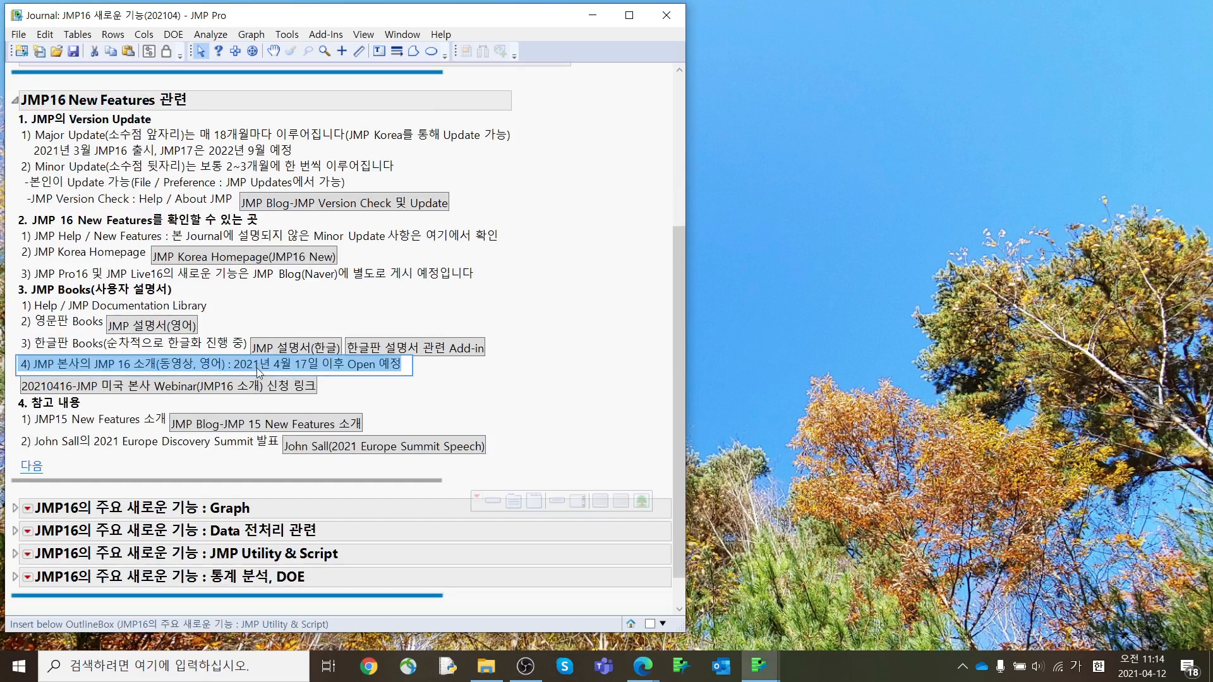
click(430, 383)
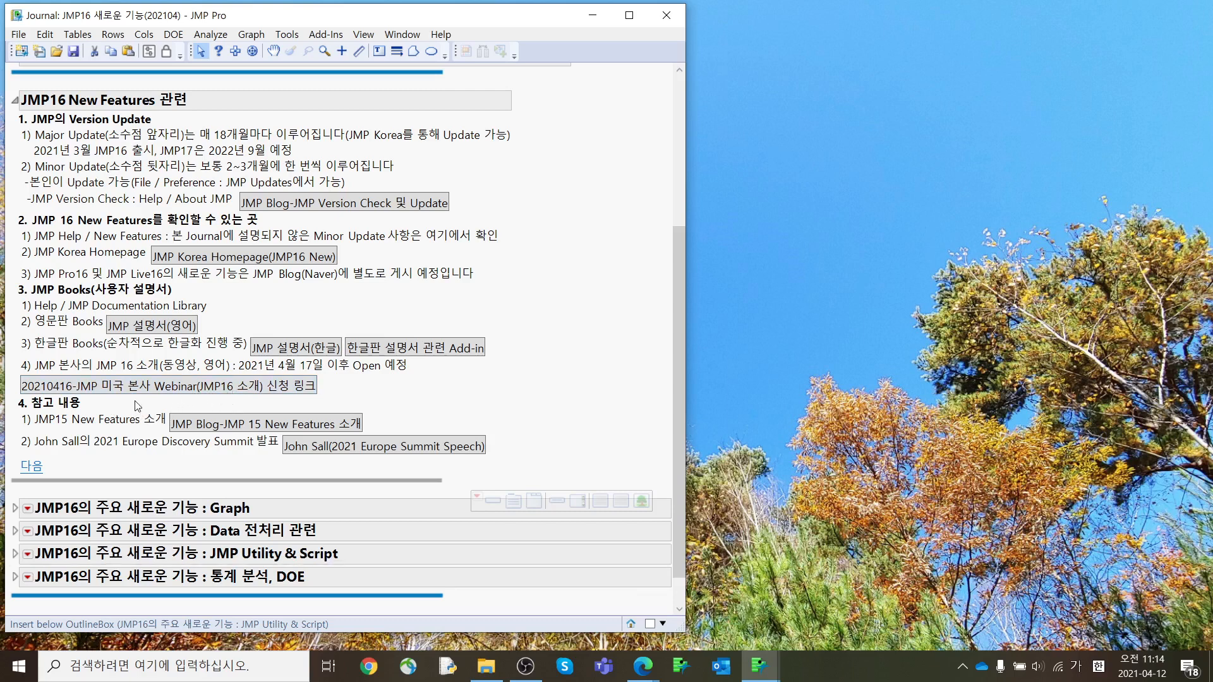
click(150, 393)
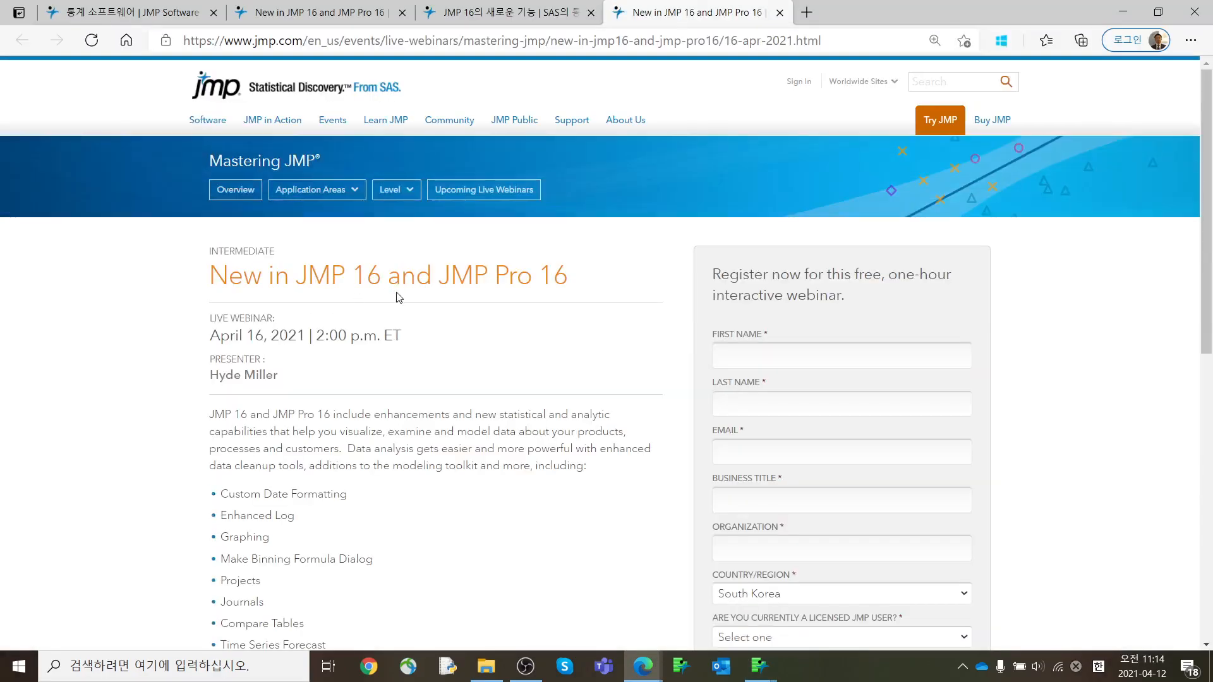
scroll(363, 394, down, 1)
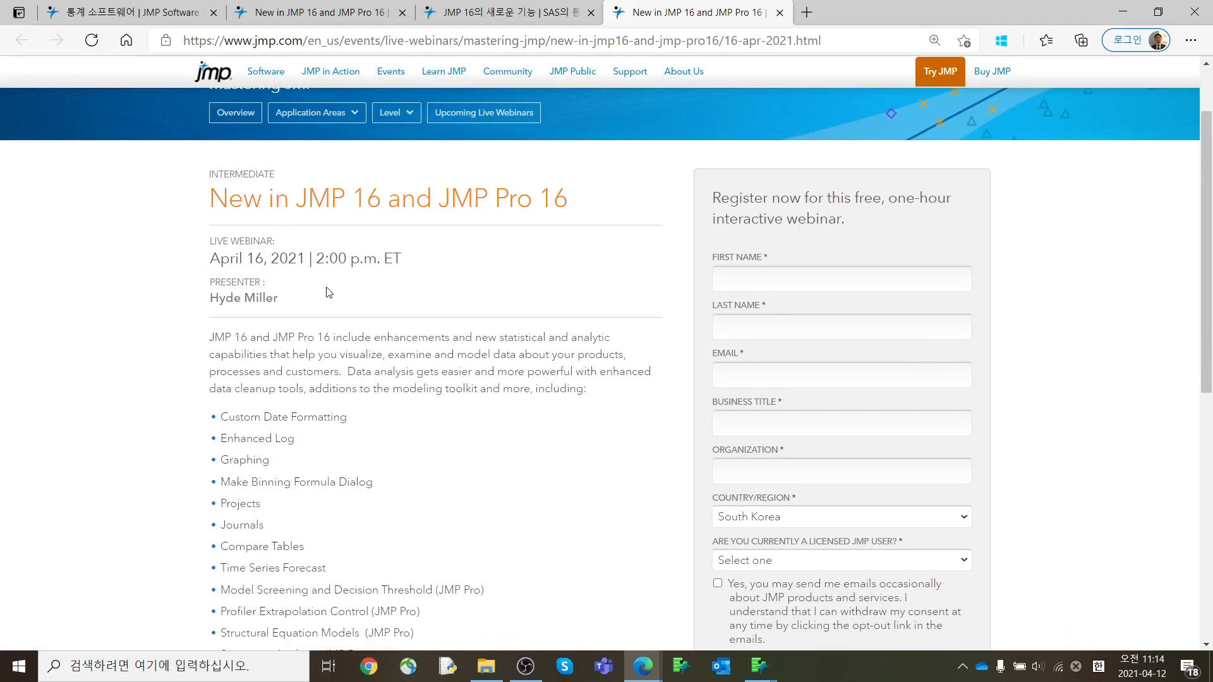
drag(316, 258, 386, 260)
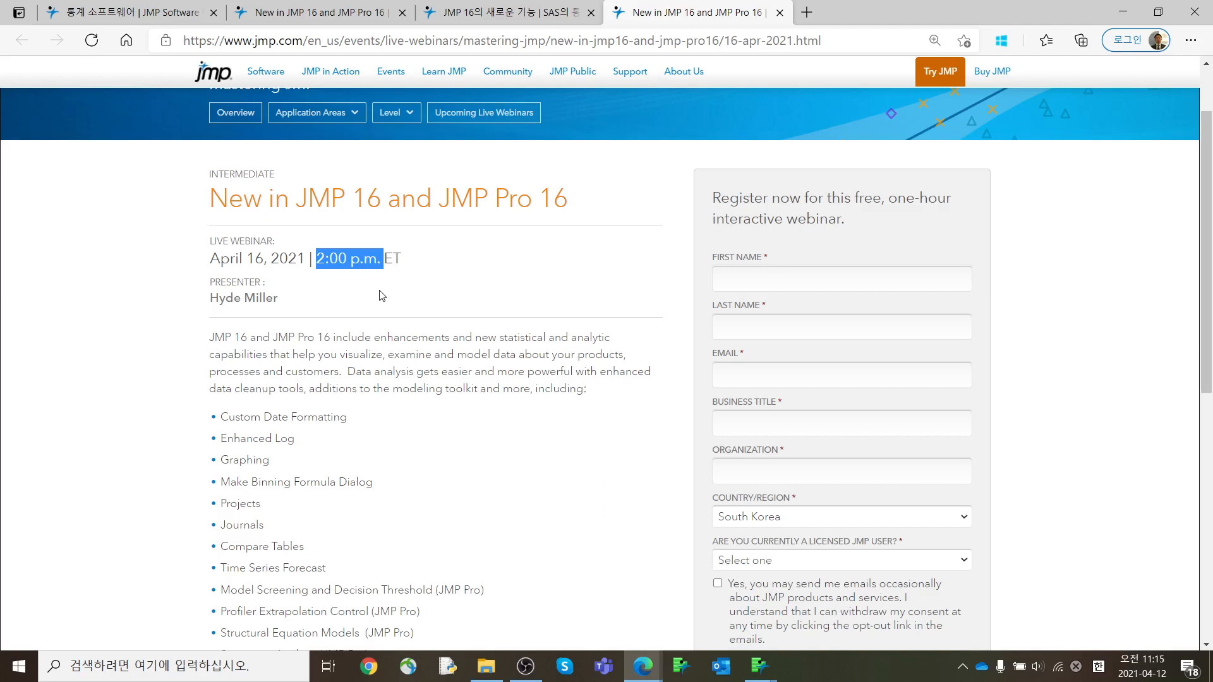
click(1130, 19)
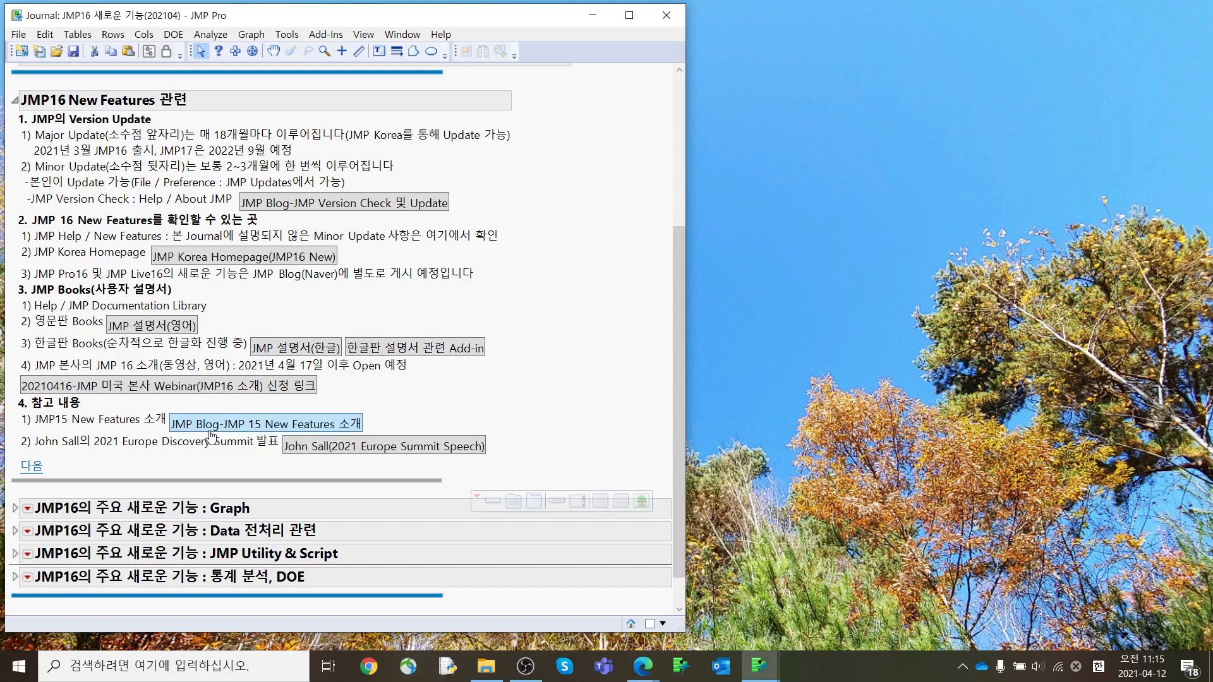
Collapse the "JMP16 New Features 관련" section and expand the Graph section down to "Graph 관련 새로운 기능(1)"
click(17, 101)
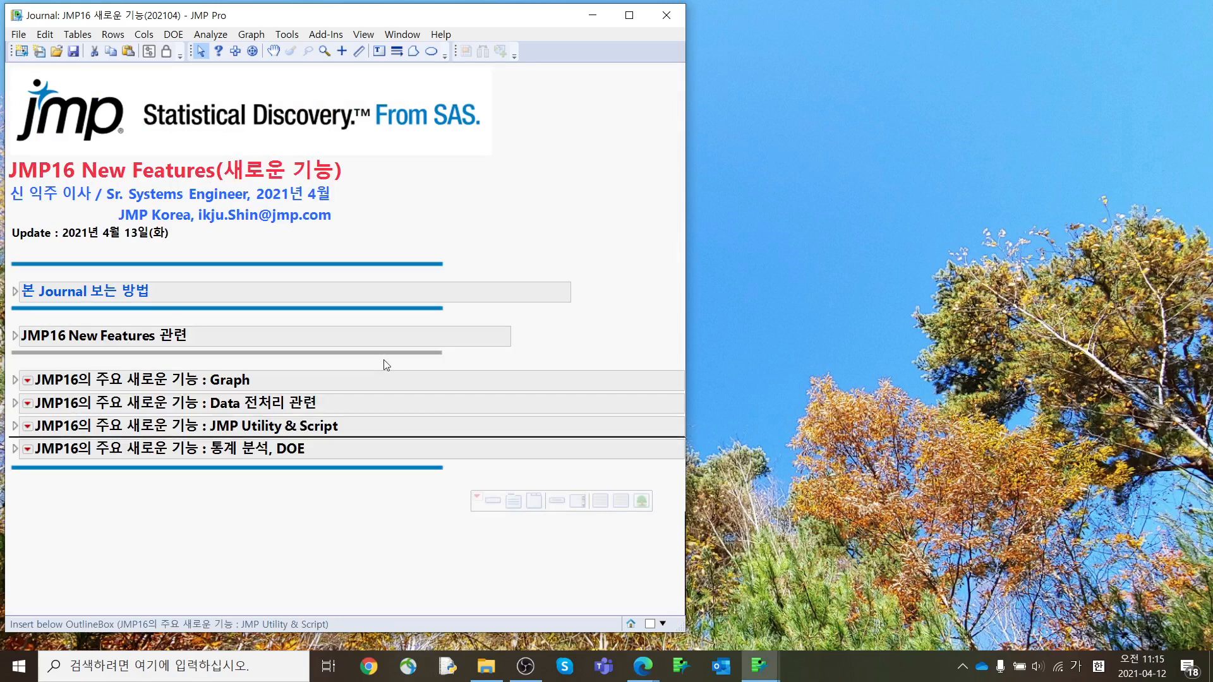
mouse_move(325, 361)
mouse_down()
mouse_move(352, 460)
mouse_move(169, 412)
mouse_move(333, 363)
mouse_up()
click(16, 382)
click(24, 448)
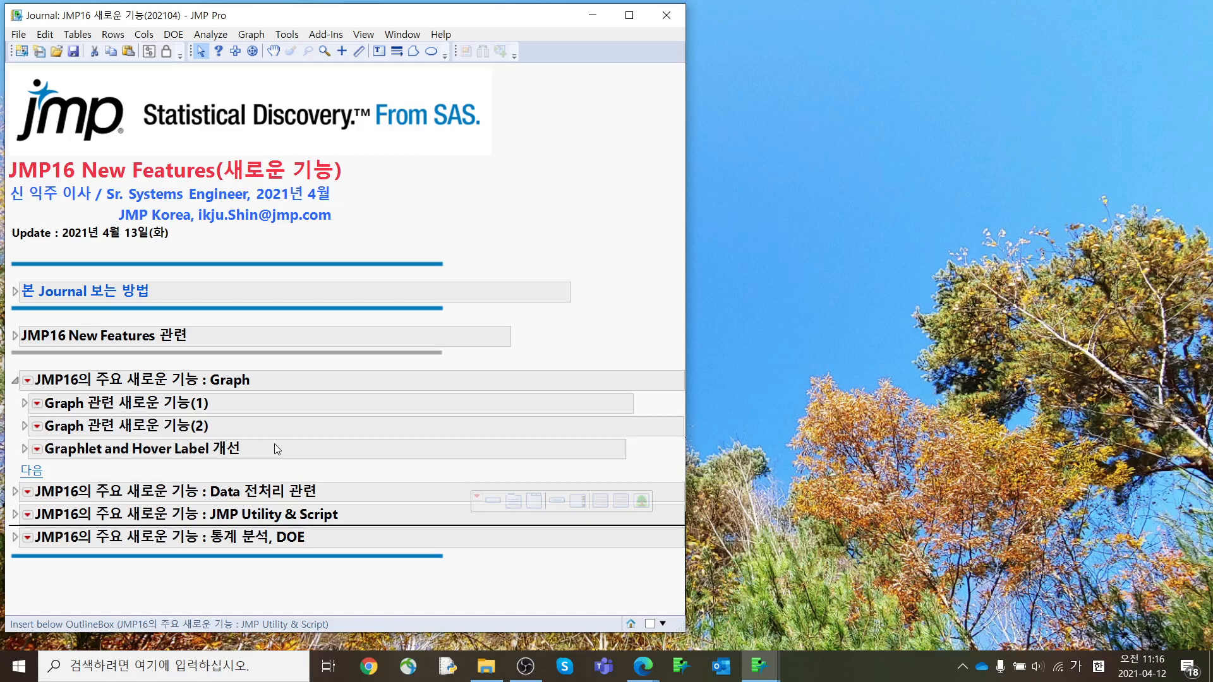
drag(413, 24, 422, 22)
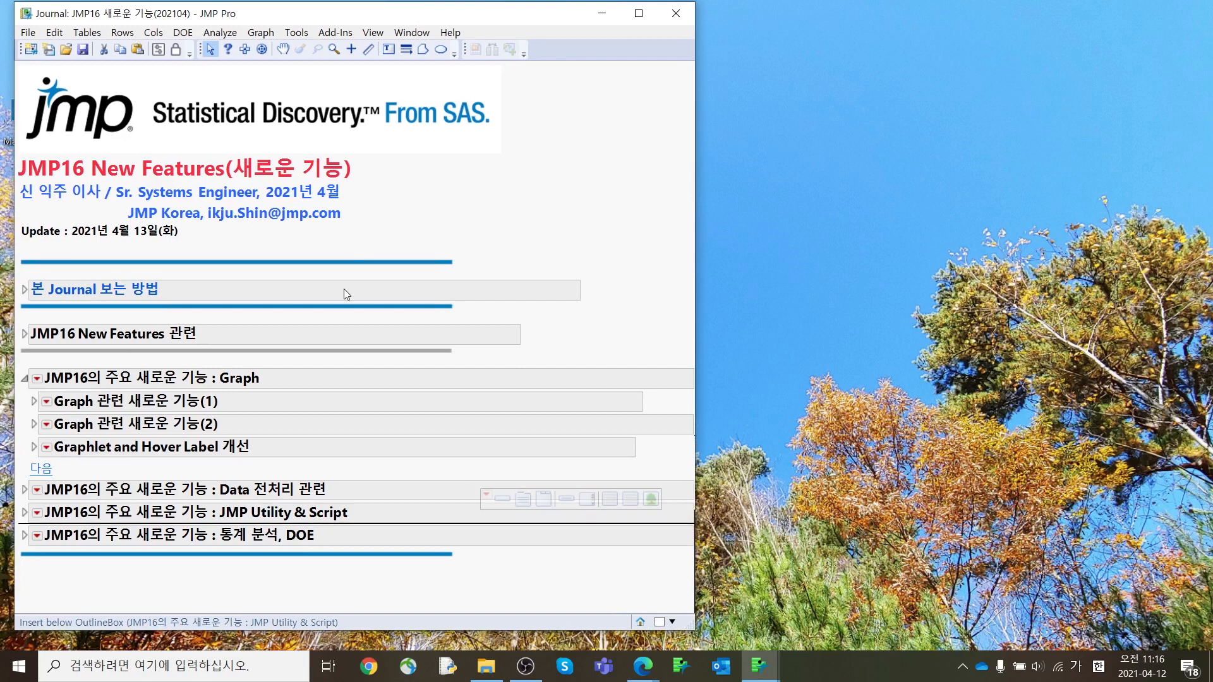
click(33, 401)
scroll(417, 432, down, 3)
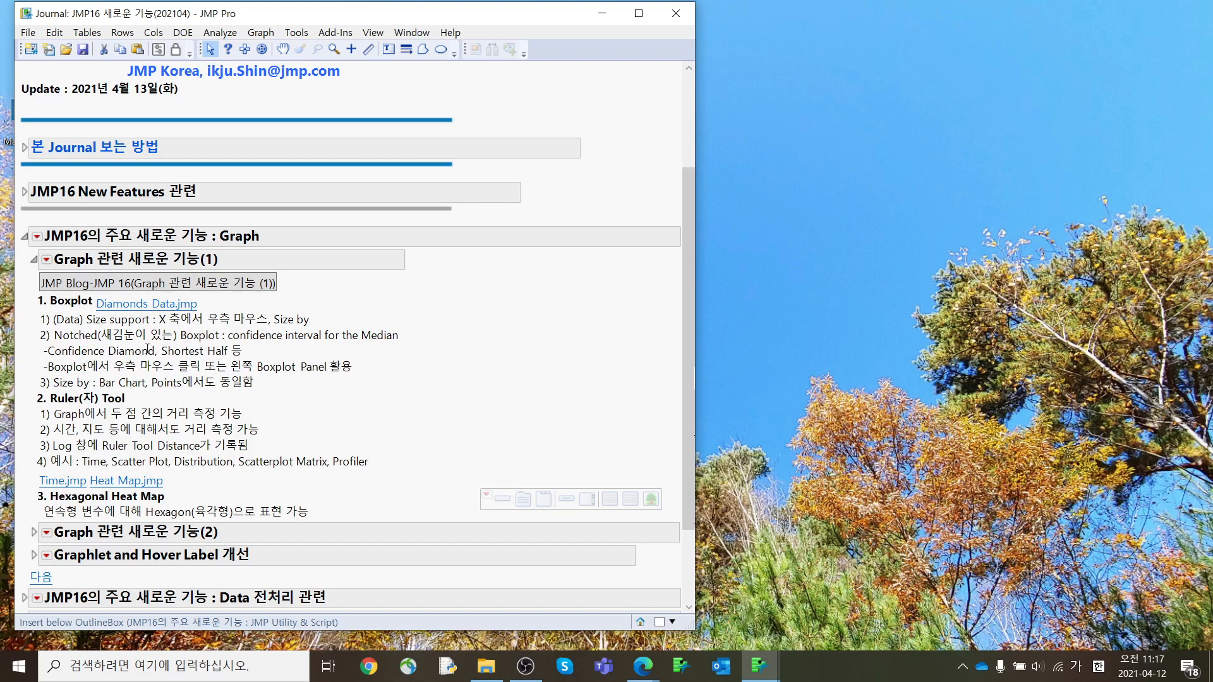
Open Diamonds Data.jmp from the Boxplot notes, enlarge its window beside the journal to show all columns, and select the Price column
click(158, 309)
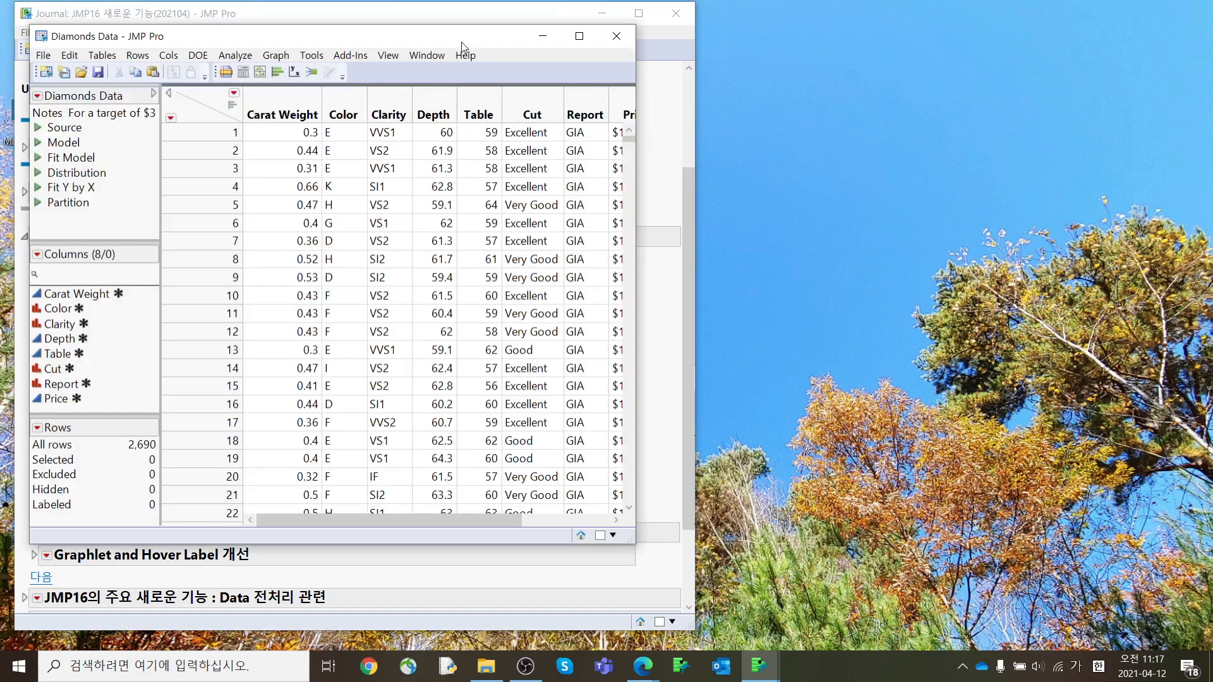
drag(468, 38, 791, 37)
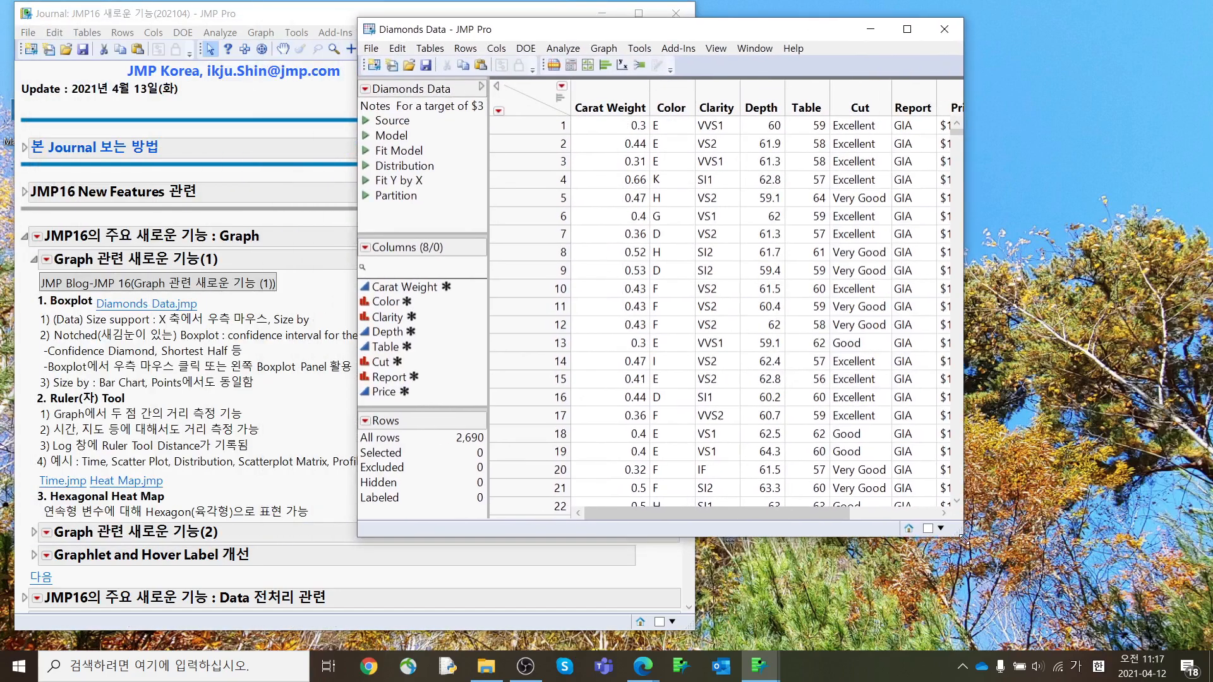
drag(963, 537, 1113, 630)
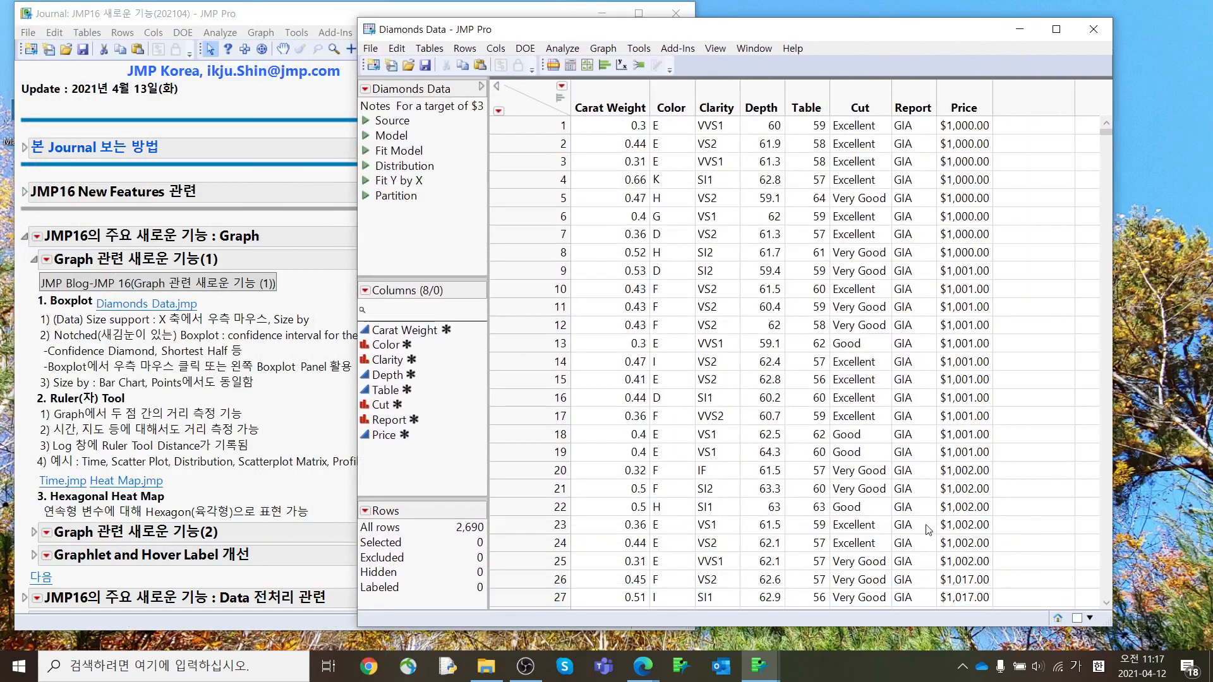
click(859, 103)
click(972, 93)
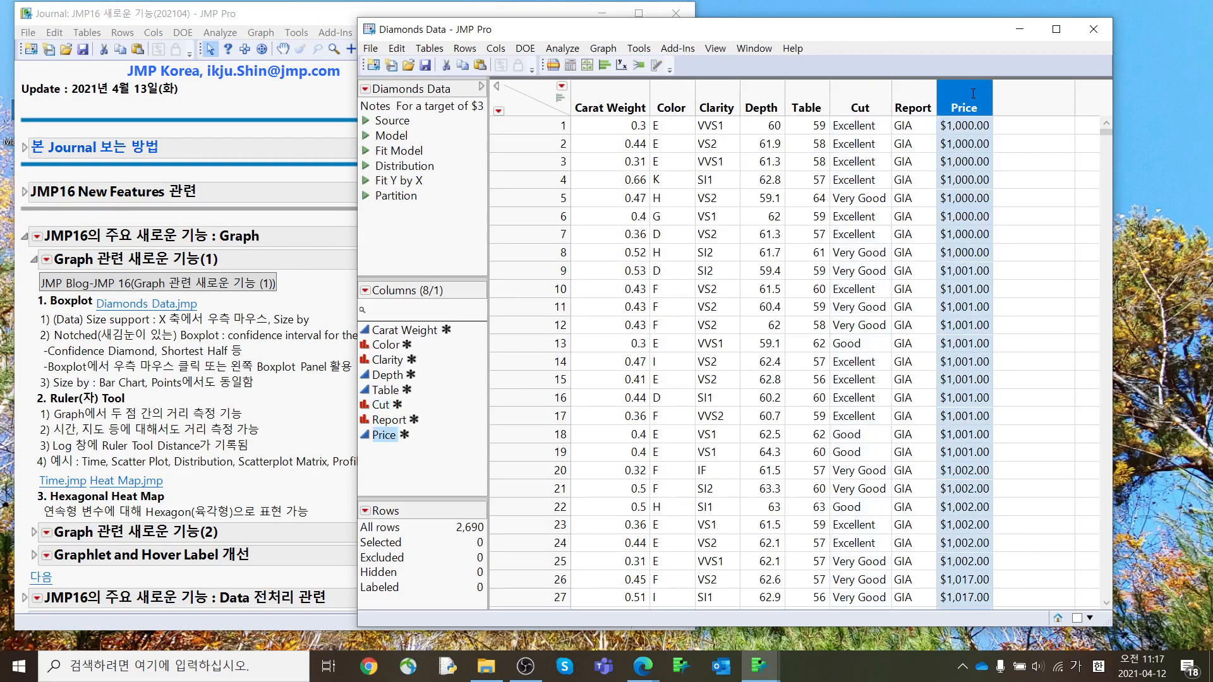
Start Graph Builder on the diamonds data and plot Price on the Y axis against Cut on the X axis
click(603, 49)
click(613, 68)
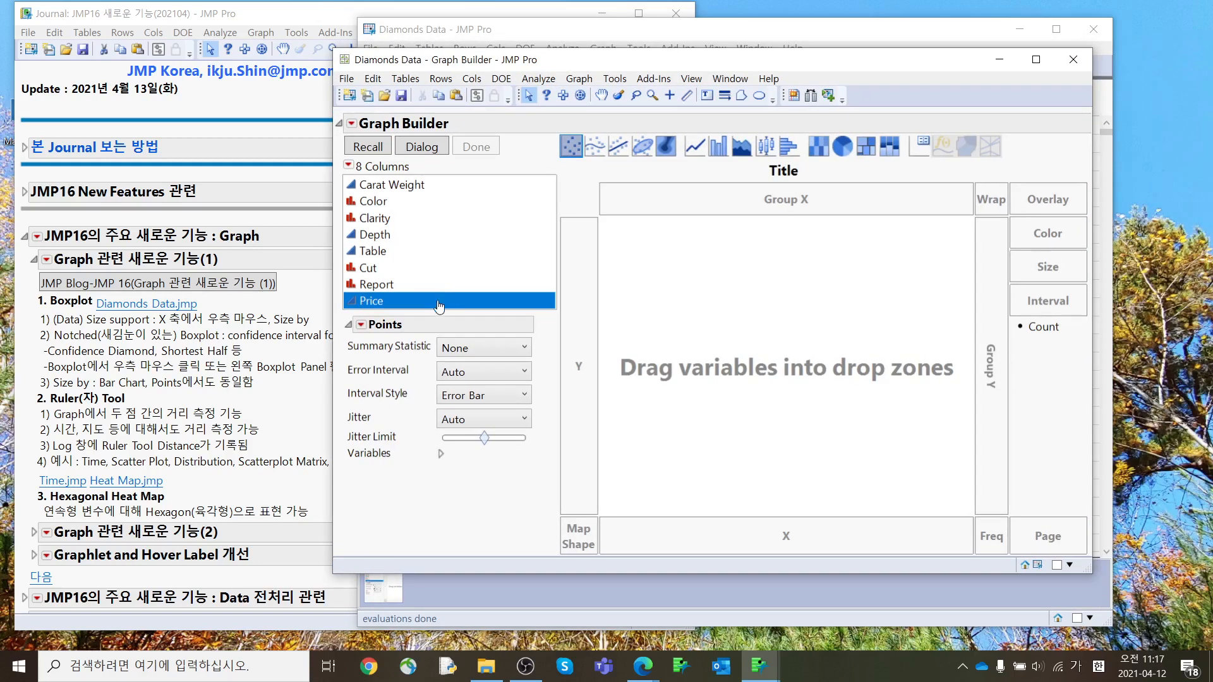
drag(439, 299, 567, 318)
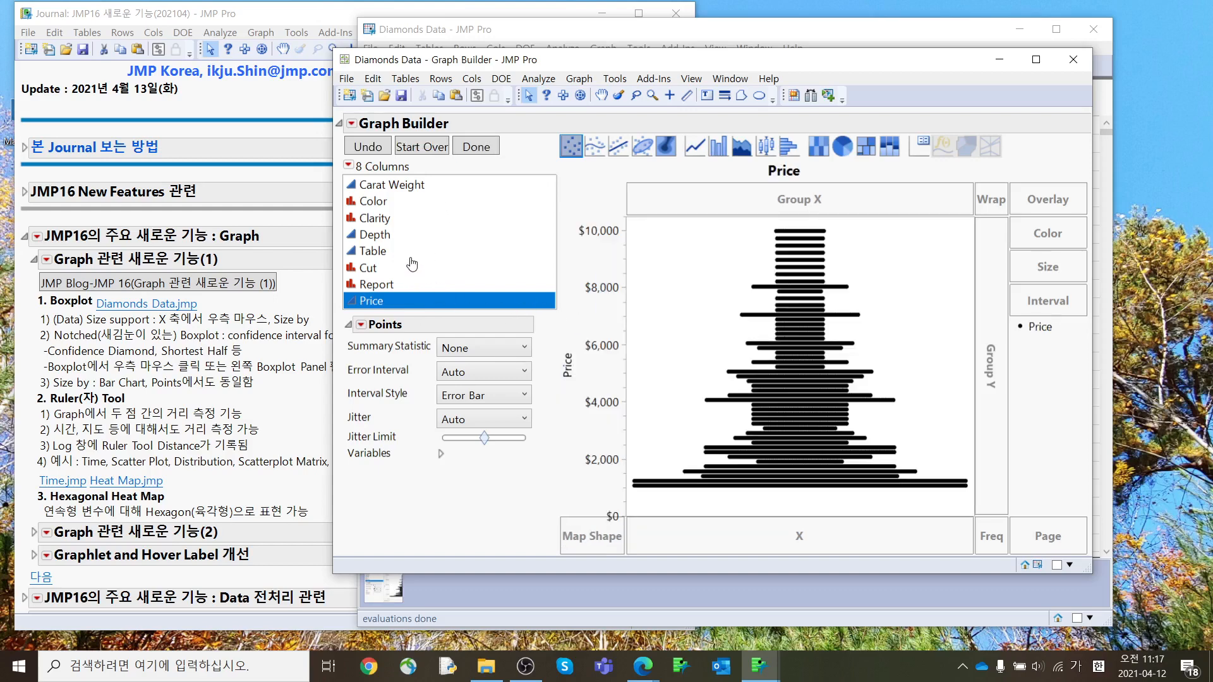
drag(411, 268, 754, 536)
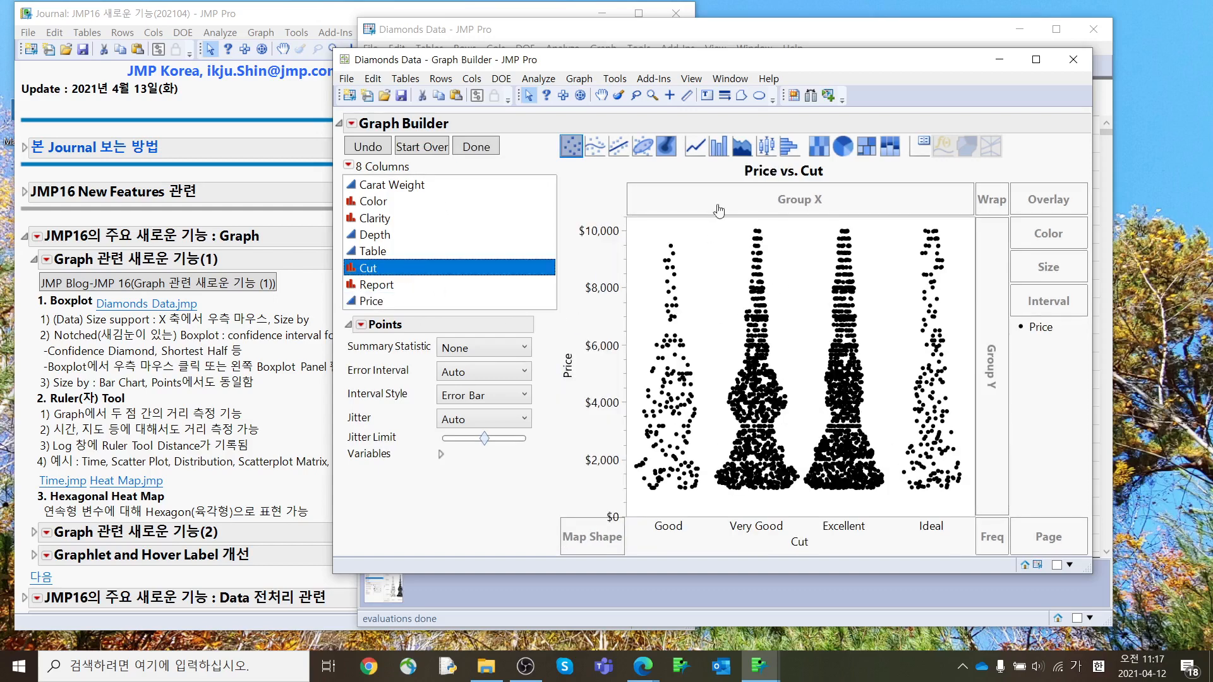
Change the Price vs. Cut graph to box plots with the Solid box style and color them by Cut
click(767, 148)
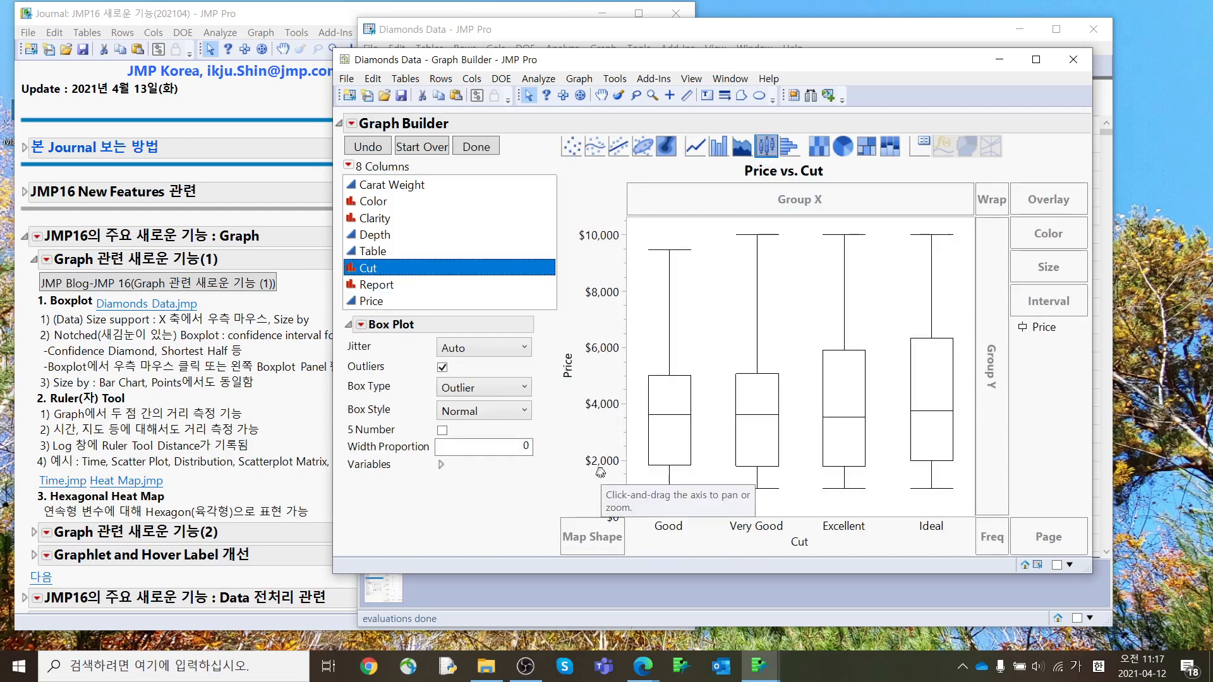
click(502, 412)
click(498, 446)
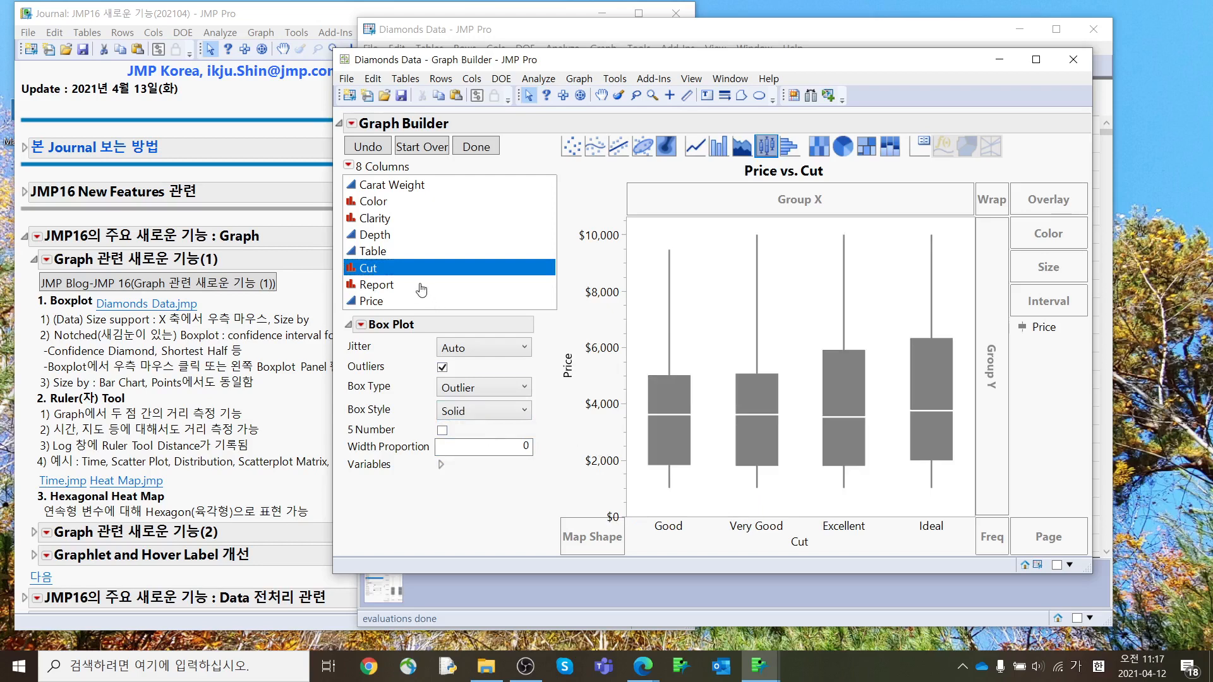
drag(414, 268, 1048, 234)
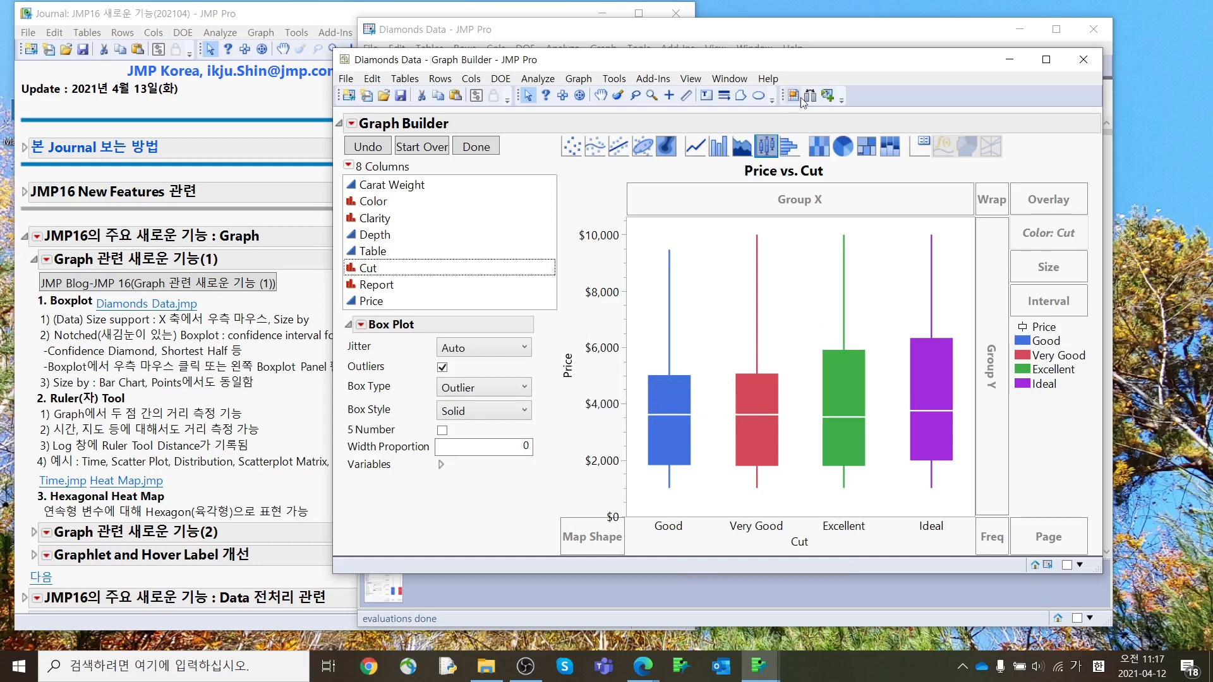
Show the column header graphs in the diamonds table and select rows by individual Cut levels, ending with Very Good
drag(815, 63, 739, 310)
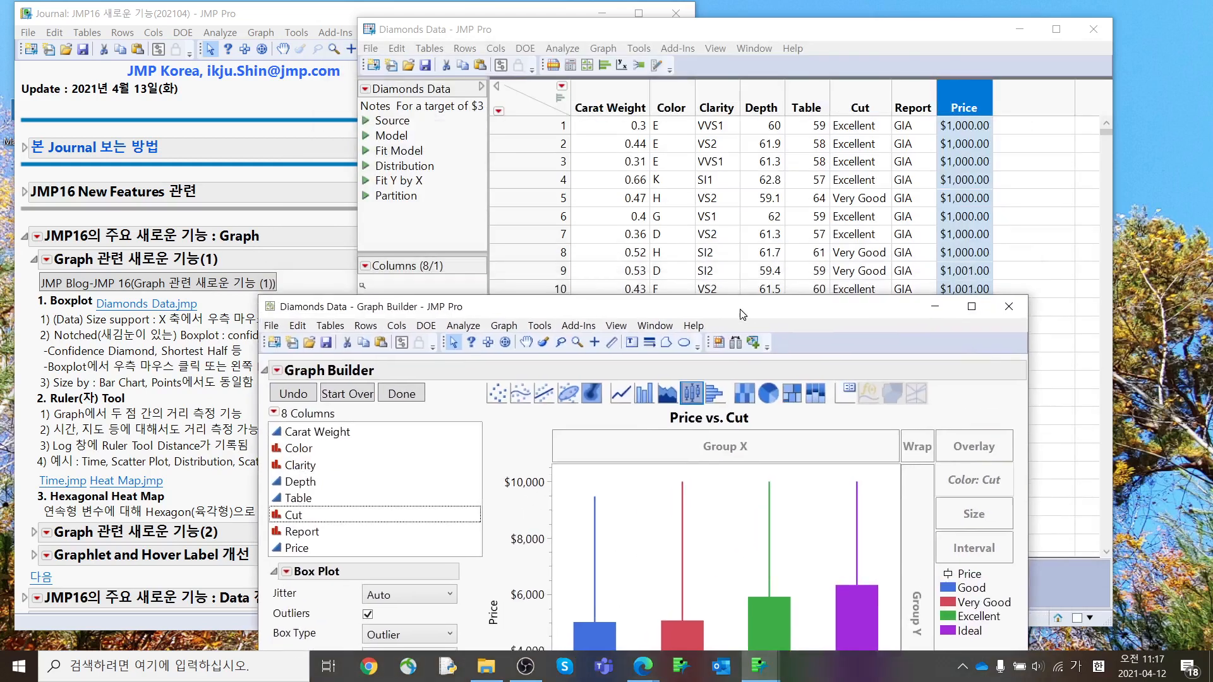
click(560, 99)
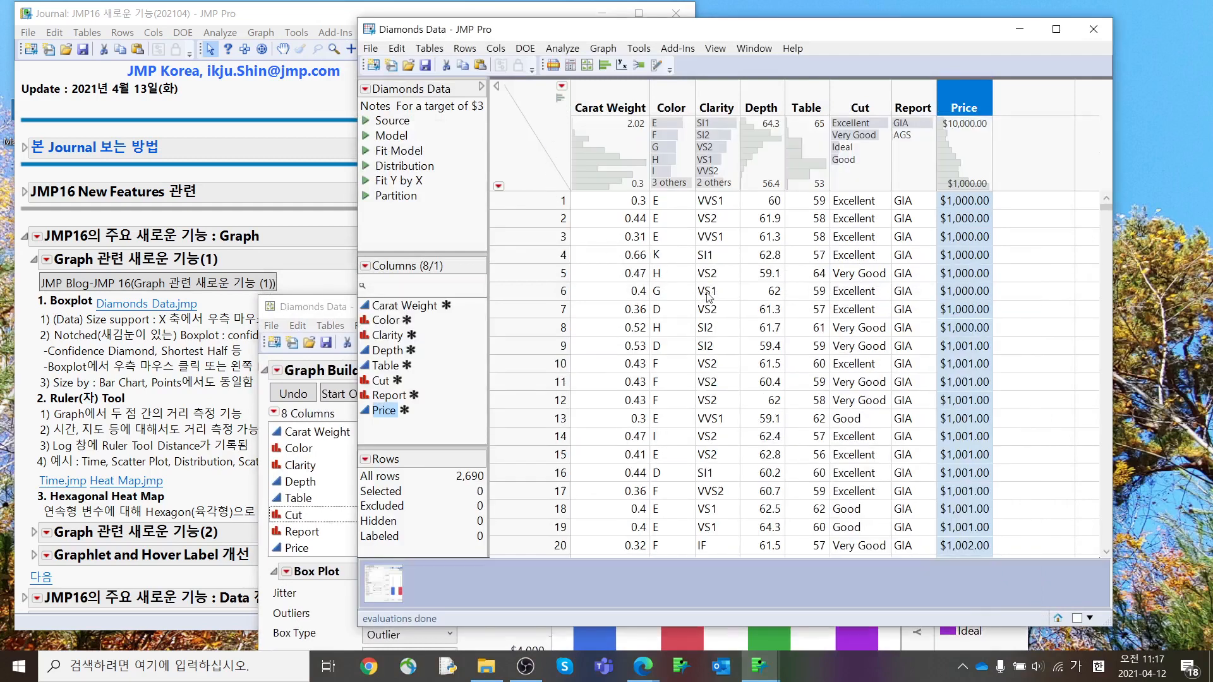
click(869, 124)
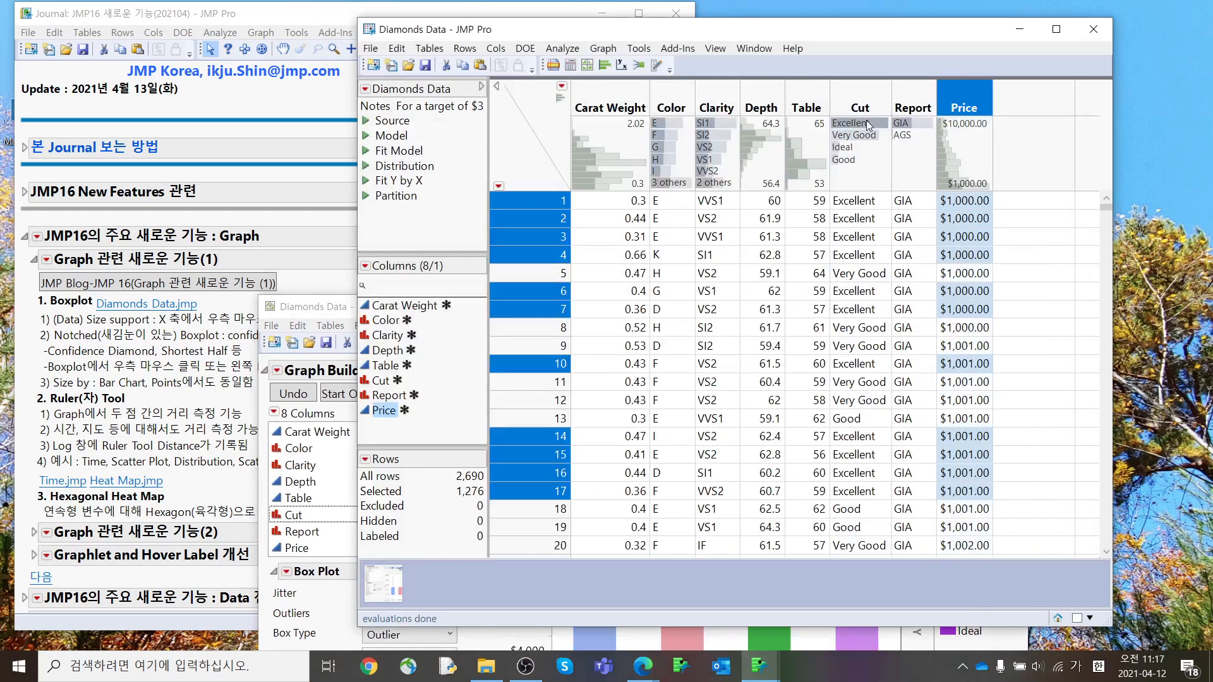
click(866, 137)
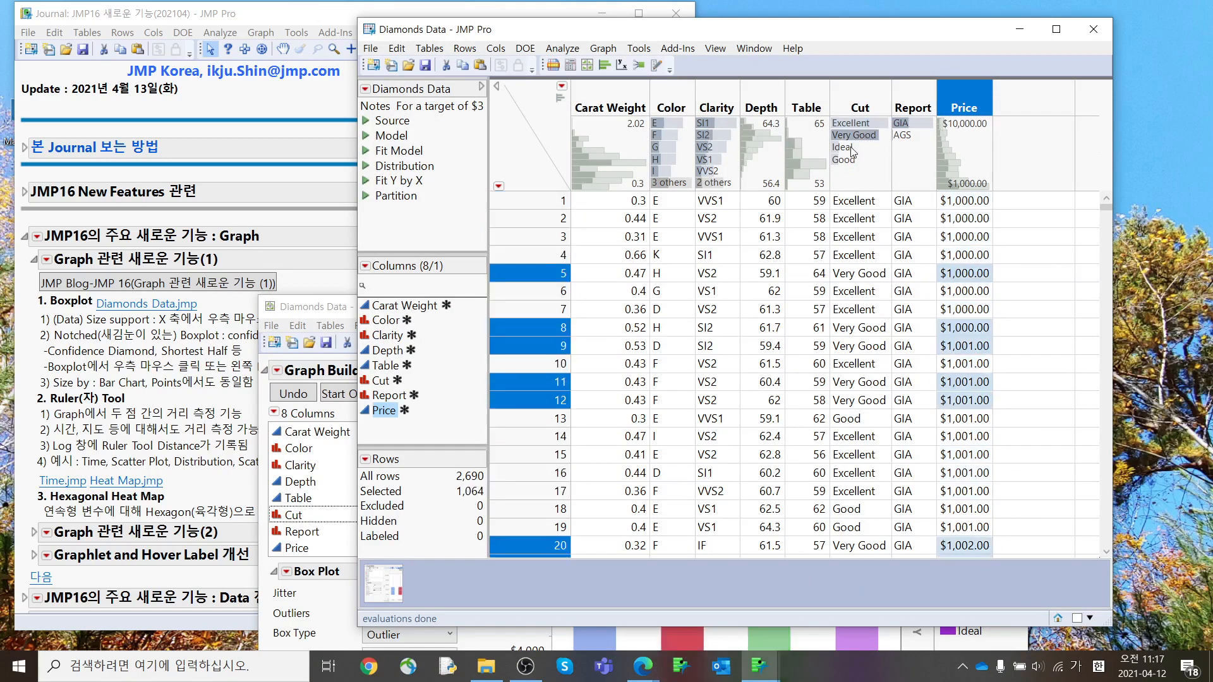
click(852, 148)
click(846, 161)
click(850, 152)
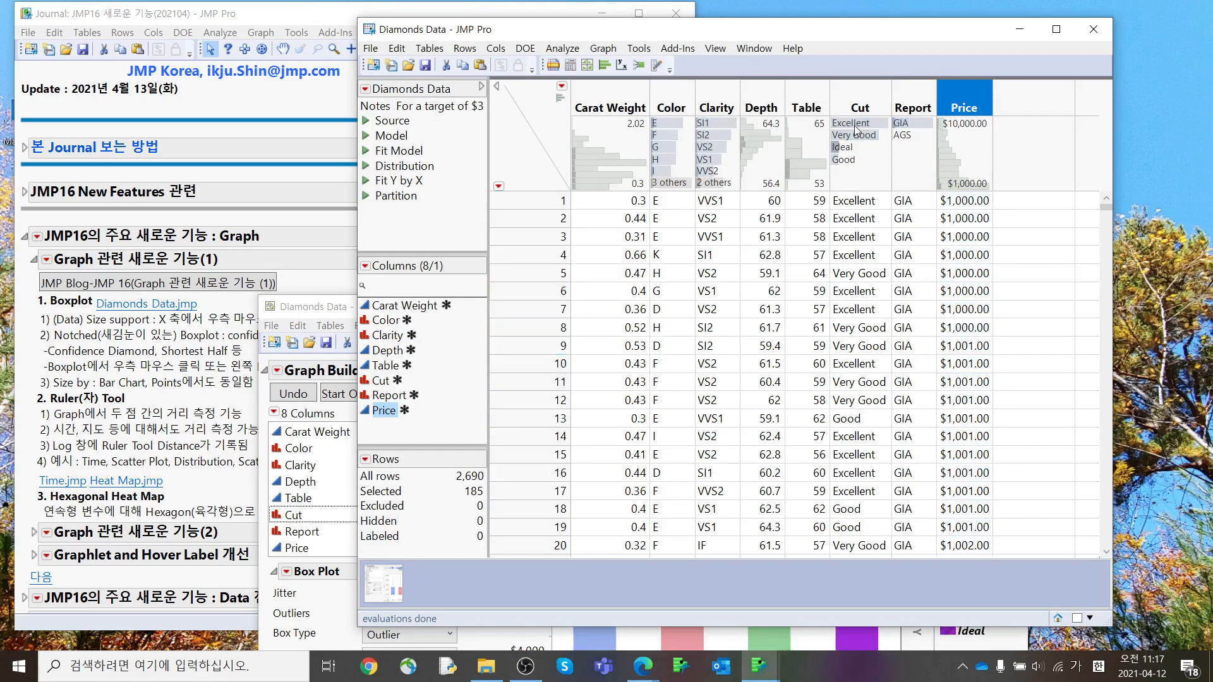
click(864, 125)
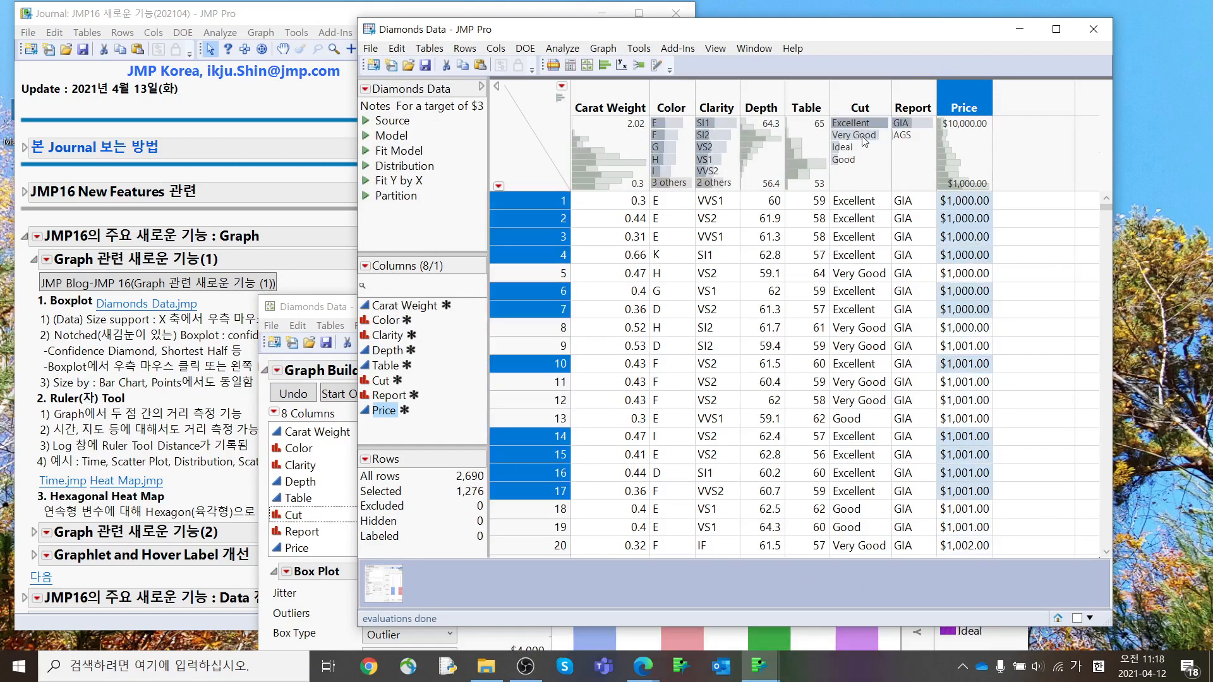
click(865, 135)
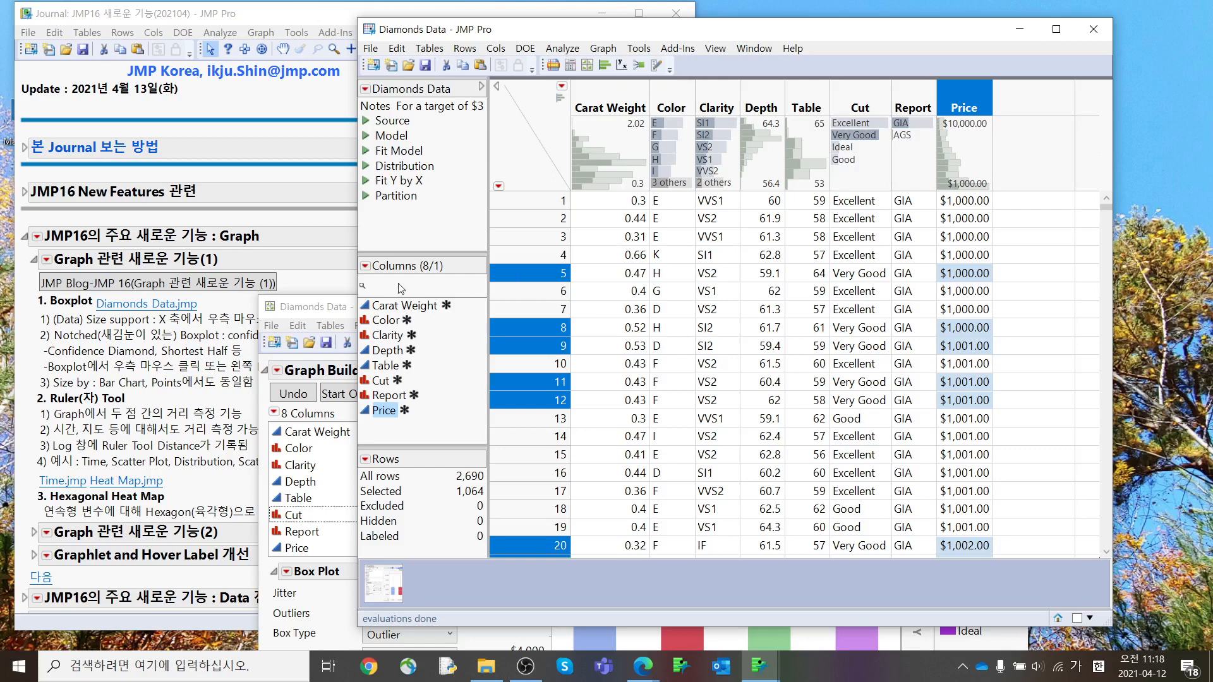
Bring the Graph Builder window back into full view and examine the summary statistics of the Very Good box
drag(332, 308, 451, 61)
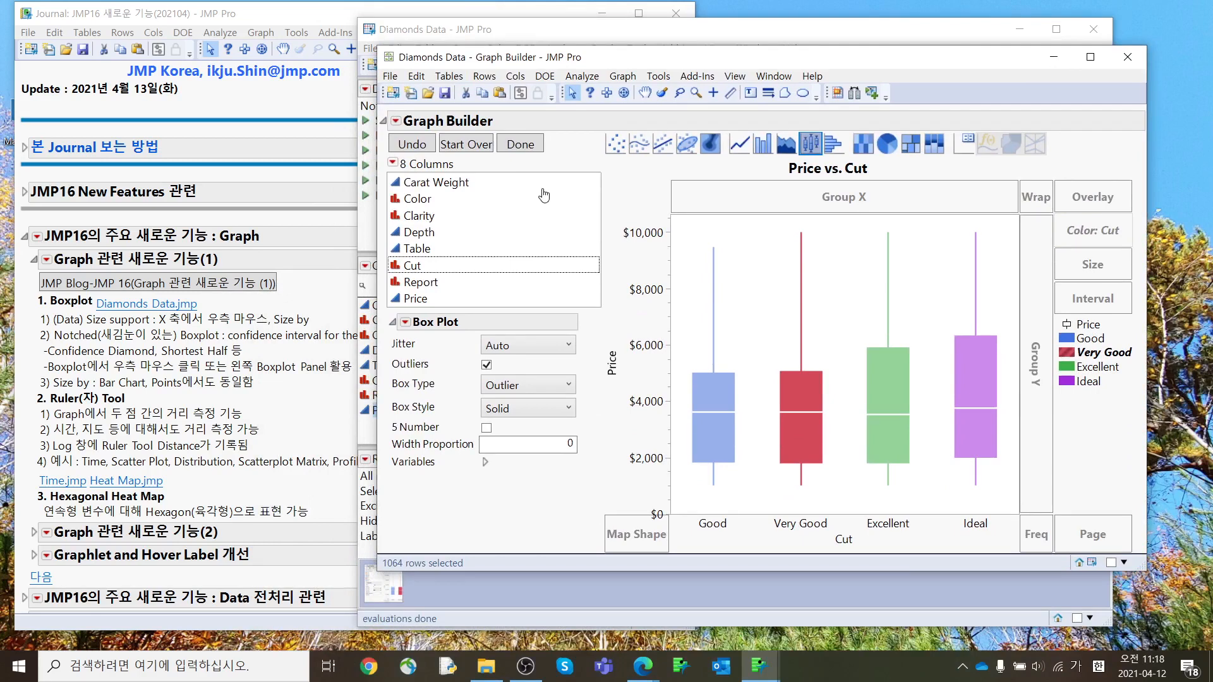
mouse_move(815, 453)
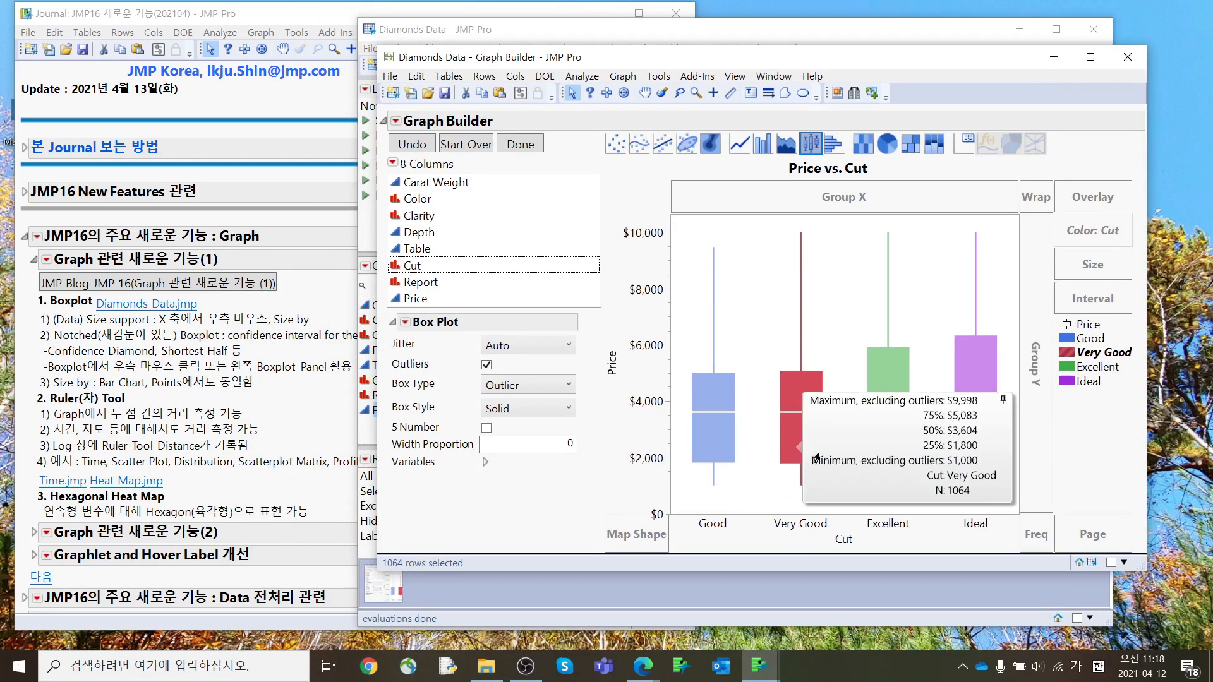
Size the Price box plots along the Cut axis by Count and examine the resulting box widths
right_click(798, 524)
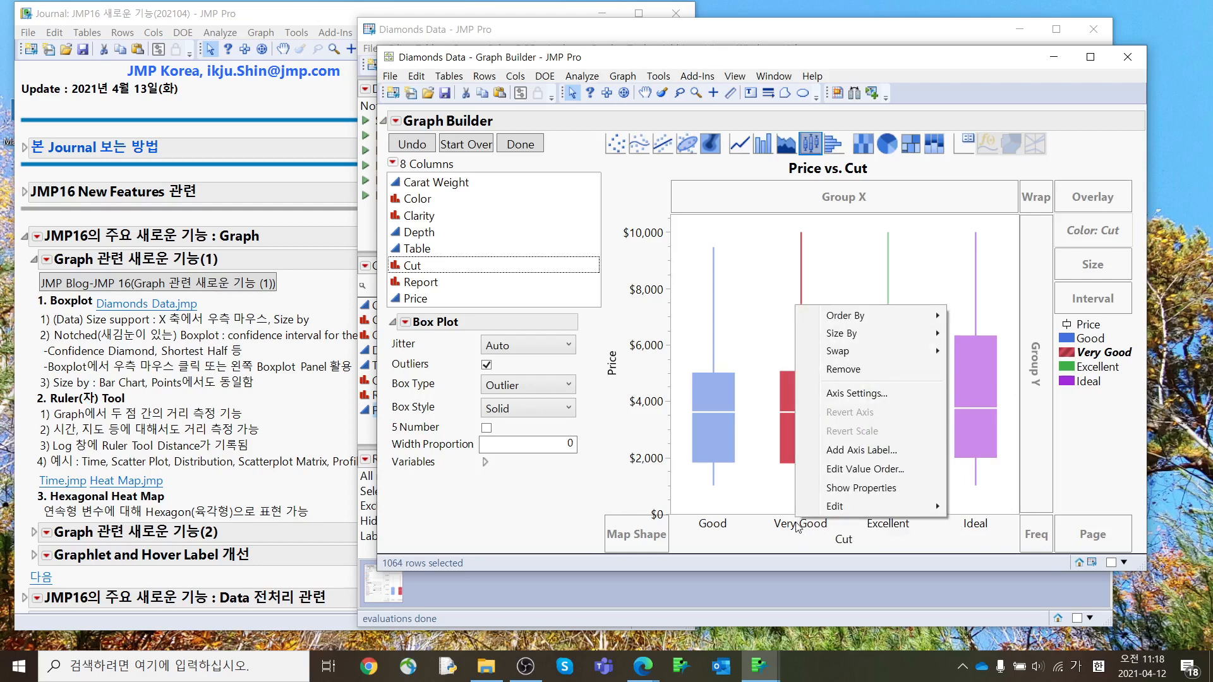
mouse_move(842, 339)
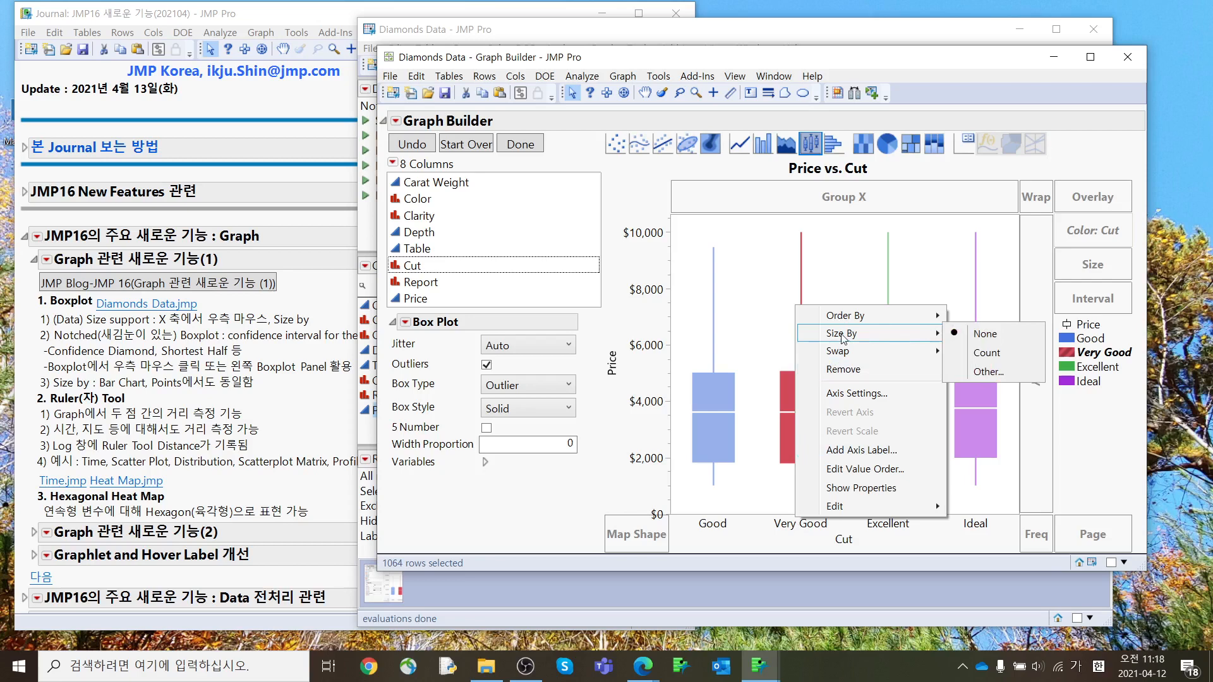
click(986, 353)
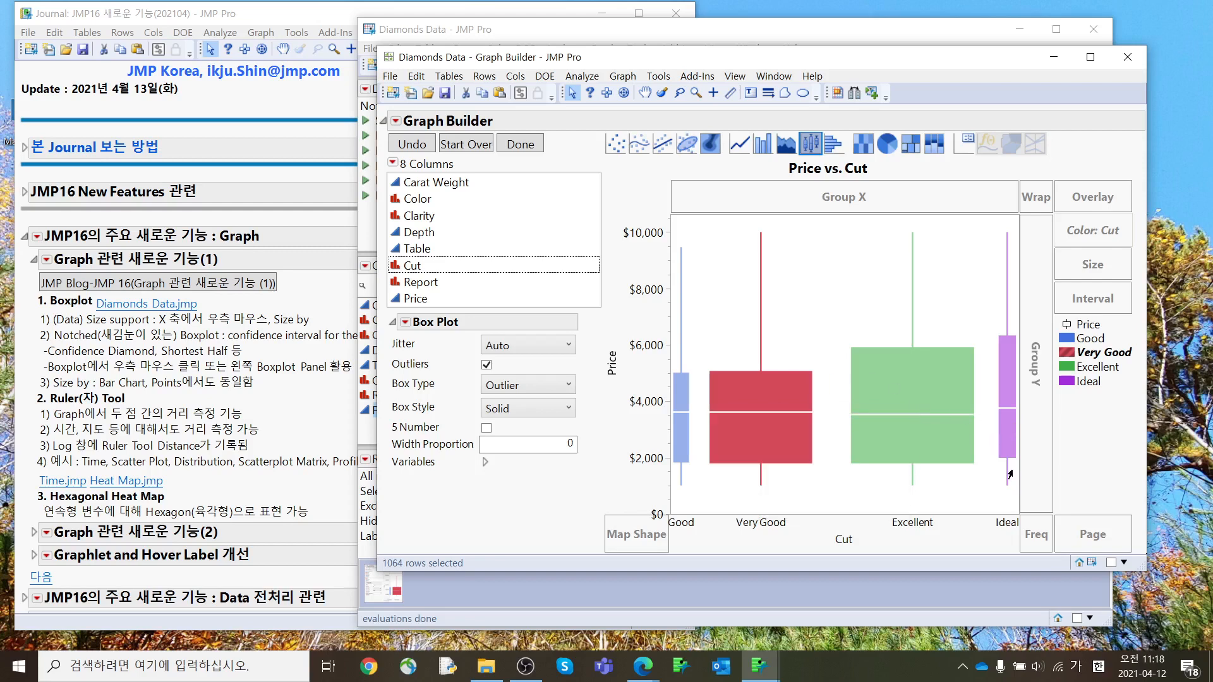
mouse_move(1010, 474)
mouse_move(924, 371)
Check the journal notes, start the graph over, and plot Price on Y against Carat Weight on X
mouse_move(300, 280)
mouse_down()
mouse_move(222, 261)
mouse_move(246, 302)
mouse_up()
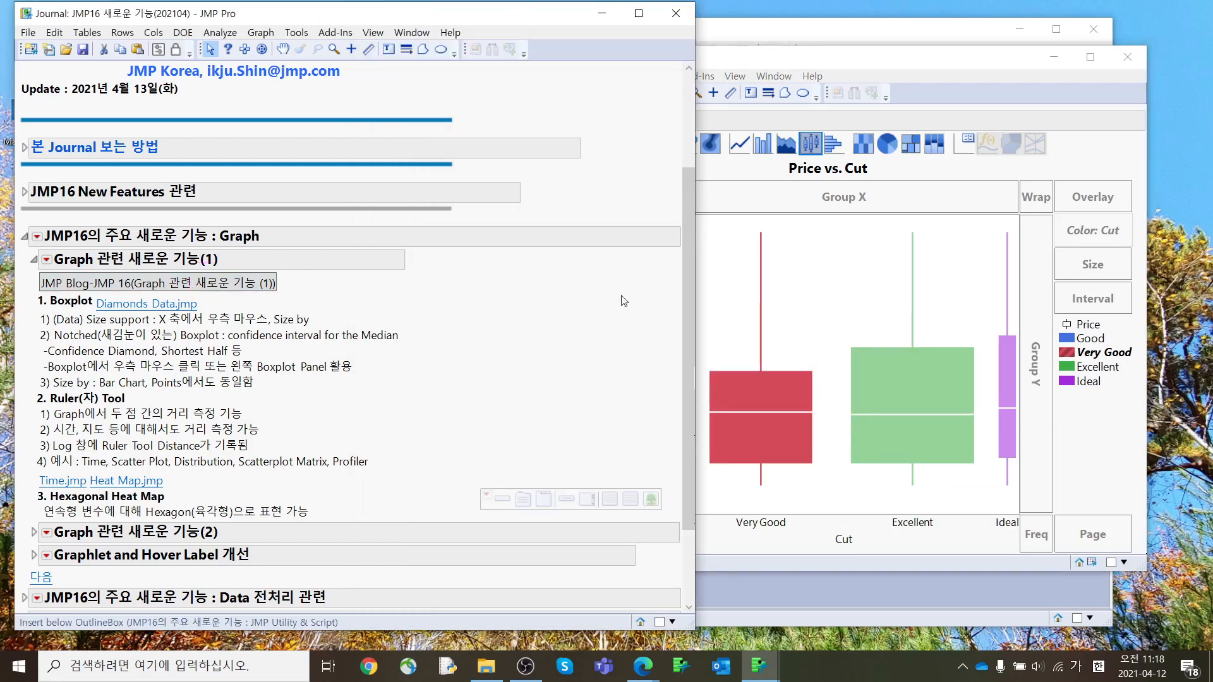
click(899, 202)
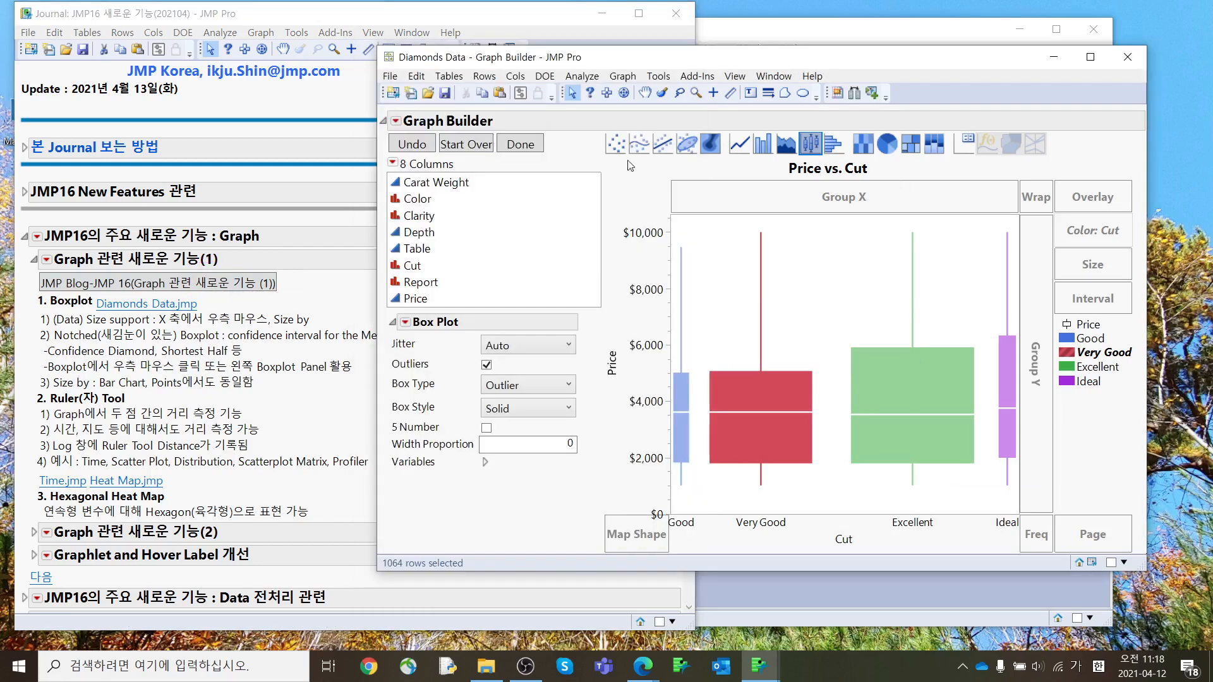
click(471, 146)
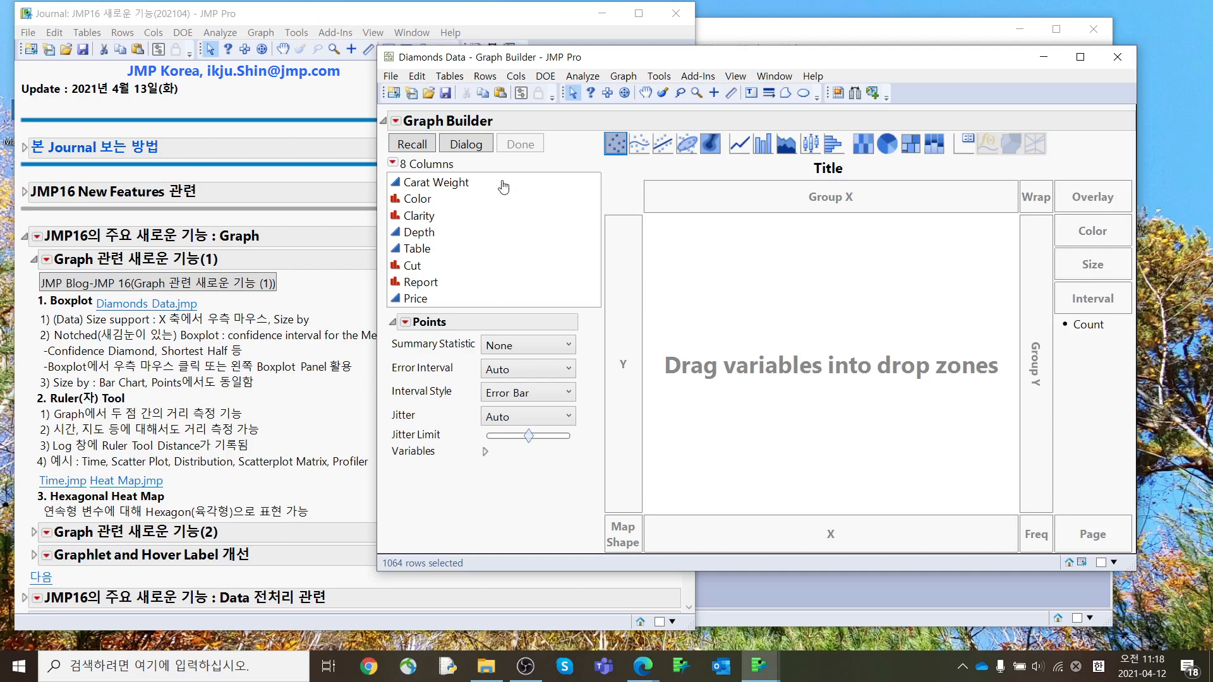
drag(503, 188, 784, 534)
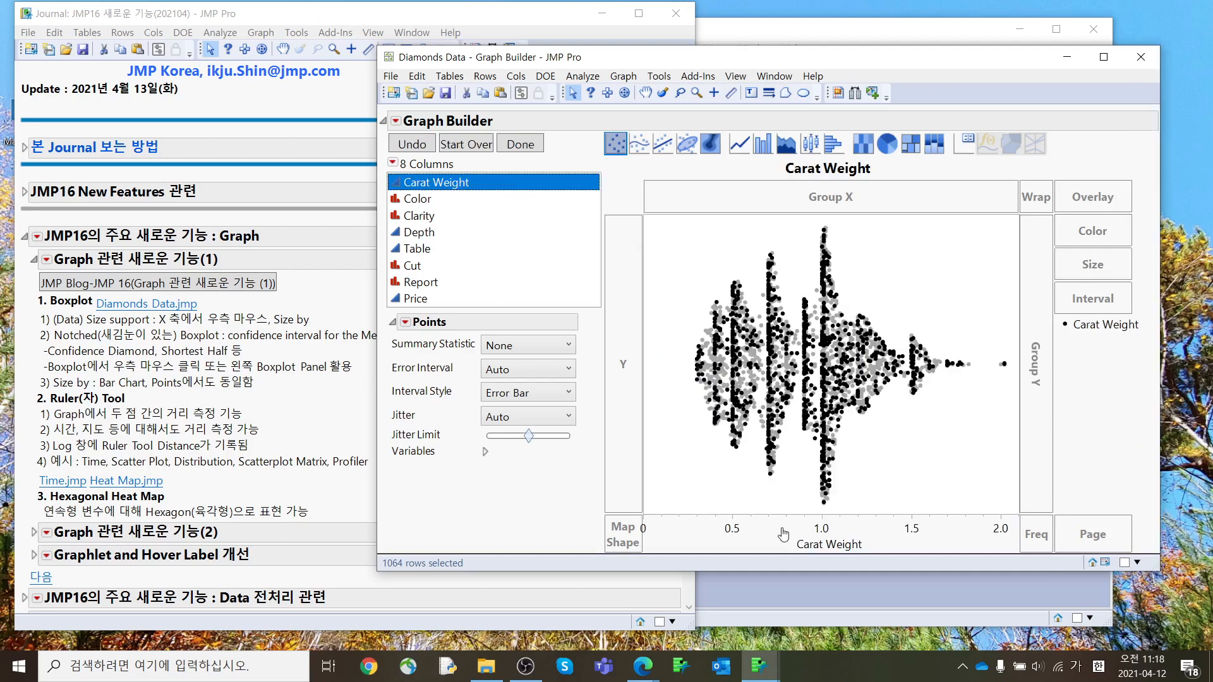
click(443, 299)
click(617, 306)
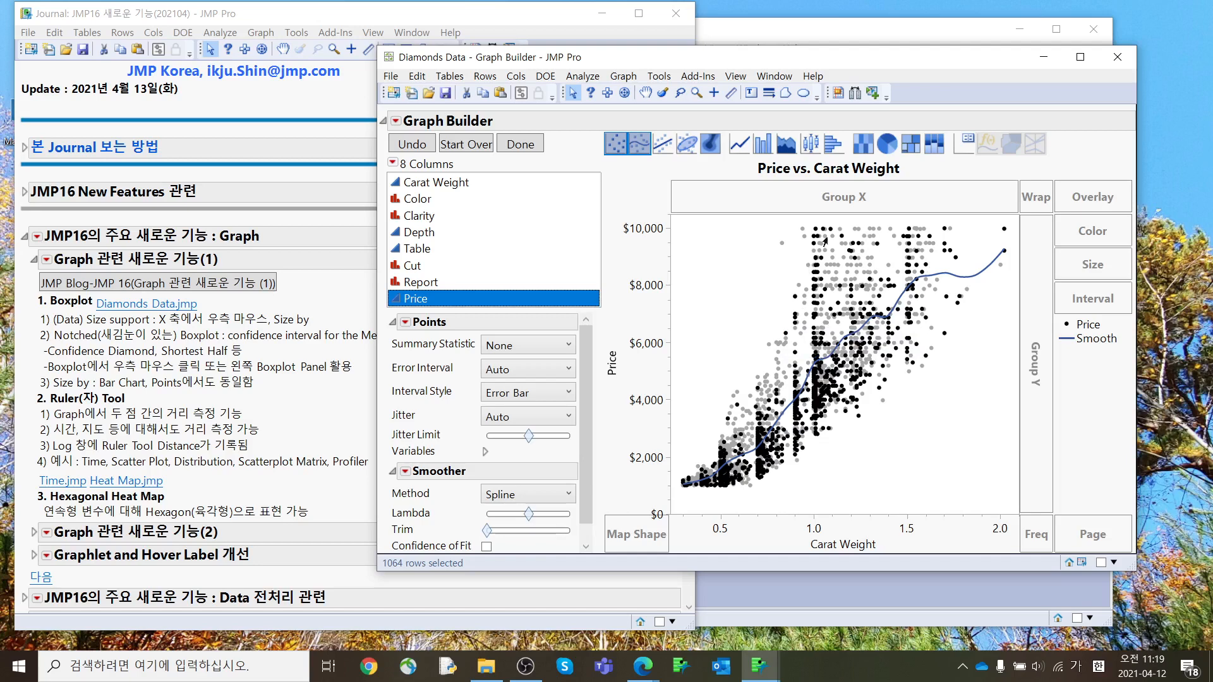
Measure the distance between two points in the Price vs. Carat Weight plot with the Ruler tool
click(733, 95)
drag(782, 243, 943, 333)
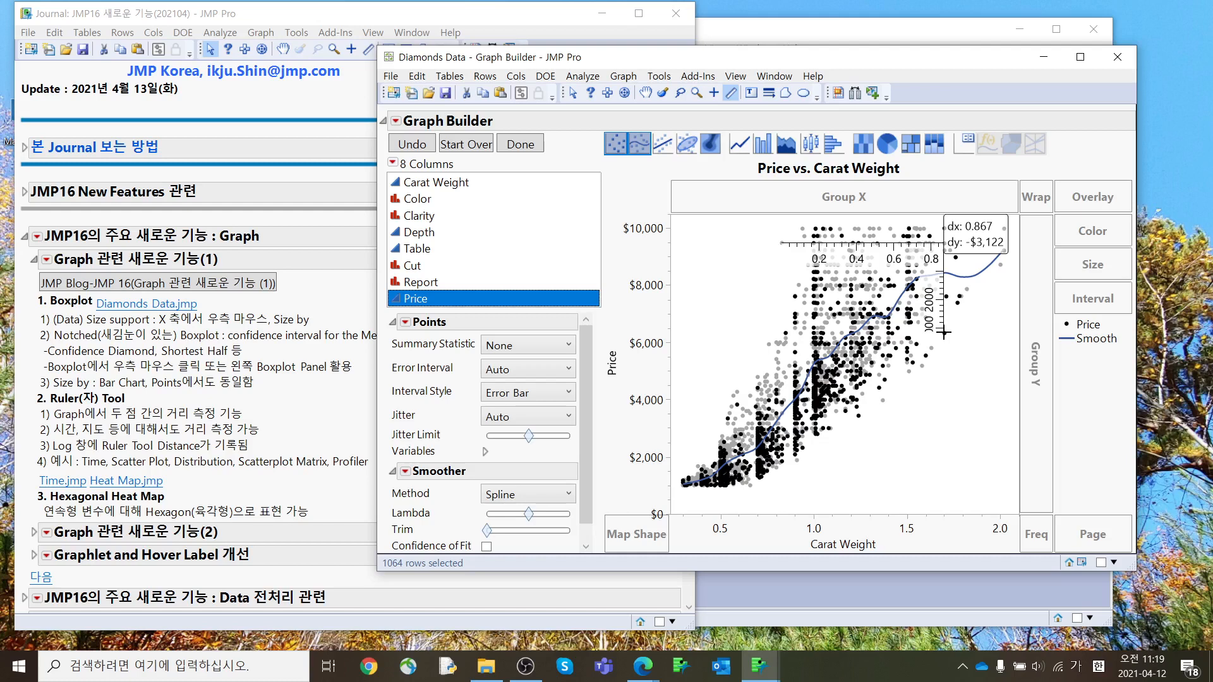
Bring the Diamonds Data table forward and return to the Graph Builder window in full view
drag(802, 62, 784, 248)
click(743, 35)
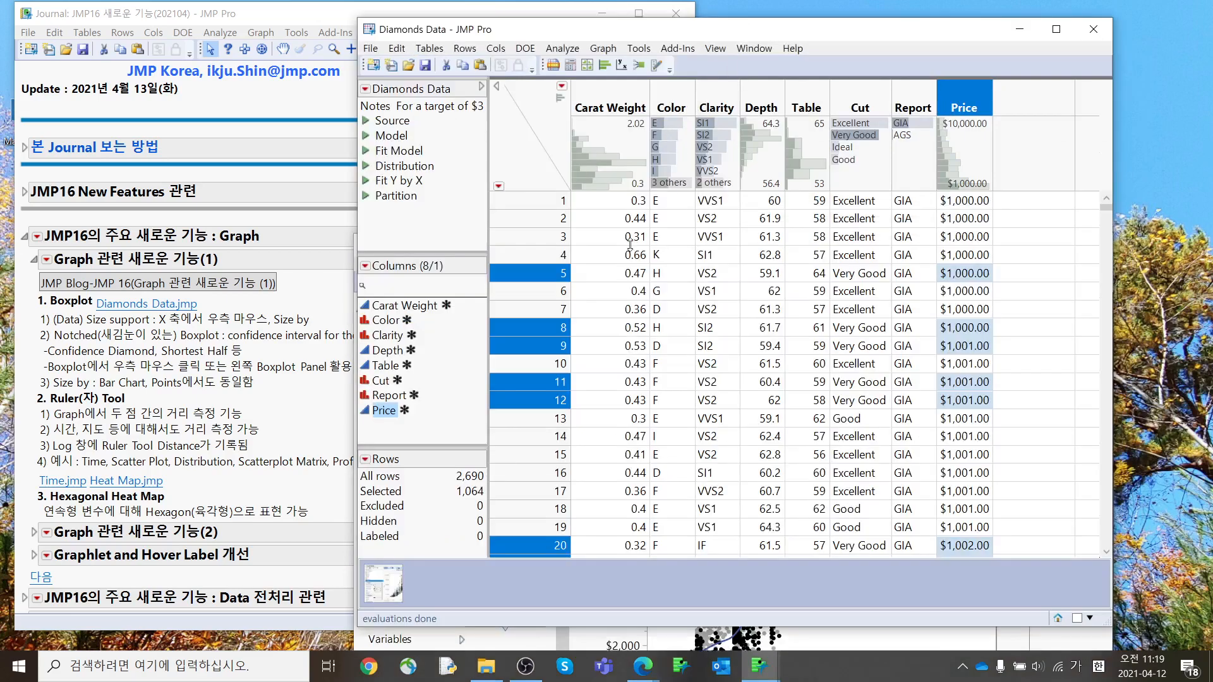
click(384, 584)
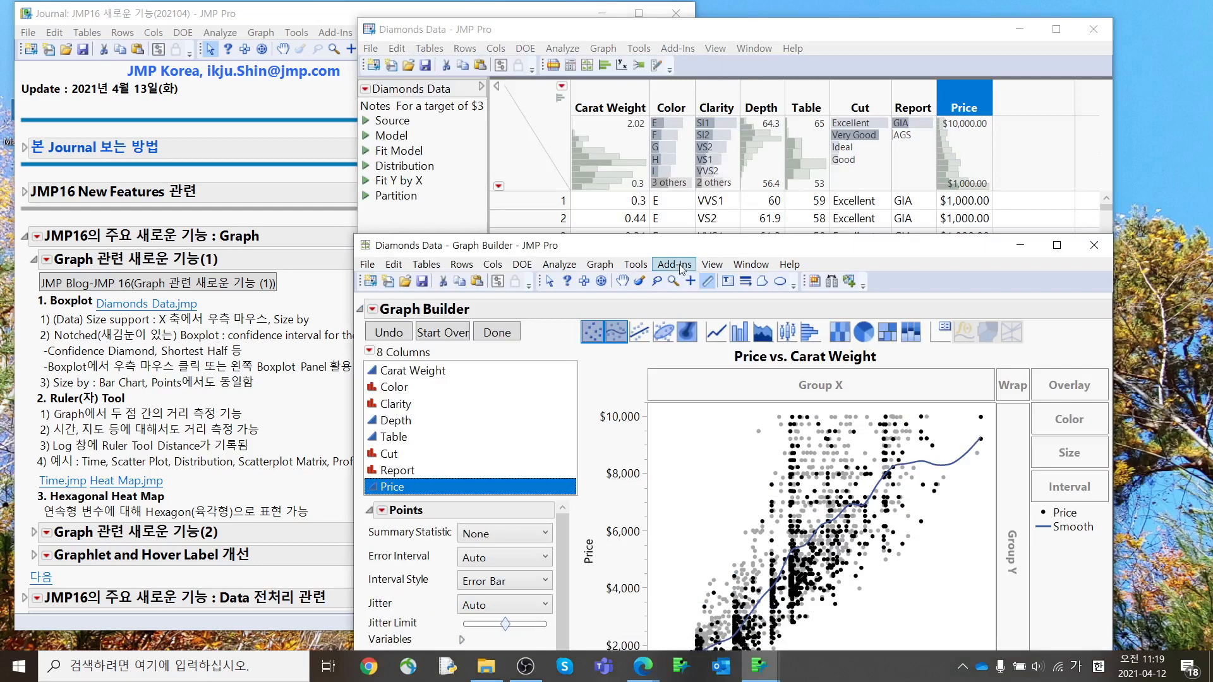
drag(695, 197, 691, 103)
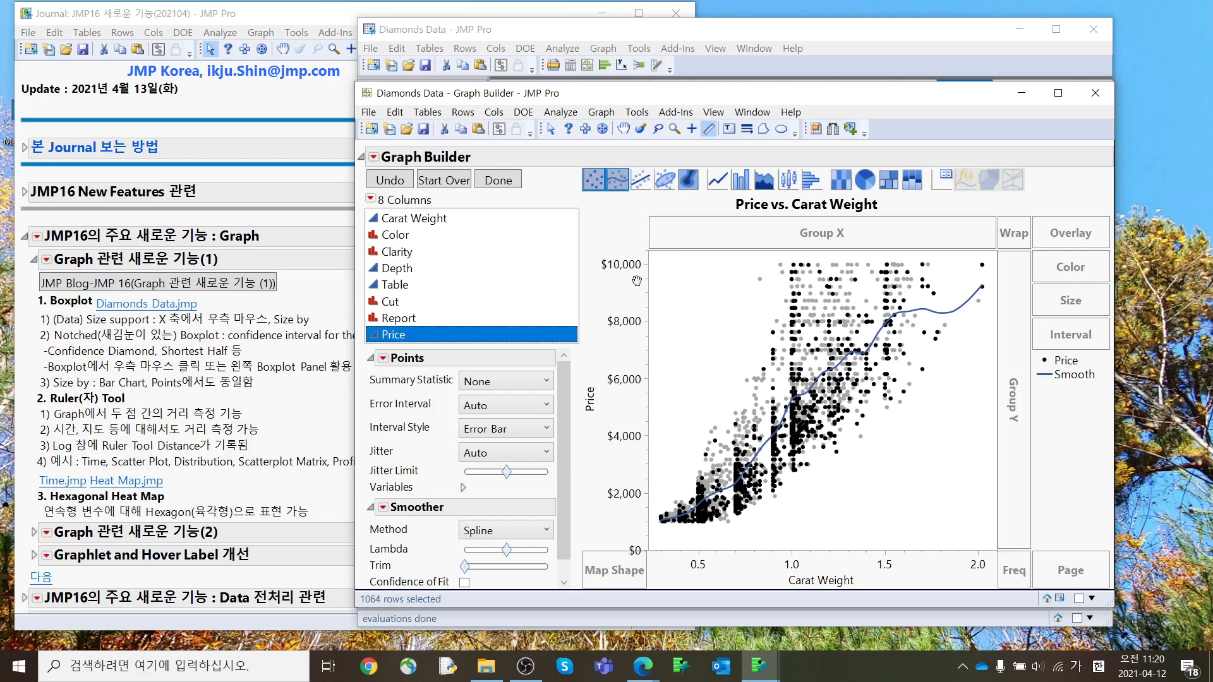
Remove the smoother and change the Price vs. Carat Weight plot to a heatmap with Hexagonal bins
click(618, 184)
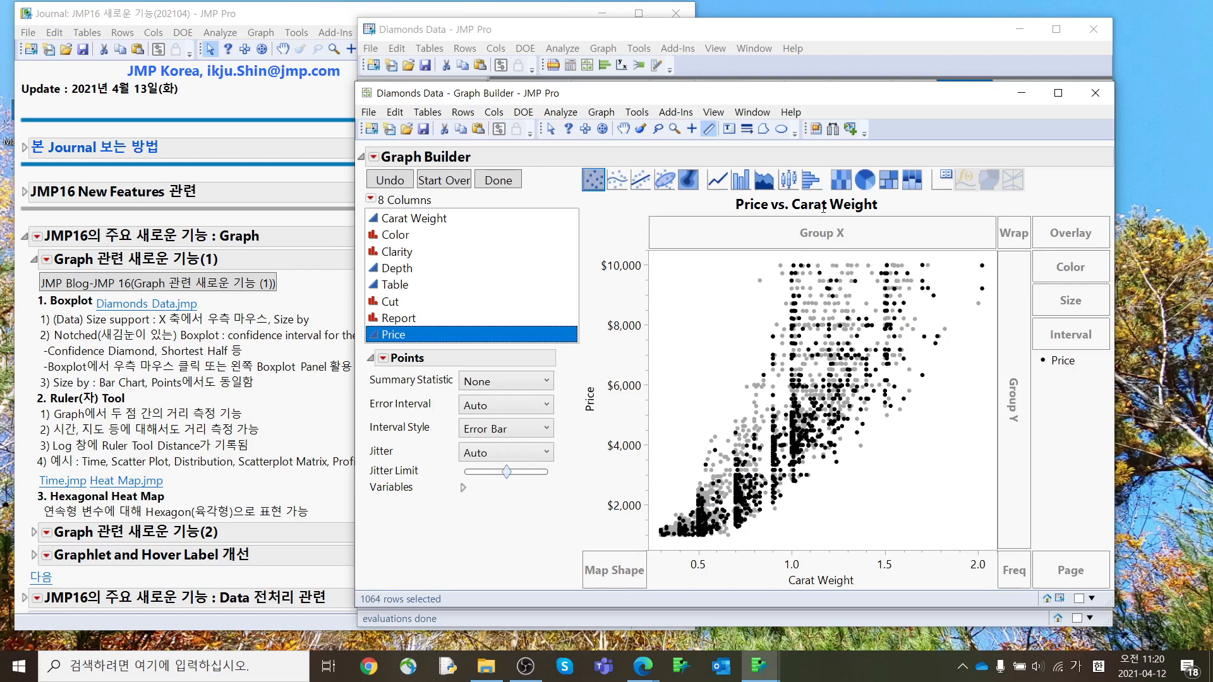
click(841, 181)
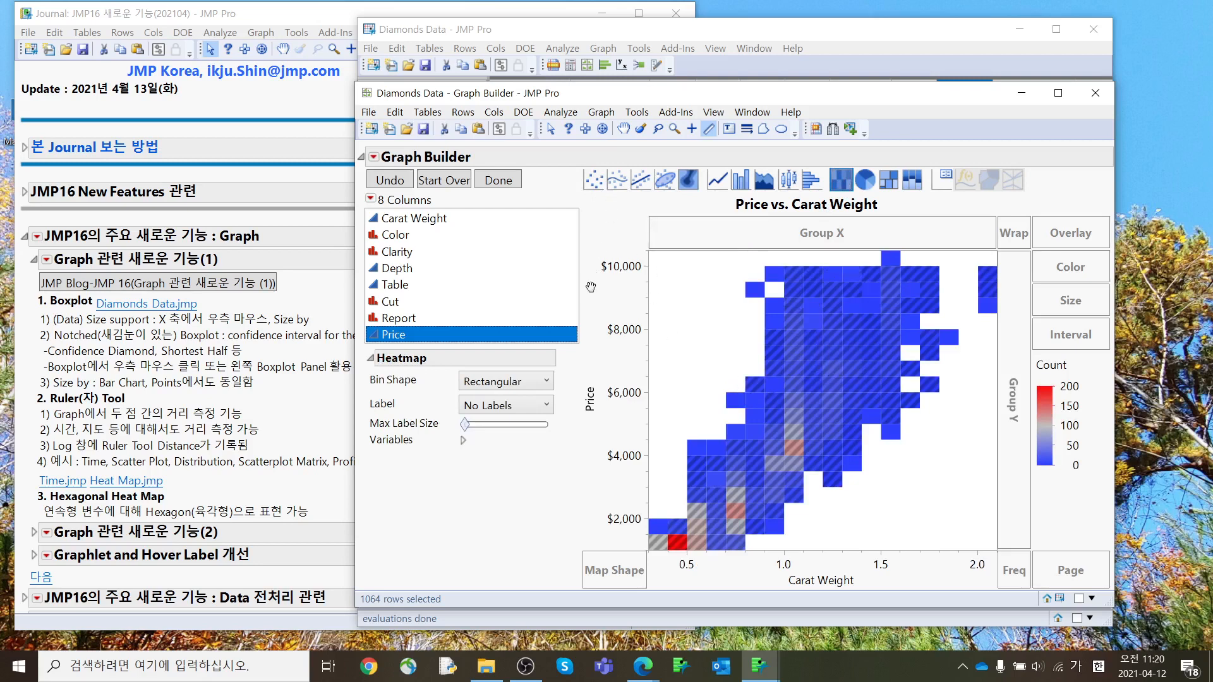
click(500, 388)
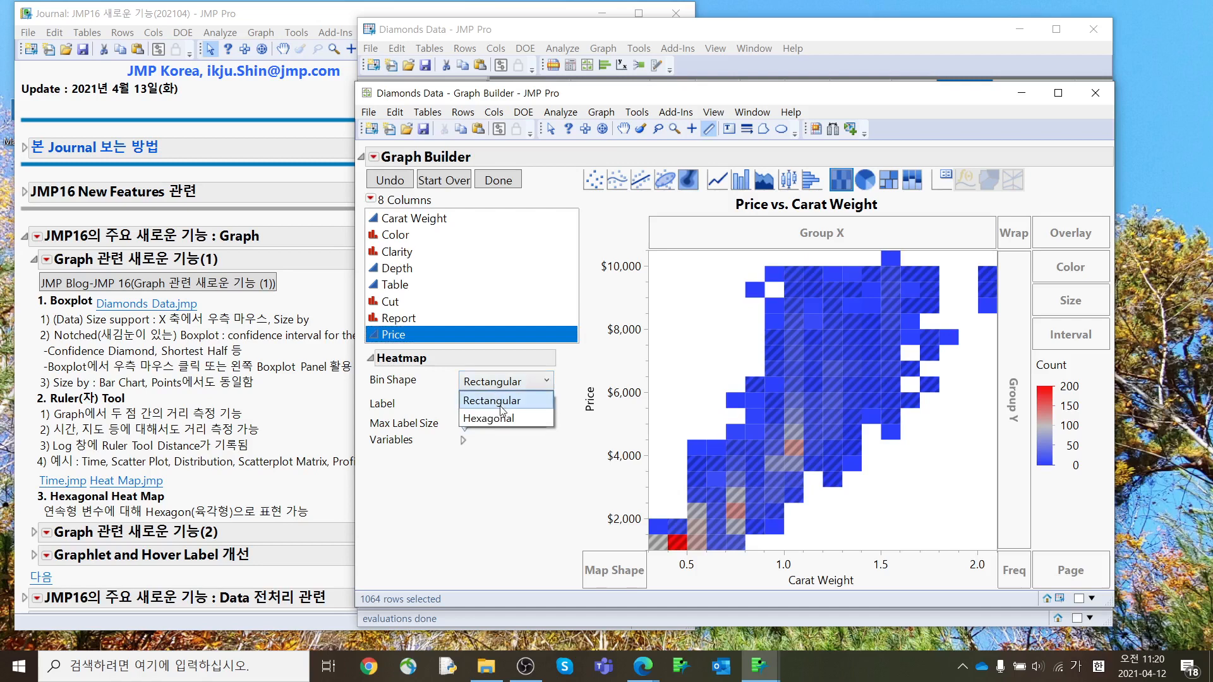
click(504, 419)
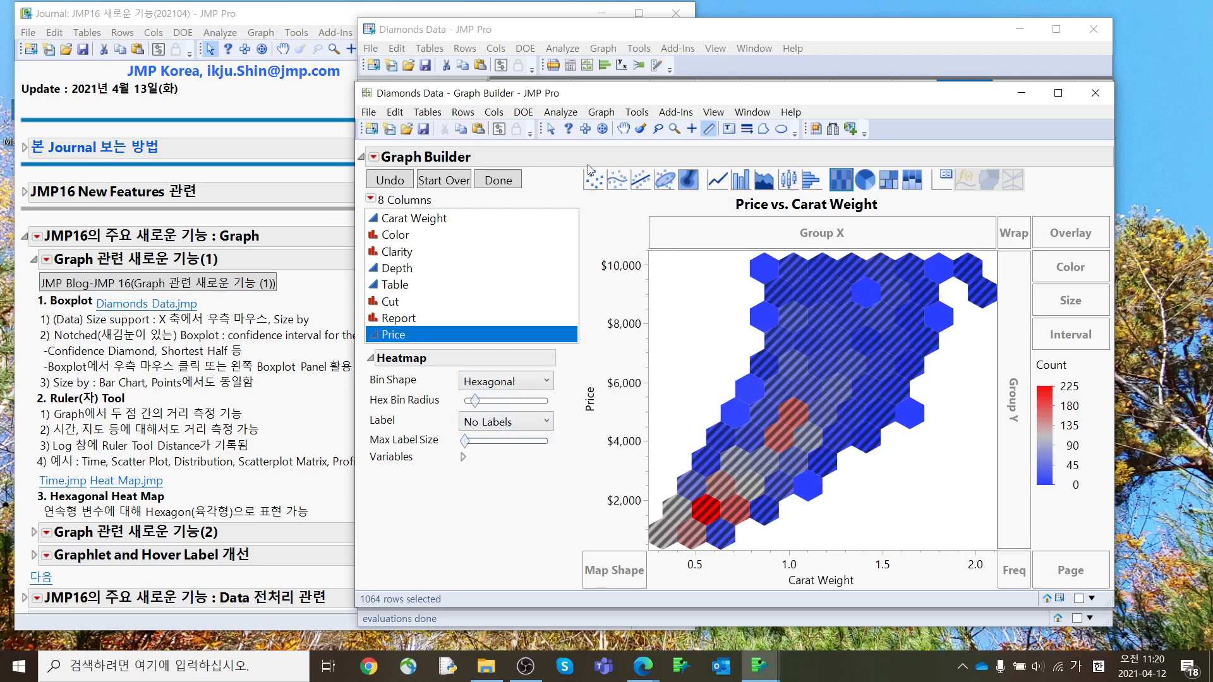
Switch back to the Arrow tool and clear the row selection in the hexagonal heatmap
click(550, 128)
click(686, 302)
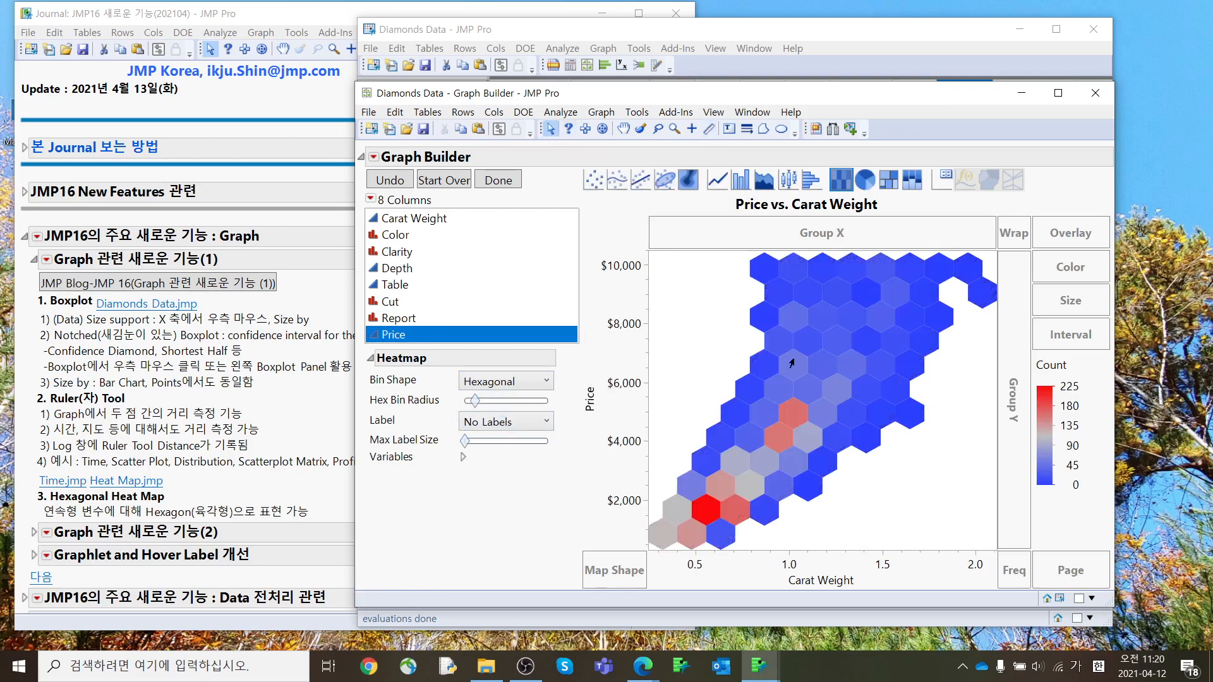
mouse_move(792, 363)
Close the Graph Builder window and the Diamonds Data table without saving changes
click(1095, 93)
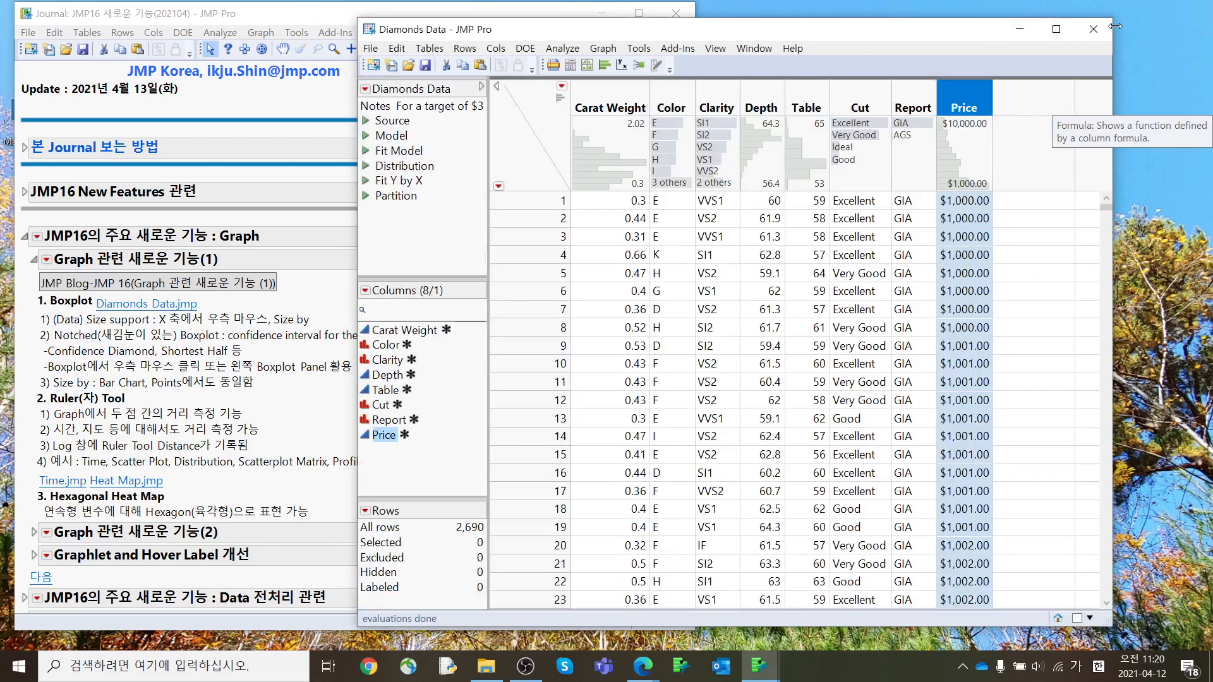
drag(1116, 26, 1104, 27)
click(1088, 34)
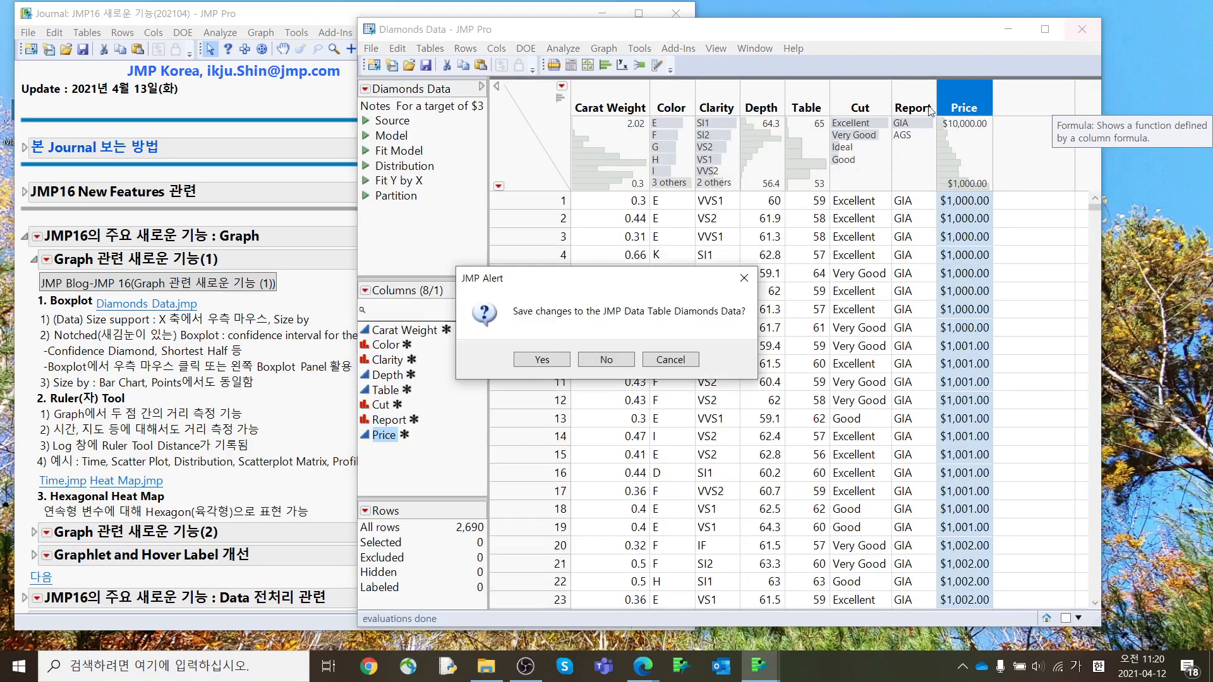
click(632, 358)
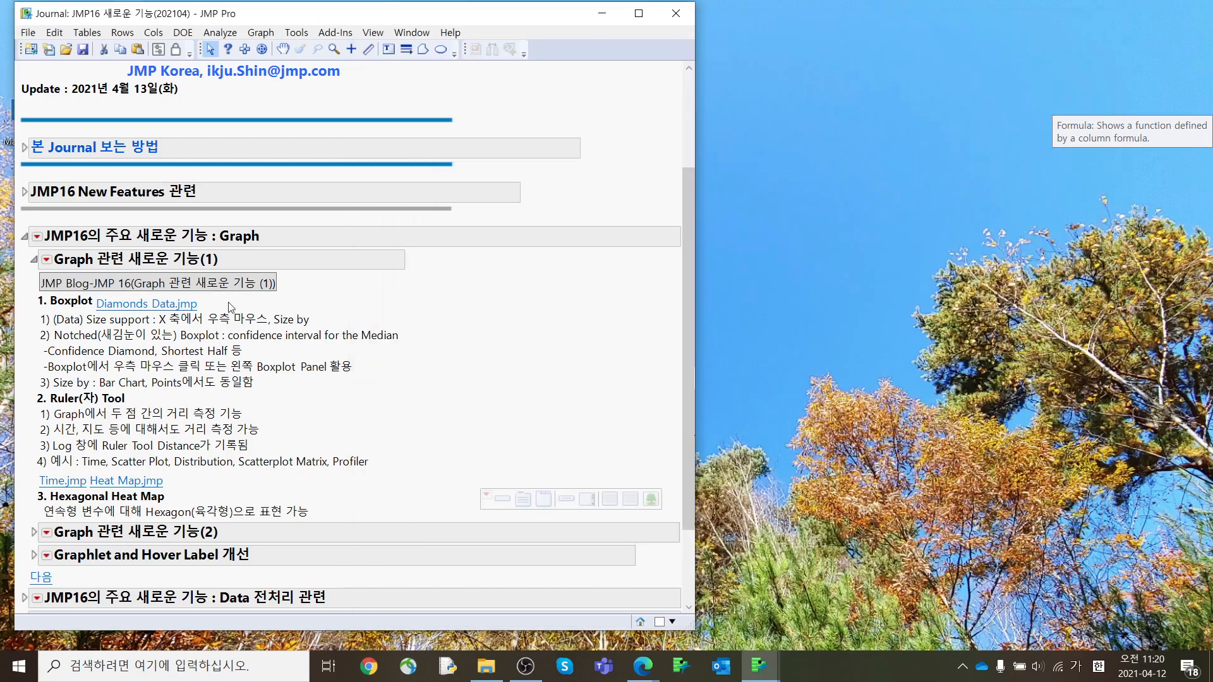
Collapse the journal's Graph 관련 새로운 기능(1) section, expand section (2), and look through its list of features
click(34, 259)
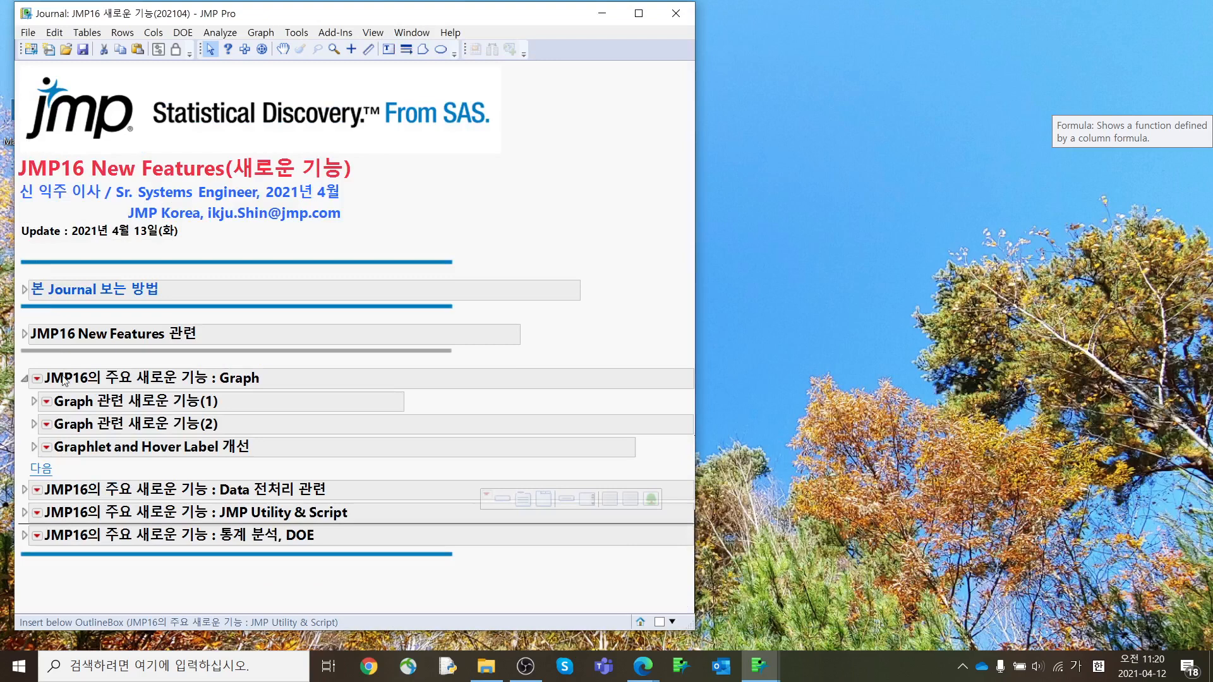
click(33, 424)
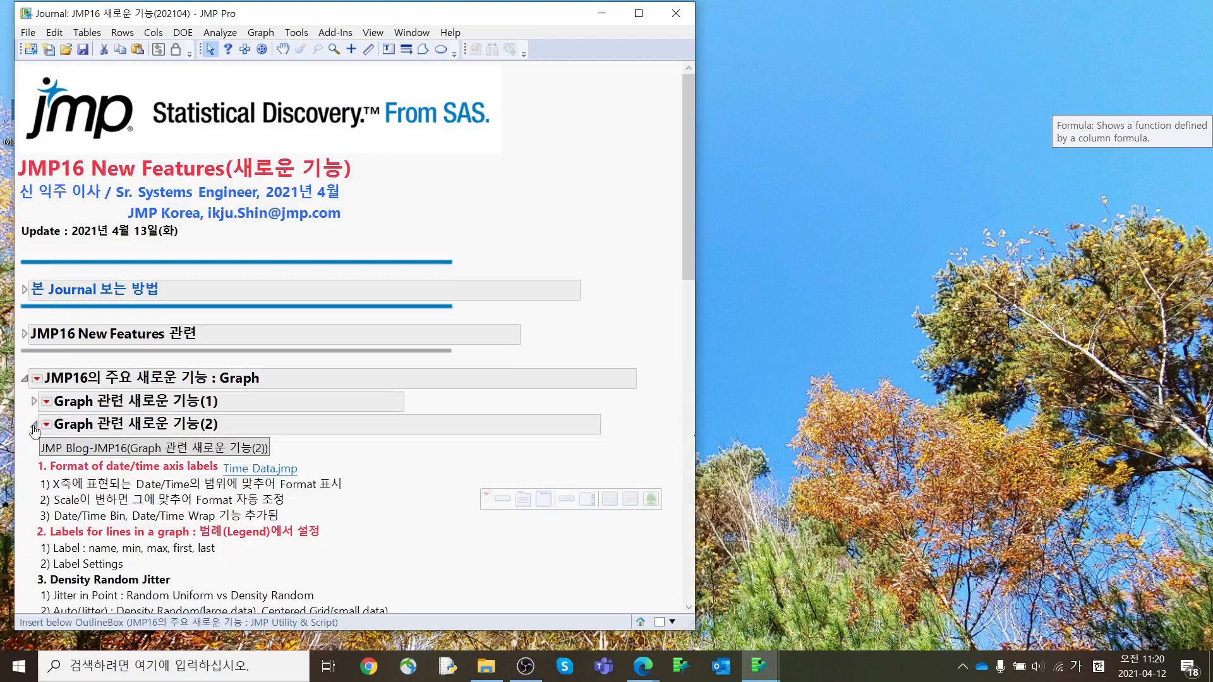
scroll(121, 469, down, 3)
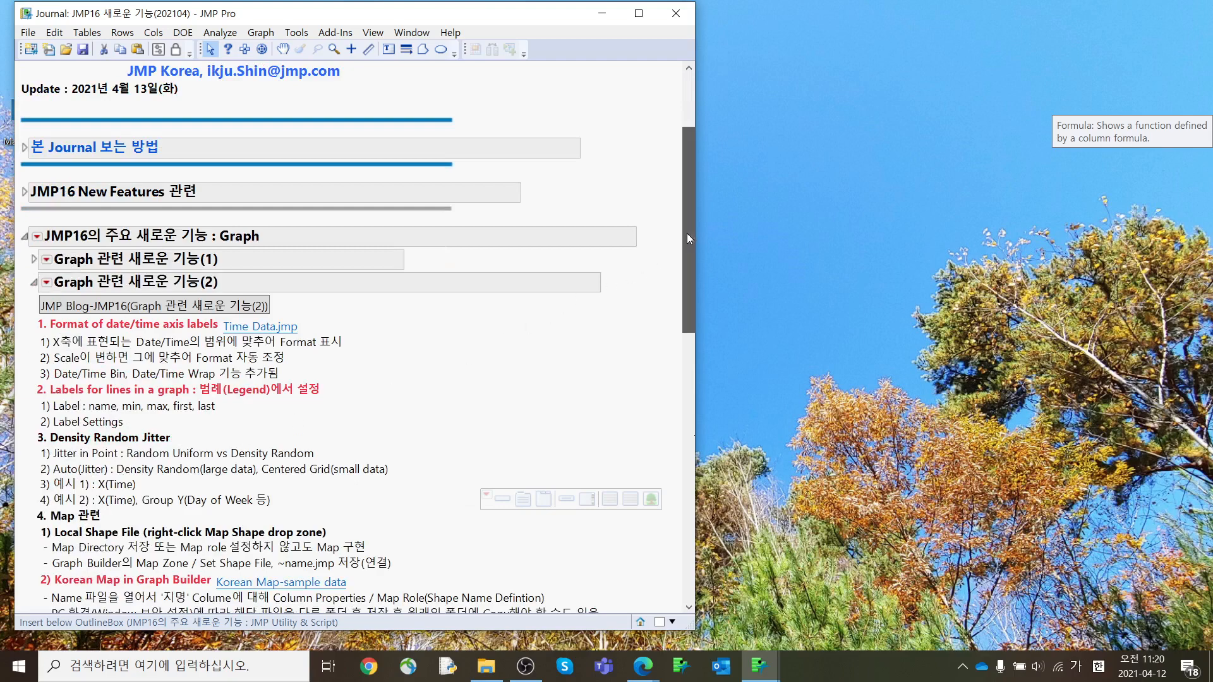
drag(687, 233, 691, 449)
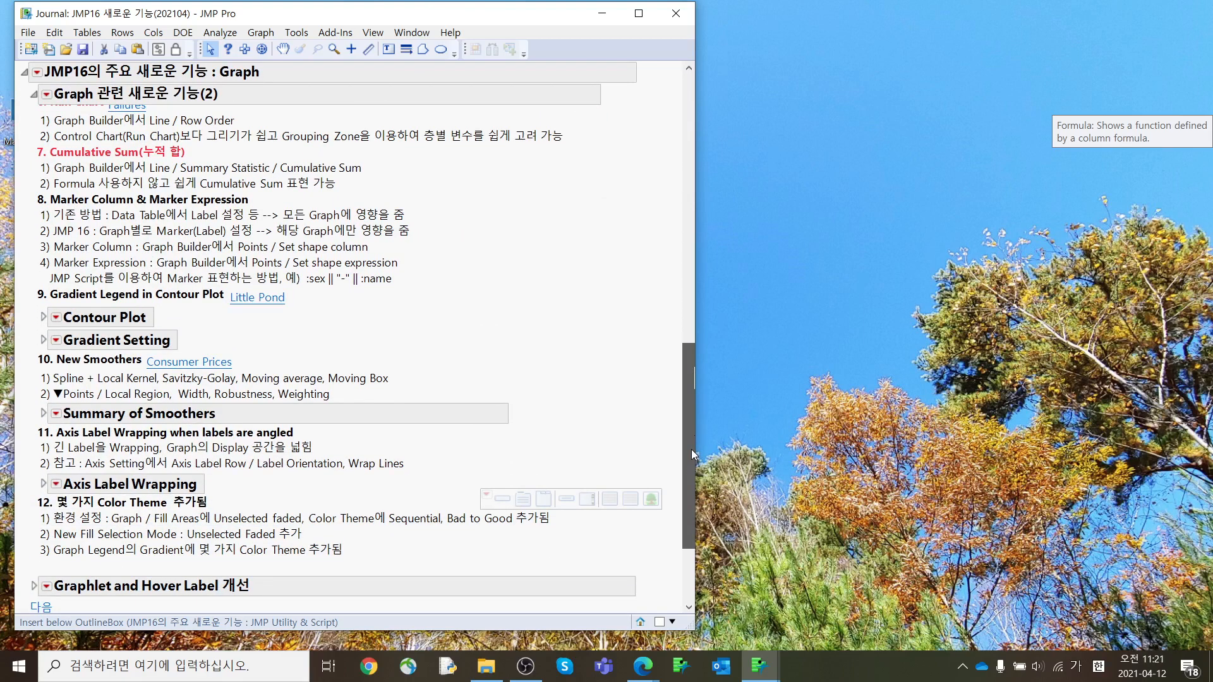
drag(691, 449, 703, 295)
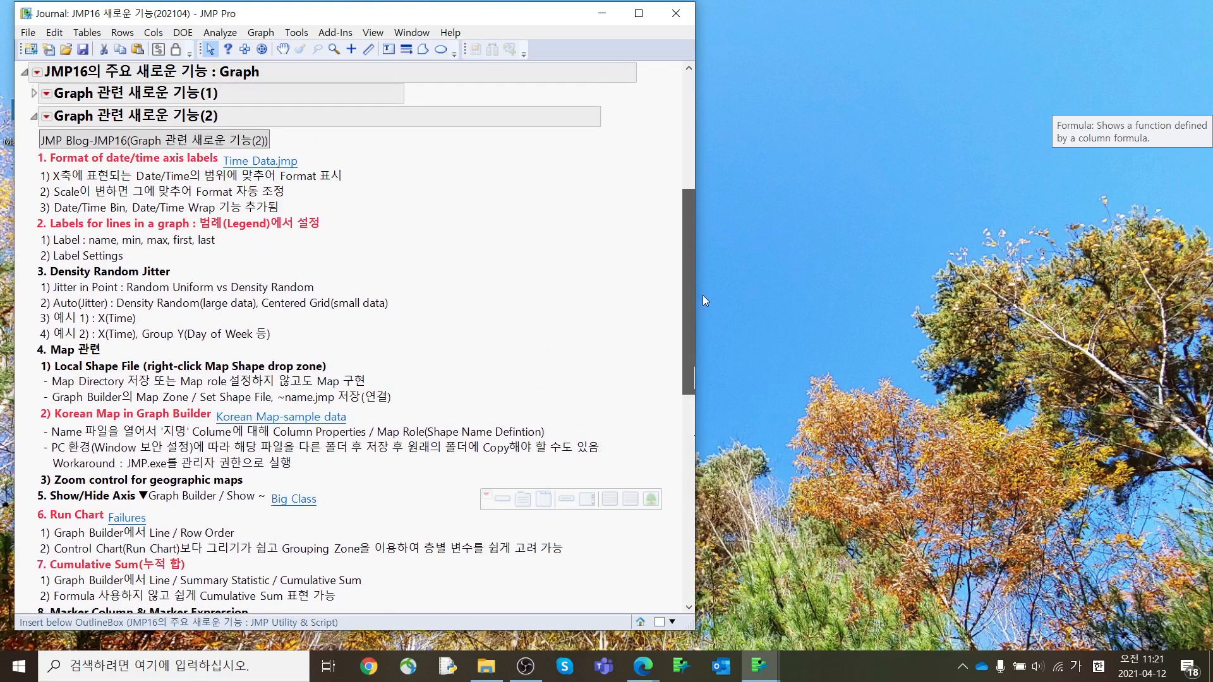
drag(703, 295, 704, 306)
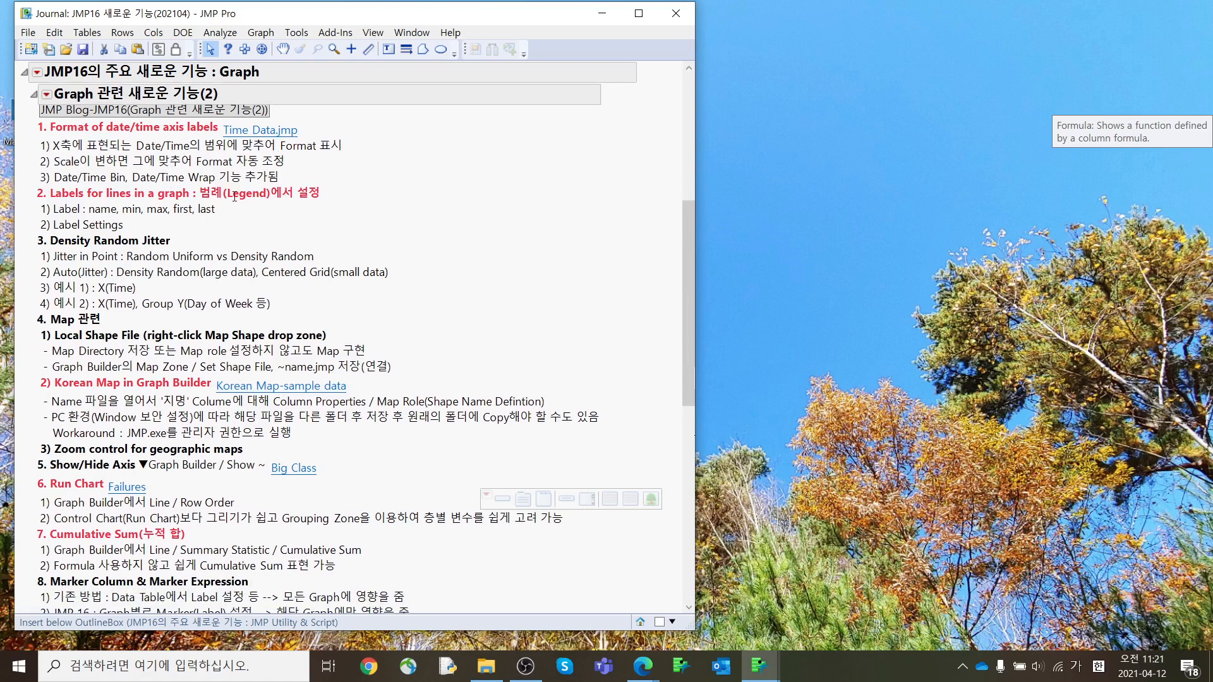
Open Time Data.jmp from the journal and look over its Time, Day of Week, Quarter, Month Year and X1 columns
click(260, 132)
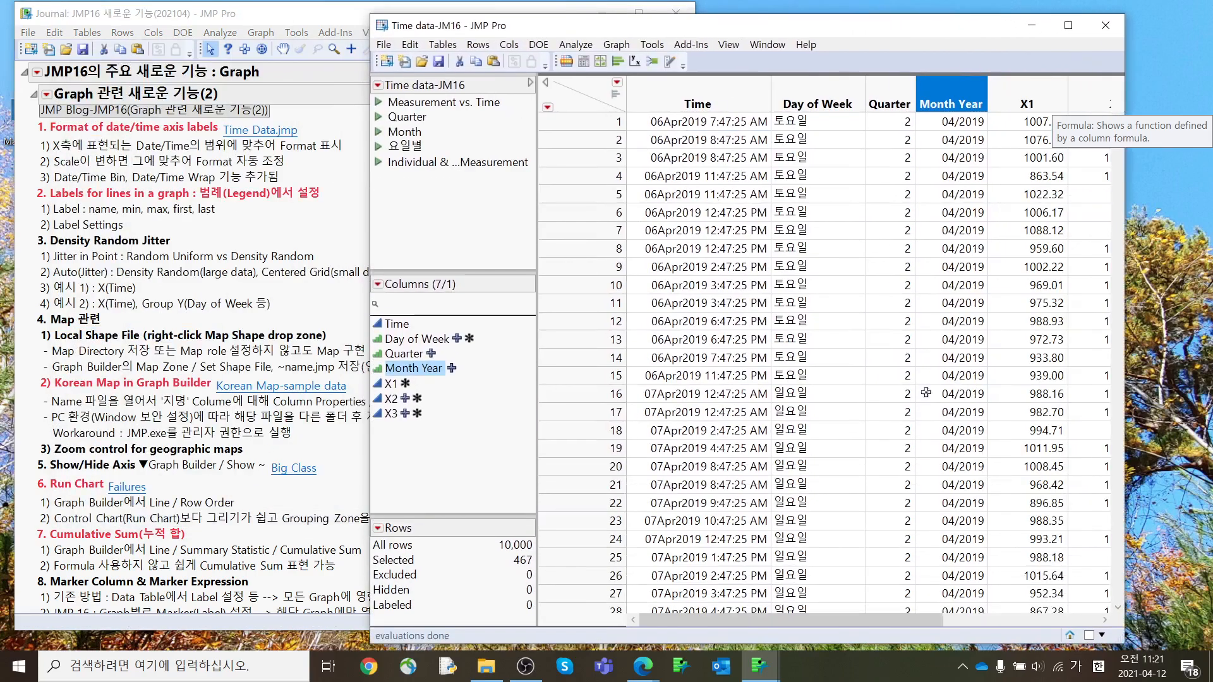
click(702, 96)
click(812, 88)
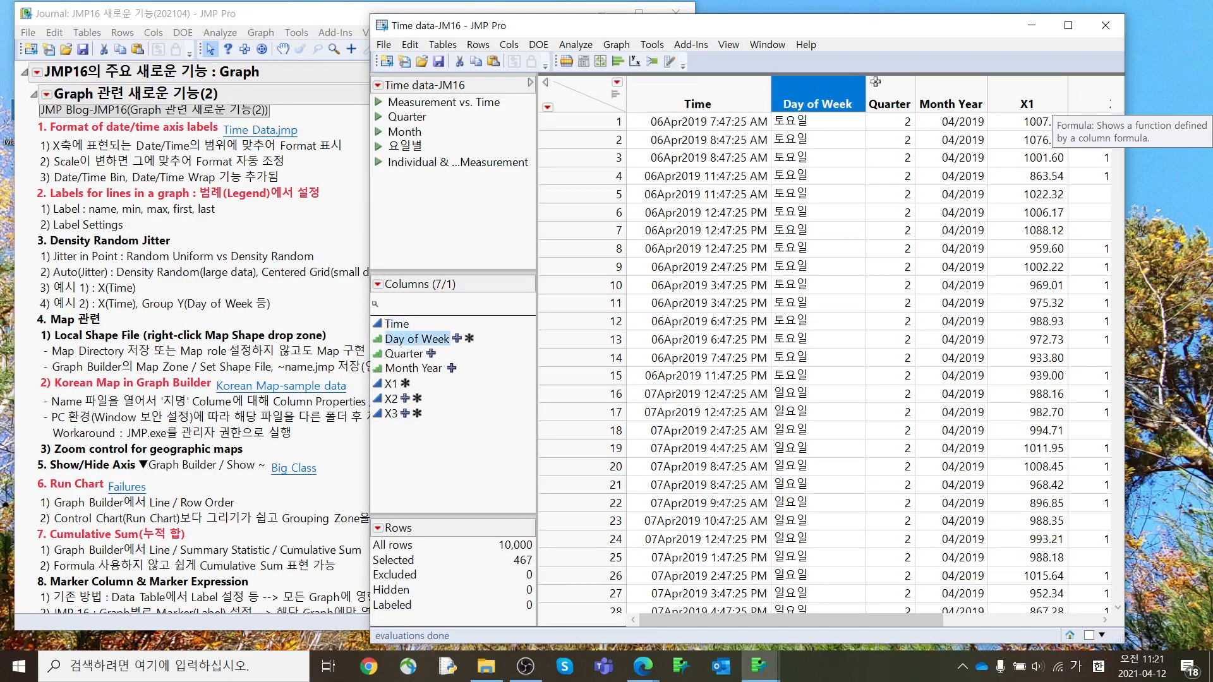
click(876, 81)
click(951, 82)
click(1039, 100)
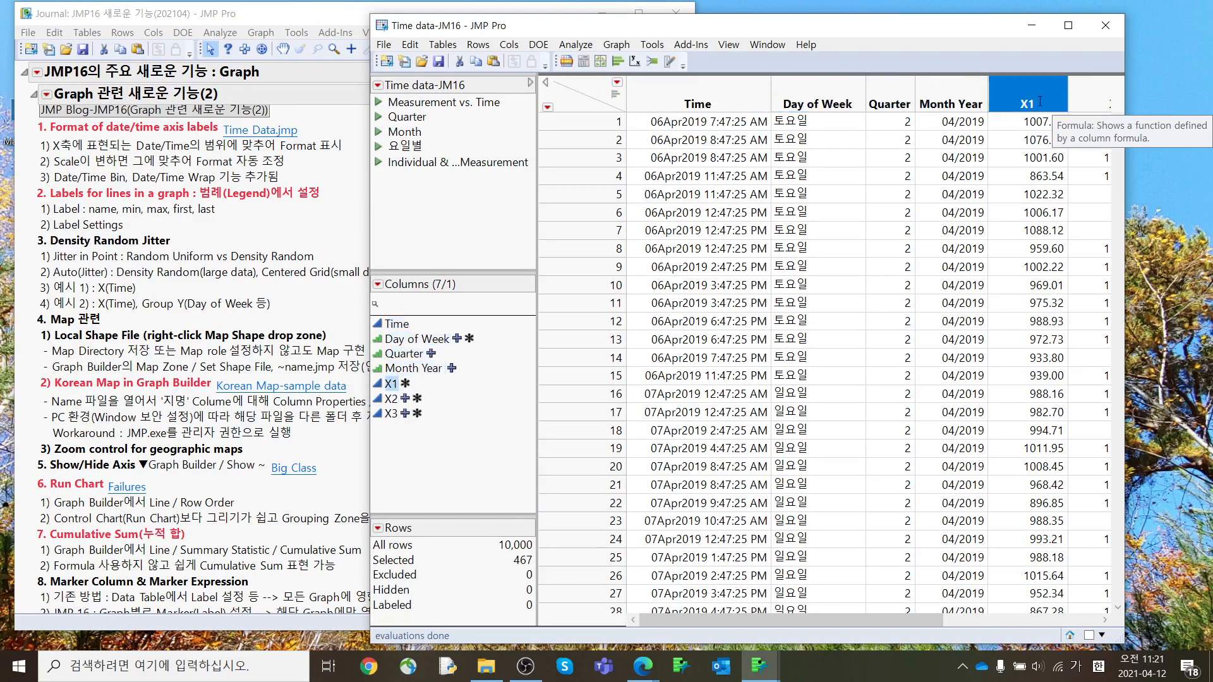
mouse_move(864, 622)
mouse_down()
mouse_move(980, 610)
mouse_move(868, 617)
mouse_up()
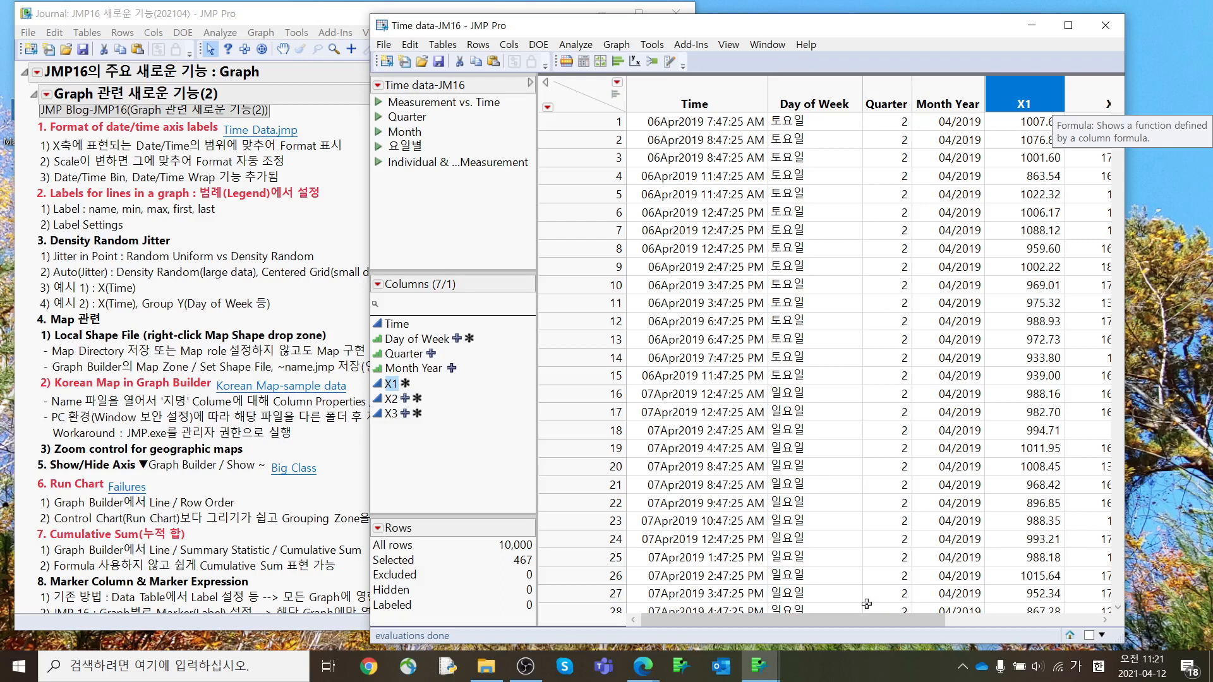
Start Graph Builder on the time data, reposition its window, and assign Time to the X axis
click(616, 44)
click(657, 63)
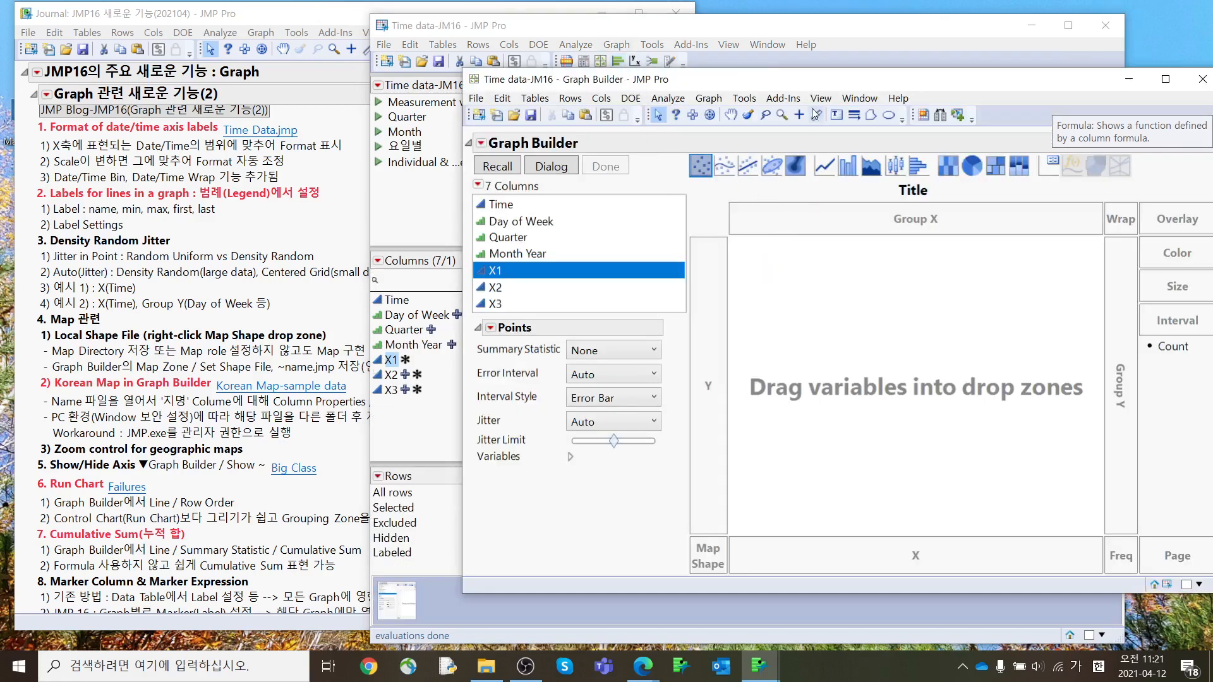
drag(807, 90, 670, 72)
click(460, 186)
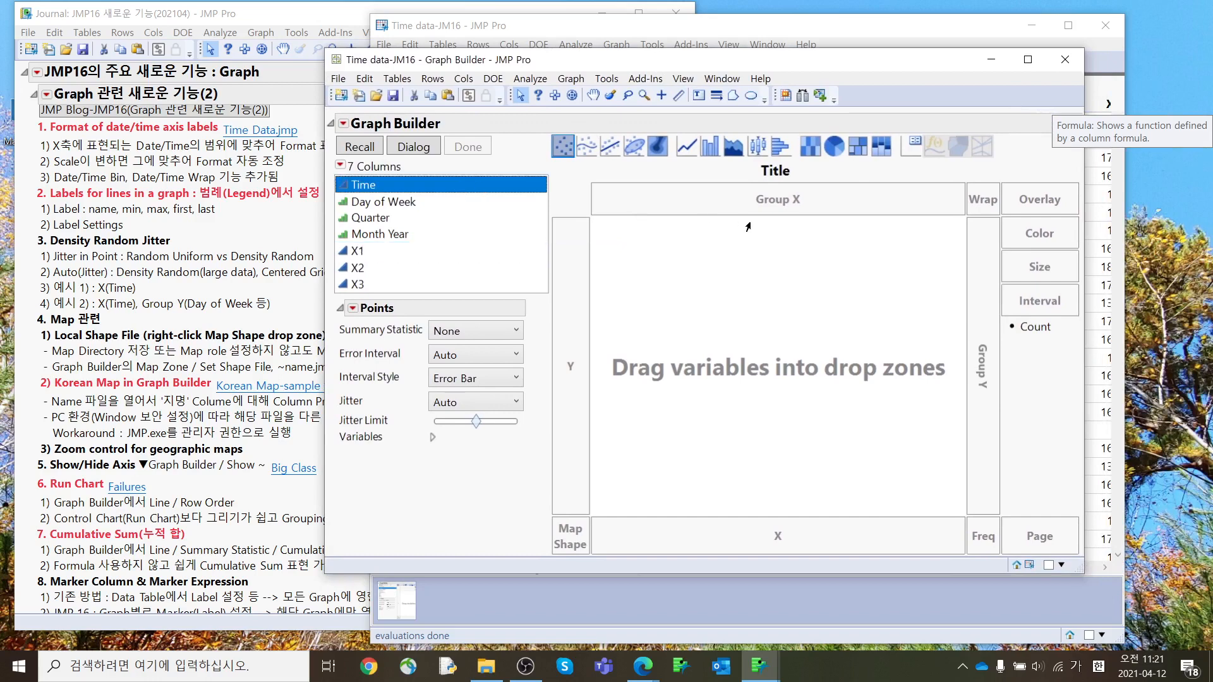
drag(760, 70, 757, 346)
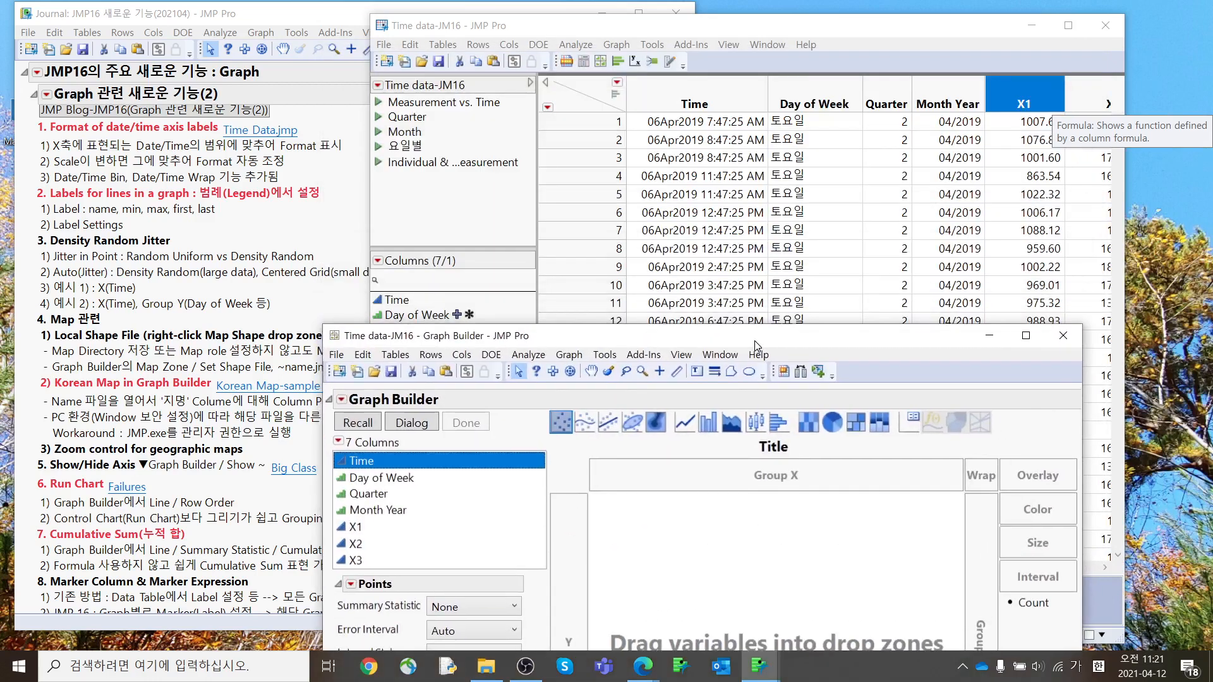
drag(756, 346, 725, 53)
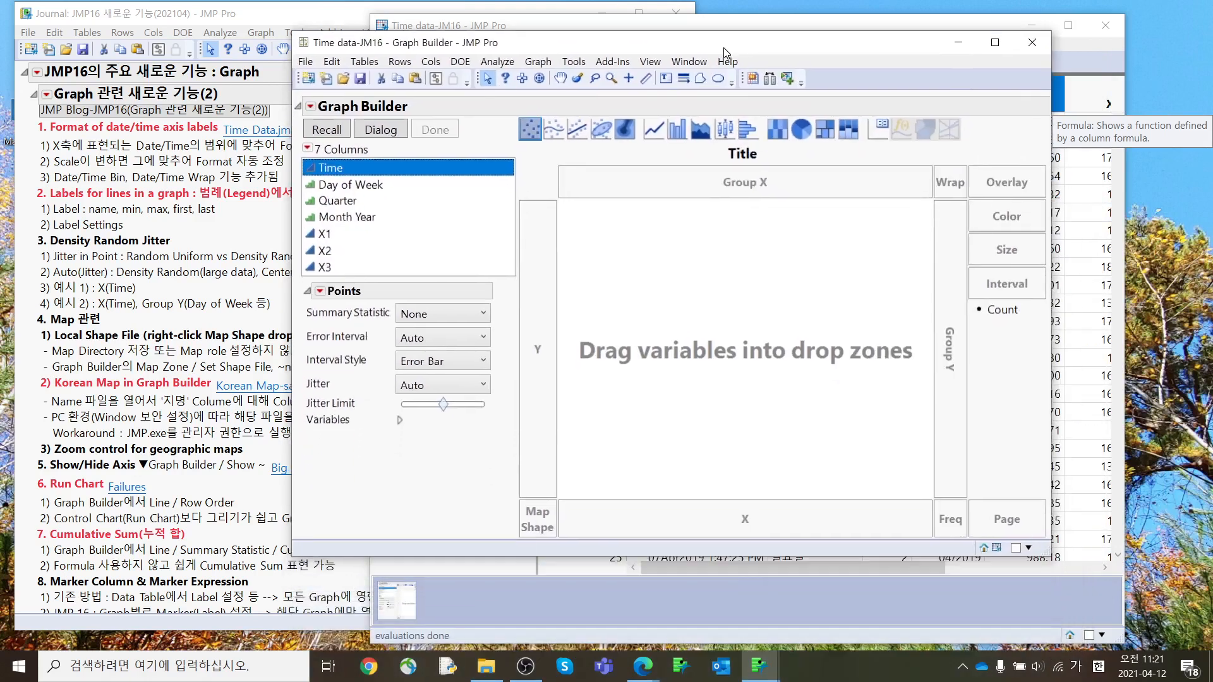
click(733, 520)
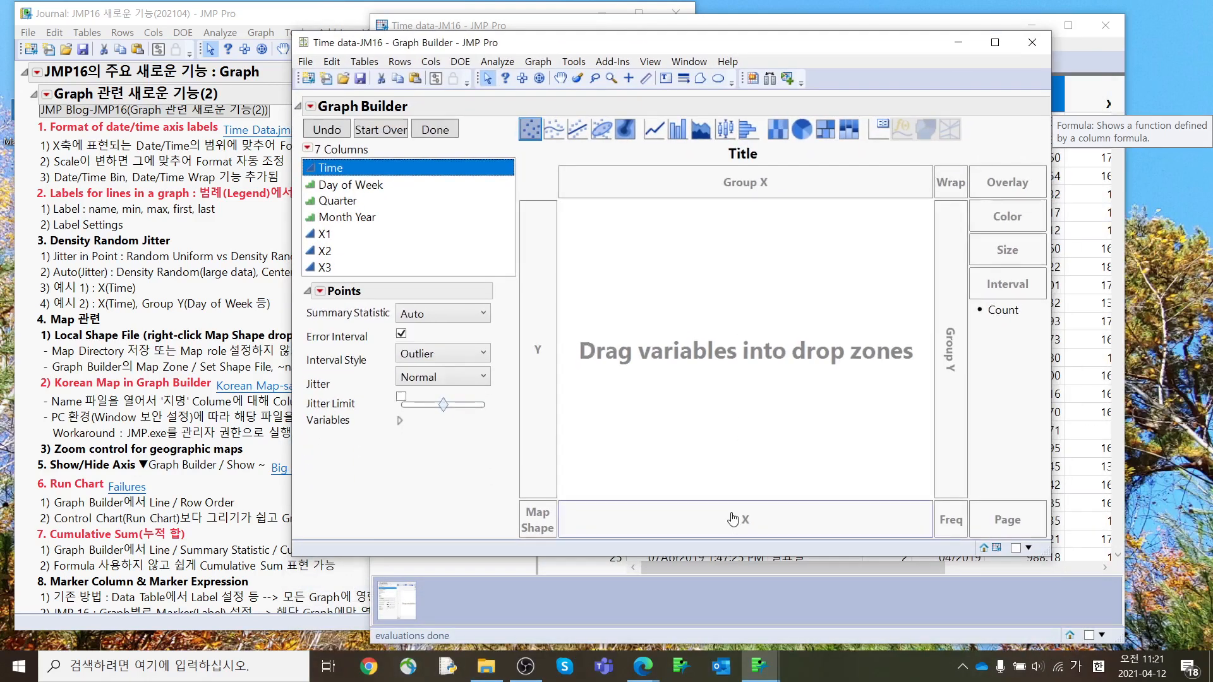
Assign X1 to the Y axis against Time, widen the Graph Builder window, and select the large central block of points
click(405, 239)
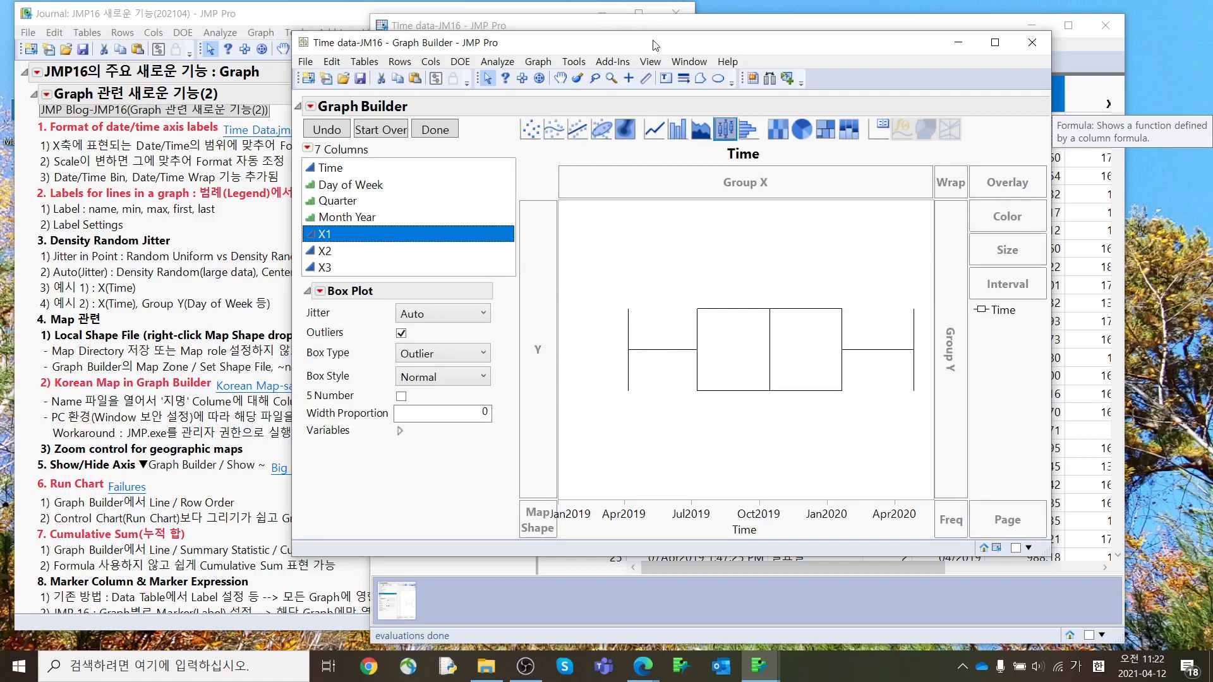
click(548, 320)
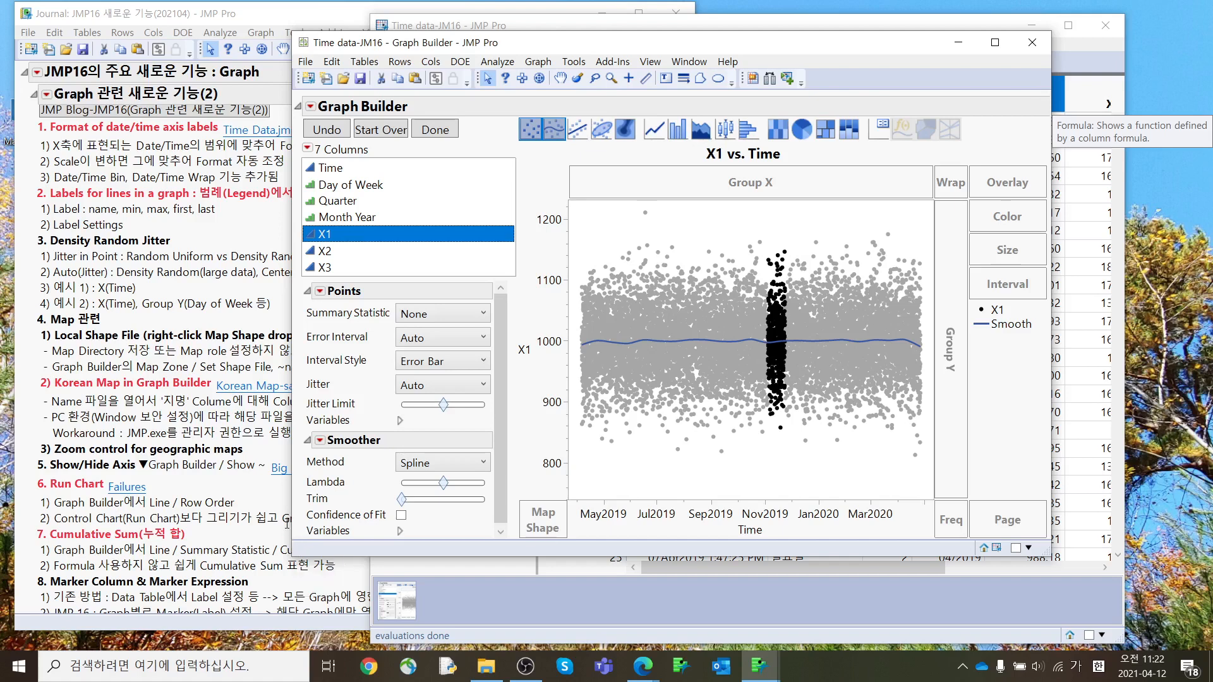
drag(294, 521, 49, 486)
drag(1049, 339, 1056, 367)
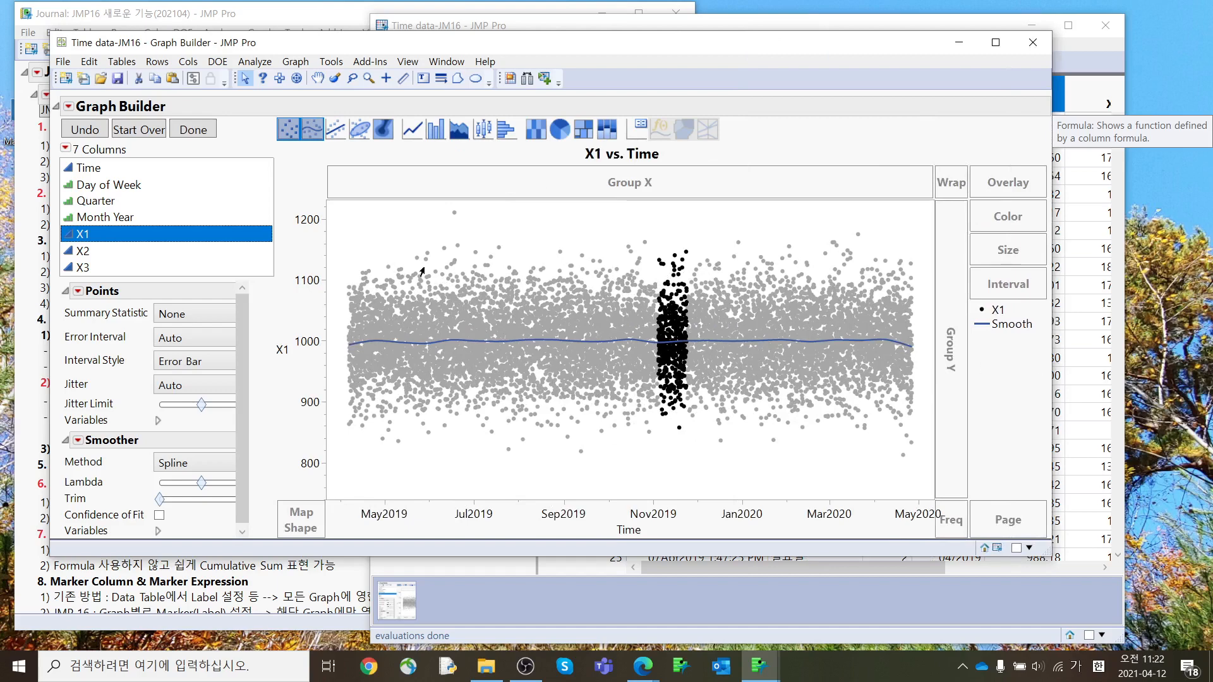
drag(419, 265, 843, 451)
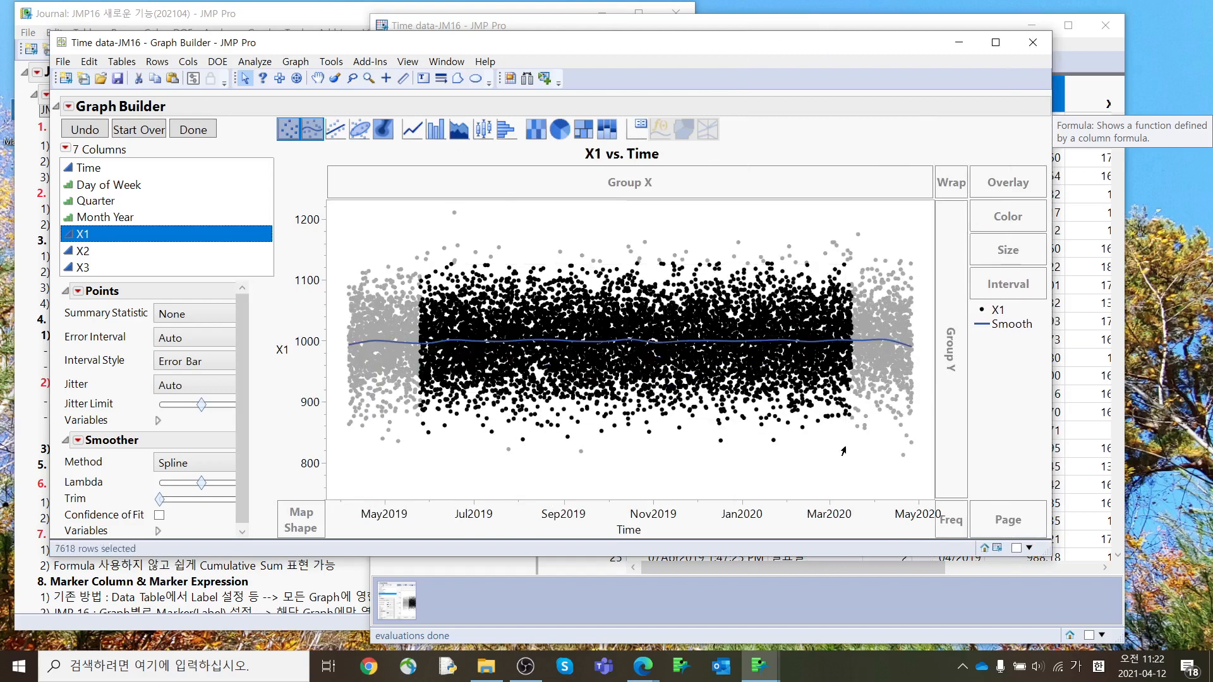
Bin the Time axis by Month and change the graph to a bar chart of mean X1
right_click(656, 519)
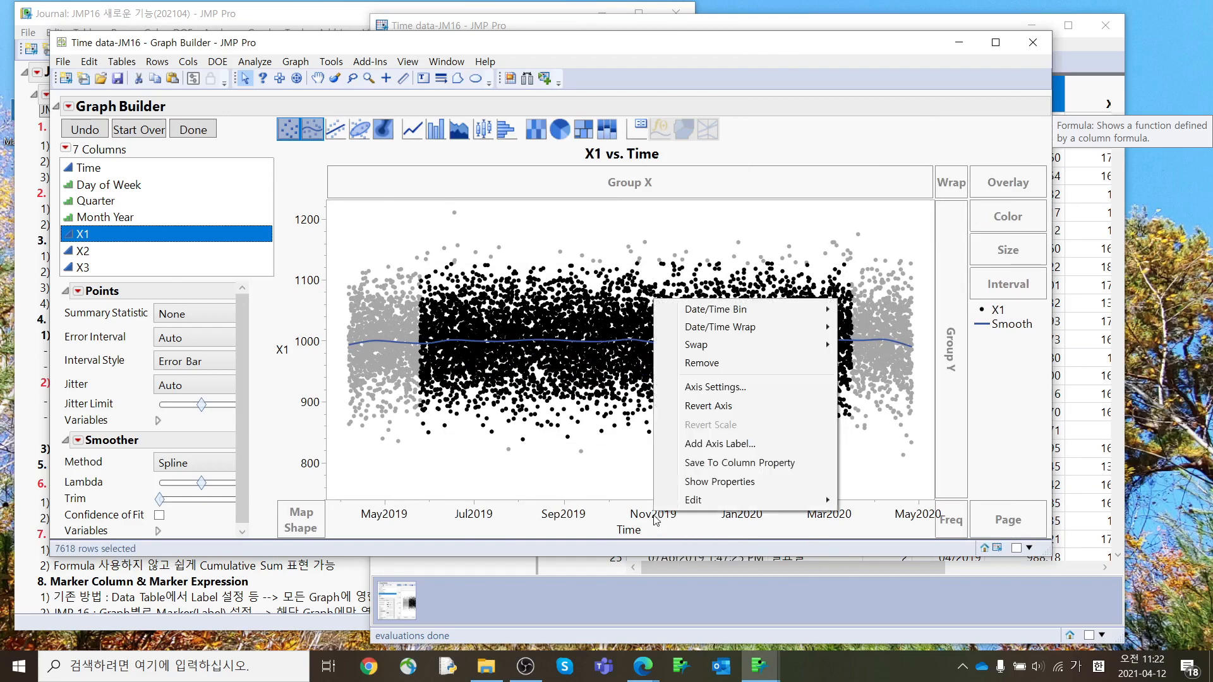
mouse_move(719, 316)
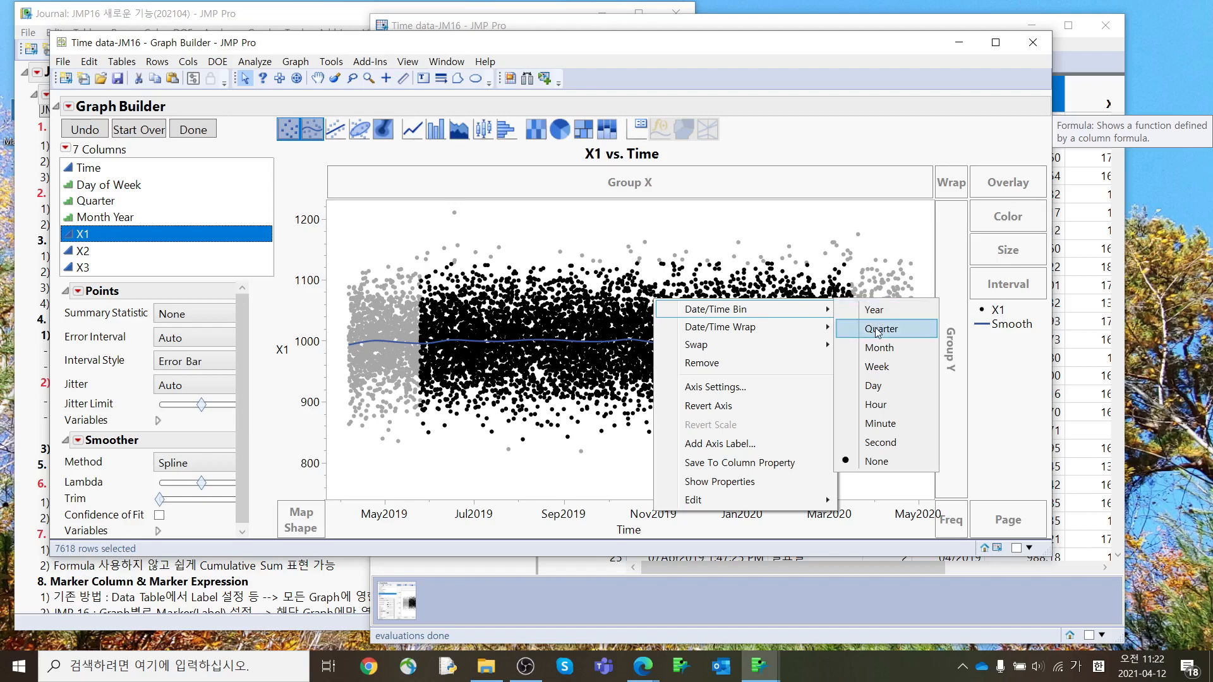
click(877, 348)
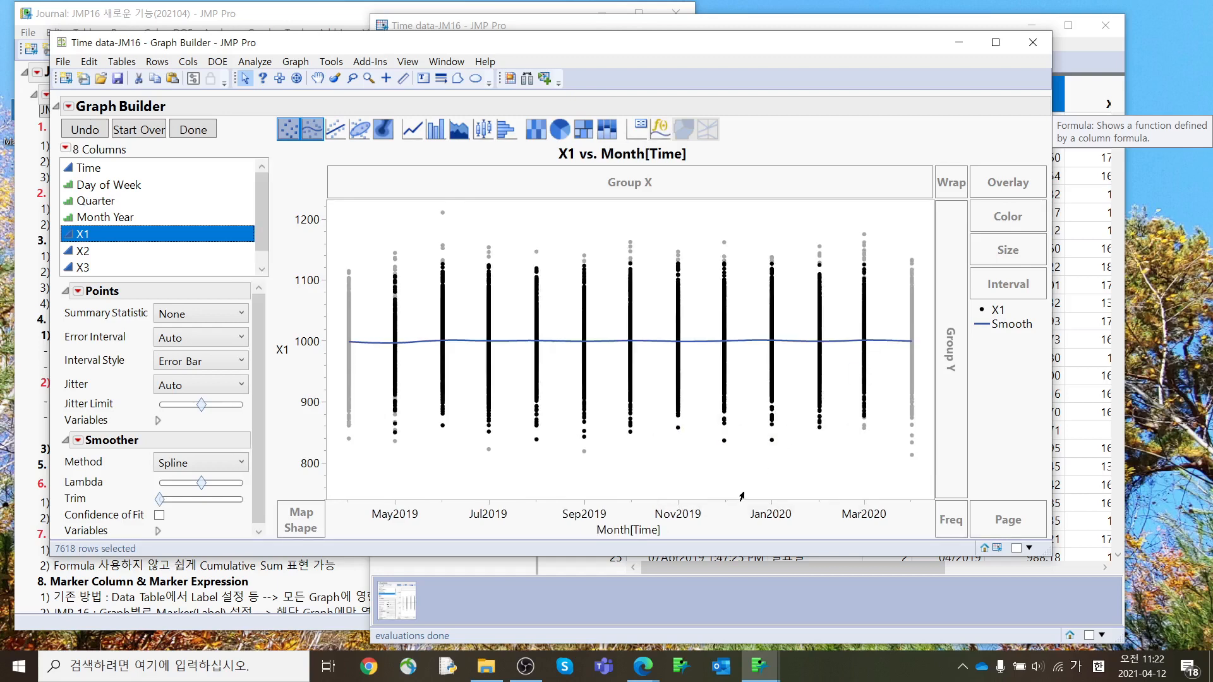
click(436, 134)
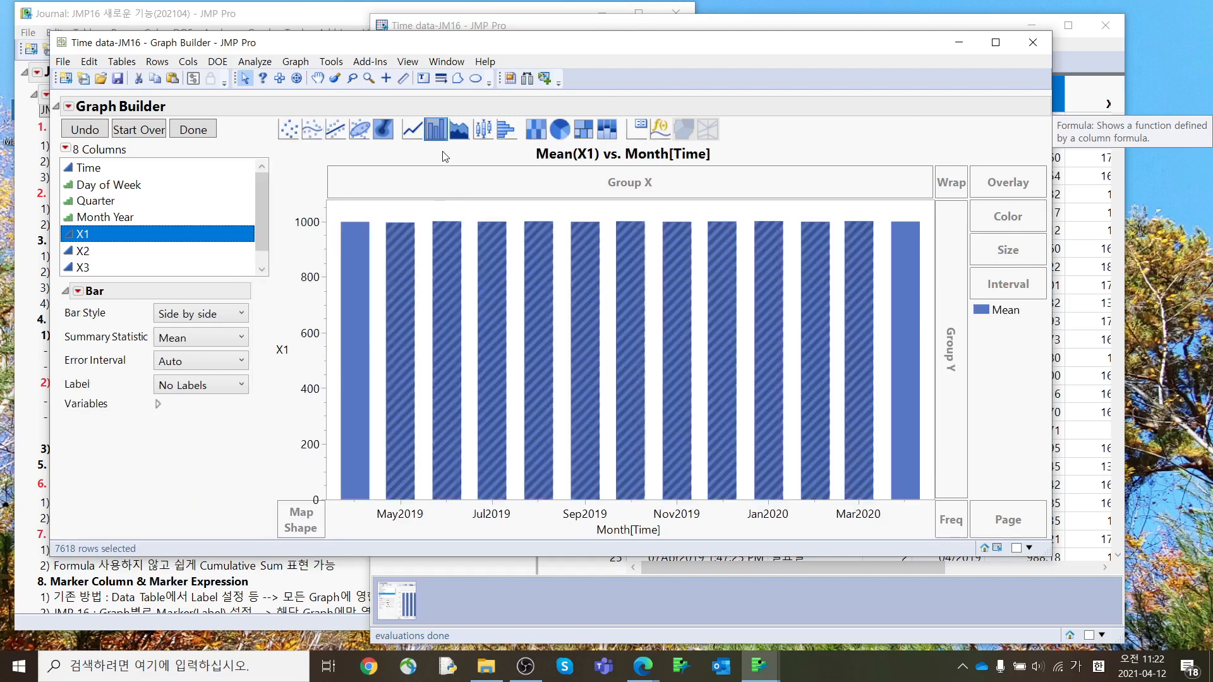
Change the Time axis binning to Quarter, then close the Graph Builder window
right_click(601, 519)
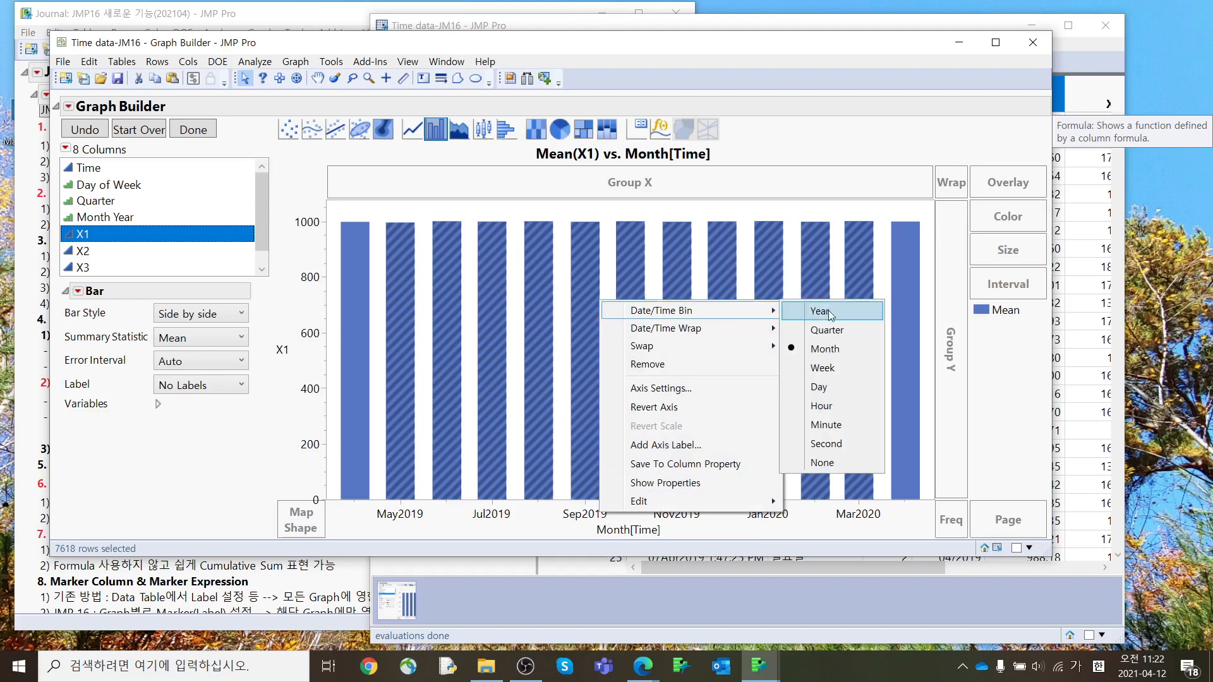
click(826, 329)
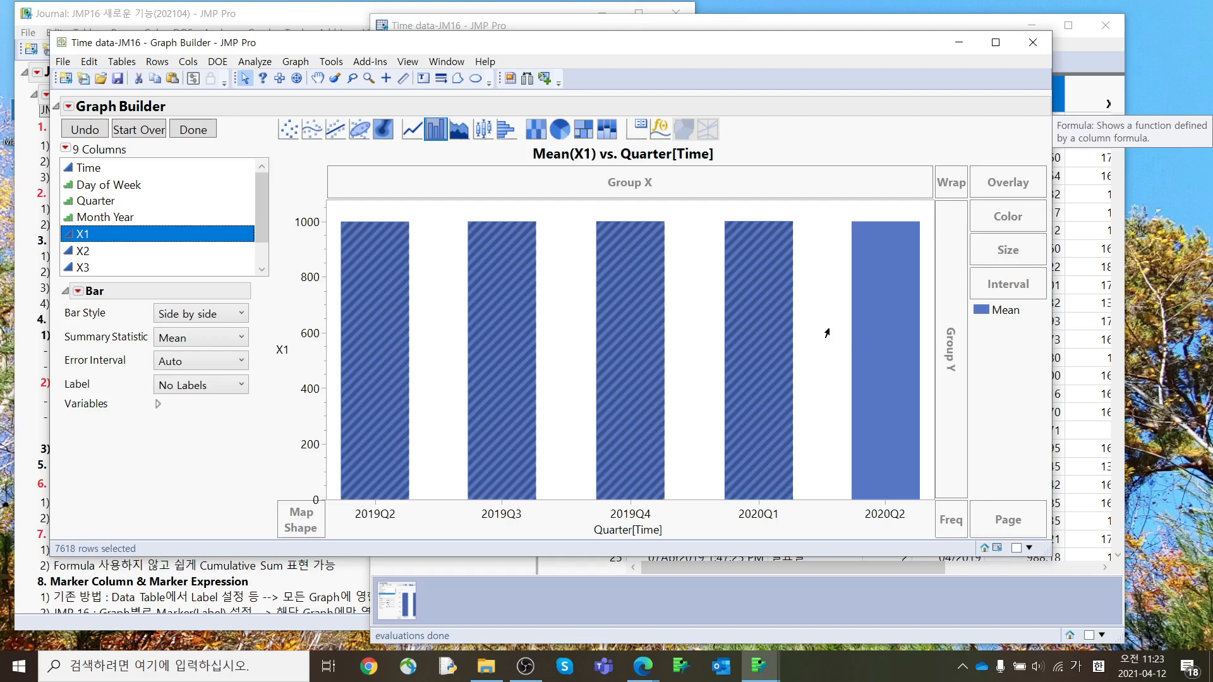
click(1033, 43)
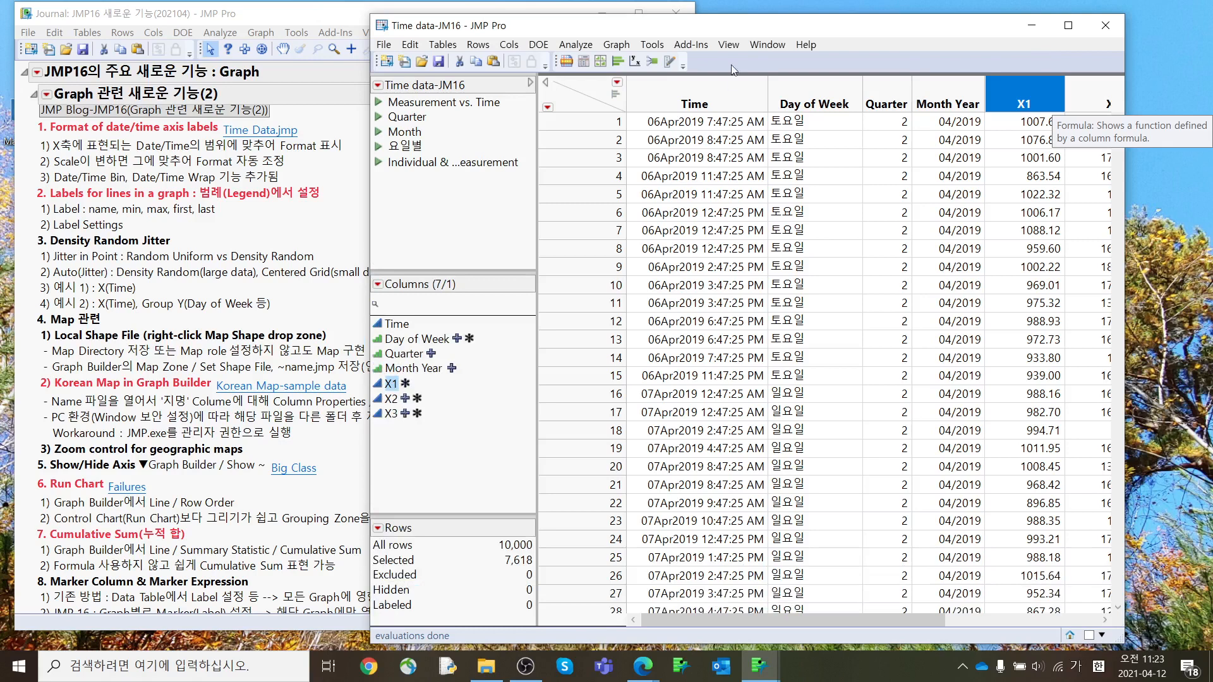
Clear the row selection in the Time data table and start a new Graph Builder on it
drag(729, 21, 728, 22)
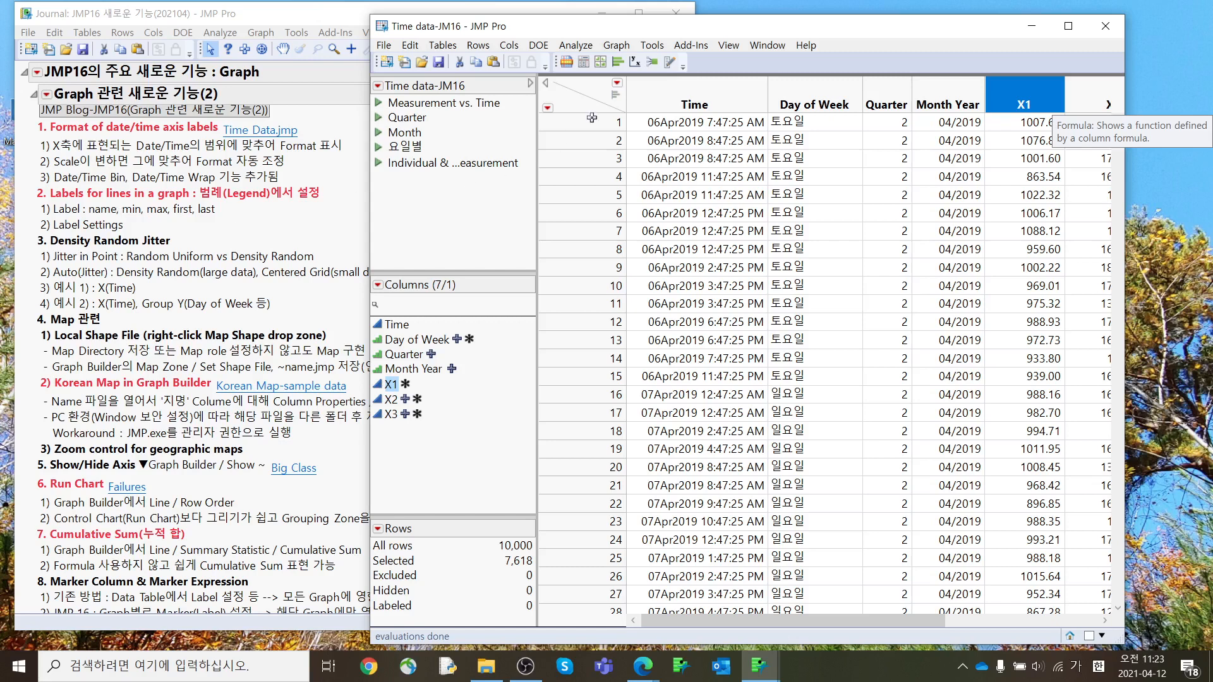
click(572, 98)
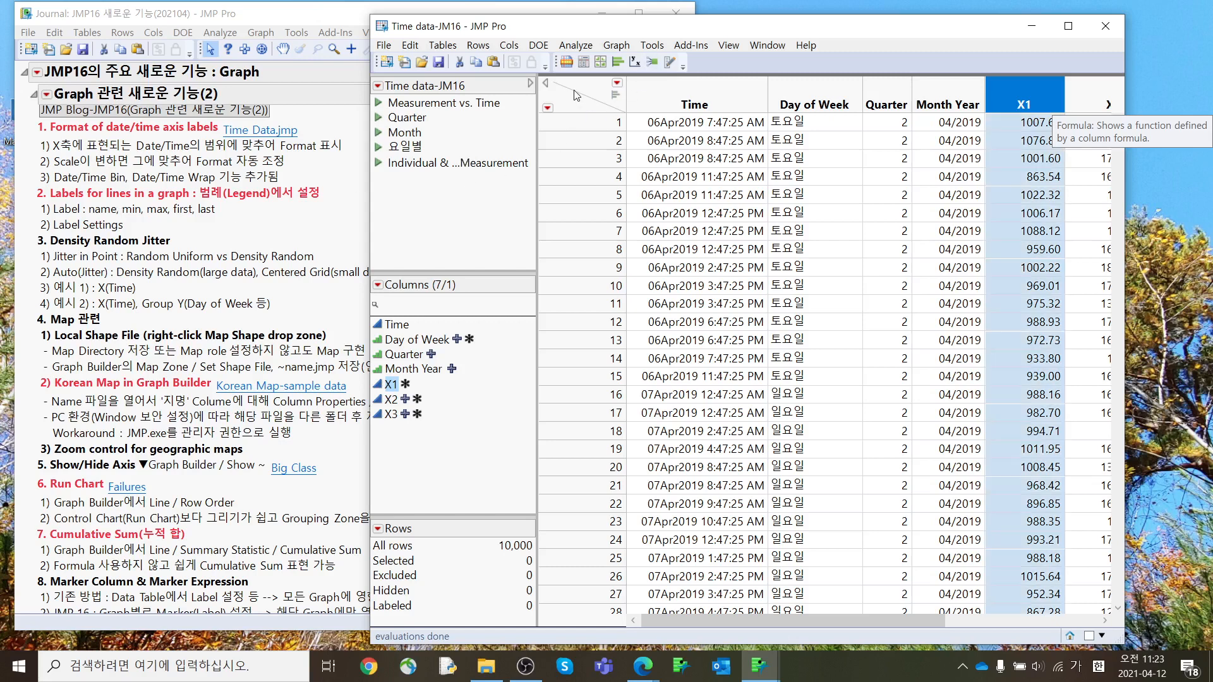
click(616, 45)
click(657, 64)
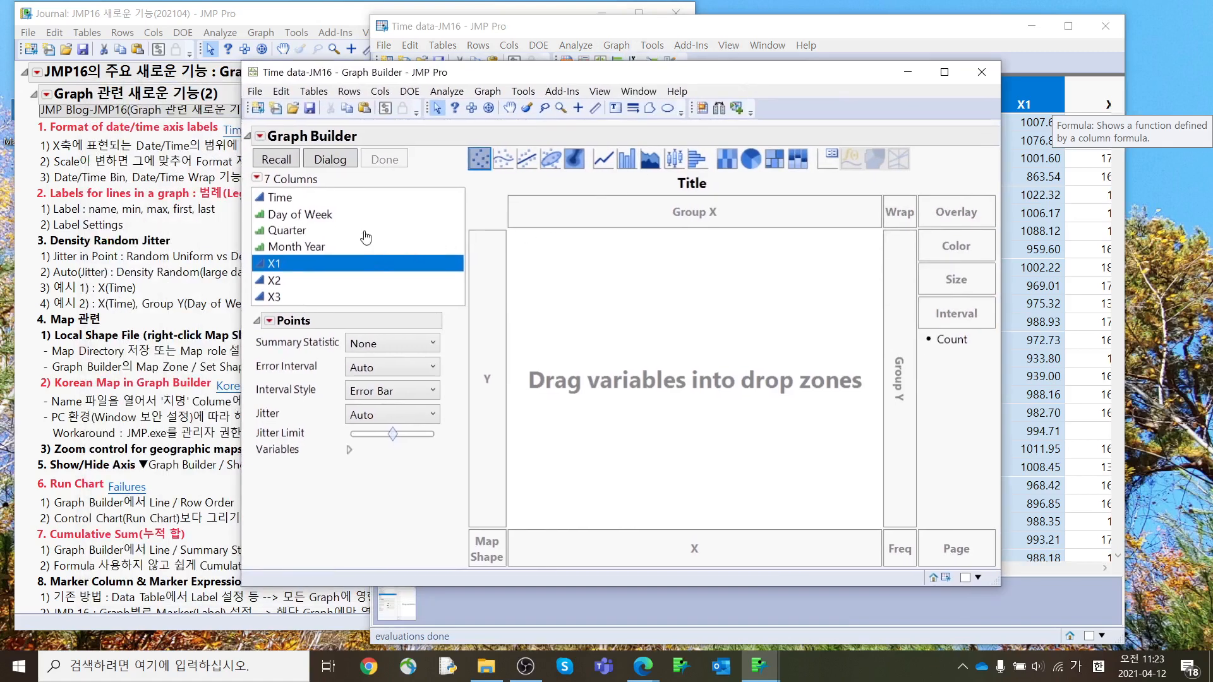
Build a line chart with Month Year on the X axis and X3 on the Y axis, and widen its window
drag(365, 247, 661, 559)
click(372, 298)
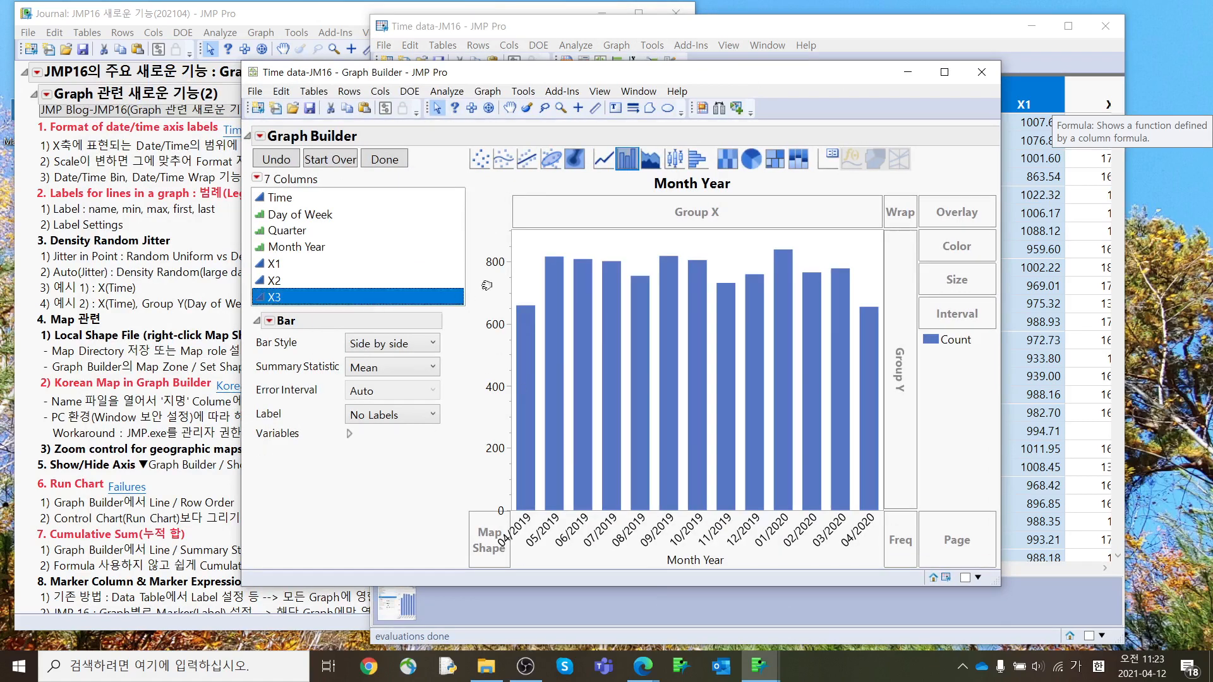
drag(487, 286, 488, 286)
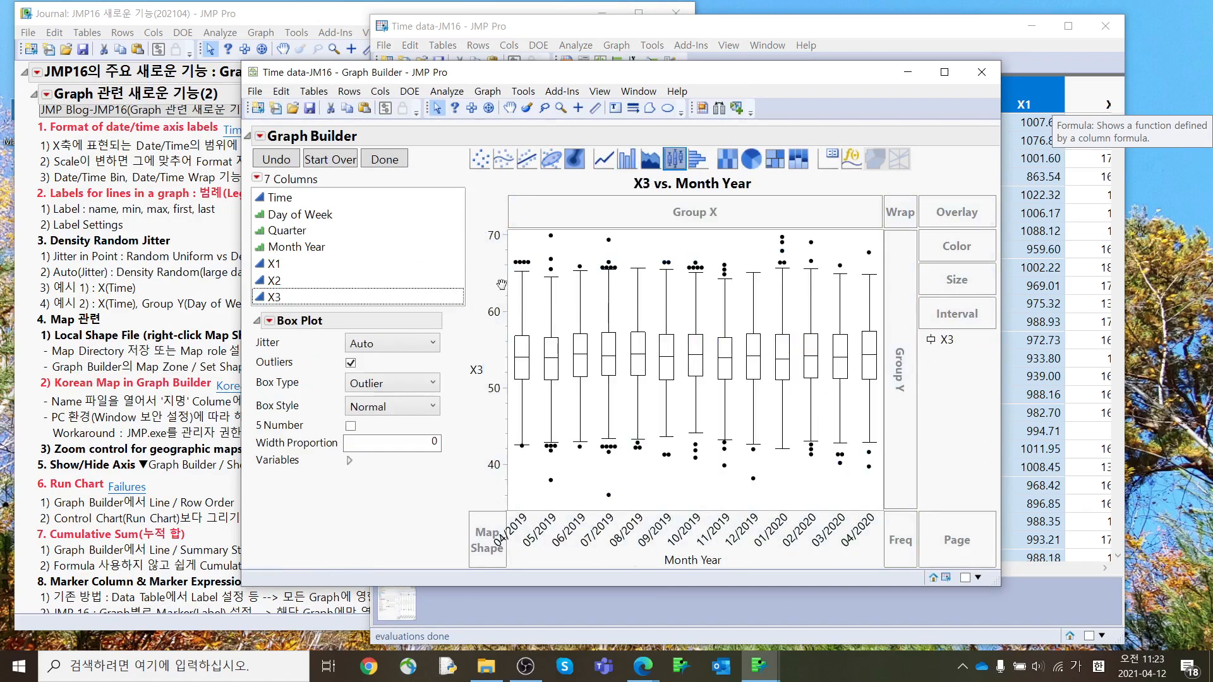
click(604, 159)
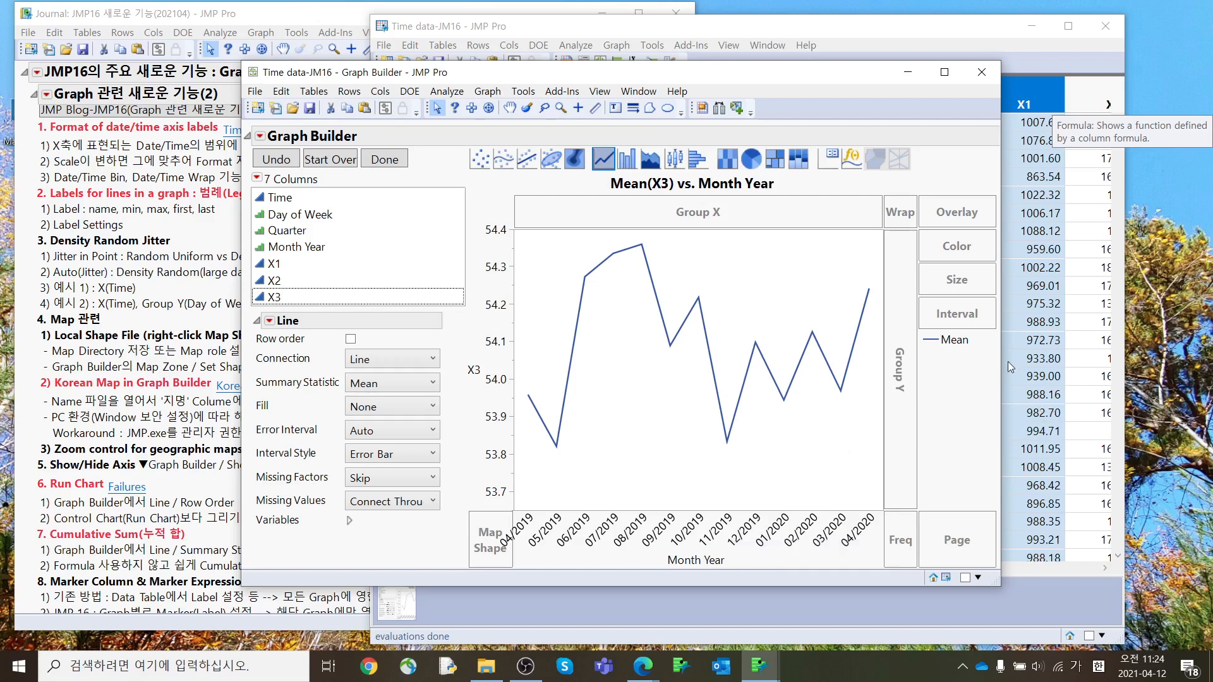
drag(1000, 365, 1113, 355)
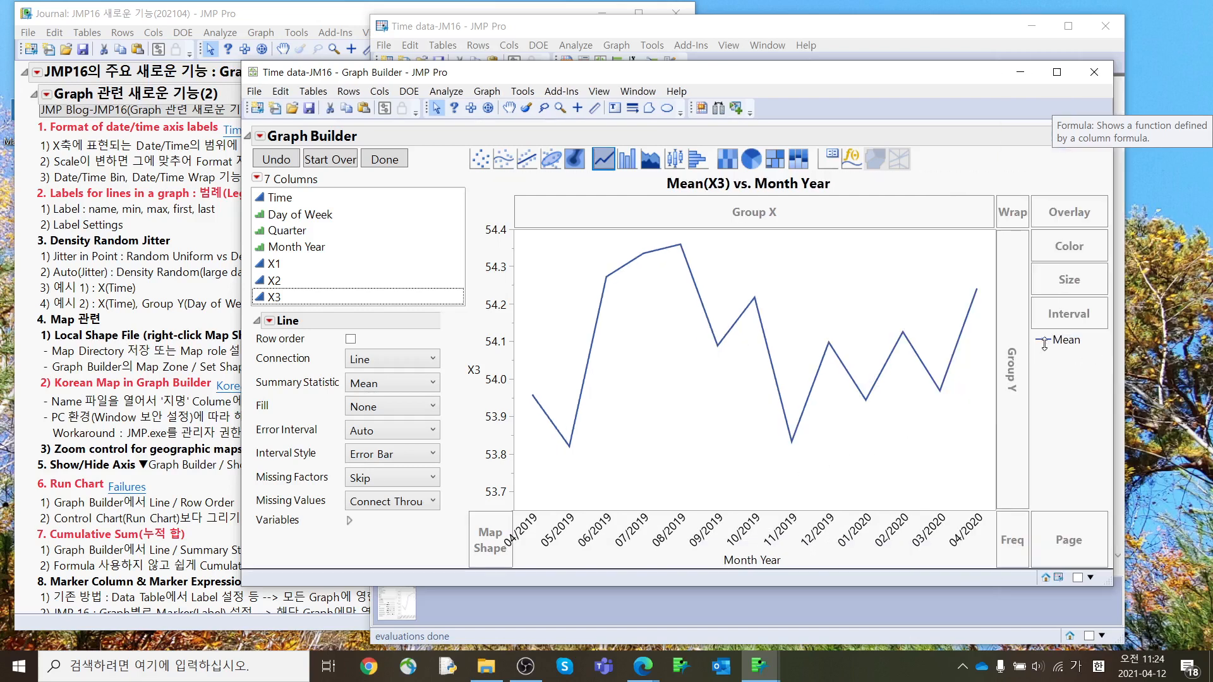
Label the mean line's minimum and maximum values through the legend's label settings
right_click(1045, 341)
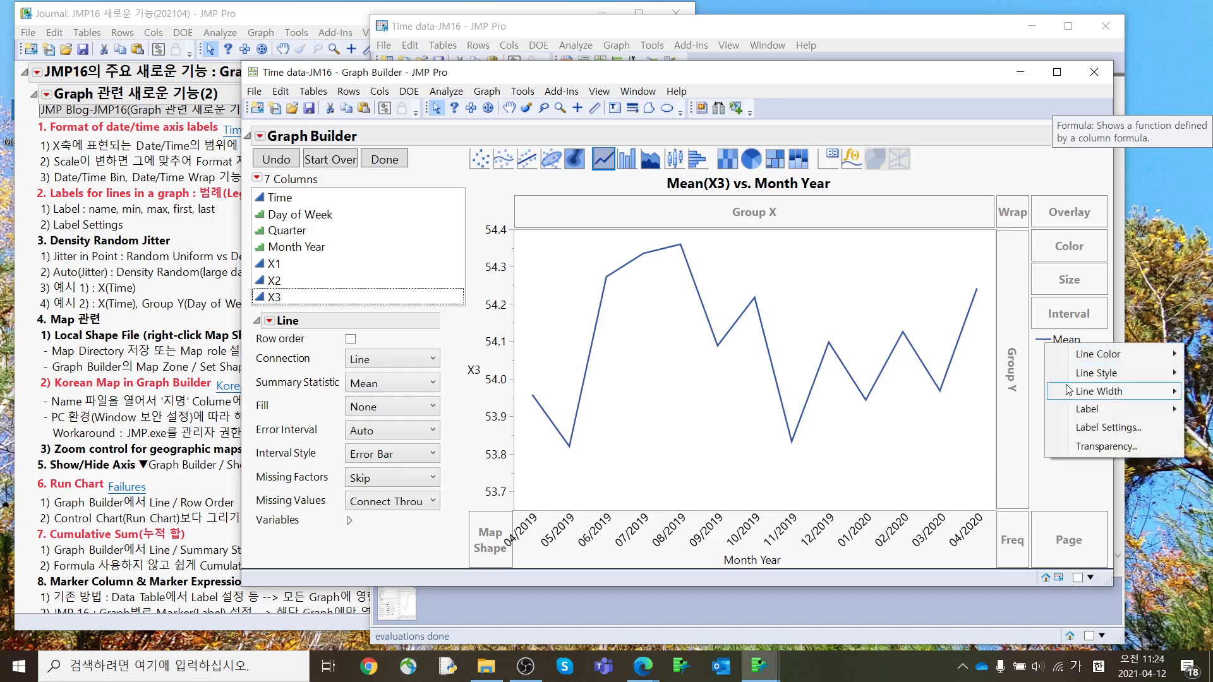
mouse_move(1069, 410)
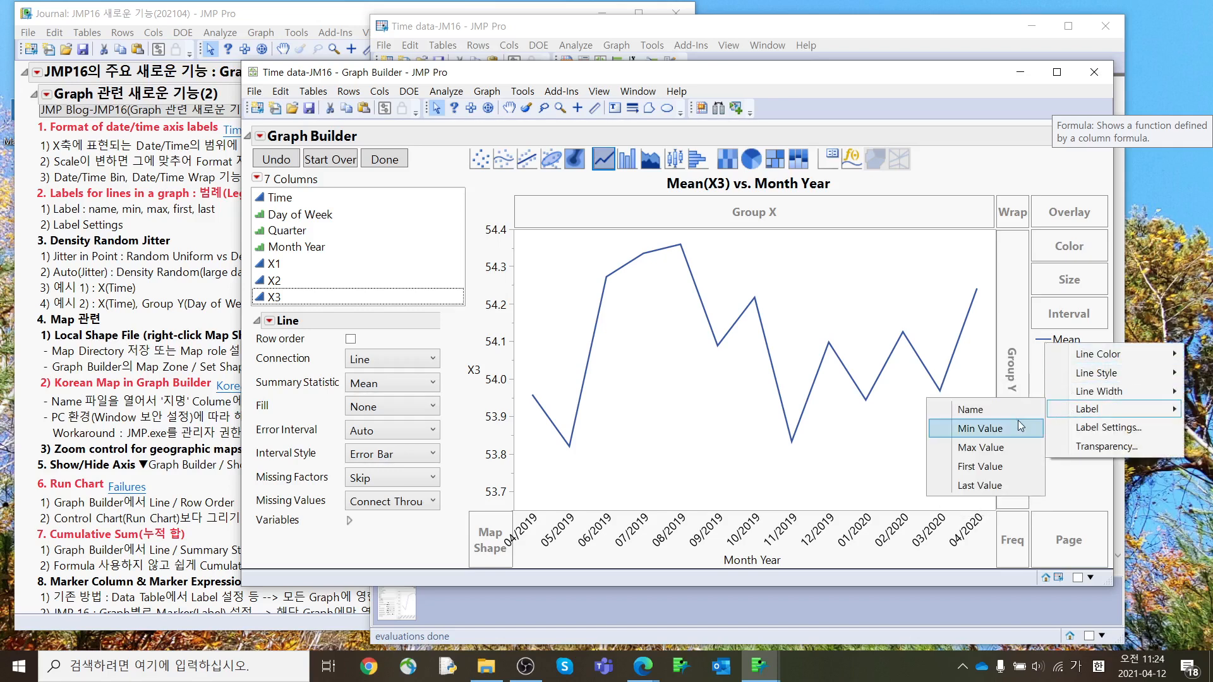
click(1089, 427)
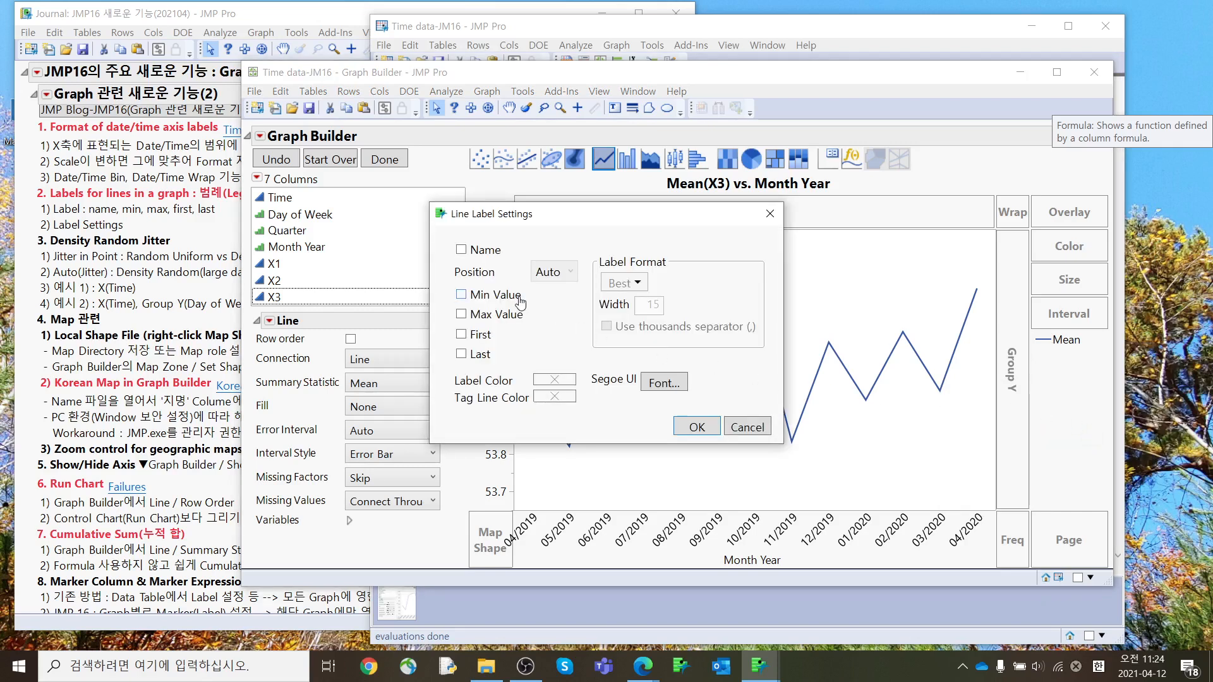
click(519, 299)
click(514, 316)
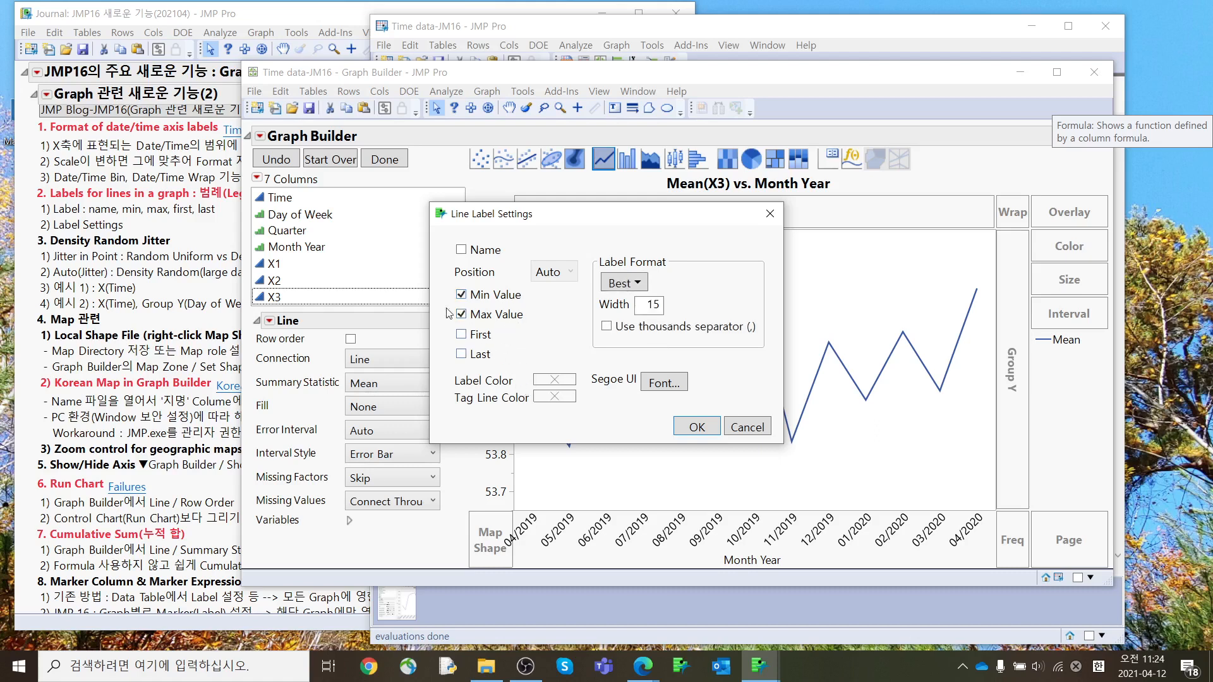
click(697, 428)
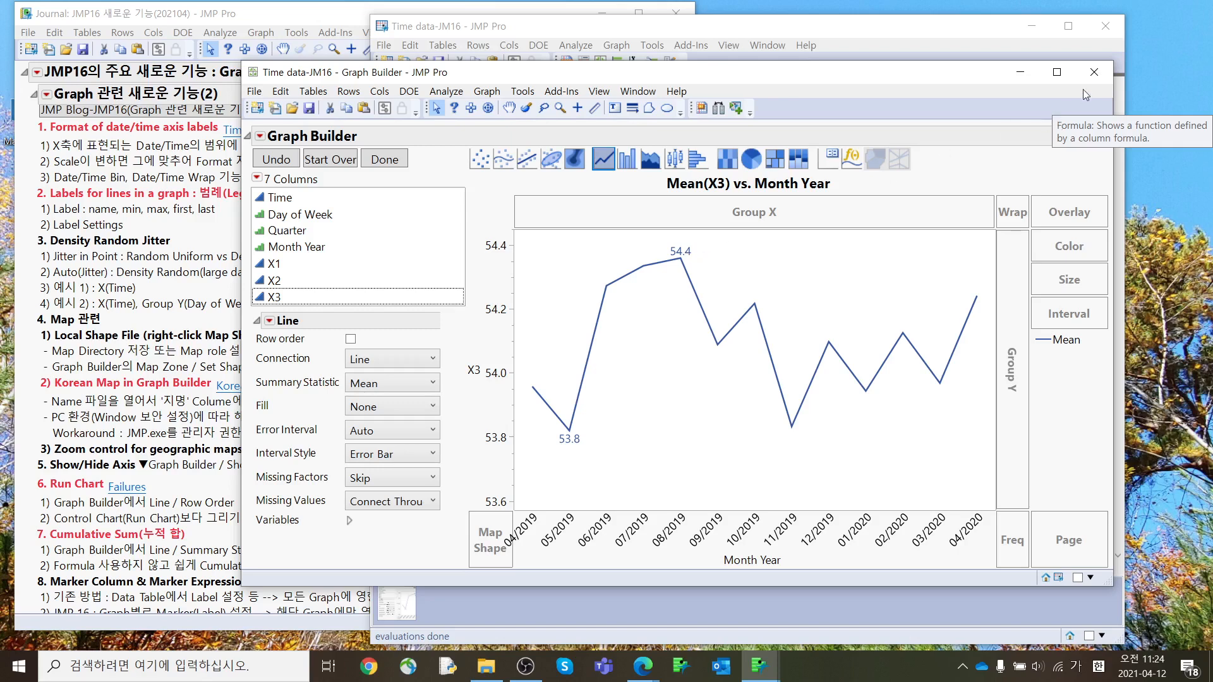
Close the Graph Builder window and the Time data table without saving changes
click(1104, 69)
click(1106, 25)
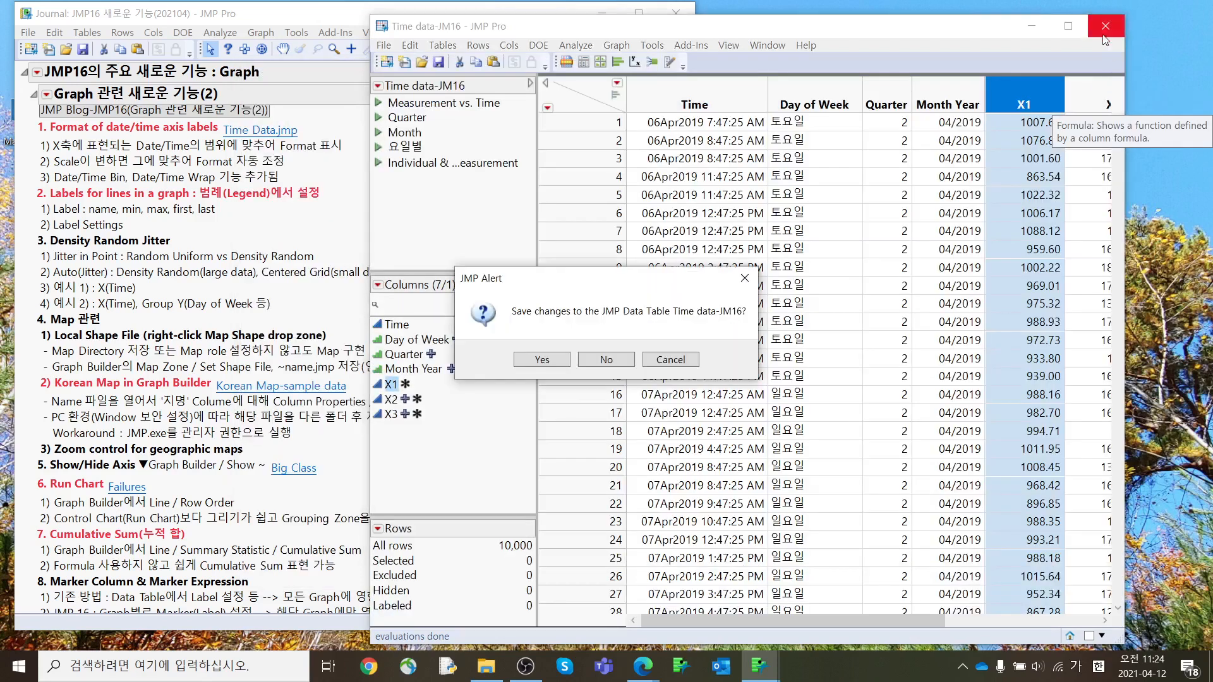
click(606, 360)
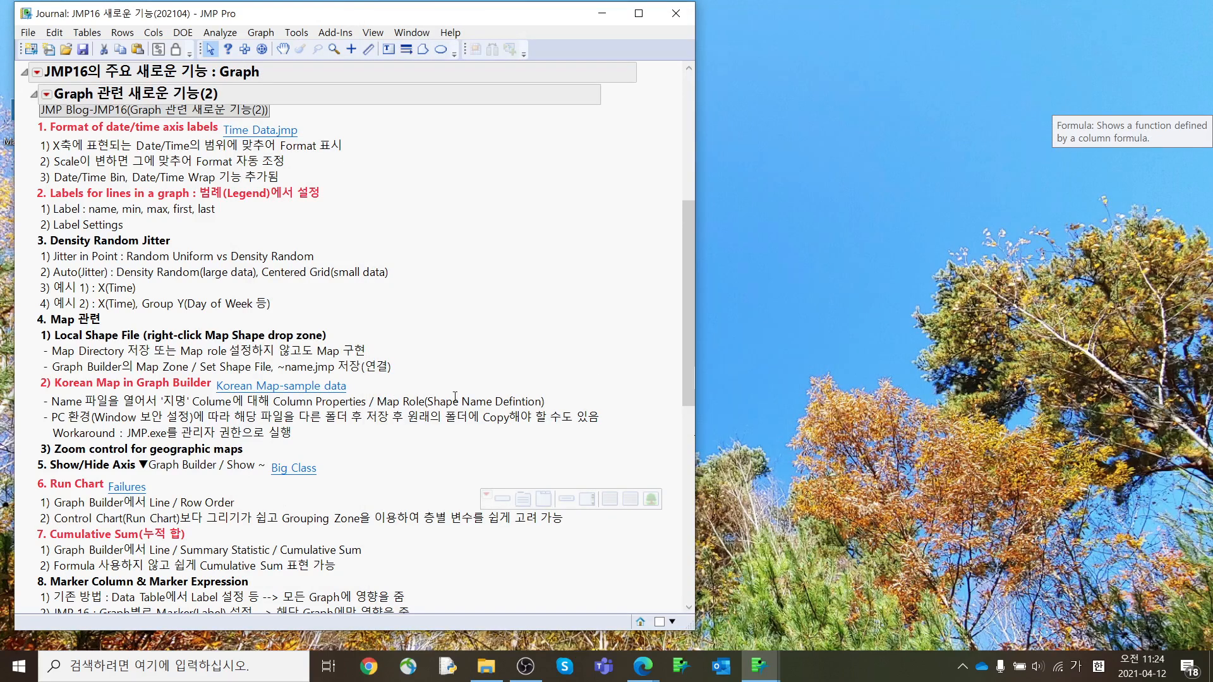
Open the Korean Map-sample data from the journal and start Graph Builder on it, repositioning both windows
scroll(200, 428, down, 2)
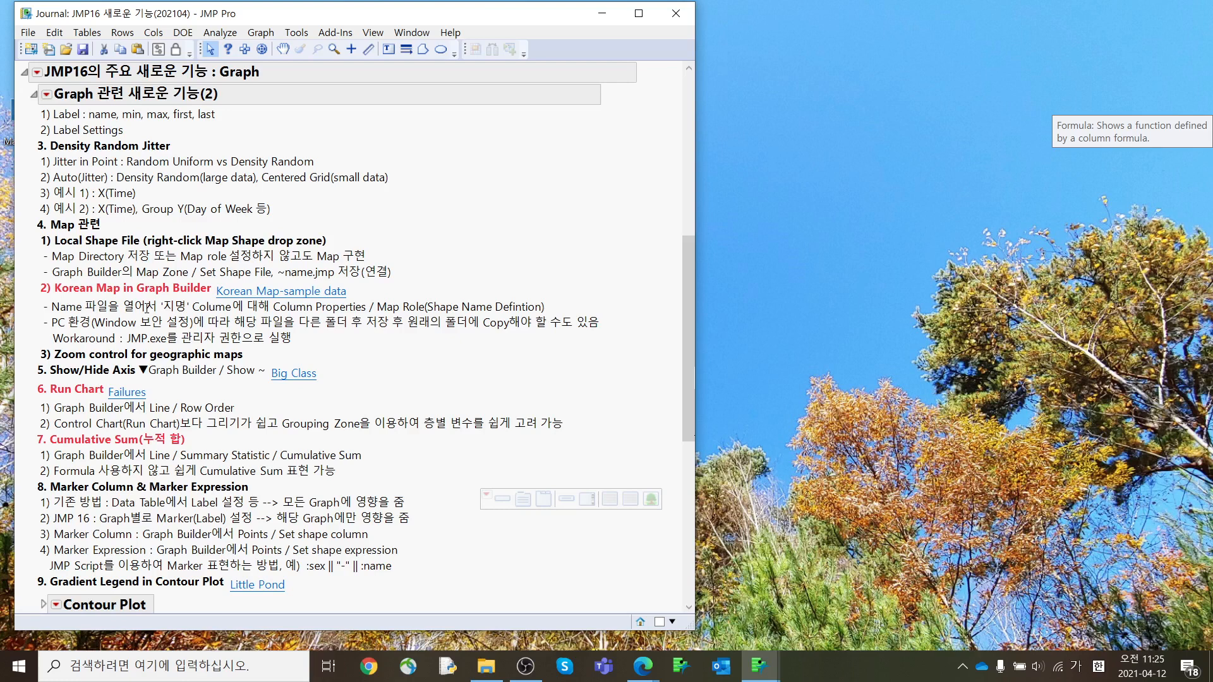
click(242, 292)
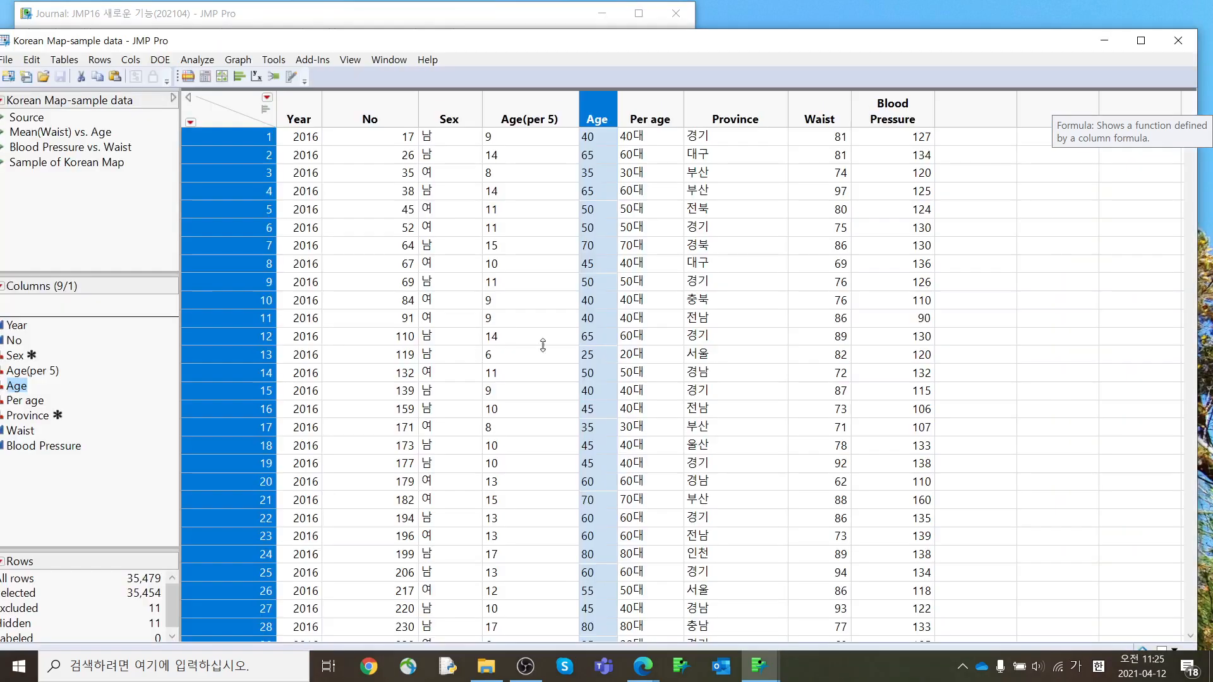
drag(564, 45, 738, 60)
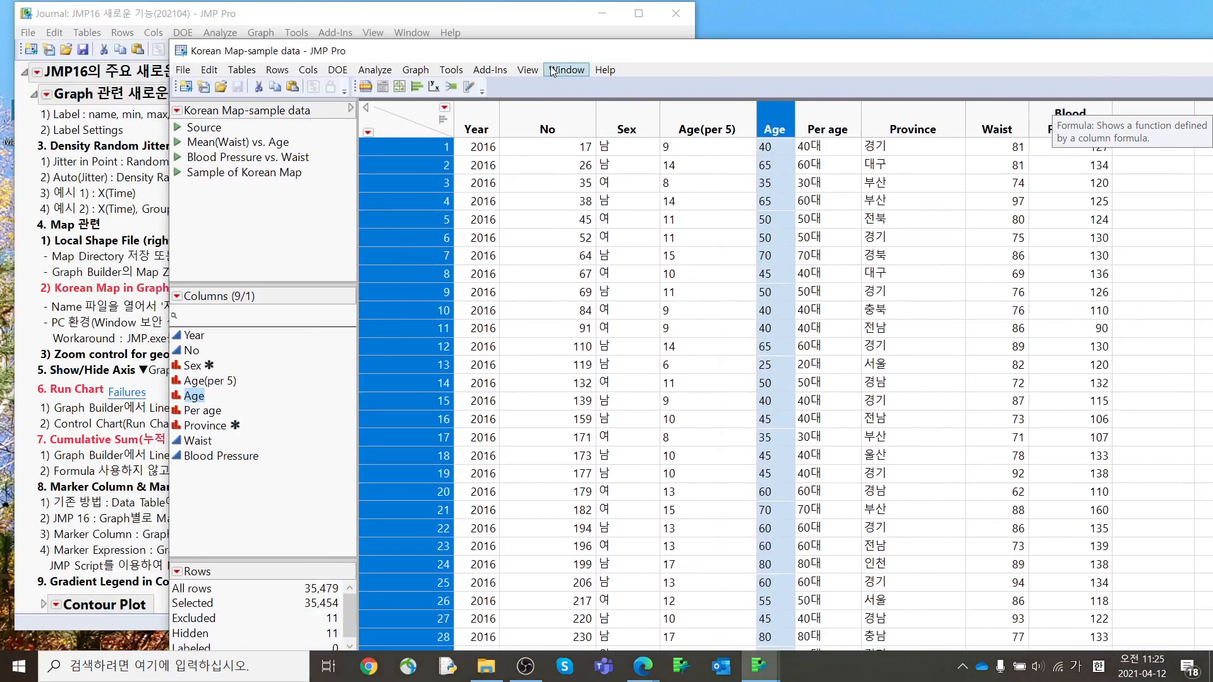
click(416, 70)
click(420, 89)
drag(699, 115, 486, 94)
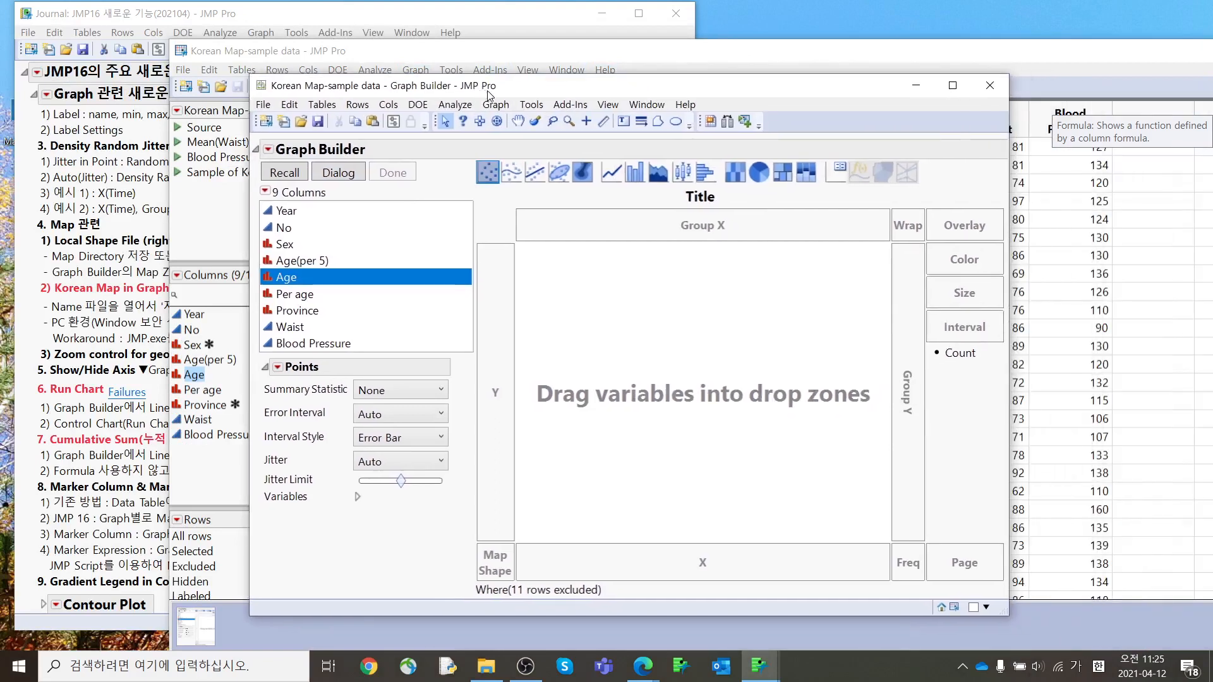
Look over the graph's background map images and boundaries, including South Korean Provinces, without applying any
right_click(586, 282)
mouse_move(708, 333)
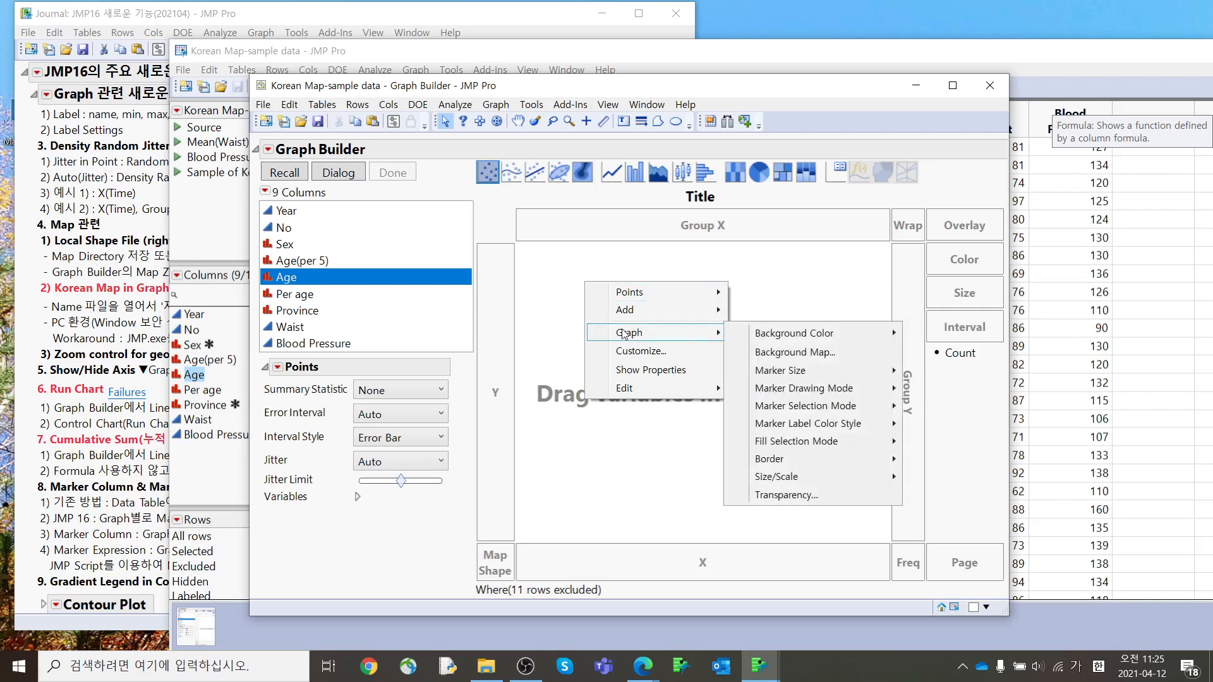
click(764, 352)
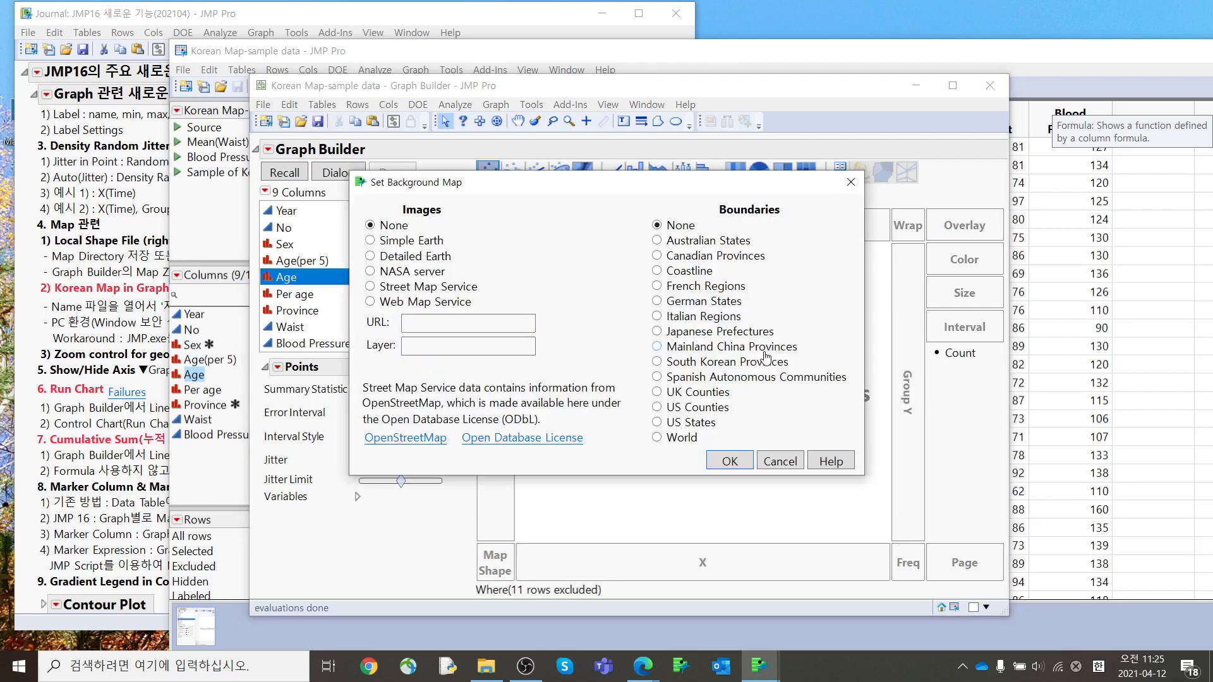
click(801, 318)
mouse_move(626, 368)
mouse_down()
mouse_move(764, 368)
mouse_move(804, 355)
mouse_move(635, 368)
mouse_up()
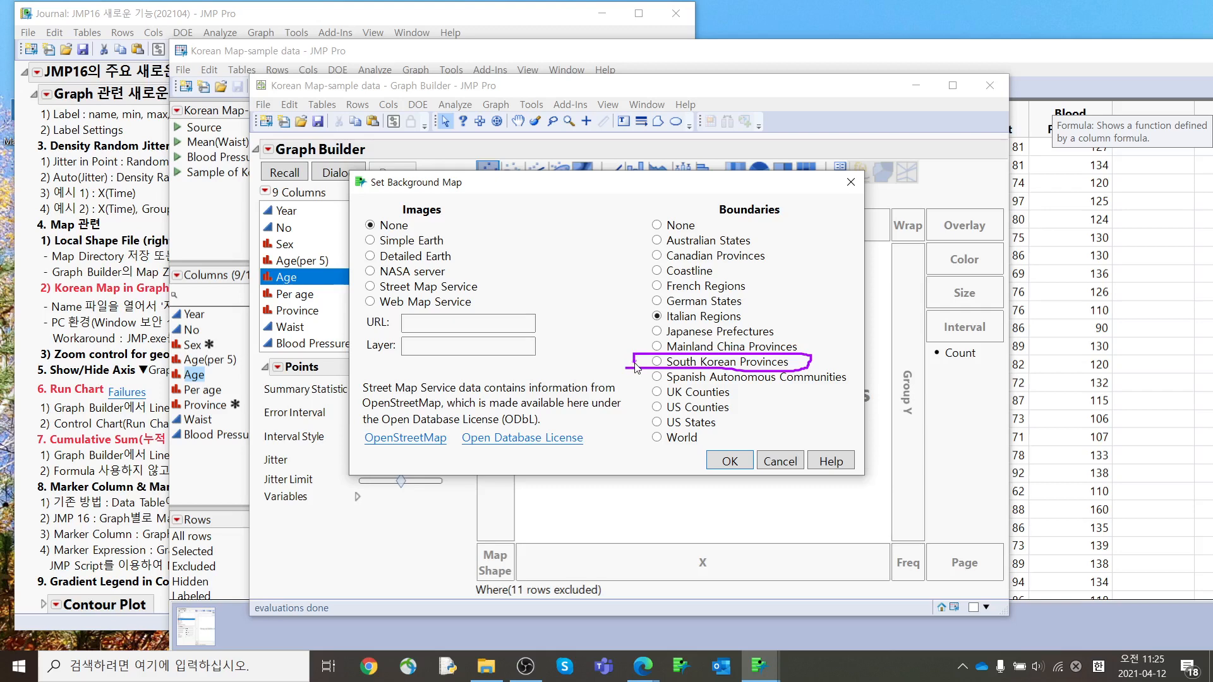
click(782, 465)
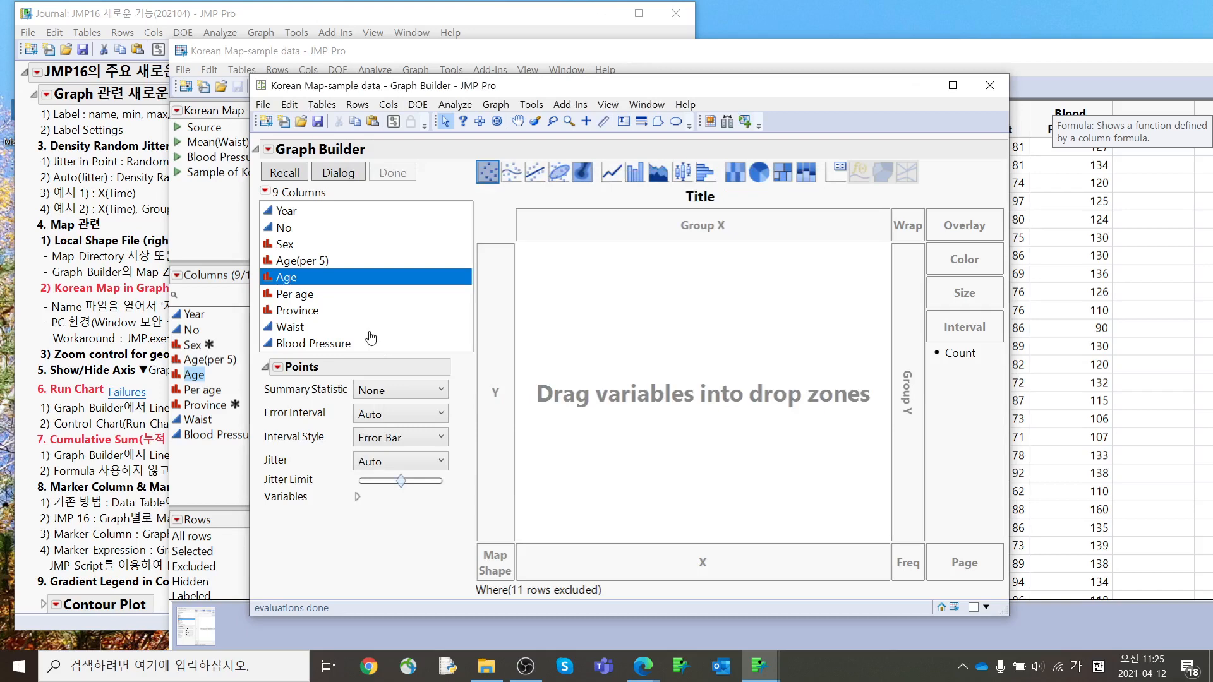
Map Province as the map shape colored by Blood Pressure, and select the large eastern province on the map
drag(297, 311, 492, 564)
drag(364, 343, 651, 364)
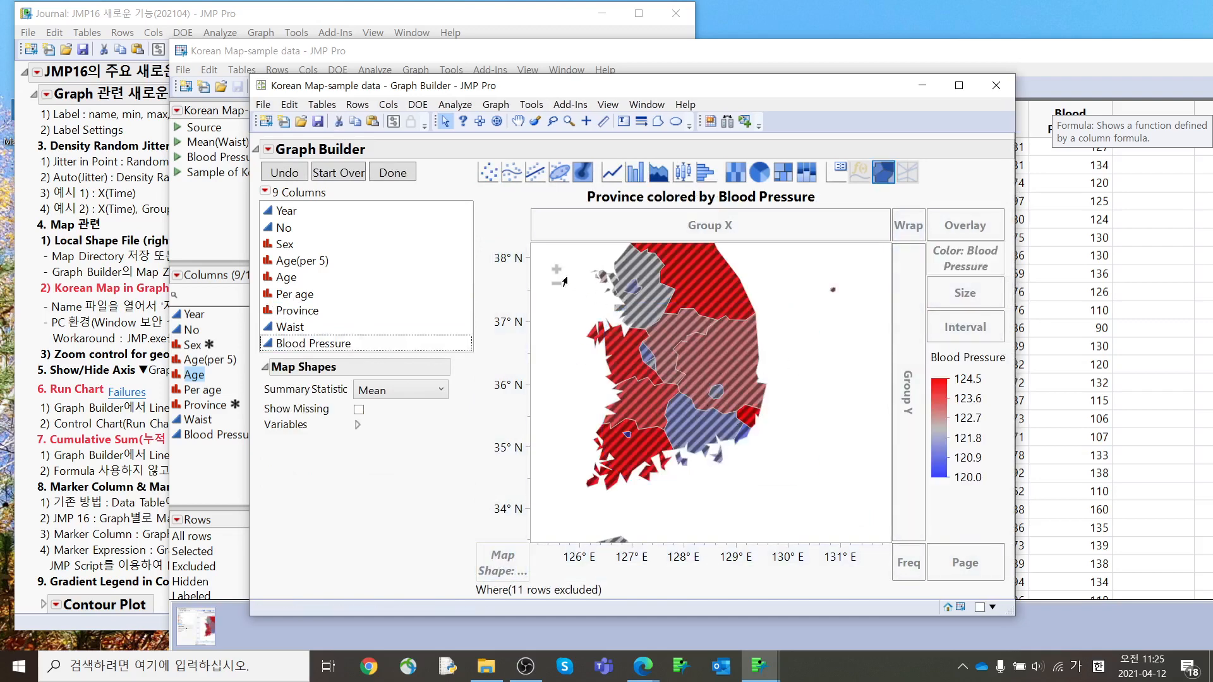
click(557, 270)
click(752, 342)
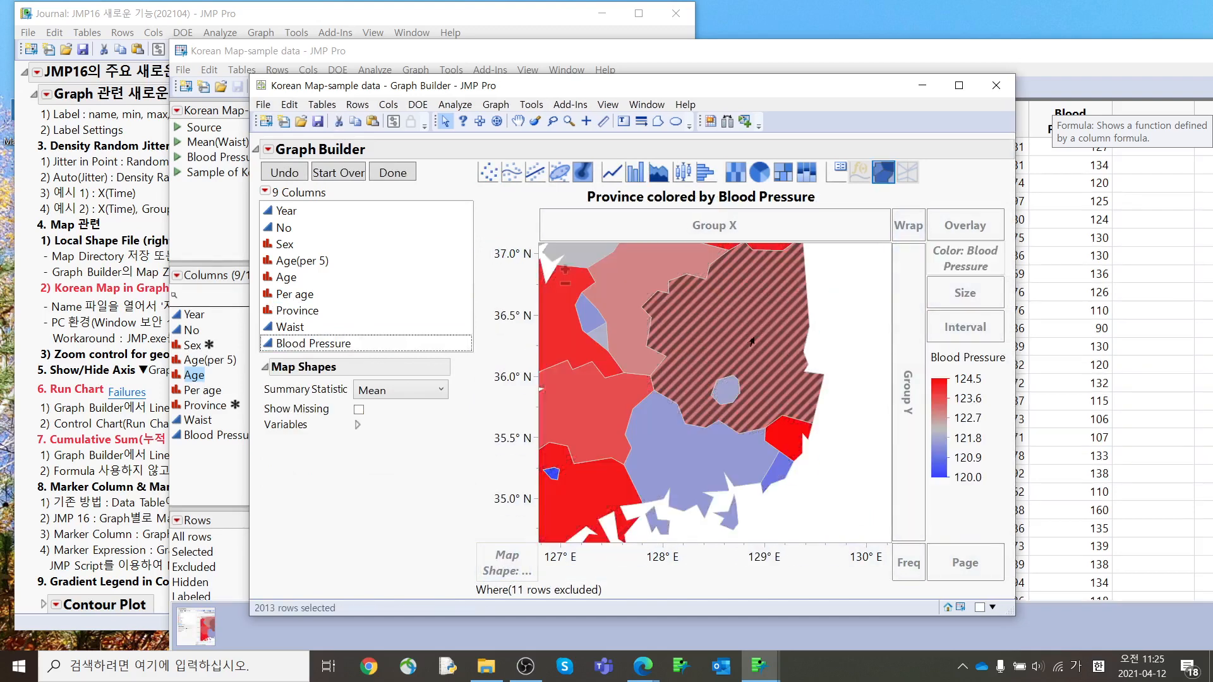
Shift the map's longitude range to reveal the western provinces, and close the graph and the Korean Map-sample data table
drag(661, 565, 730, 561)
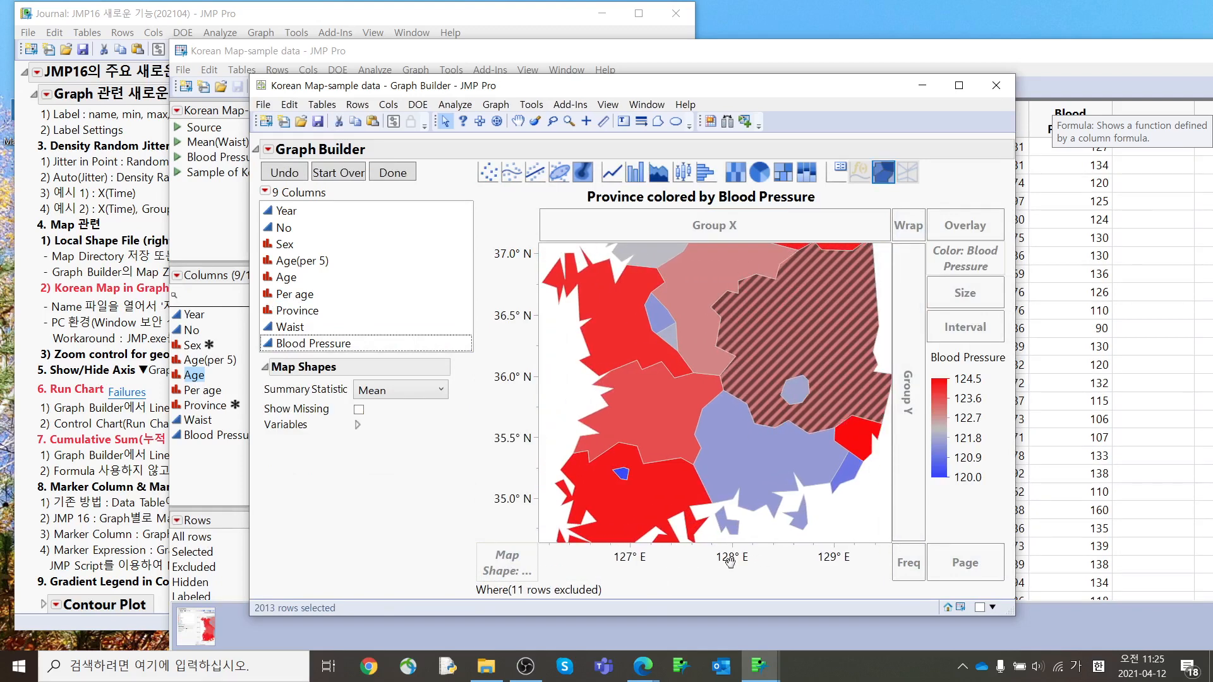
click(1001, 93)
drag(923, 56, 704, 107)
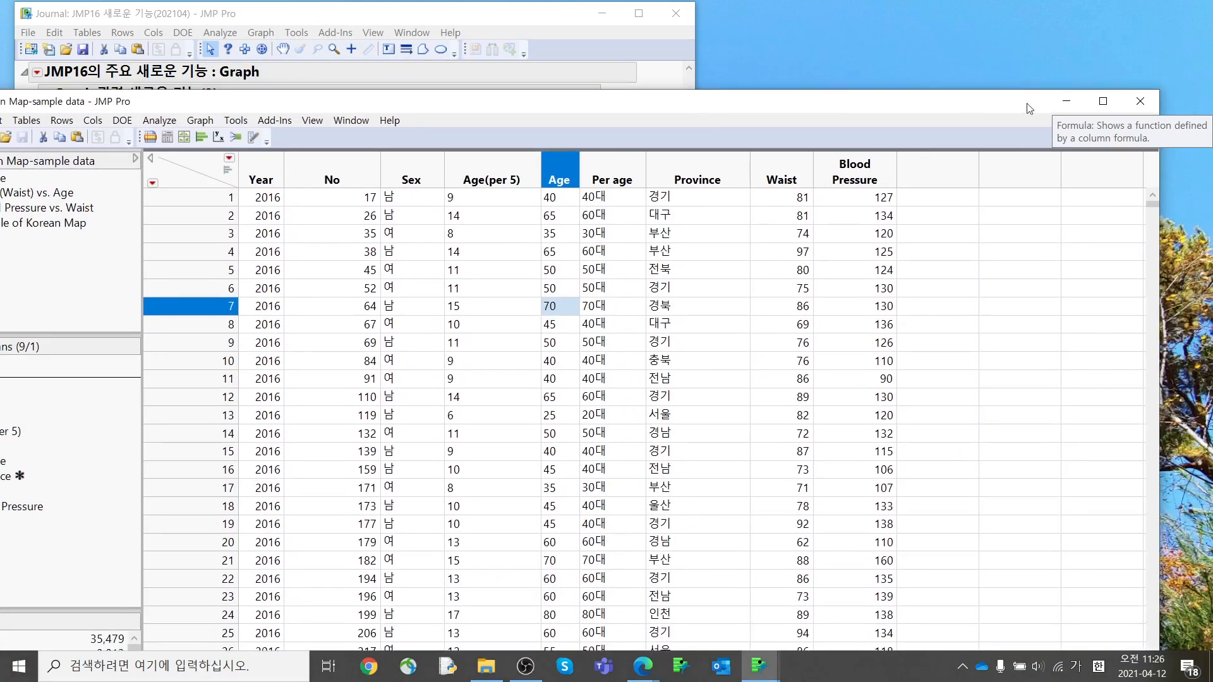
click(1140, 101)
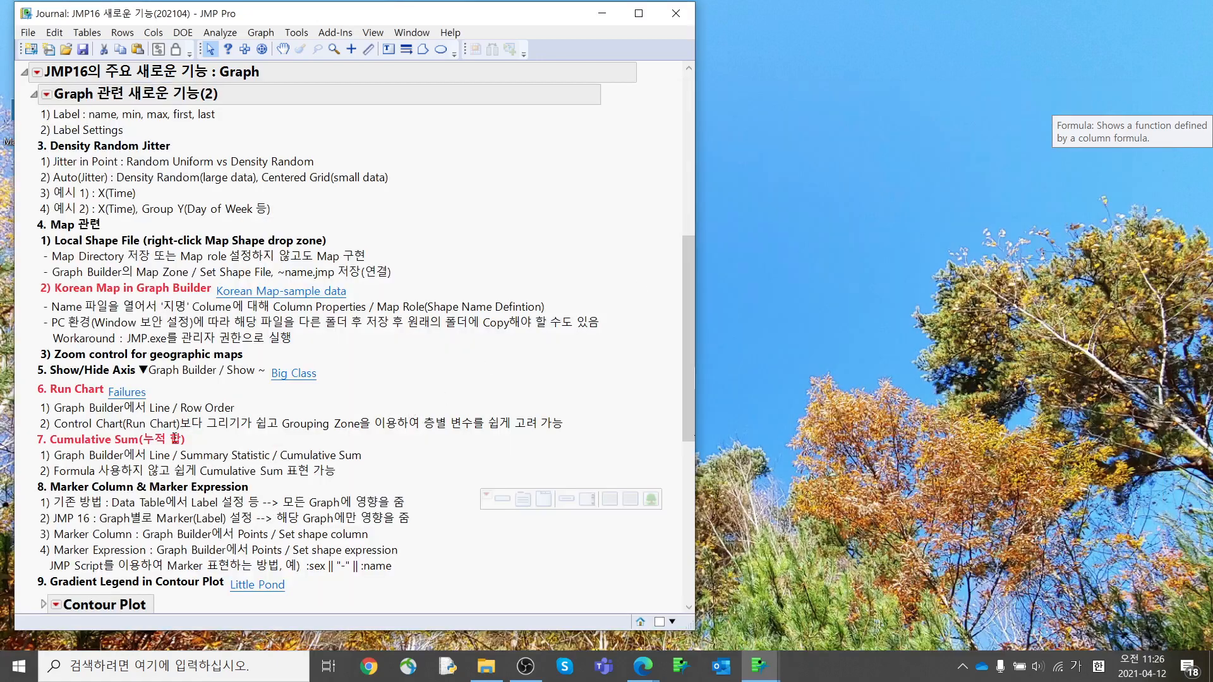
Locate the Run Chart command among the Quality and Process control charts without launching it
scroll(169, 439, down, 1)
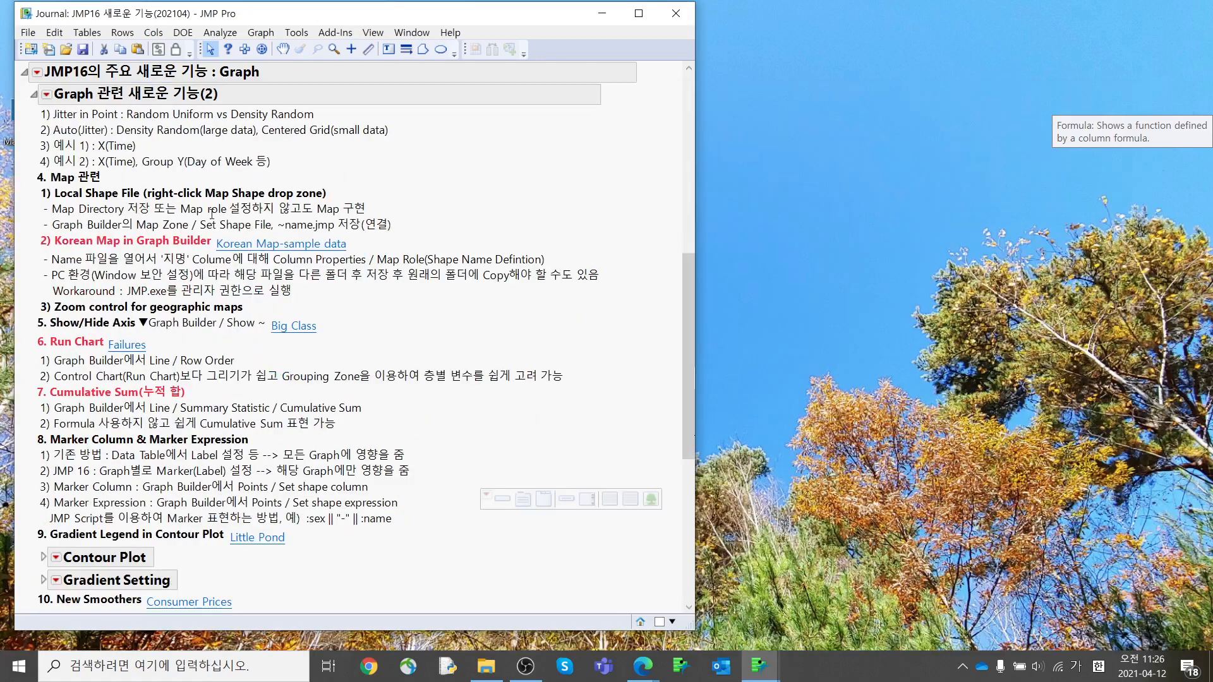
click(220, 32)
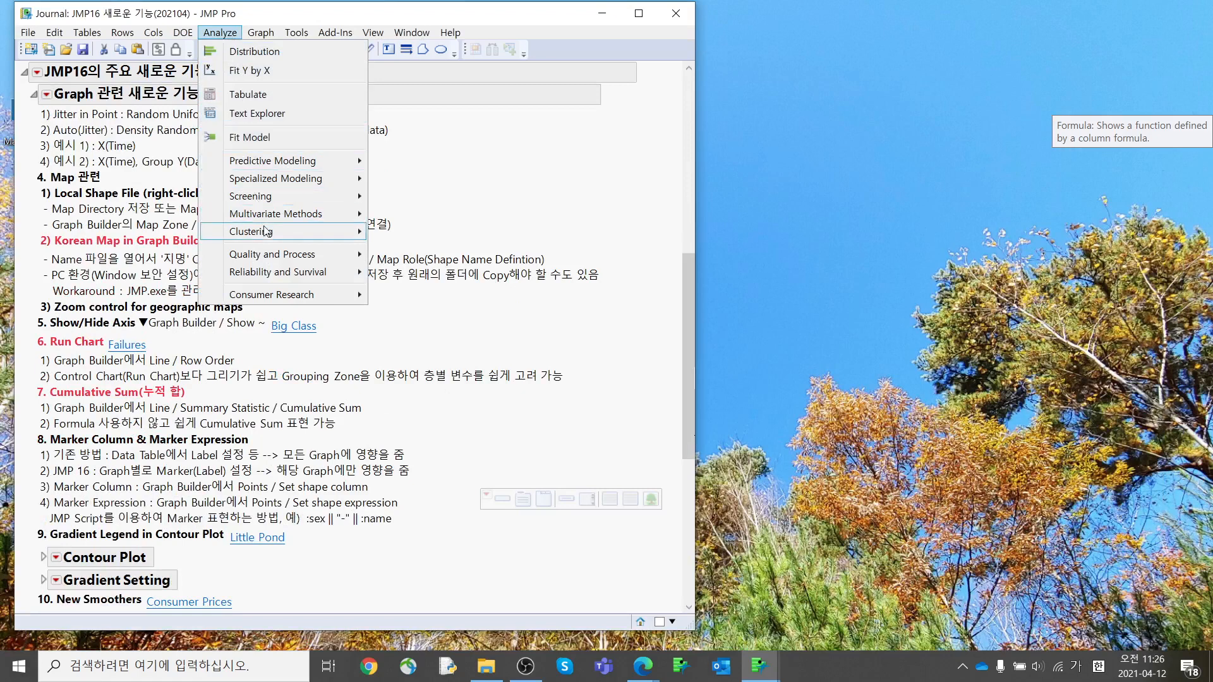
mouse_move(271, 256)
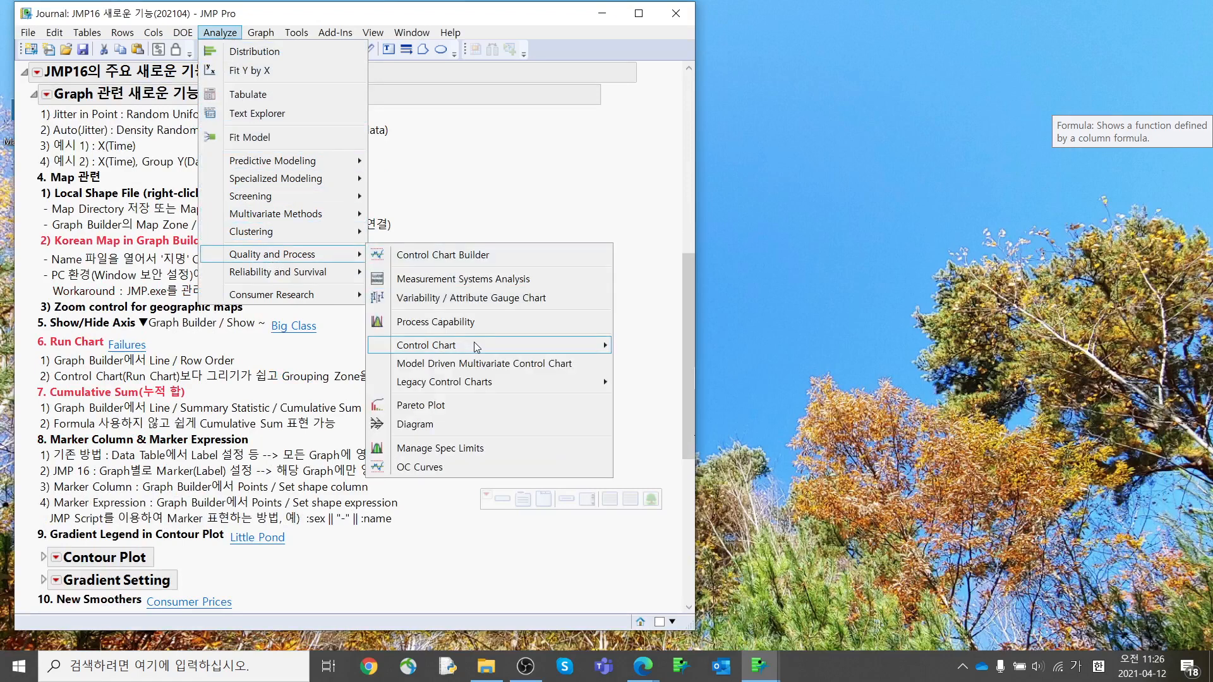
mouse_move(477, 347)
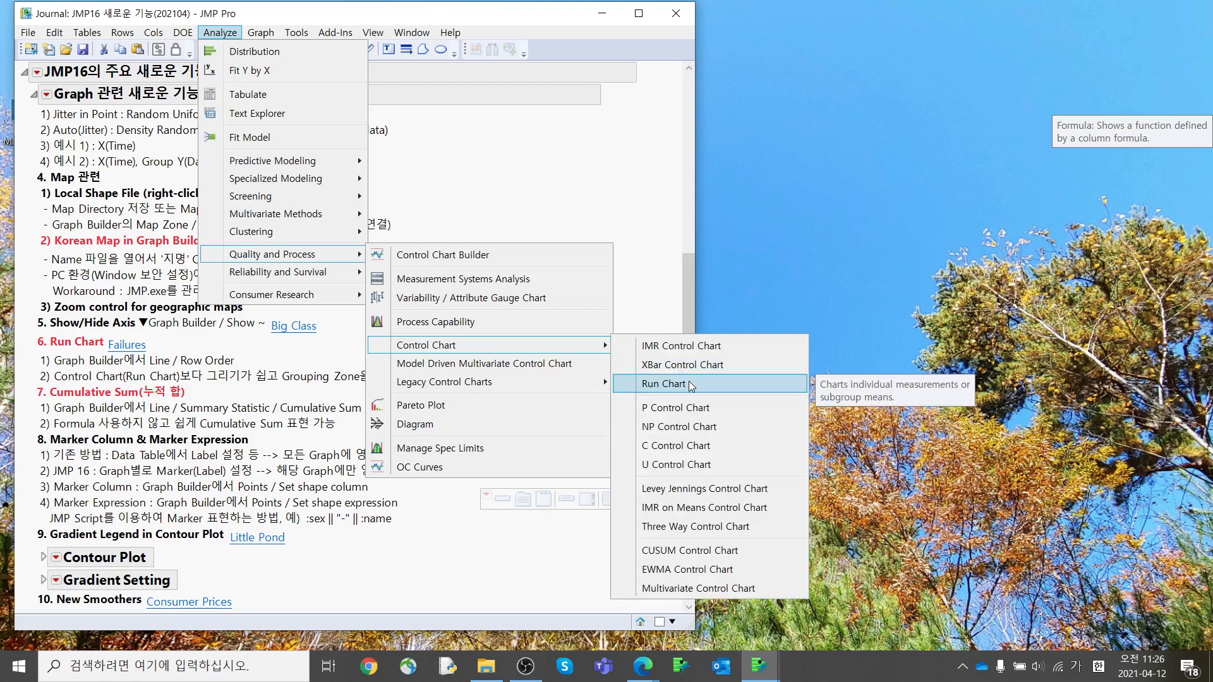
click(584, 190)
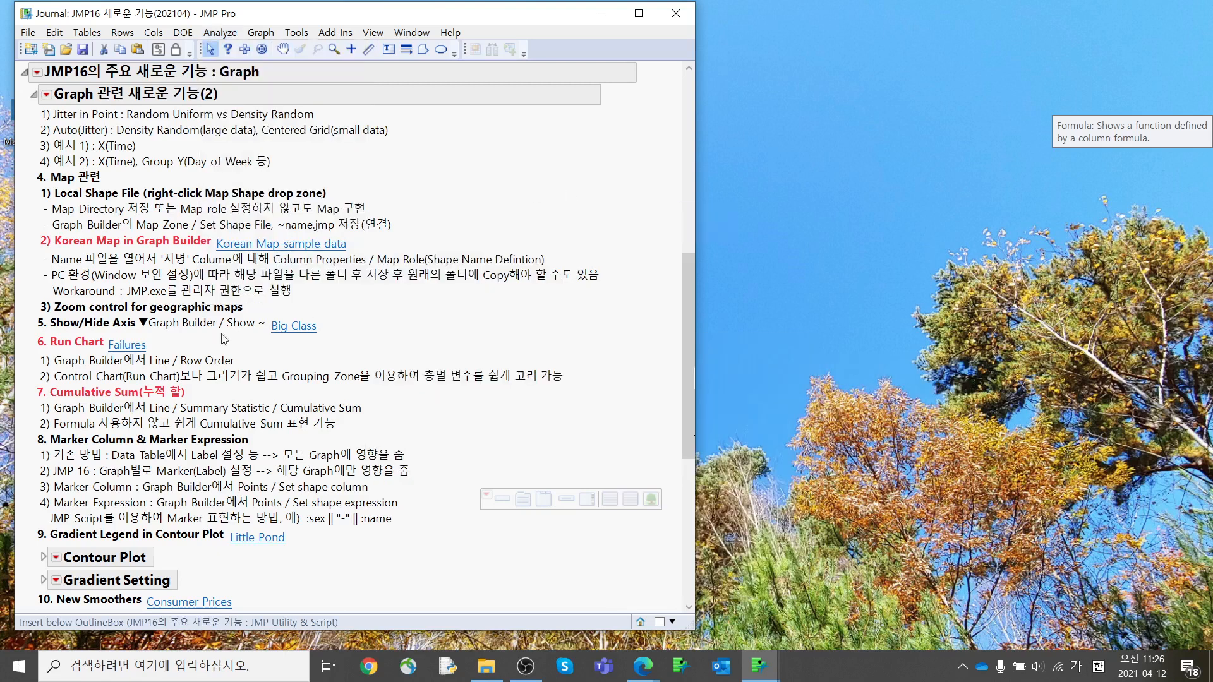
Open the Failures sample data from the journal's Run Chart section and highlight its Causes and Count columns
click(140, 346)
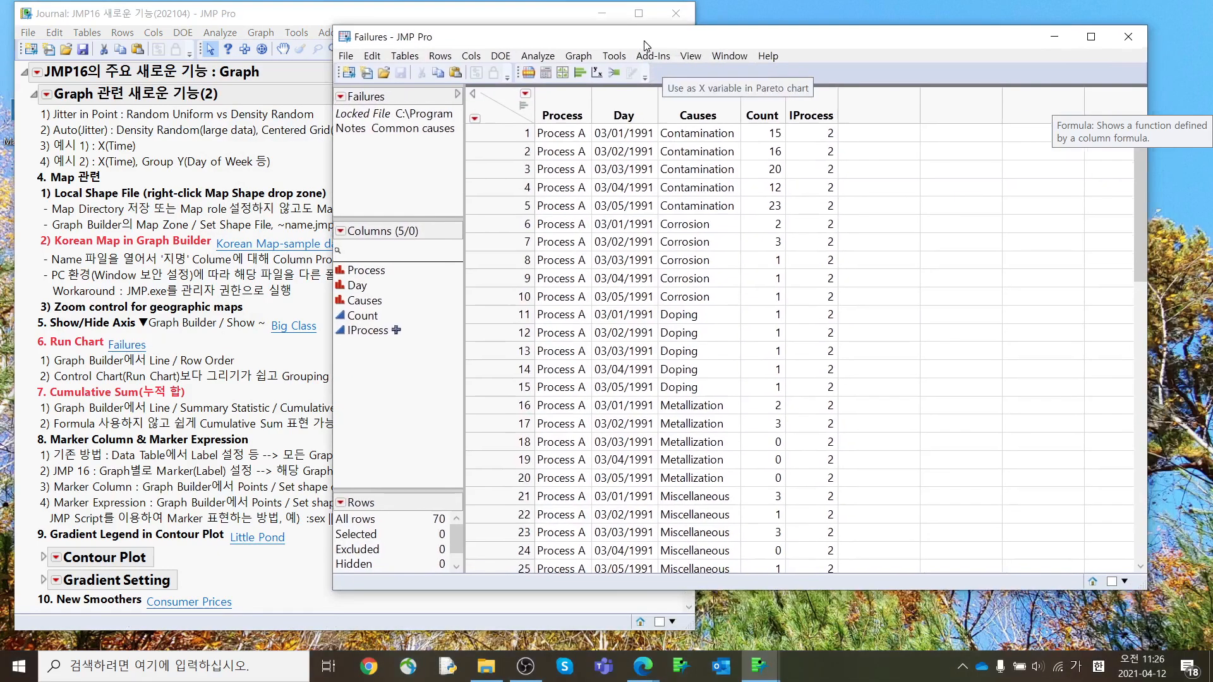
click(691, 108)
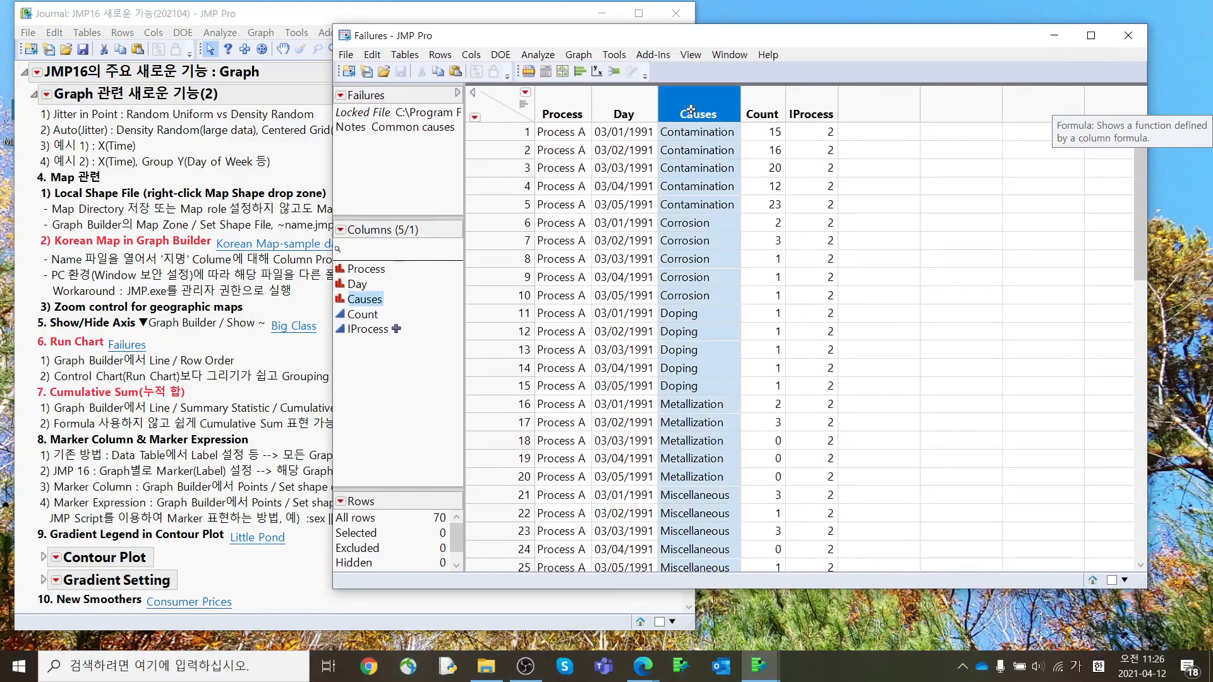
click(779, 107)
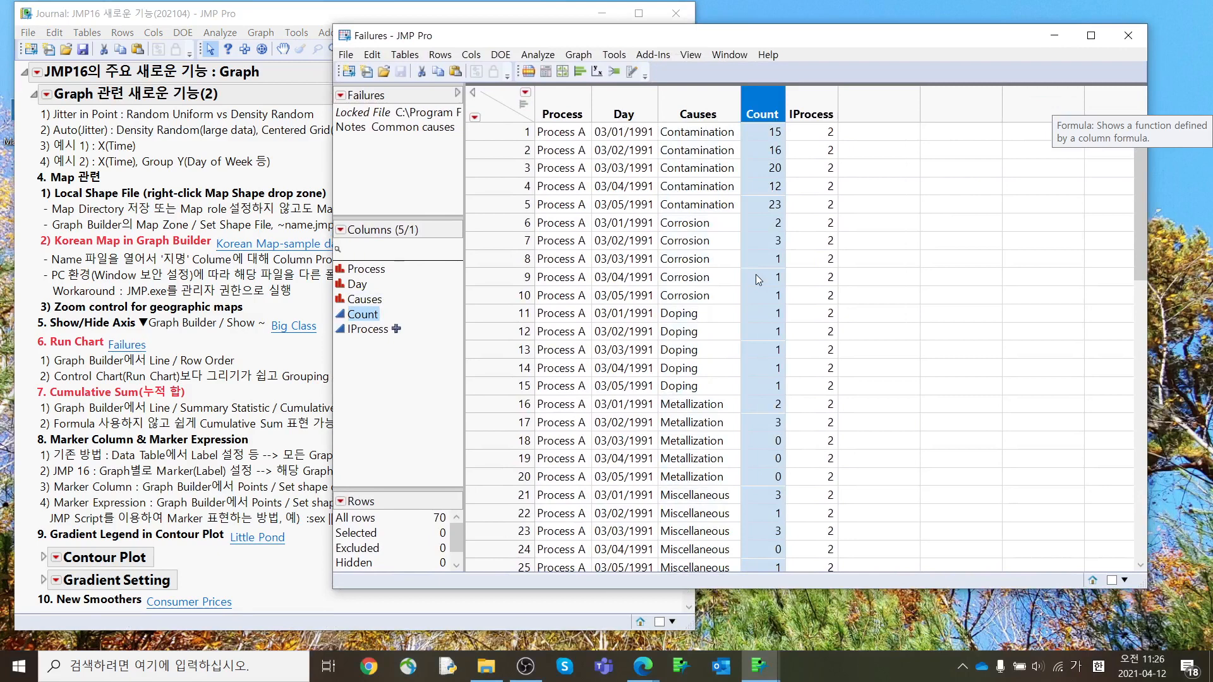
Start Graph Builder on the Failures data and plot Count on Y as a line in row order
click(577, 55)
click(590, 71)
drag(508, 124, 641, 90)
drag(432, 275, 486, 325)
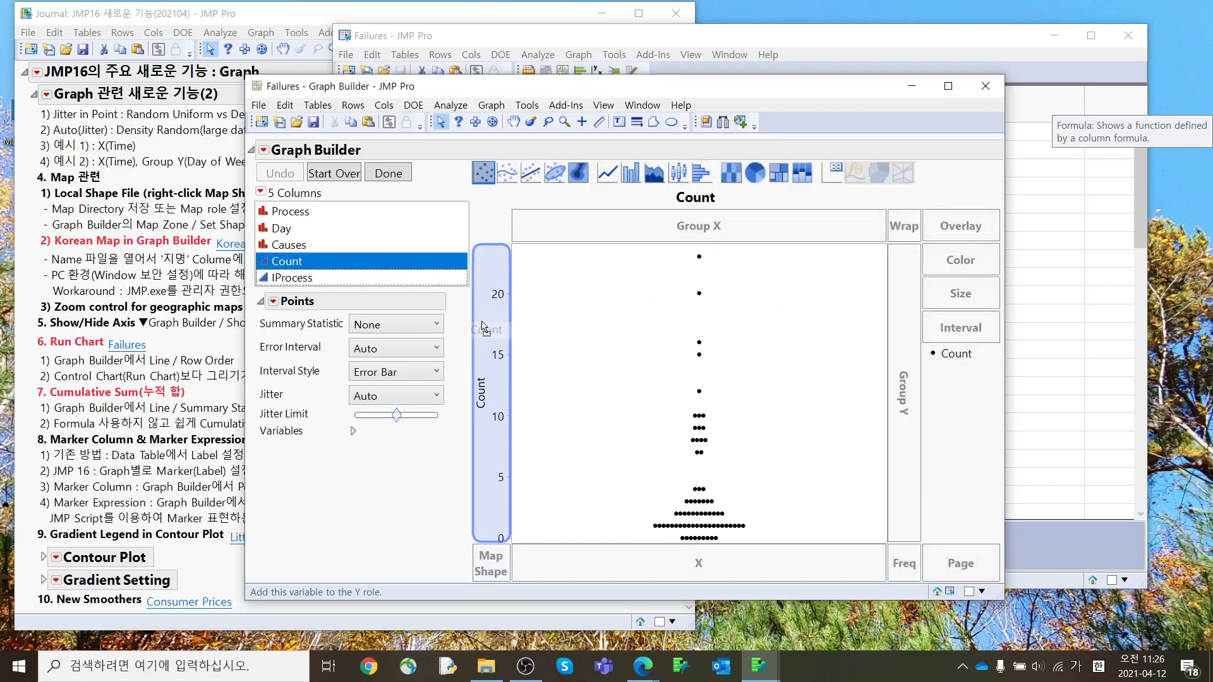
click(608, 174)
click(354, 320)
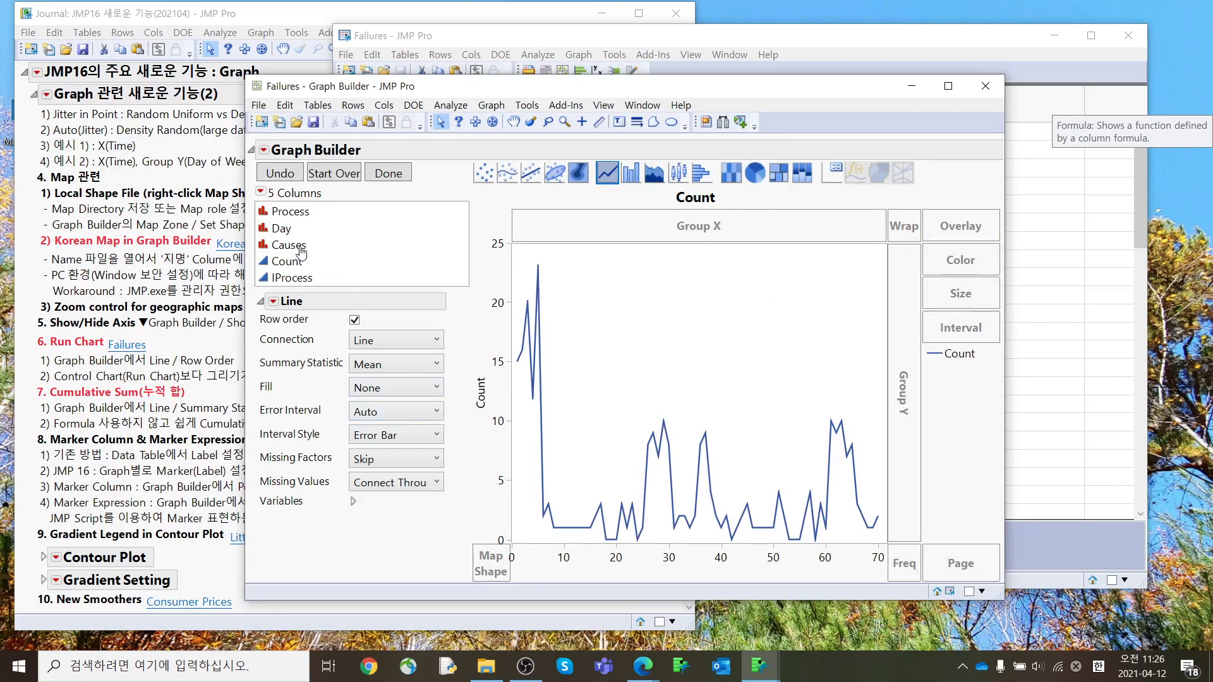
Overlay the Count run chart by Causes and move the graph window so the journal remains readable
drag(298, 252, 951, 236)
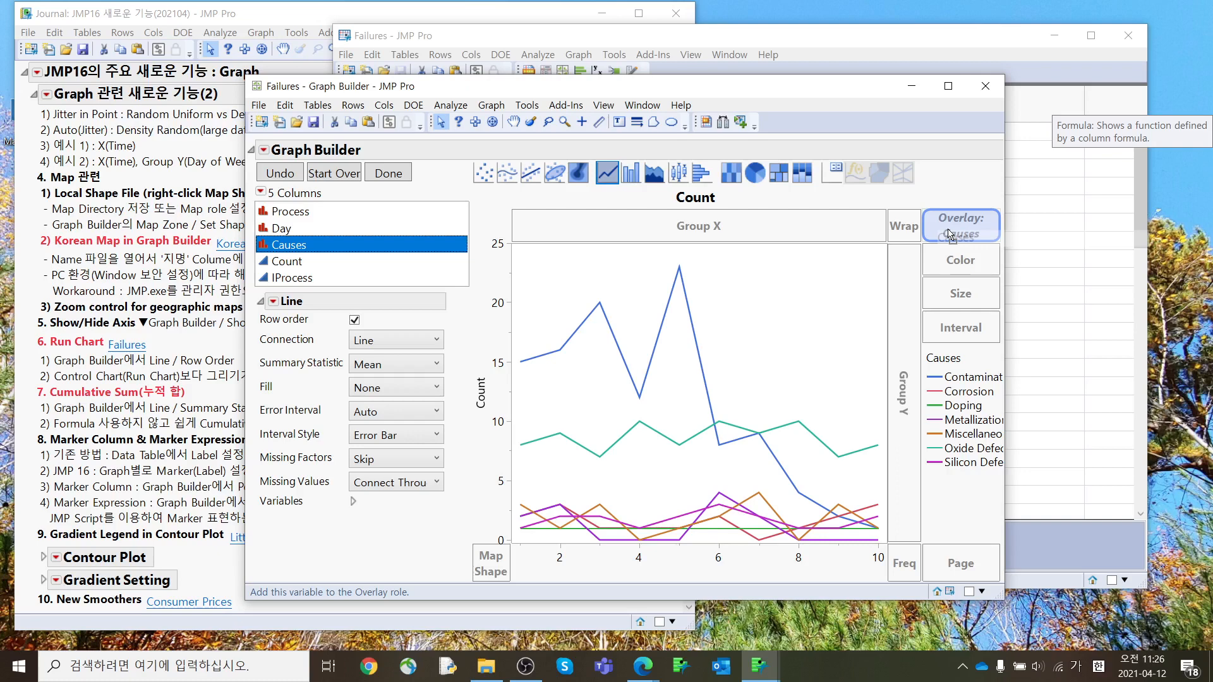
drag(948, 230, 949, 231)
drag(950, 234, 950, 234)
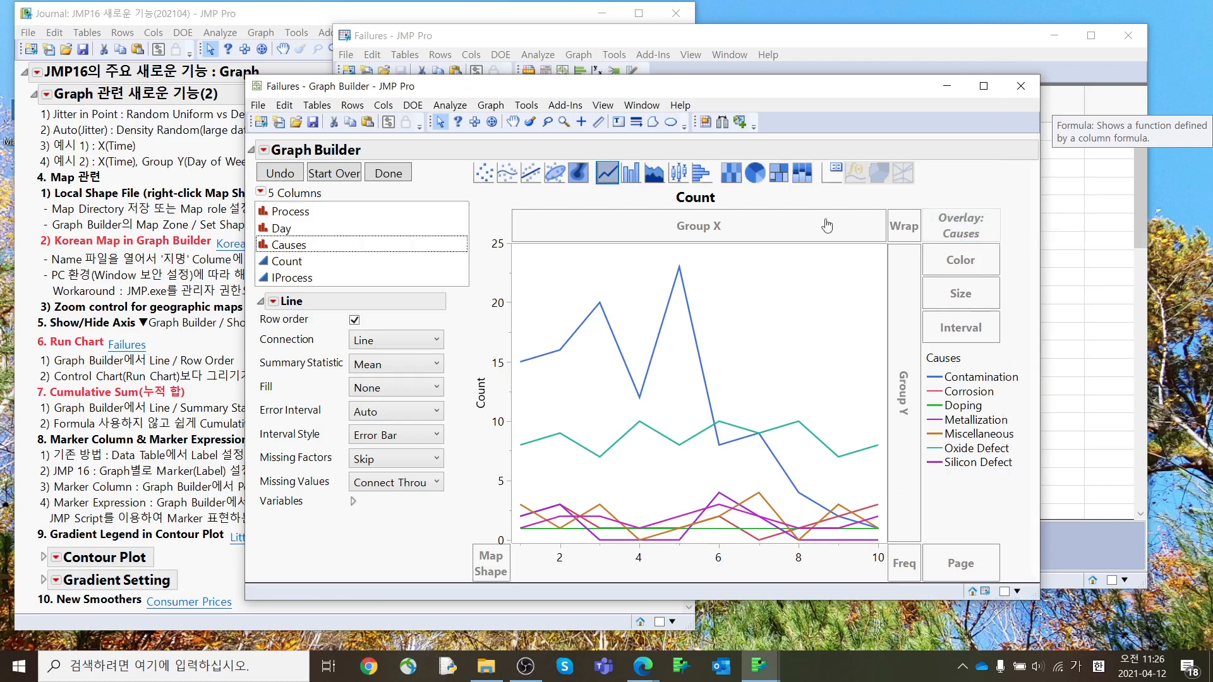
drag(560, 90, 706, 70)
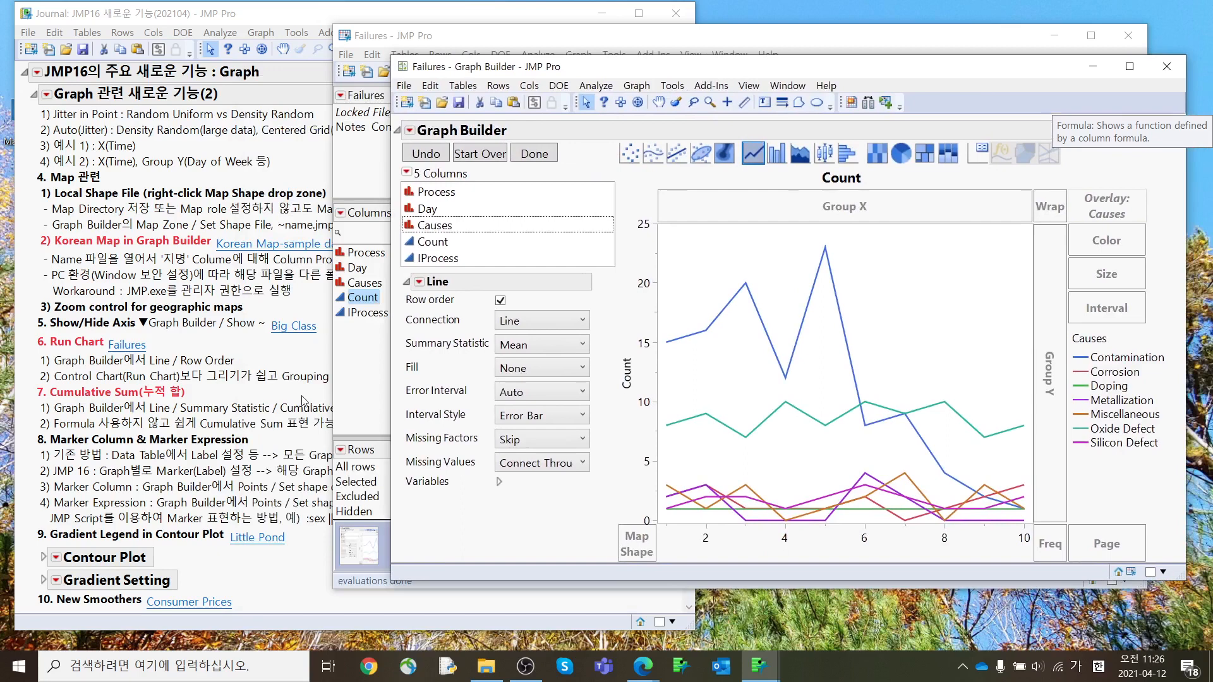
Review the journal's Cumulative Sum notes, and return to the graph, repositioning and enlarging its window
click(165, 393)
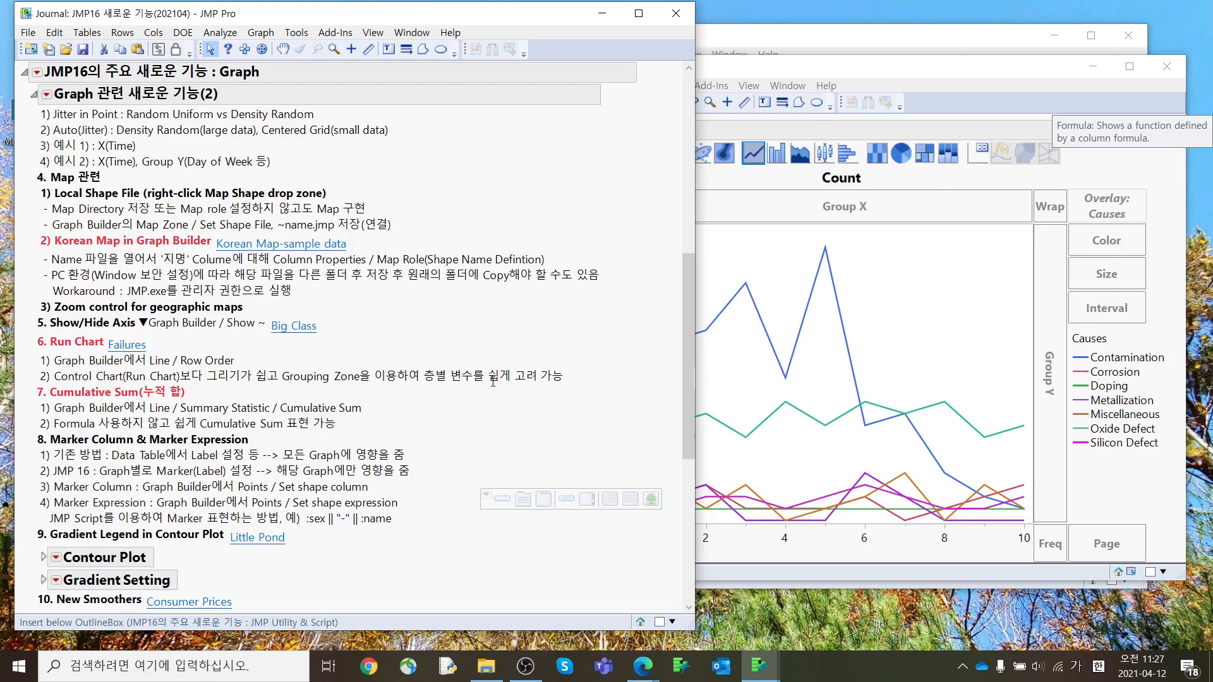
scroll(429, 316, down, 1)
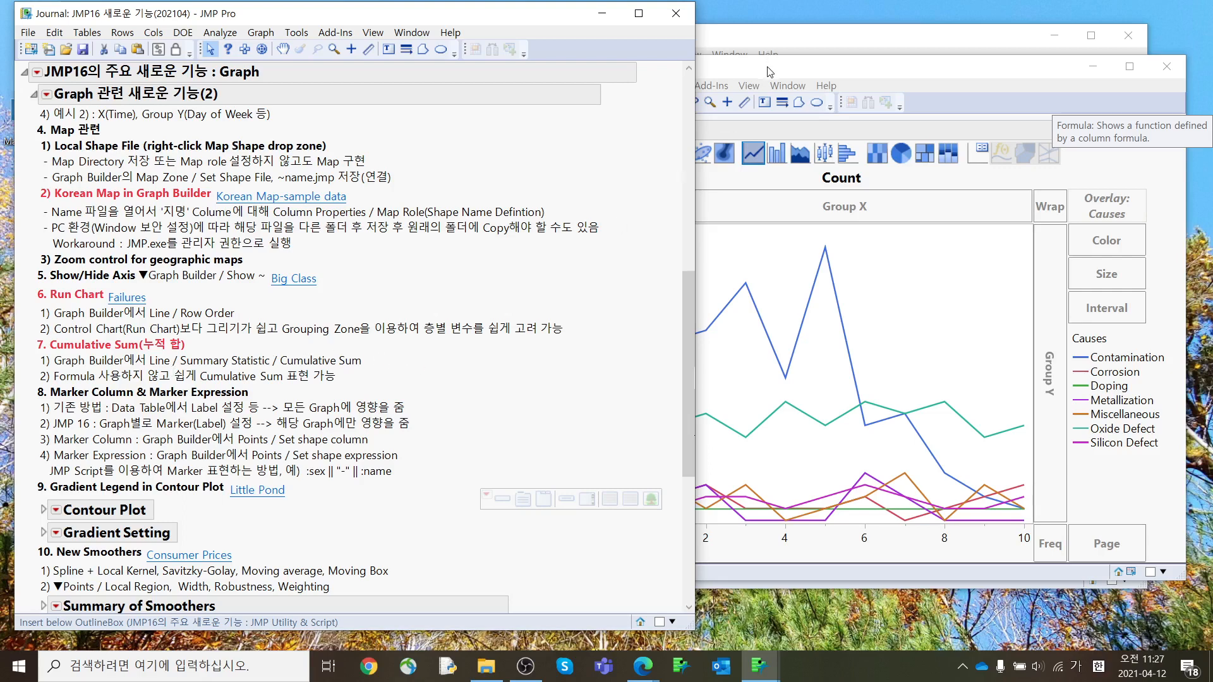
drag(768, 63, 705, 28)
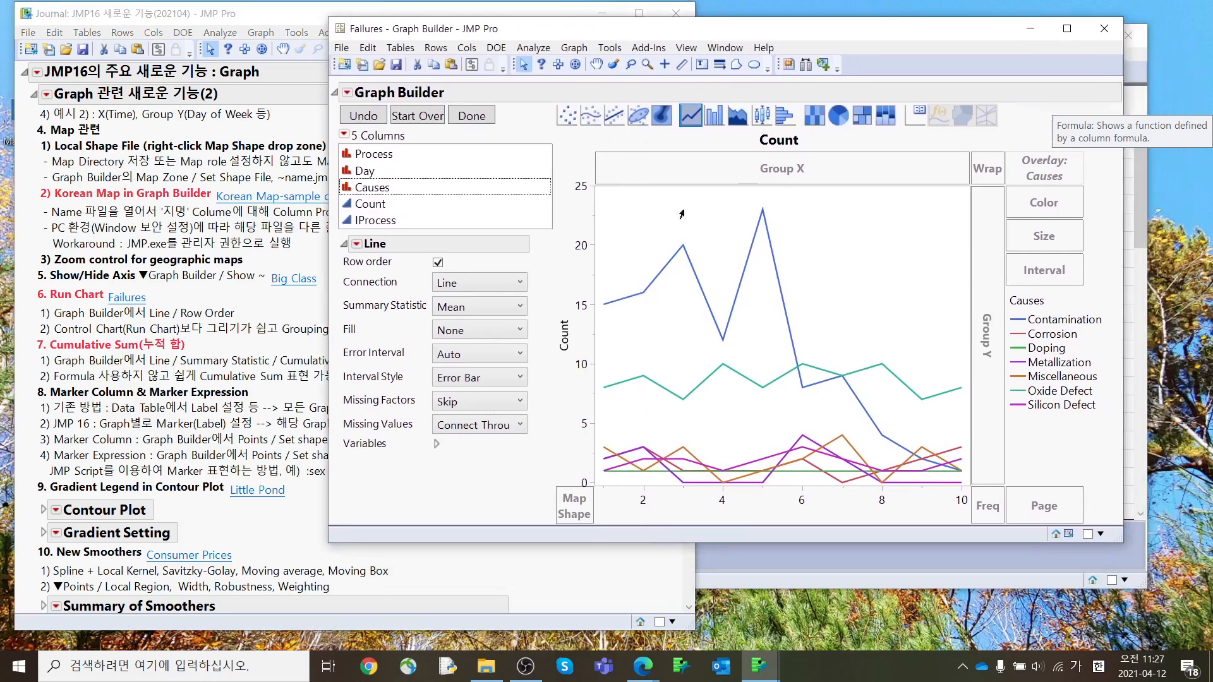
drag(691, 541, 691, 586)
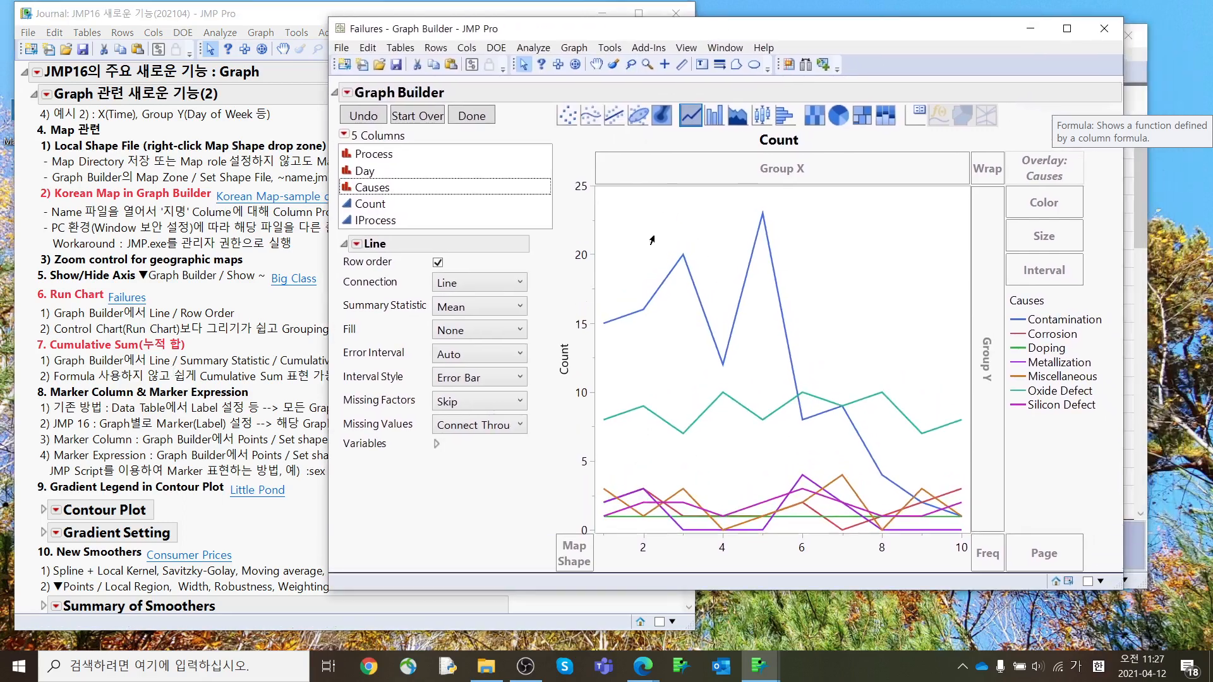
click(714, 116)
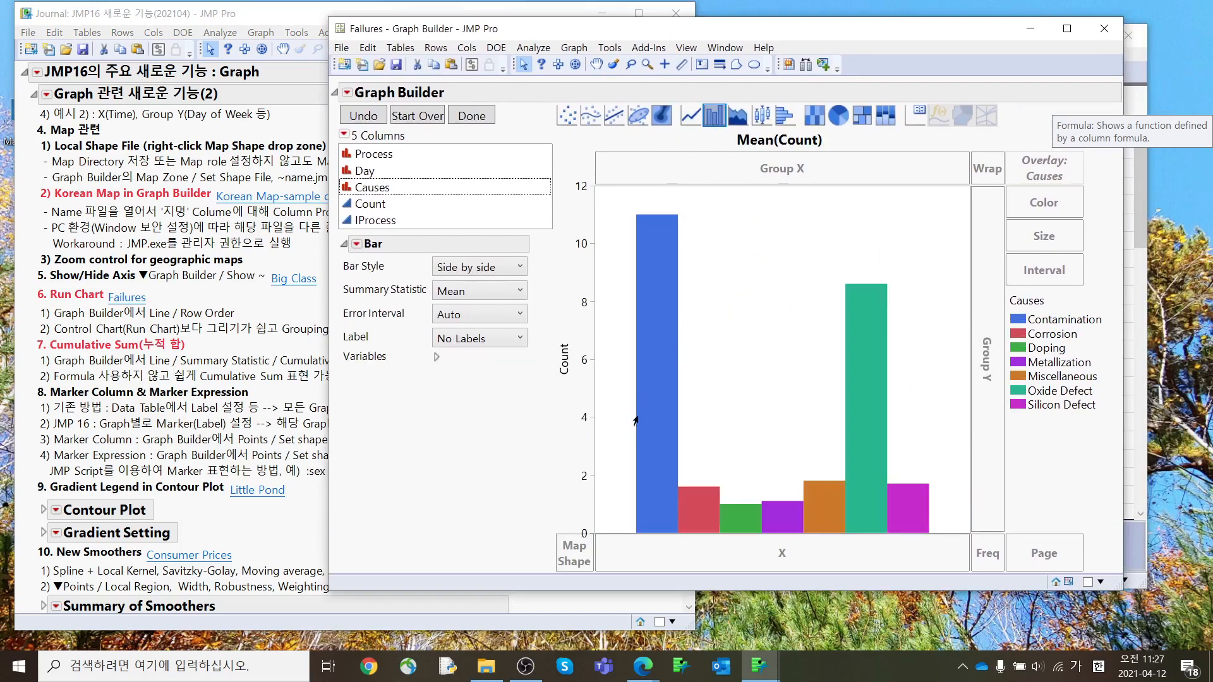
mouse_move(639, 415)
click(417, 115)
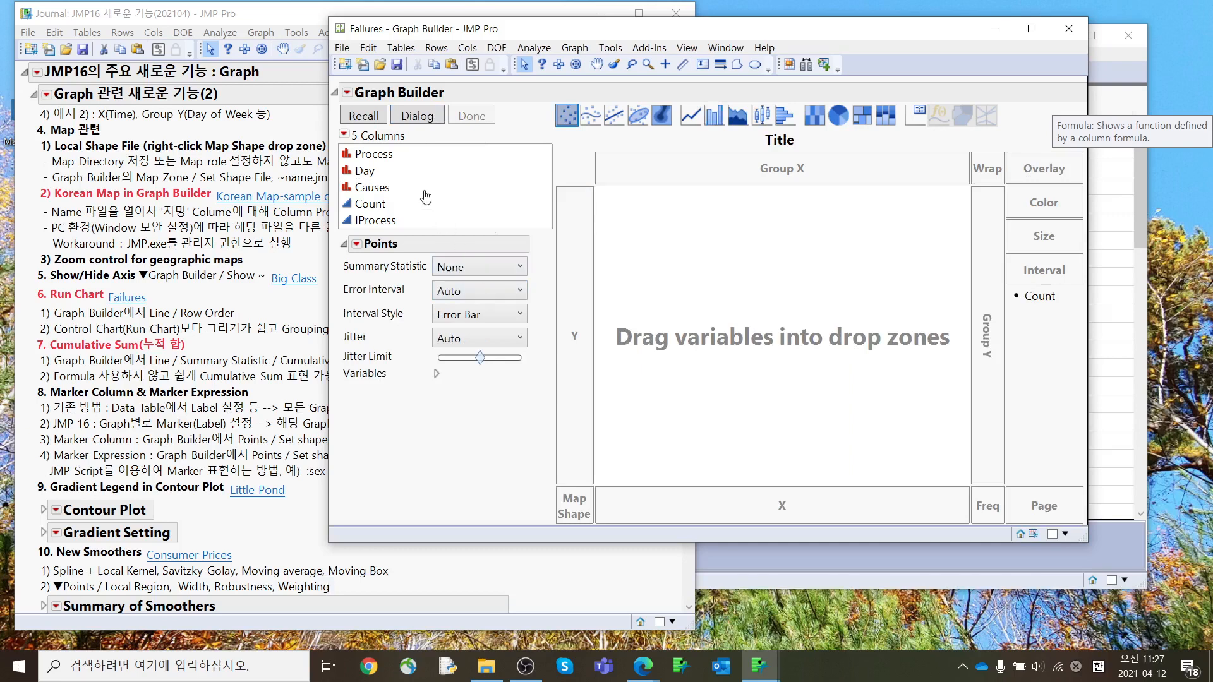
drag(424, 203, 759, 328)
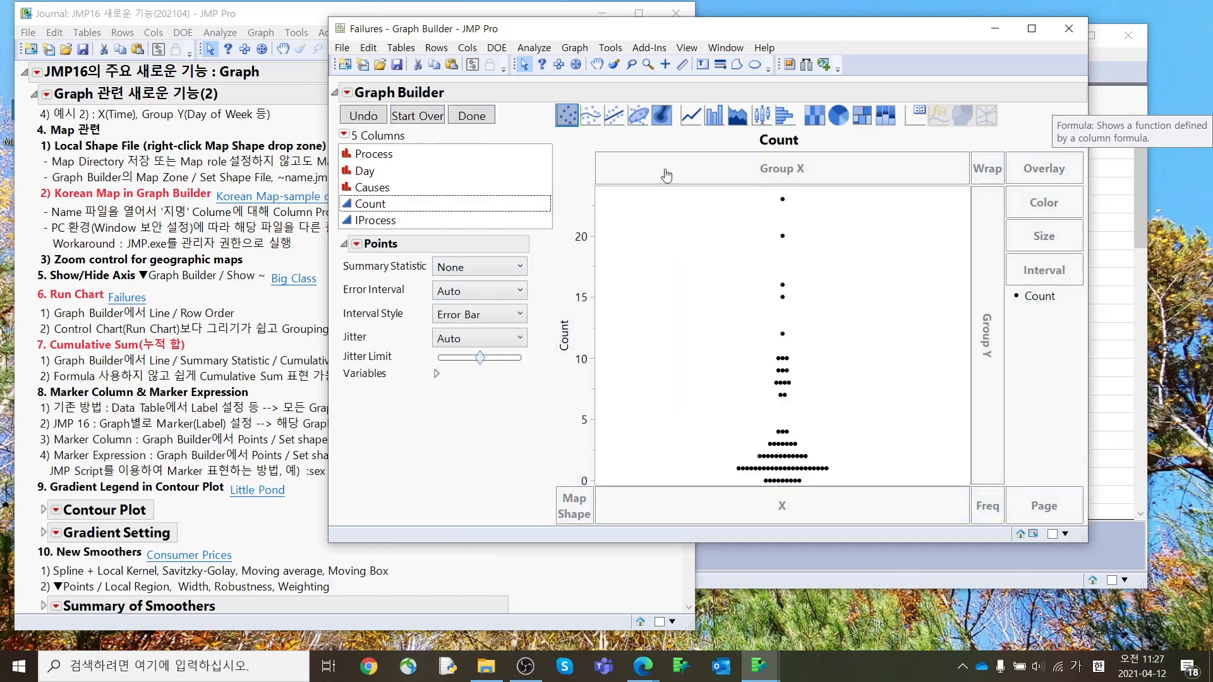
Start the graph over and plot Count on Y against Causes on X, with both line and bar elements
click(417, 116)
drag(372, 187, 782, 506)
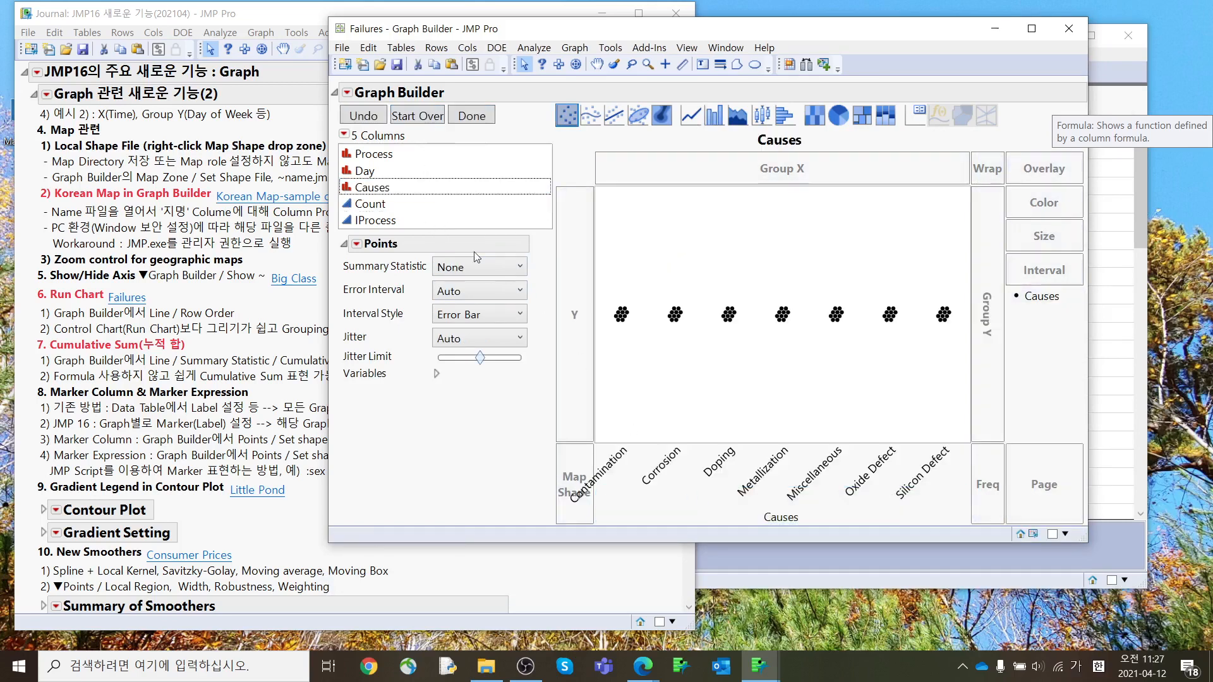
drag(437, 205, 784, 316)
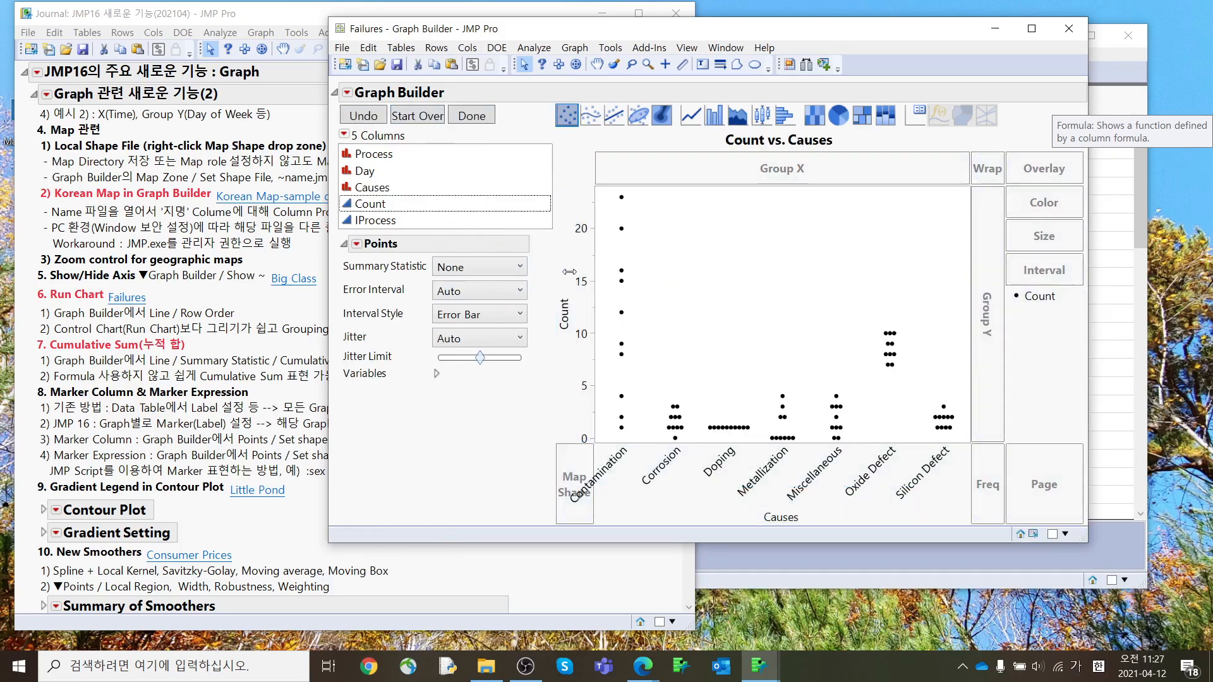
click(690, 117)
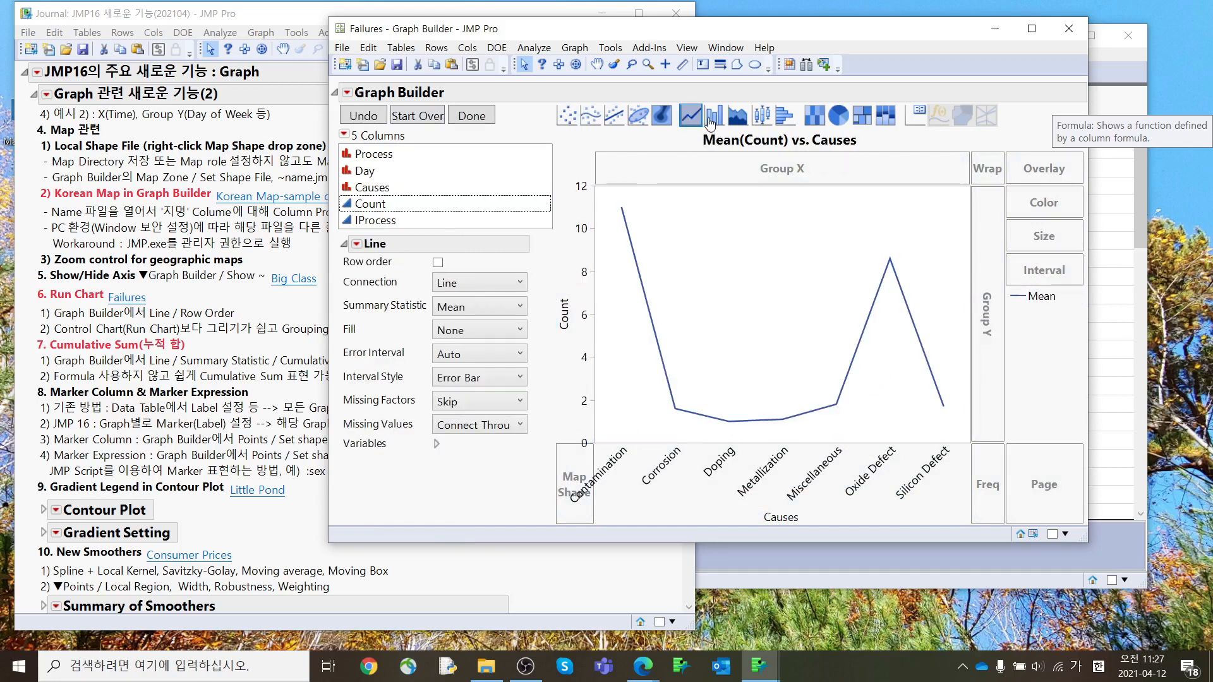
click(711, 122)
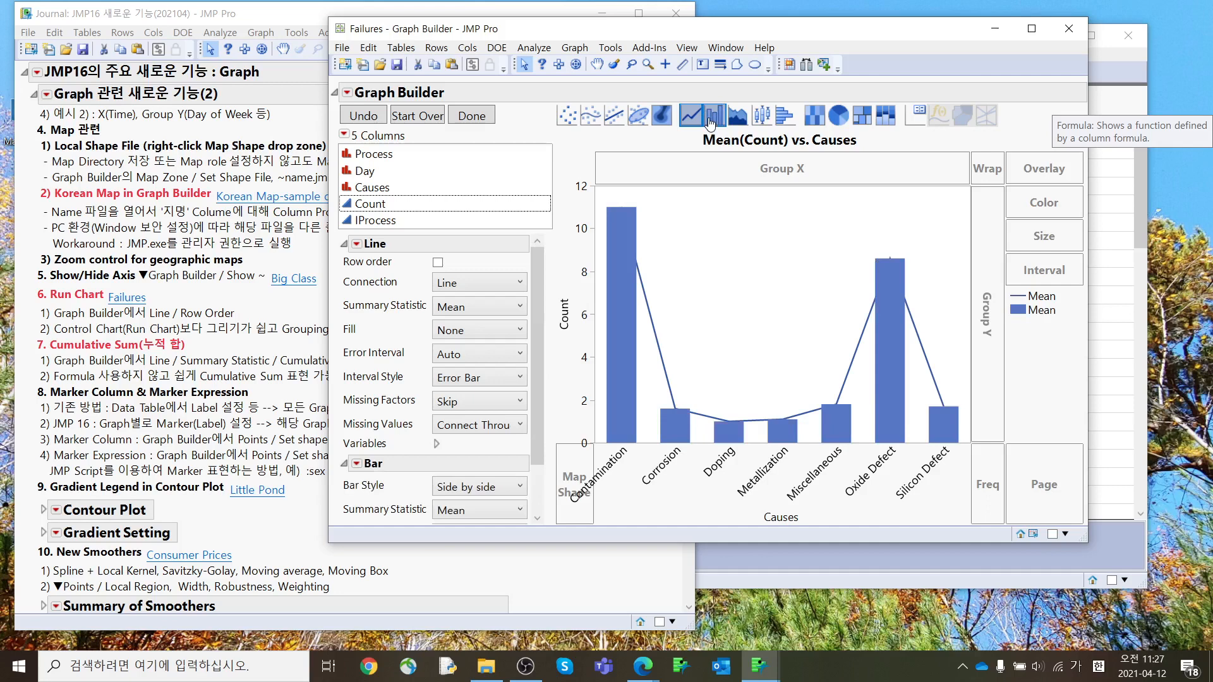
Order the causes on the X axis by Count ascending, and switch the order to Count descending
right_click(634, 459)
mouse_move(766, 252)
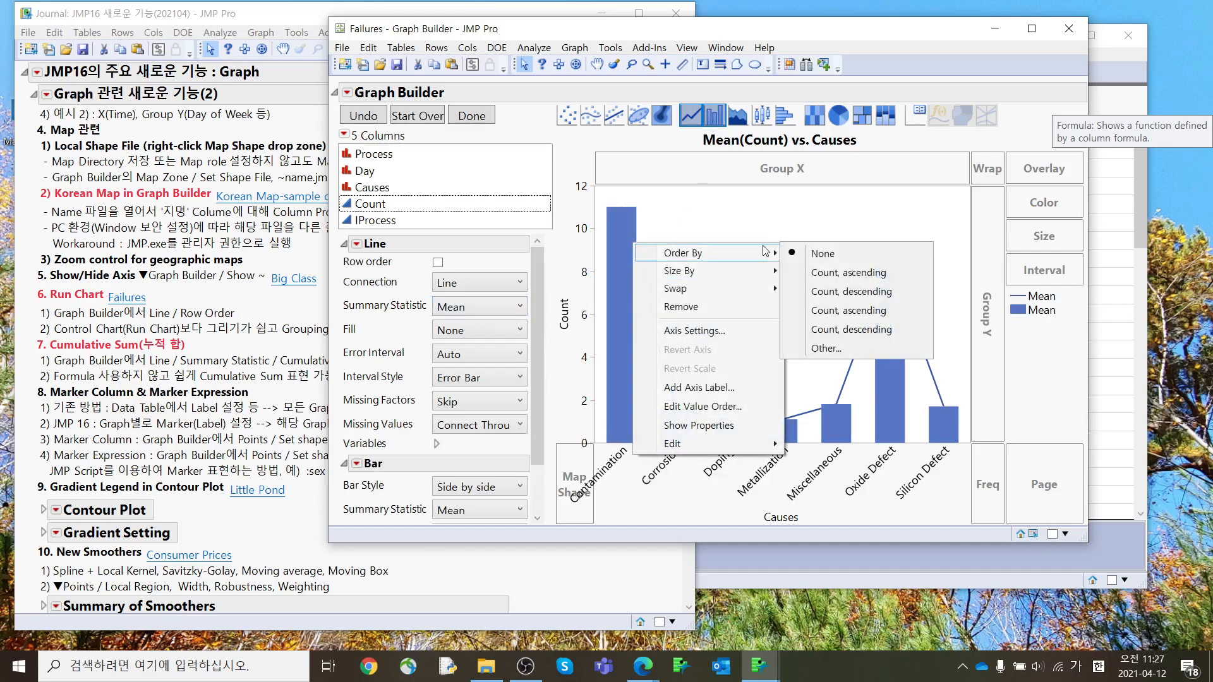
click(871, 273)
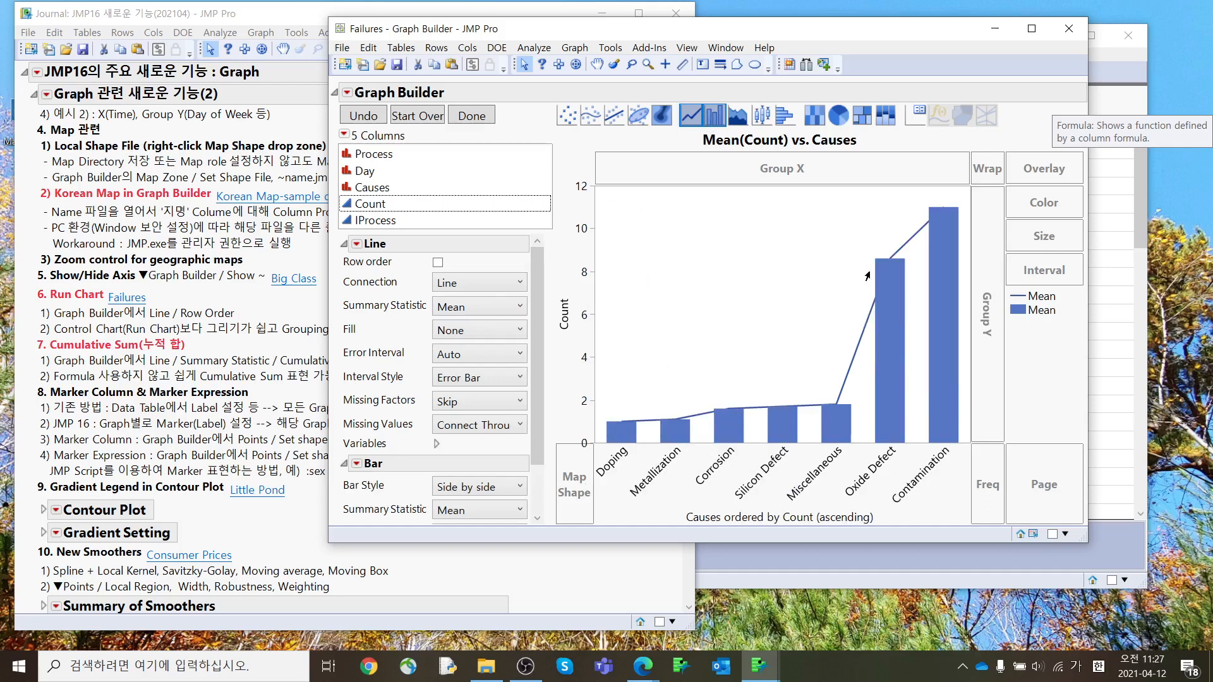
right_click(743, 467)
mouse_move(846, 221)
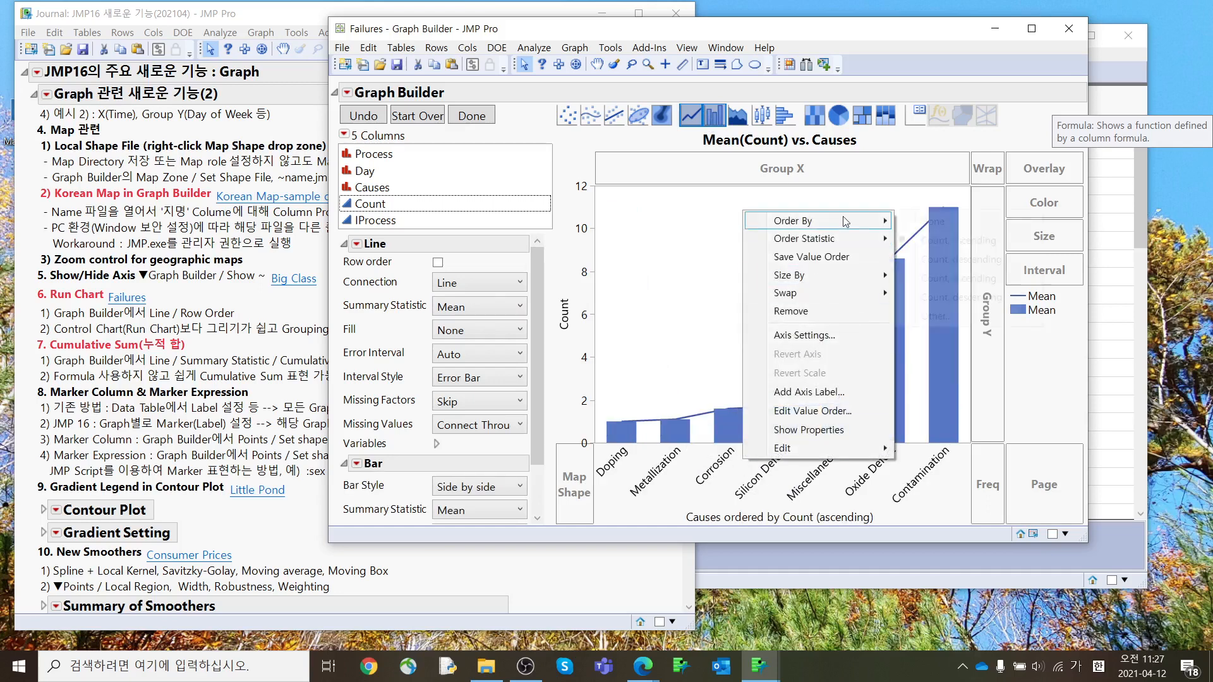
click(939, 264)
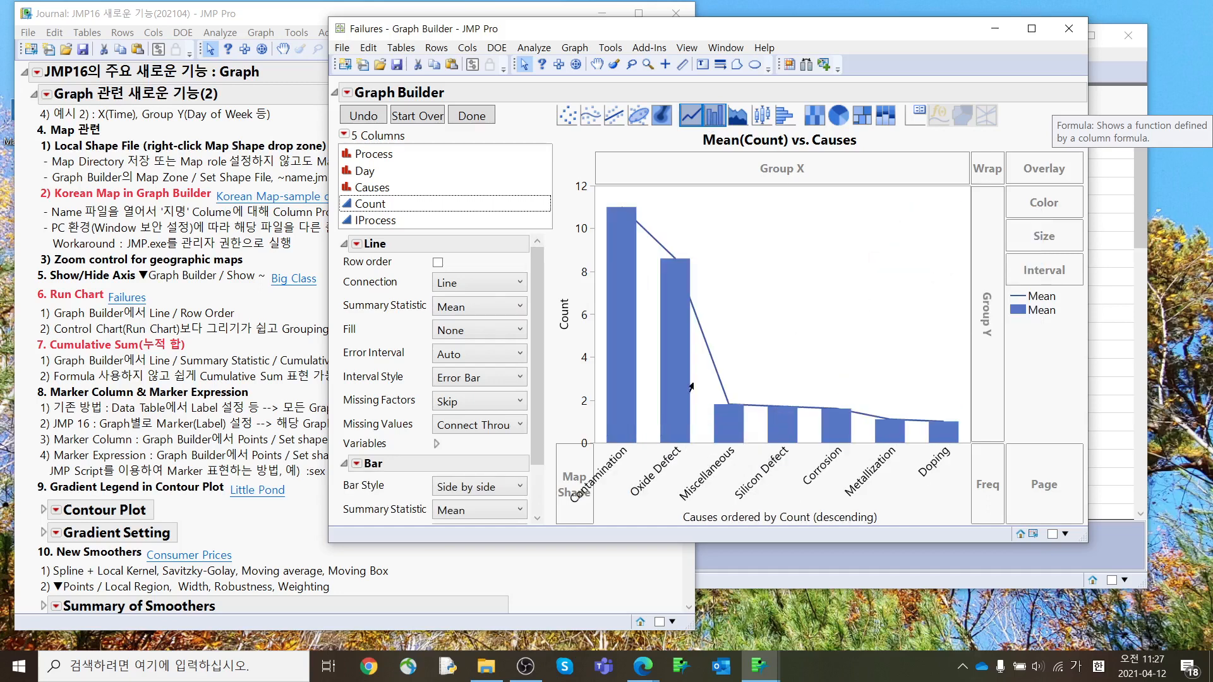
Set the summary statistic of both the line and the bar elements to Cumulative Sum
click(475, 310)
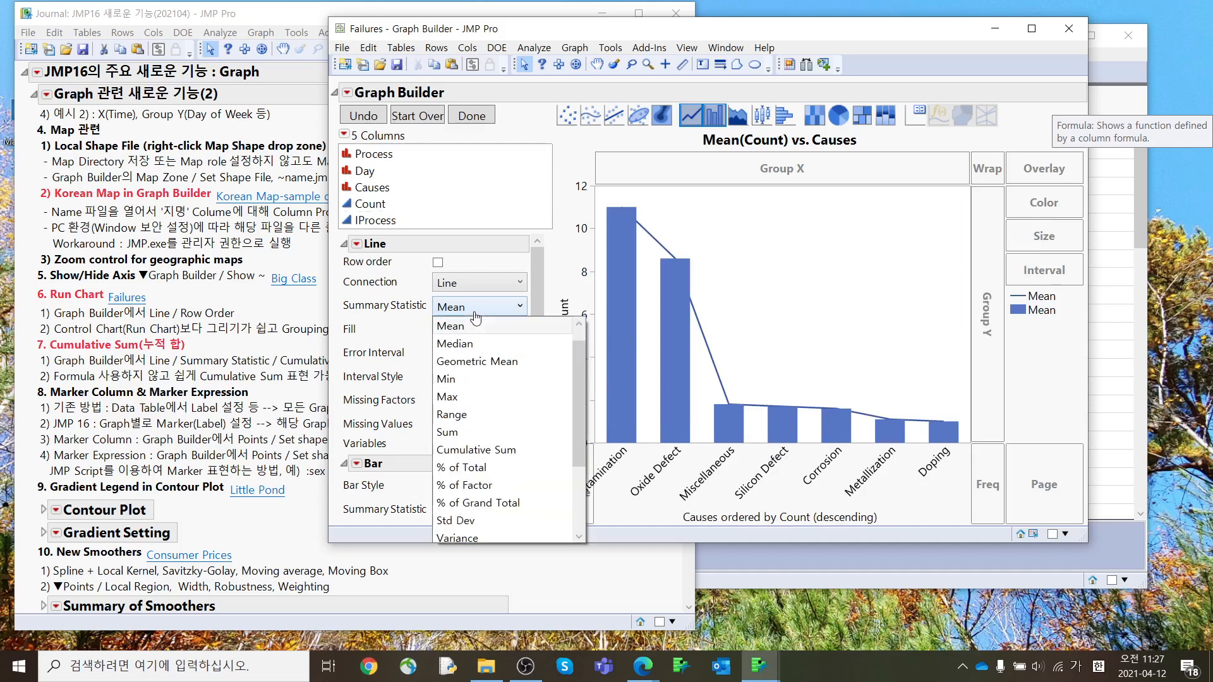
click(506, 450)
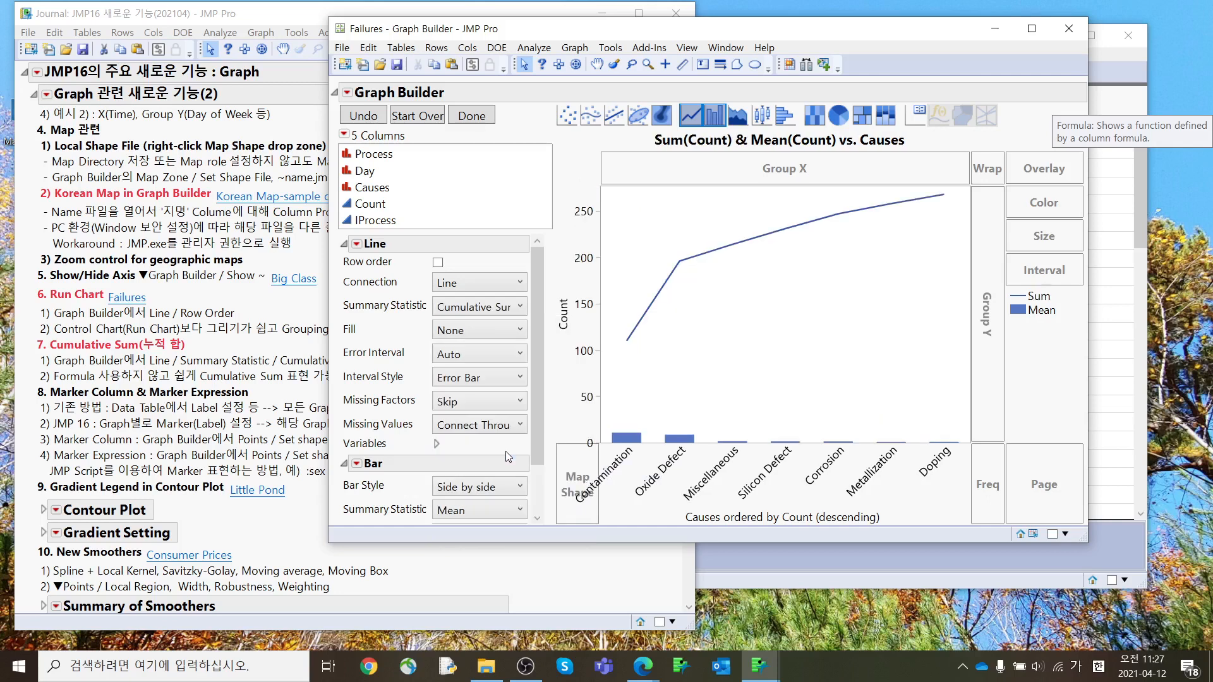
scroll(506, 452, down, 2)
click(506, 451)
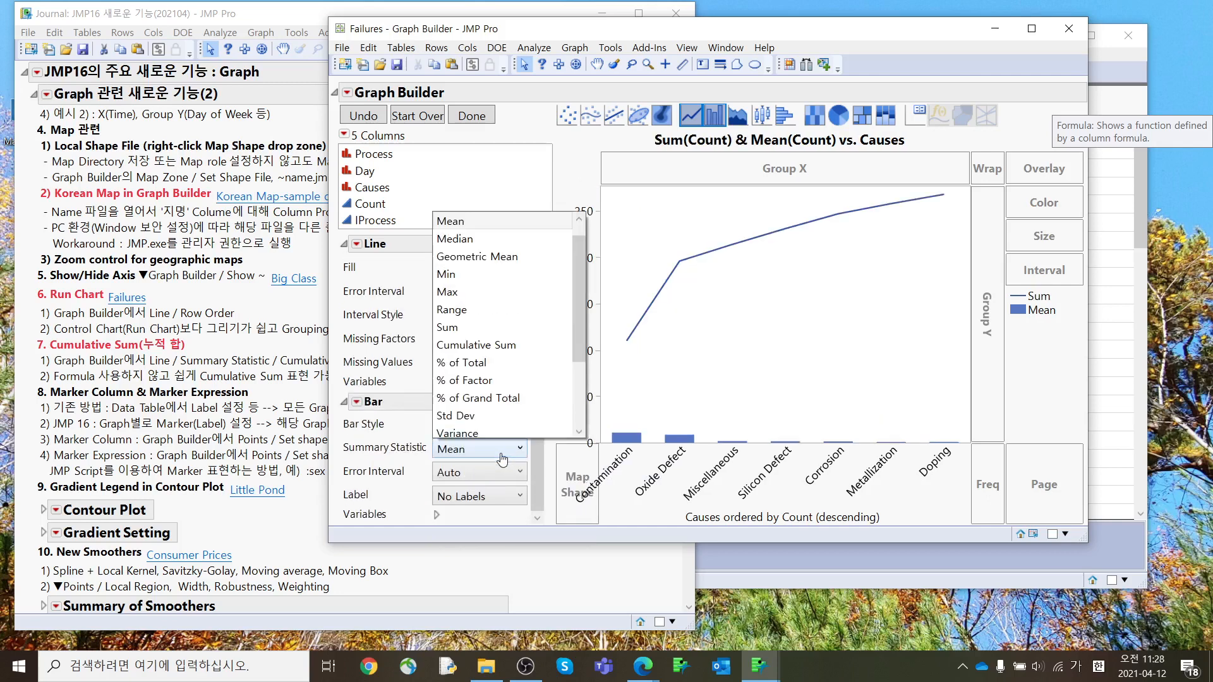
scroll(500, 381, down, 2)
scroll(497, 417, down, 1)
click(494, 445)
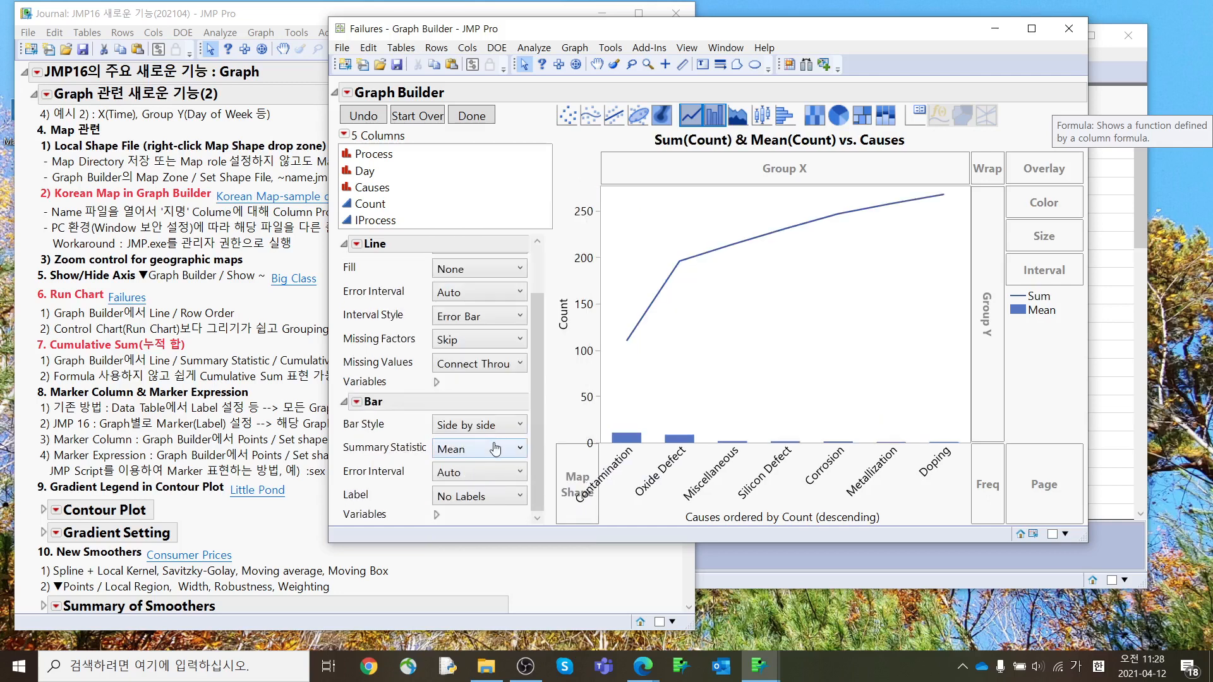
click(494, 446)
scroll(498, 341, down, 1)
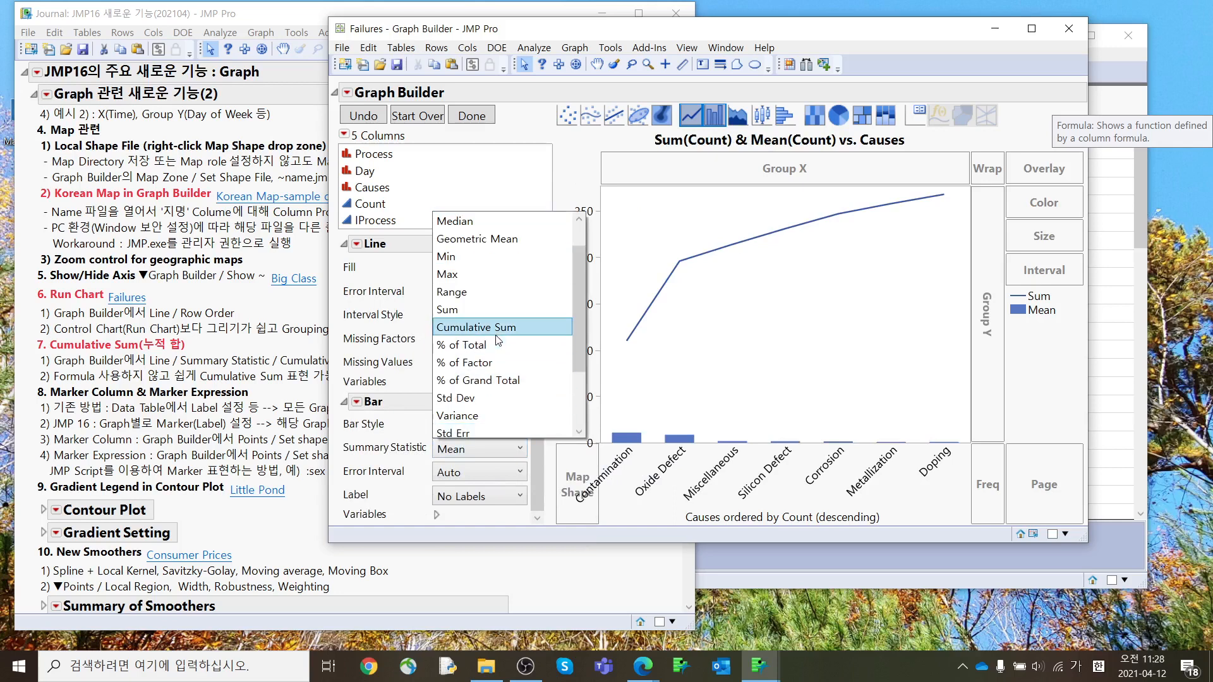
click(497, 339)
Reorder the causes on the X axis by Count, ascending
right_click(648, 468)
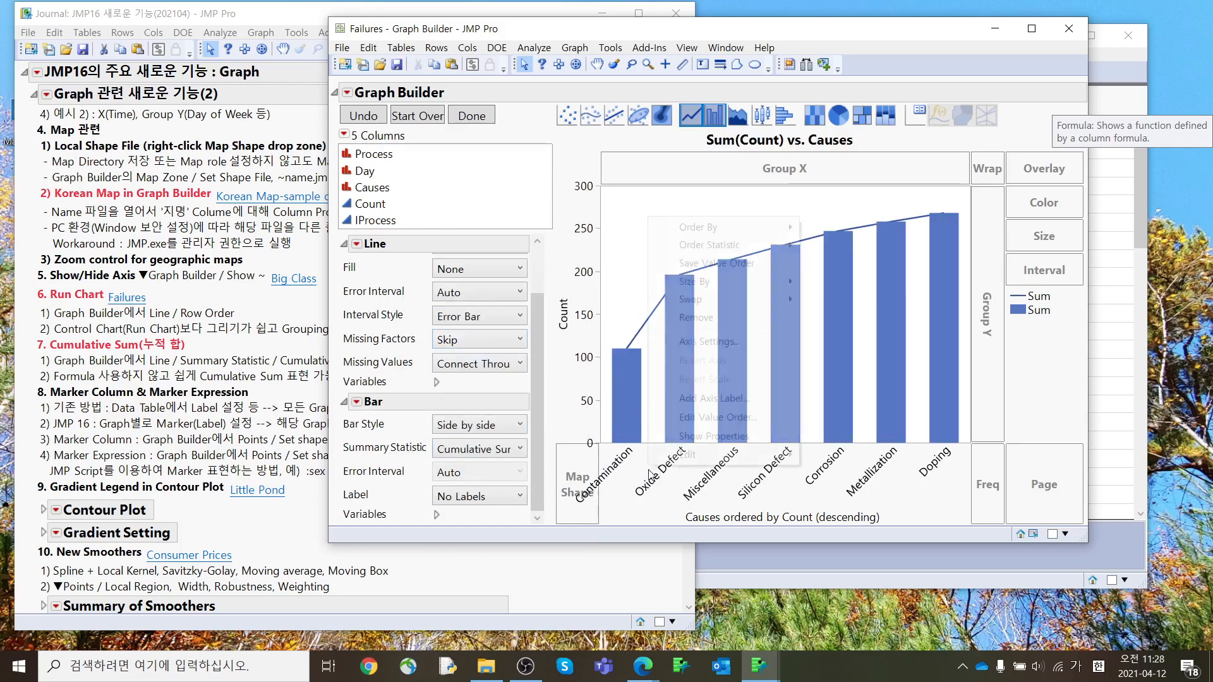
mouse_move(730, 243)
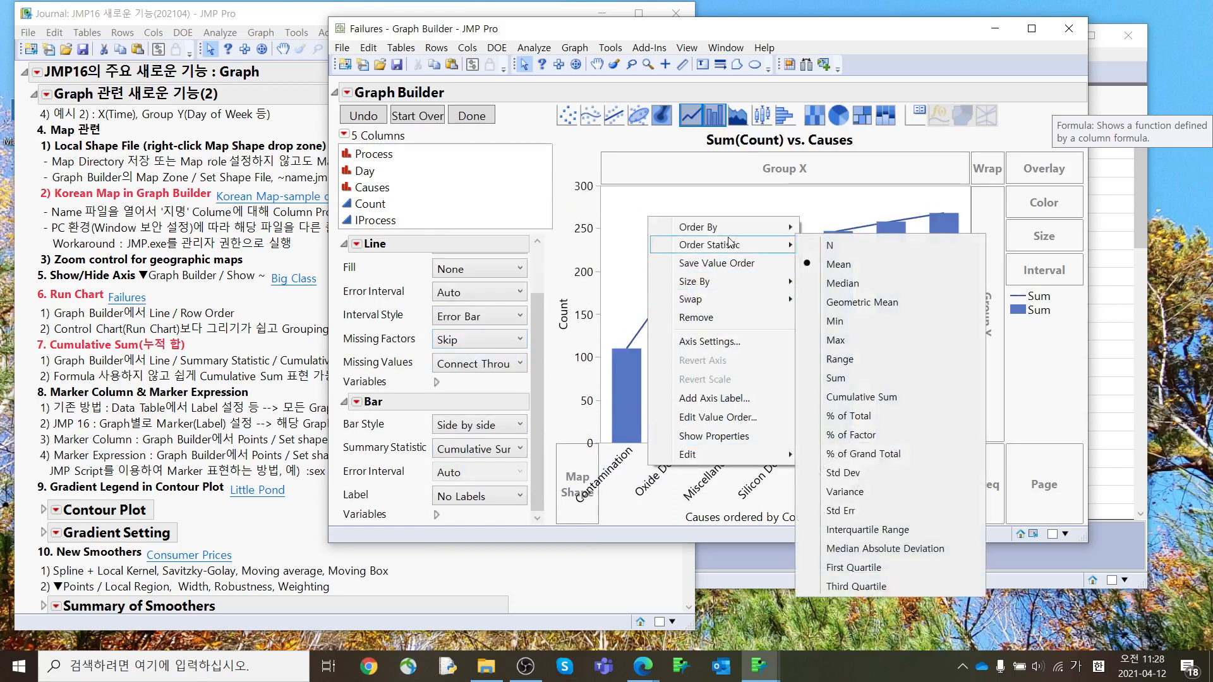
mouse_move(782, 231)
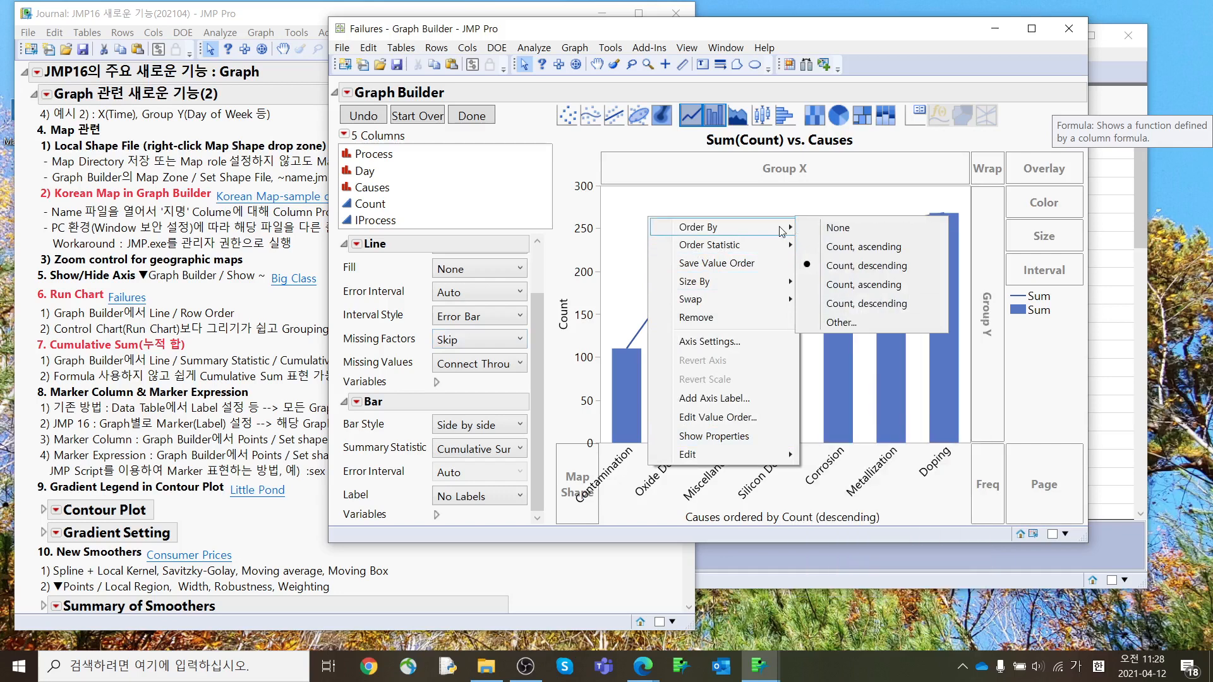
click(840, 248)
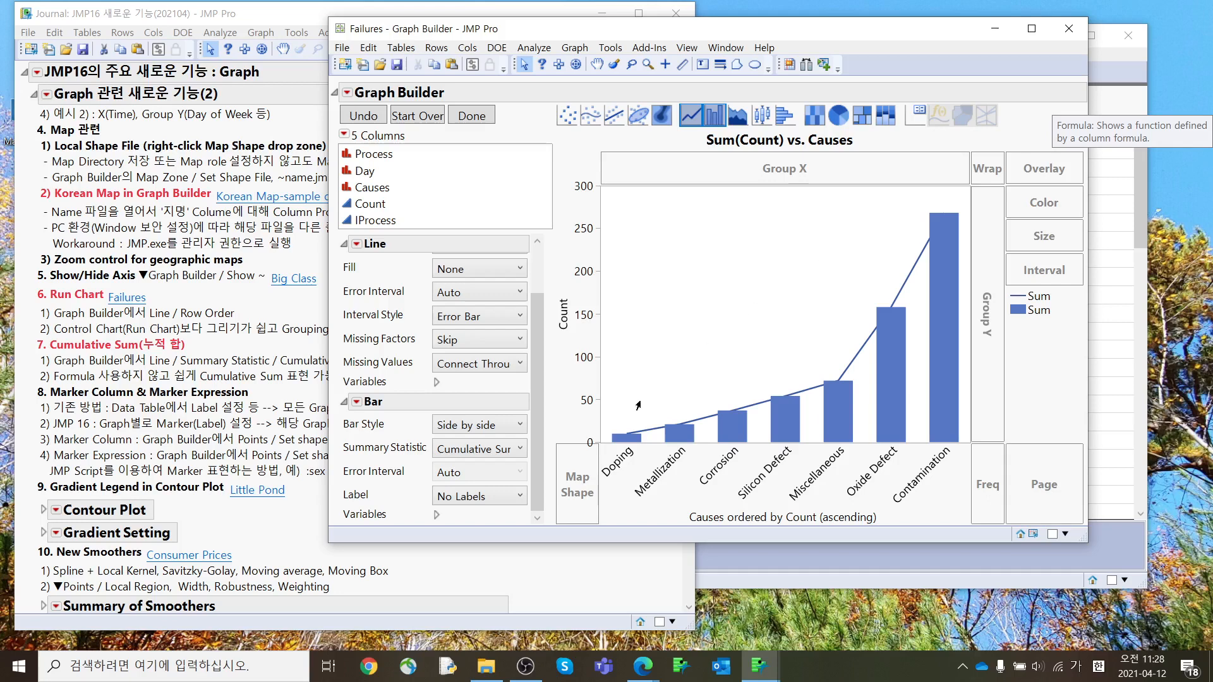
Show the line element's variables and label the cumulative bars by value
click(438, 383)
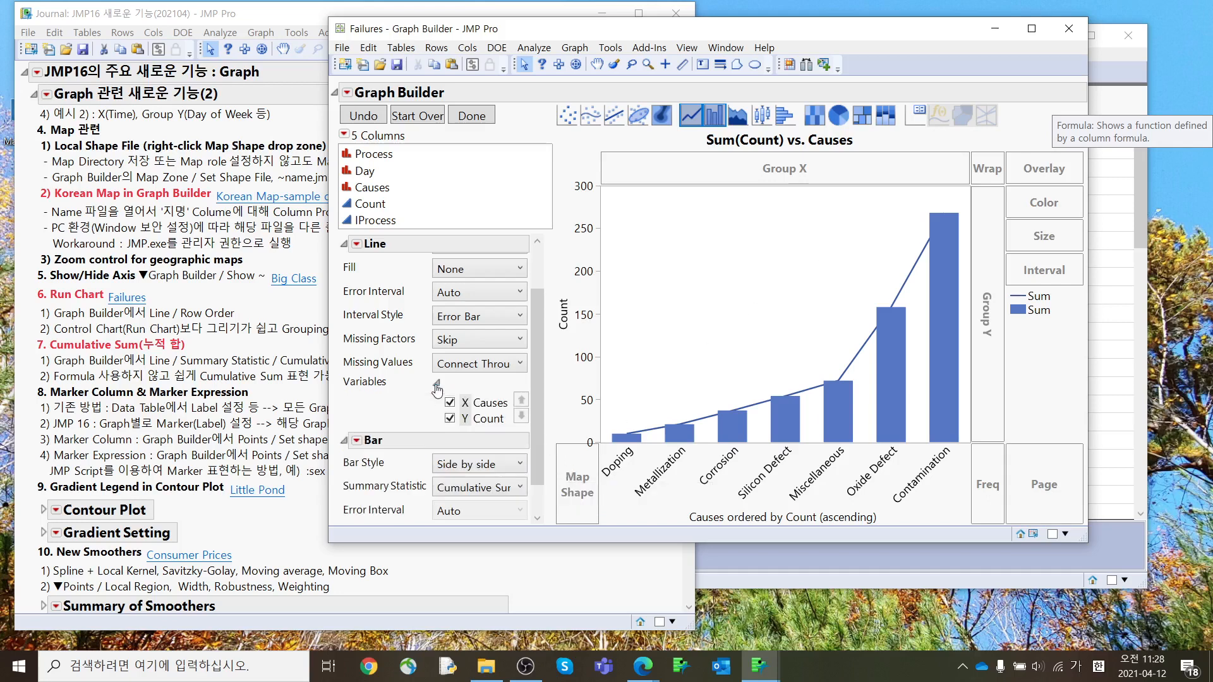
drag(536, 393, 539, 469)
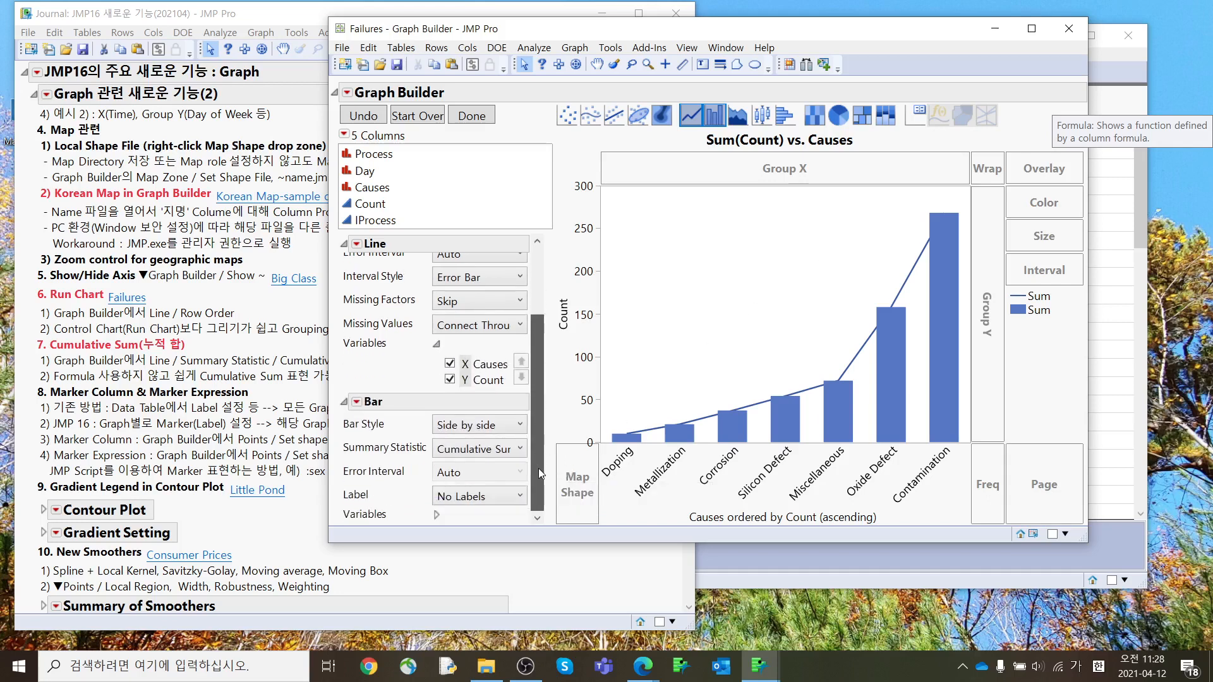
click(449, 499)
click(470, 534)
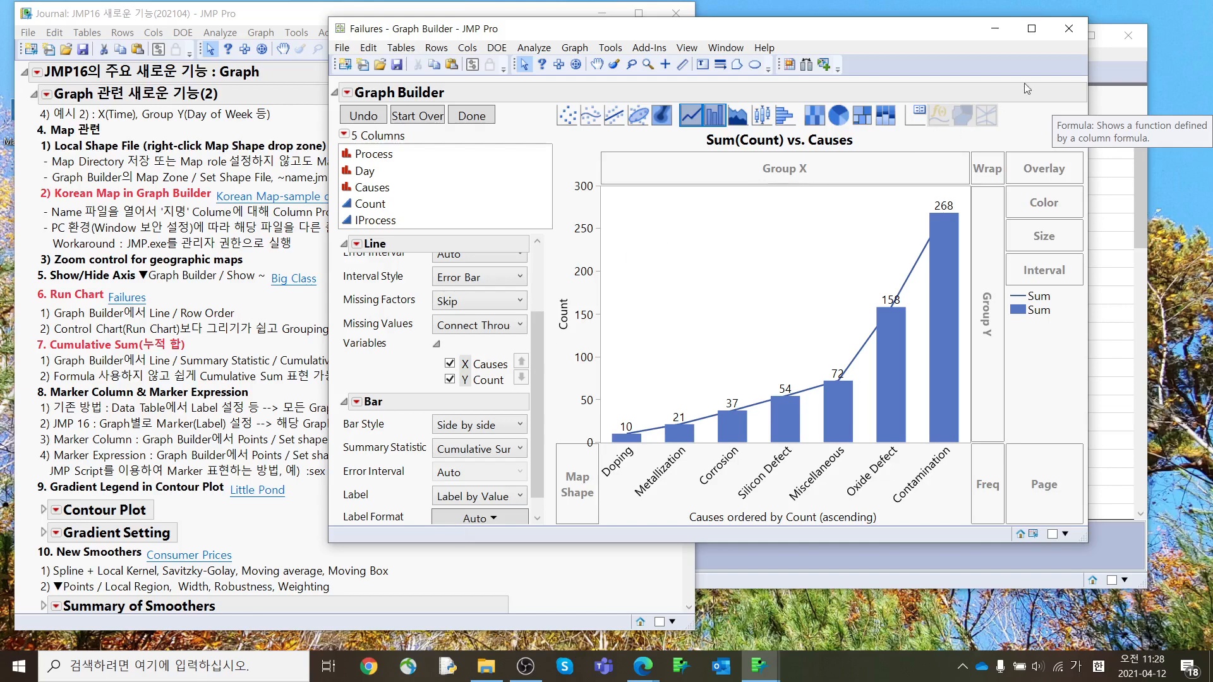
Close the Failures graph and data table, and switch the journal from Graph section (2) to the Graphlet and Hover Label section
click(1068, 28)
click(1120, 38)
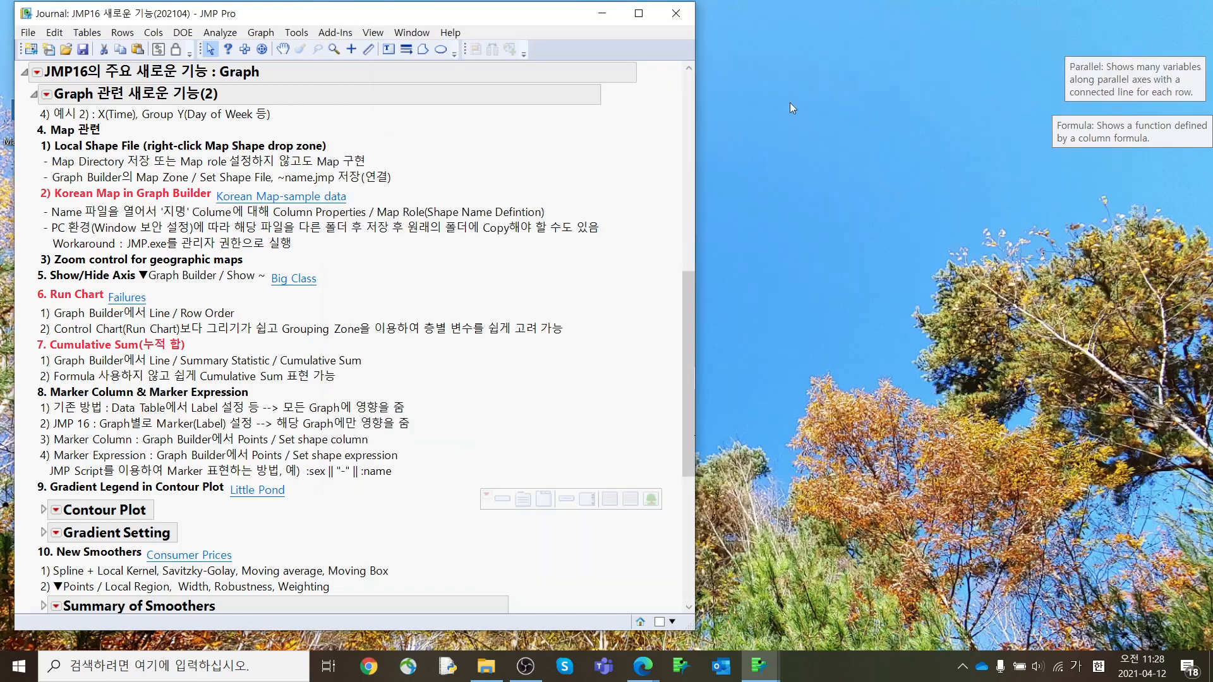
click(34, 95)
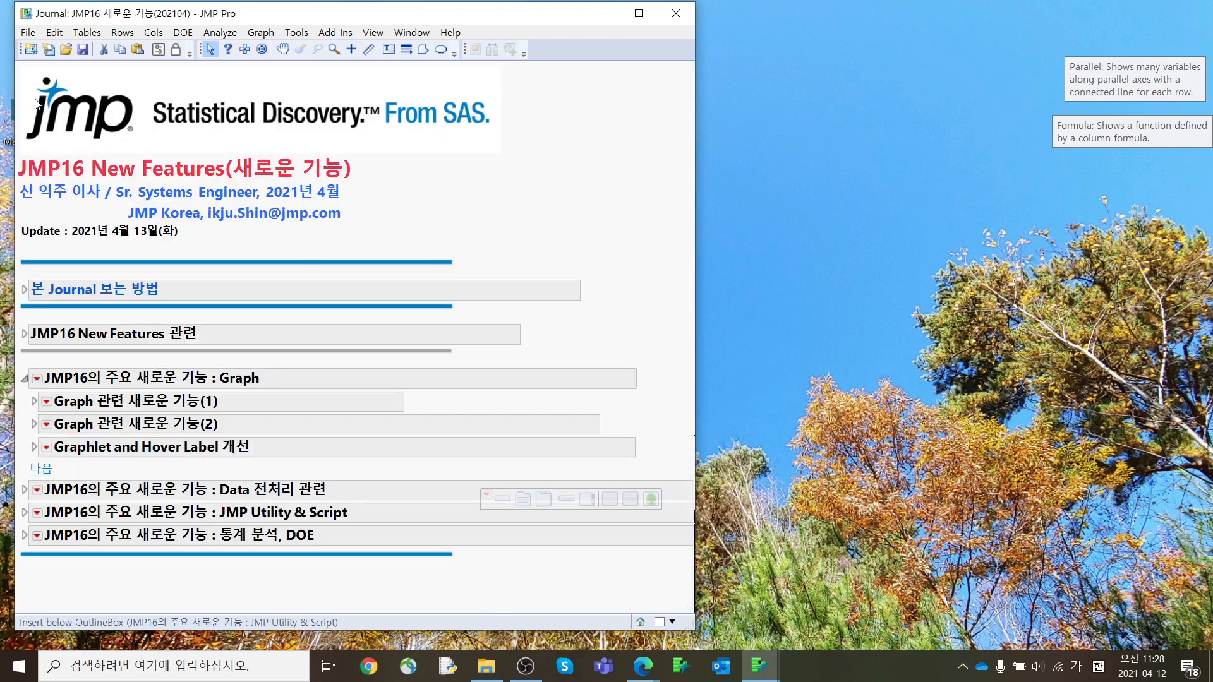
click(34, 447)
scroll(158, 452, down, 3)
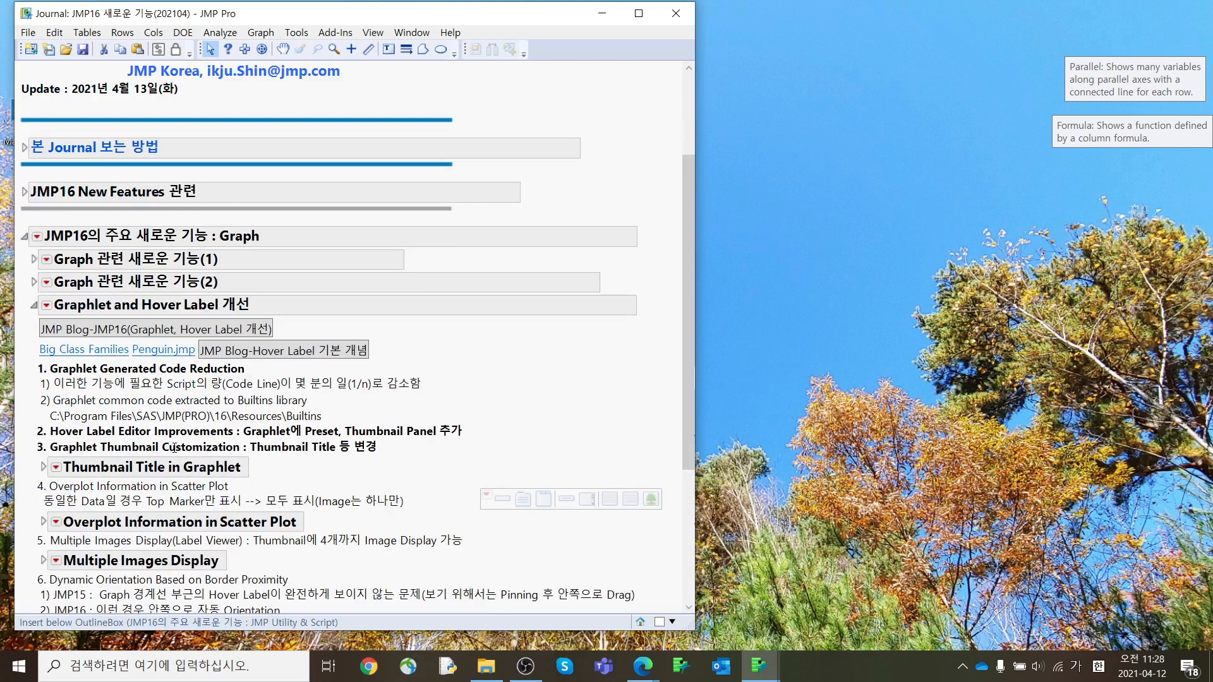
scroll(174, 448, down, 2)
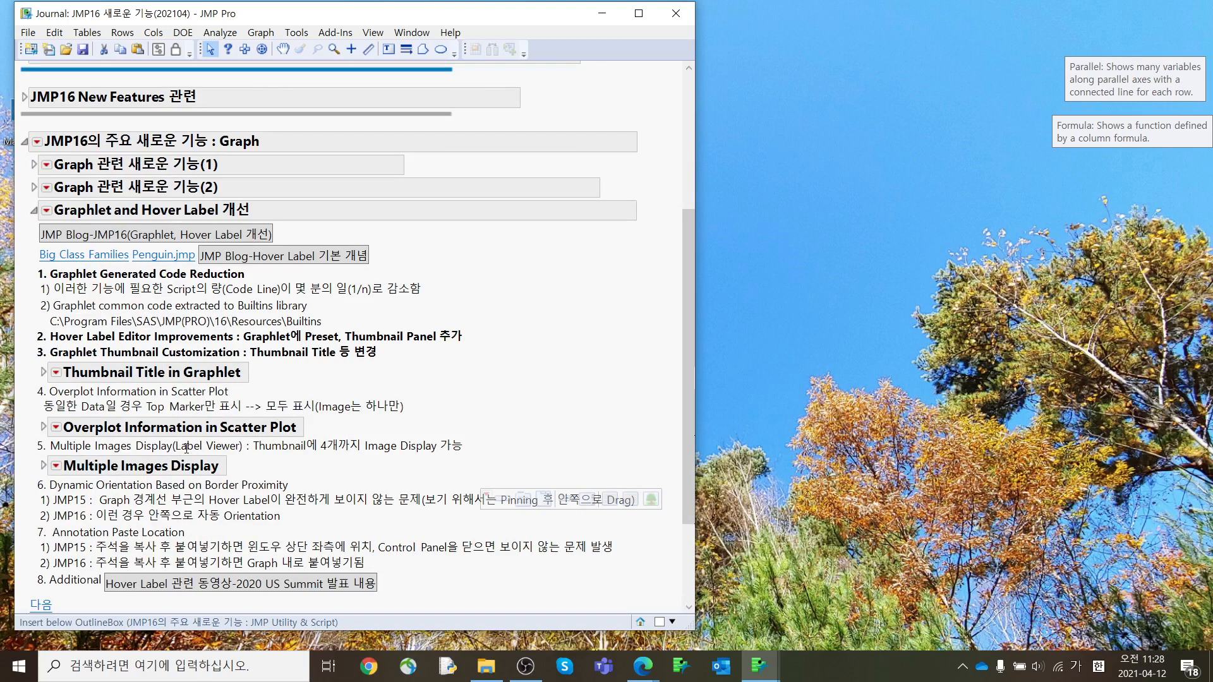
Open the Big Class Families table from the journal and plot weight on Y against height on X in Graph Builder
click(112, 254)
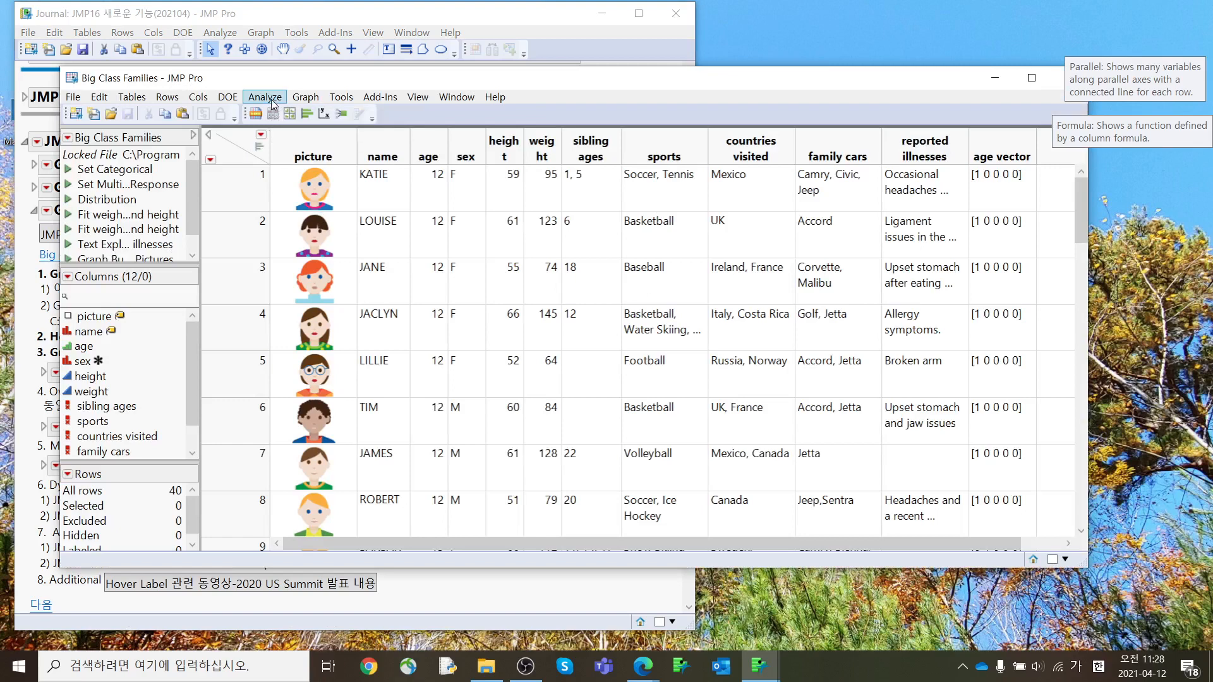
click(306, 97)
click(326, 119)
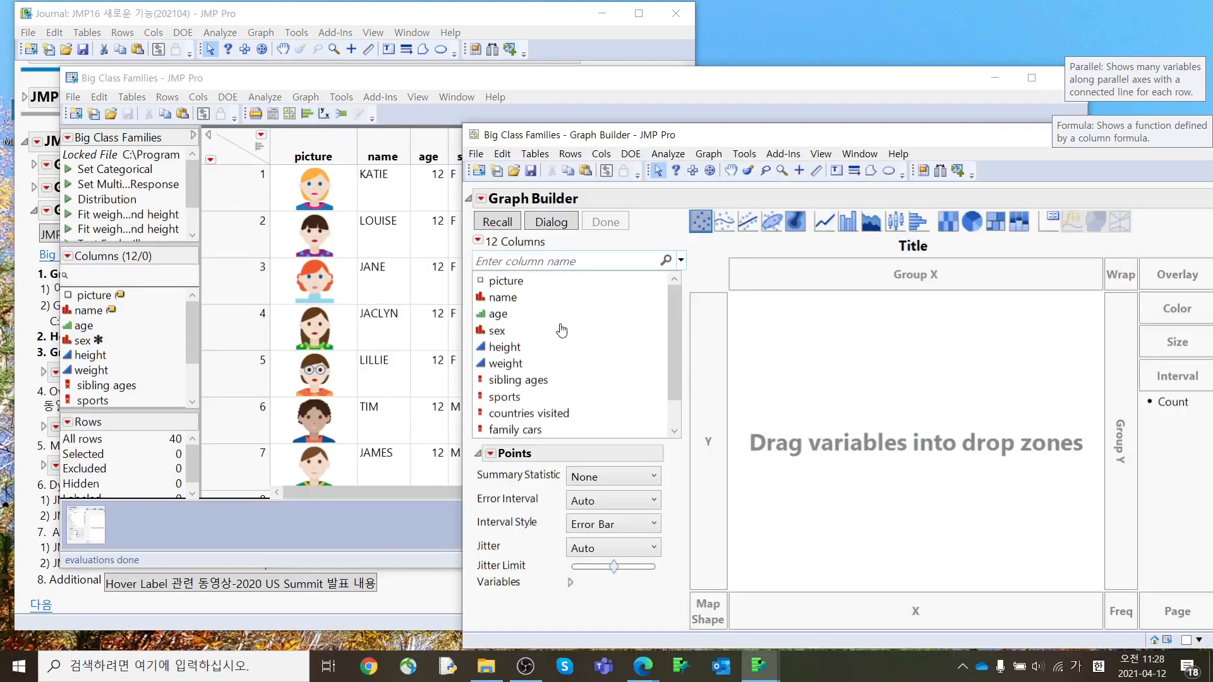
drag(551, 353, 848, 610)
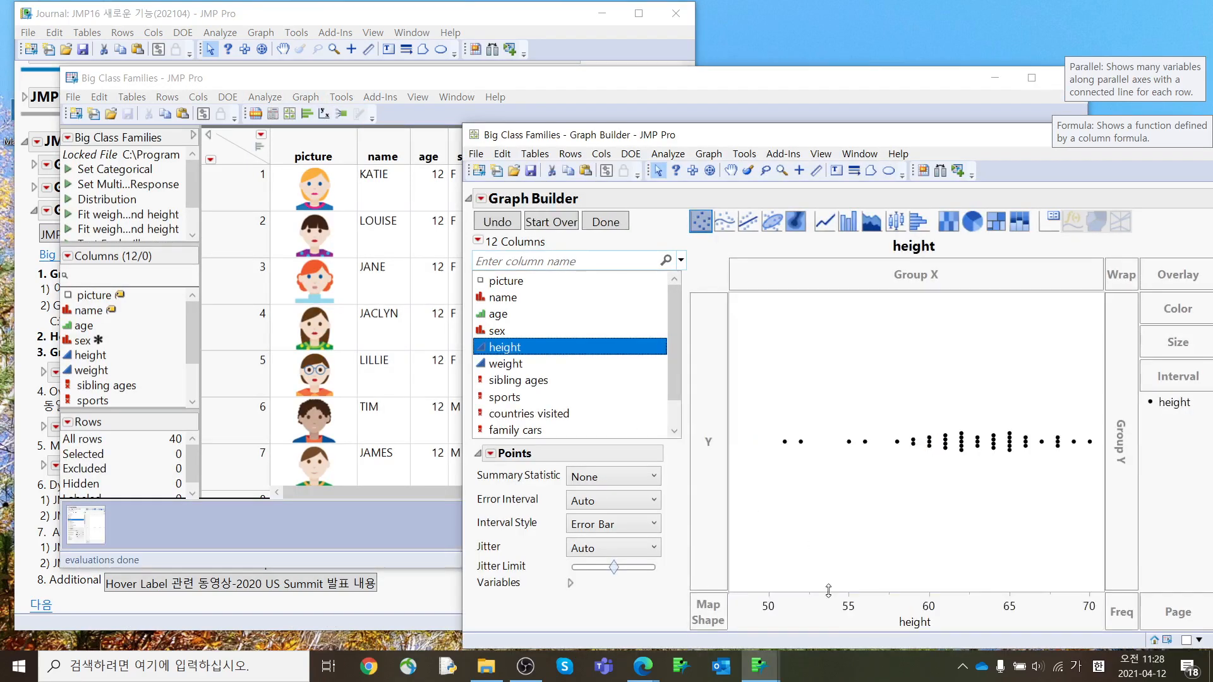
click(581, 368)
drag(686, 388, 710, 405)
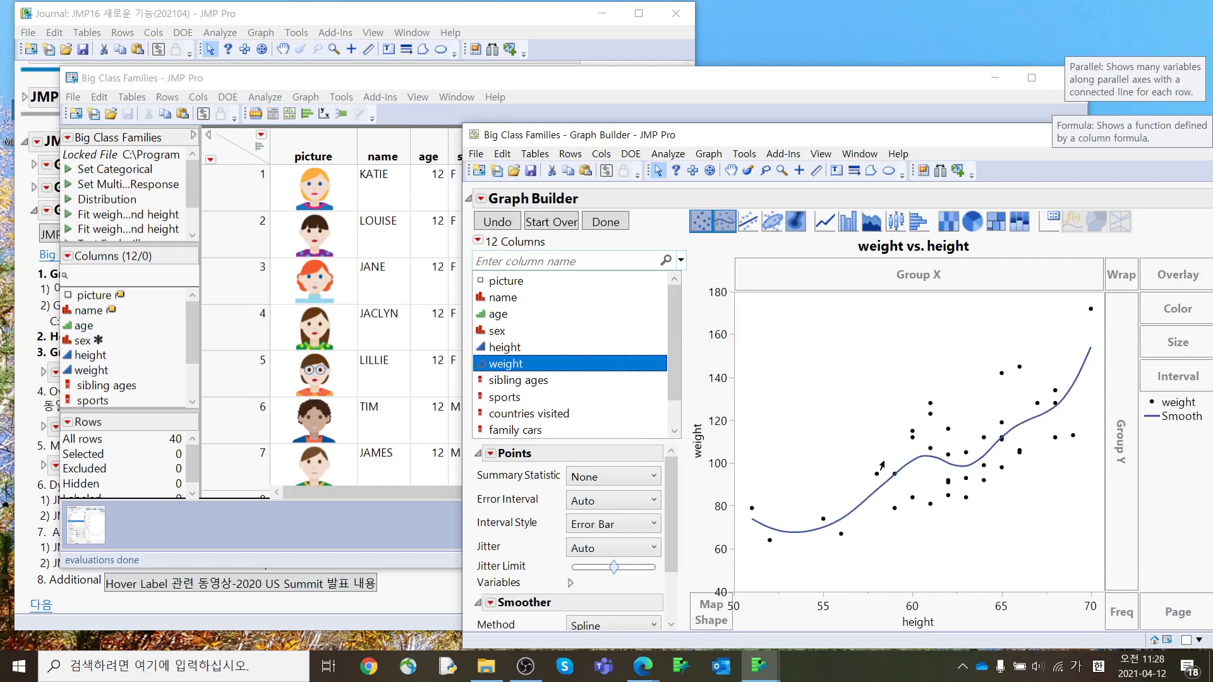
Pin the hover label of the point at height 58 and weight 95, and place it in the plot's upper-left corner
mouse_move(877, 477)
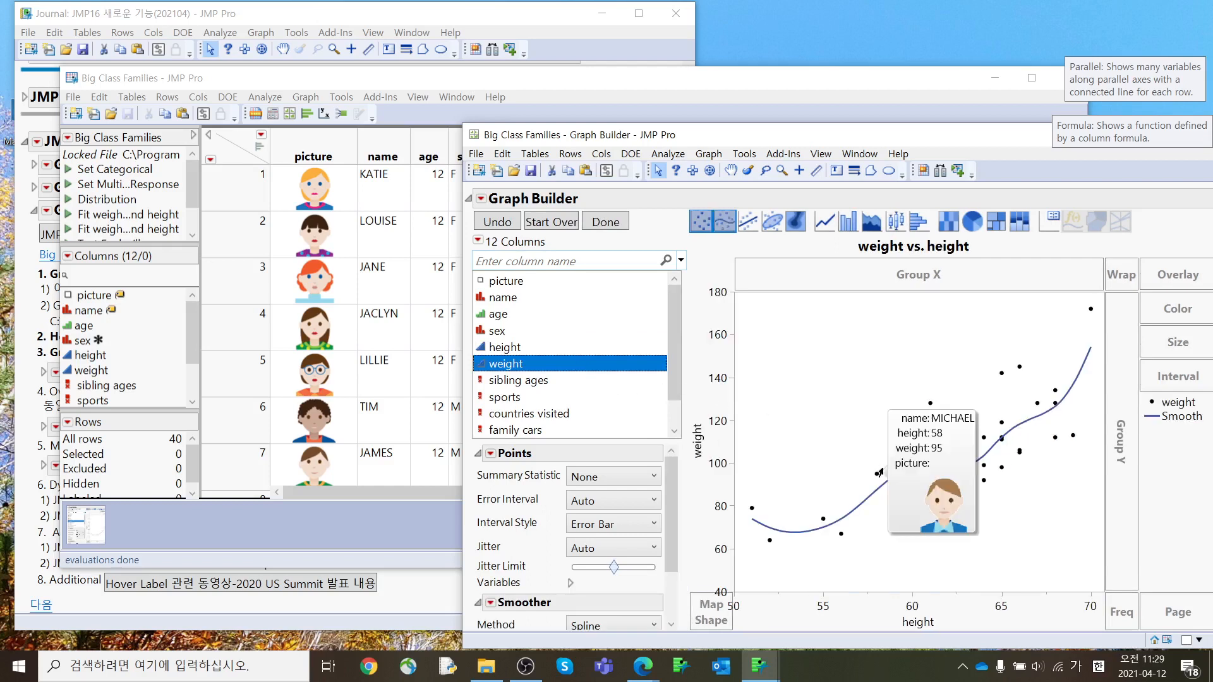
mouse_move(928, 427)
click(981, 420)
drag(966, 427, 829, 307)
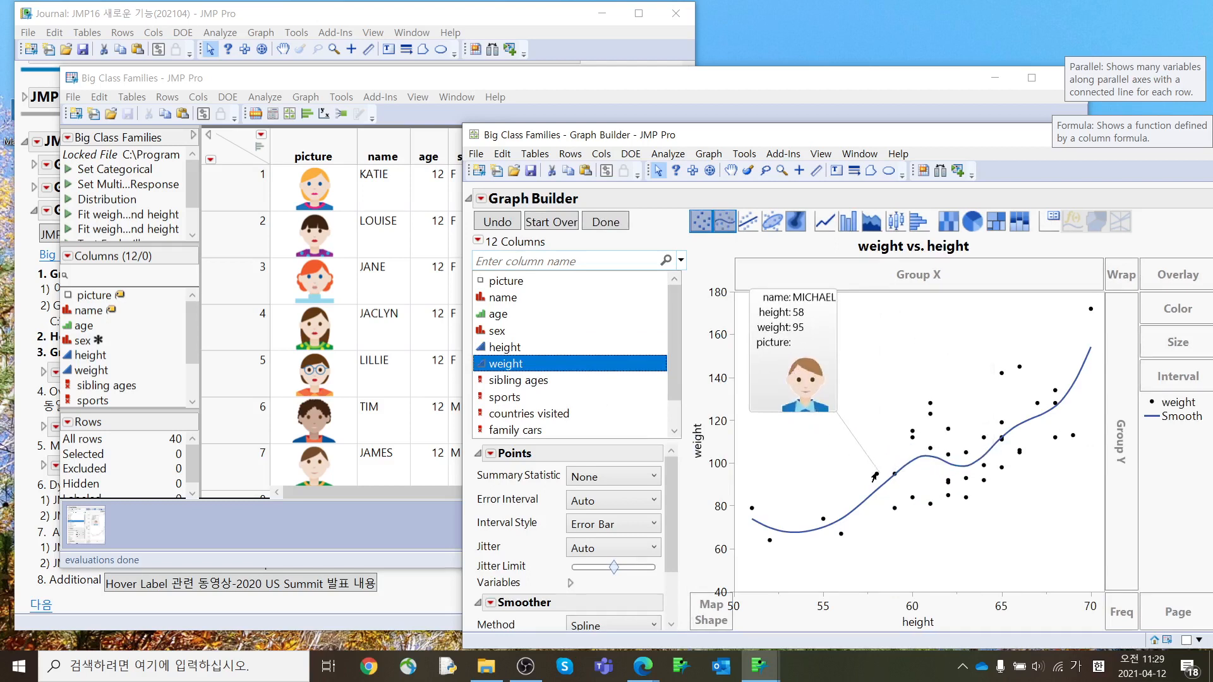
Look over the preset graphlets offered for the point's hover label, and move the graph window toward the screen's center
right_click(876, 476)
mouse_move(935, 579)
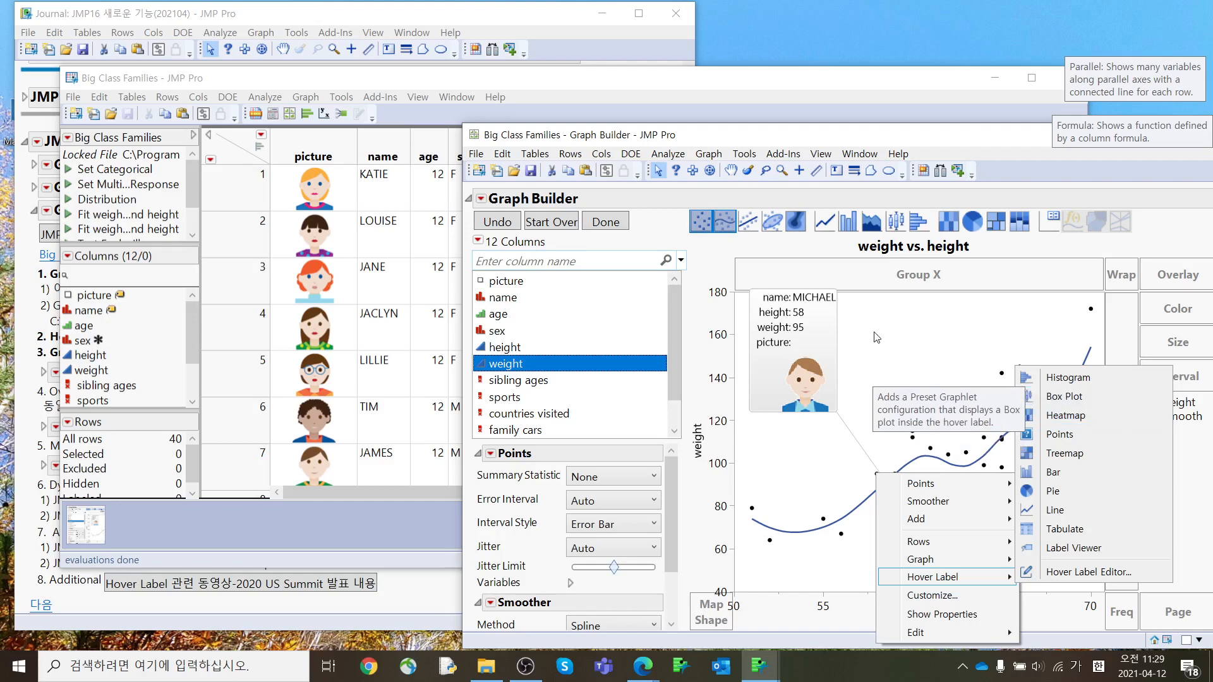
click(811, 140)
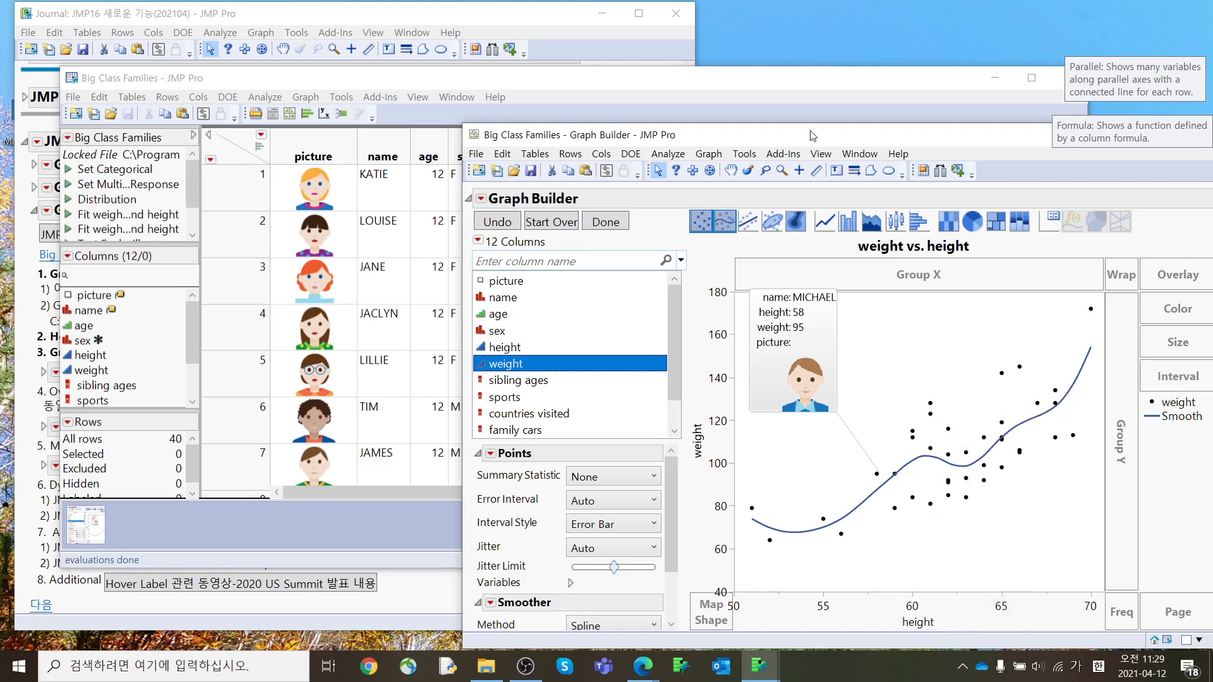
drag(814, 139, 674, 71)
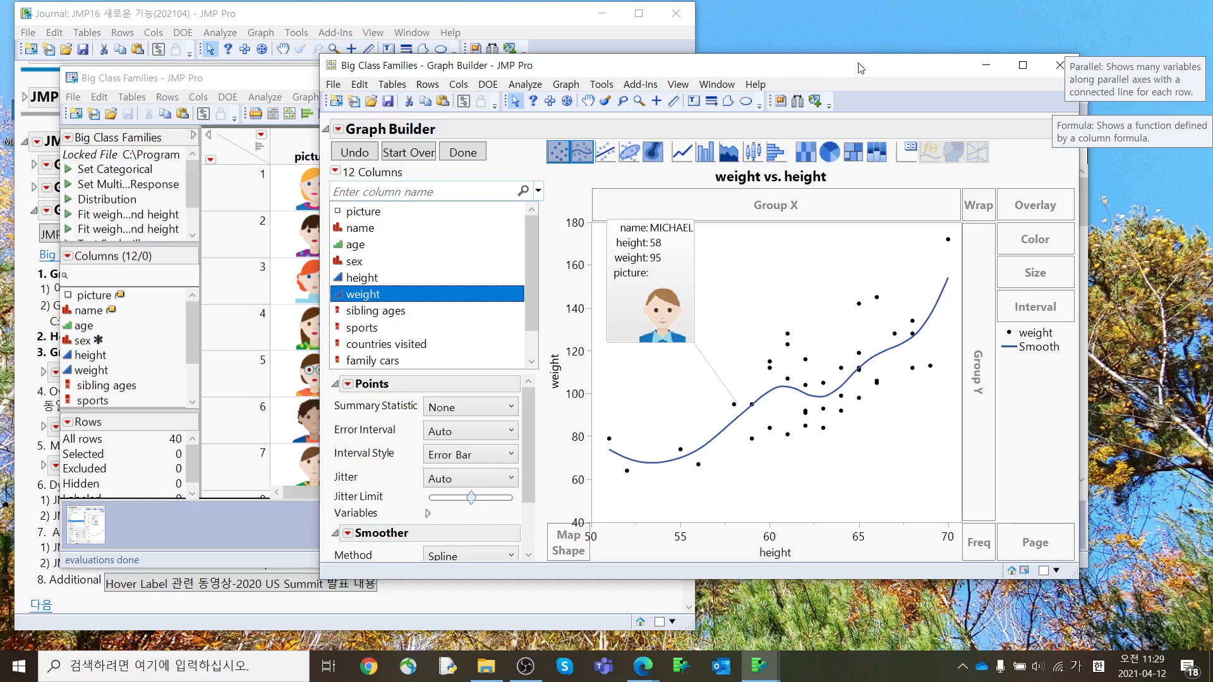
Close the Big Class Families graph and its data table
drag(858, 63, 752, 54)
click(970, 64)
drag(916, 77, 842, 74)
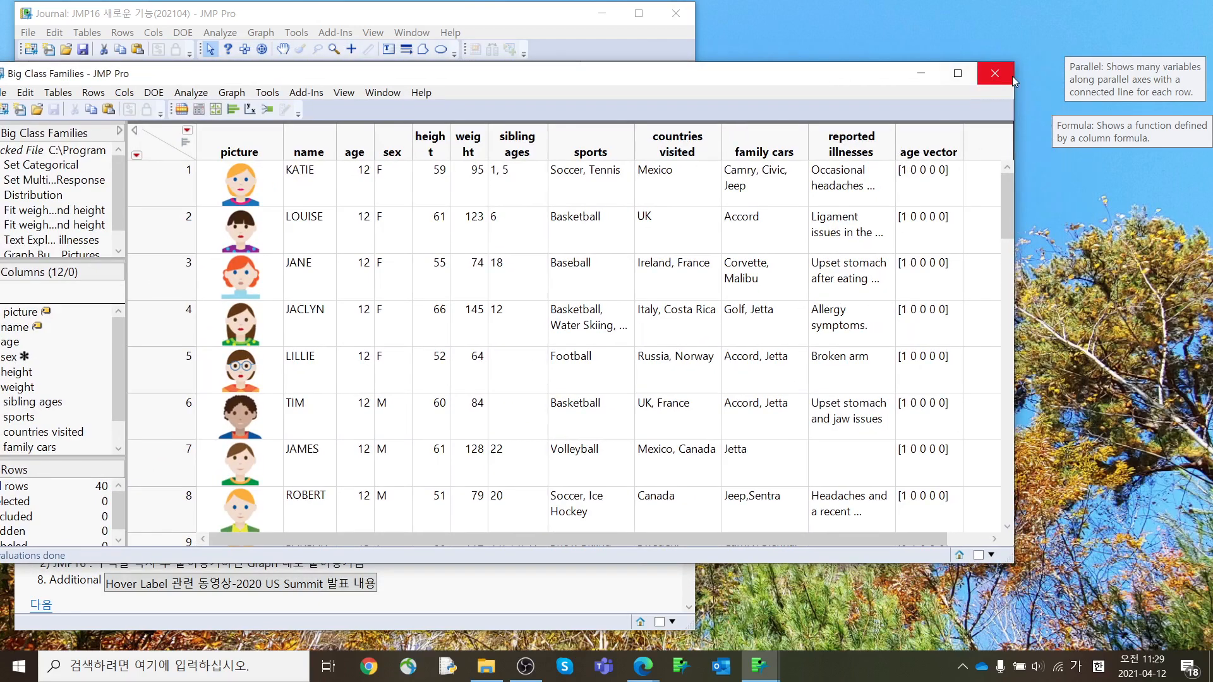
click(1010, 76)
mouse_move(554, 305)
mouse_down()
mouse_move(246, 220)
mouse_move(167, 536)
mouse_move(522, 387)
mouse_up()
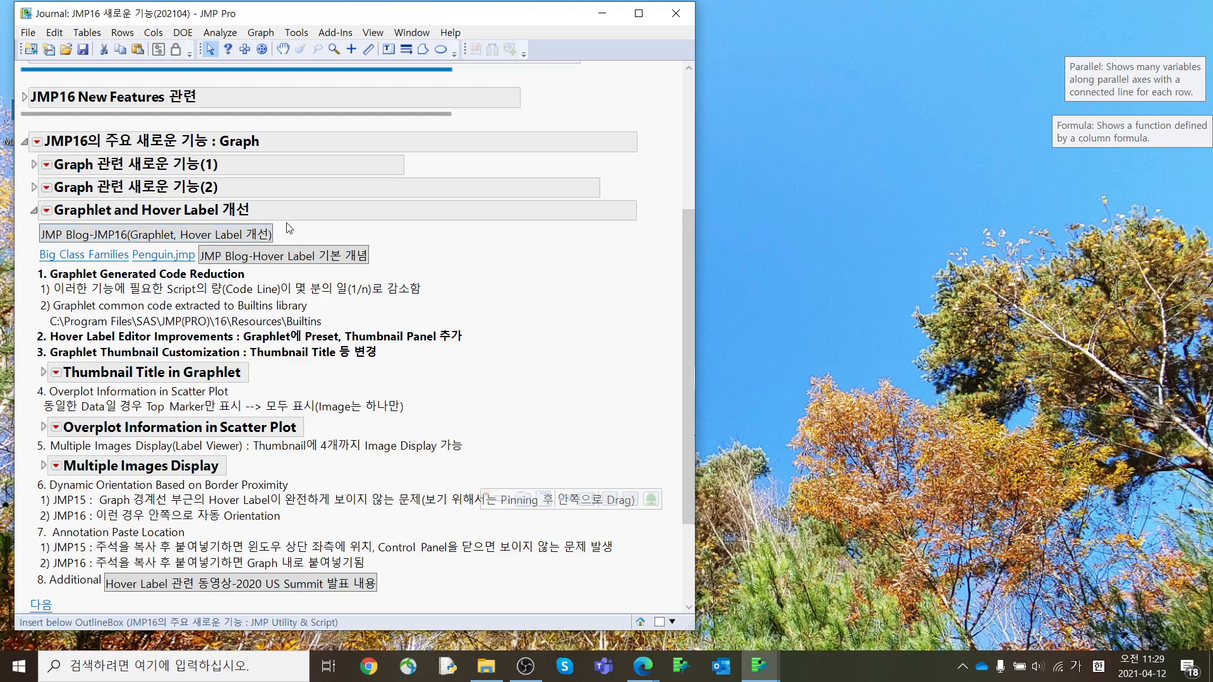
mouse_move(292, 227)
mouse_down()
mouse_move(182, 219)
mouse_move(209, 245)
mouse_move(326, 235)
mouse_move(276, 233)
mouse_up()
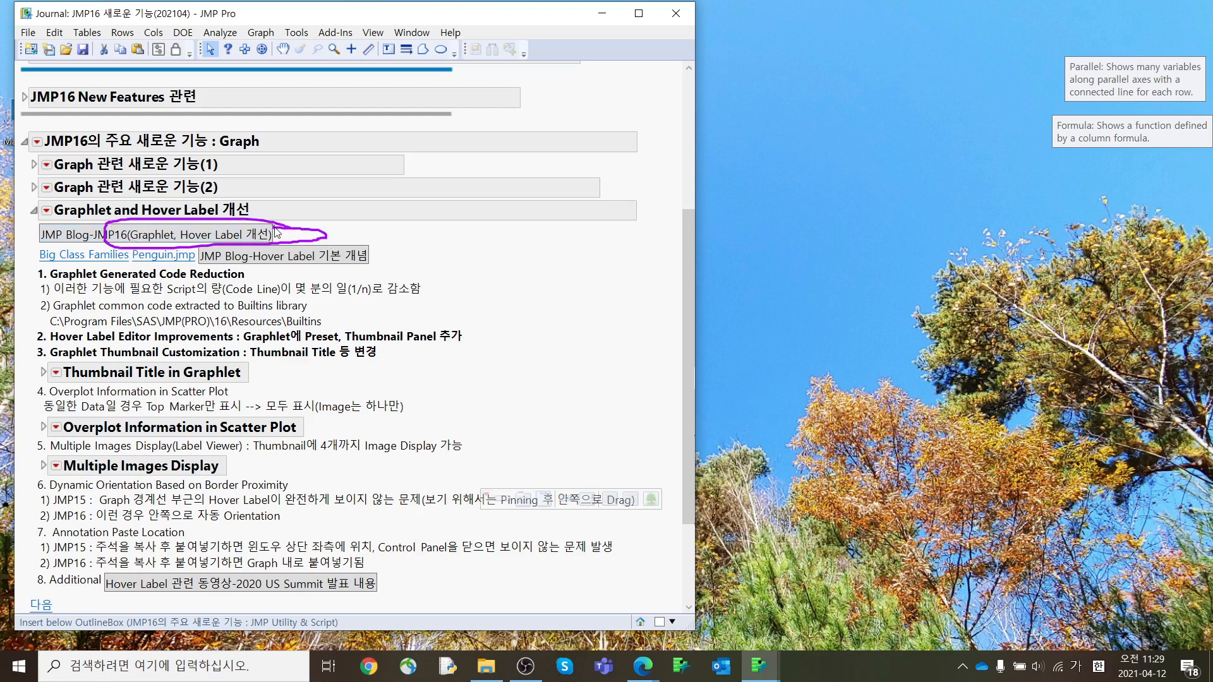
key(Escape)
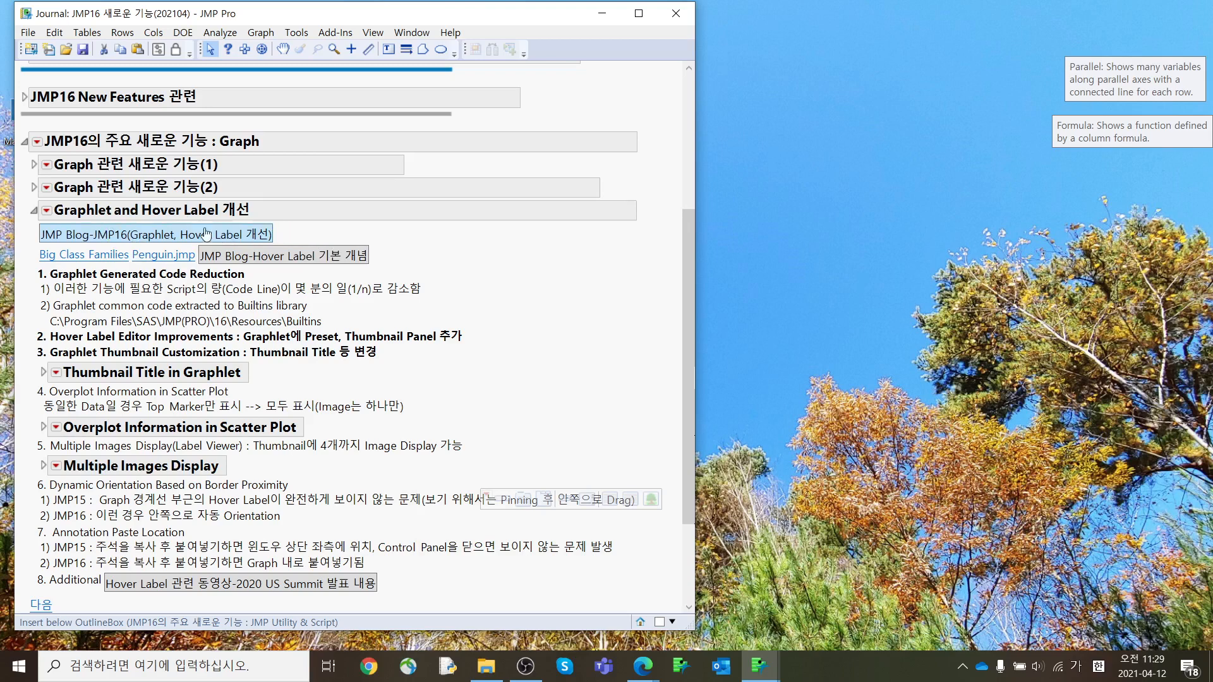
Collapse the journal's Graphlet and Hover Label section and the entire Graph section
click(35, 213)
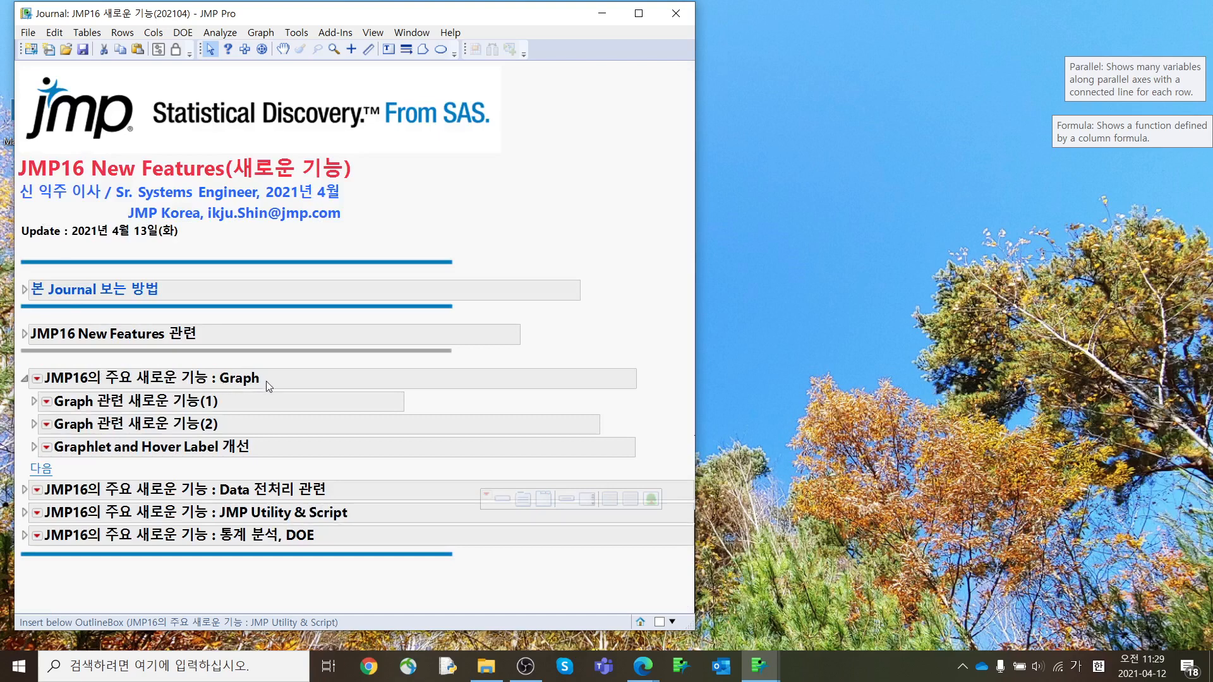
drag(267, 381, 200, 363)
click(28, 381)
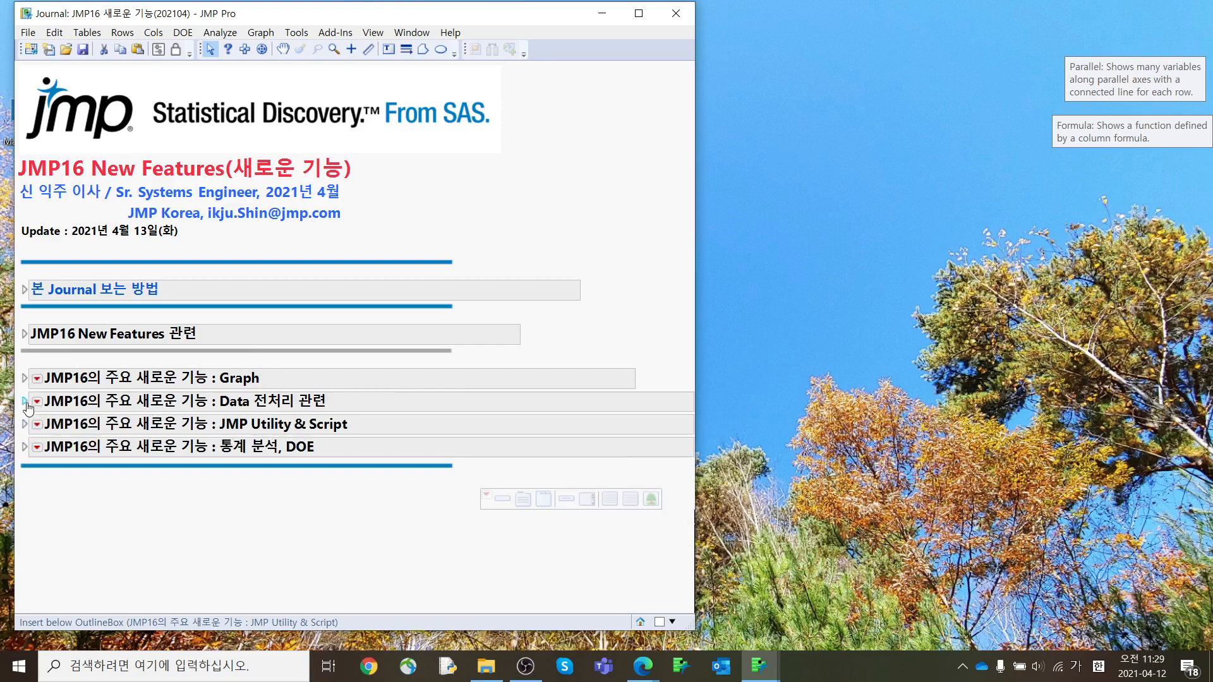
Expand the journal's Data 전처리 관련 section and collapse its Binning subsection
click(25, 402)
scroll(180, 464, down, 3)
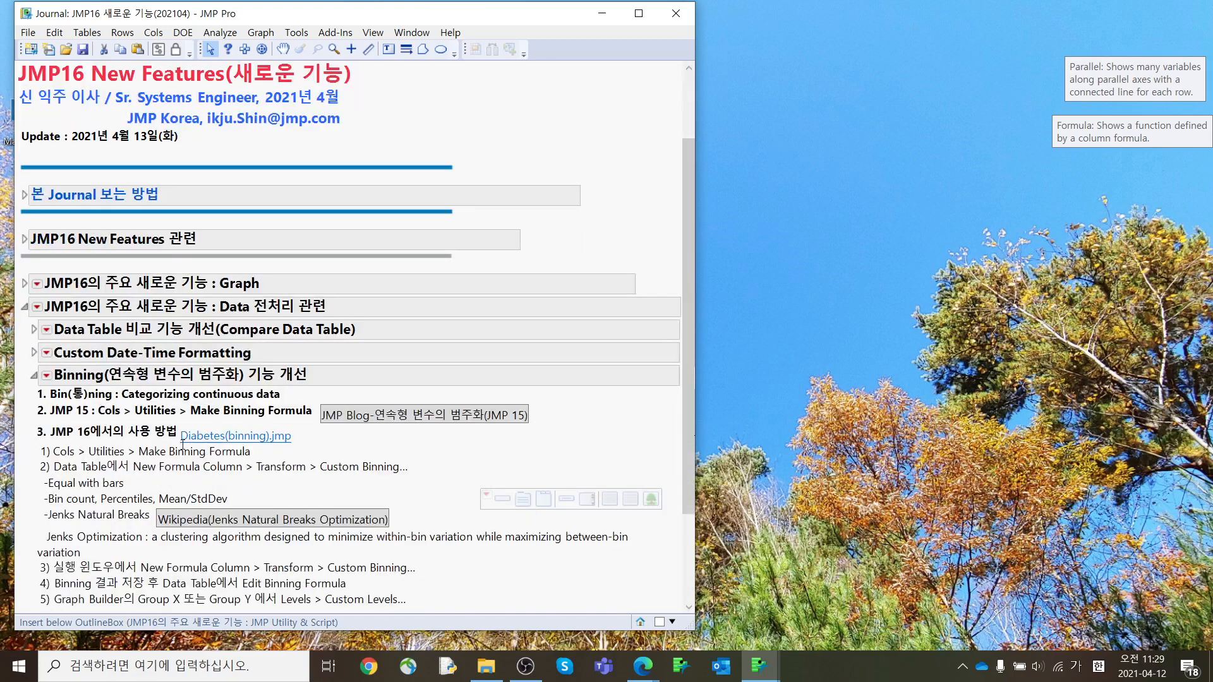
click(34, 375)
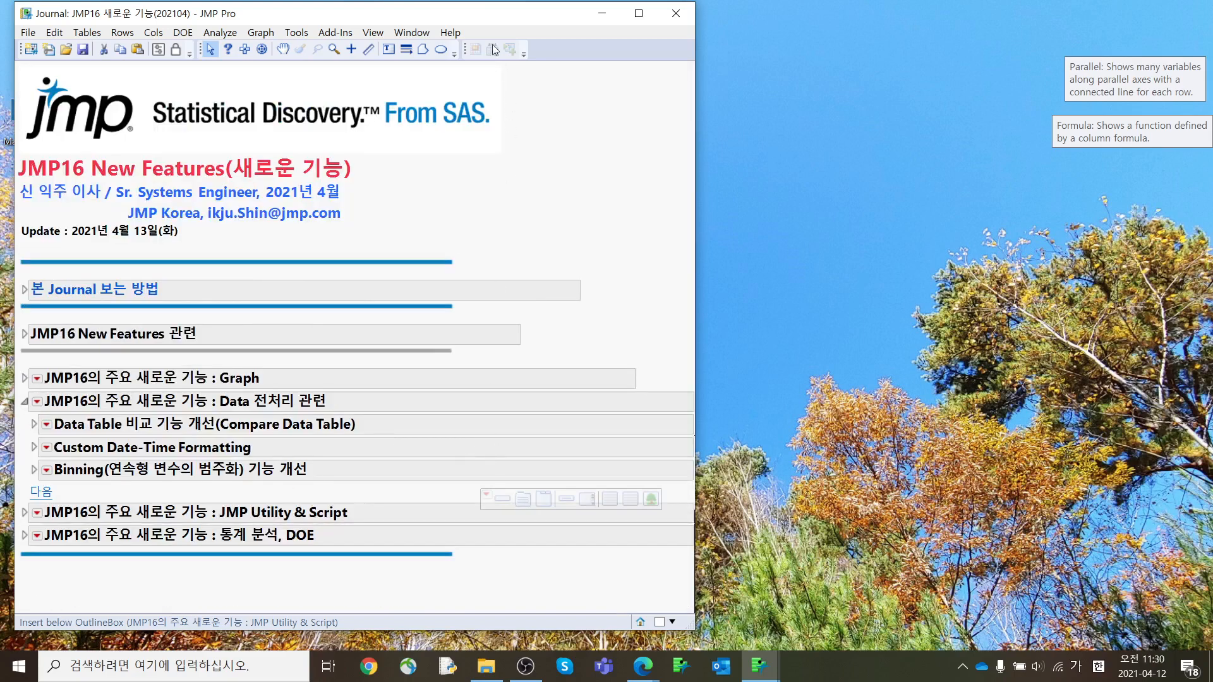
Shift the journal window slightly and expand the Compare Data Table subsection to its Data Table 비교 example
drag(494, 16, 513, 12)
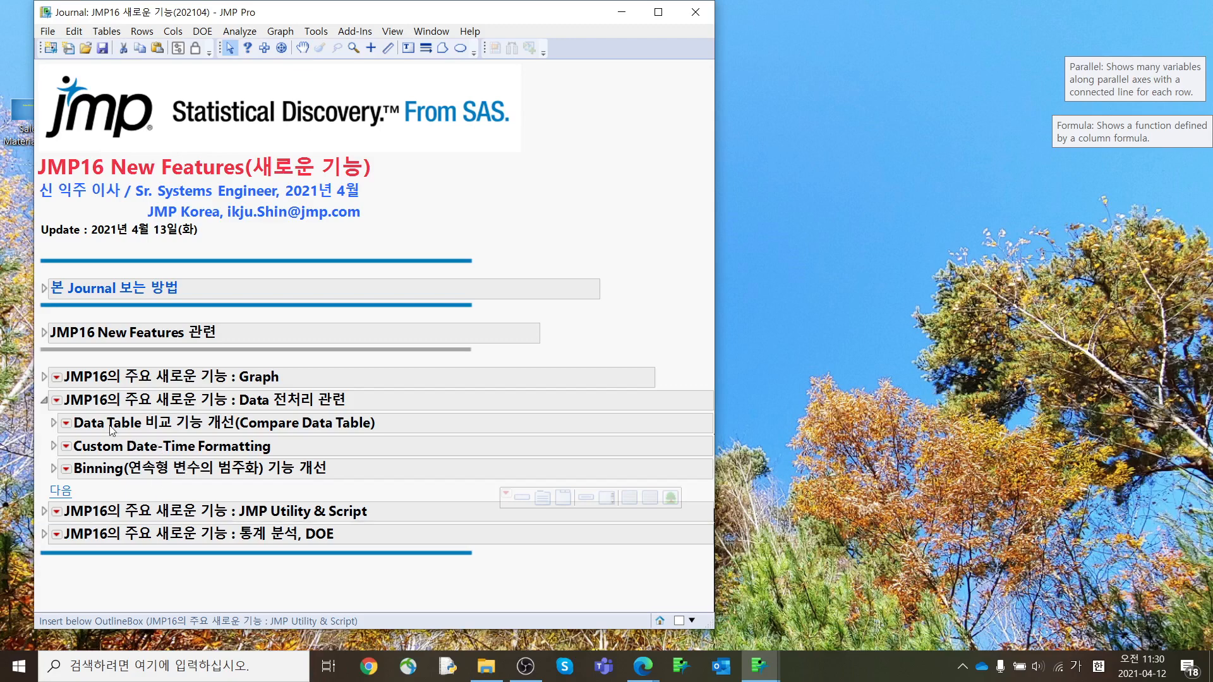
click(53, 423)
scroll(221, 524, down, 1)
scroll(220, 524, down, 3)
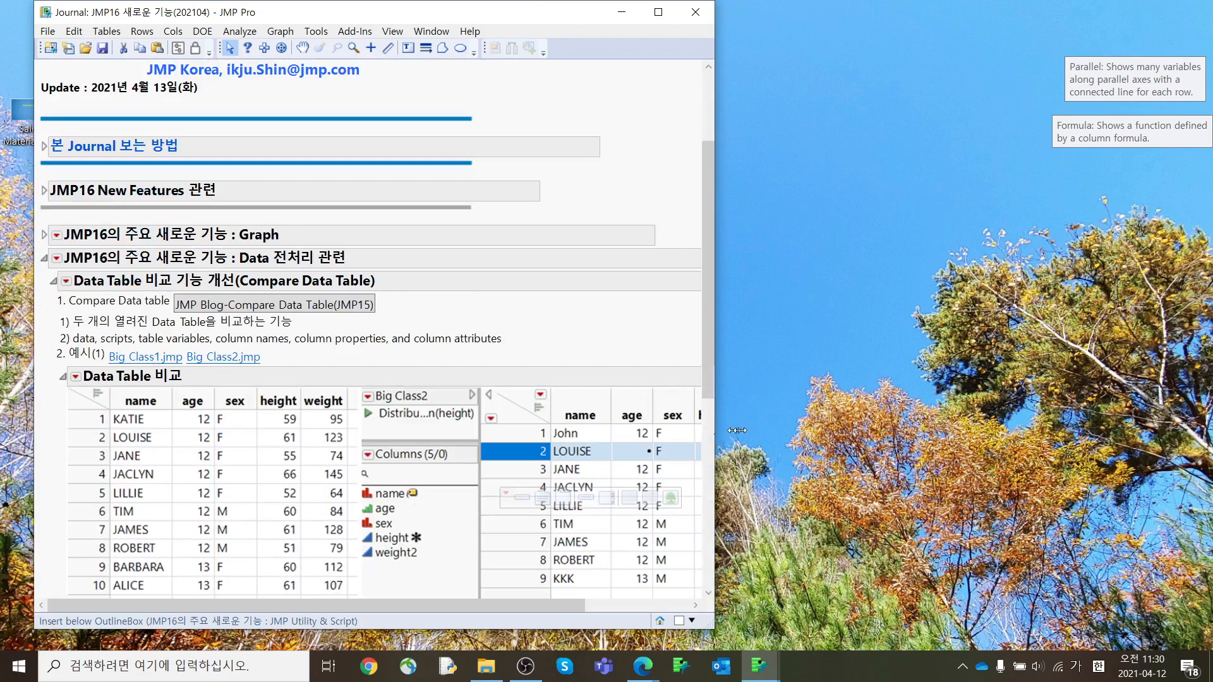
Widen the journal window to fit both example tables and locate the Compare Data Tables command
drag(714, 427, 1059, 427)
scroll(627, 520, down, 3)
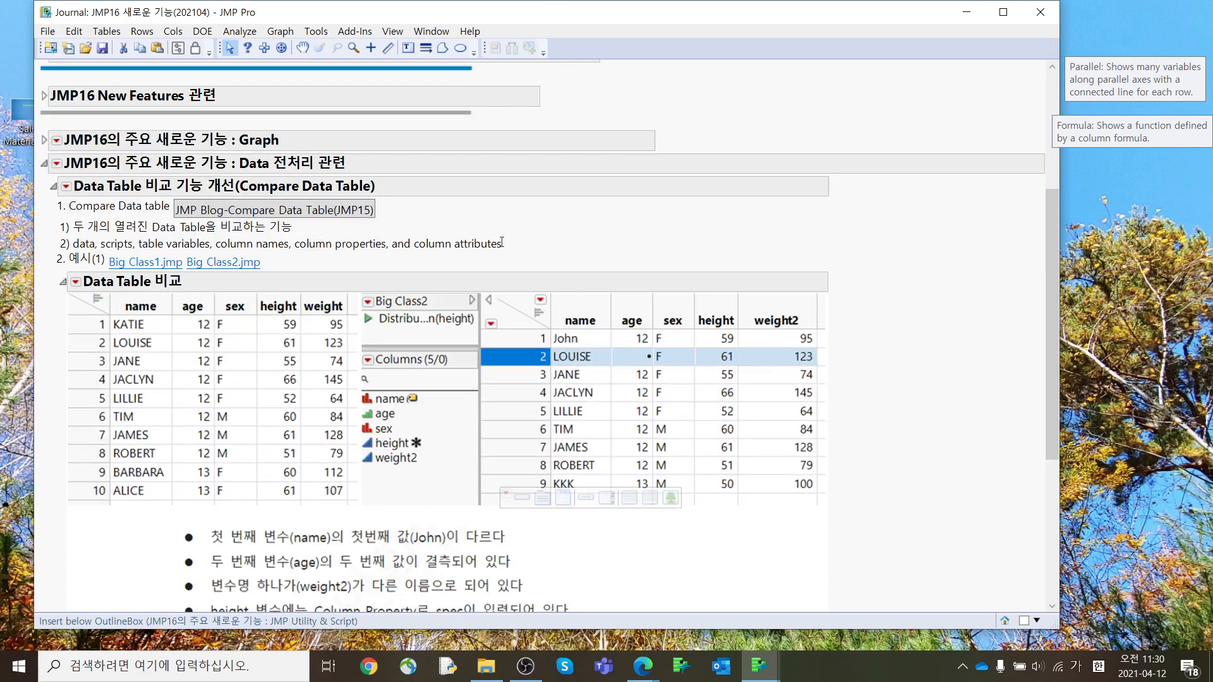
click(113, 35)
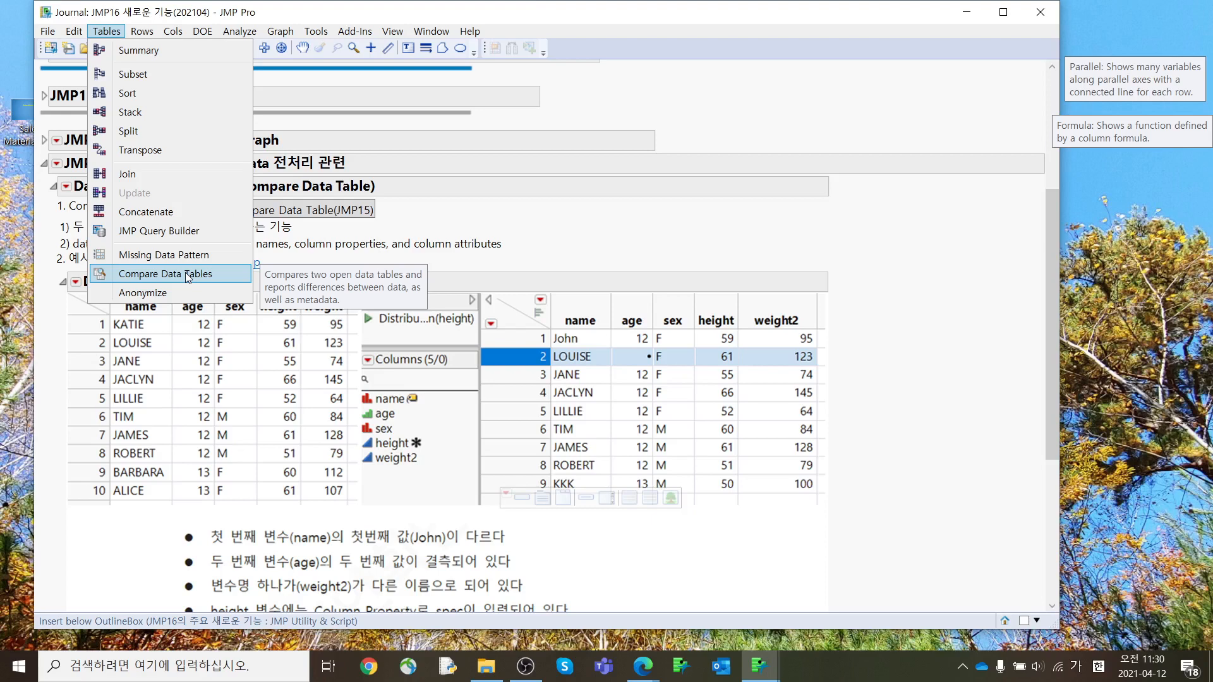
click(639, 217)
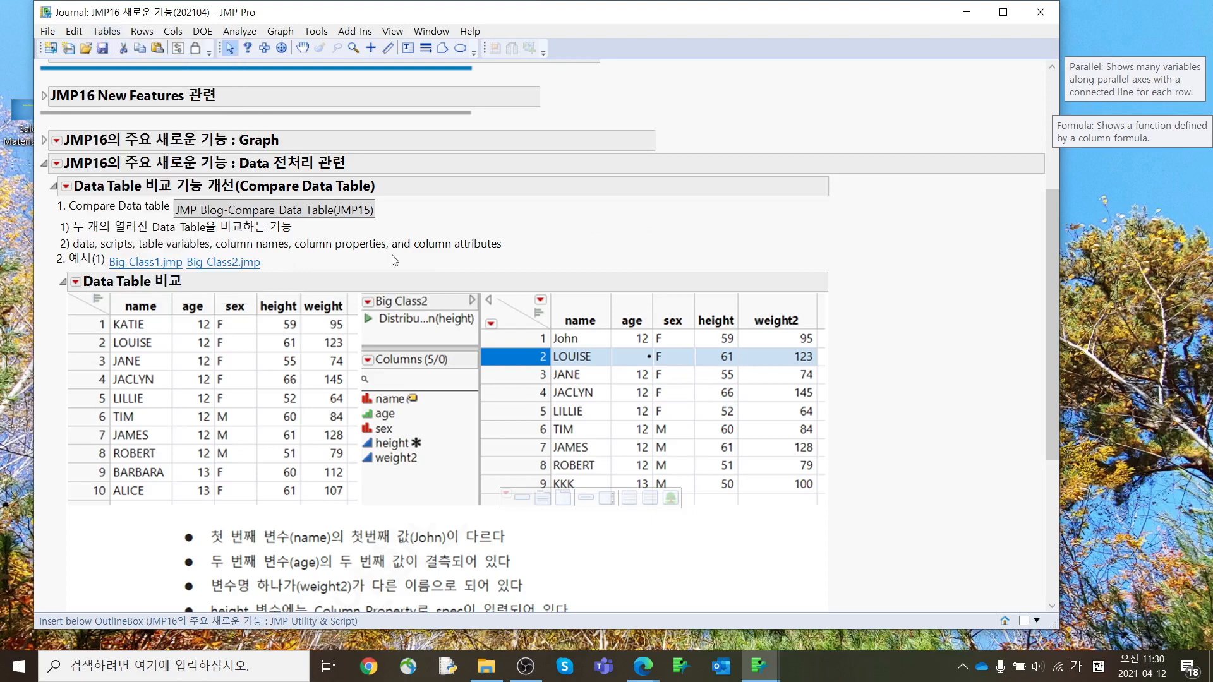
Open the Big Class1.jmp and Big Class2.jmp example tables from the journal and arrange them side by side
click(166, 273)
drag(399, 149, 780, 52)
click(245, 268)
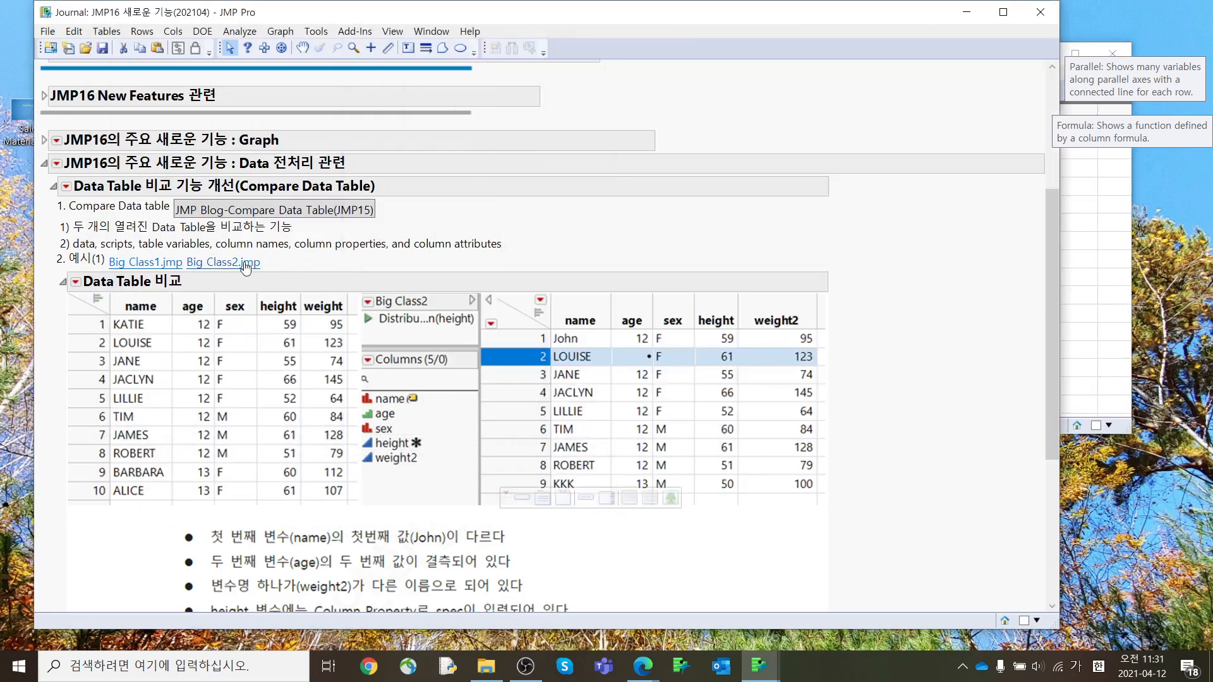
drag(794, 166, 214, 127)
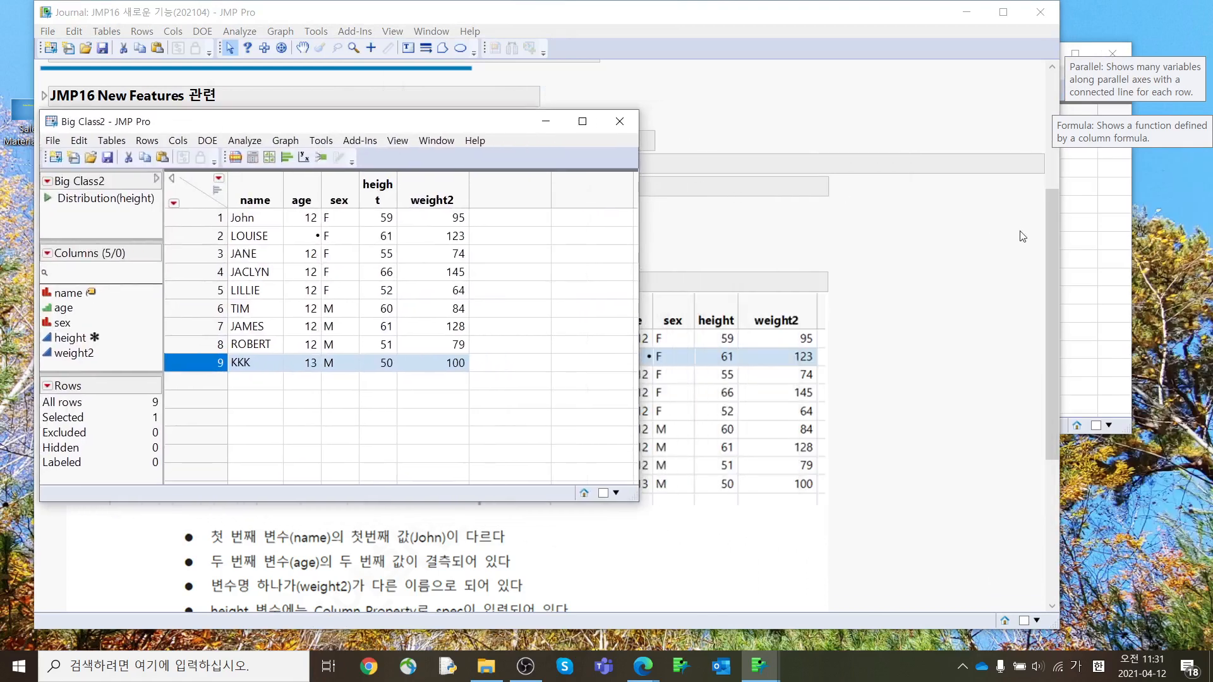
click(1071, 250)
drag(674, 60, 625, 124)
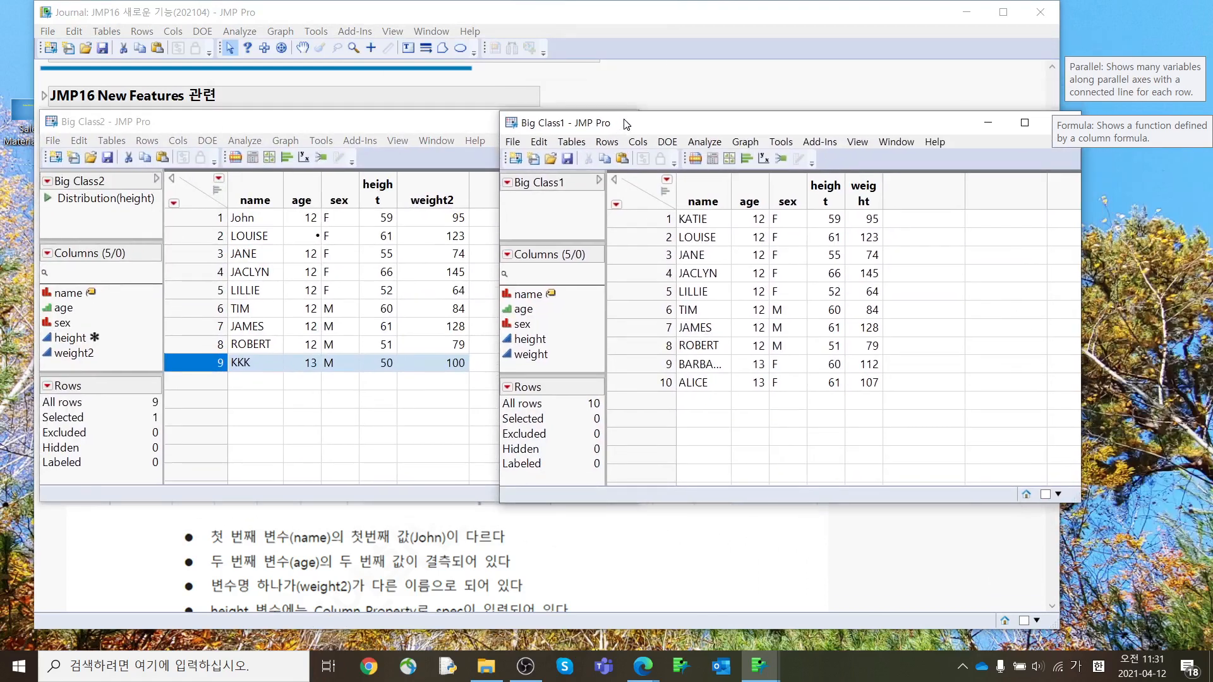
Start Compare Data Tables from Big Class1 and choose Big Class2 as the table to compare with
click(572, 142)
click(612, 385)
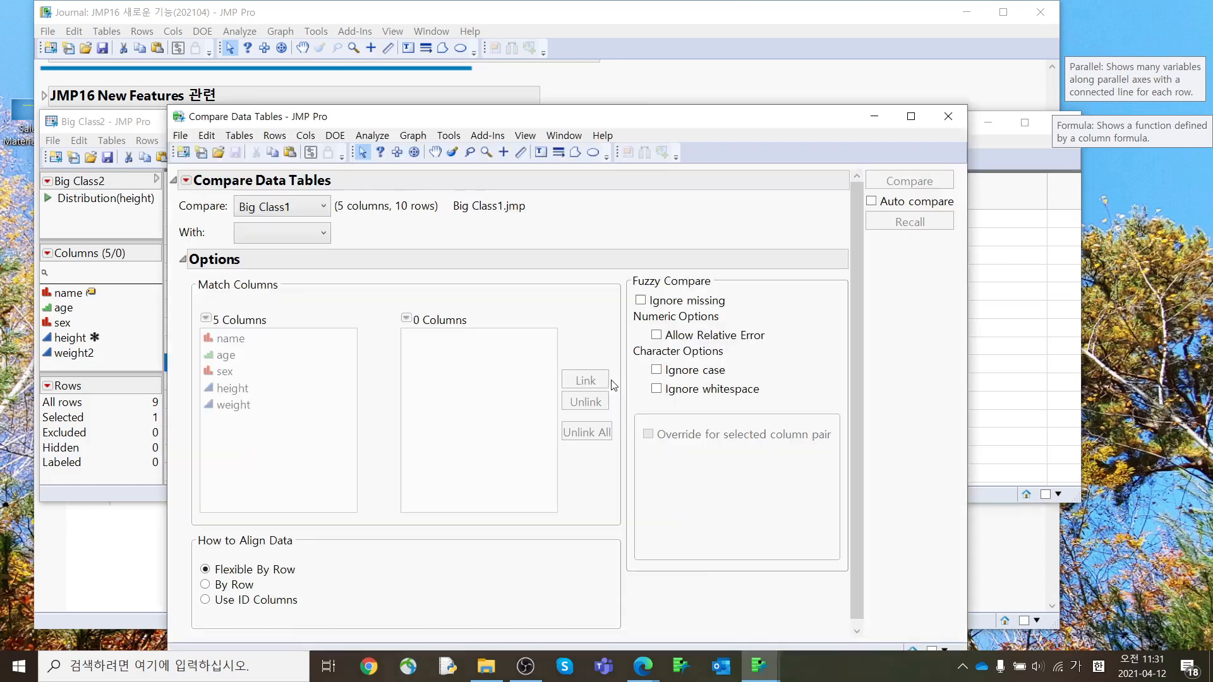
click(315, 237)
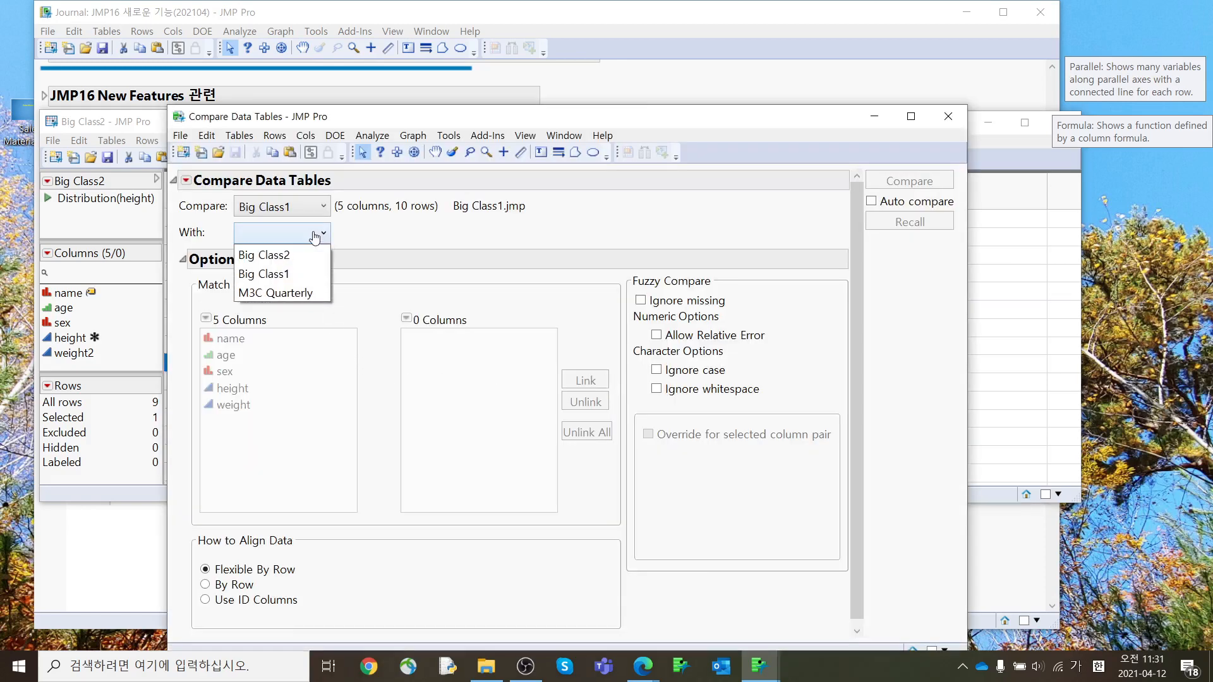
click(315, 257)
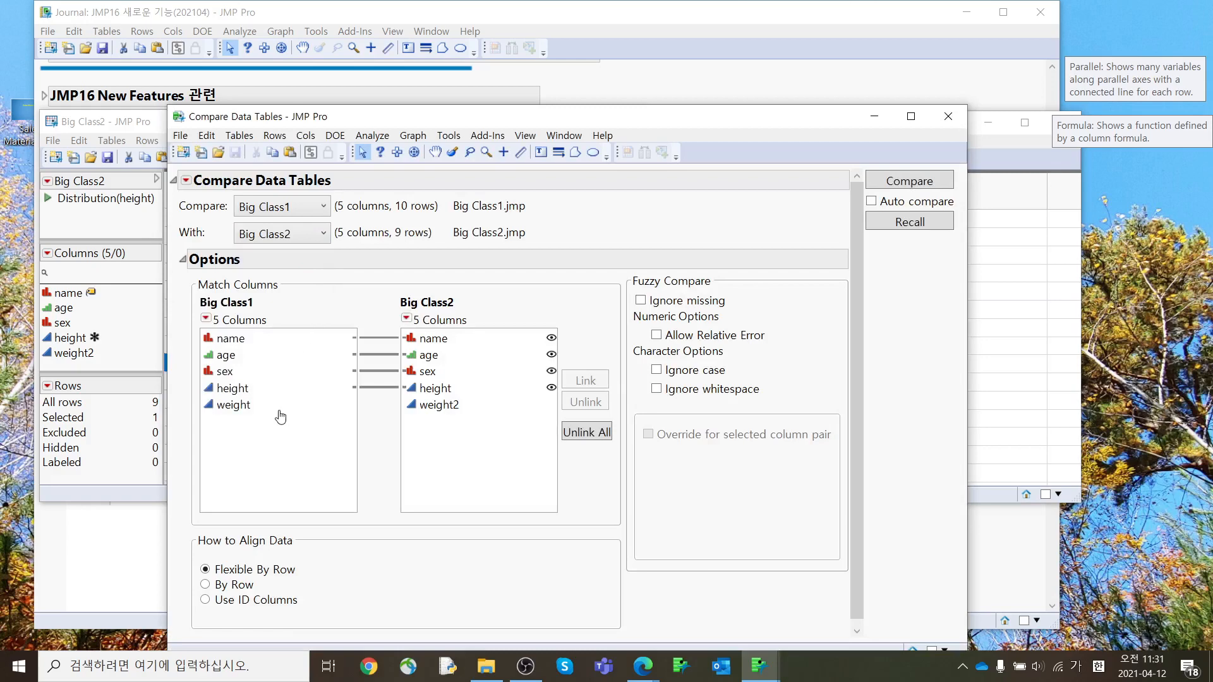
Link the weight column to weight2 and run the table comparison
click(282, 409)
click(457, 407)
click(586, 380)
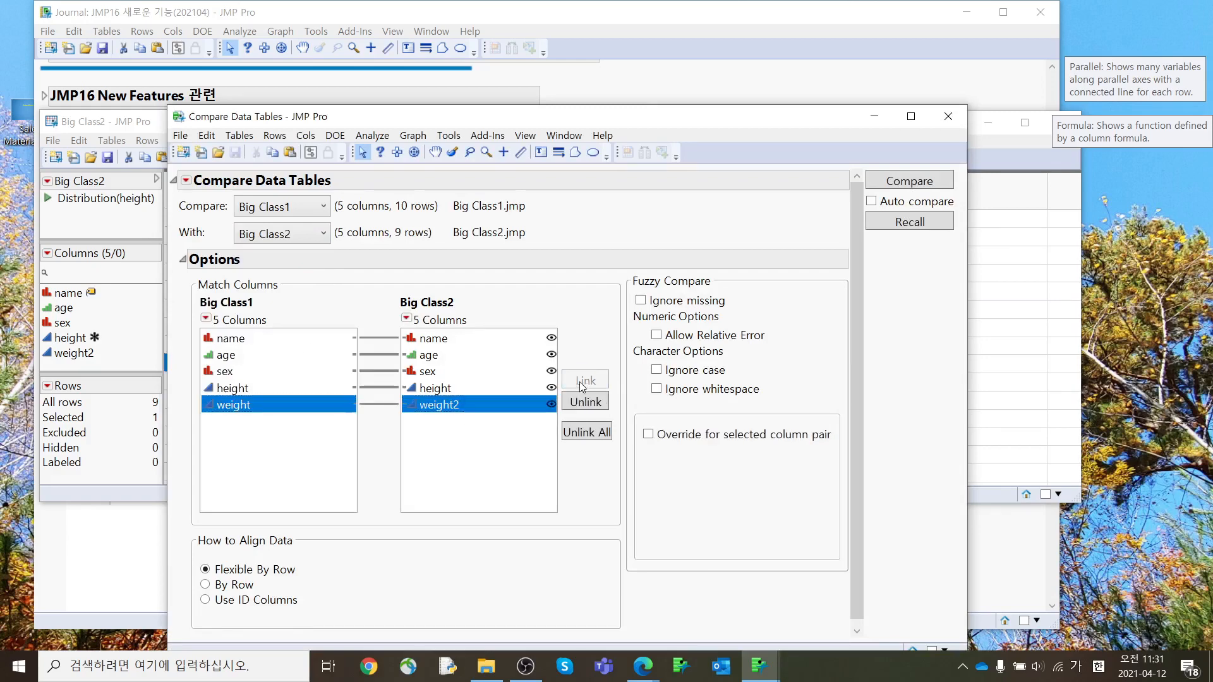
drag(616, 124, 631, 63)
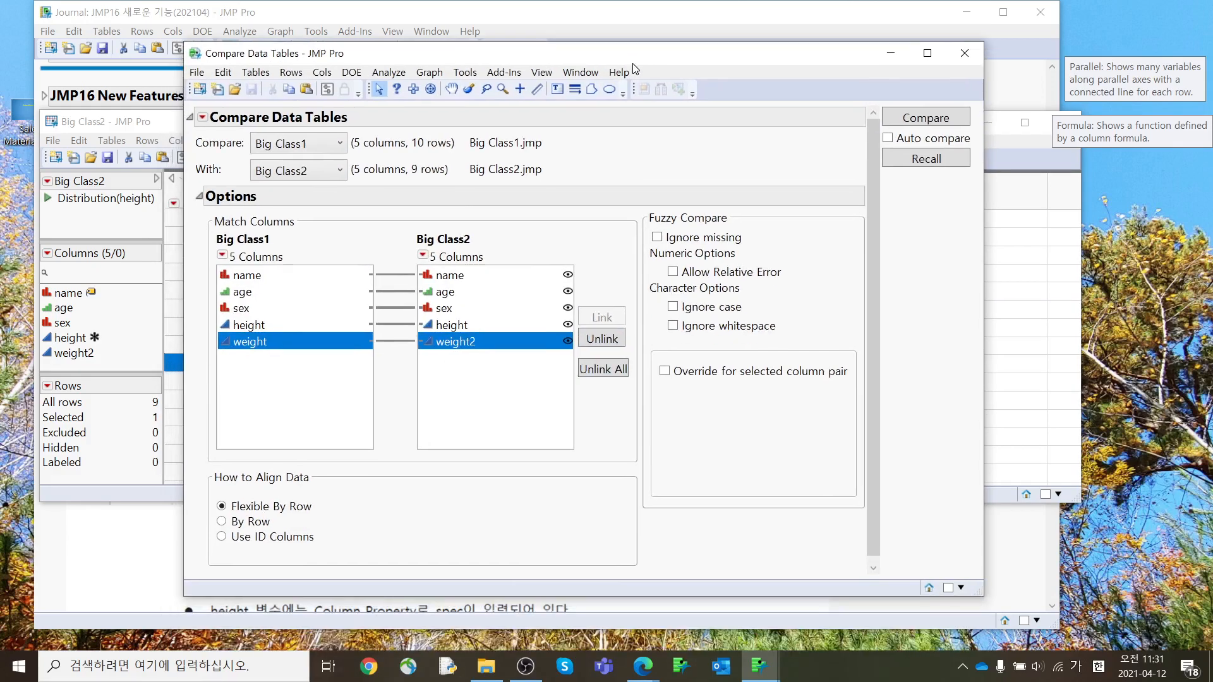
click(910, 121)
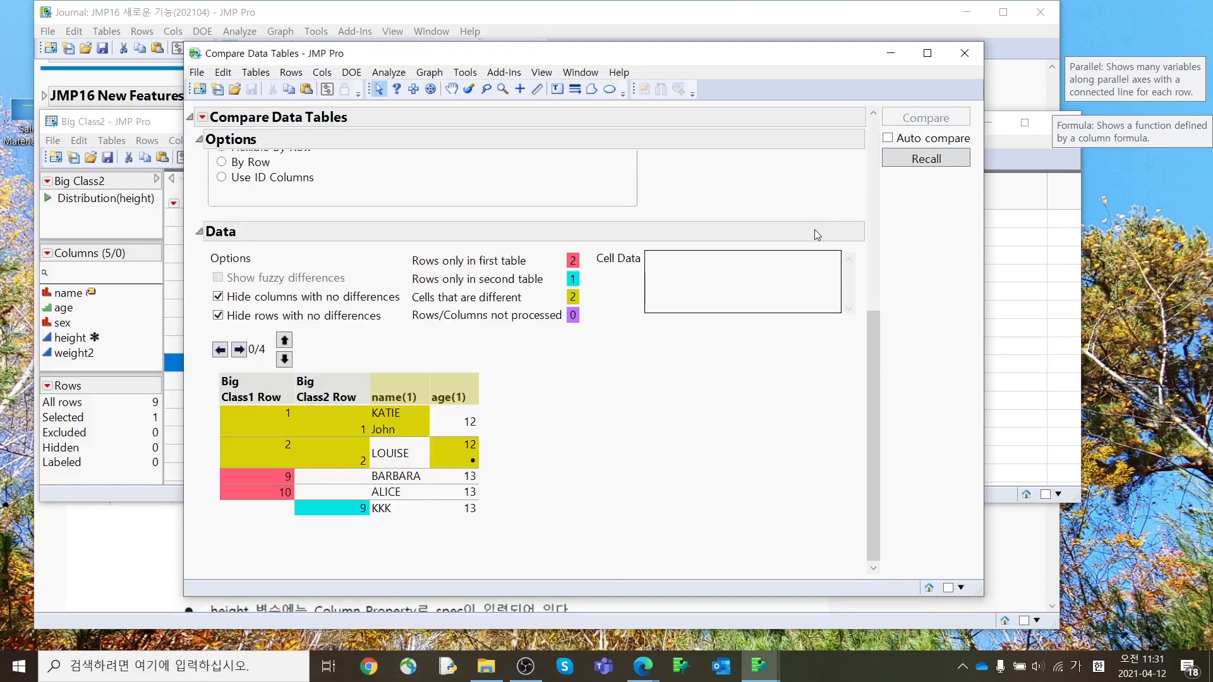
Go through the first three differences in the comparison's Data report
click(240, 351)
click(239, 351)
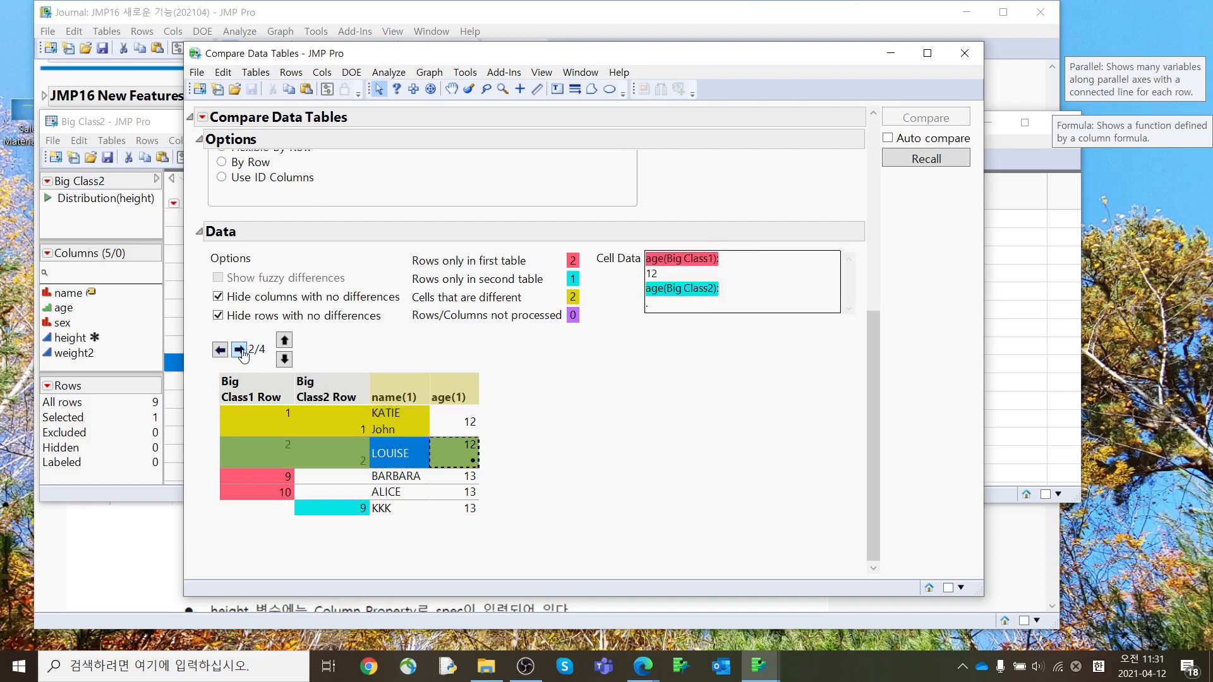
click(240, 351)
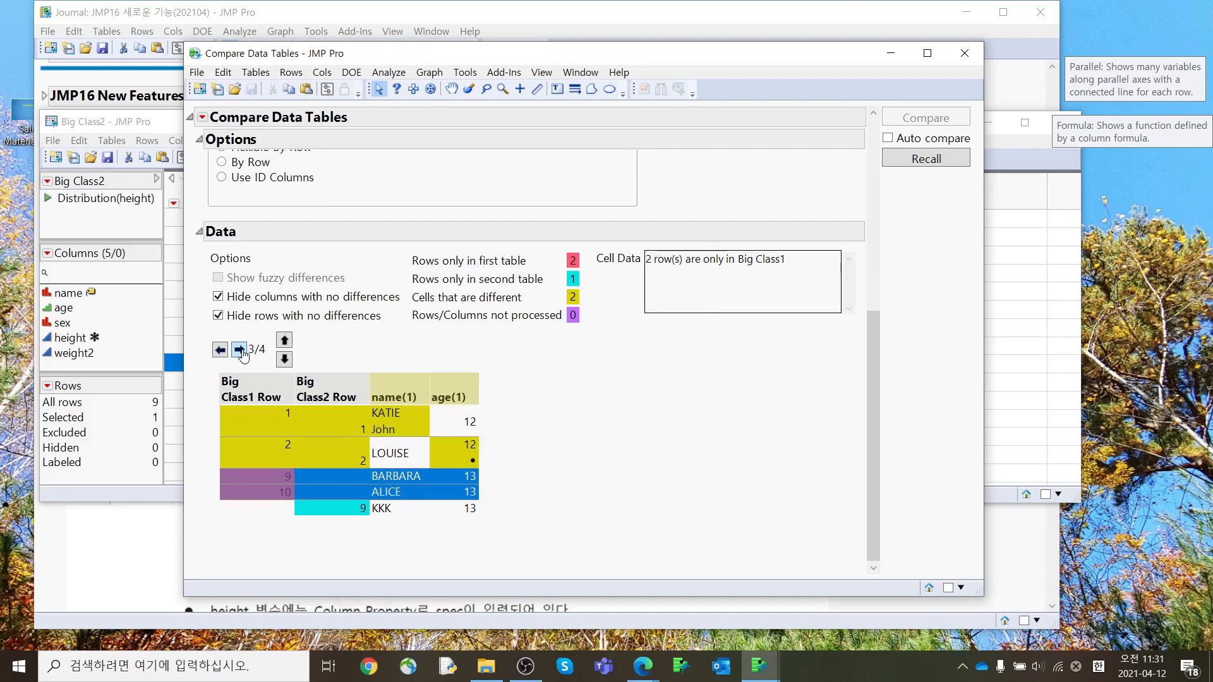
Close the comparison report and both Big Class tables without saving changes
click(966, 54)
click(780, 146)
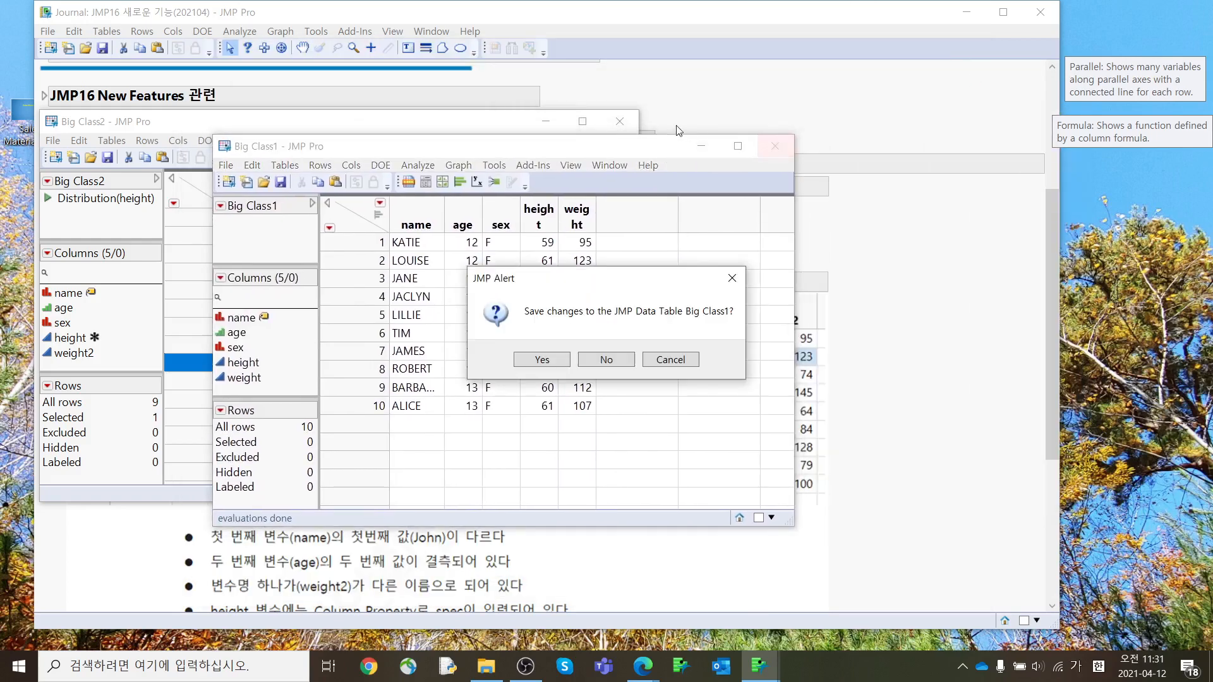
click(604, 355)
click(620, 121)
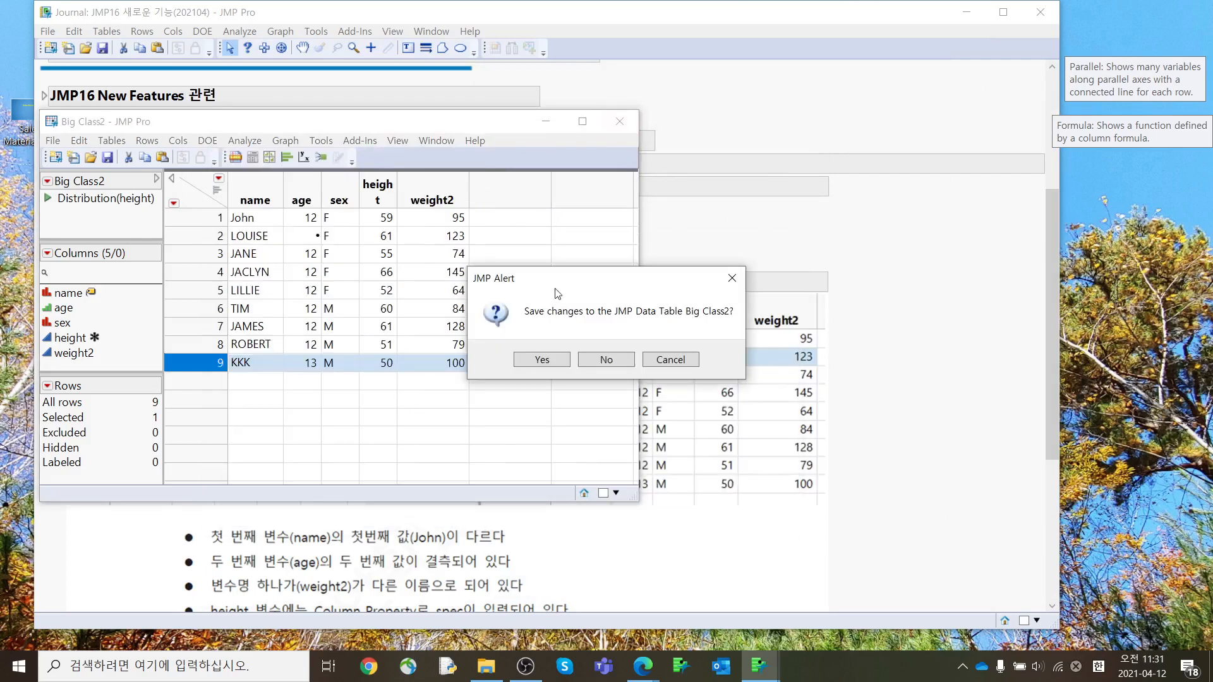
click(601, 361)
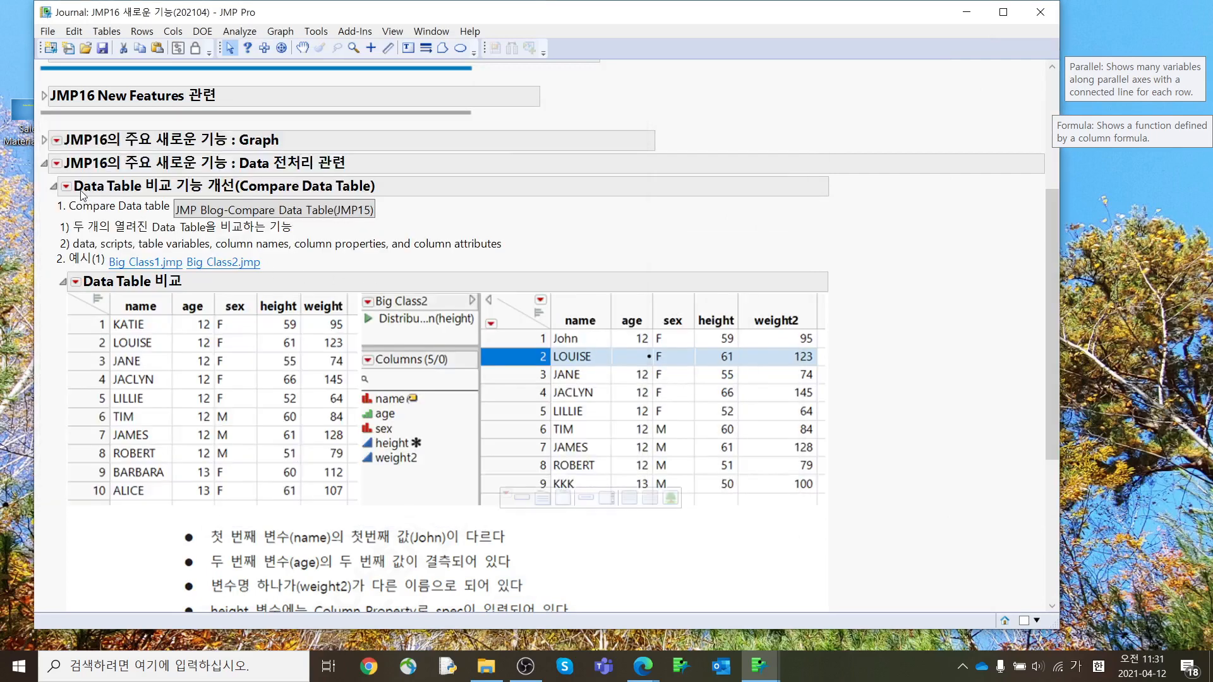
Collapse the journal's Compare Data Table subsection and expand Custom Date-Time Formatting to present its overview
click(54, 186)
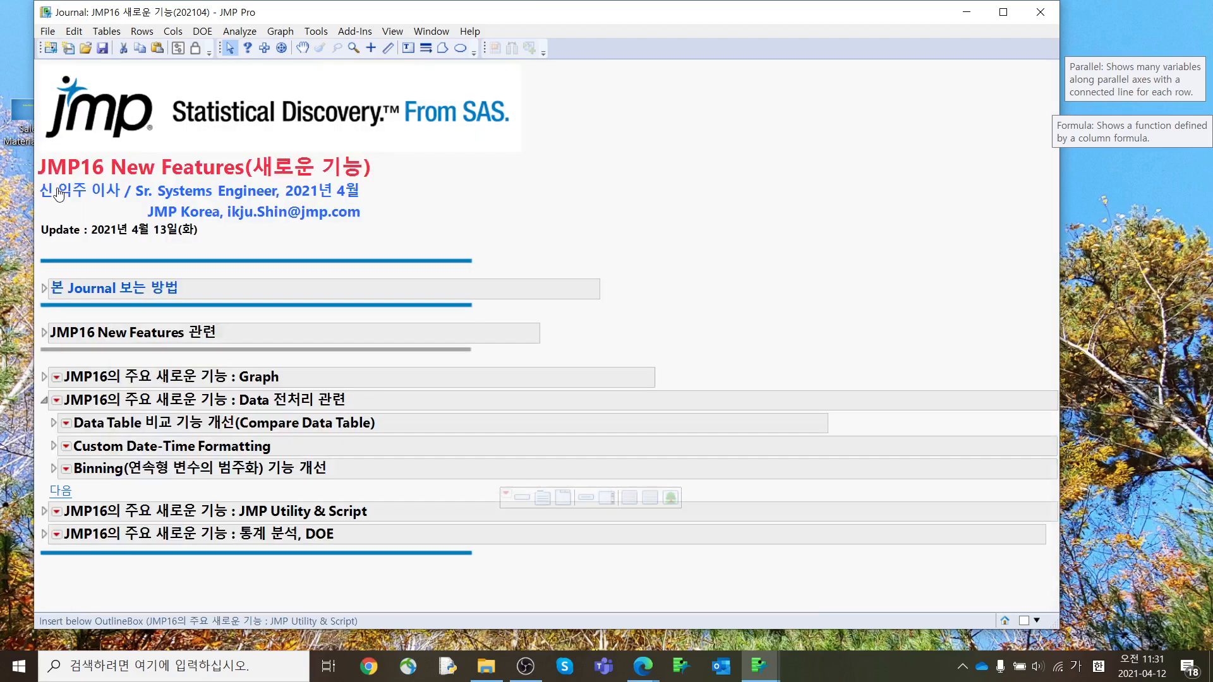
click(53, 446)
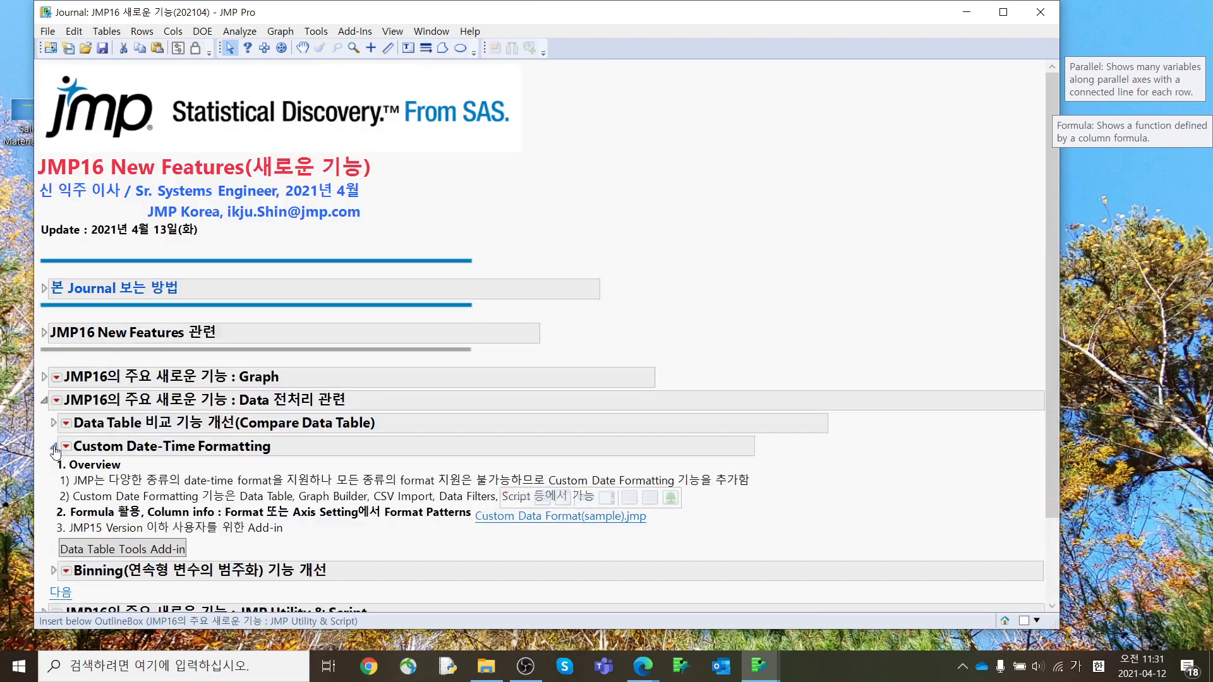
scroll(290, 465, down, 2)
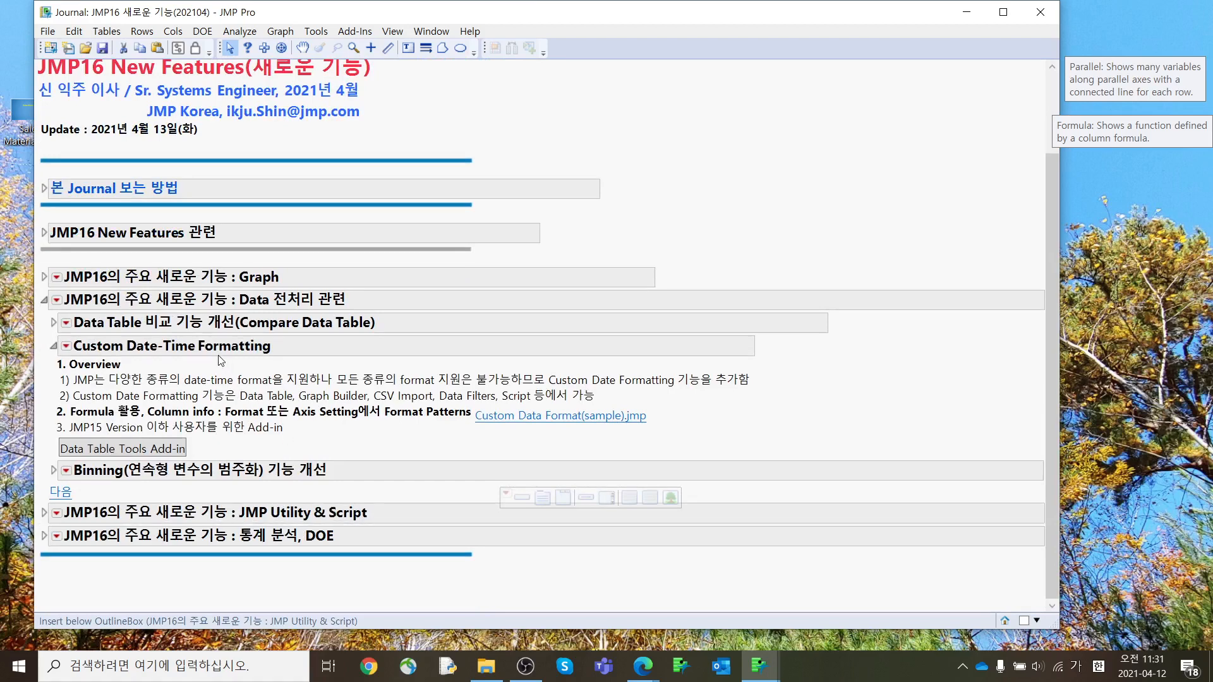
click(246, 381)
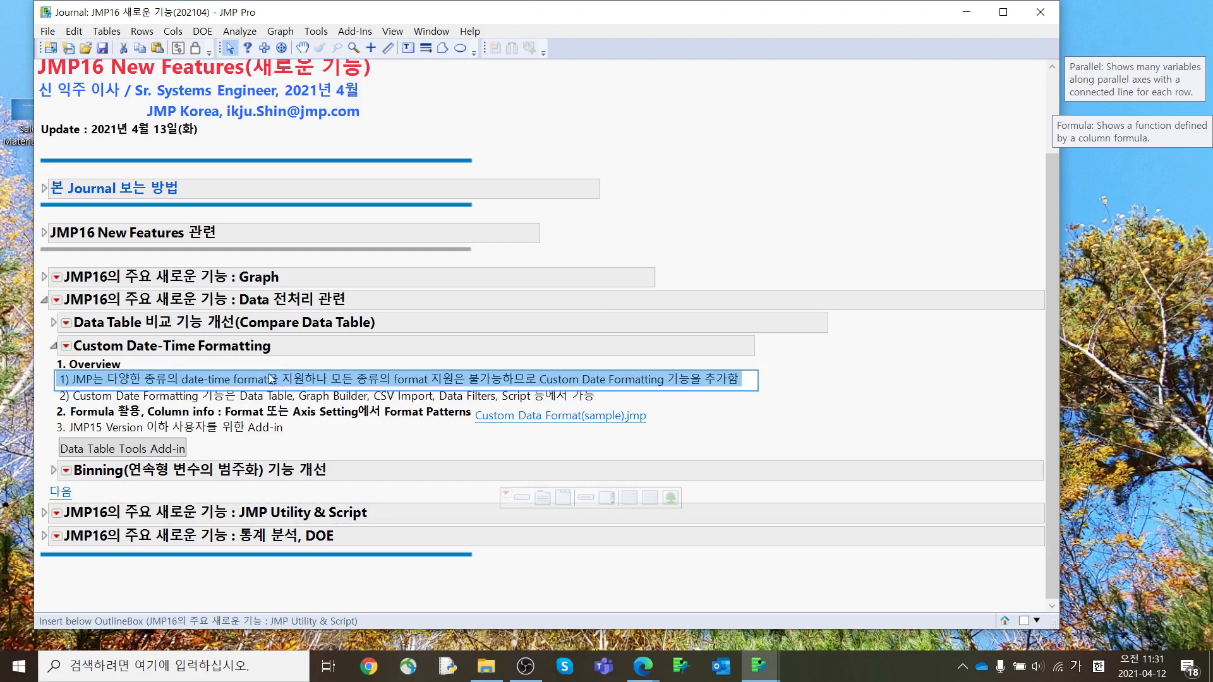
click(334, 370)
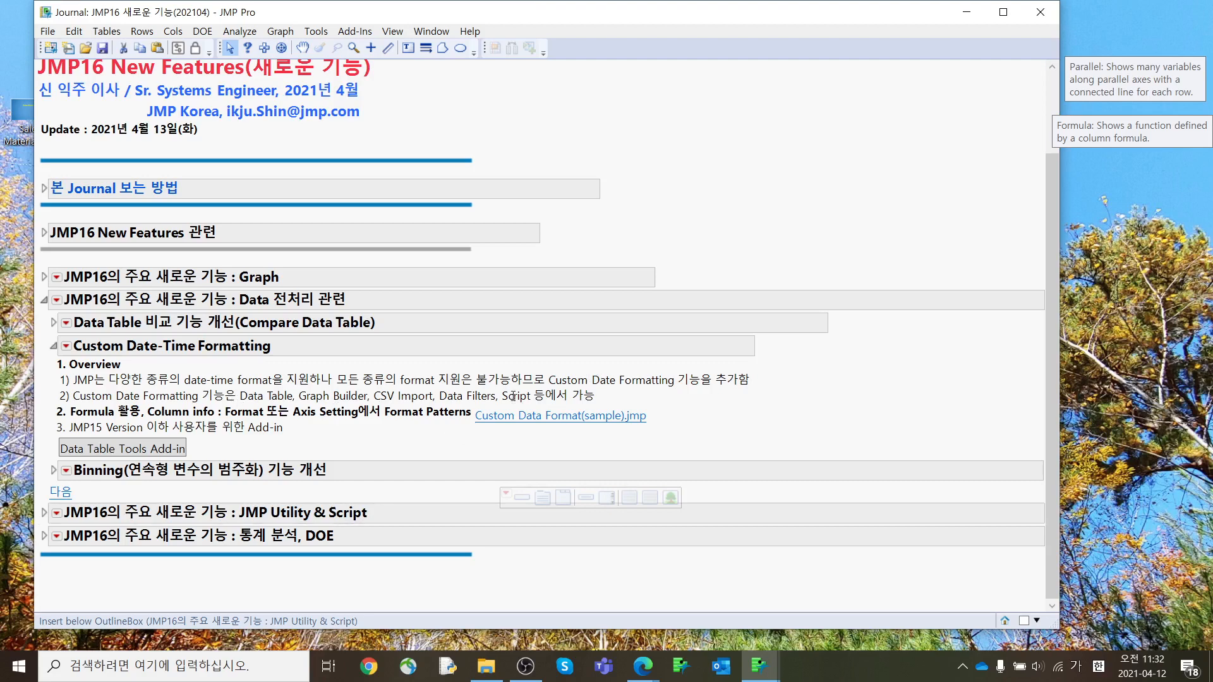
Open the Custom Data Format(sample).jmp table, move and enlarge its window, and show the column header graphs
click(515, 422)
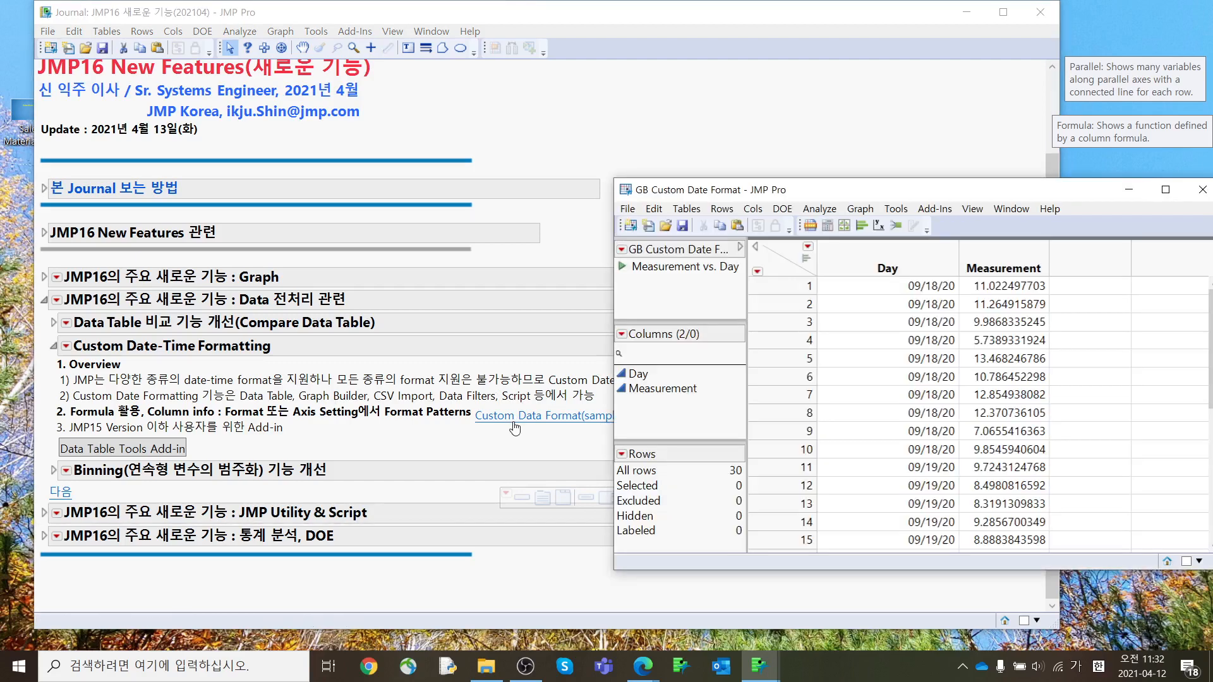
drag(770, 196, 417, 90)
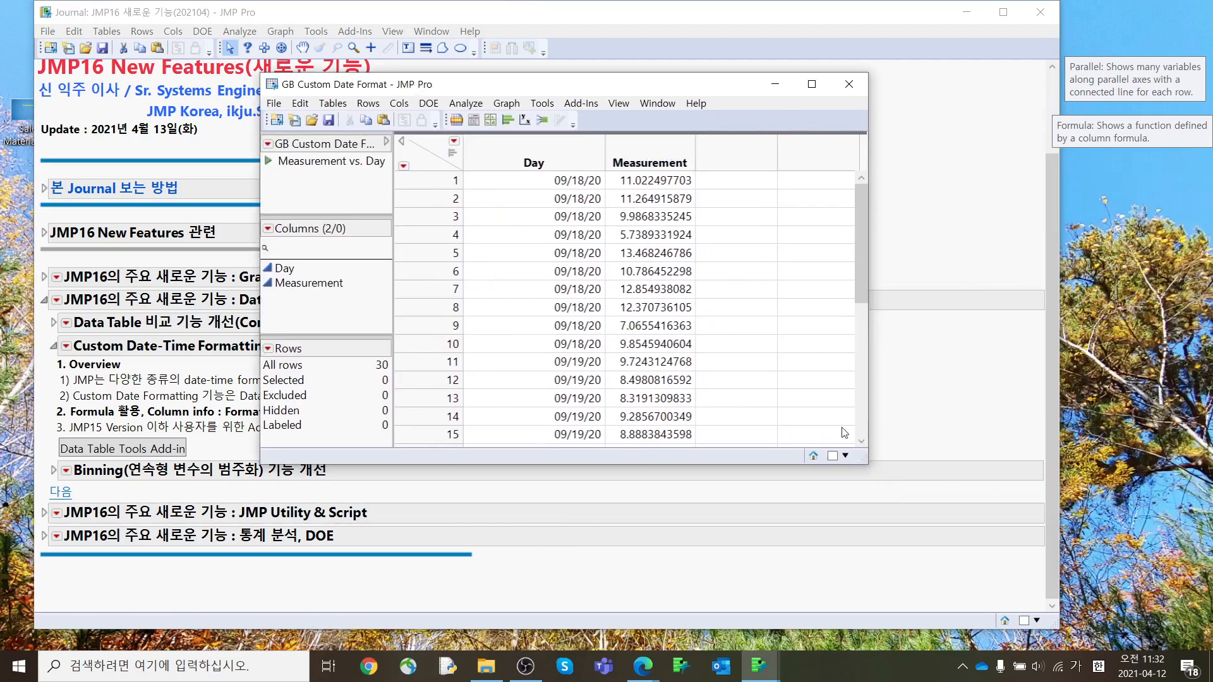
drag(865, 464, 966, 611)
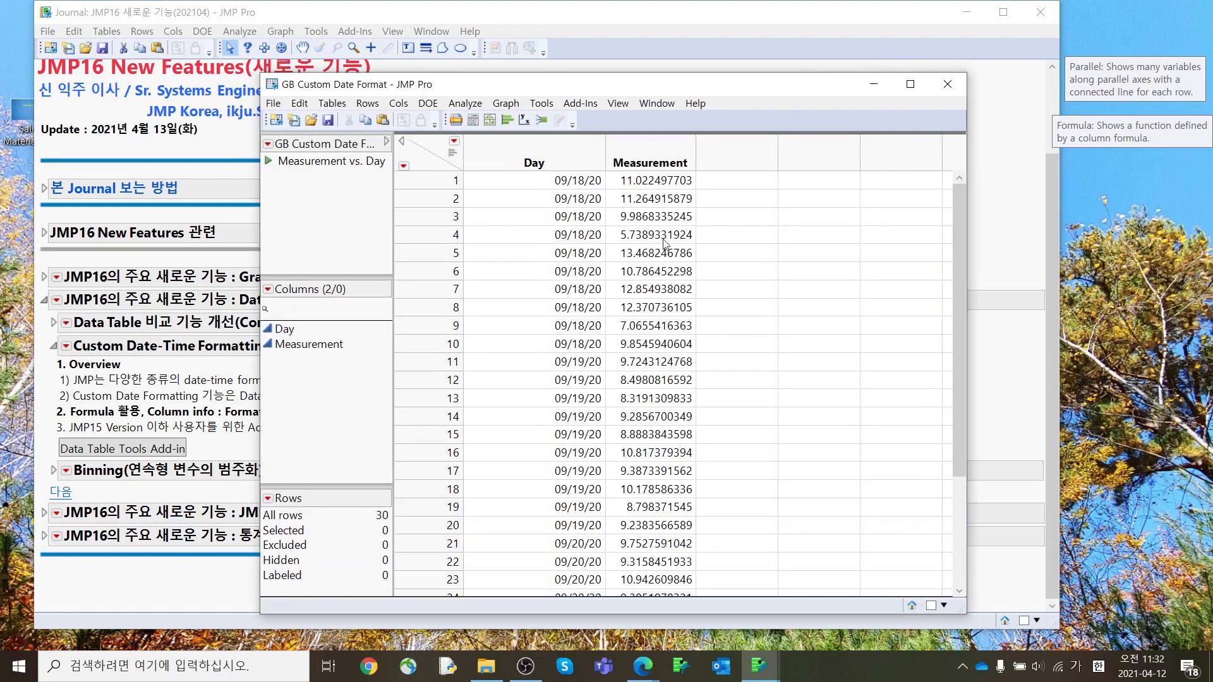
click(453, 153)
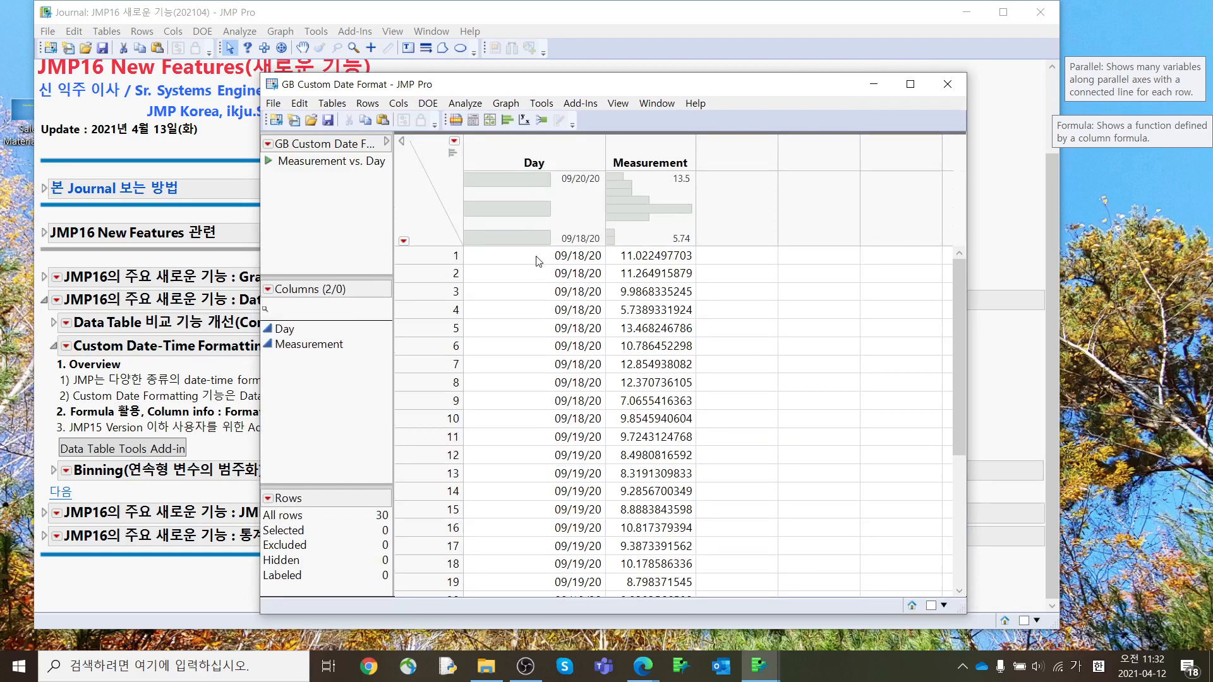
Create a Graph Builder box plot with Day on the X axis and Measurement on the Y axis
click(506, 103)
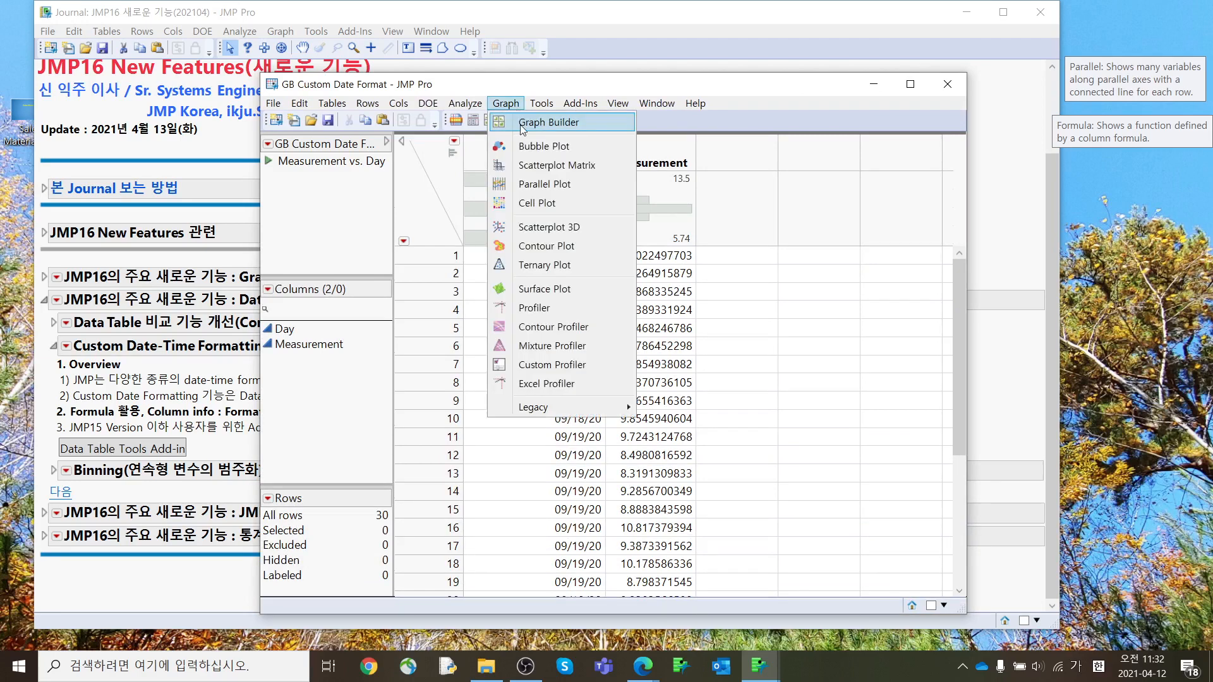
click(537, 120)
drag(253, 270, 631, 615)
drag(307, 287, 448, 352)
drag(587, 147, 582, 80)
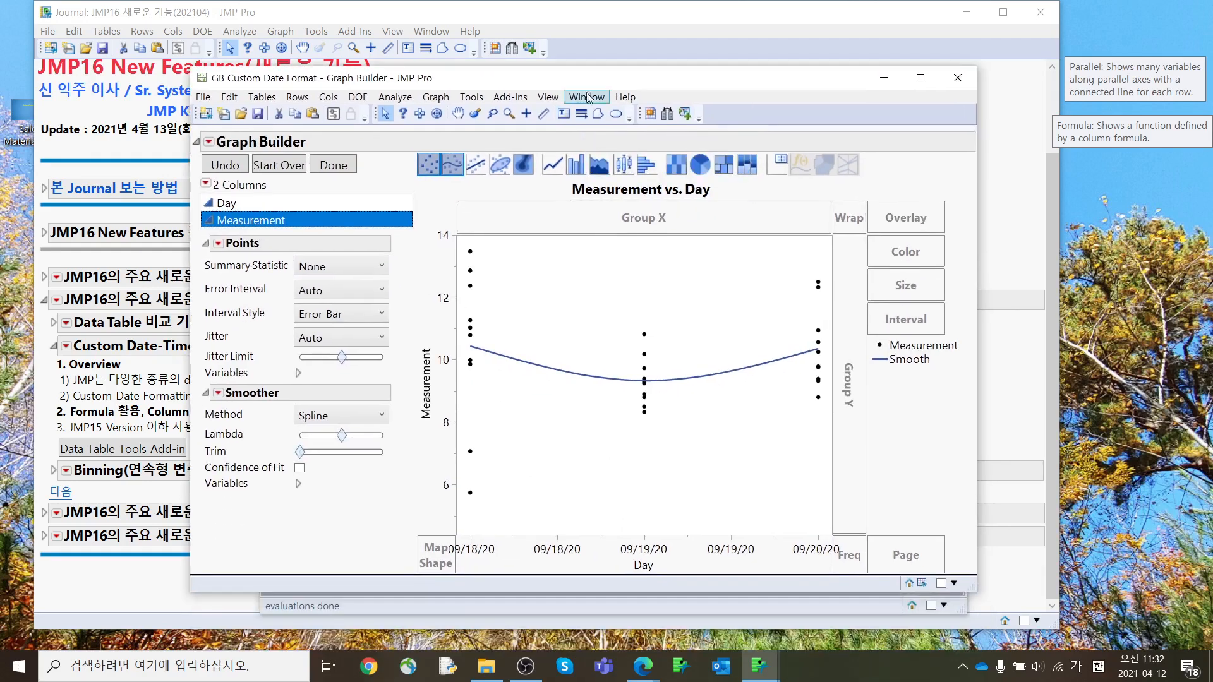
click(623, 164)
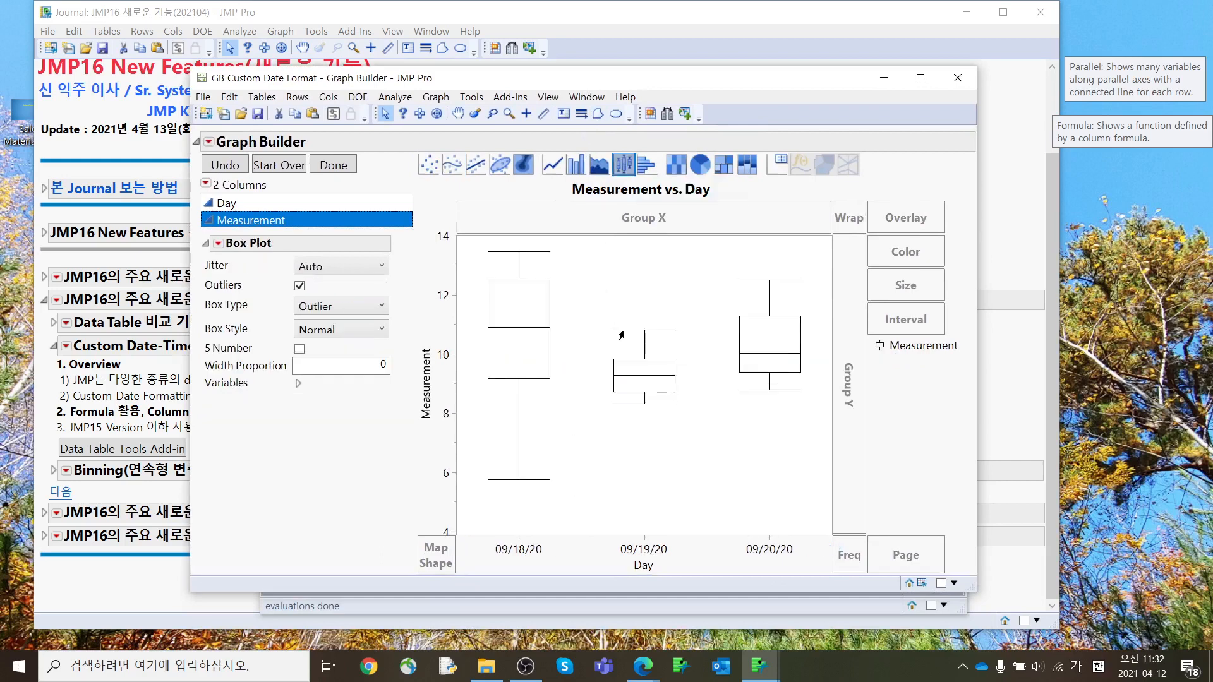
Open the format pattern editor for the box plot's Day axis and expand the Dates field descriptors
mouse_move(621, 335)
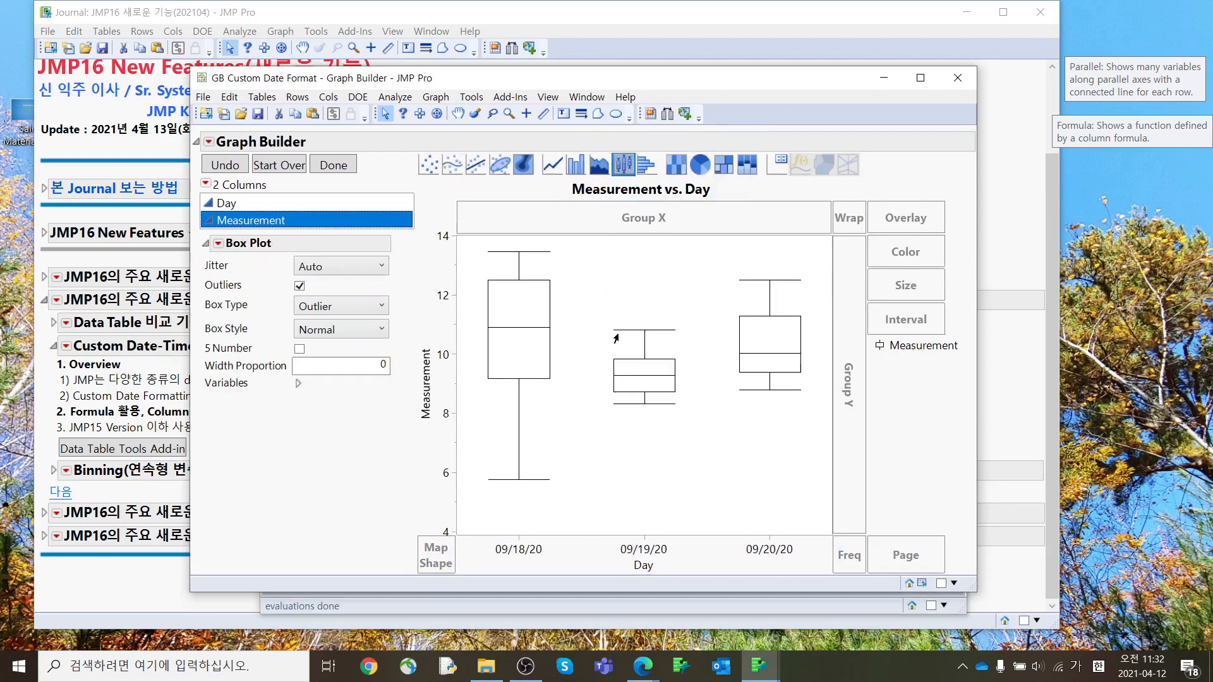
double_click(654, 552)
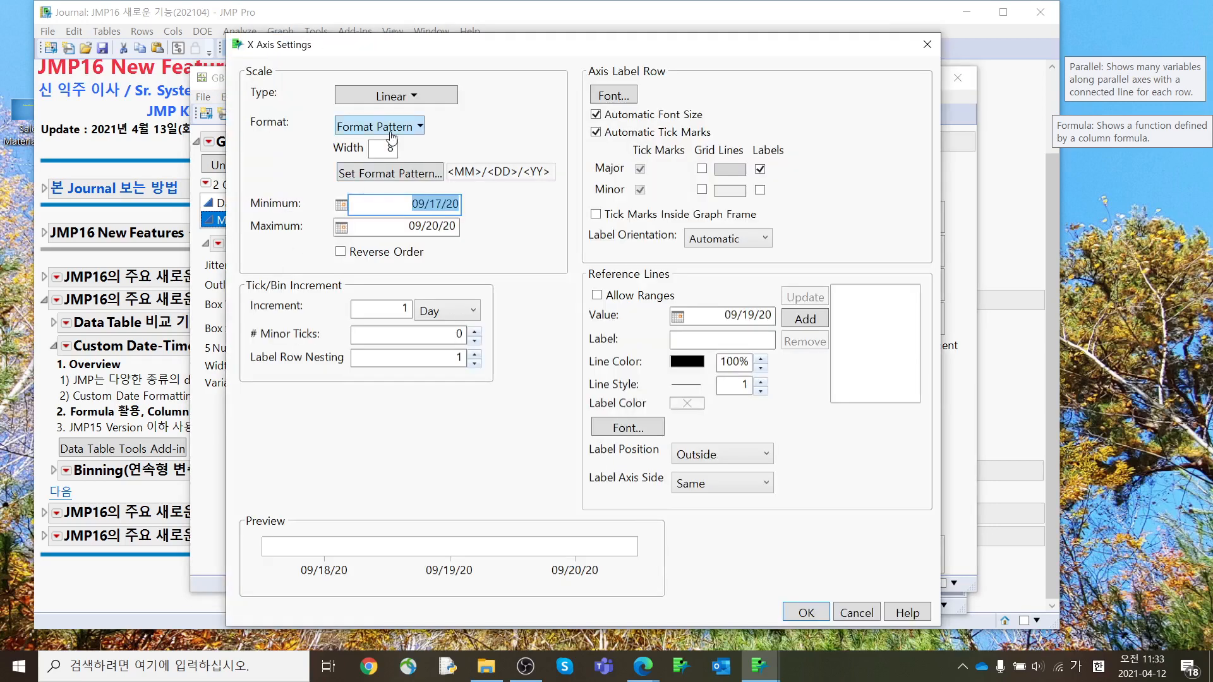
click(398, 174)
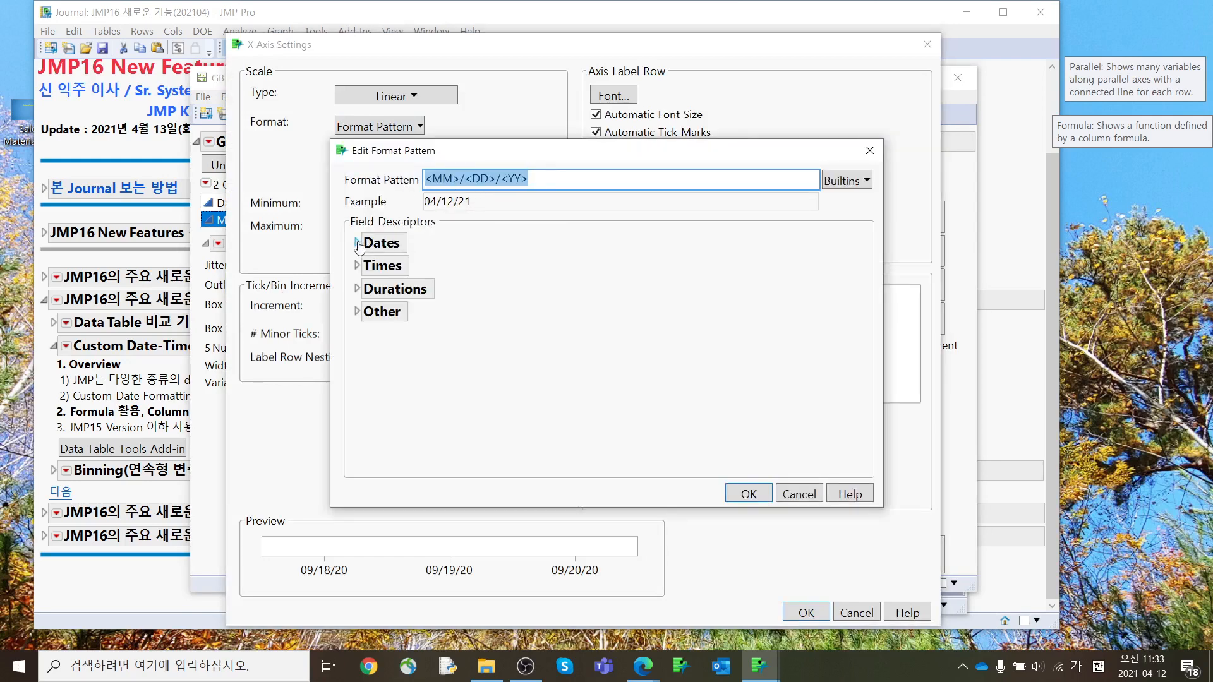
click(551, 175)
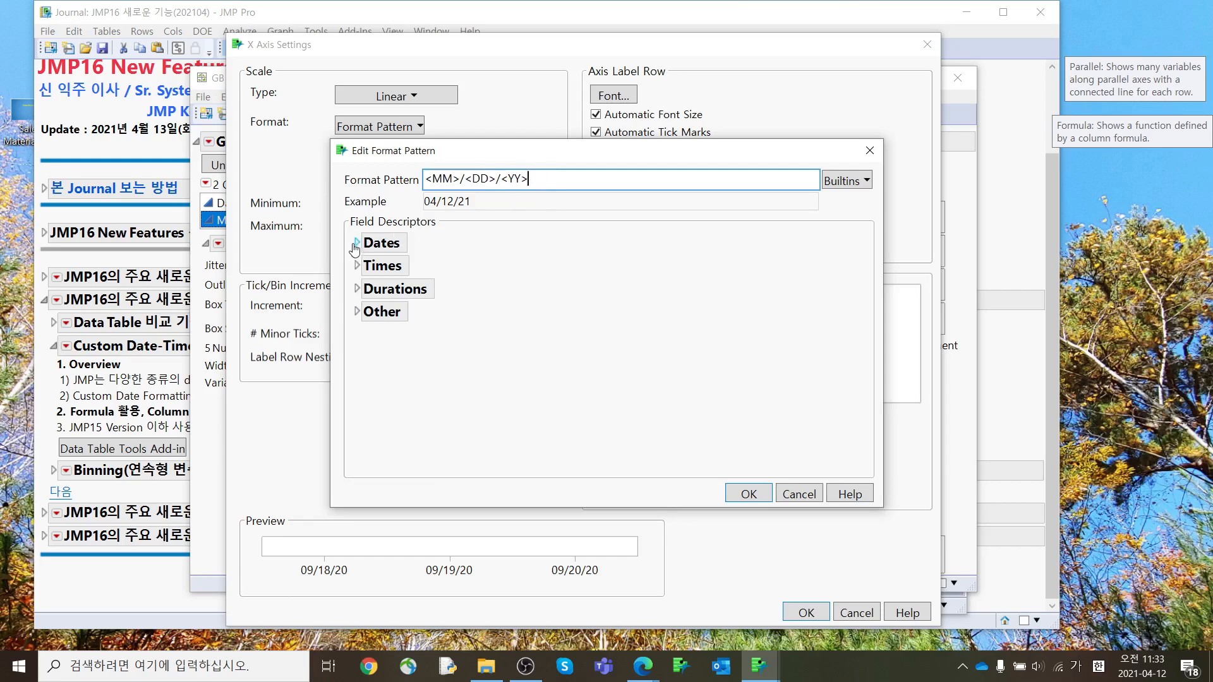
click(357, 242)
Change the Day axis format pattern to <MM>/<DD>/<YYYY>, apply it to the box plot, and close Graph Builder
click(504, 182)
click(537, 179)
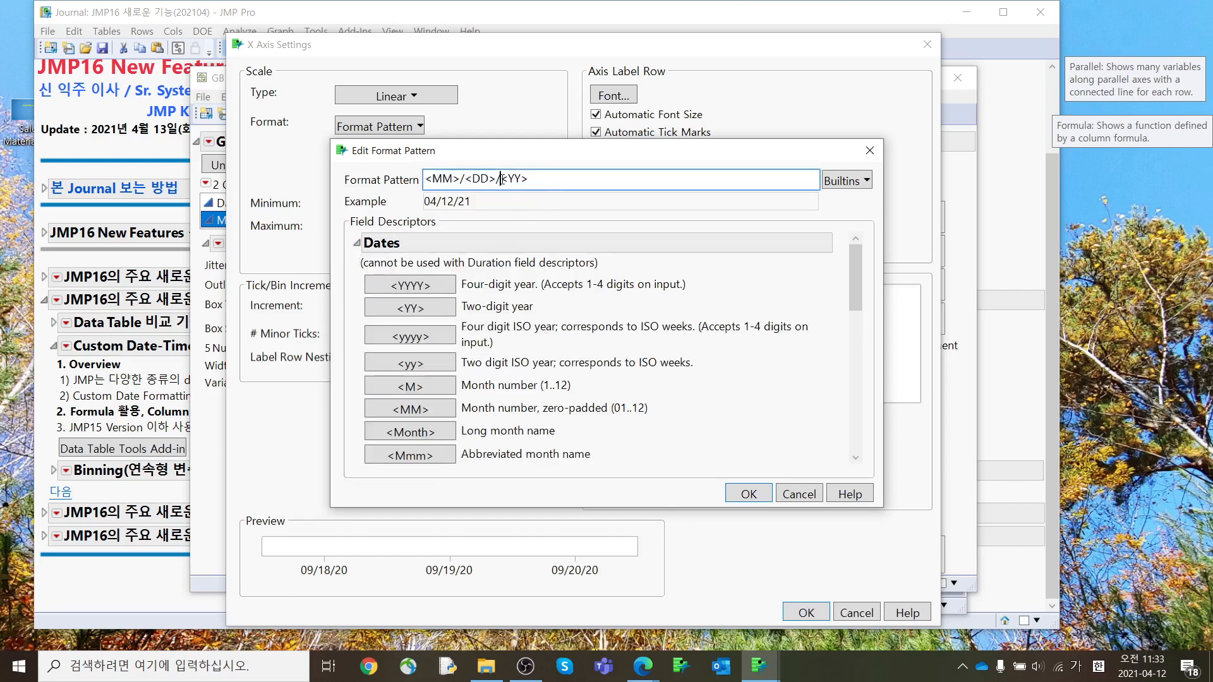
click(414, 286)
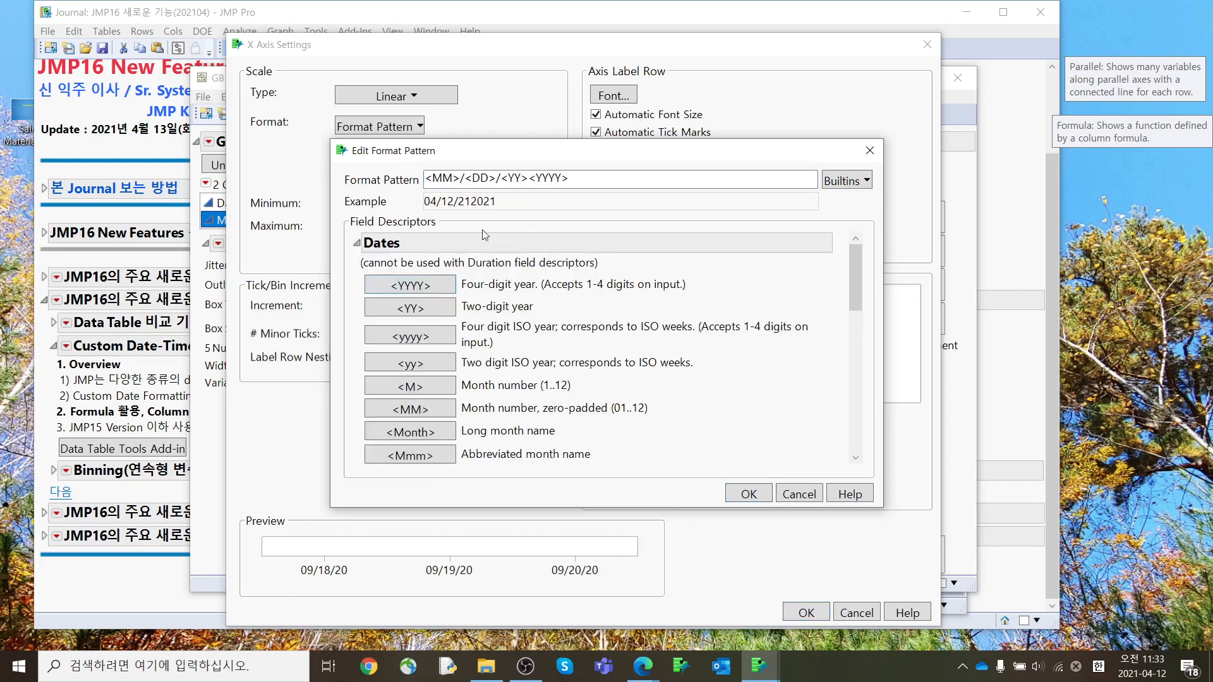
click(530, 181)
click(528, 180)
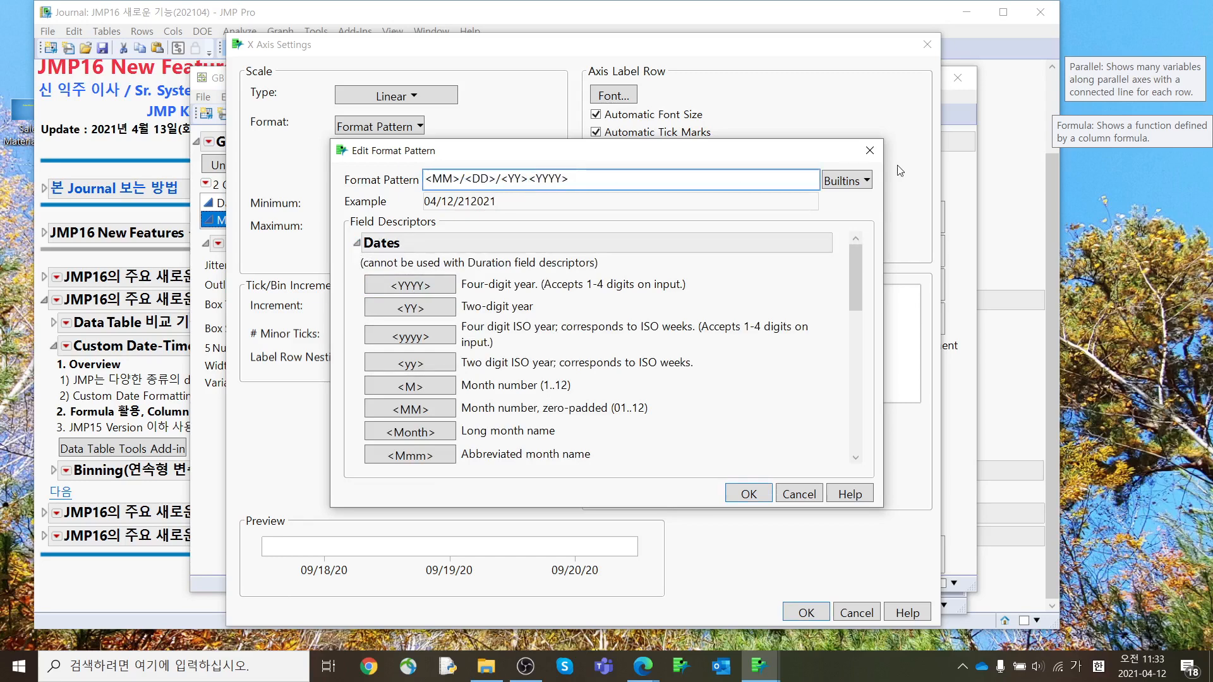
key(BackSpace)
key(BackSpace)
key(BackSpace)
key(BackSpace)
click(753, 499)
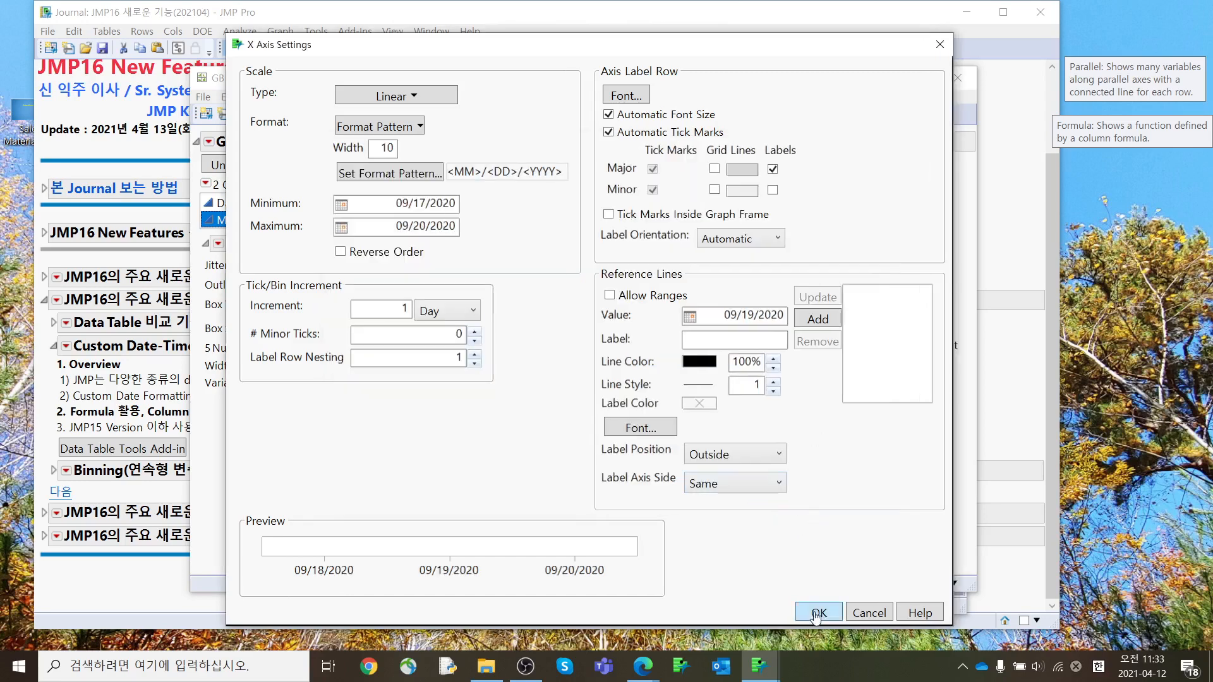
click(816, 613)
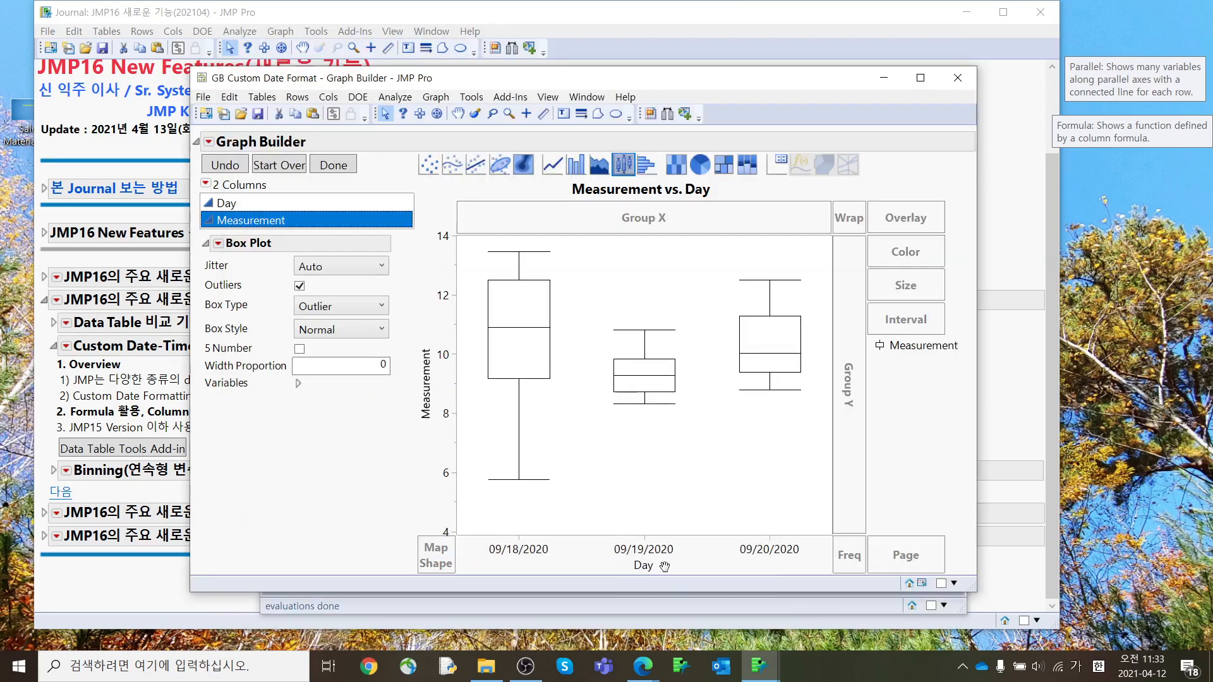
click(958, 77)
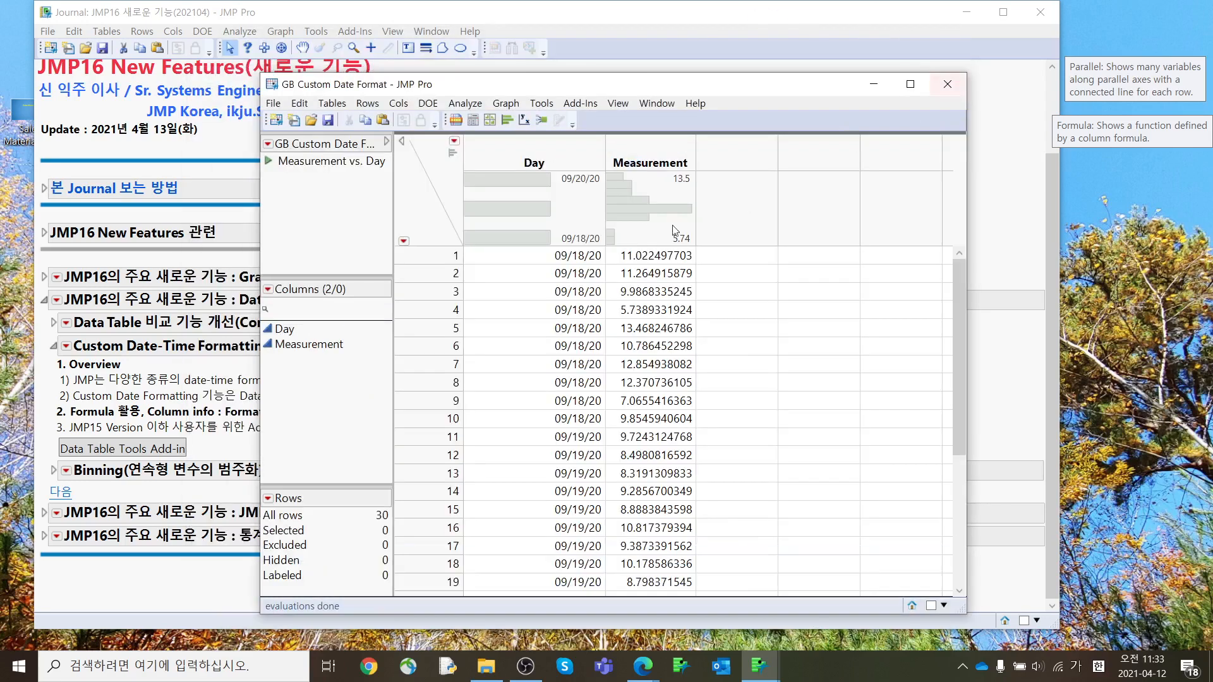
View the format pattern editor in the Day column's info, and close both dialogs without making changes
right_click(547, 159)
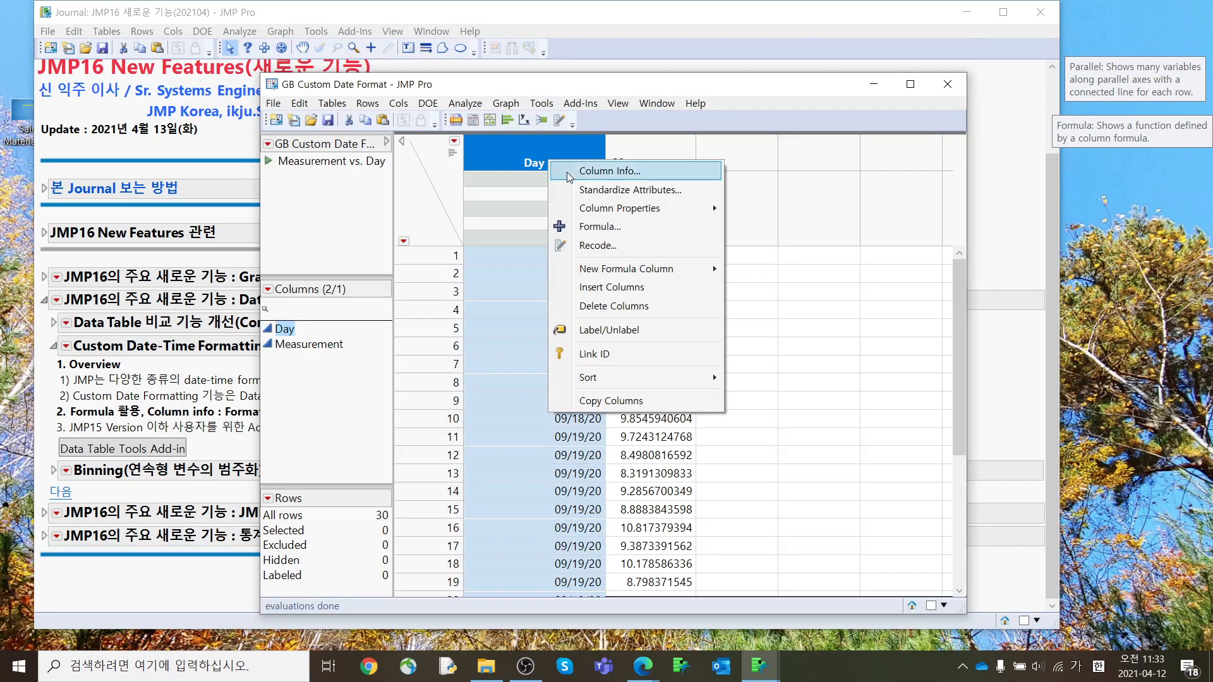
click(600, 169)
click(491, 301)
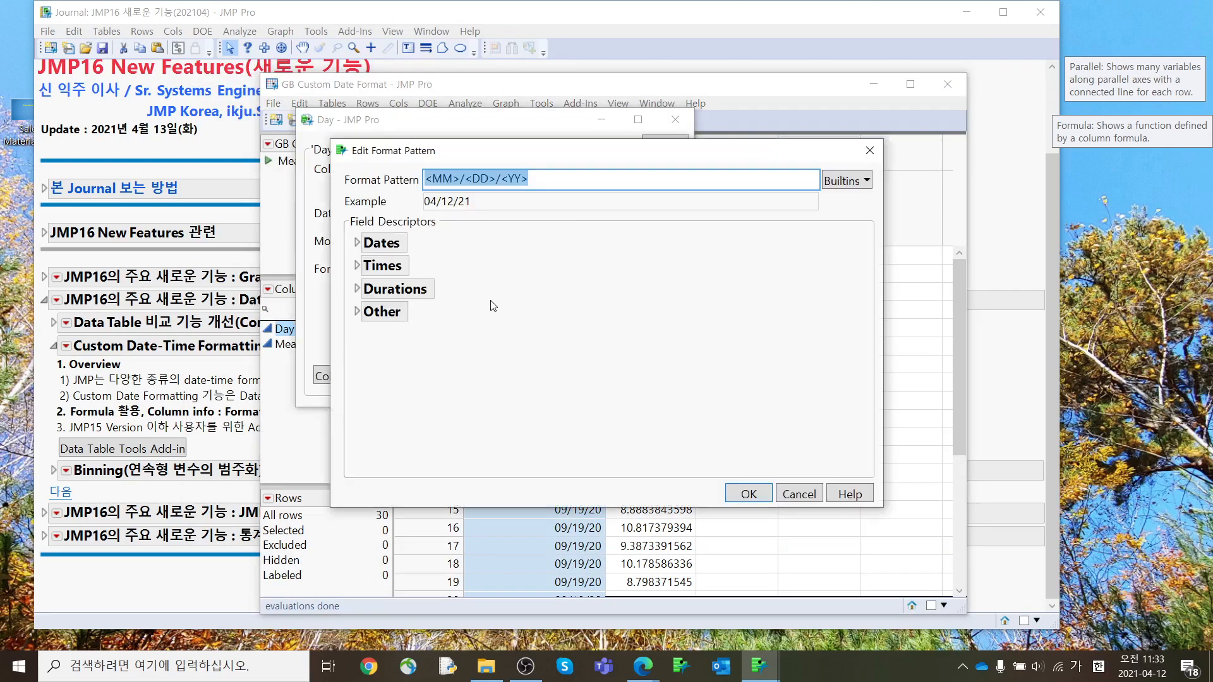
click(797, 494)
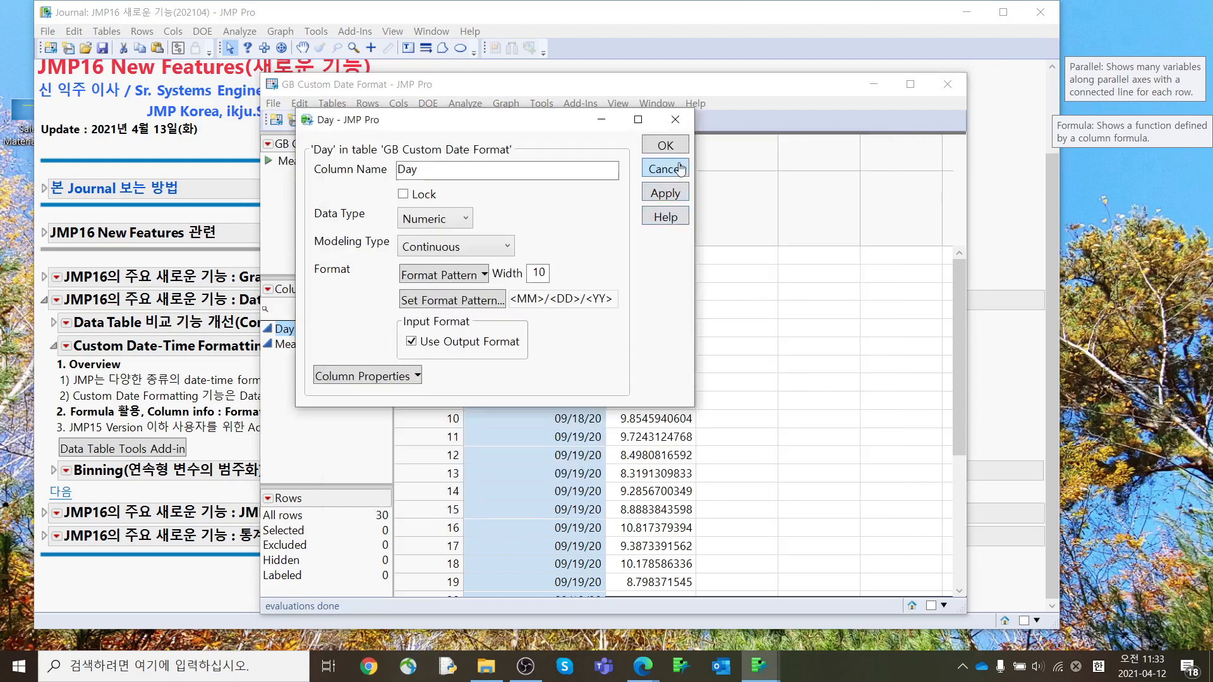
click(676, 119)
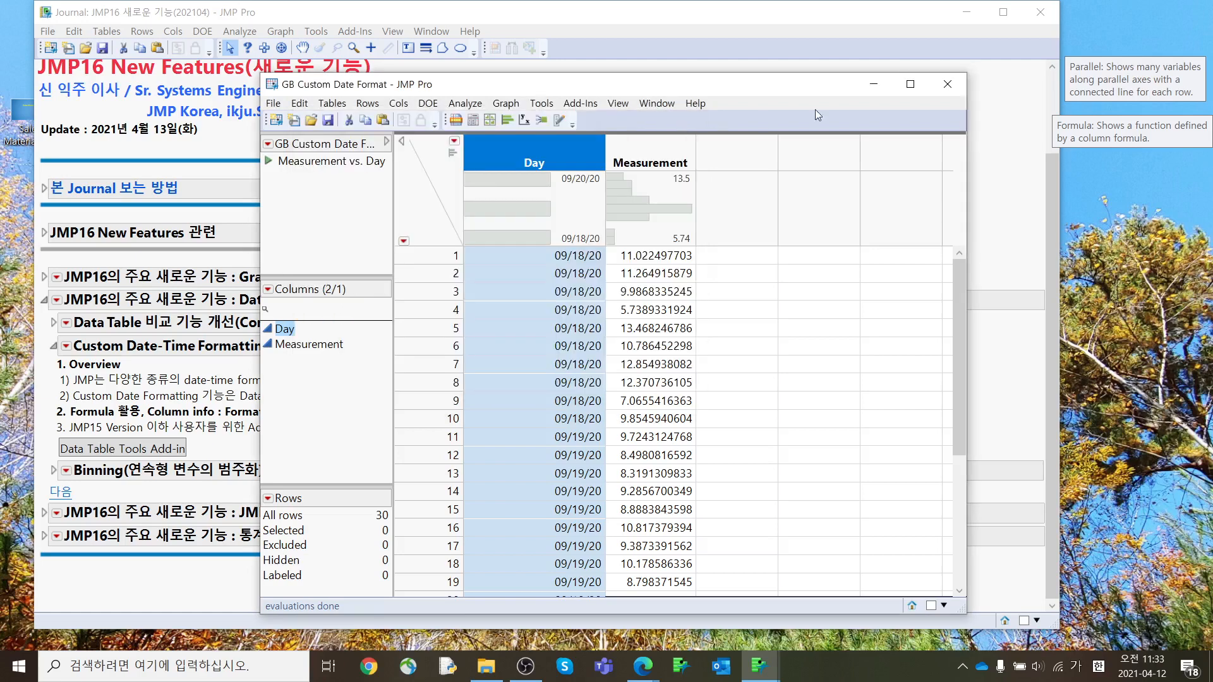
Close the GB Custom Date Format table without saving, collapse the journal's Custom Date-Time Formatting subsection, and expand Binning
click(945, 87)
click(623, 365)
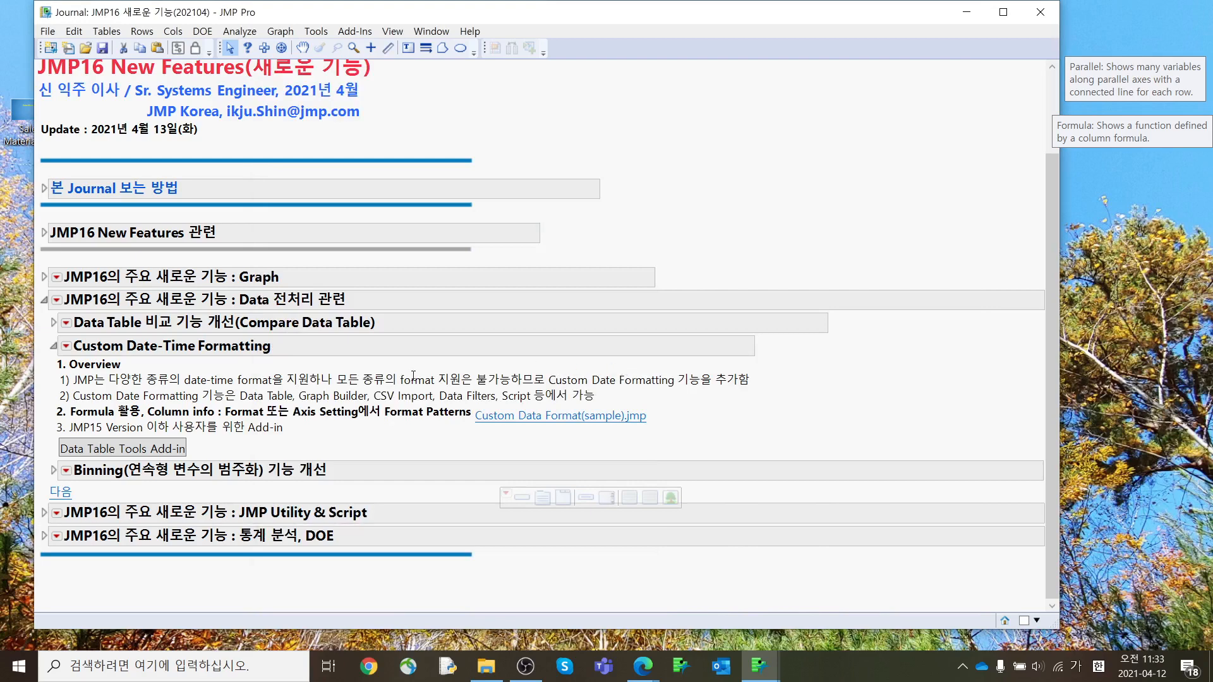
click(53, 346)
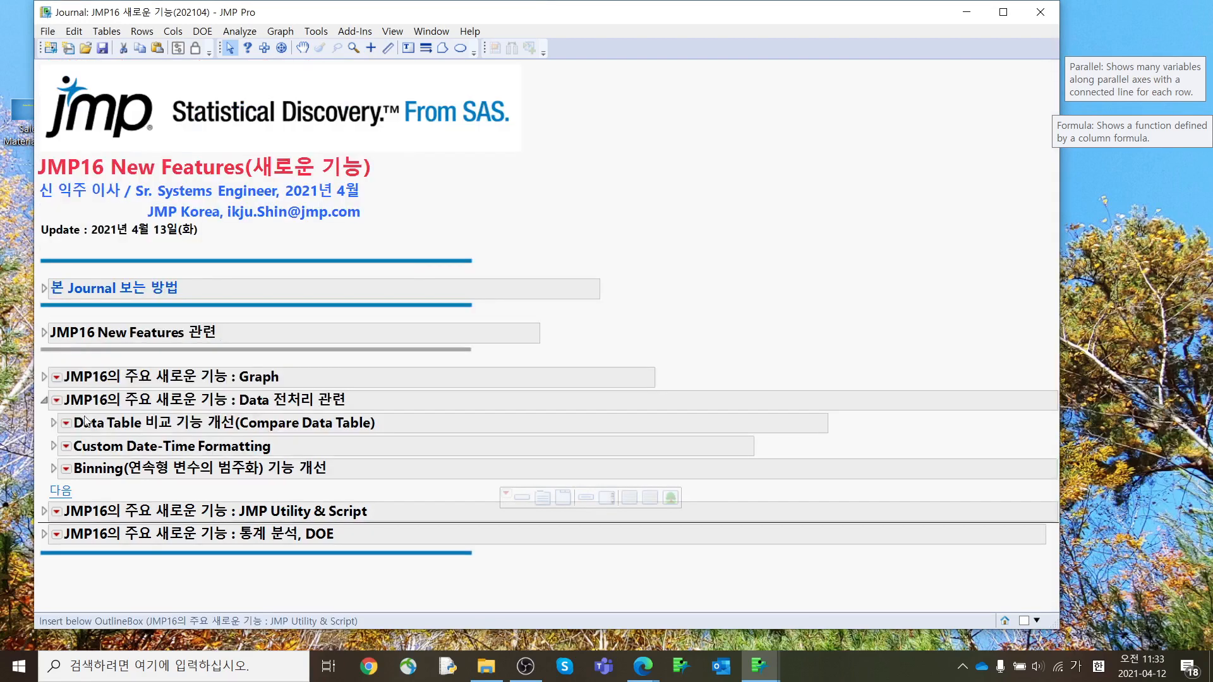
click(53, 468)
scroll(384, 400, down, 3)
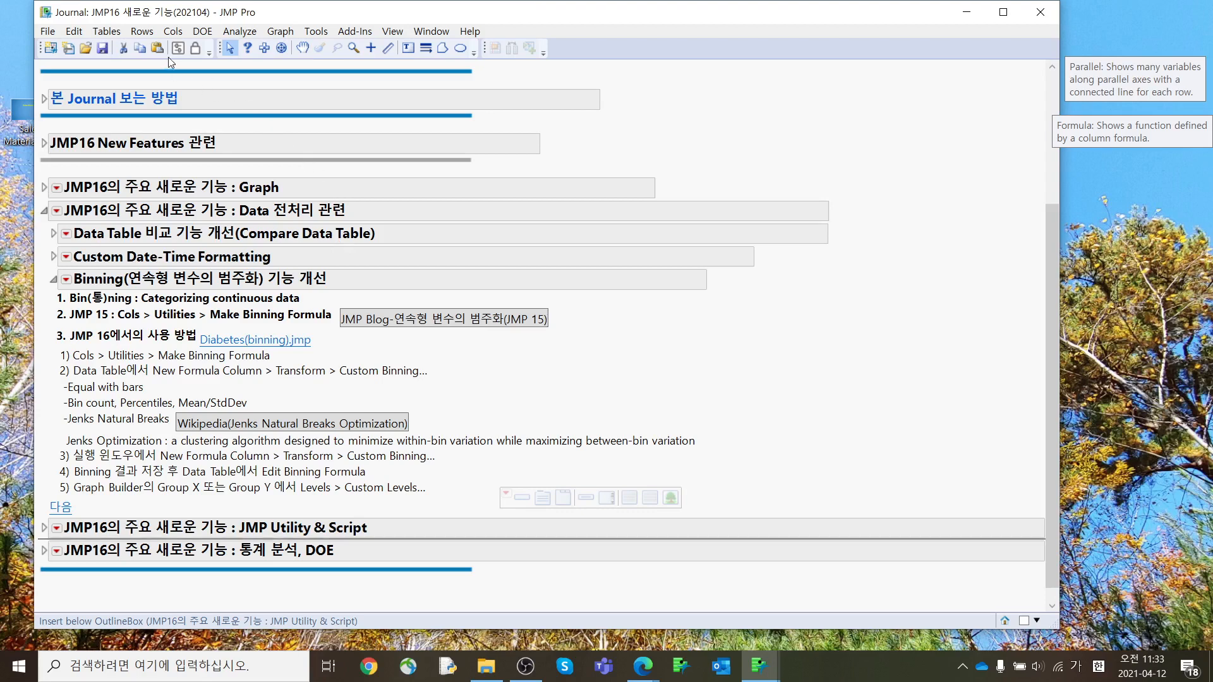
Open the Diabetes(binning).jmp table from the journal and move its window so the binning notes stay readable
click(174, 31)
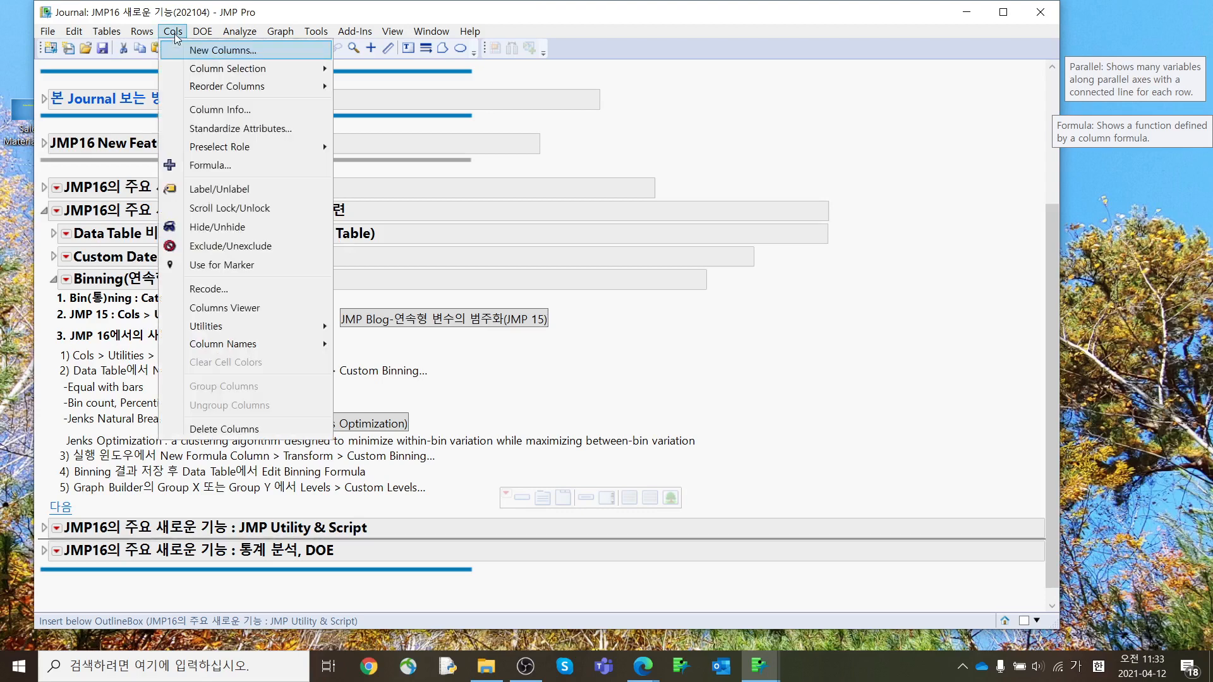
click(414, 252)
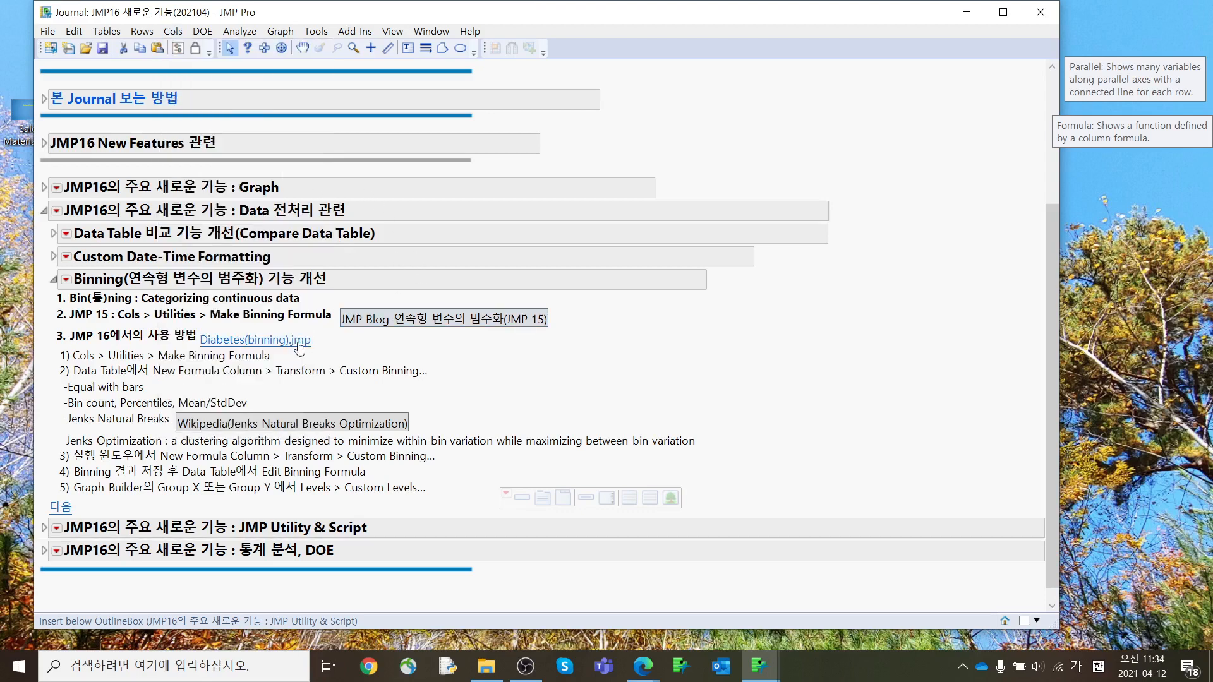
click(295, 342)
drag(705, 121, 538, 52)
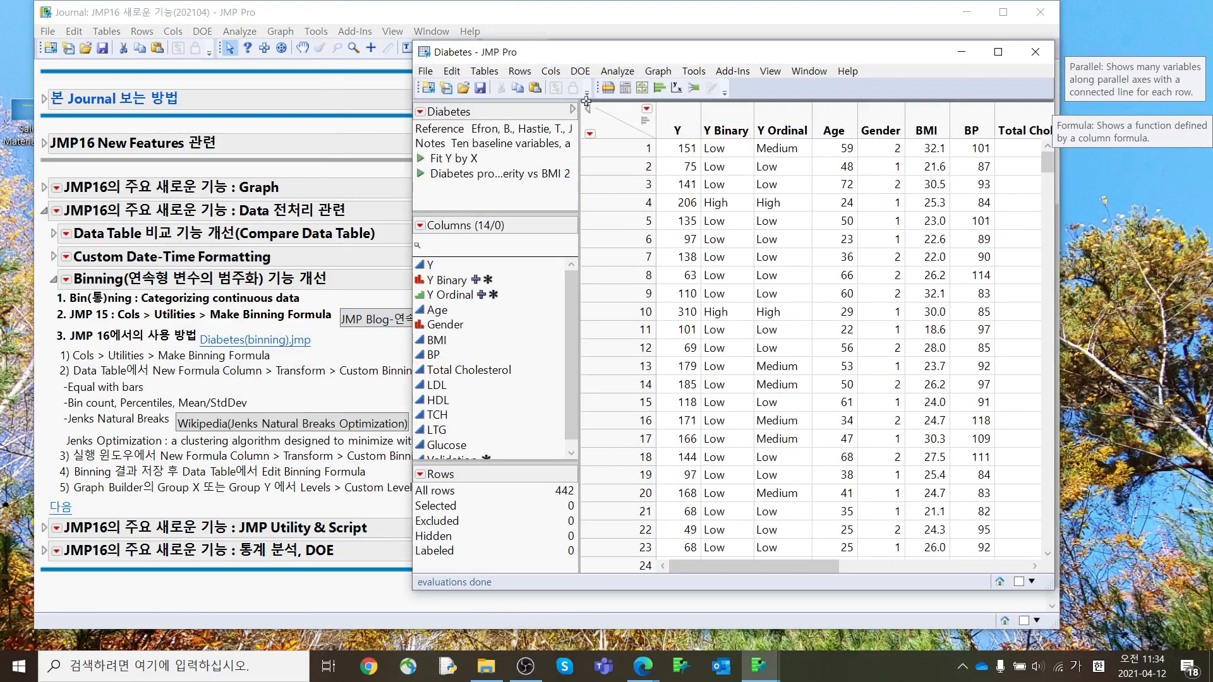
click(549, 72)
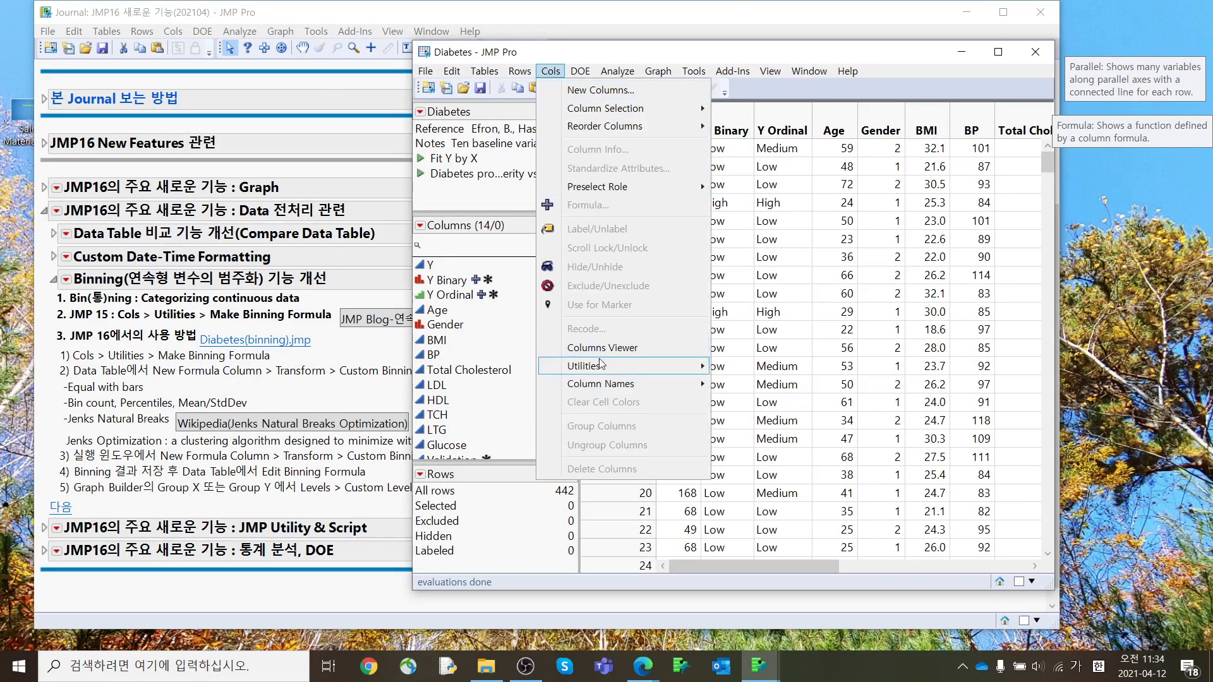
mouse_move(602, 366)
click(764, 254)
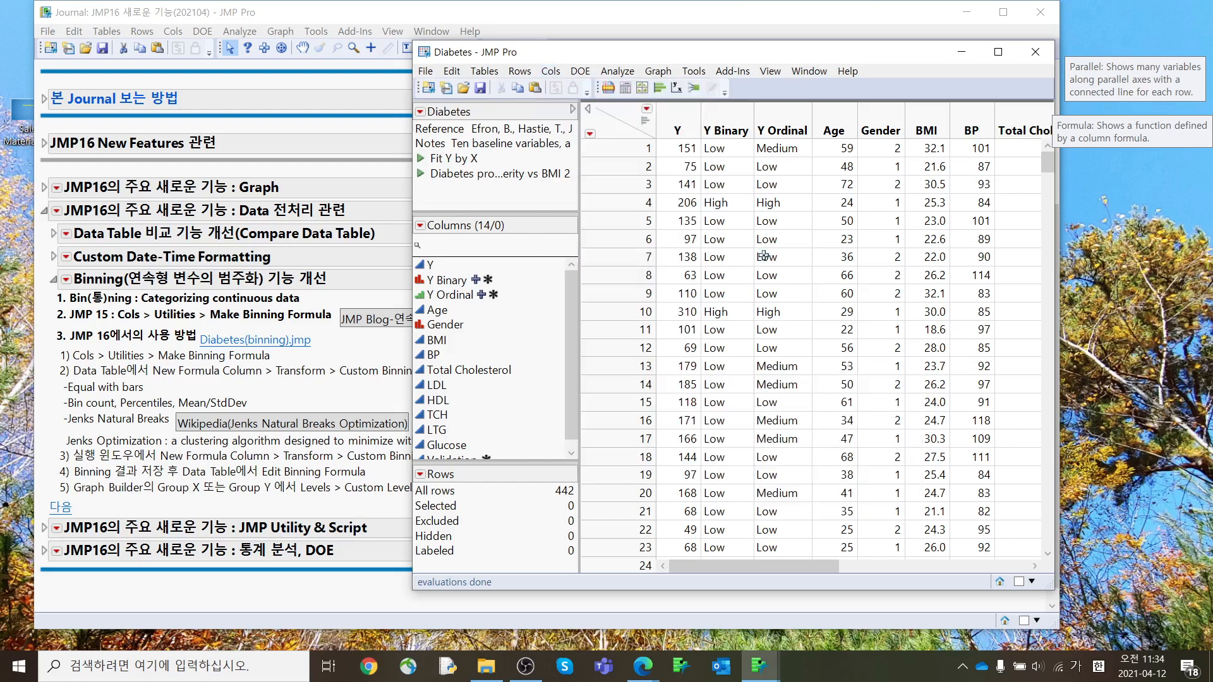
Launch Make Binning Formula for the Age column and reposition the Binning window over the journal
click(822, 123)
click(550, 70)
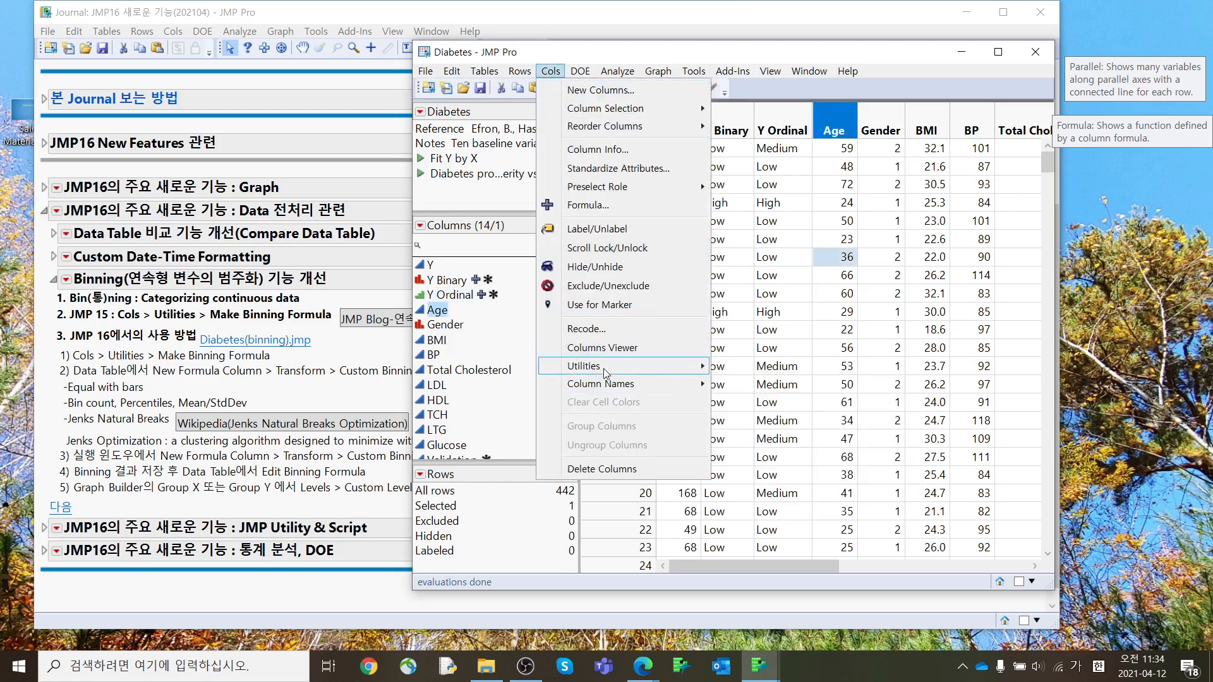
mouse_move(605, 374)
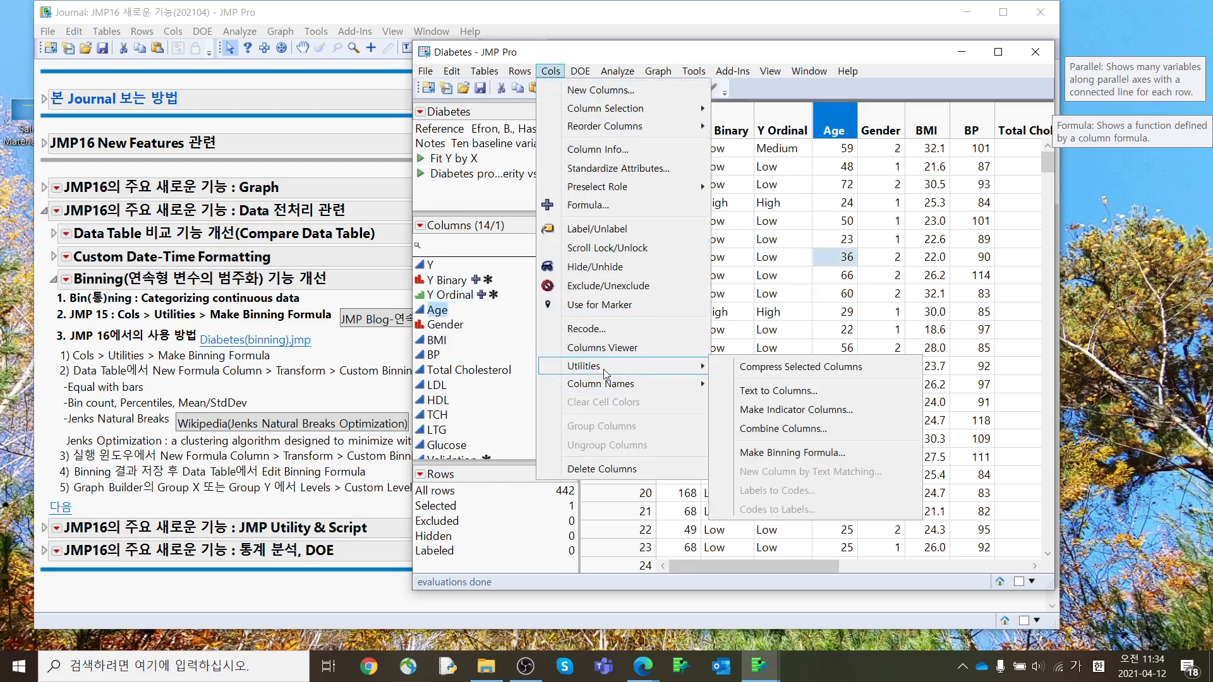
click(821, 453)
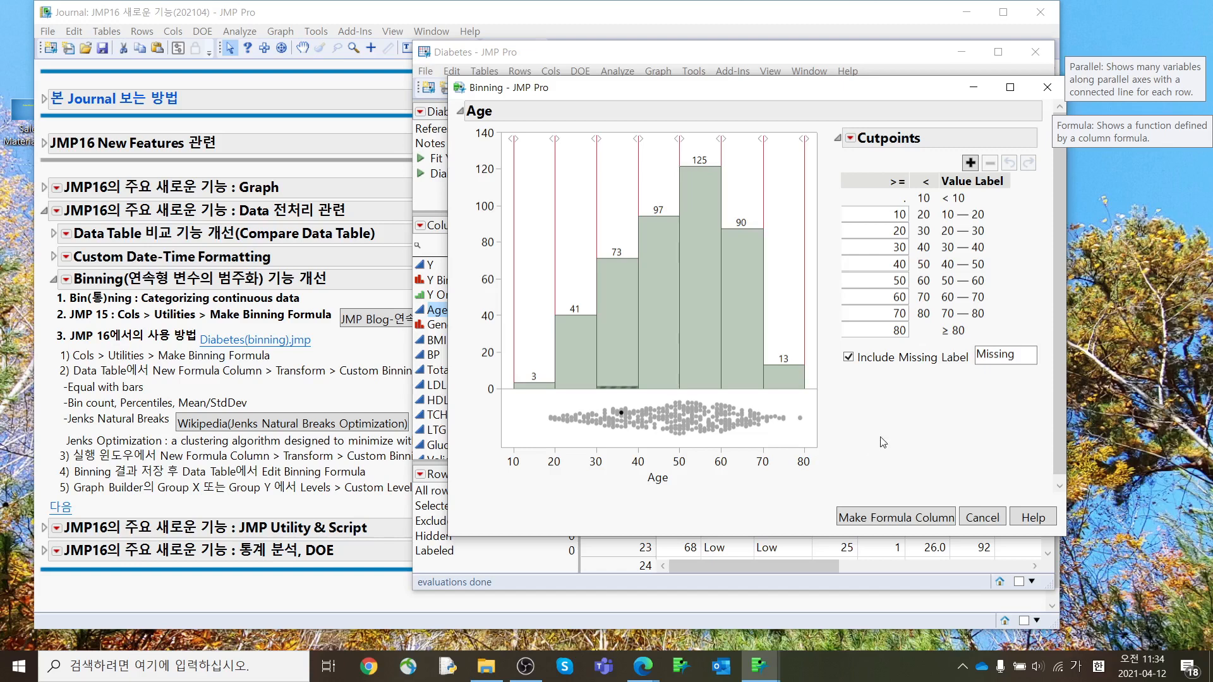
mouse_move(880, 437)
mouse_down()
mouse_move(515, 302)
mouse_move(831, 352)
mouse_up()
drag(831, 89, 656, 81)
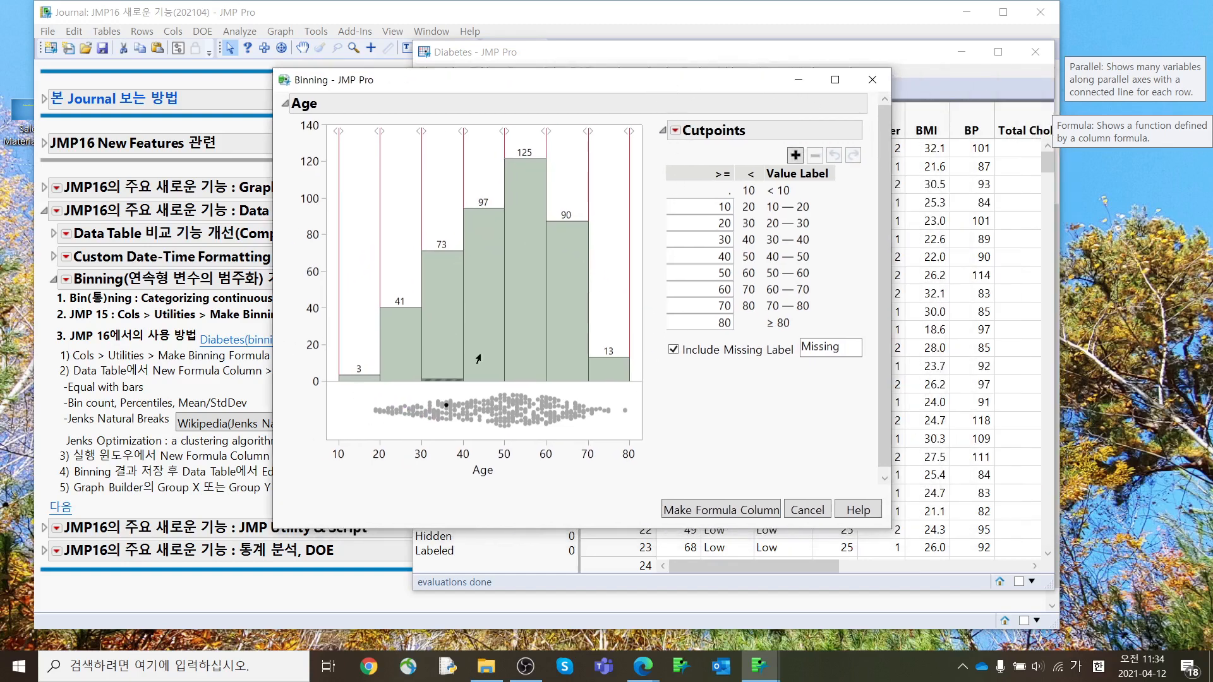
Fill the Age cutpoints using equal width bins with a width of 5, and make the formula column
mouse_move(544, 331)
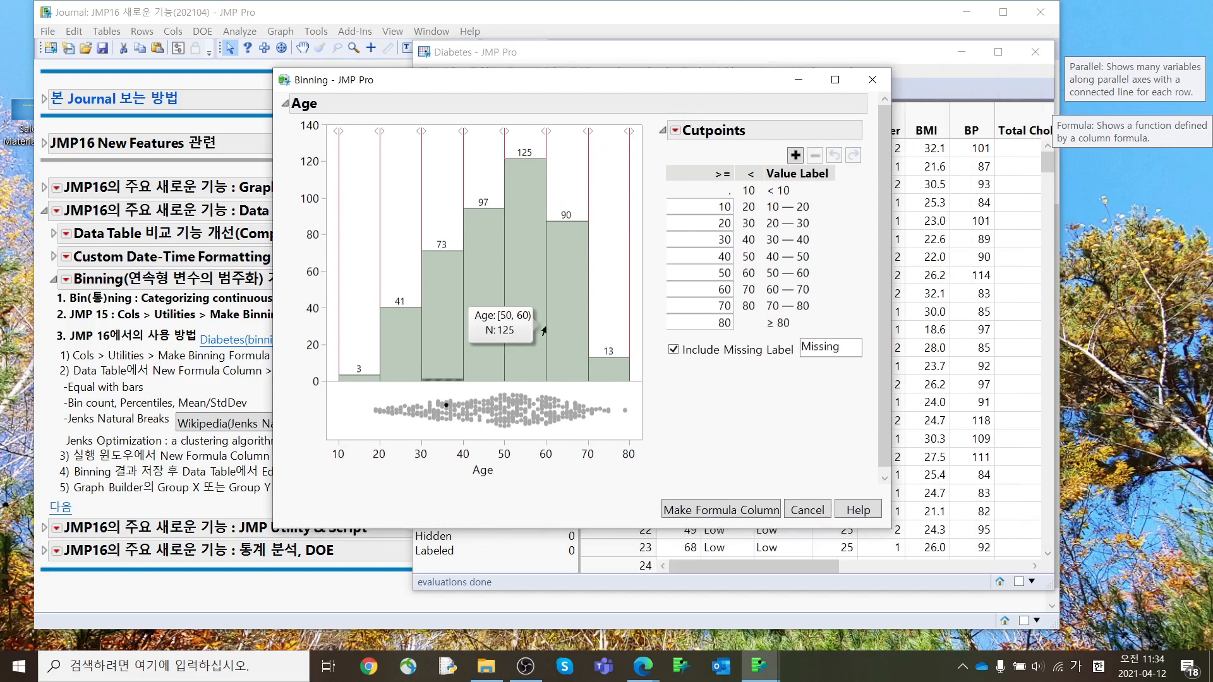
click(675, 132)
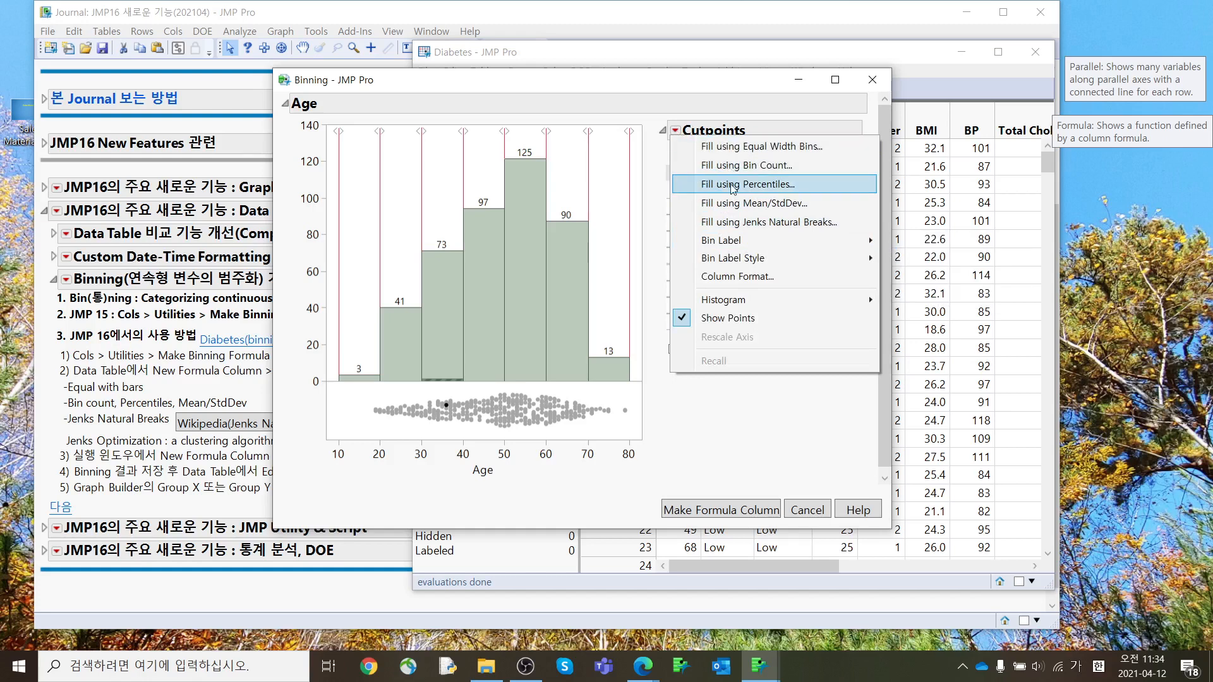
click(736, 153)
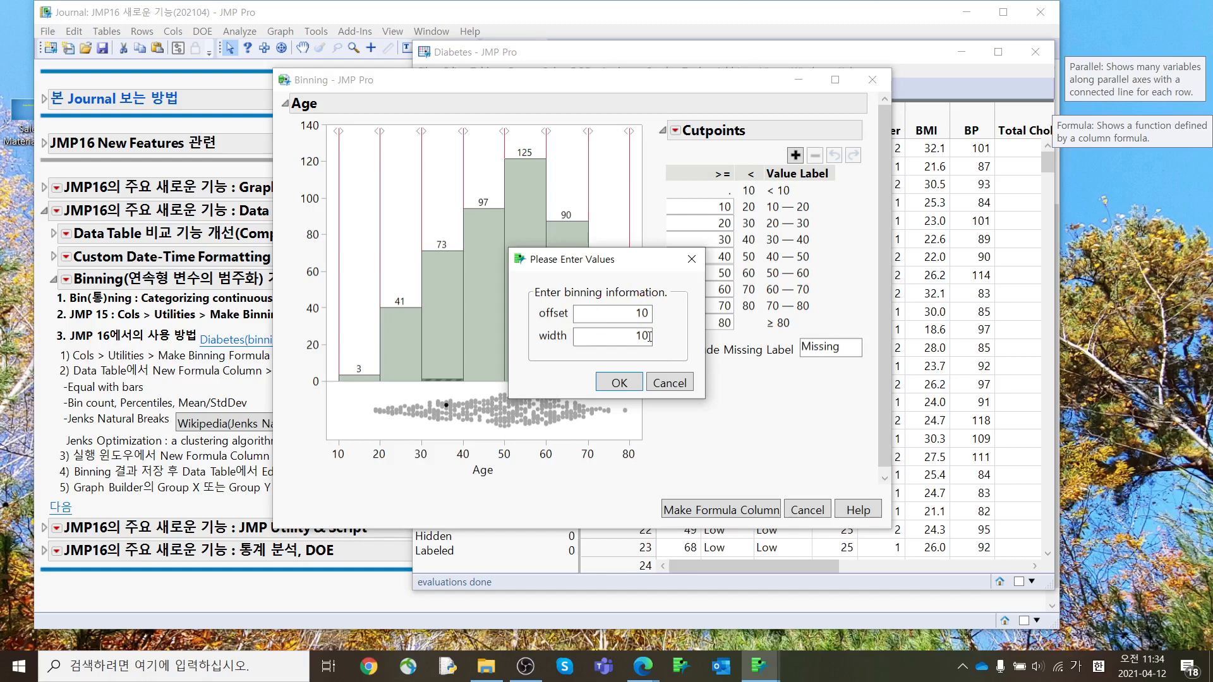
key(Tab)
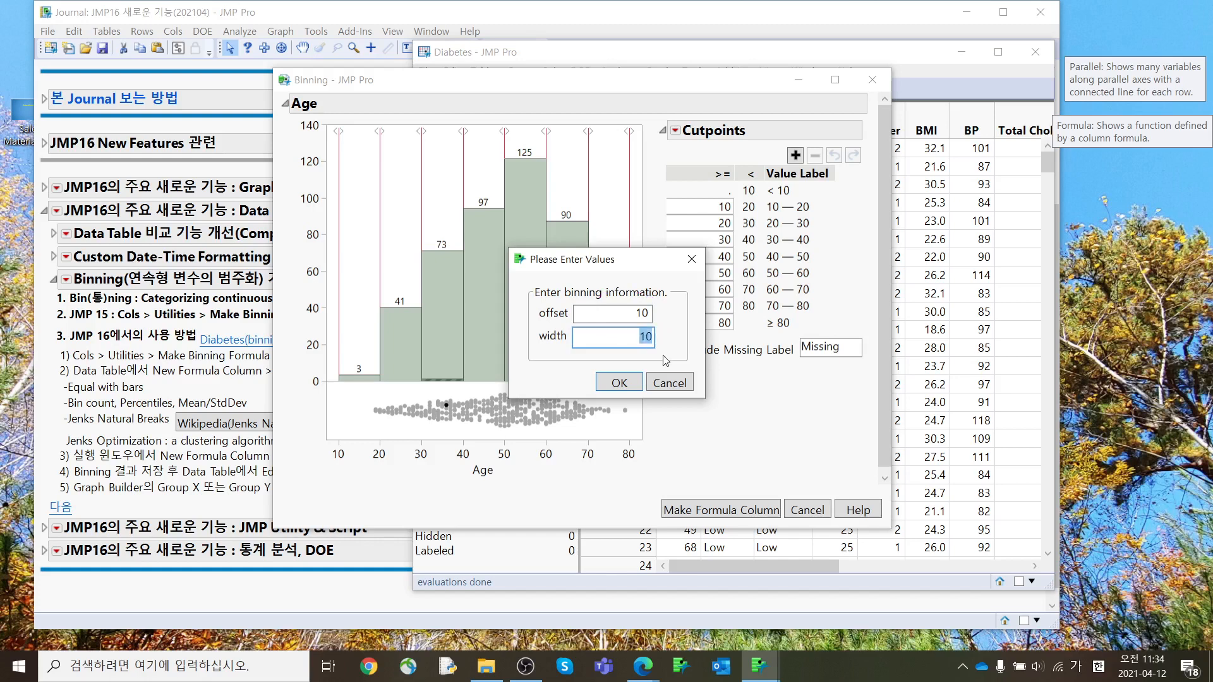
text(5)
click(621, 387)
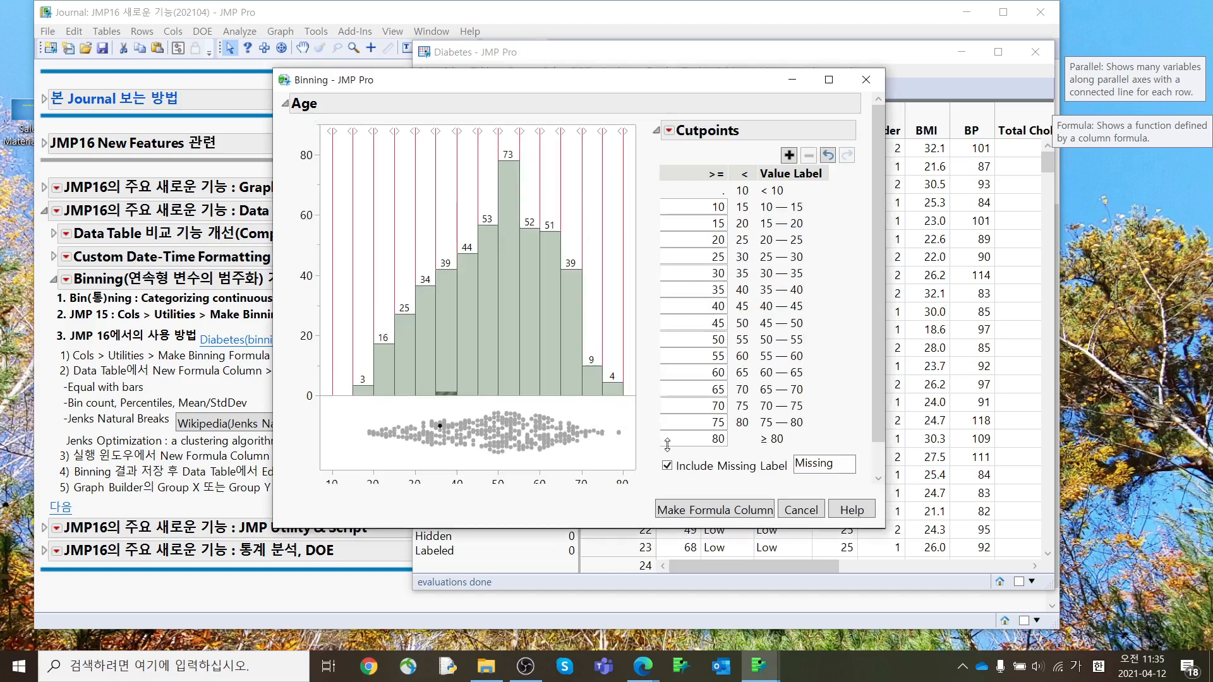
click(703, 511)
Examine the Age Binned column in the Diabetes table, check the journal's binning notes, and return to the table
drag(859, 567, 947, 568)
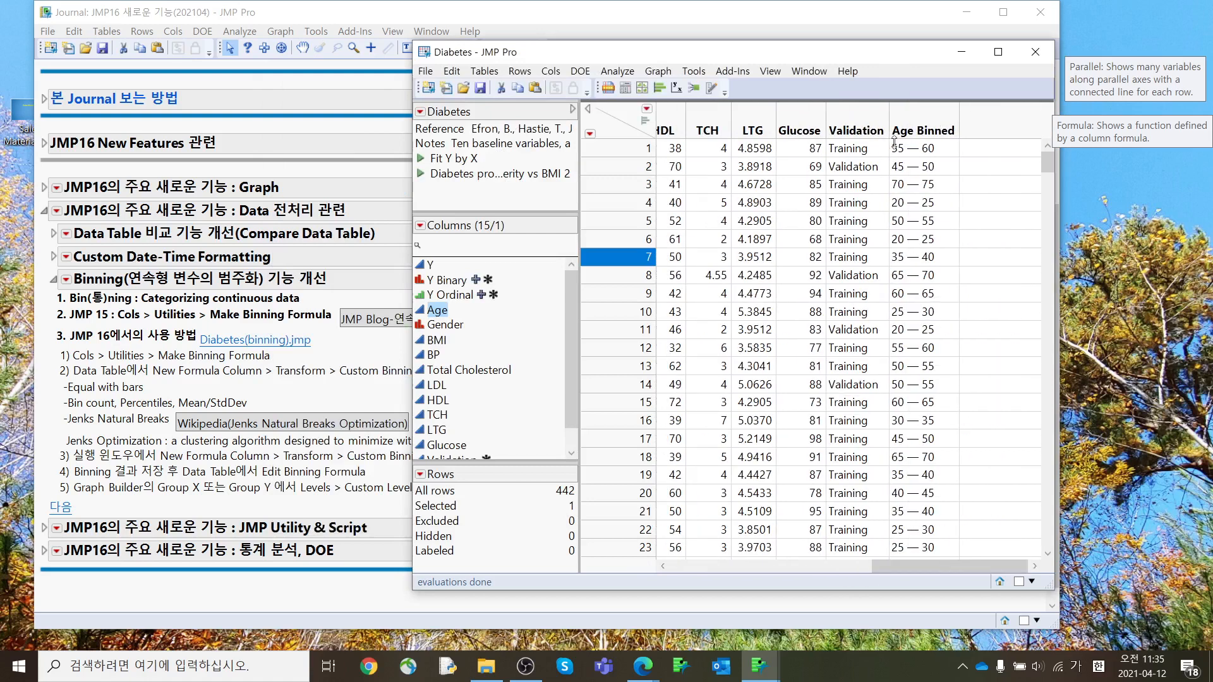
mouse_move(900, 402)
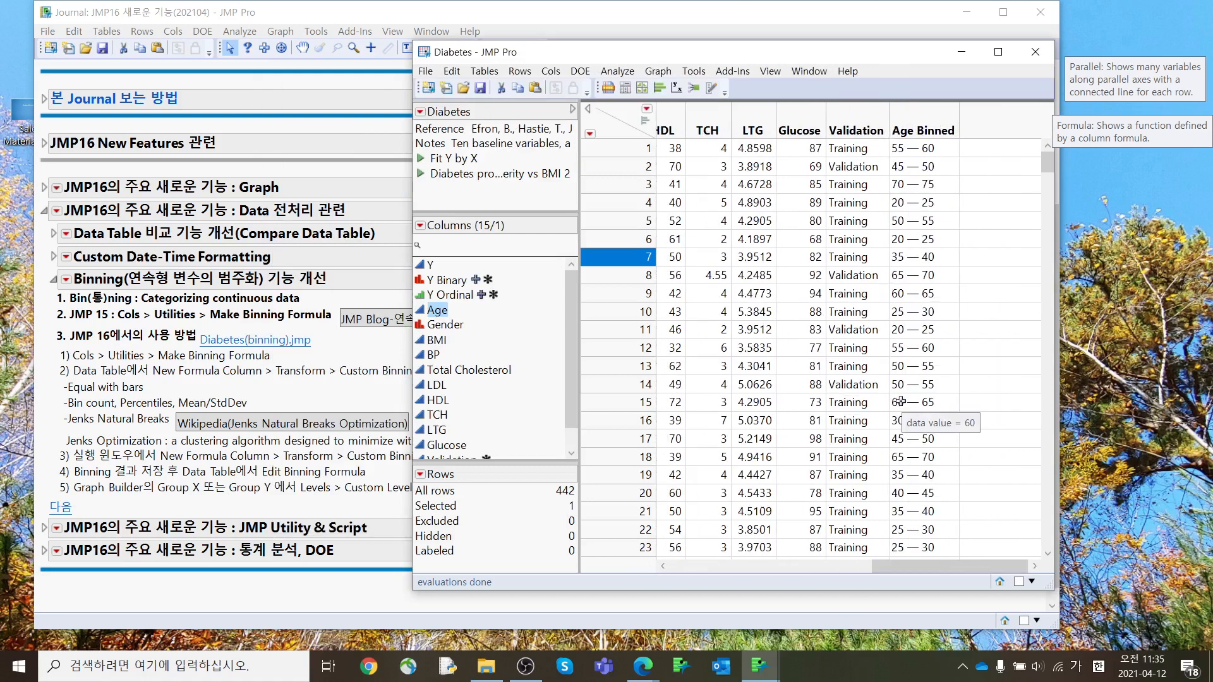
click(138, 384)
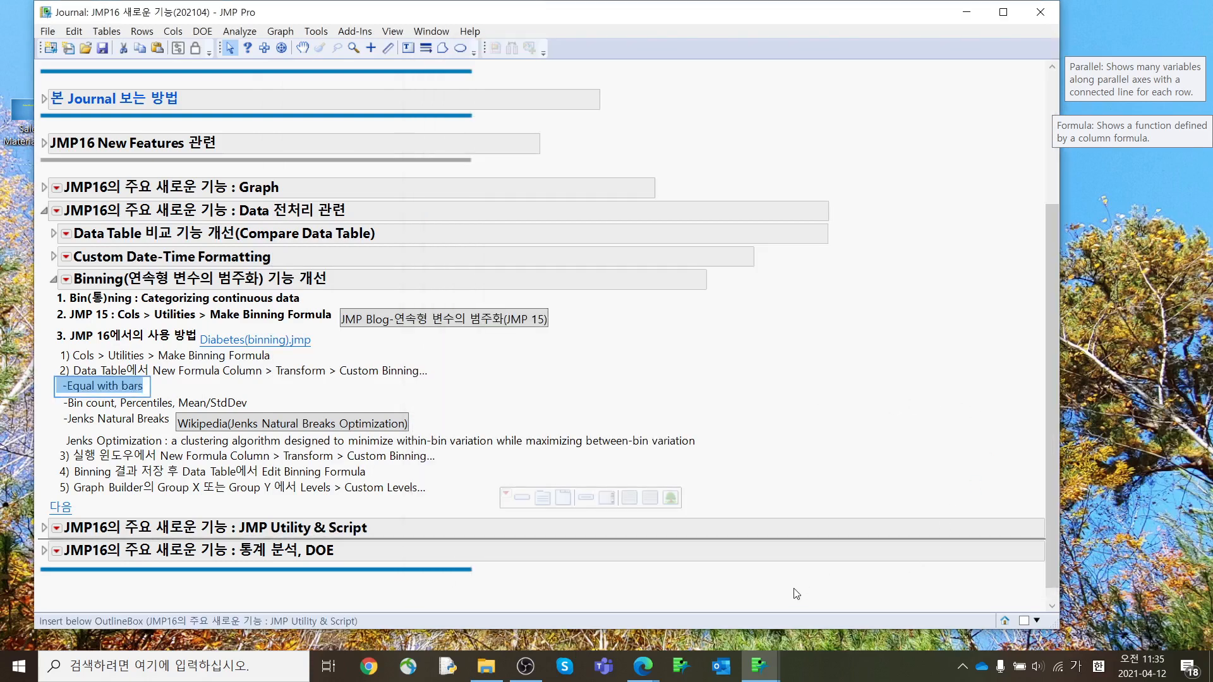
mouse_move(758, 666)
click(900, 578)
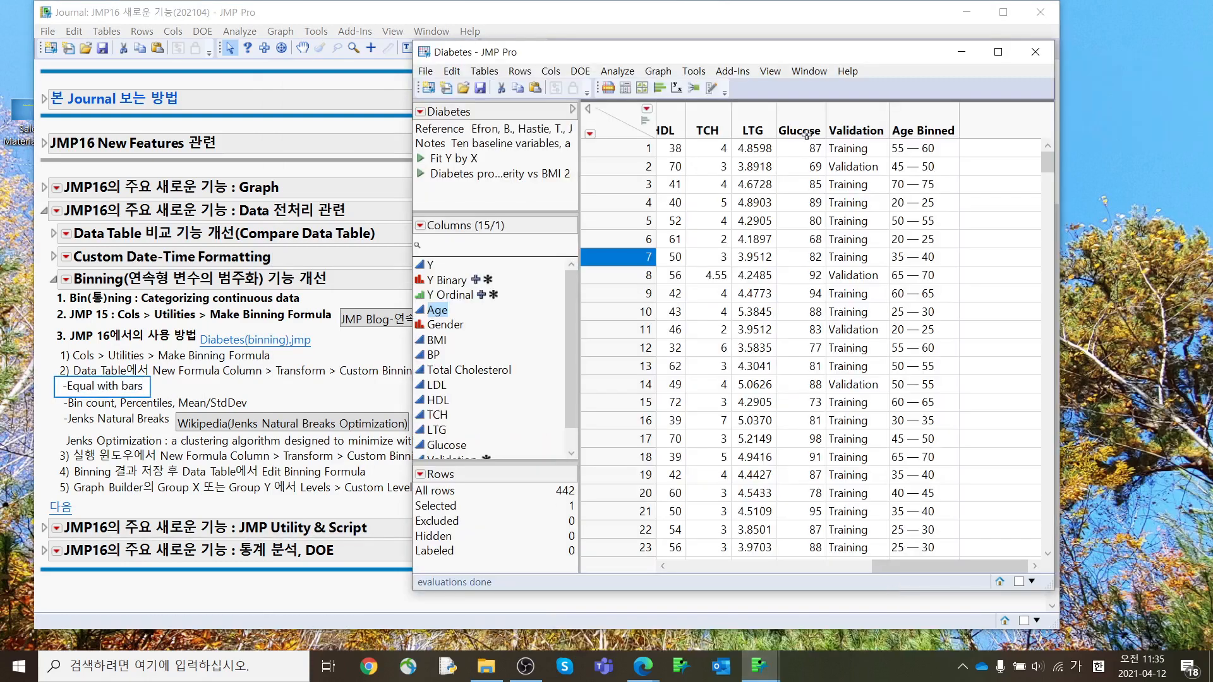
Launch Graph Builder on the Diabetes table, move its window up, and plot Y against BMI
click(658, 71)
click(679, 86)
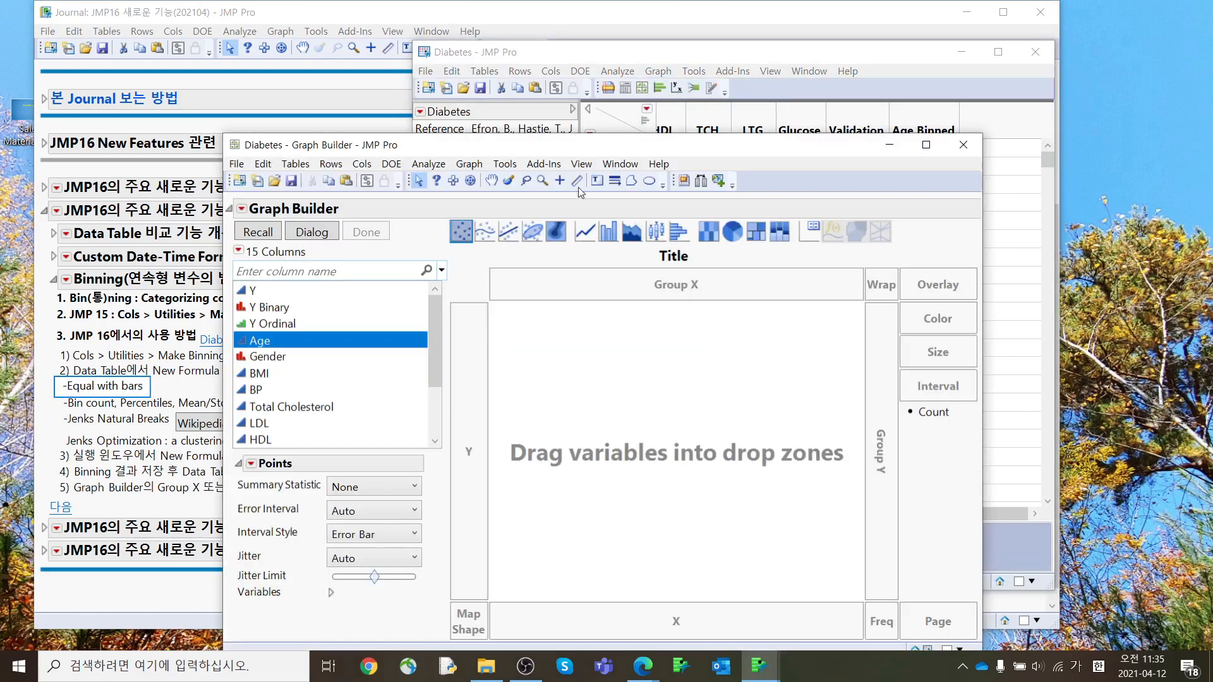
drag(587, 150, 601, 73)
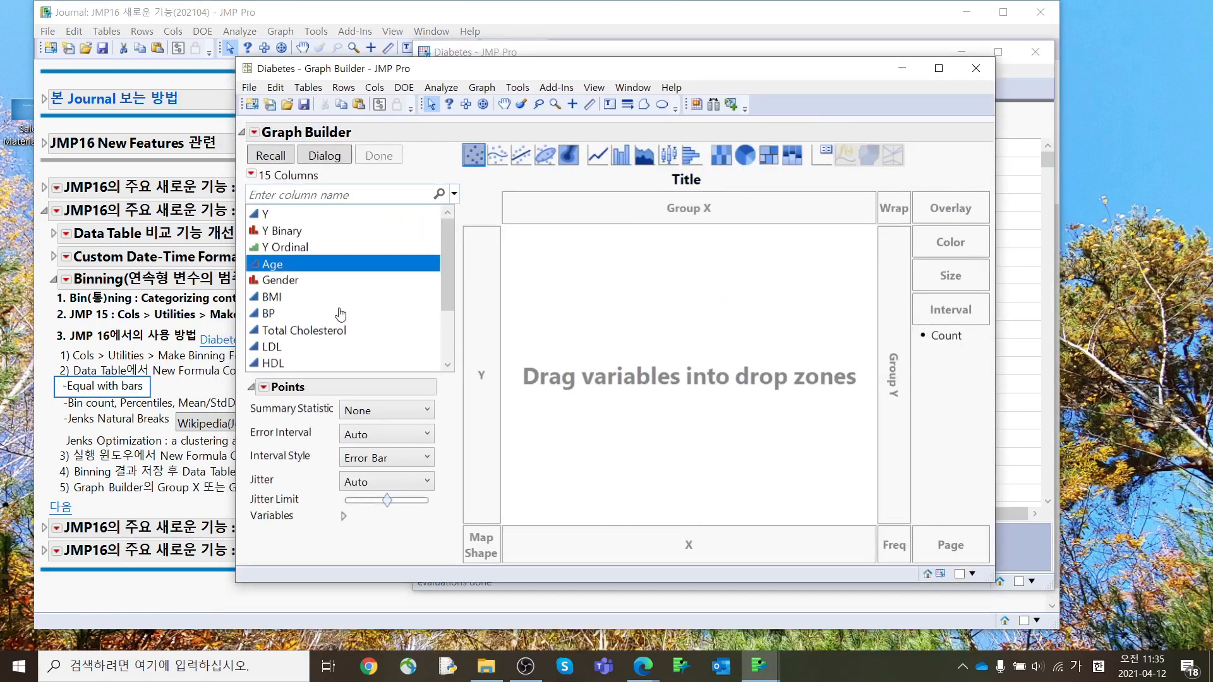
drag(339, 297, 626, 556)
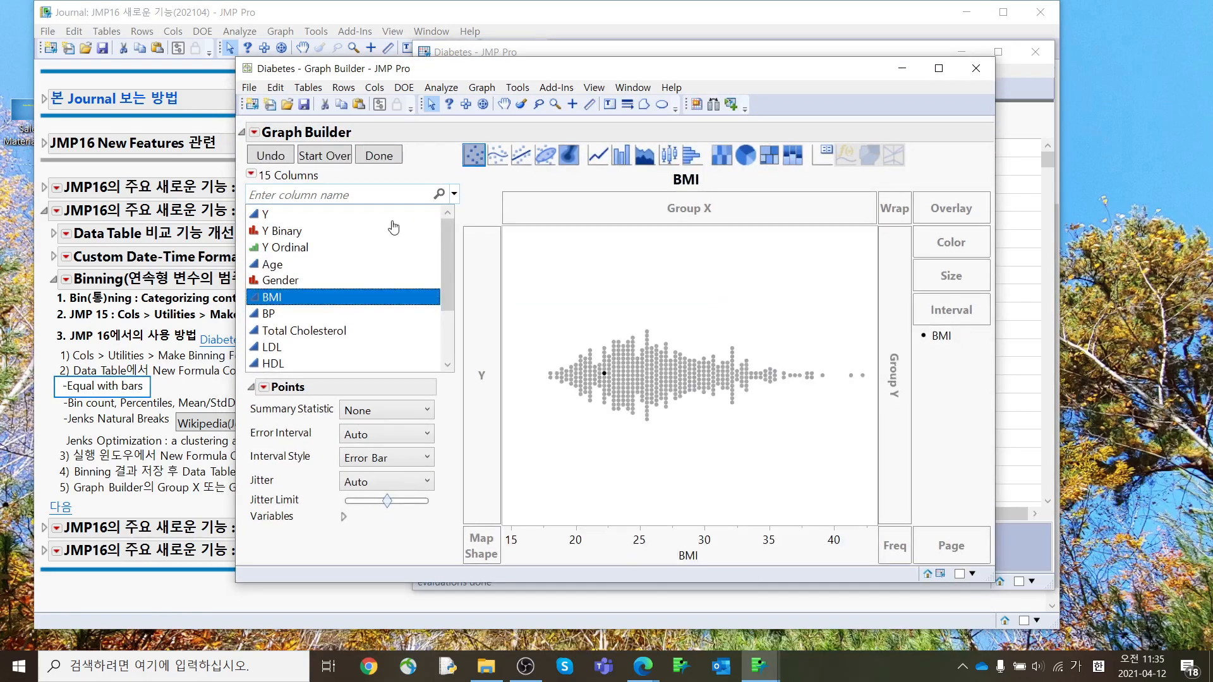
drag(392, 215, 480, 280)
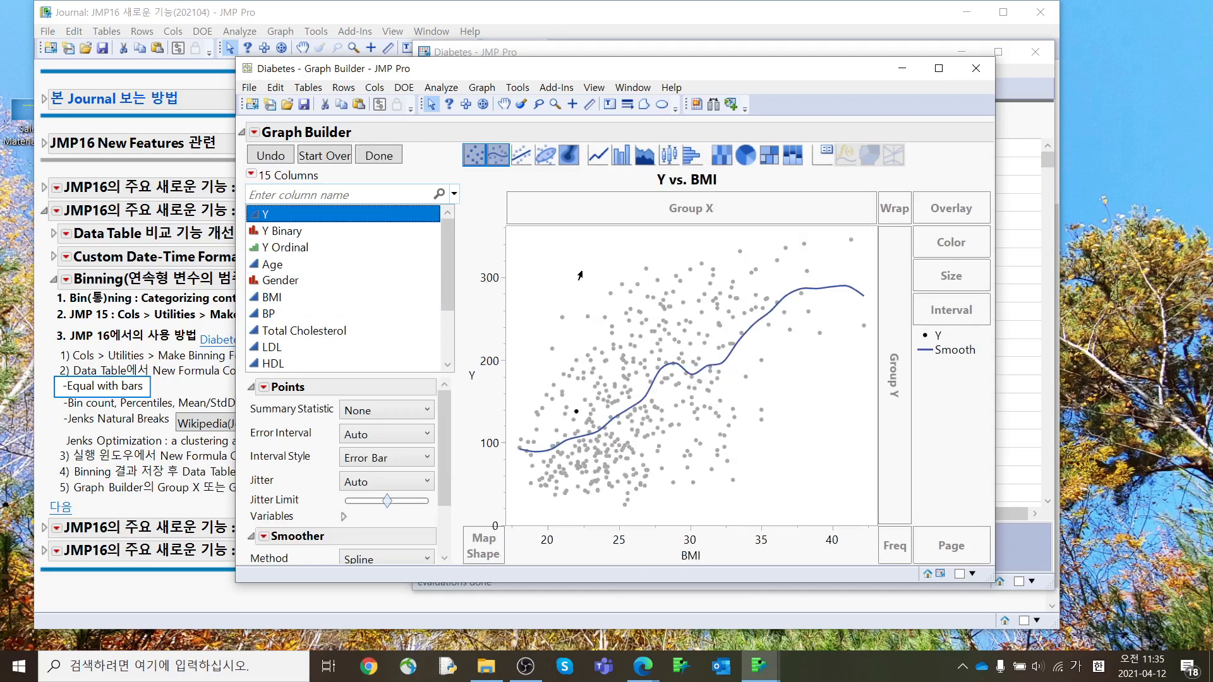
Split the Y vs. BMI graph by Age as the Group X variable and open the Age grouping's options
drag(357, 265, 663, 216)
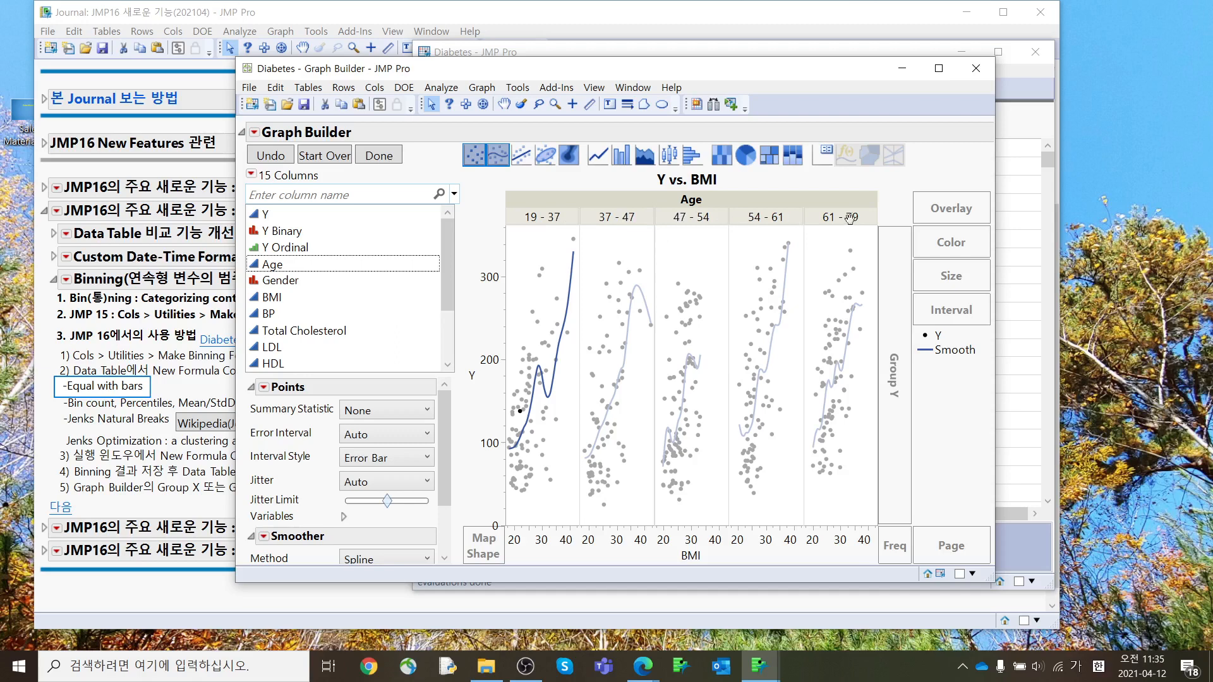
right_click(690, 216)
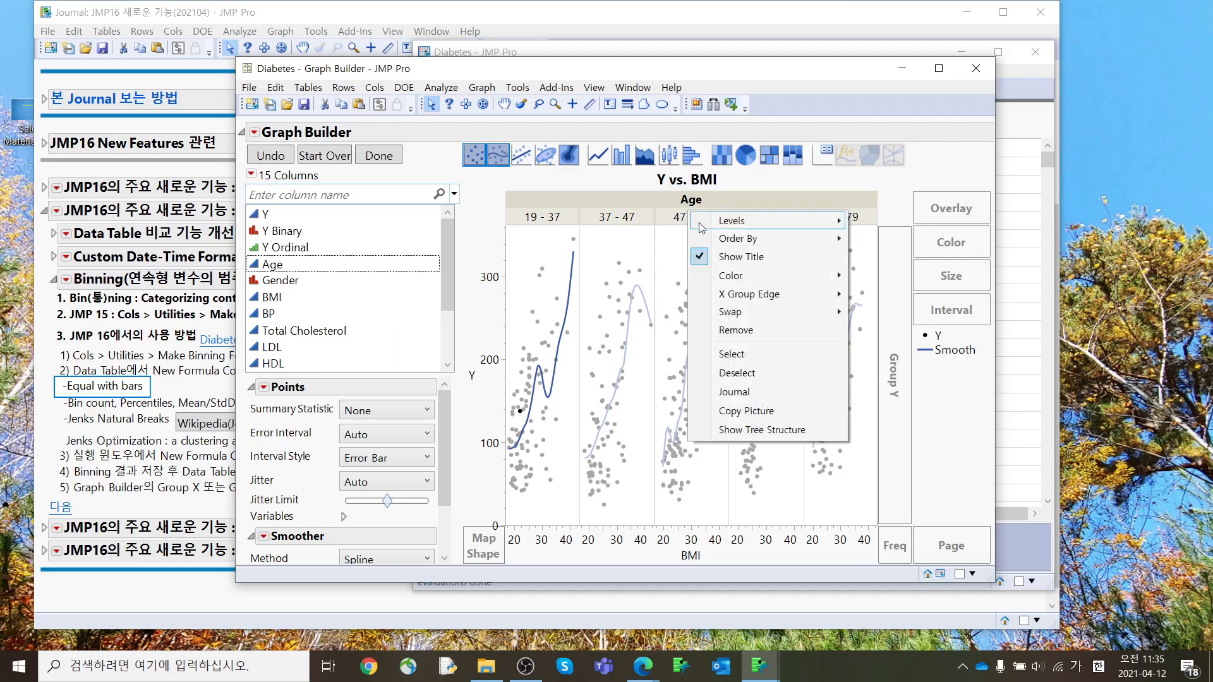
Open the custom levels binning for the Age grouping, view the cutpoint fill options, and cancel without changes
mouse_move(701, 227)
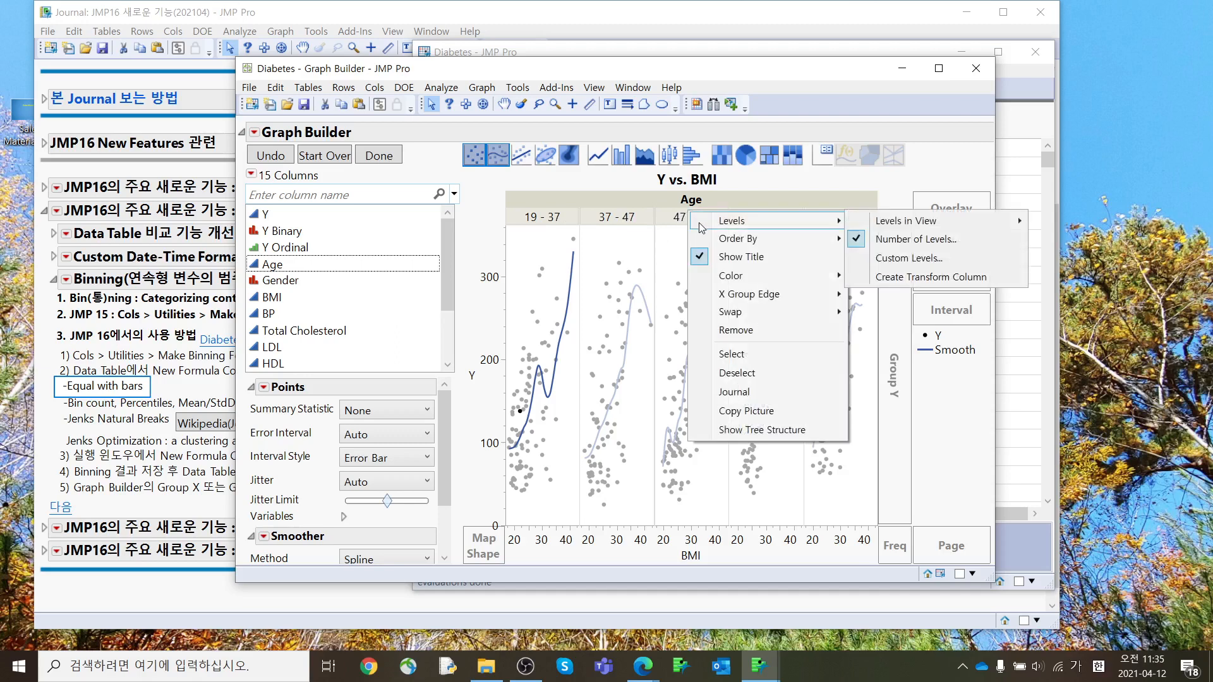
click(902, 259)
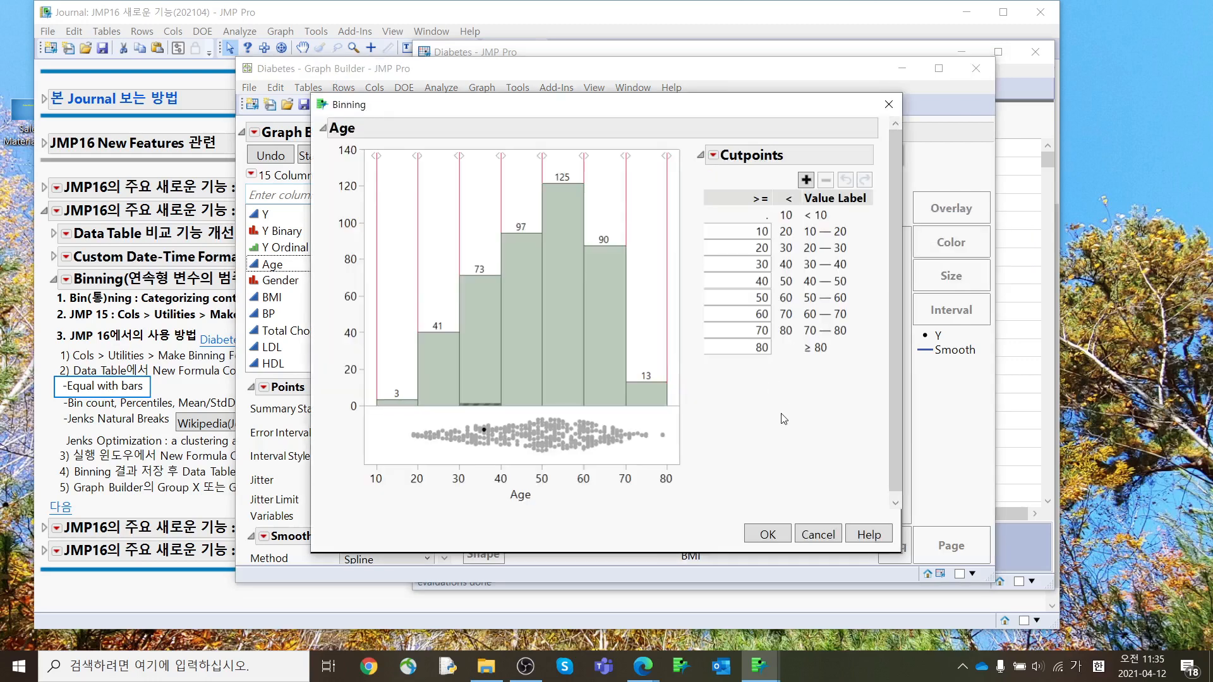
click(714, 156)
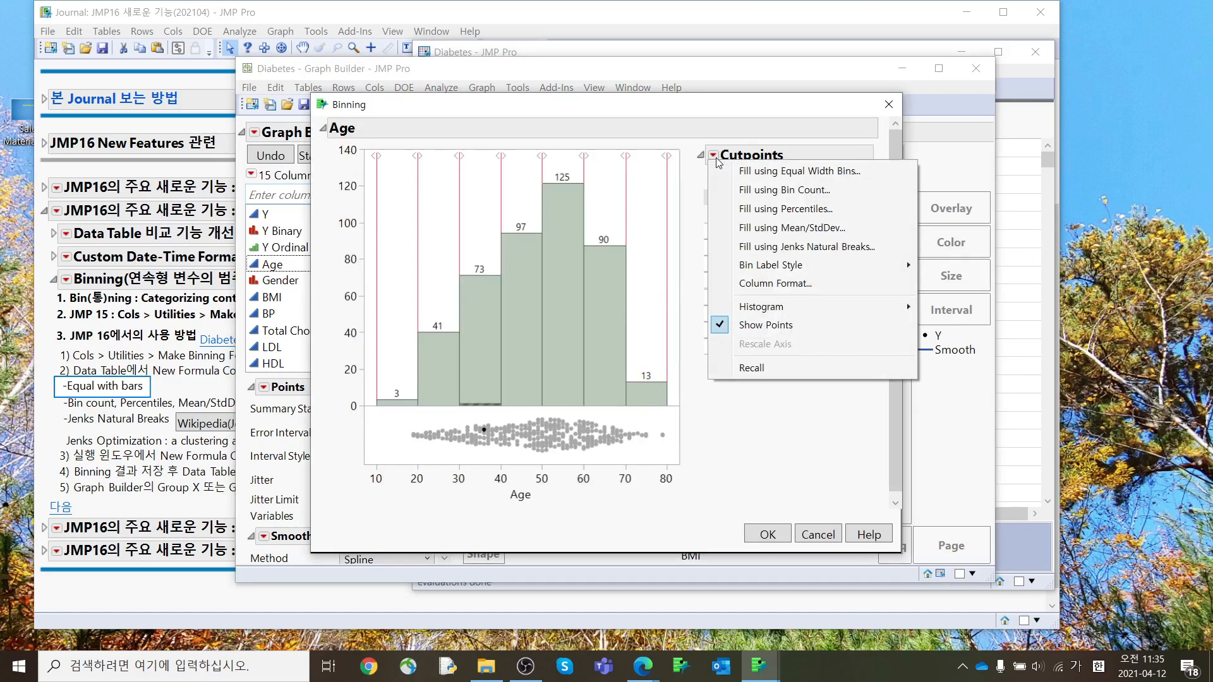
click(772, 470)
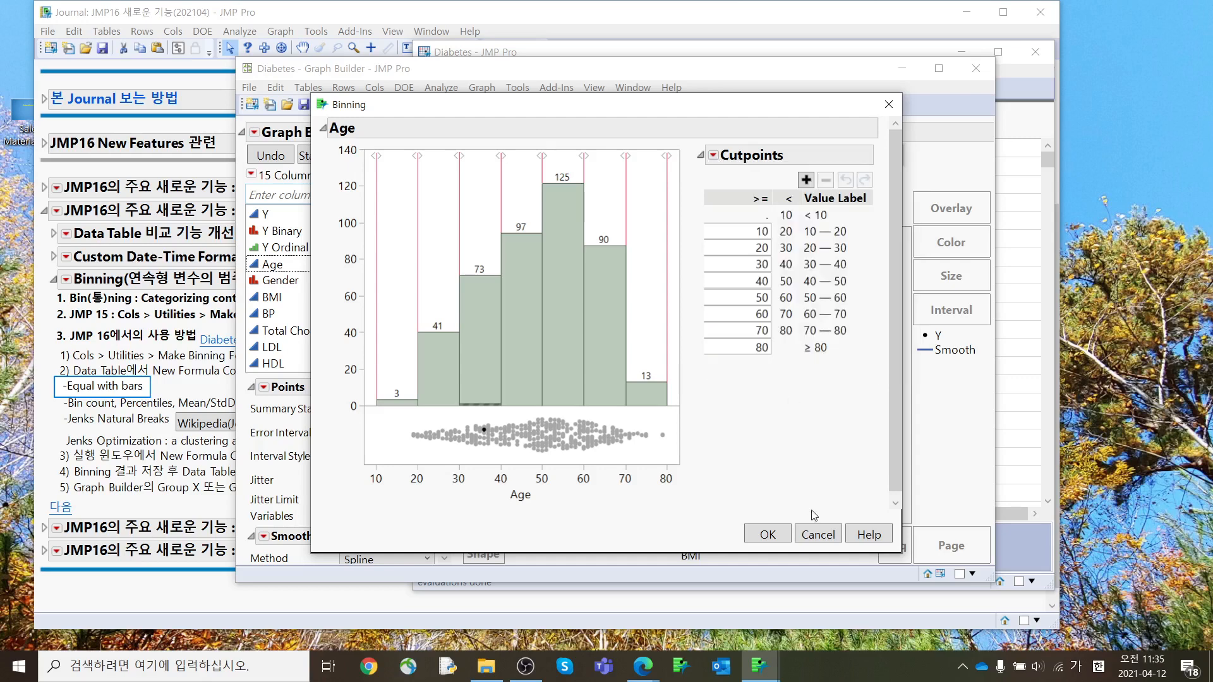
click(816, 534)
Close the Diabetes graph and its data table without saving the changes
click(974, 68)
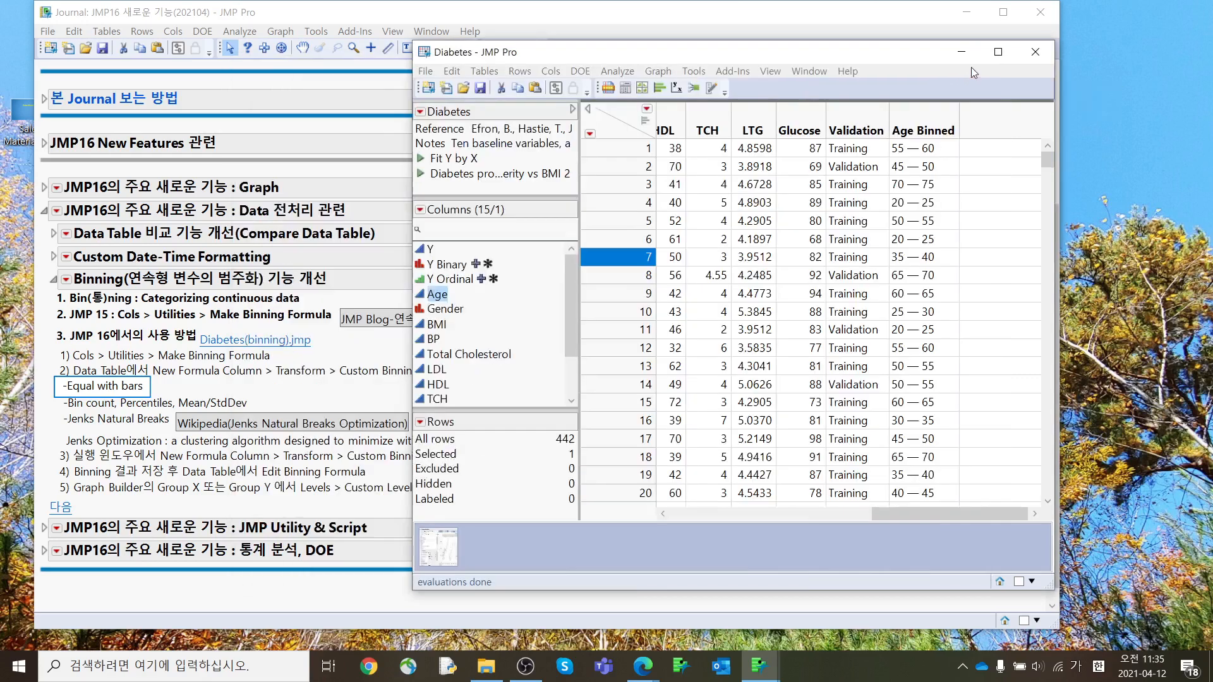
click(1040, 57)
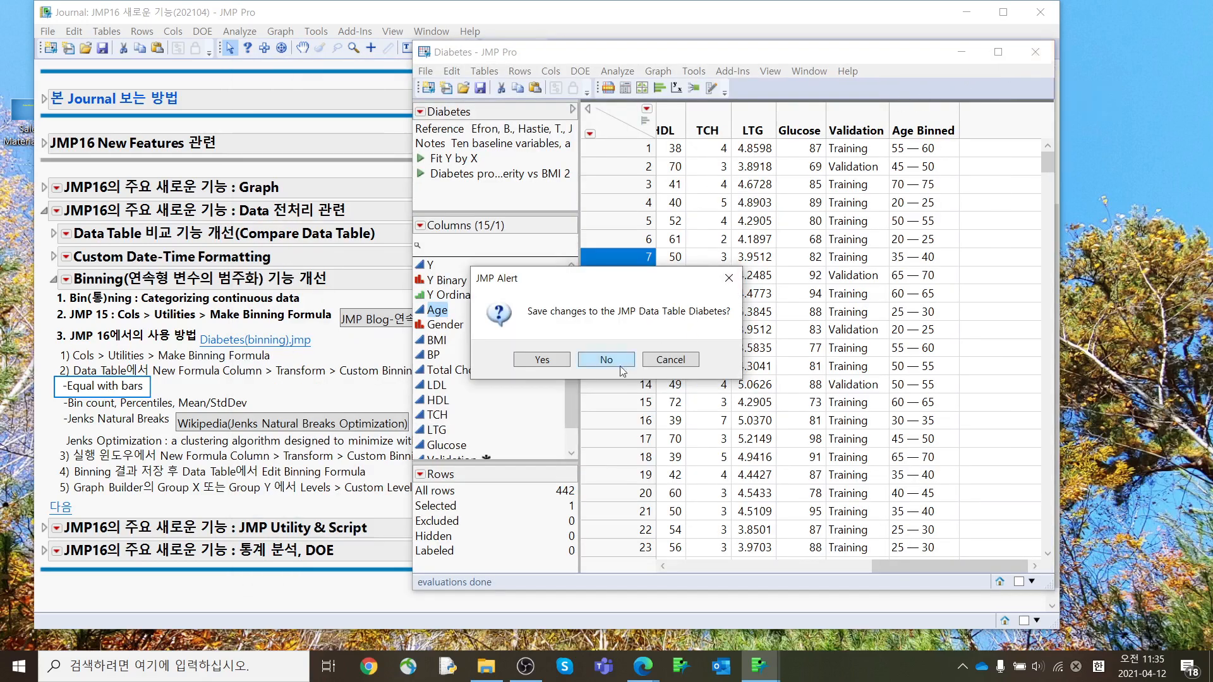
click(620, 298)
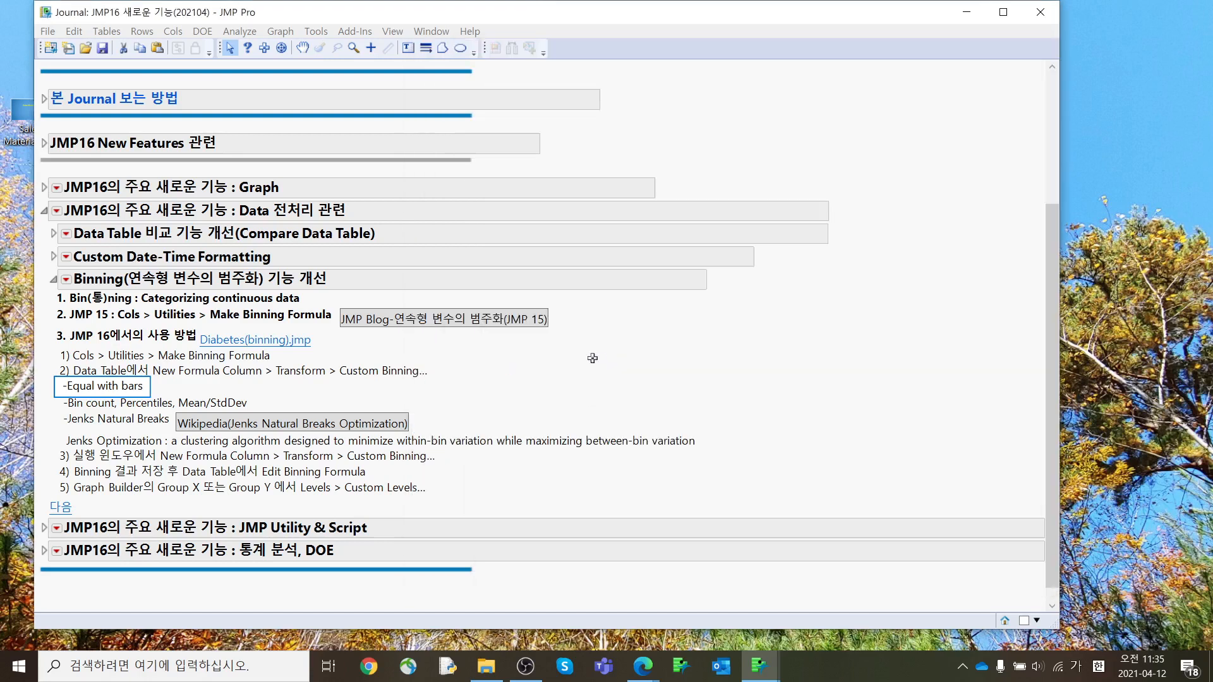
Collapse the Binning topic, advance the journal to the JMP Utility & Script section, and collapse its Action Recorder topic
click(54, 279)
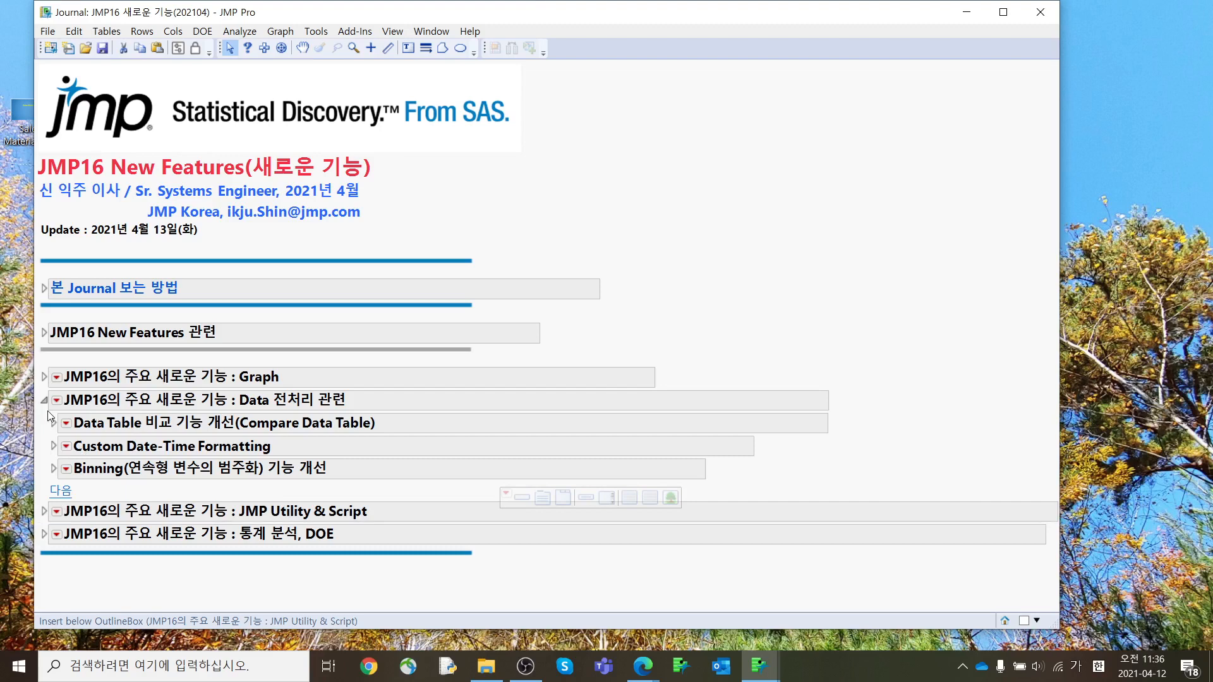
click(60, 491)
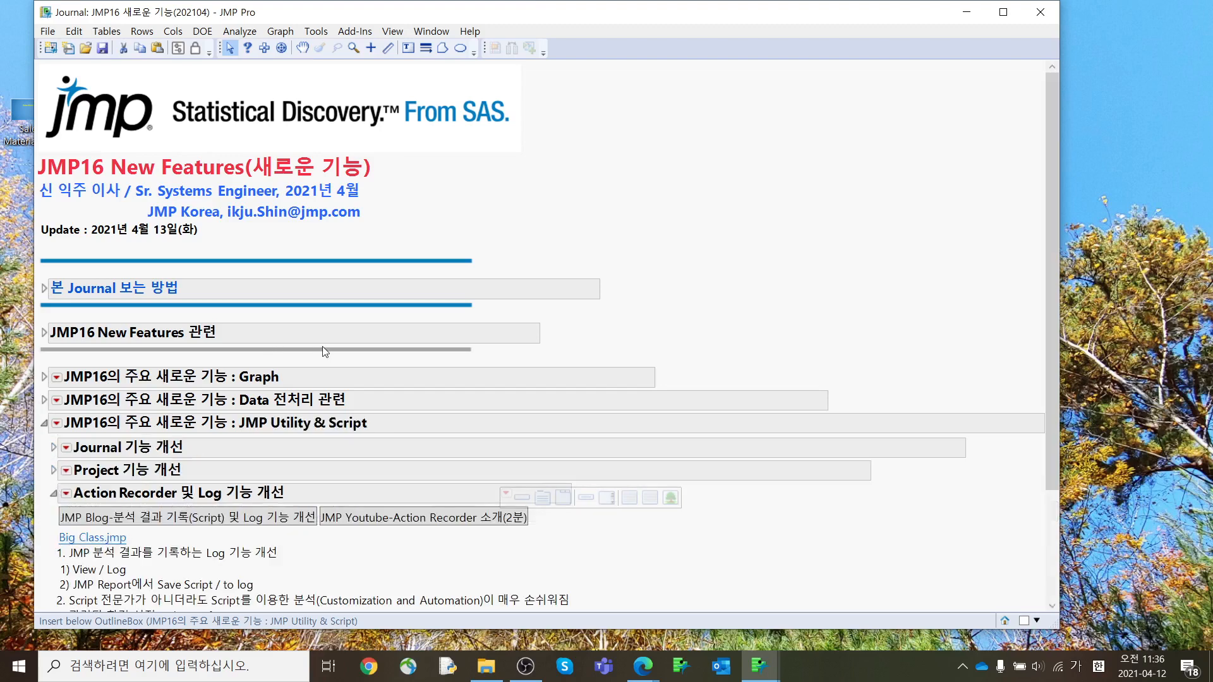
click(54, 494)
scroll(182, 447, down, 1)
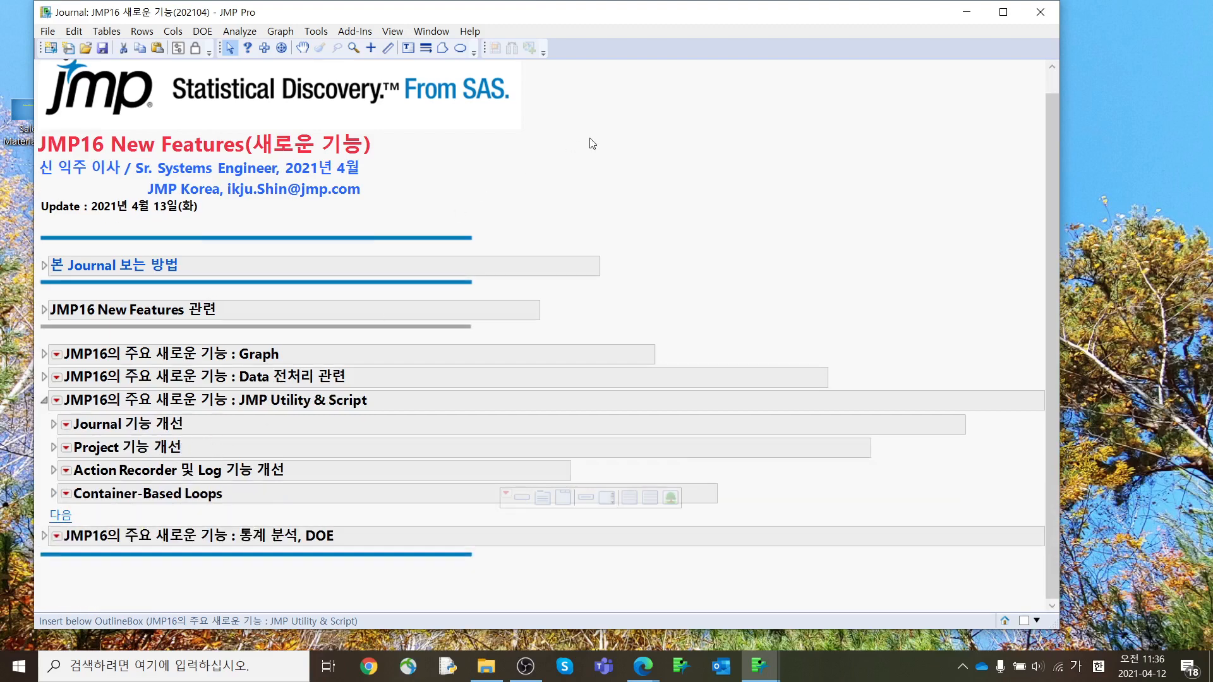
Expand the Journal 기능 개선 topic and read through its list of journal improvements
mouse_move(599, 138)
mouse_down()
mouse_move(770, 337)
mouse_move(260, 447)
mouse_move(609, 225)
mouse_move(661, 297)
mouse_up()
click(53, 425)
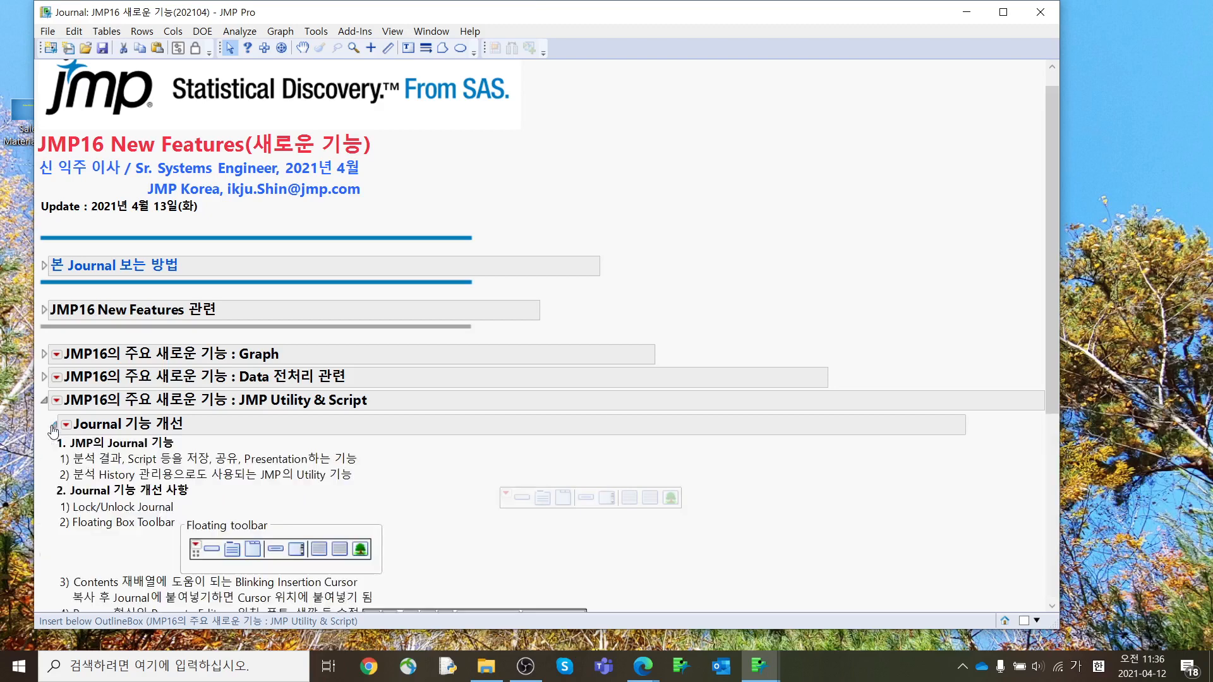
scroll(278, 441, down, 3)
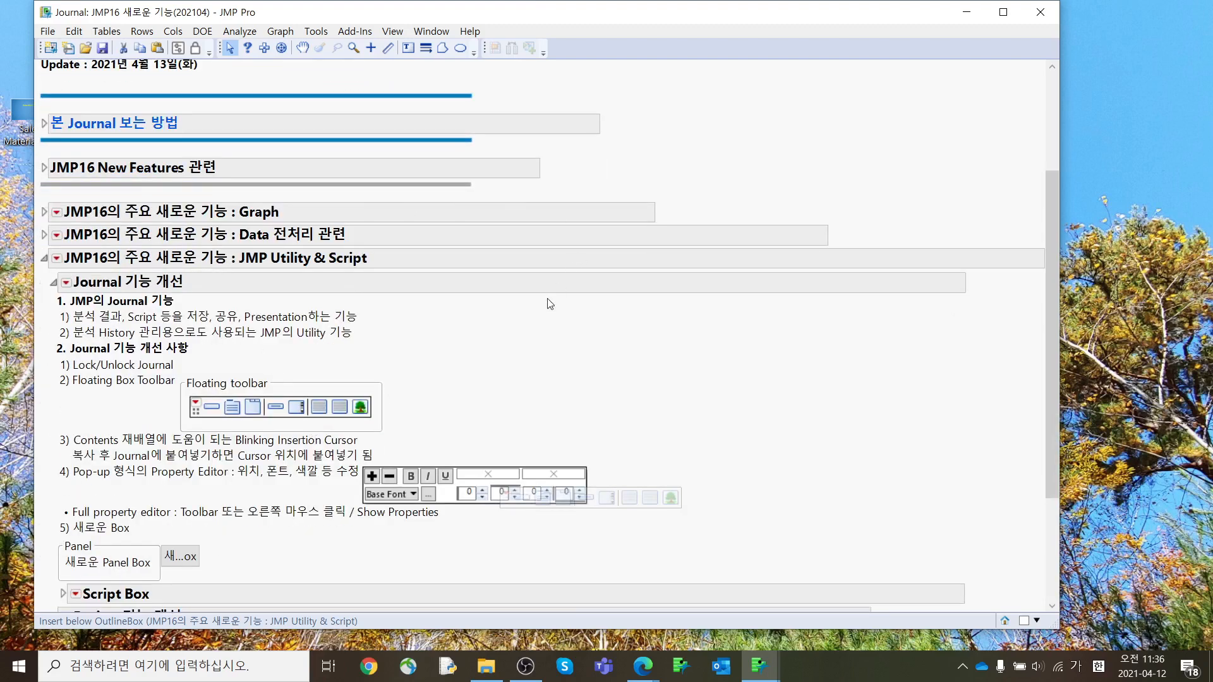
mouse_move(635, 352)
mouse_down()
mouse_move(416, 363)
mouse_move(708, 237)
mouse_move(676, 346)
mouse_move(638, 354)
mouse_up()
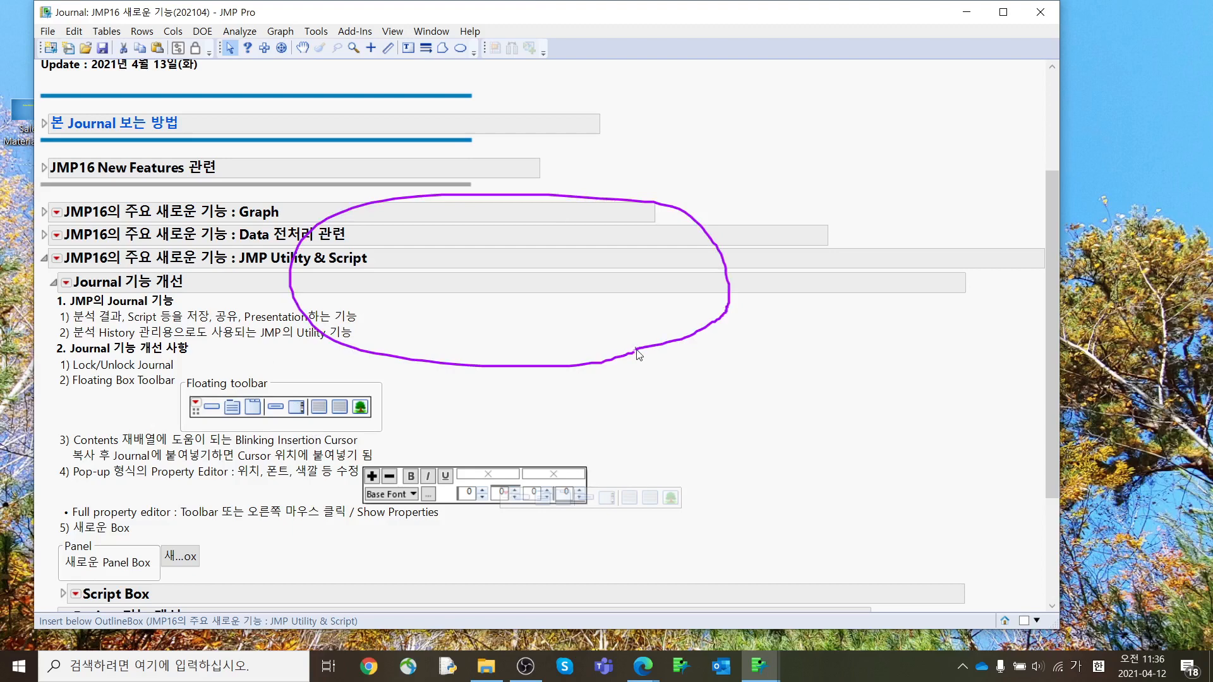
key(Escape)
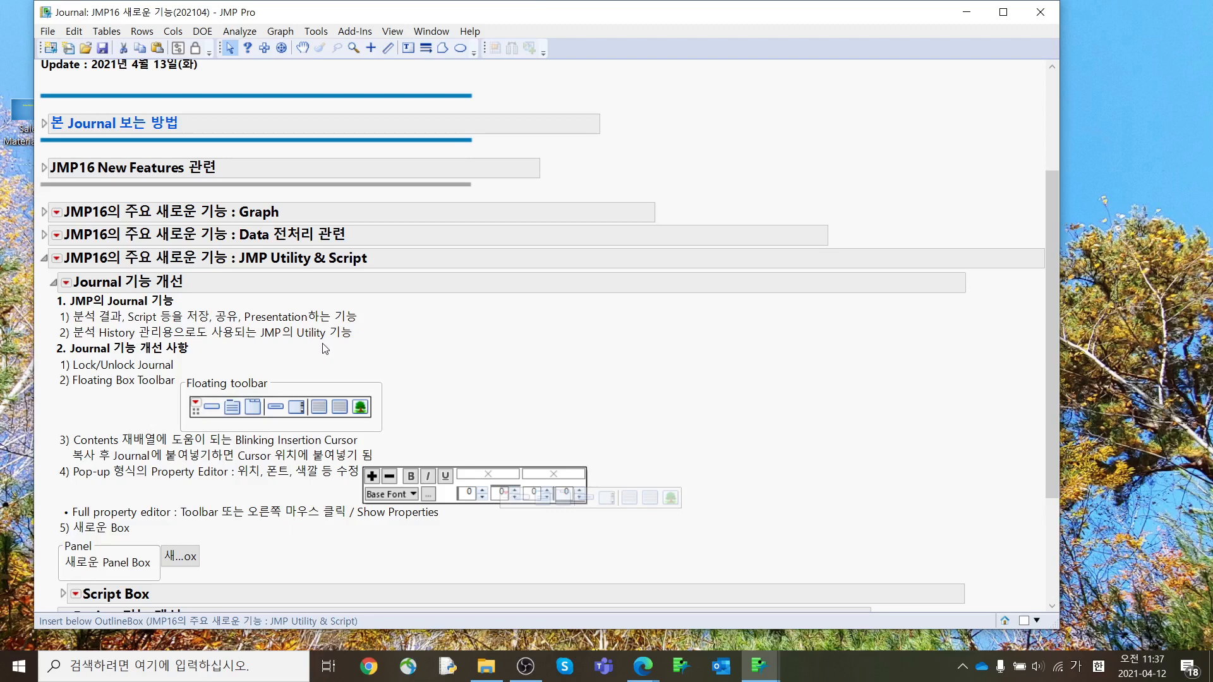
scroll(466, 342, down, 3)
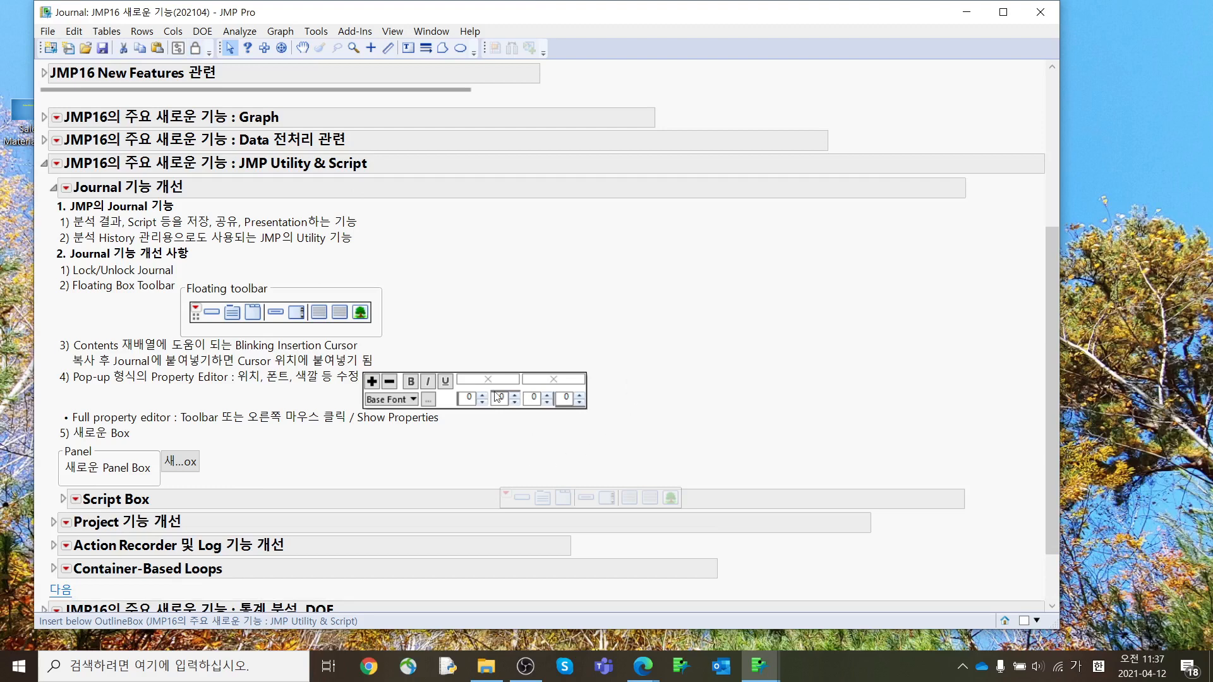
scroll(757, 441, down, 3)
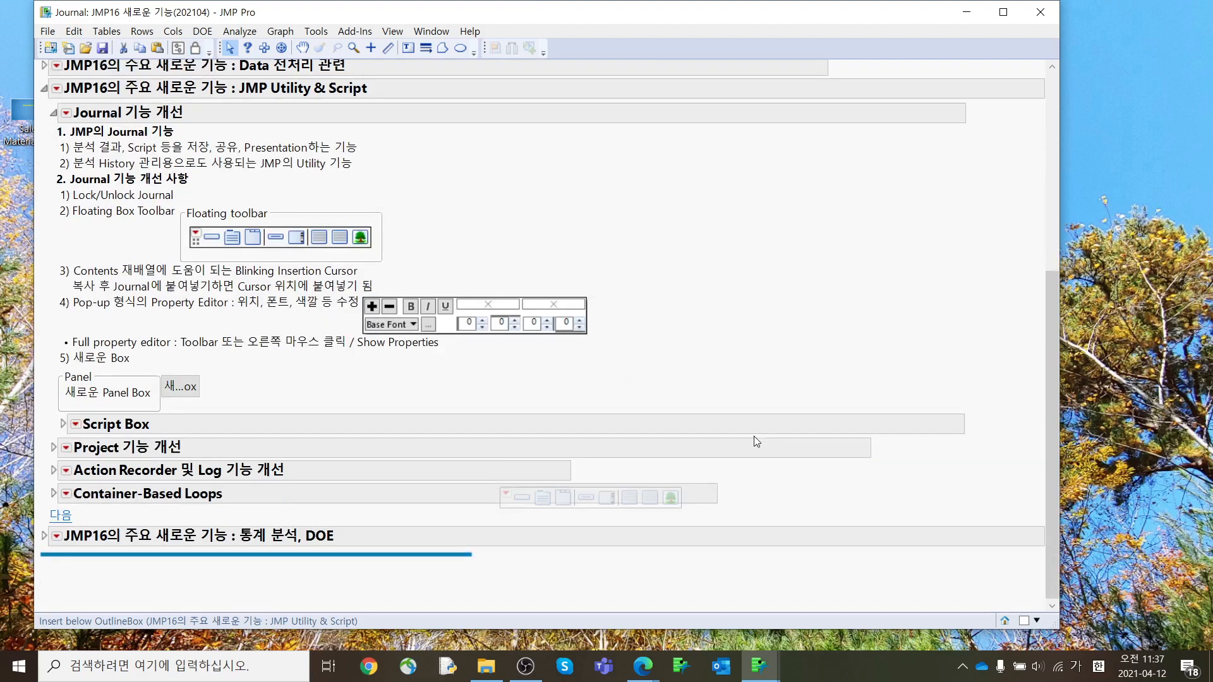
Move the floating box toolbar to the empty area beside the Floating Box Toolbar item and expand the Script Box topic
drag(507, 501, 656, 253)
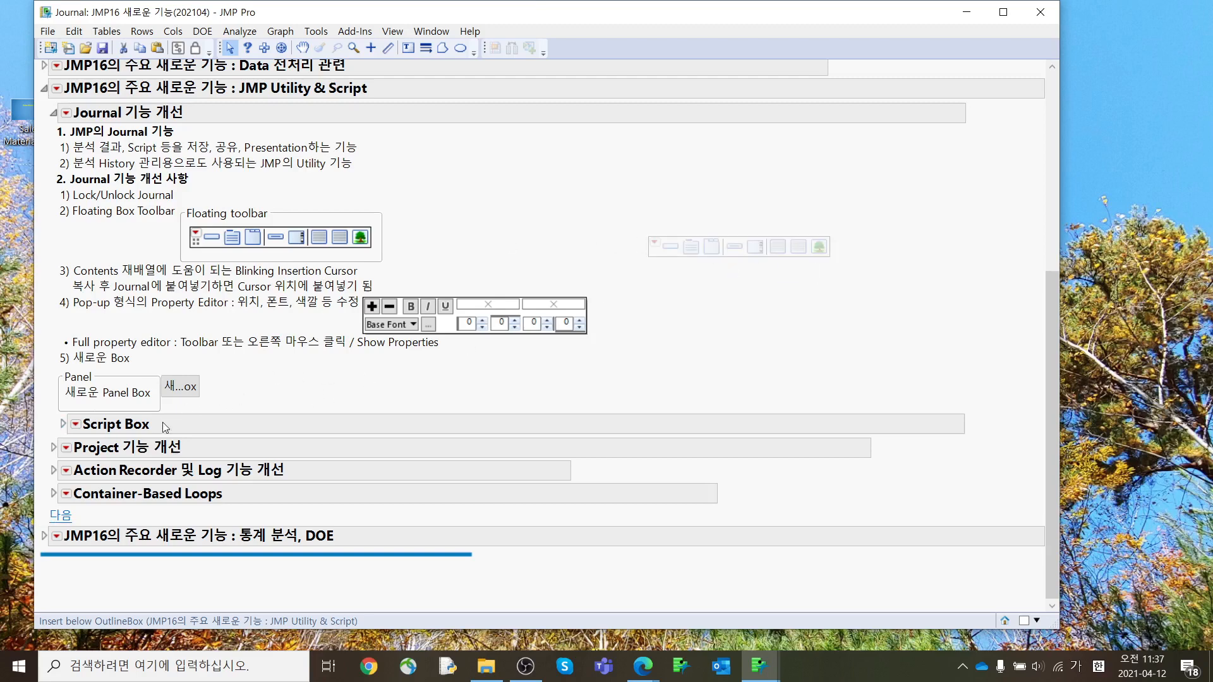
click(64, 424)
scroll(126, 460, down, 1)
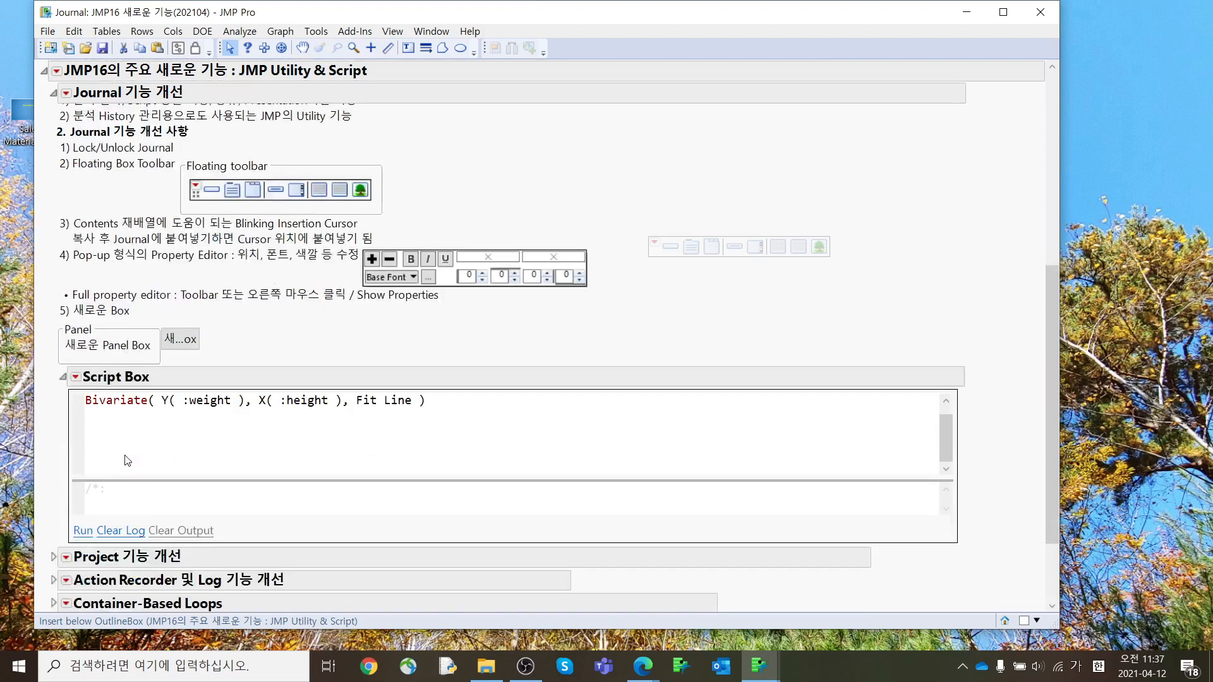
Run the Script Box code that opens Big Class.jmp and fits a line to weight by height
scroll(126, 460, down, 1)
scroll(126, 460, up, 1)
scroll(945, 424, up, 1)
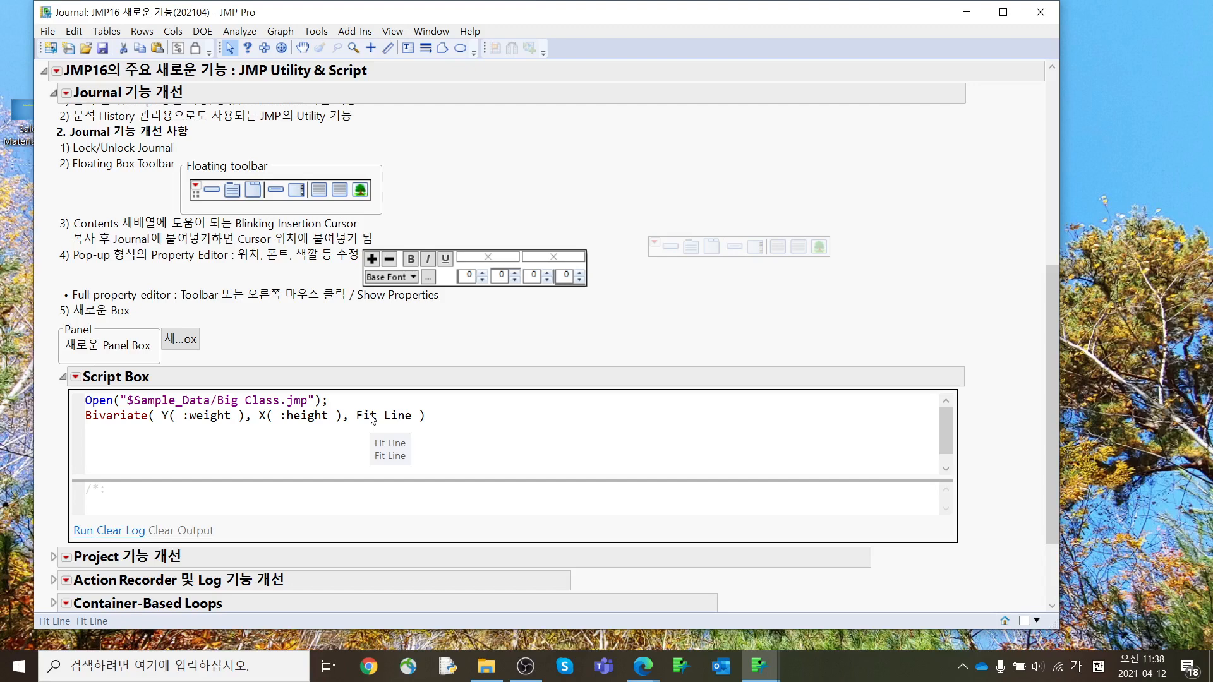
click(82, 531)
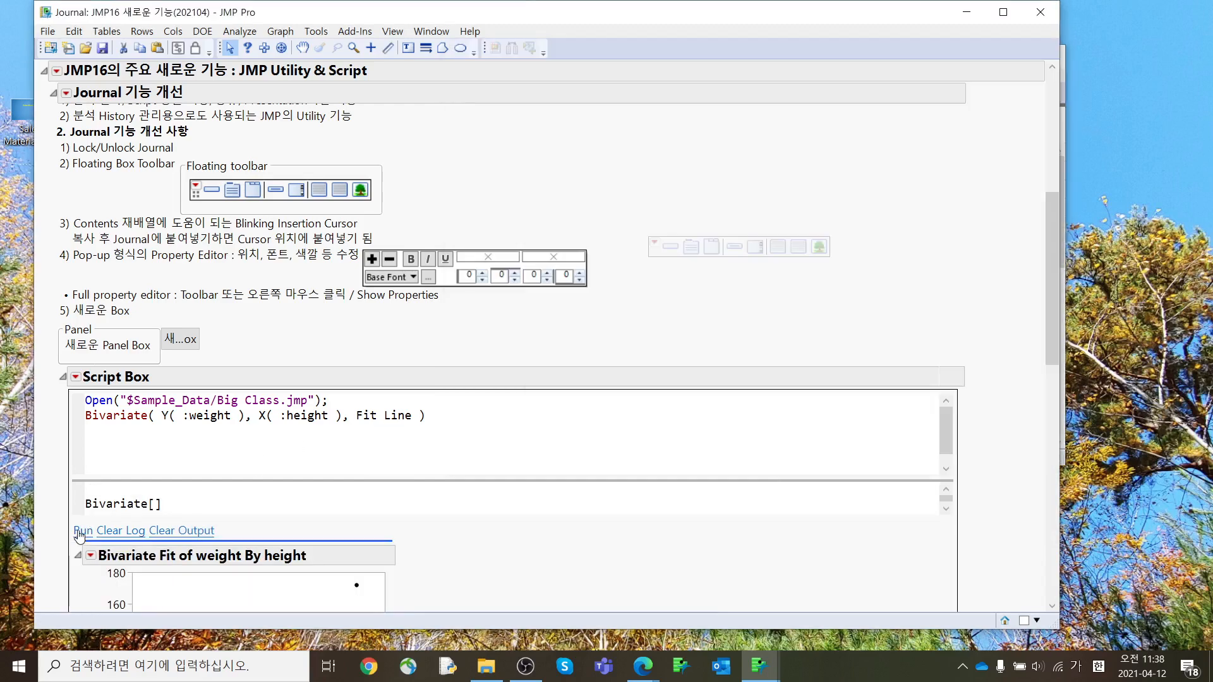
Bring the Big Class data table opened by the script to the front and close it
click(754, 671)
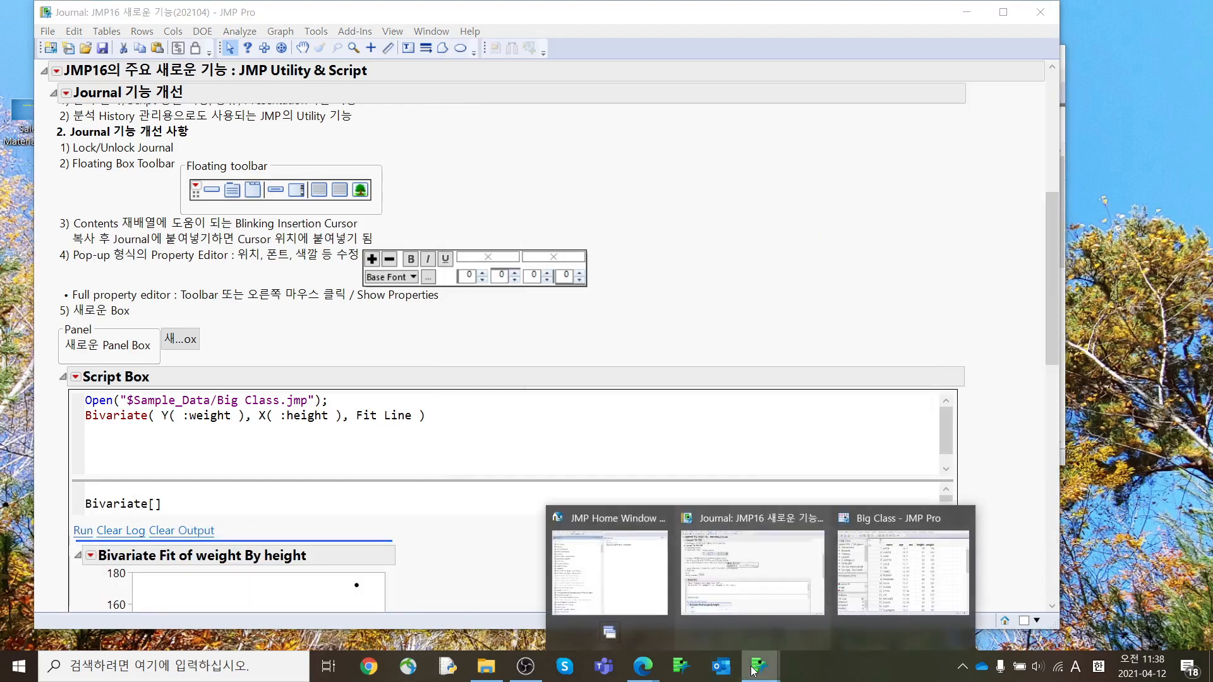
click(848, 581)
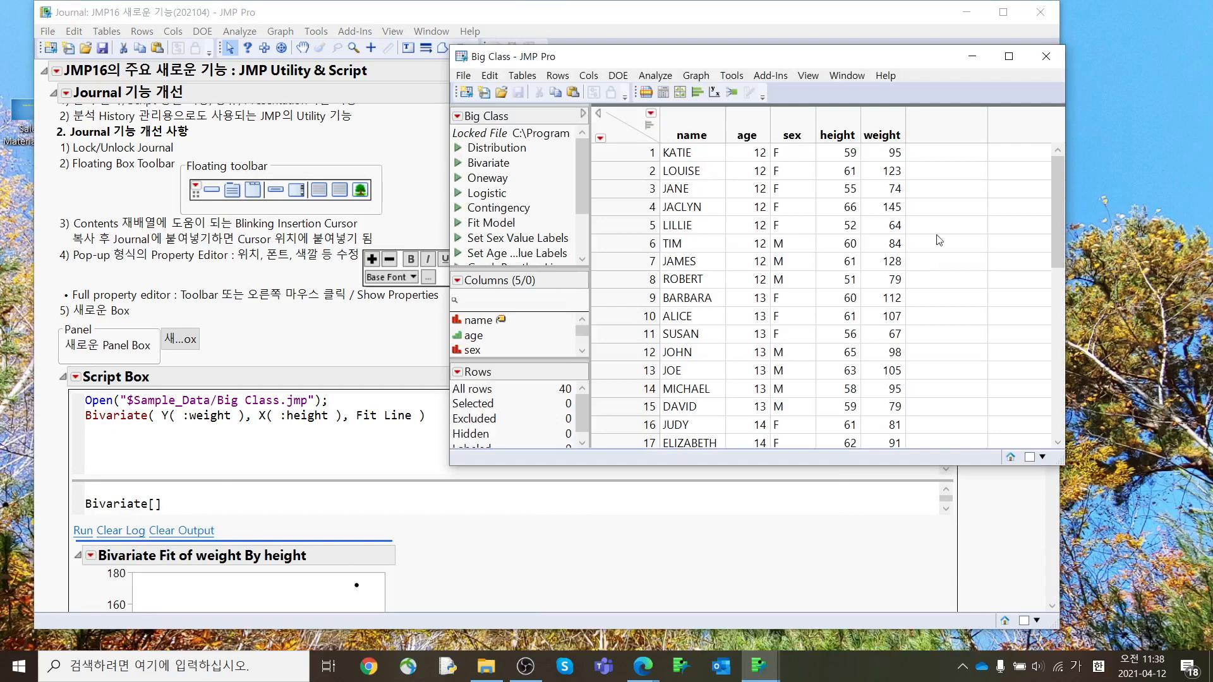
click(1046, 57)
Review the bivariate fit of weight by height below the script and clear the script output
scroll(341, 537, down, 3)
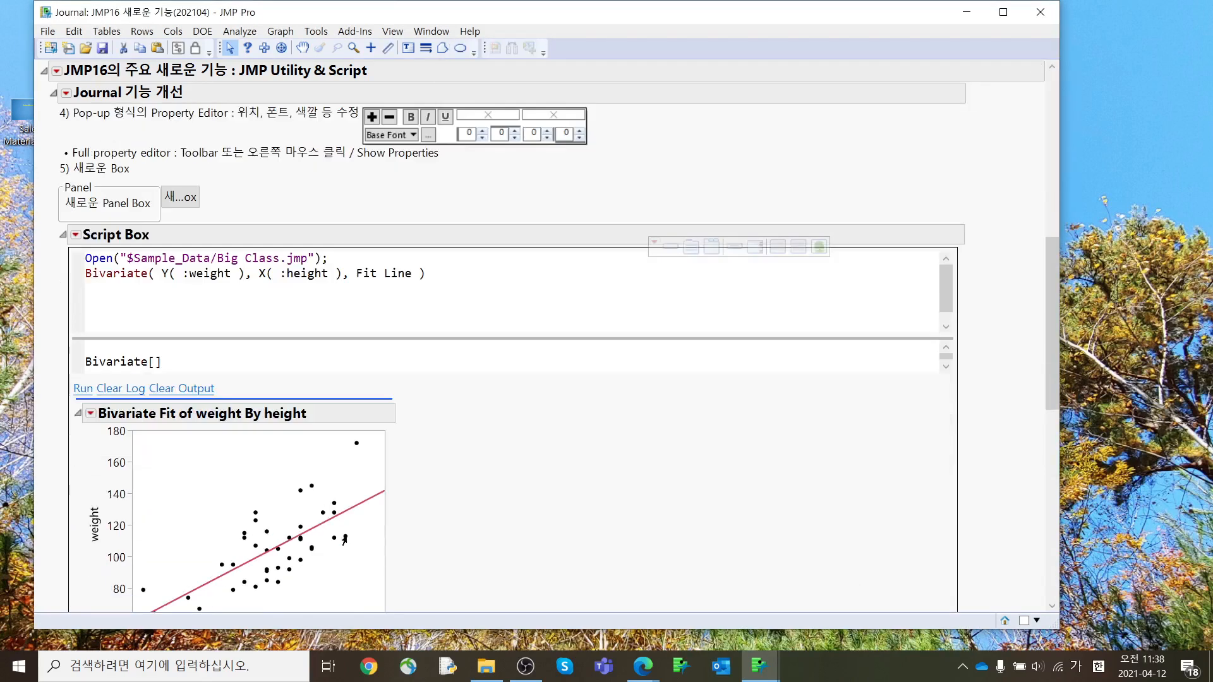
scroll(311, 537, down, 1)
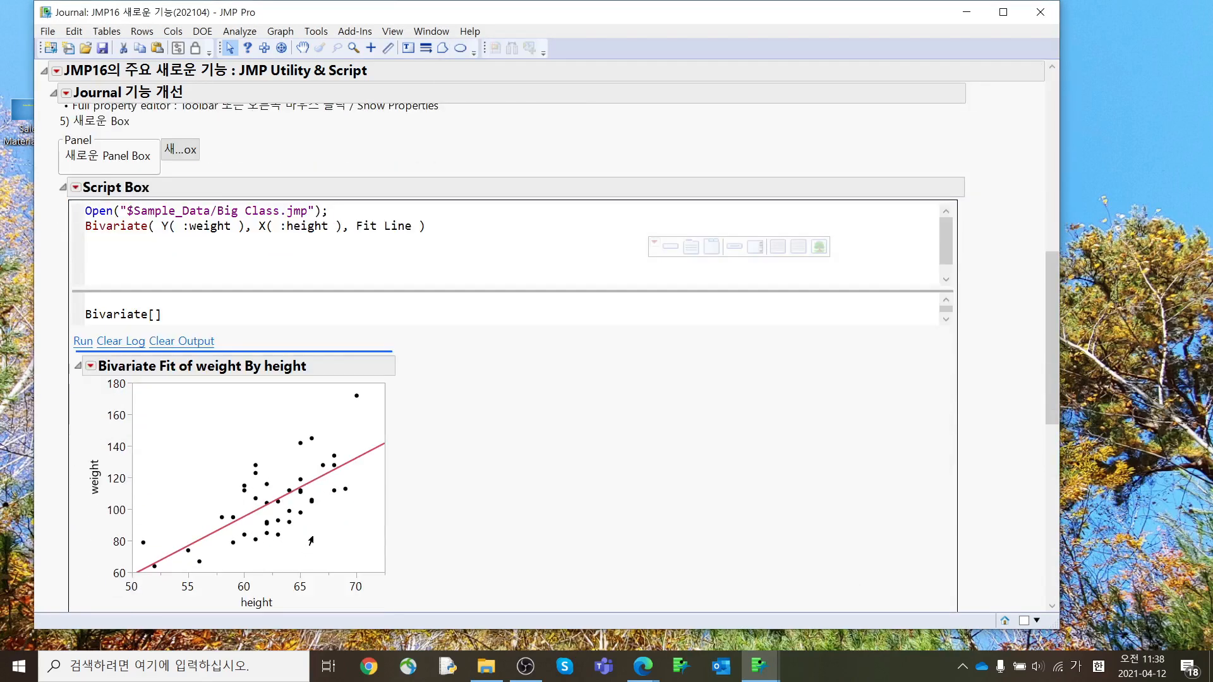
click(182, 343)
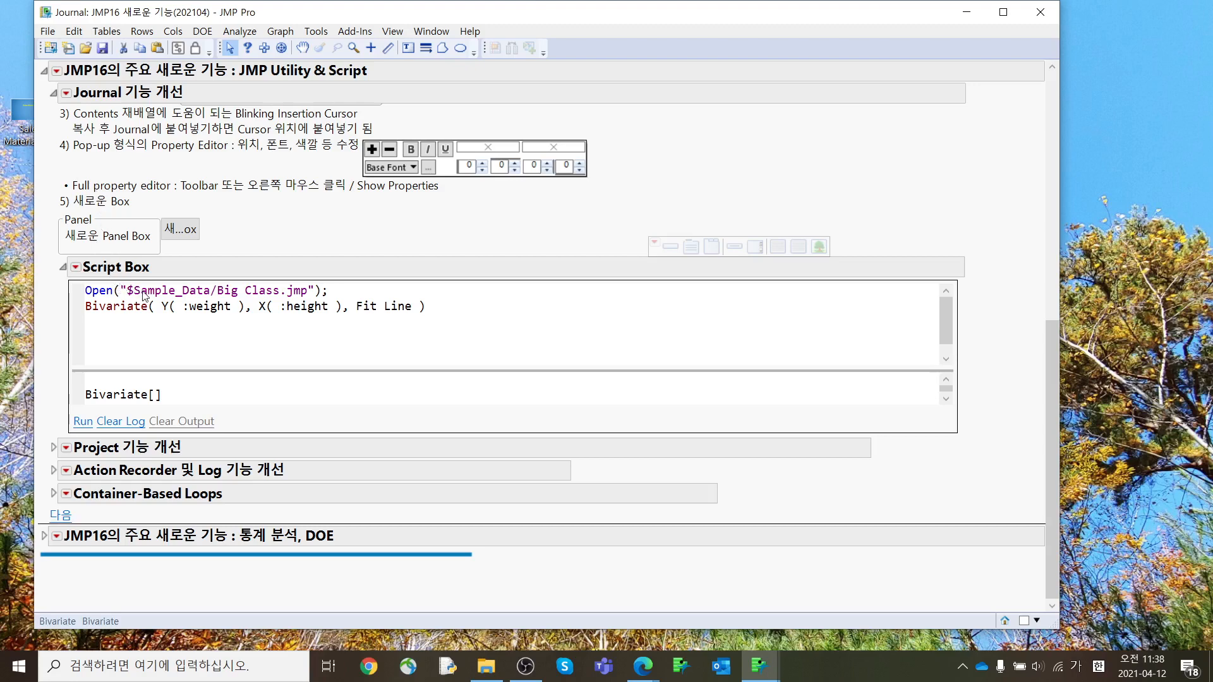
Collapse the Journal 기능 개선 topic, expand Project 기능 개선, and examine its JMP15 and JMP16 file storage notes
click(54, 94)
click(53, 448)
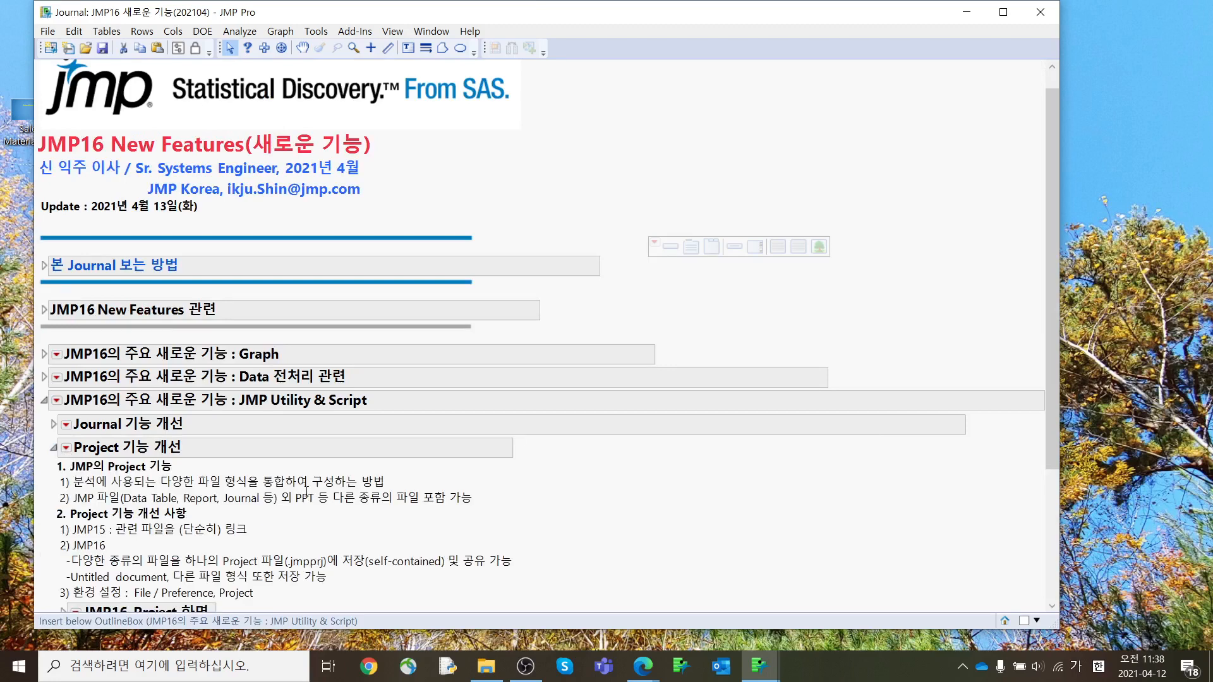
scroll(306, 491, down, 3)
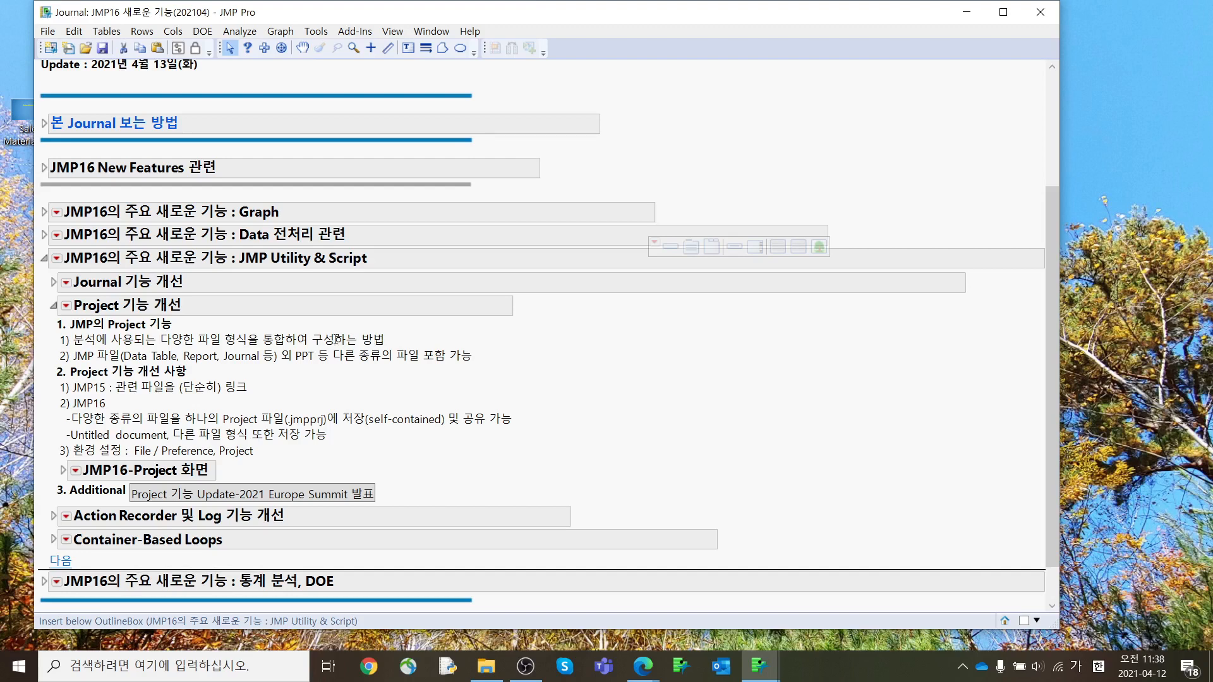
click(154, 392)
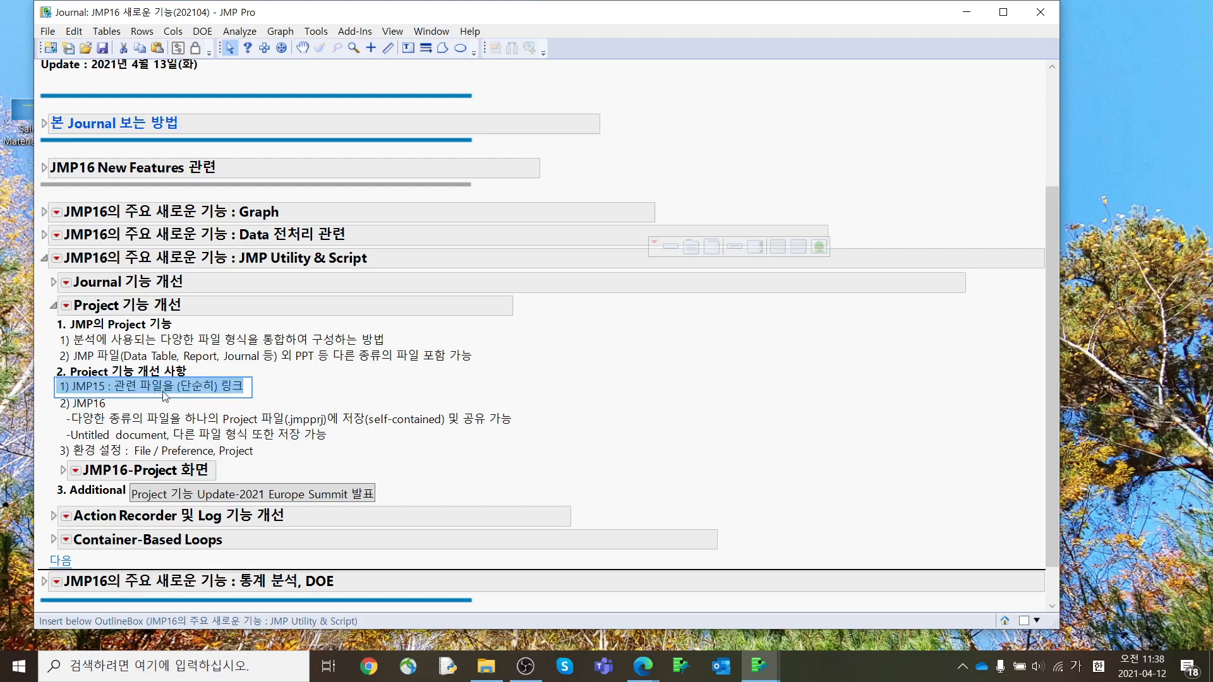
click(289, 390)
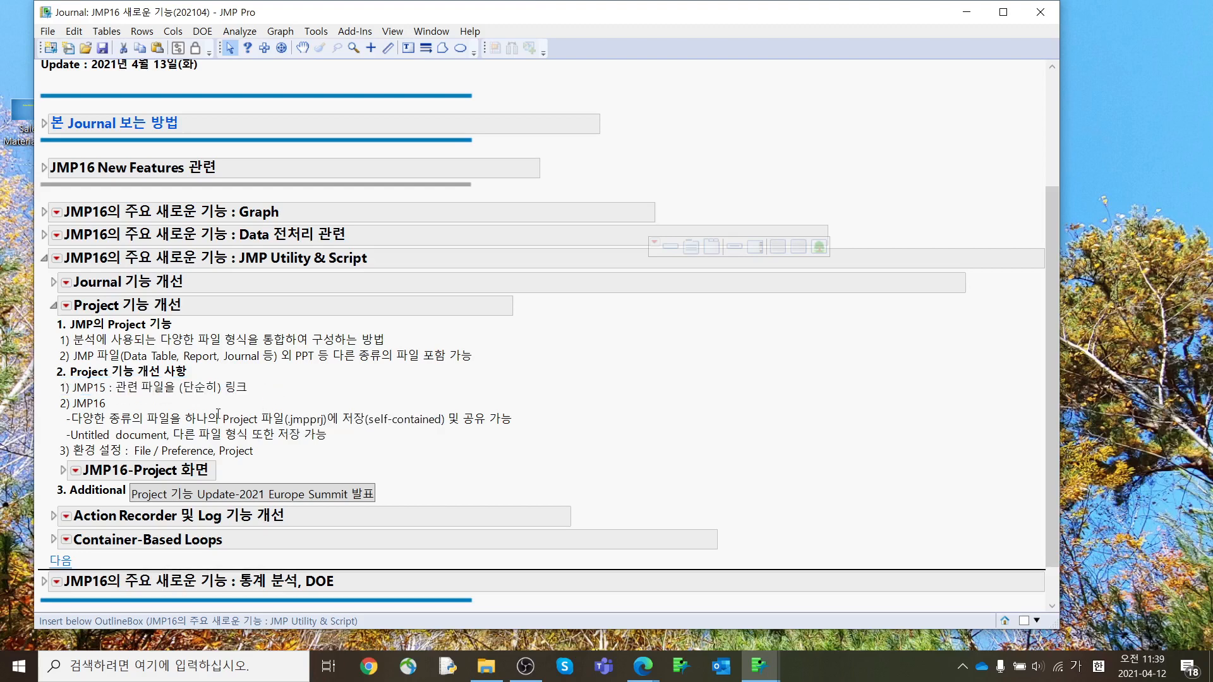
click(196, 426)
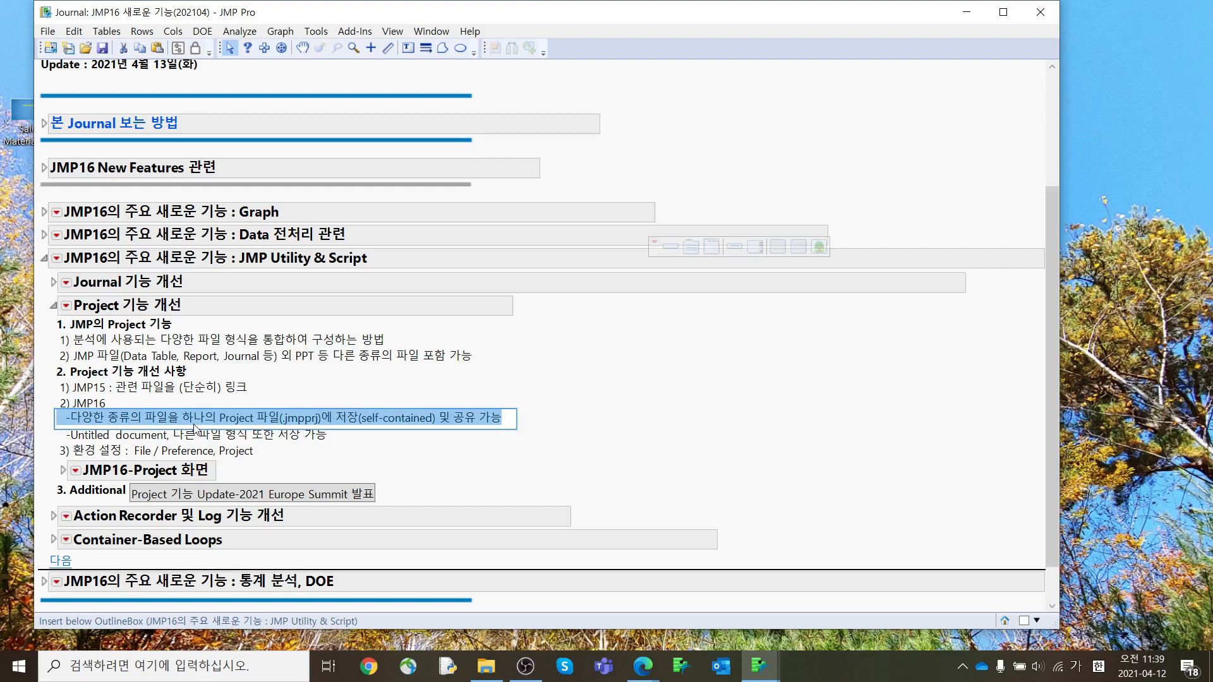
click(259, 397)
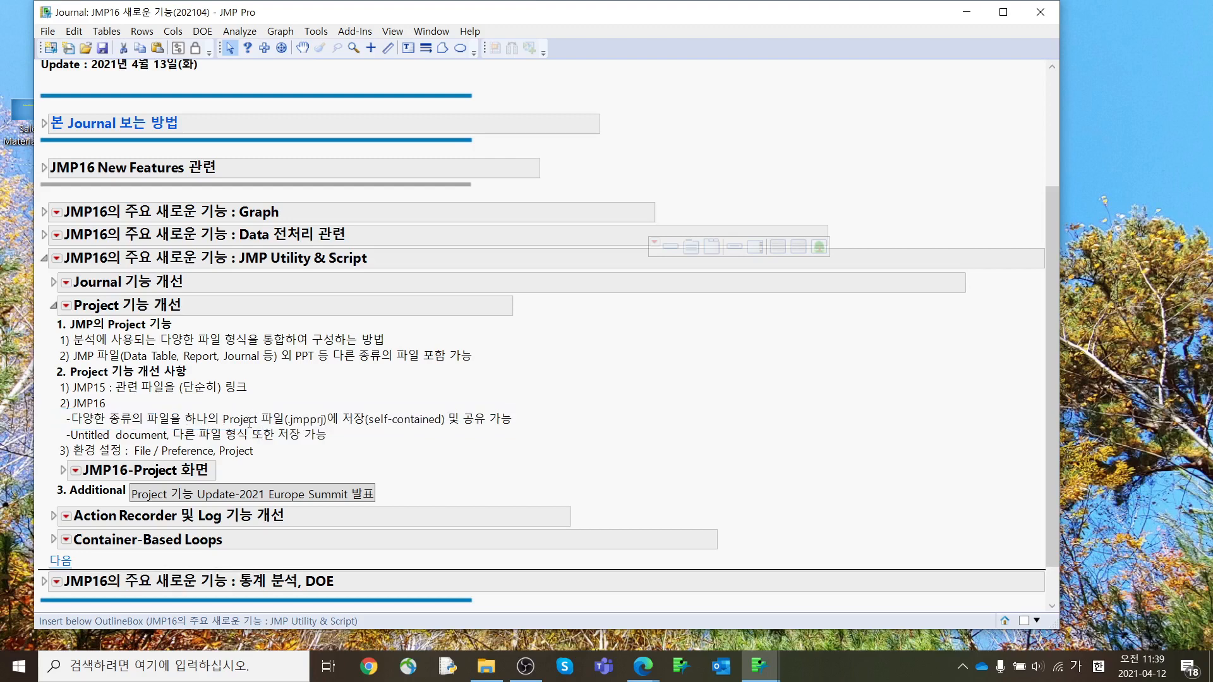
click(342, 418)
Shift the journal window slightly aside and create a new, empty project
drag(128, 19, 106, 19)
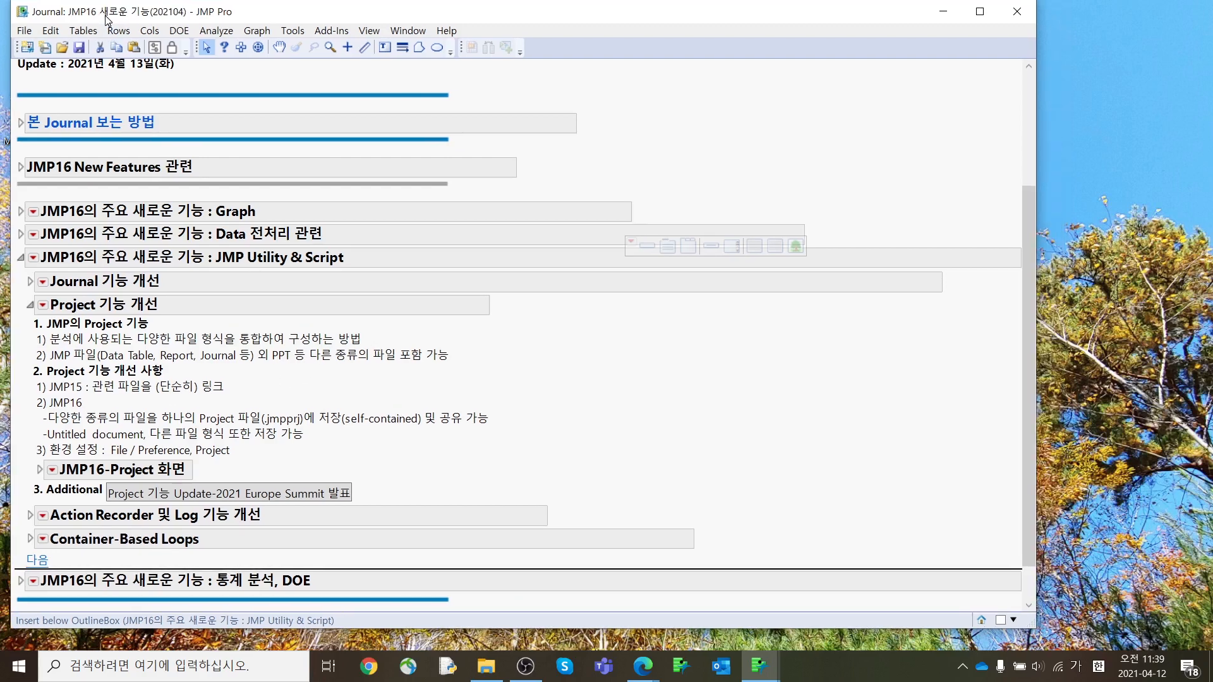
click(25, 32)
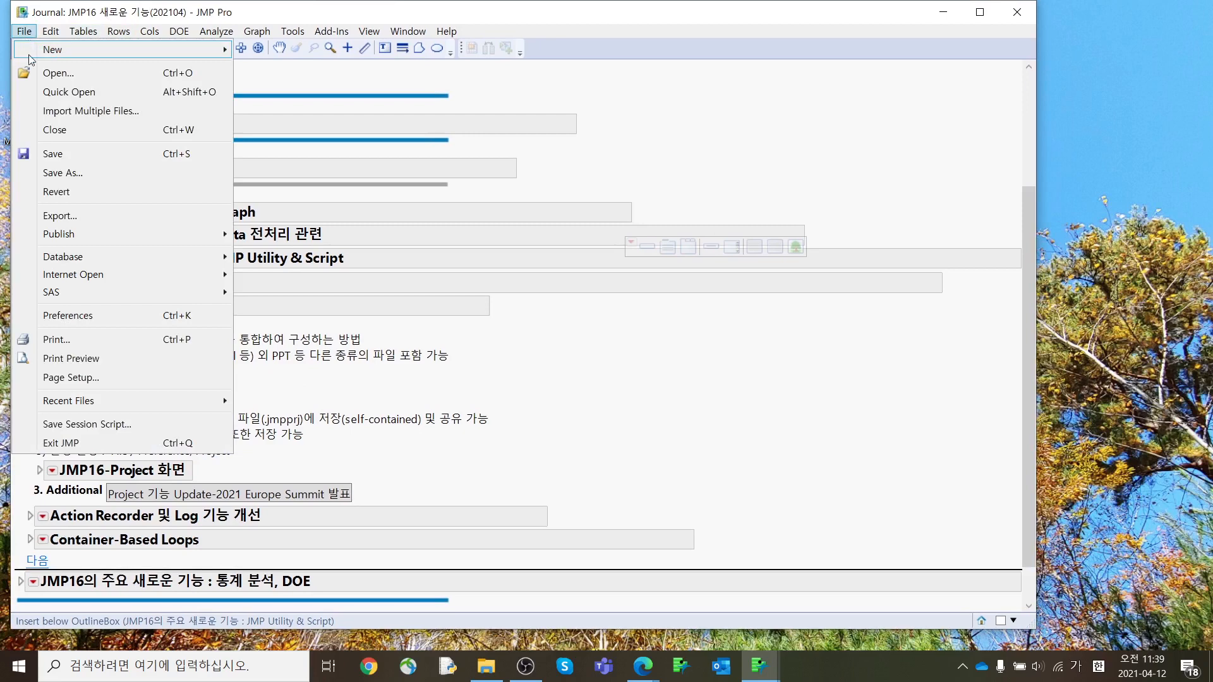
mouse_move(29, 54)
click(323, 128)
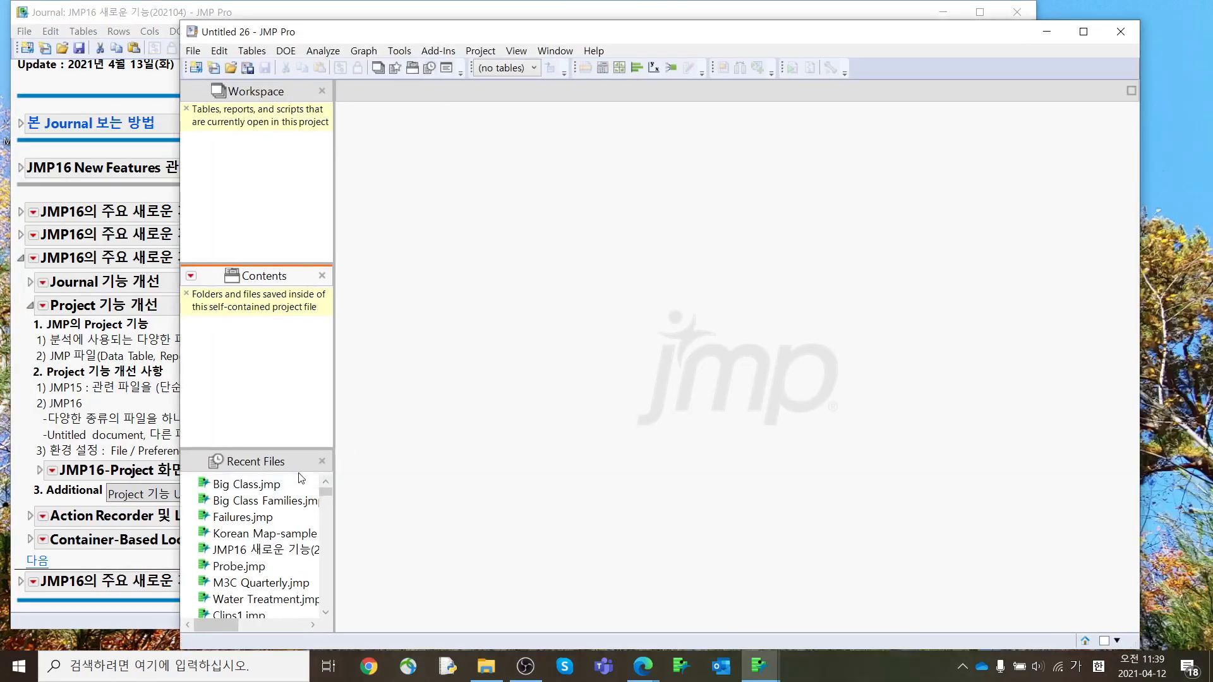
Add Big Class.jmp from the recent files to the project's contents and open it in the project
click(260, 486)
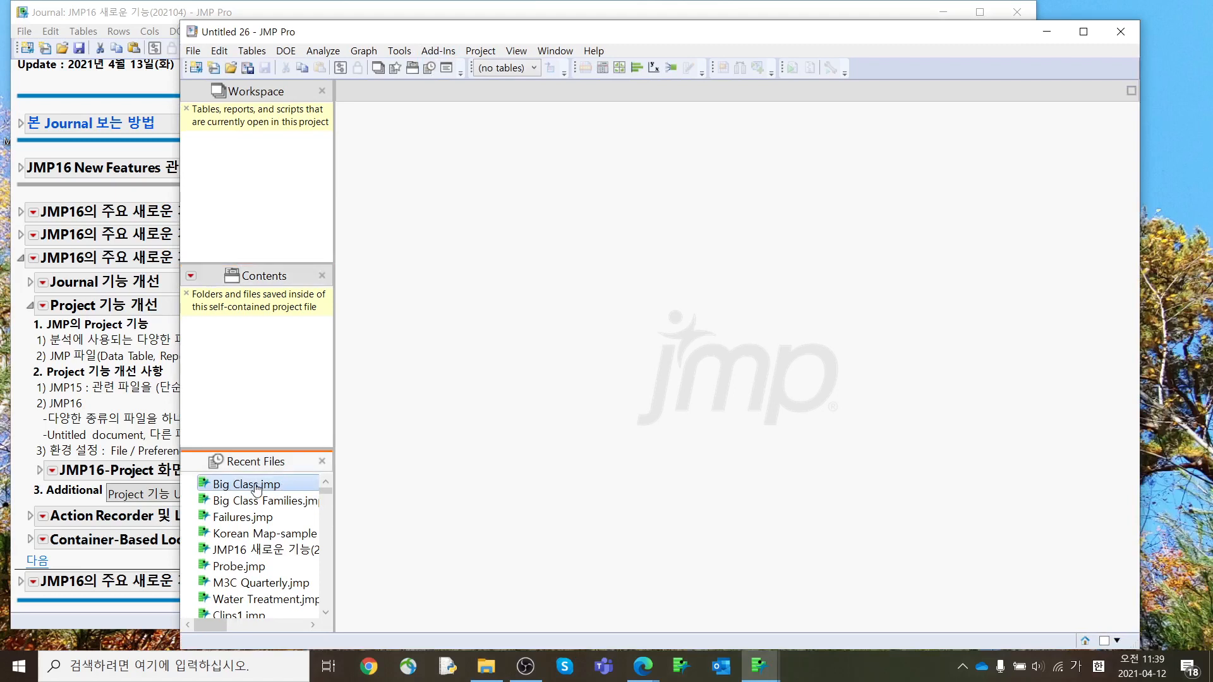
drag(255, 490, 249, 373)
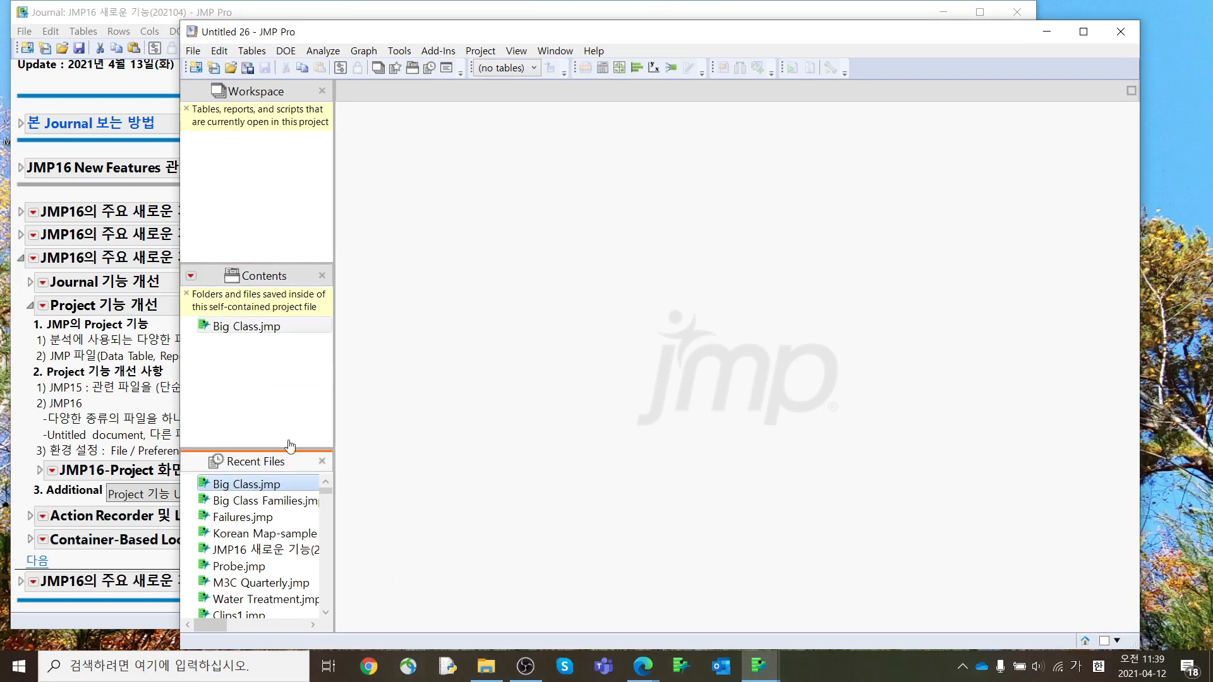
drag(259, 327, 258, 197)
double_click(260, 327)
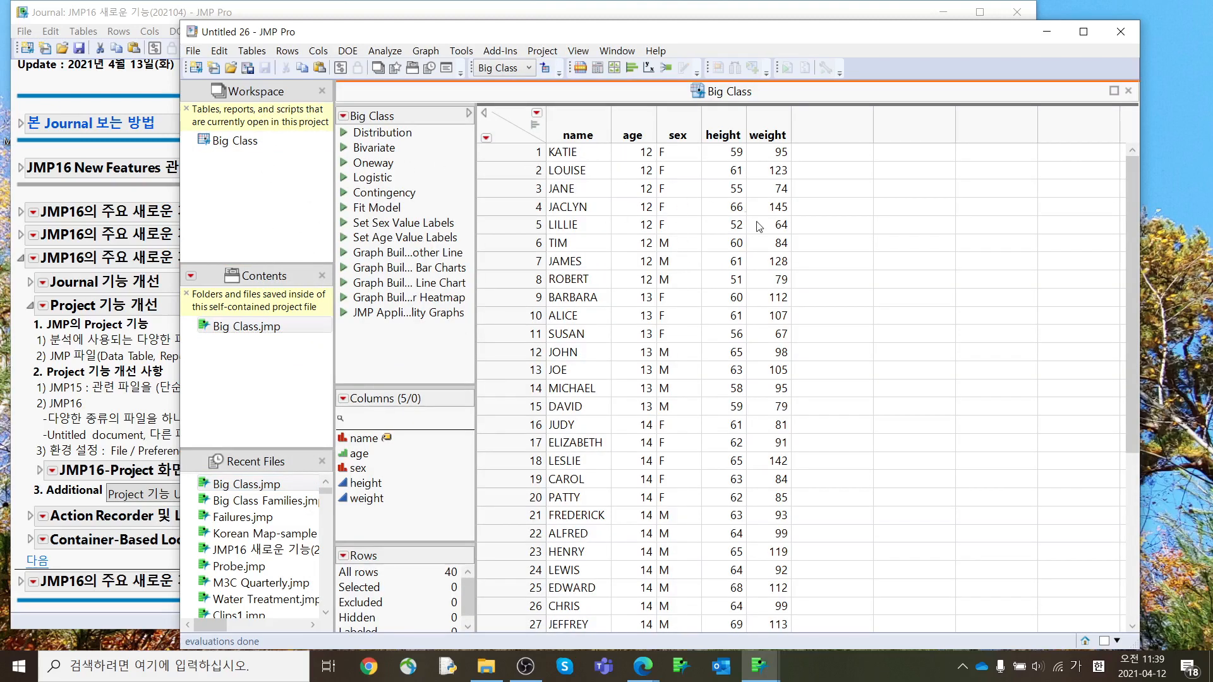
Open the Big Class table's Distribution script, run it, close the script window and show the weight and age distribution report
double_click(388, 135)
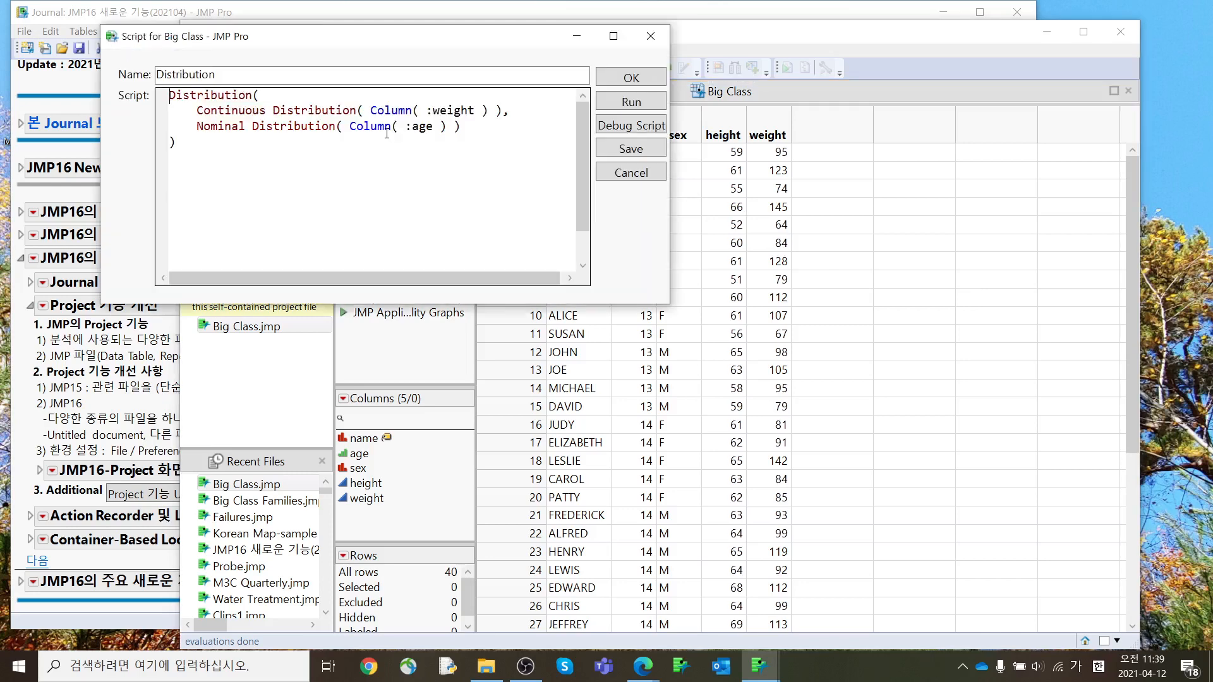
click(631, 100)
click(650, 36)
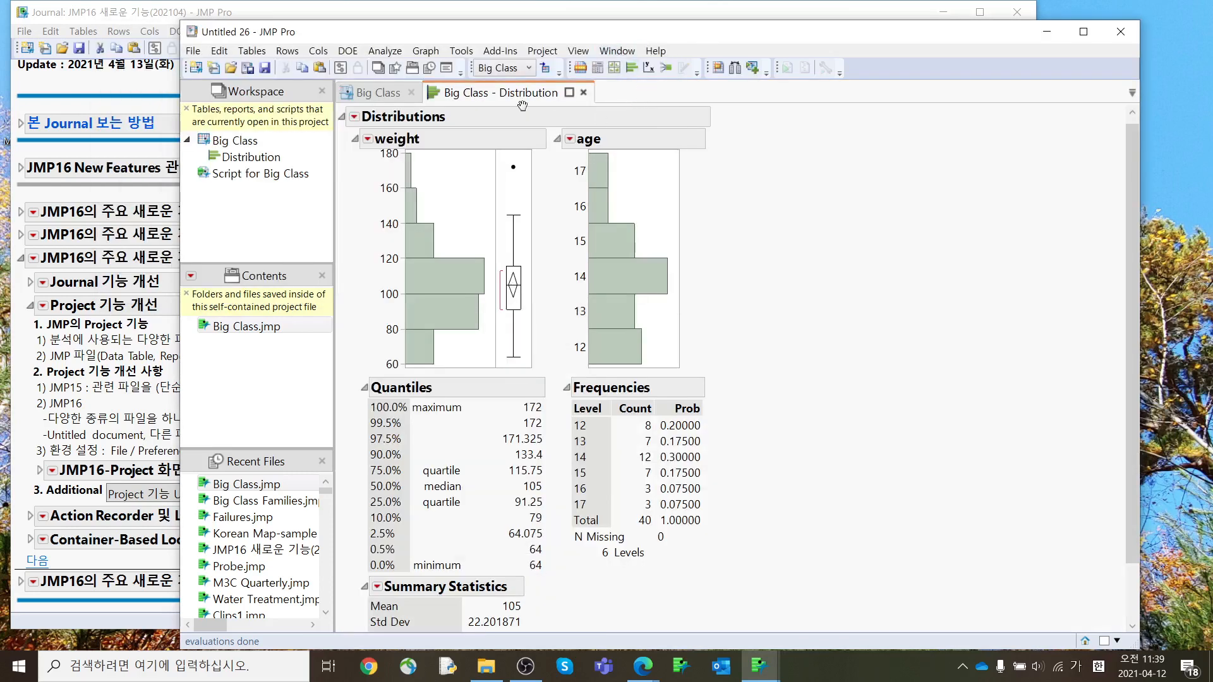
click(383, 93)
click(470, 95)
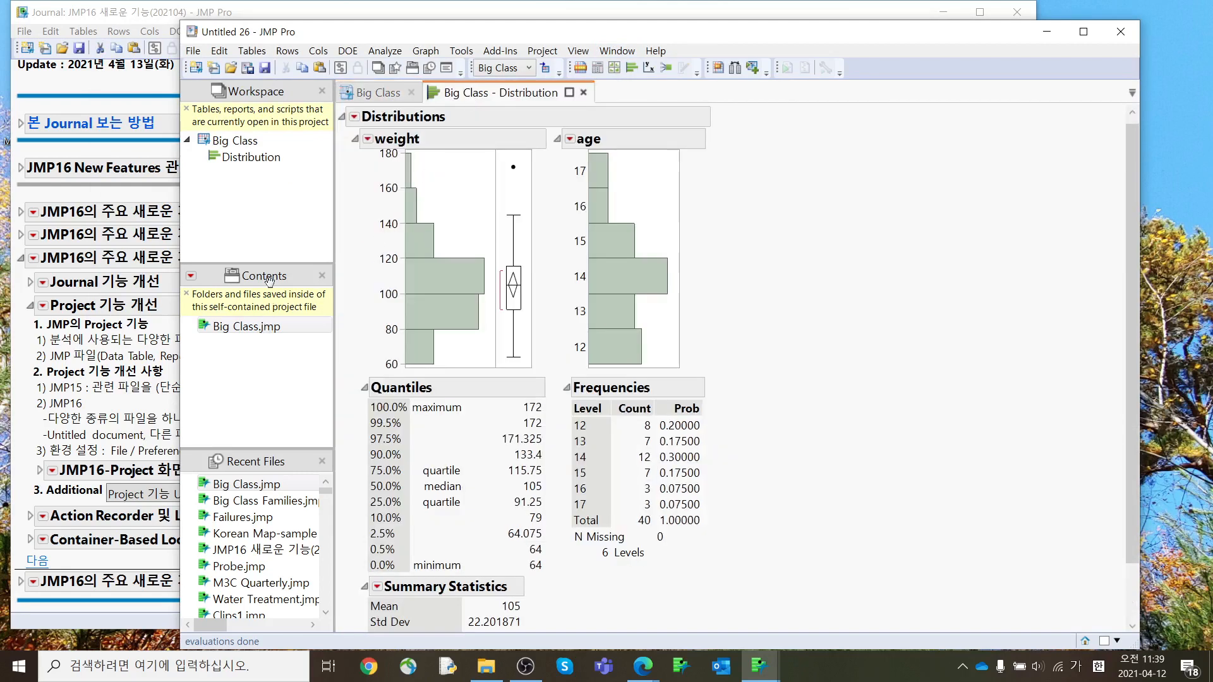
Copy 빅데이터시대 데이터 과학자 양성 방안.pdf into the project's contents and widen the side panes to fit its full name
click(190, 277)
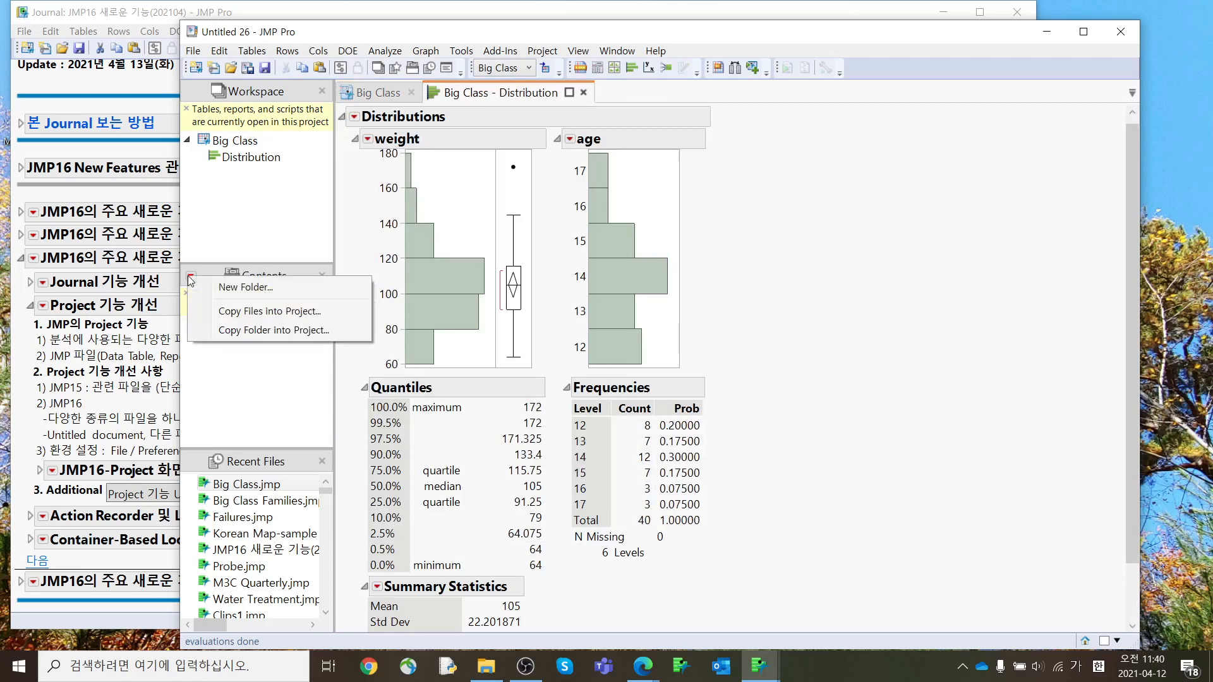
click(249, 312)
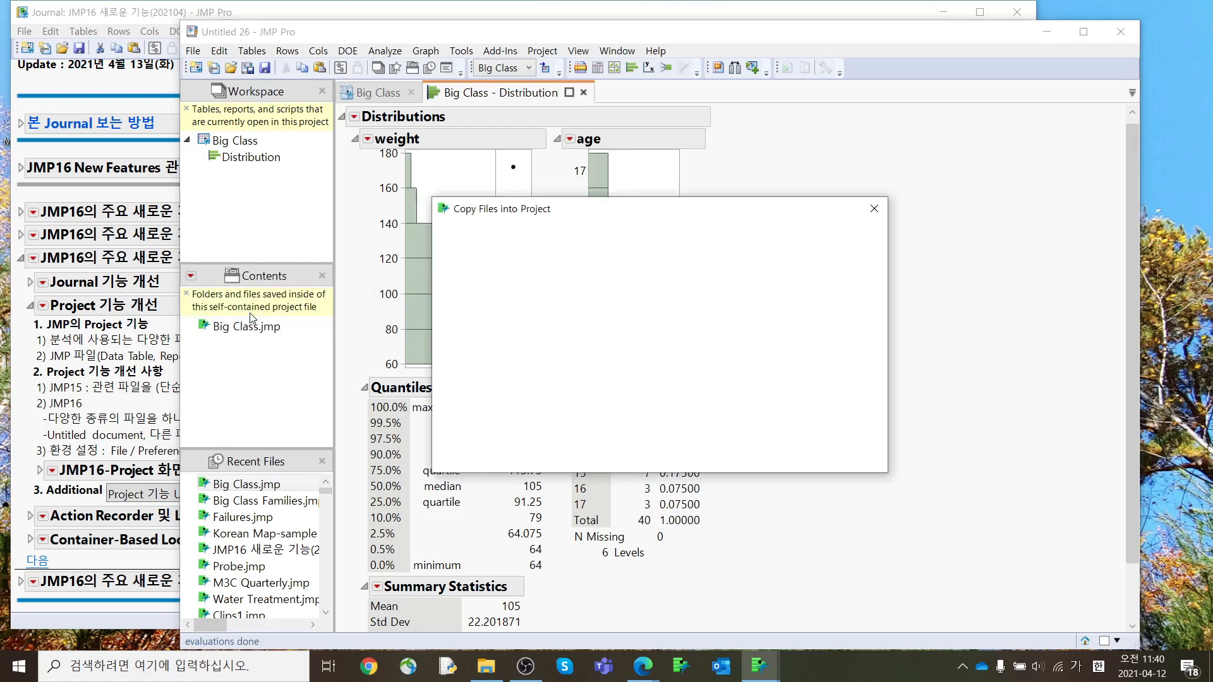
click(486, 377)
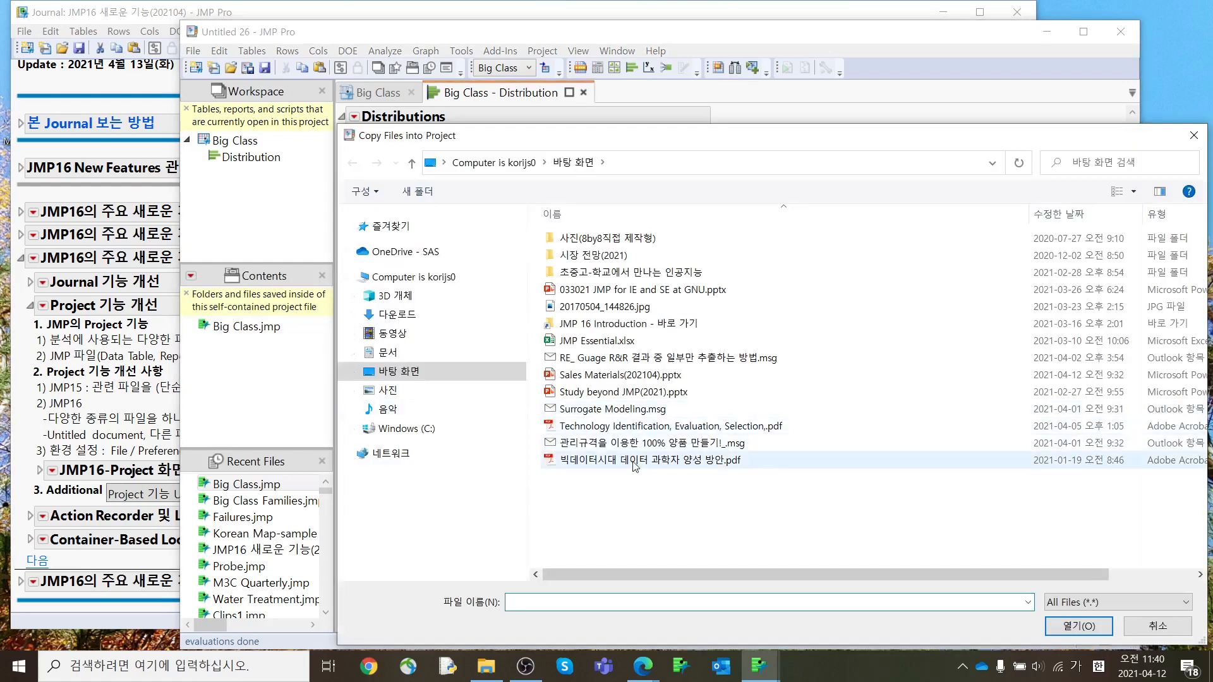
click(632, 460)
click(1062, 625)
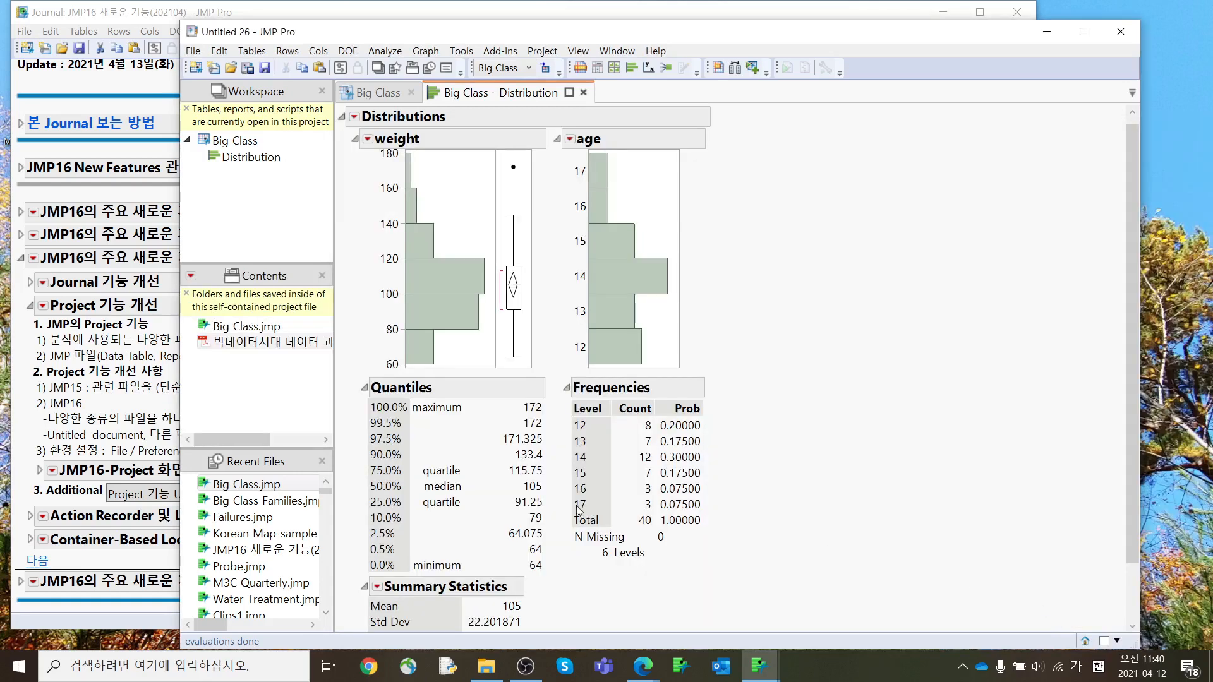
drag(234, 440, 272, 442)
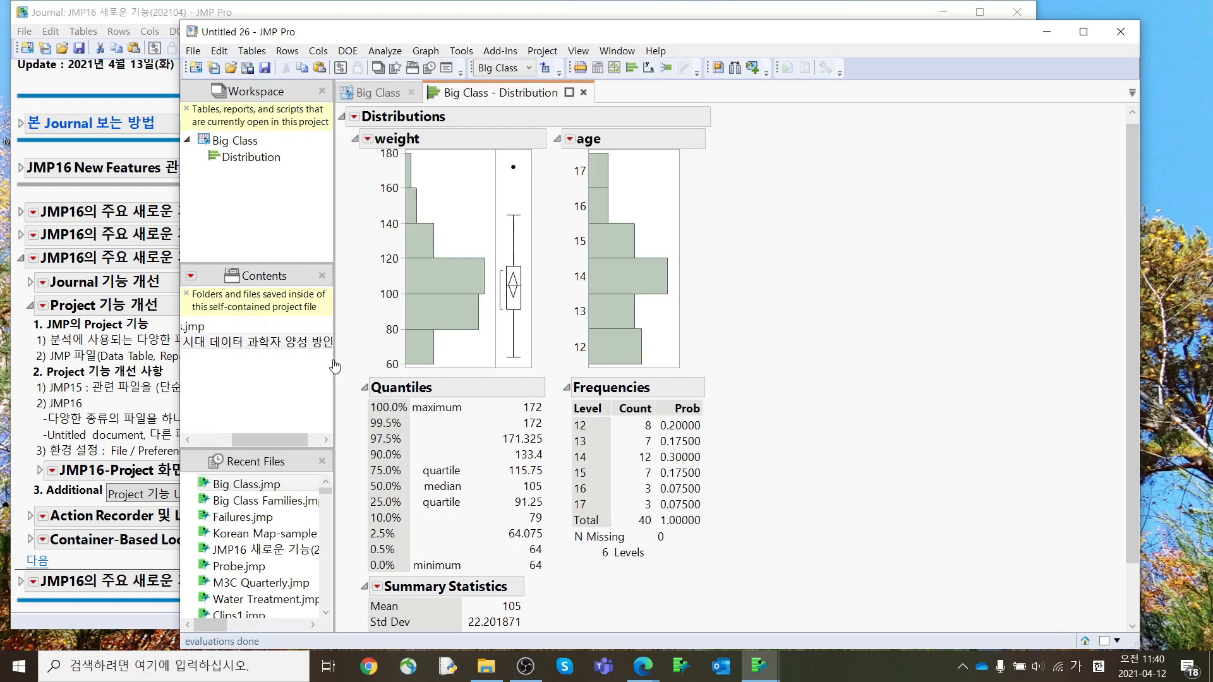
drag(335, 366, 492, 366)
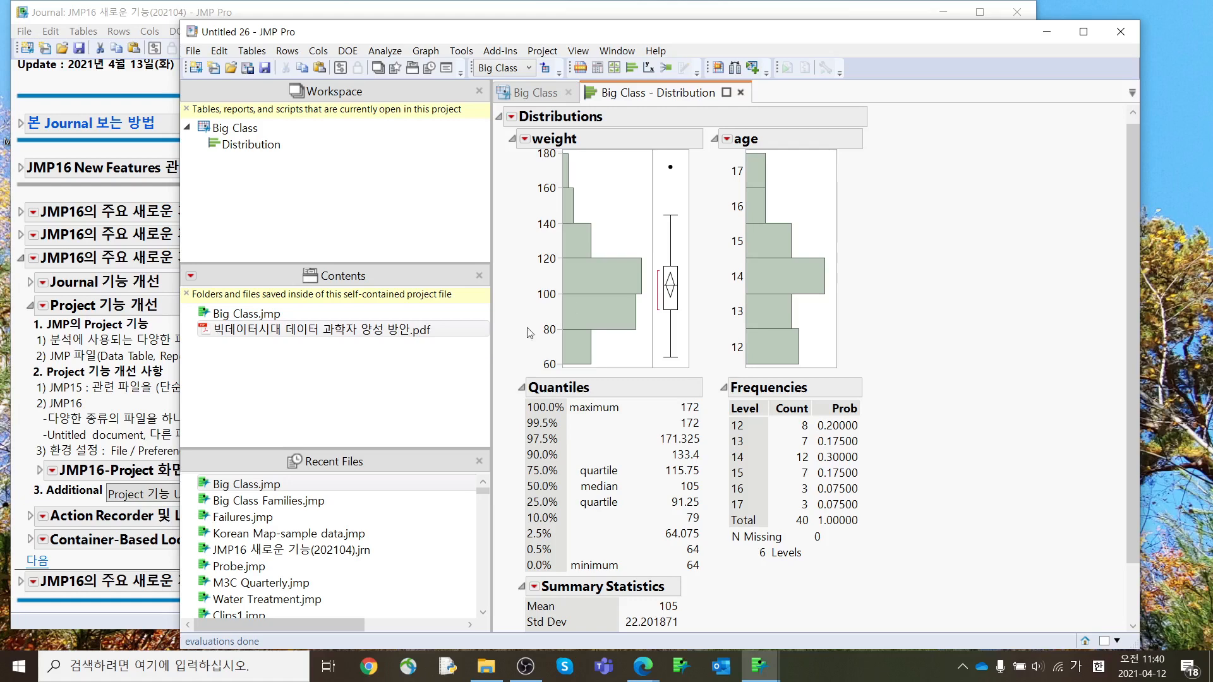
Close the project without saving and collapse the journal's Project 기능 개선 topic
click(1122, 32)
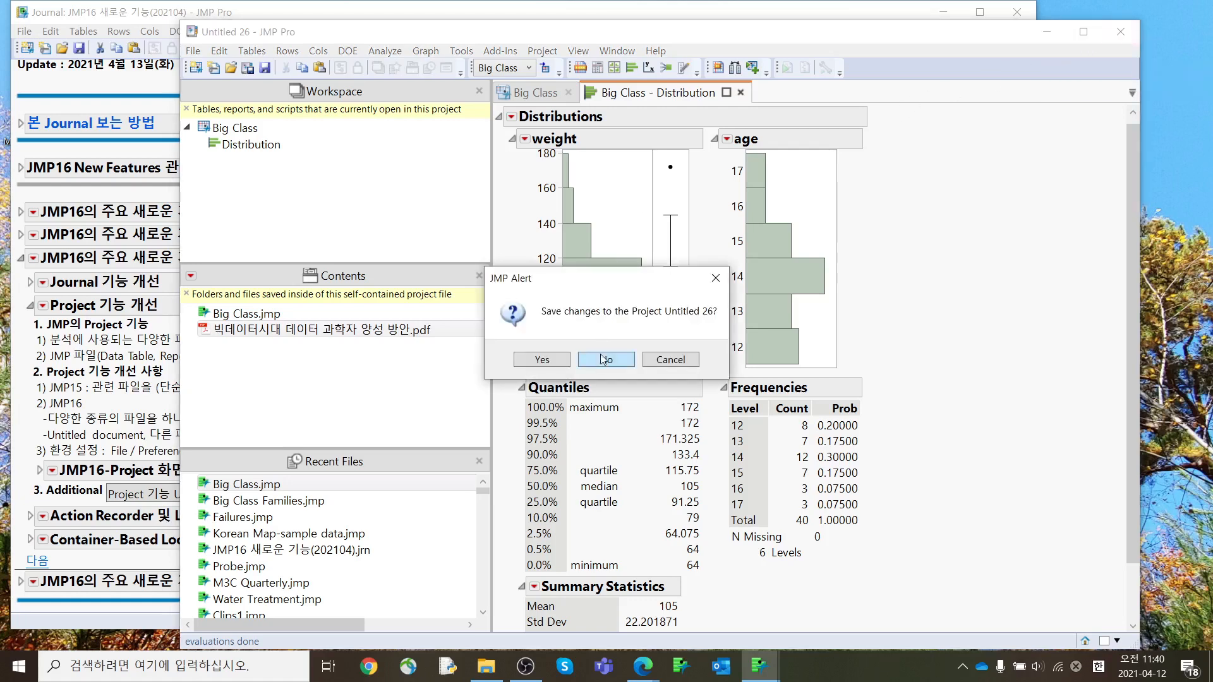
click(569, 364)
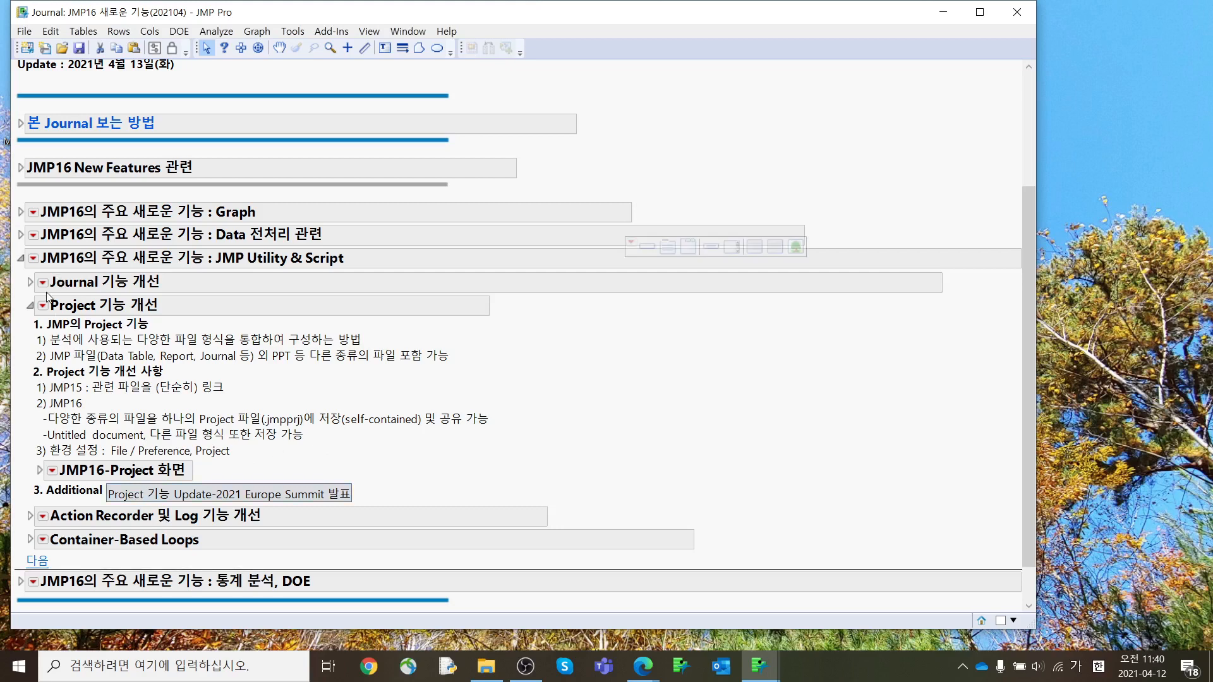
click(30, 308)
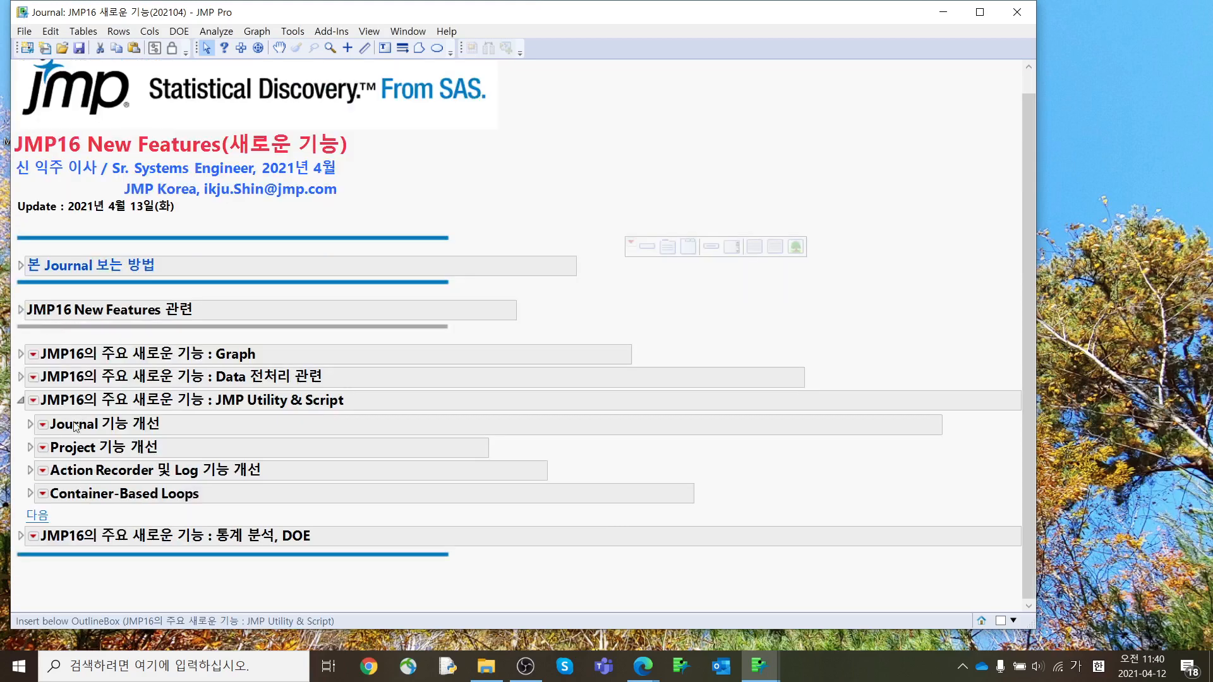
Expand the Action Recorder 및 Log 기능 개선 and Container-Based Loops topics and review their notes
click(30, 471)
scroll(174, 439, down, 3)
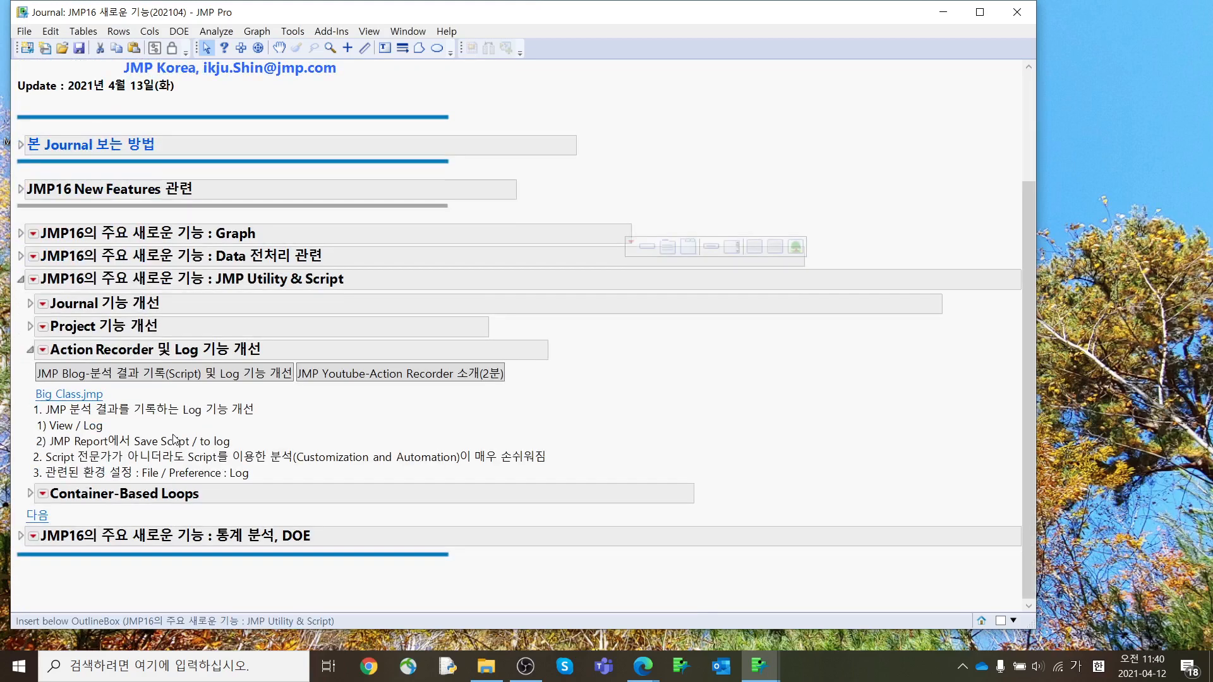
click(30, 493)
scroll(96, 442, down, 3)
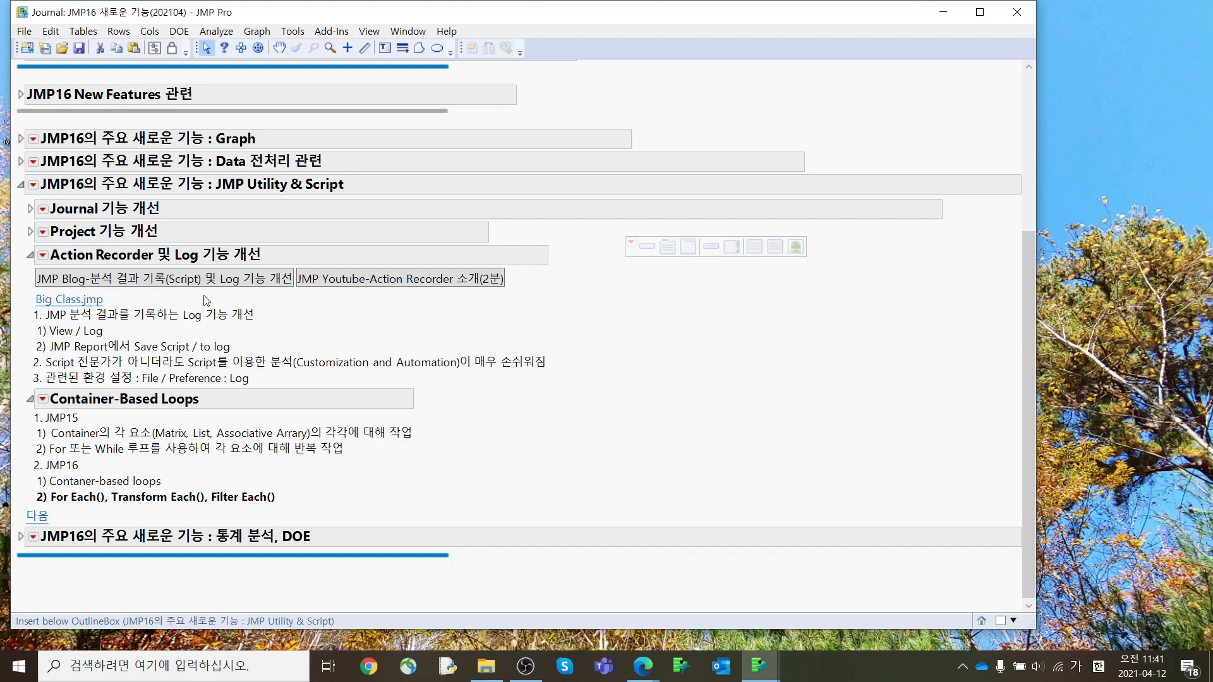
Circle the Action Recorder and Container-Based Loops notes with a freehand ink line and clear the ink
mouse_move(204, 295)
mouse_down()
mouse_move(121, 266)
mouse_move(280, 275)
mouse_move(186, 304)
mouse_up()
mouse_move(567, 250)
mouse_down()
mouse_move(600, 330)
mouse_move(554, 480)
mouse_up()
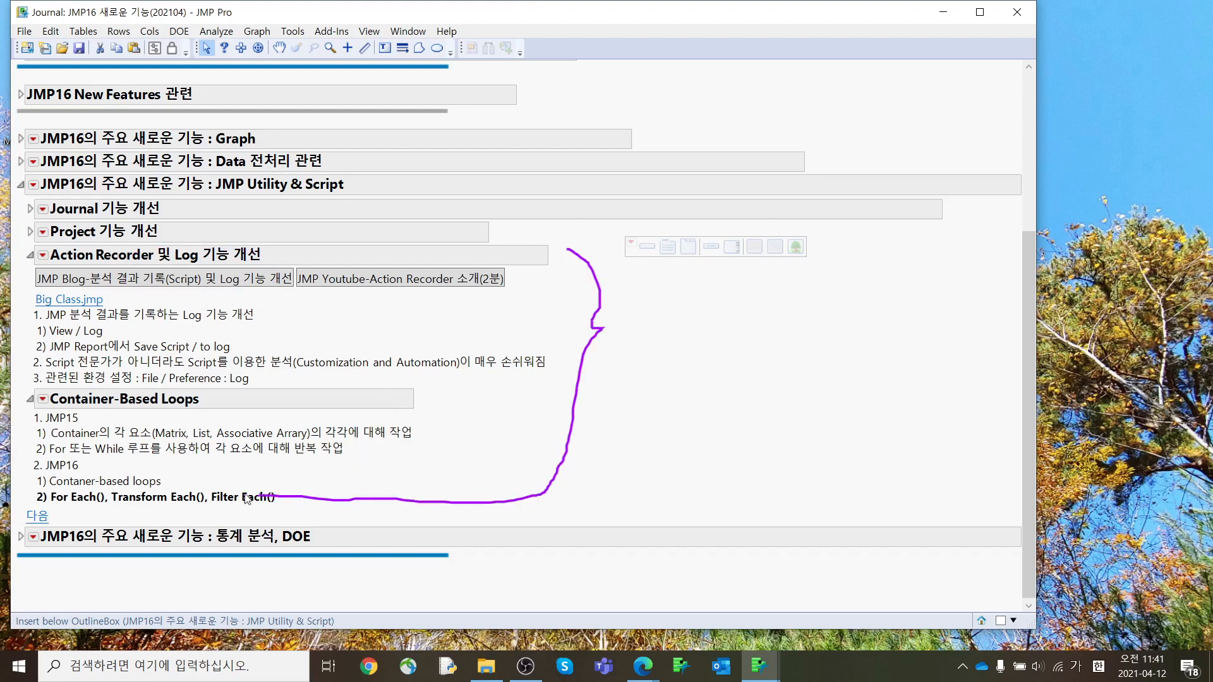
mouse_move(246, 499)
mouse_down()
mouse_move(147, 265)
mouse_move(533, 240)
mouse_move(575, 254)
mouse_up()
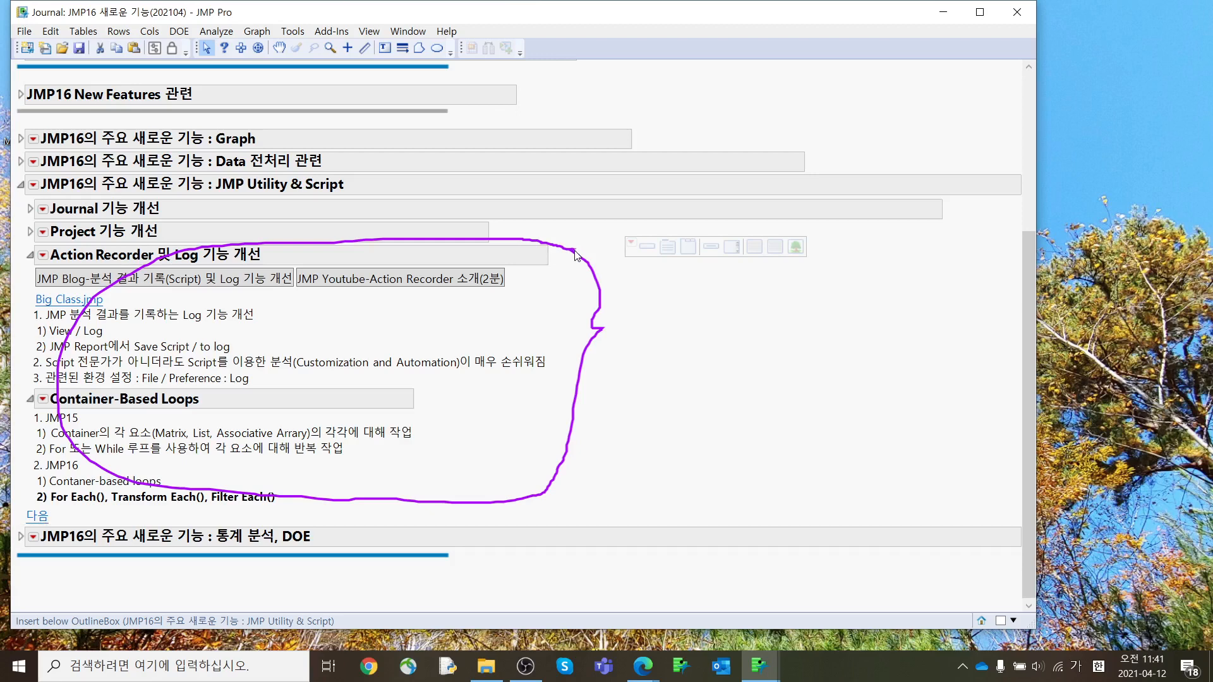
key(Escape)
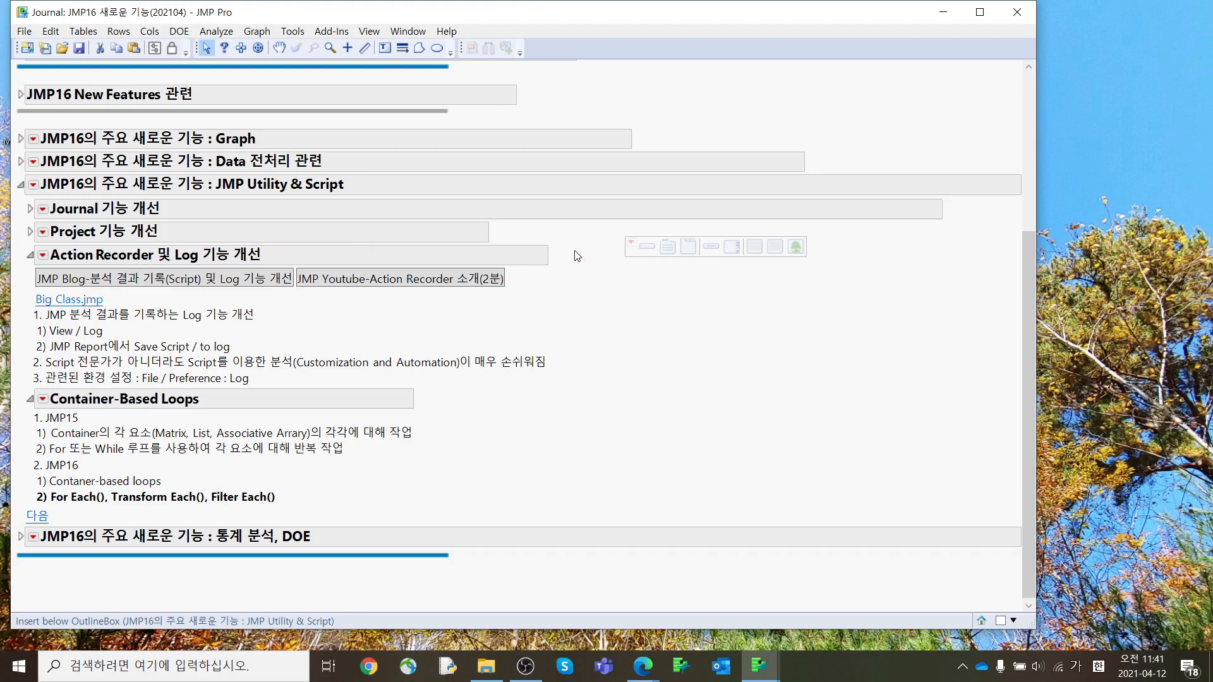
Collapse the JMP Utility & Script section and expand the 통계 분석, DOE section of the journal
click(28, 256)
click(21, 305)
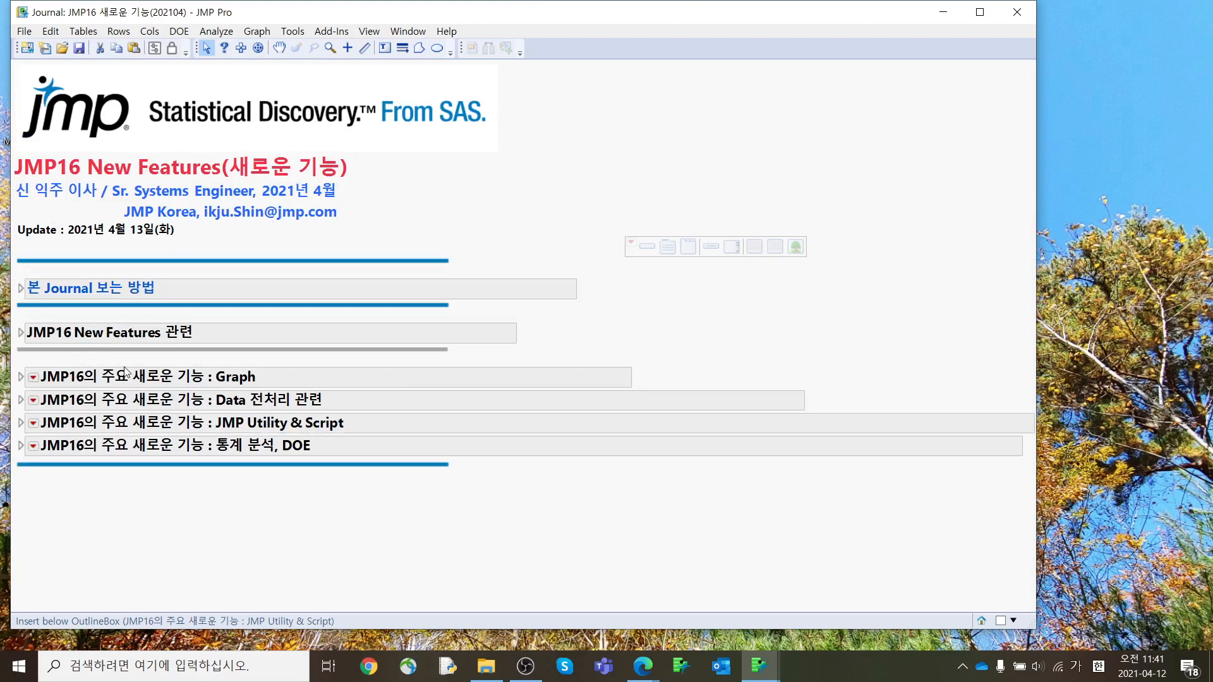
click(22, 448)
scroll(142, 432, down, 3)
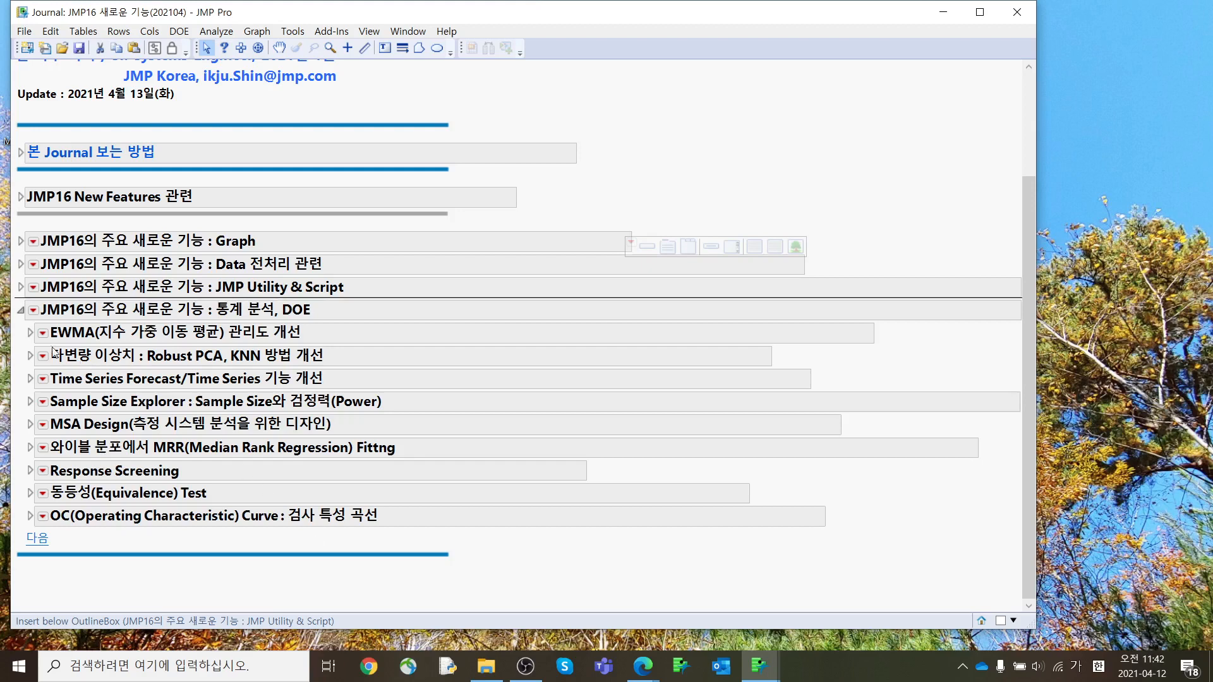
Expand the EWMA 관리도 개선 topic and examine its notes on XBar chart weaknesses and the types of weighted moving average charts
click(30, 332)
scroll(145, 490, down, 3)
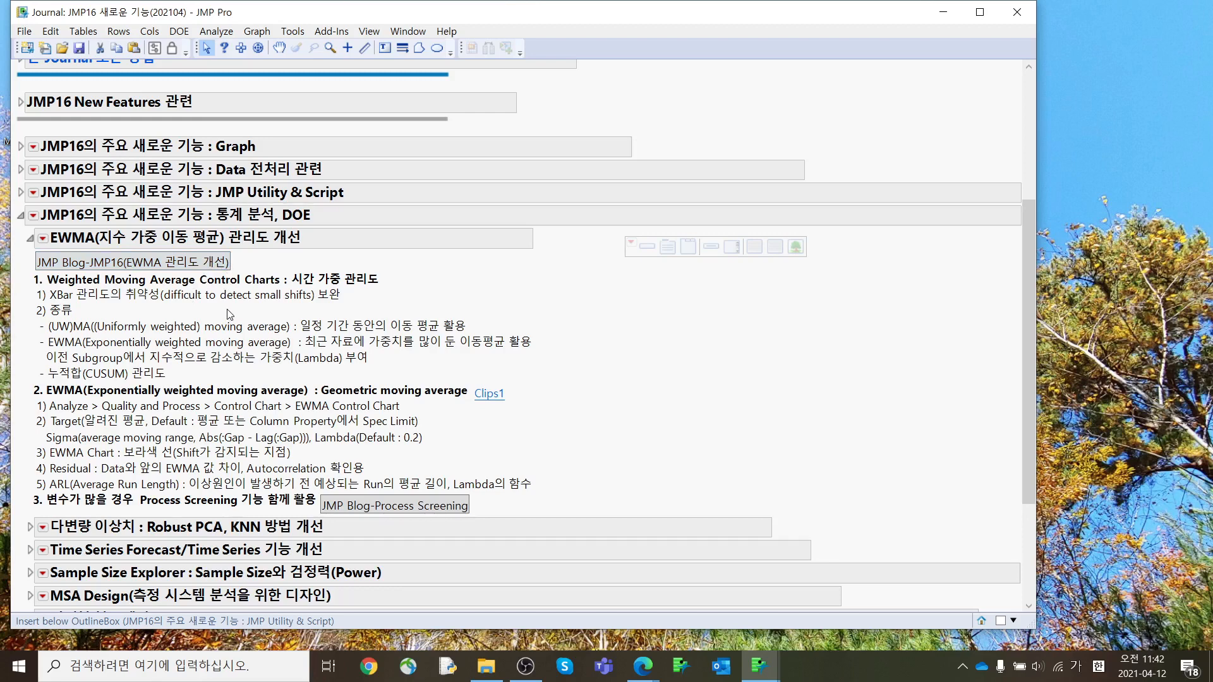
click(112, 295)
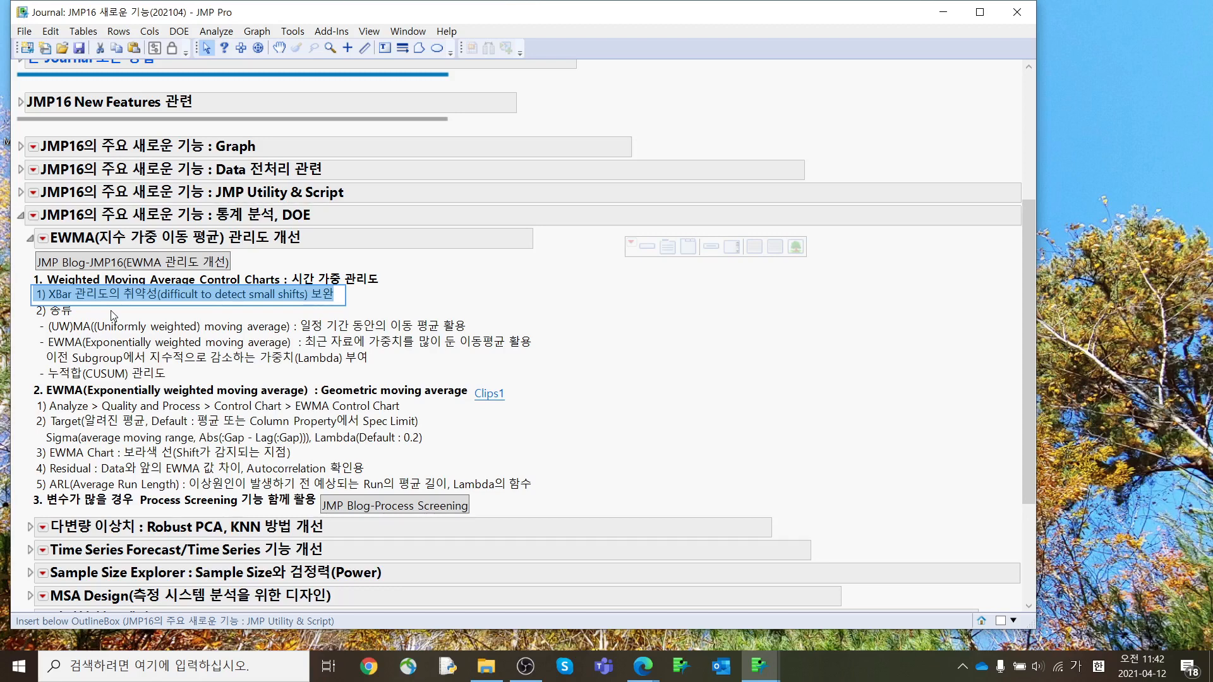
click(279, 312)
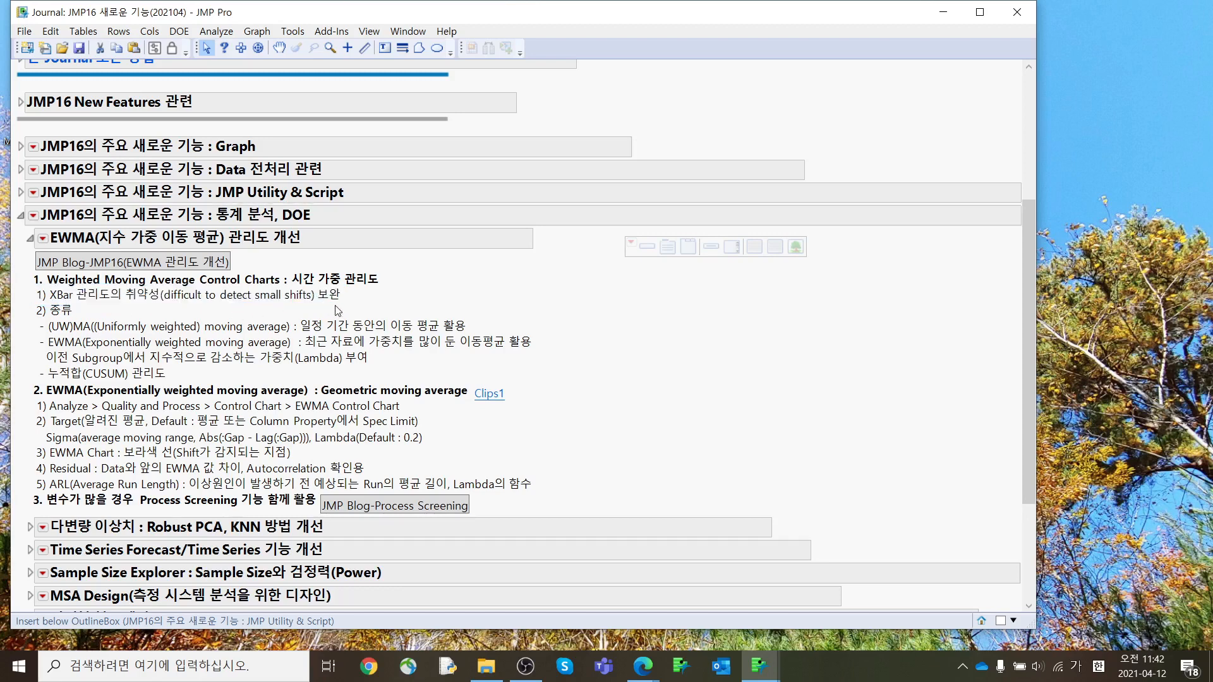
mouse_move(337, 311)
mouse_down()
mouse_move(225, 316)
mouse_move(159, 292)
mouse_move(347, 288)
mouse_move(327, 309)
mouse_up()
key(Escape)
mouse_move(389, 289)
mouse_down()
mouse_move(365, 291)
mouse_move(316, 260)
mouse_move(388, 289)
mouse_up()
click(338, 341)
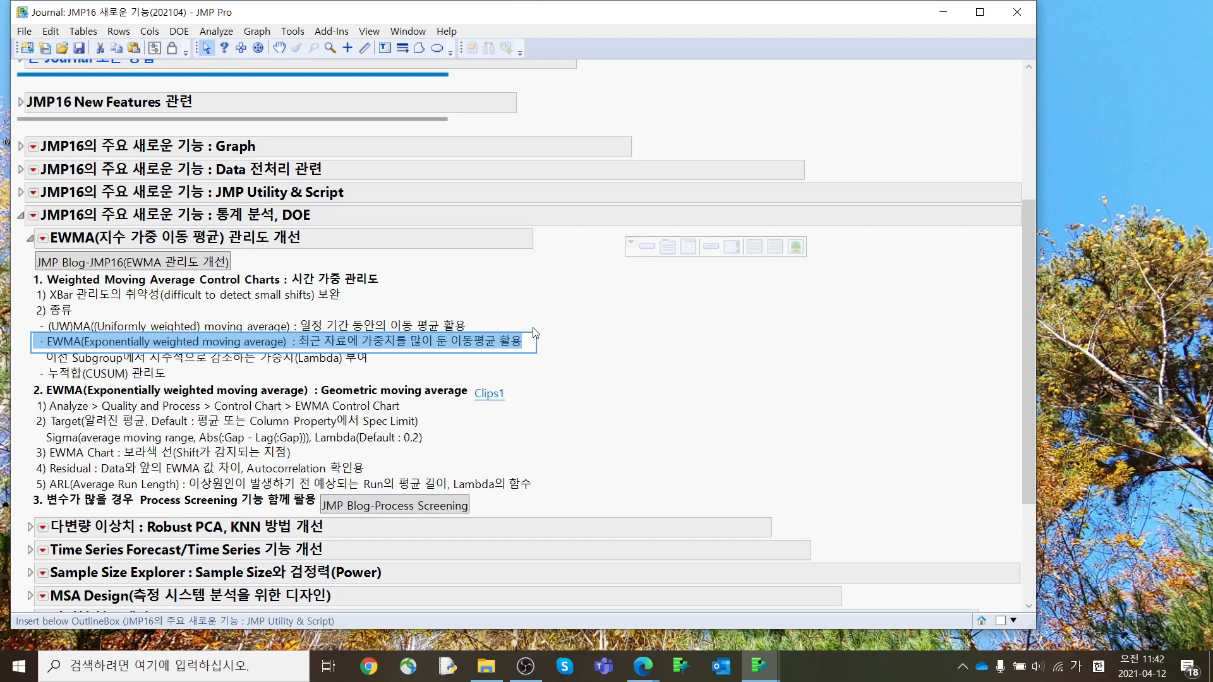
click(552, 397)
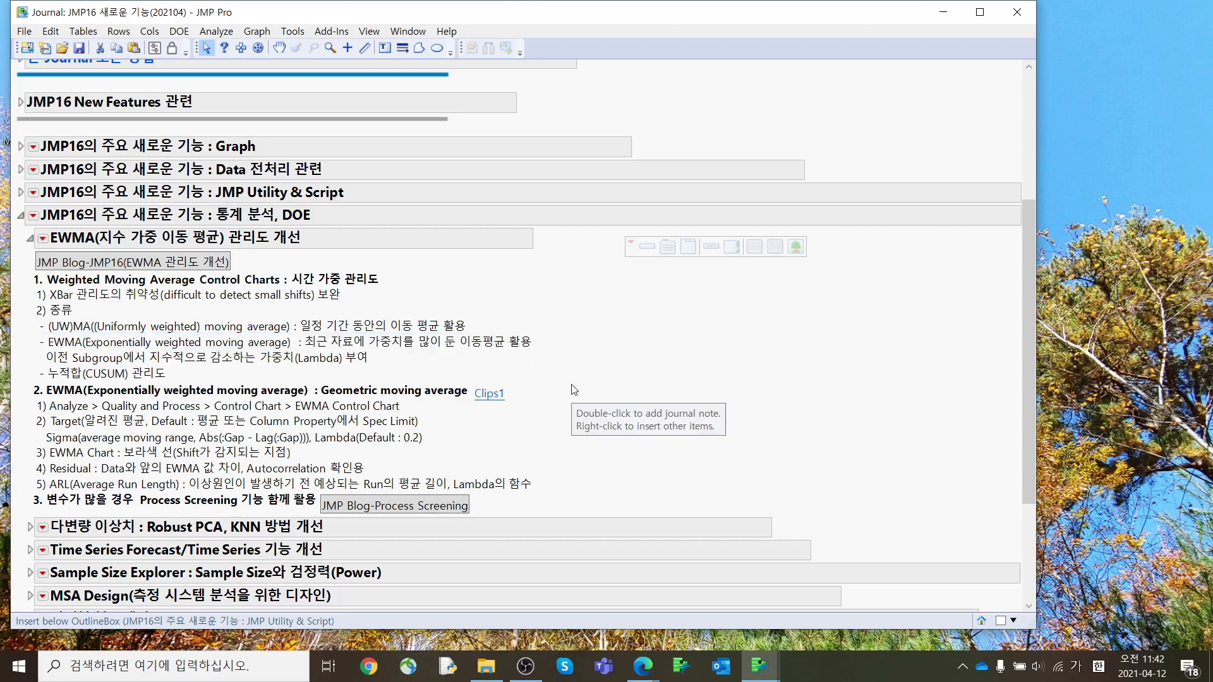
Open the linked Clips1 data table, review its Sample and Status columns, and select the Gap column
click(492, 397)
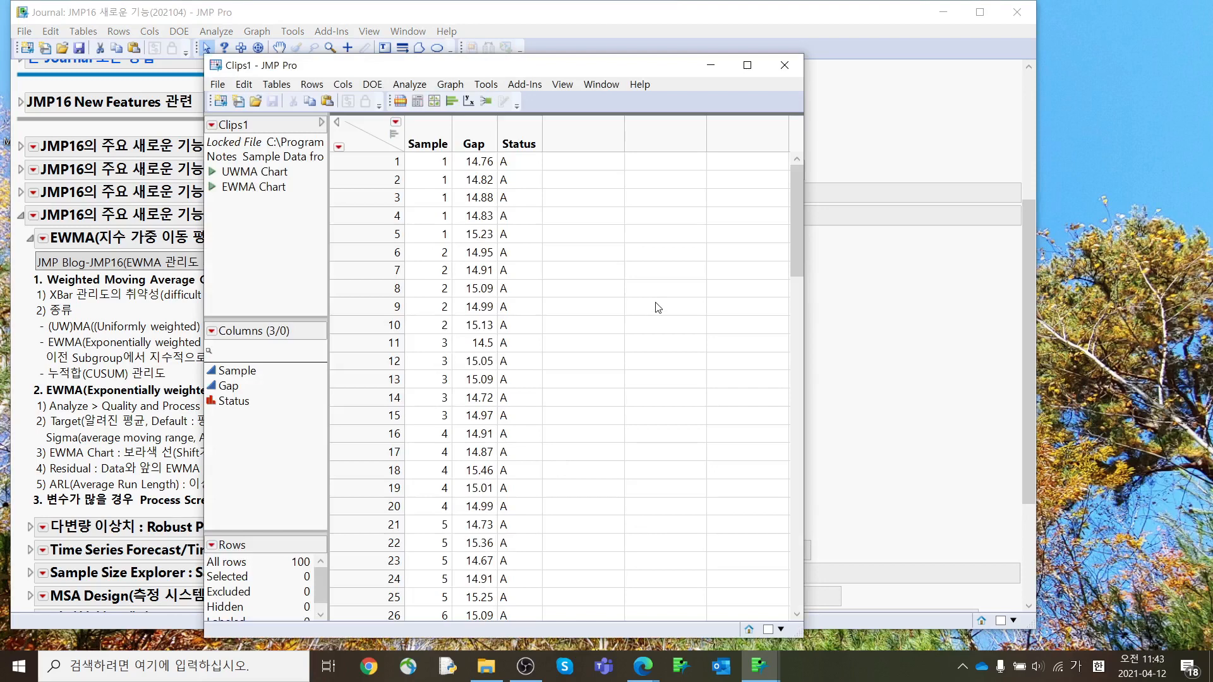
drag(607, 68, 601, 54)
click(419, 129)
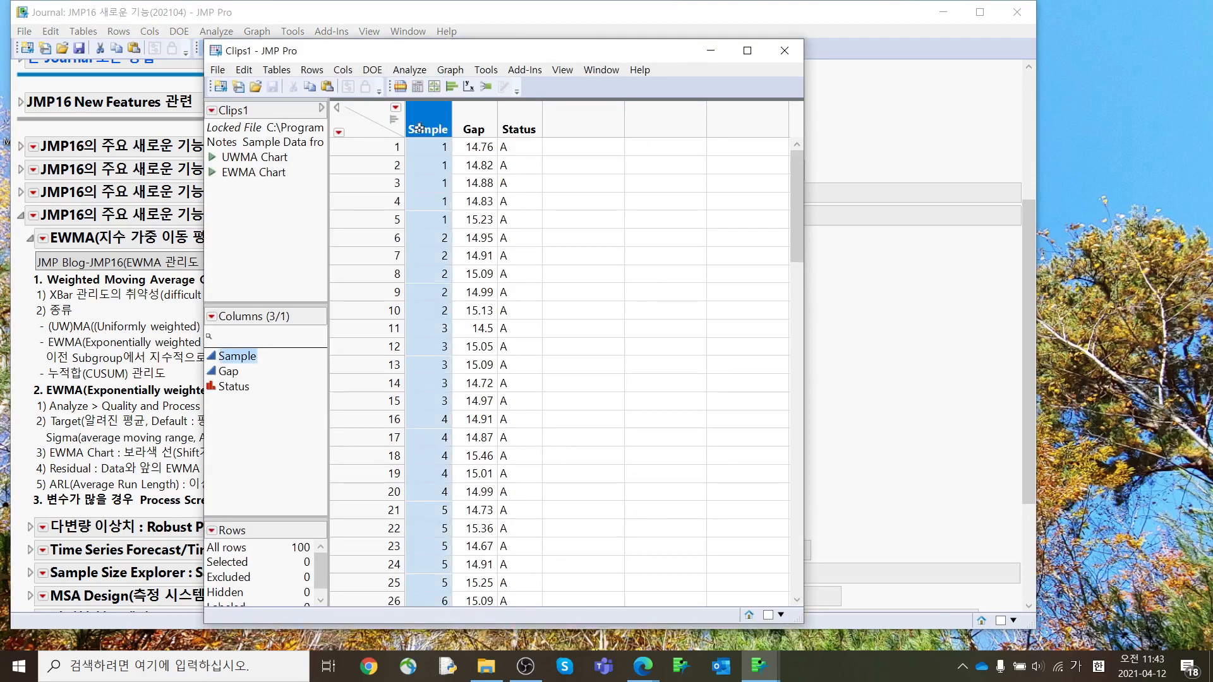
click(511, 121)
click(483, 125)
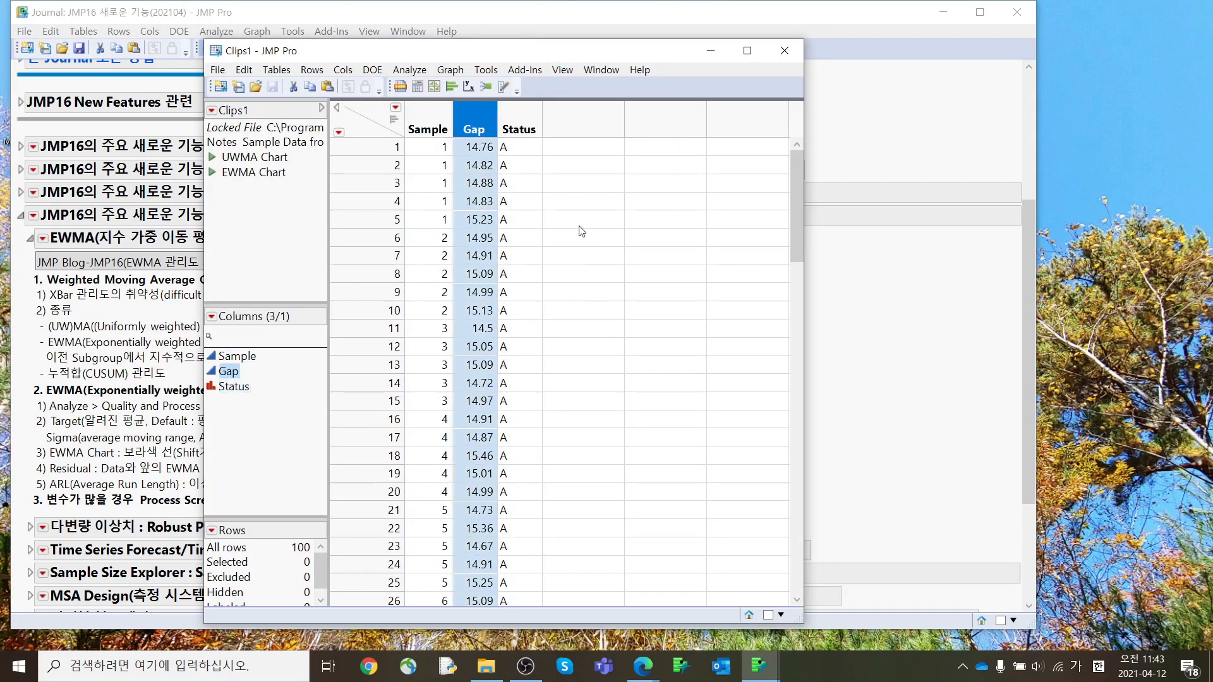
drag(459, 60, 506, 48)
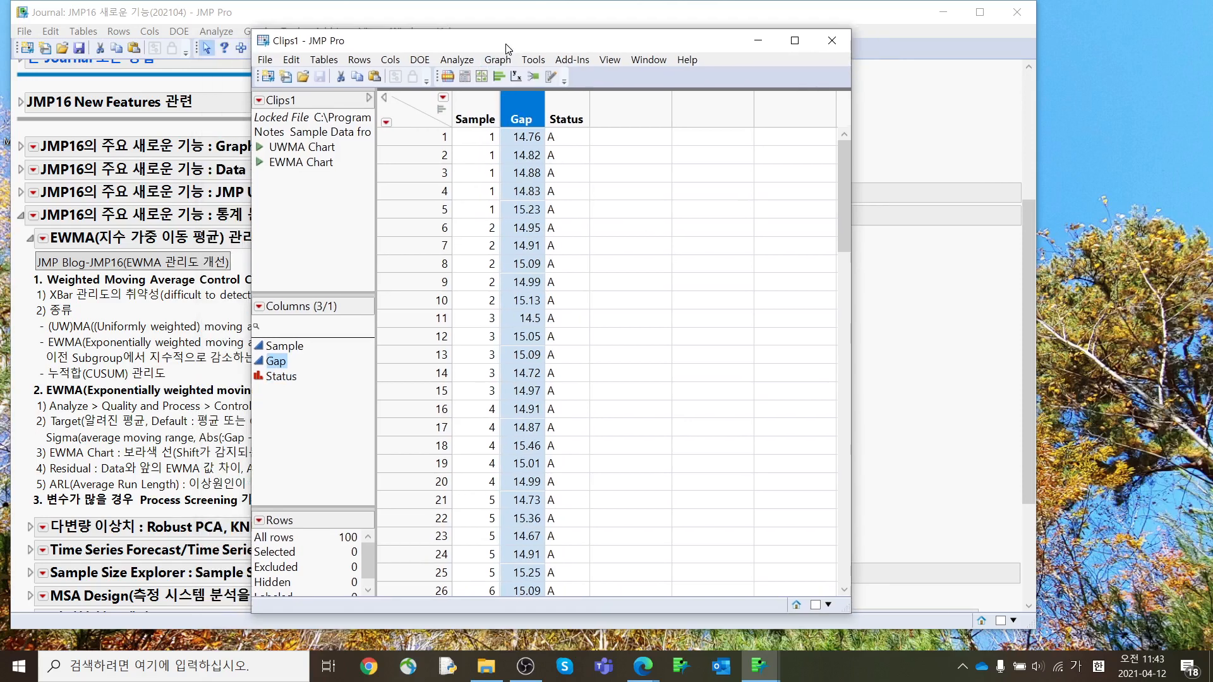
Create an EWMA control chart from the Clips1 table with Gap as Y and Sample as Subgroup
click(457, 60)
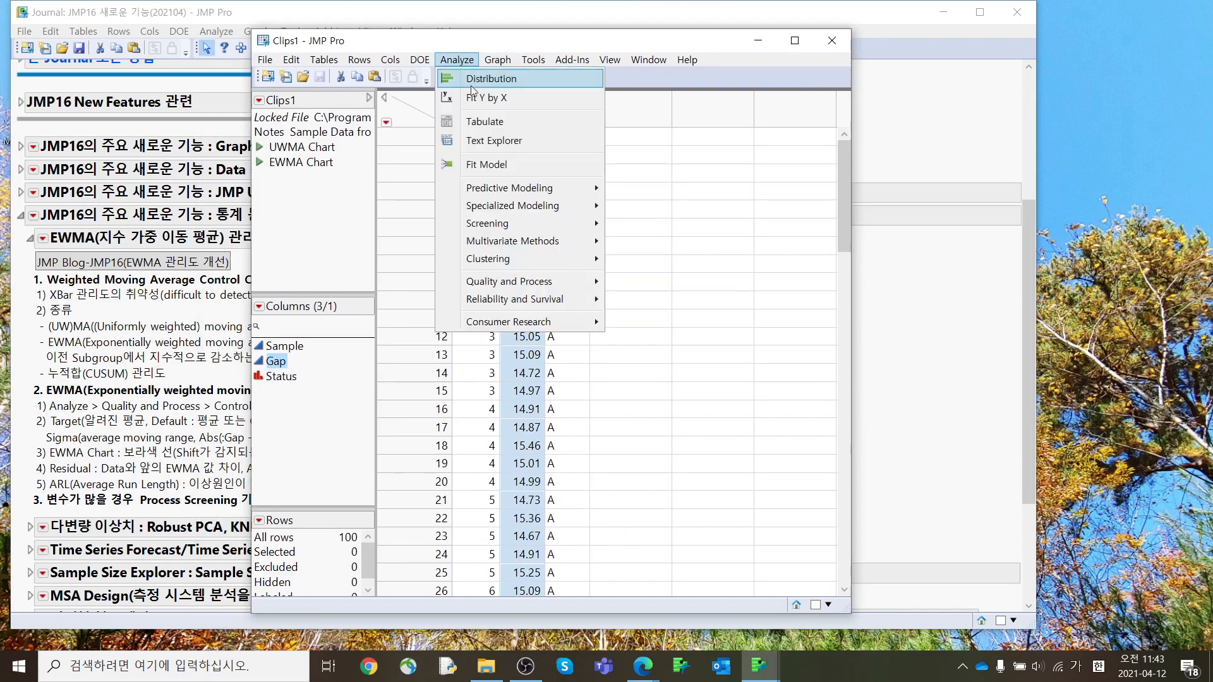
mouse_move(528, 282)
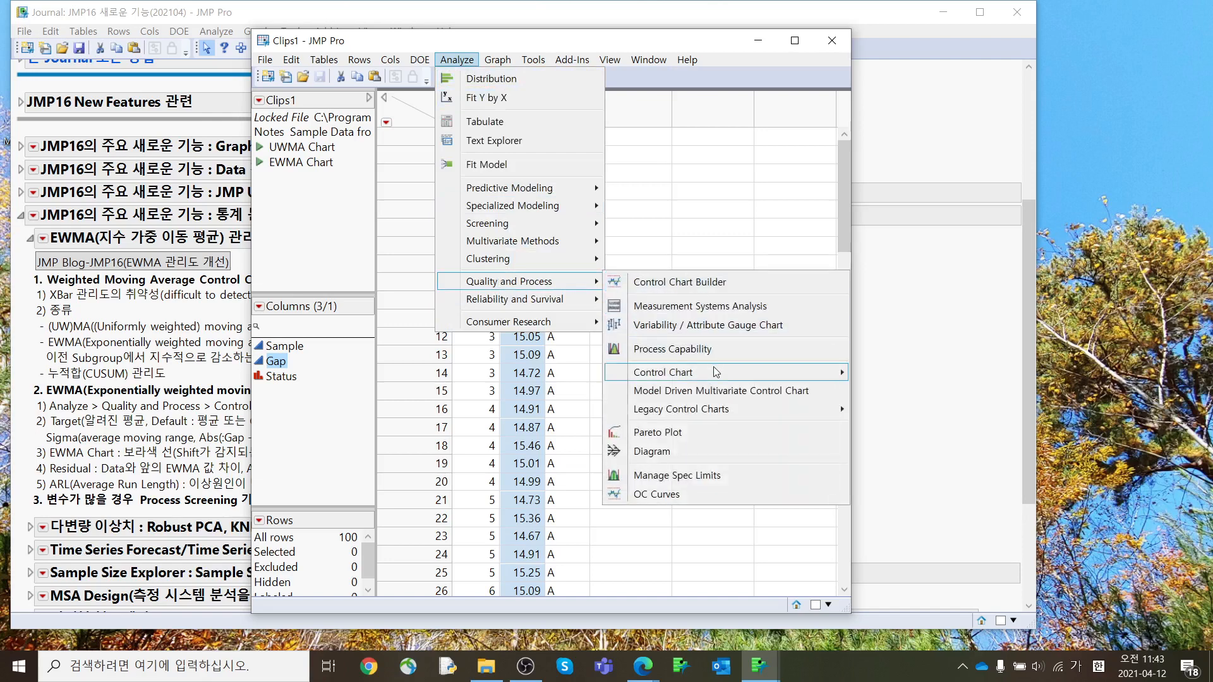
mouse_move(716, 372)
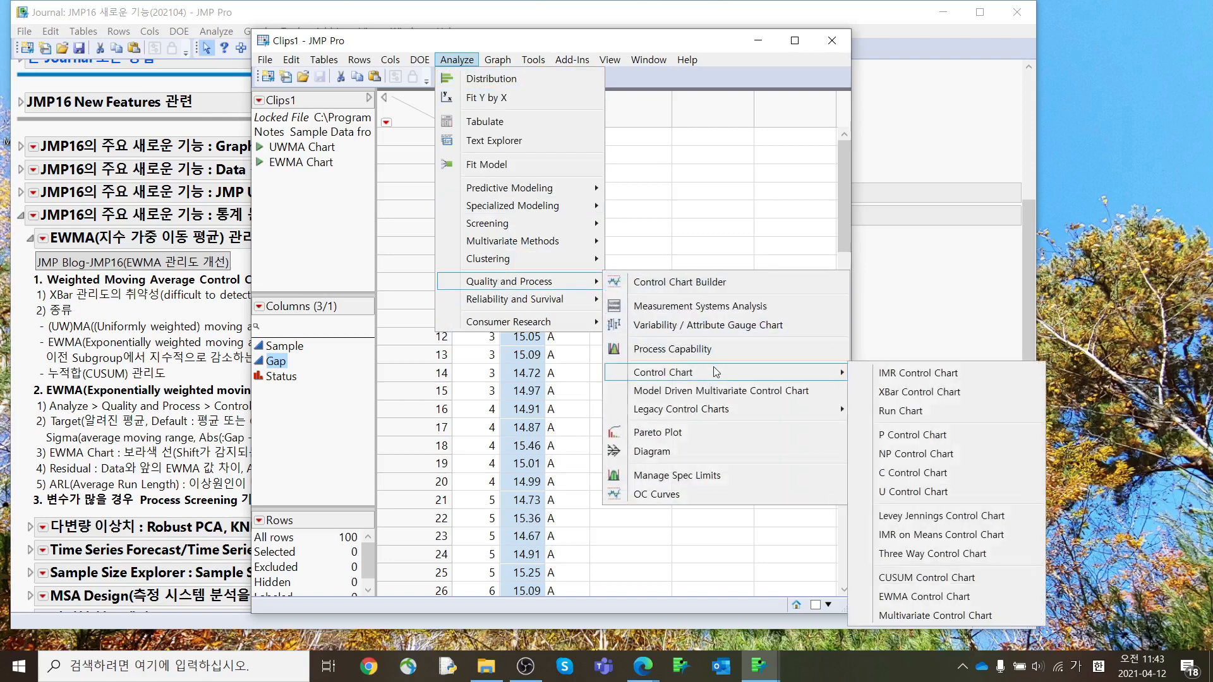
click(934, 603)
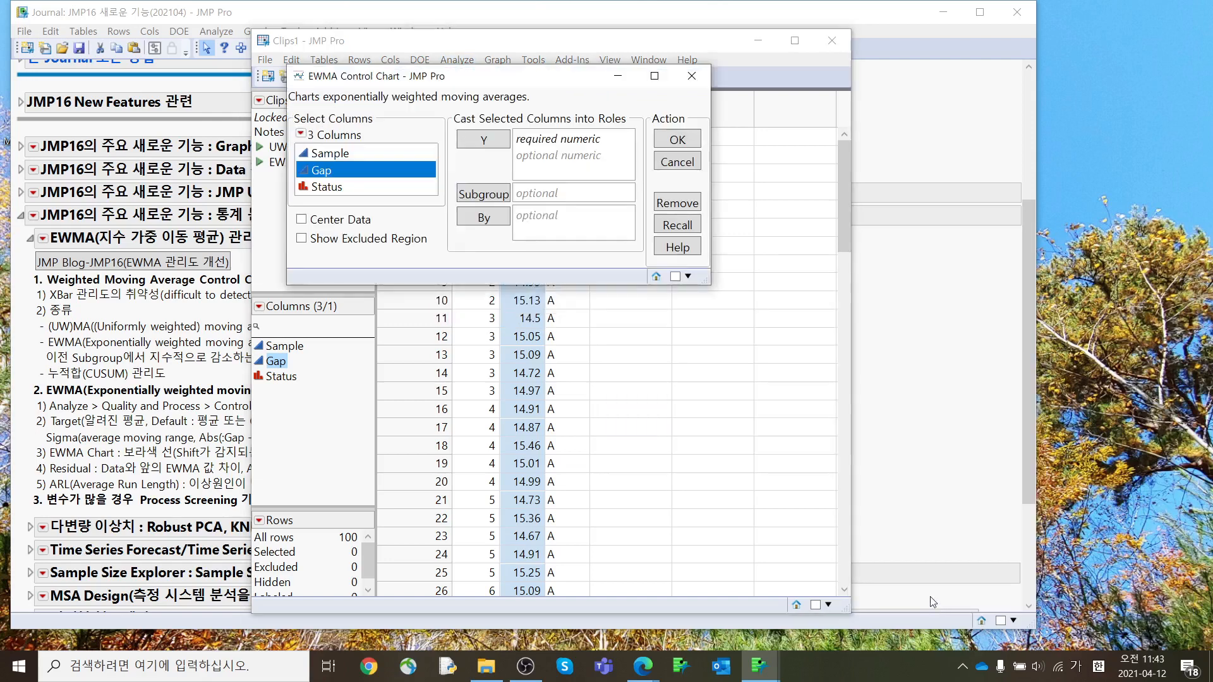
click(492, 146)
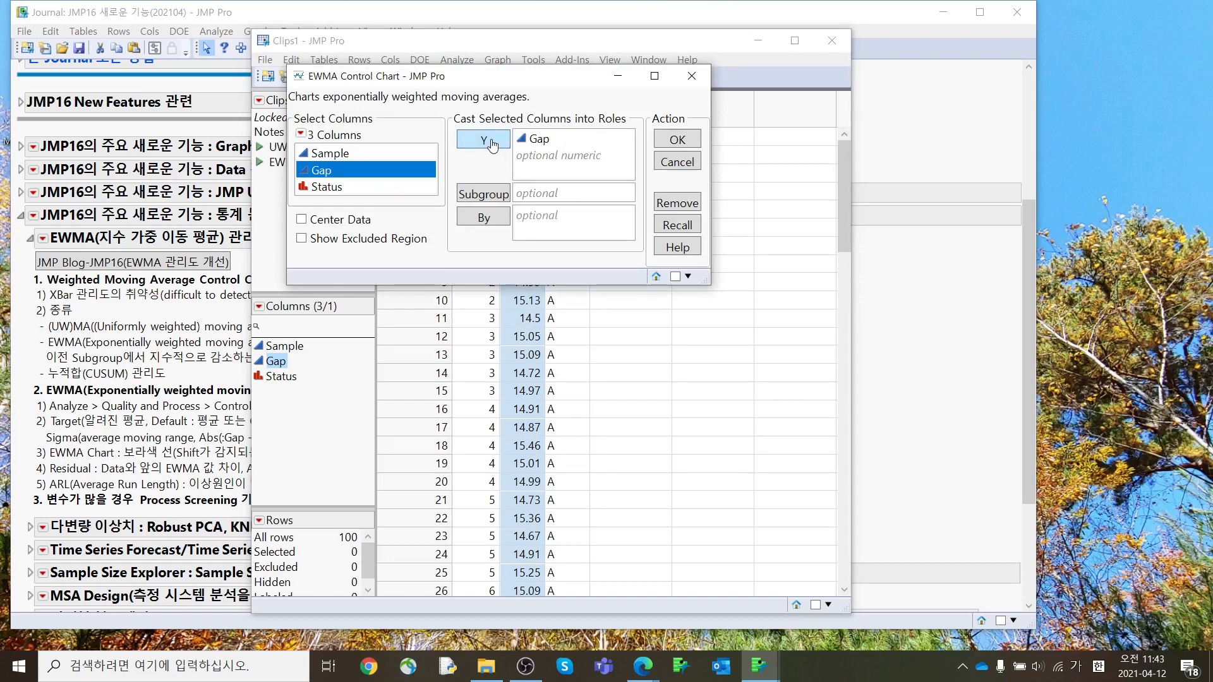
click(329, 154)
click(484, 194)
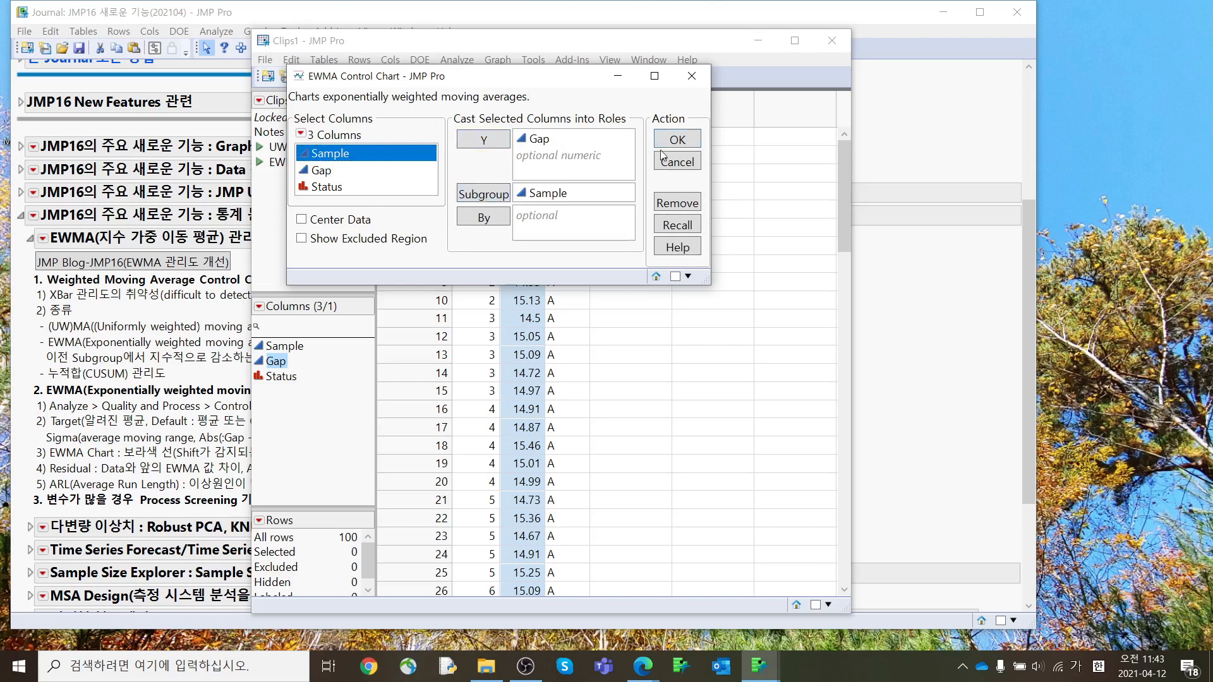
click(677, 142)
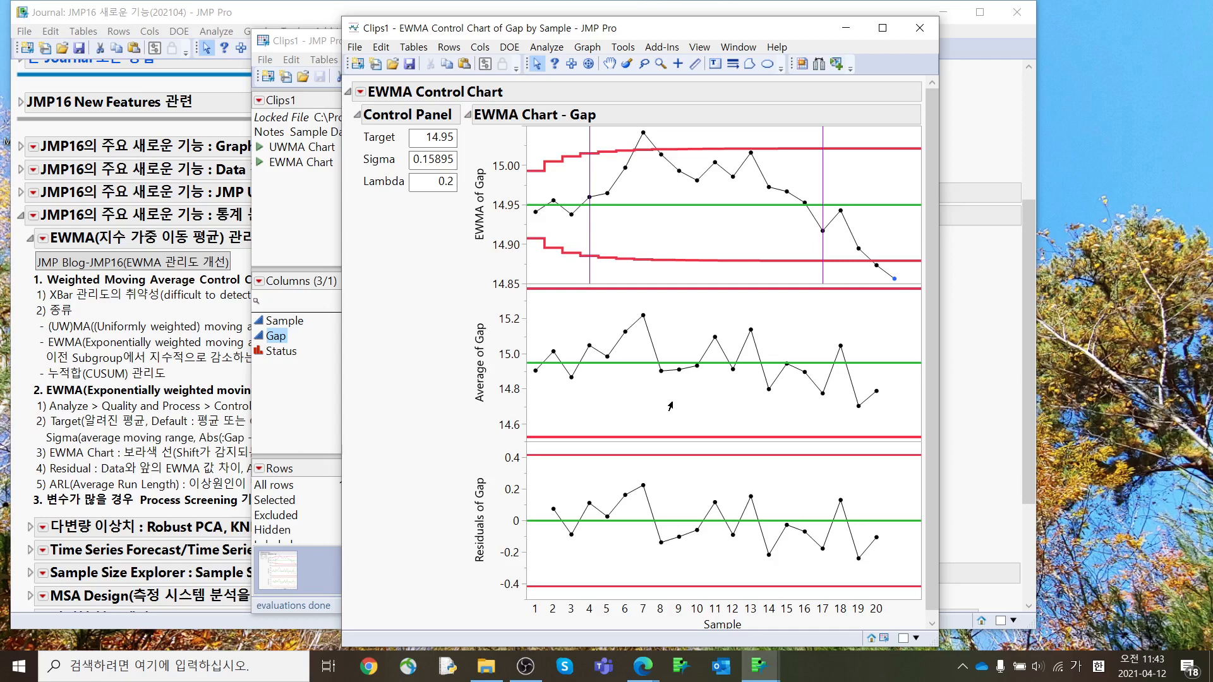
Circle the chart's Target, Sigma and Lambda settings in temporary ink and set Sigma to 0.2
mouse_move(422, 211)
mouse_down()
mouse_move(360, 160)
mouse_move(439, 210)
mouse_up()
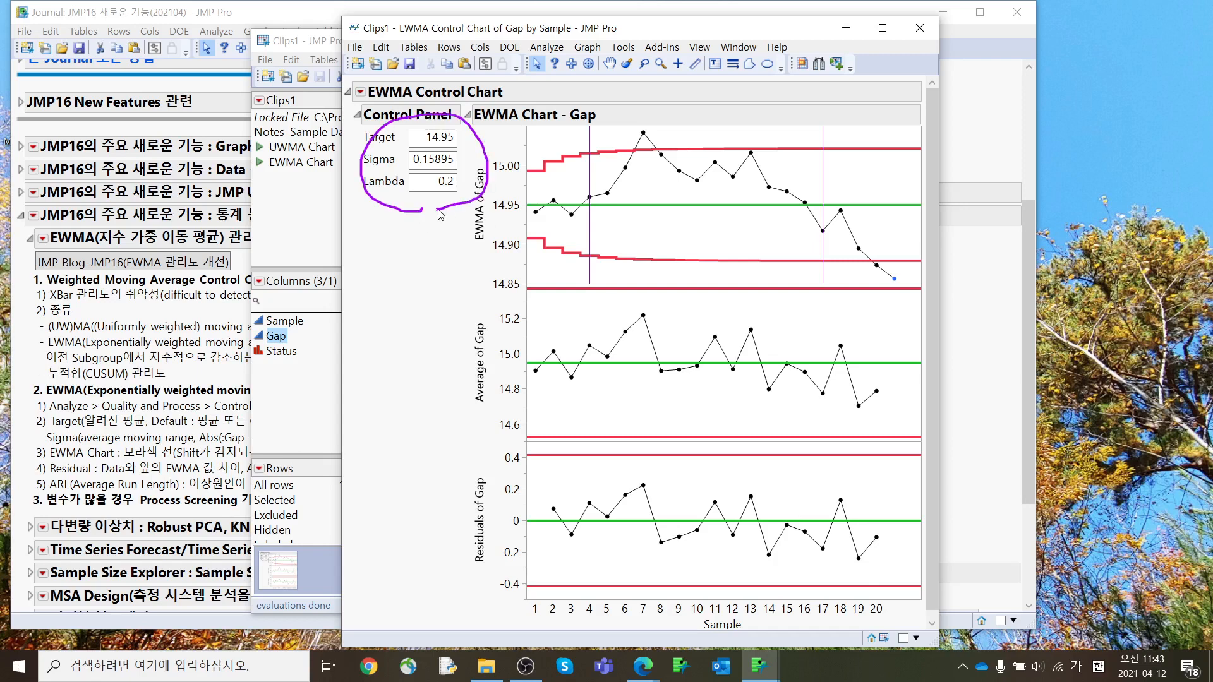
key(Escape)
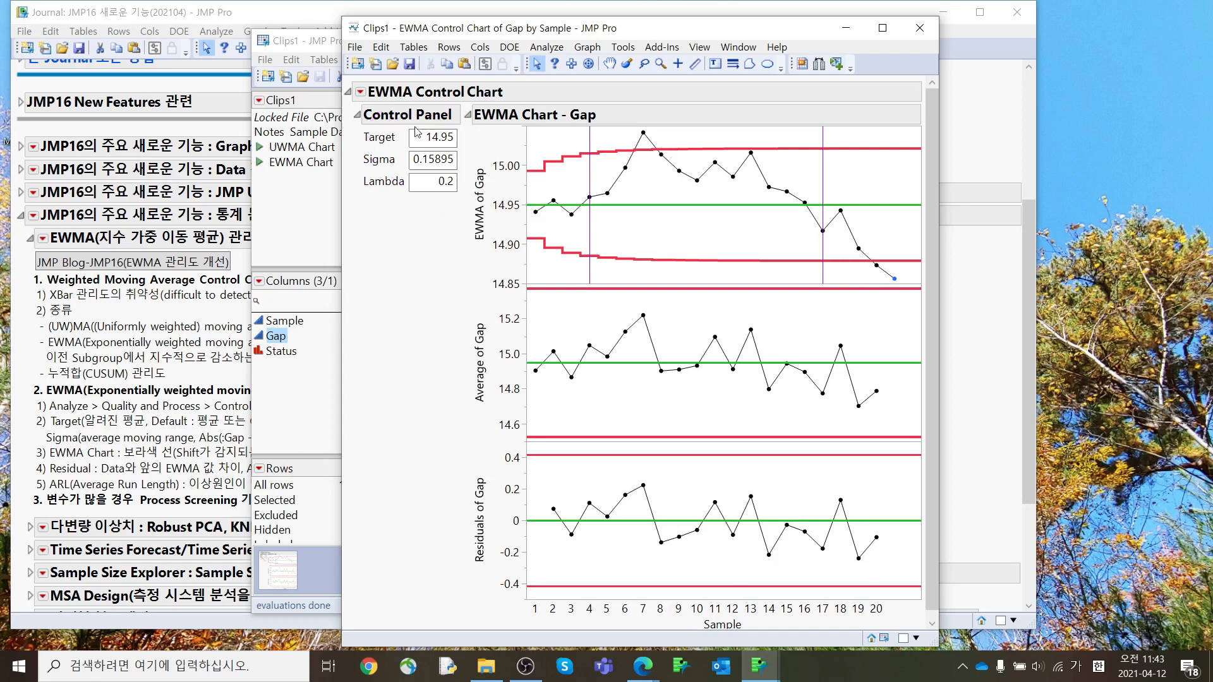
double_click(430, 162)
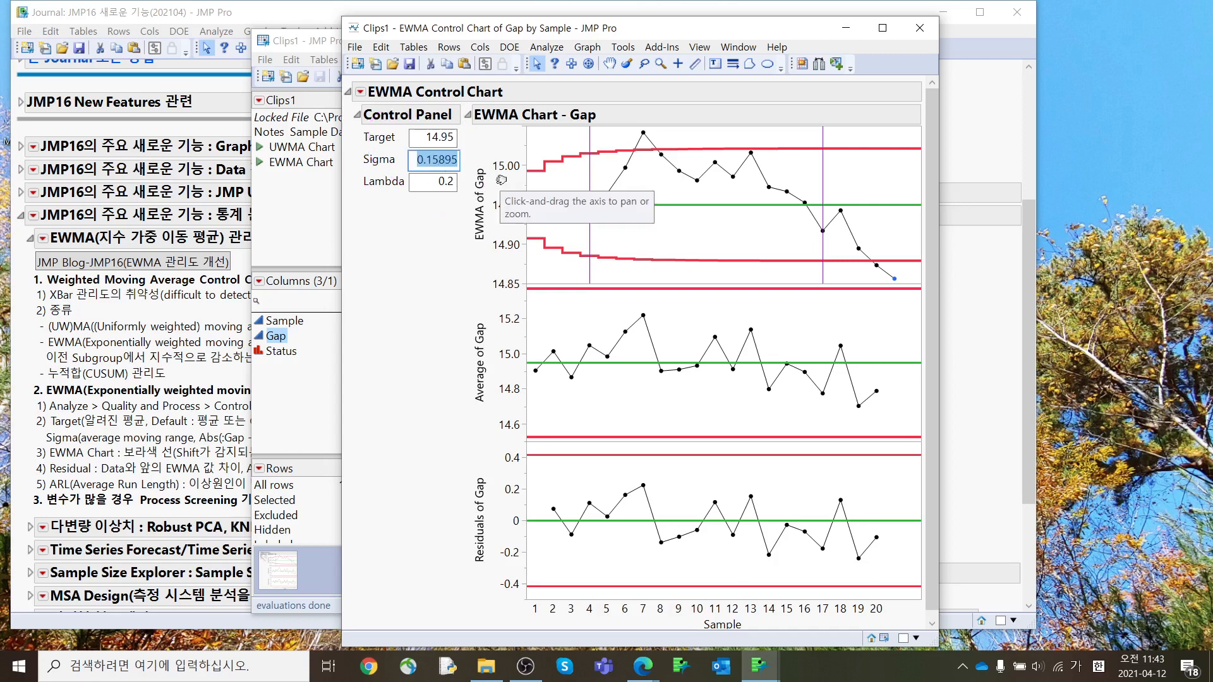
text(0.2)
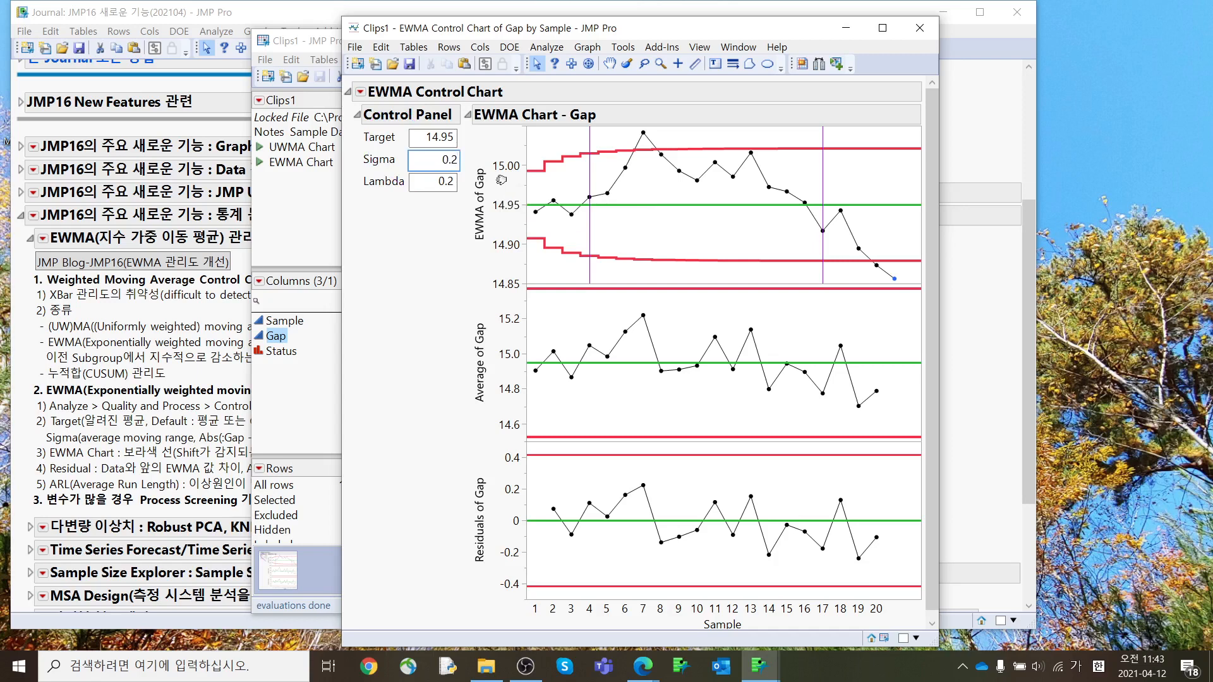
key(Return)
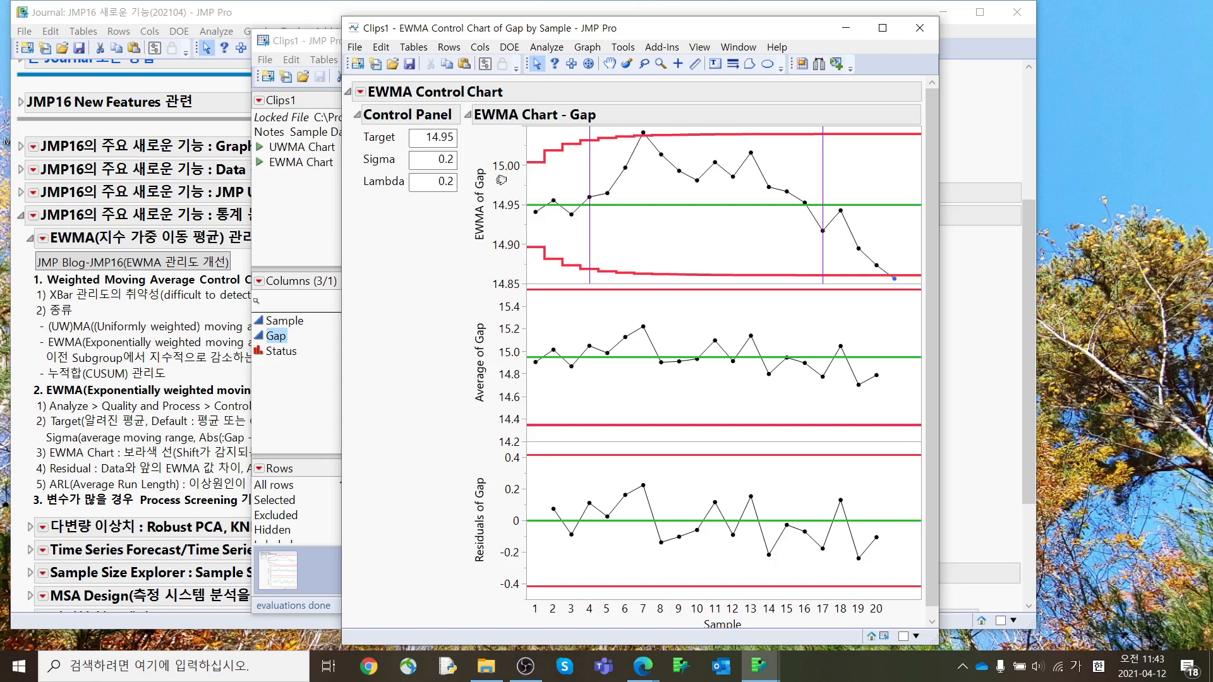
Show the ARL results for the EWMA chart and mark the ARL Report and ARL Graph in ink
click(360, 92)
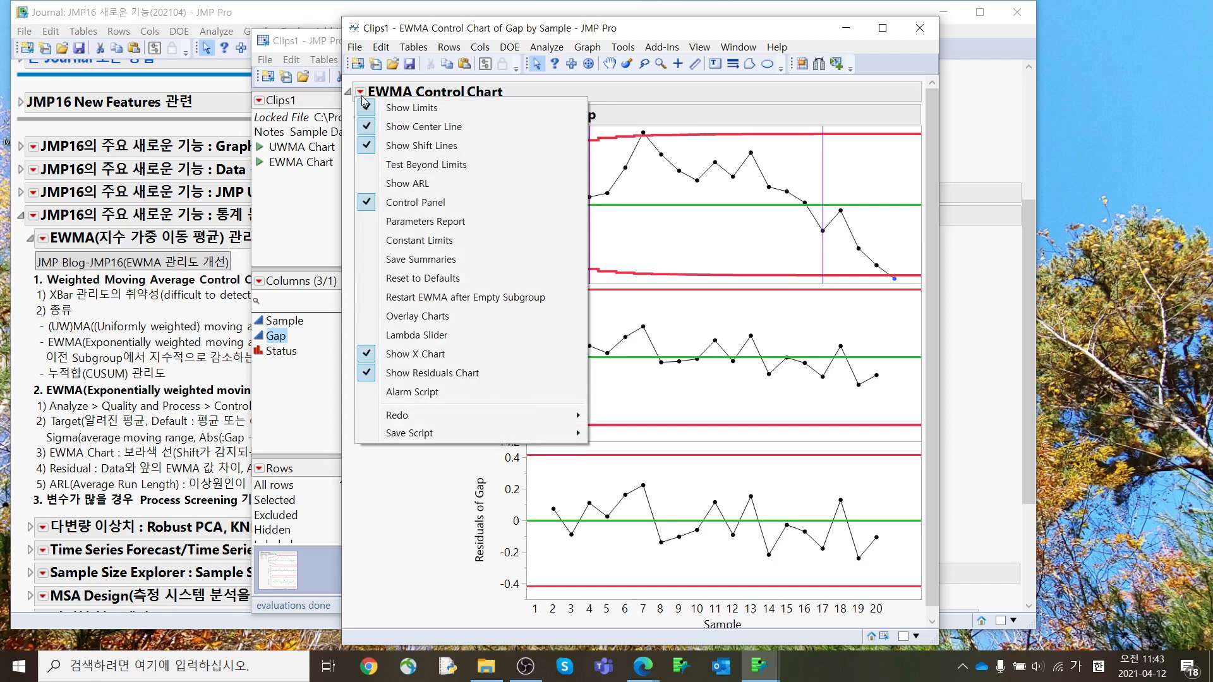
click(396, 184)
scroll(606, 493, down, 3)
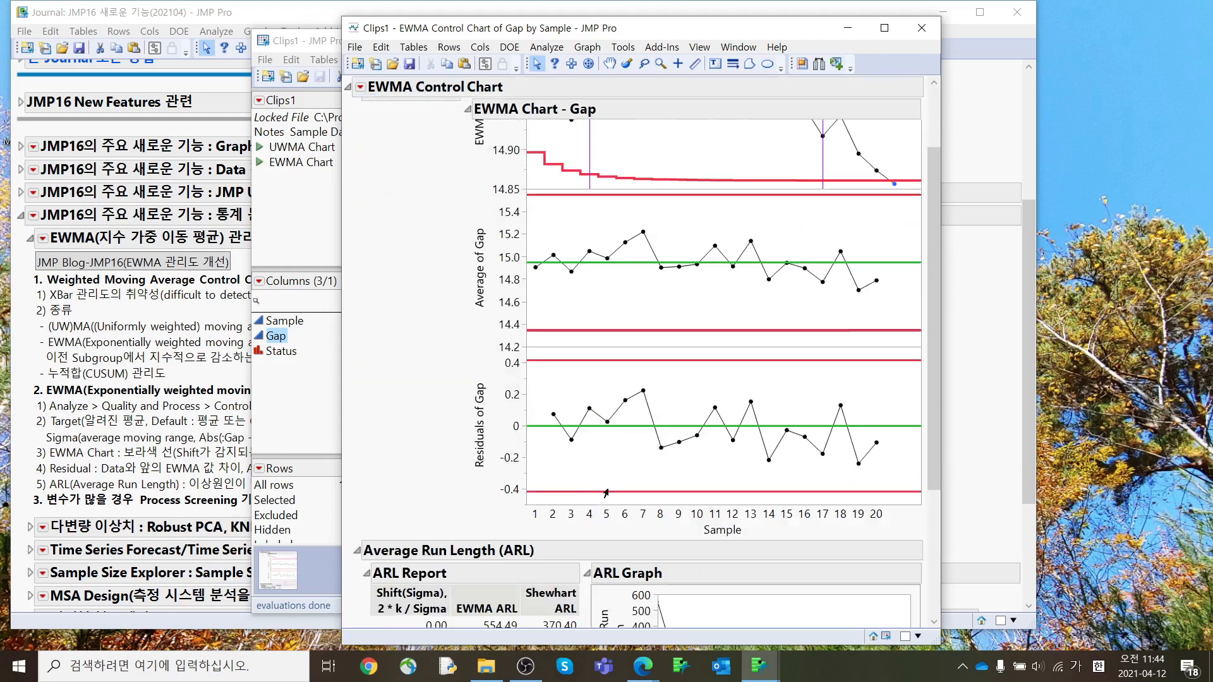
scroll(606, 493, down, 6)
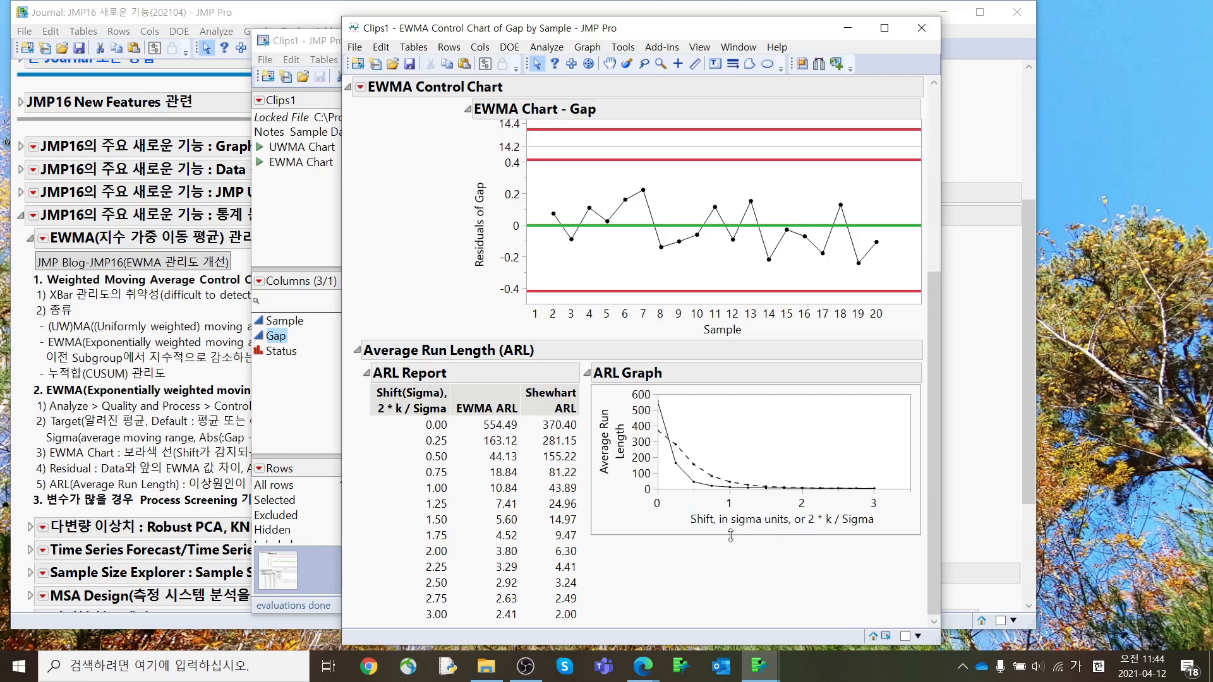
mouse_move(733, 555)
mouse_down()
mouse_move(622, 532)
mouse_move(734, 387)
mouse_move(793, 527)
mouse_move(737, 558)
mouse_up()
key(Escape)
mouse_move(530, 371)
mouse_down()
mouse_move(497, 450)
mouse_move(572, 369)
mouse_move(506, 373)
mouse_up()
mouse_move(738, 565)
mouse_down()
mouse_move(563, 427)
mouse_move(785, 562)
mouse_move(748, 578)
mouse_up()
Close the EWMA chart and the Clips1 table and collapse the journal's EWMA 관리도 개선 topic
click(922, 28)
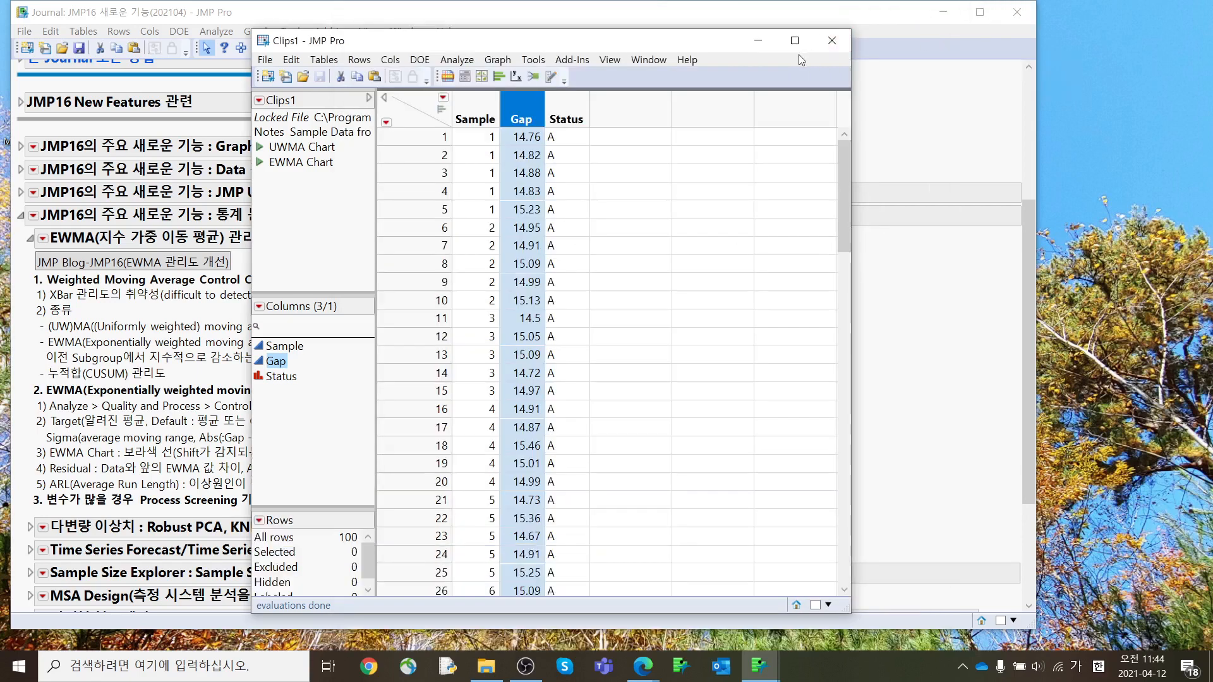
click(830, 43)
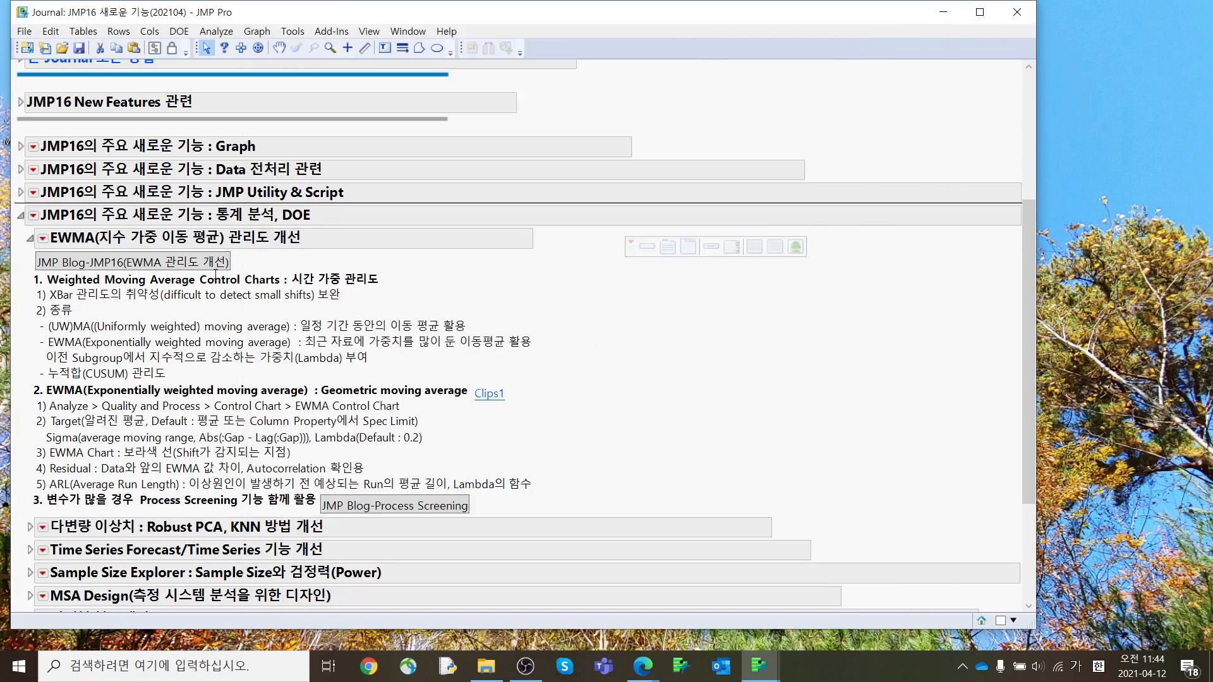
click(30, 239)
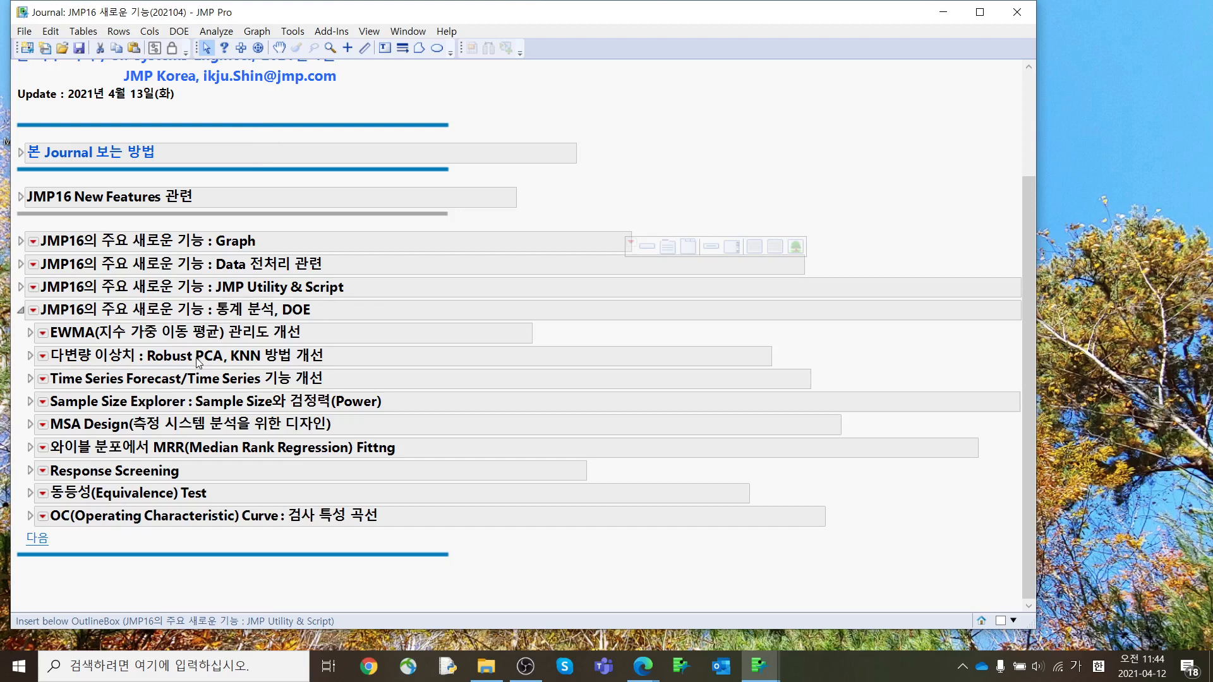
click(216, 30)
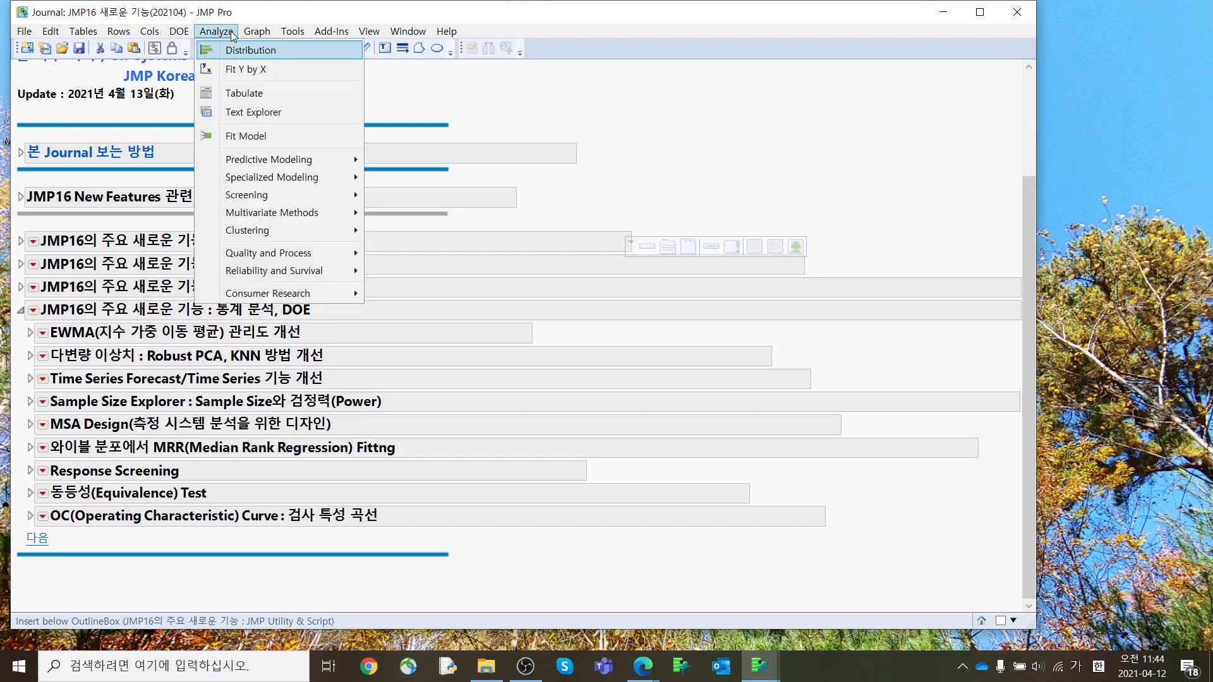
mouse_move(252, 201)
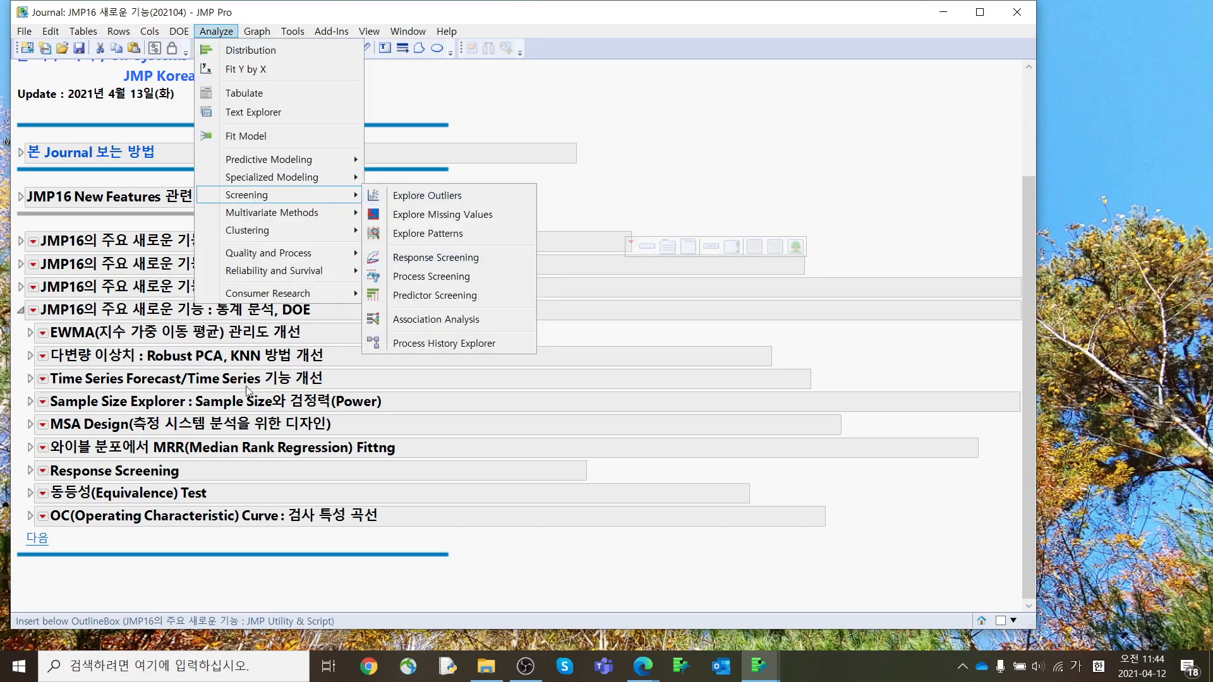
click(249, 367)
Expand the 다변량 이상치 : Robust PCA, KNN topic and compare its JMP15 and JMP16 Explore Outliers windows side by side in a widened journal
click(30, 355)
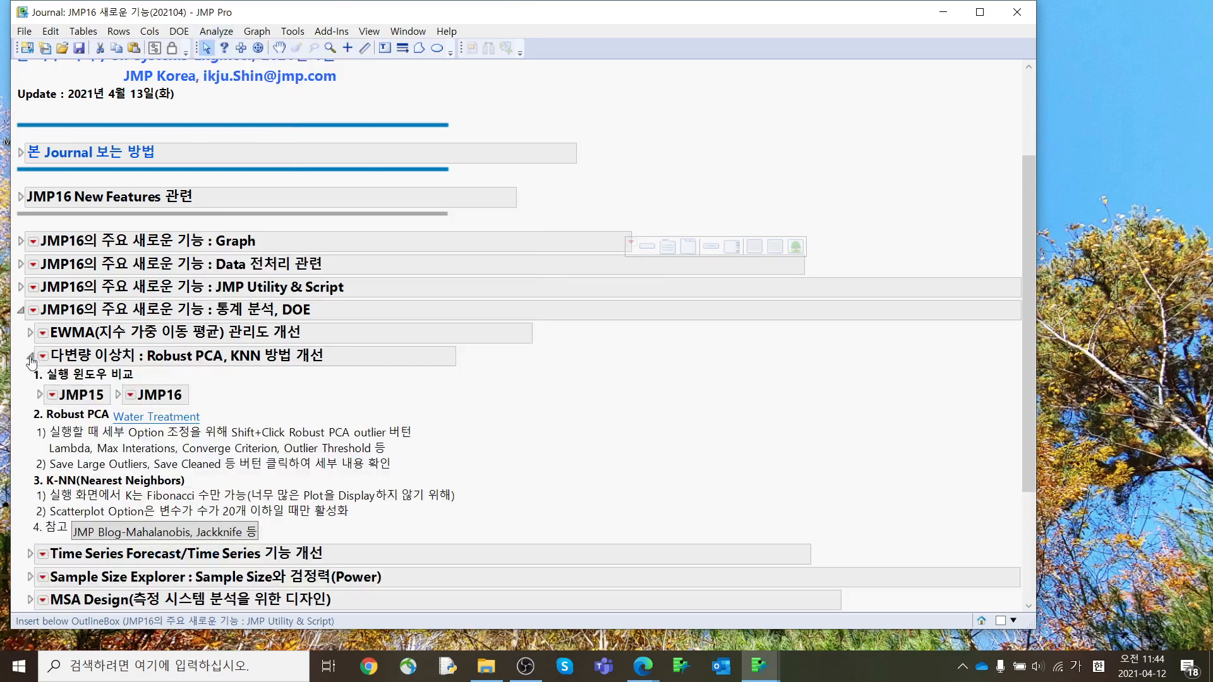
scroll(97, 392, down, 3)
scroll(98, 392, down, 2)
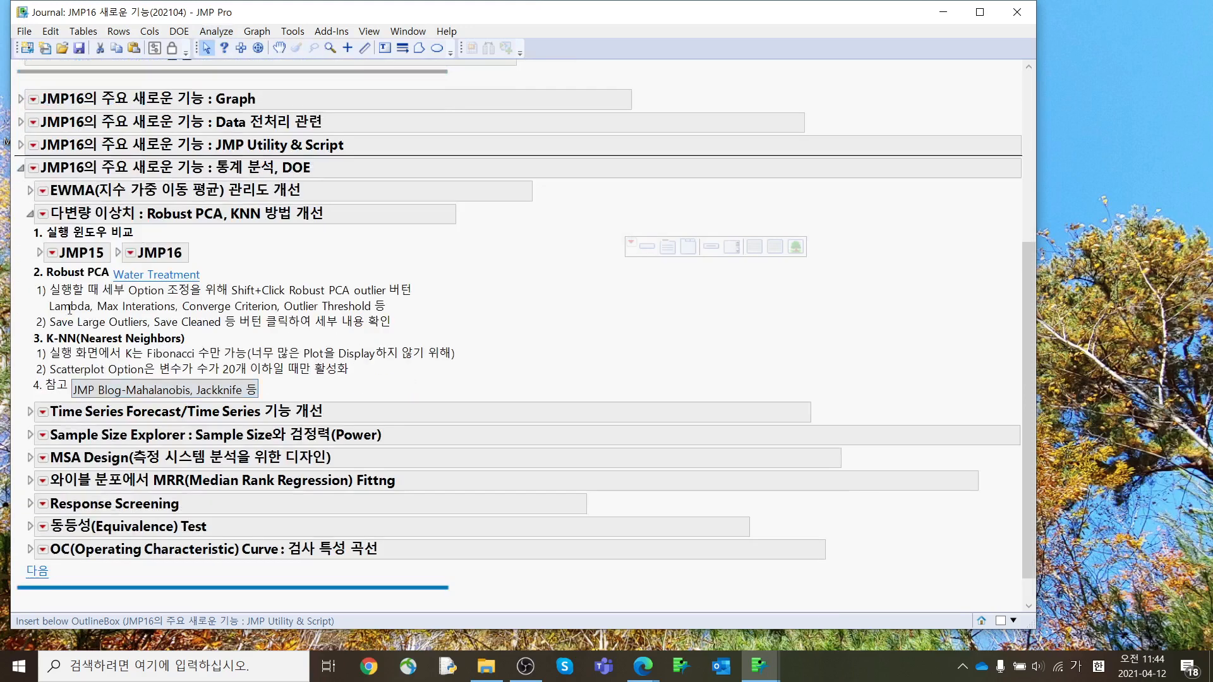
click(39, 253)
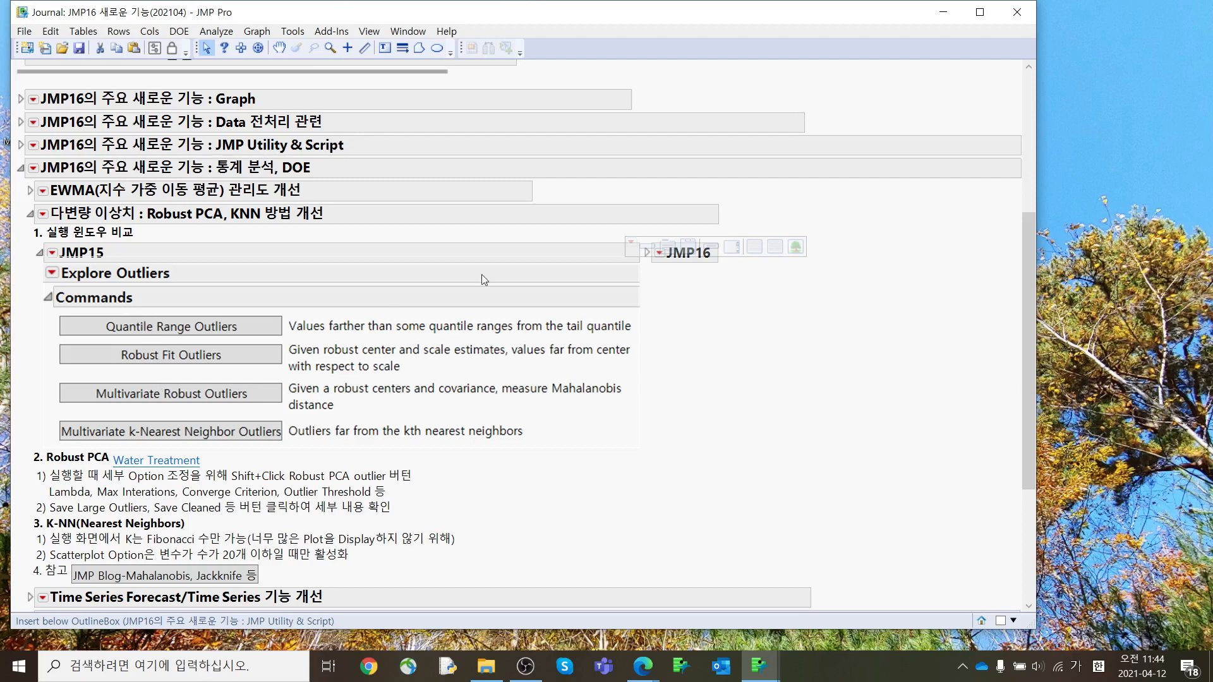
drag(1035, 303, 1173, 304)
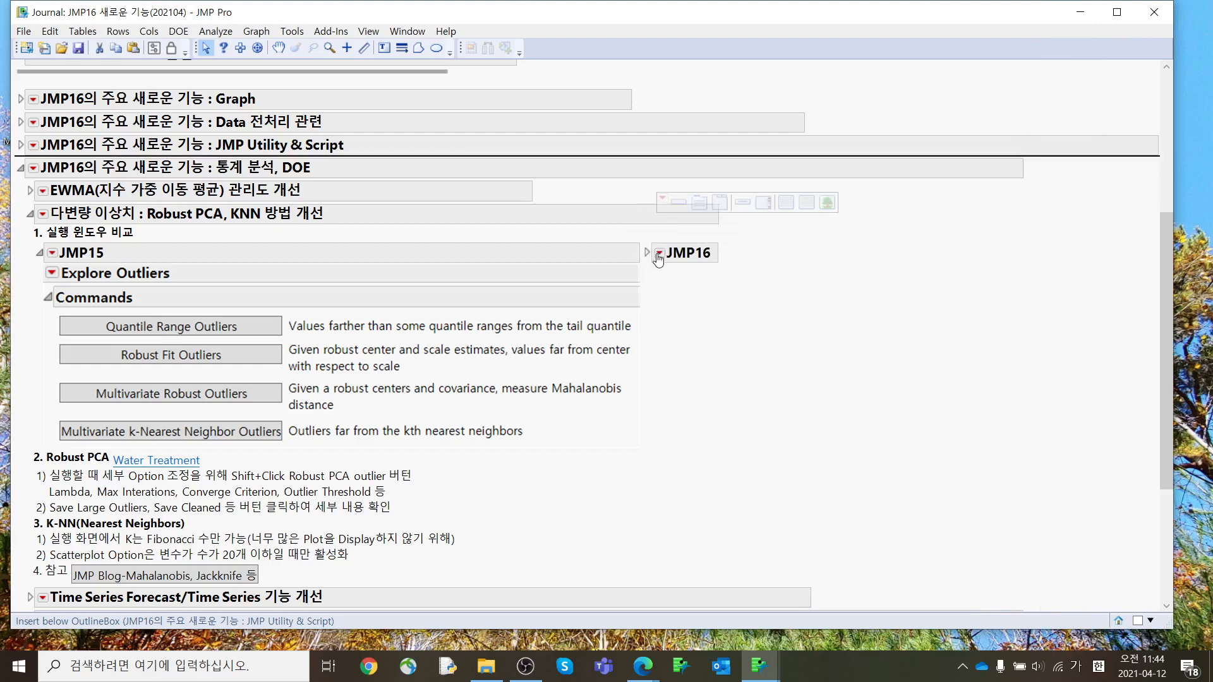
click(648, 253)
scroll(975, 447, down, 3)
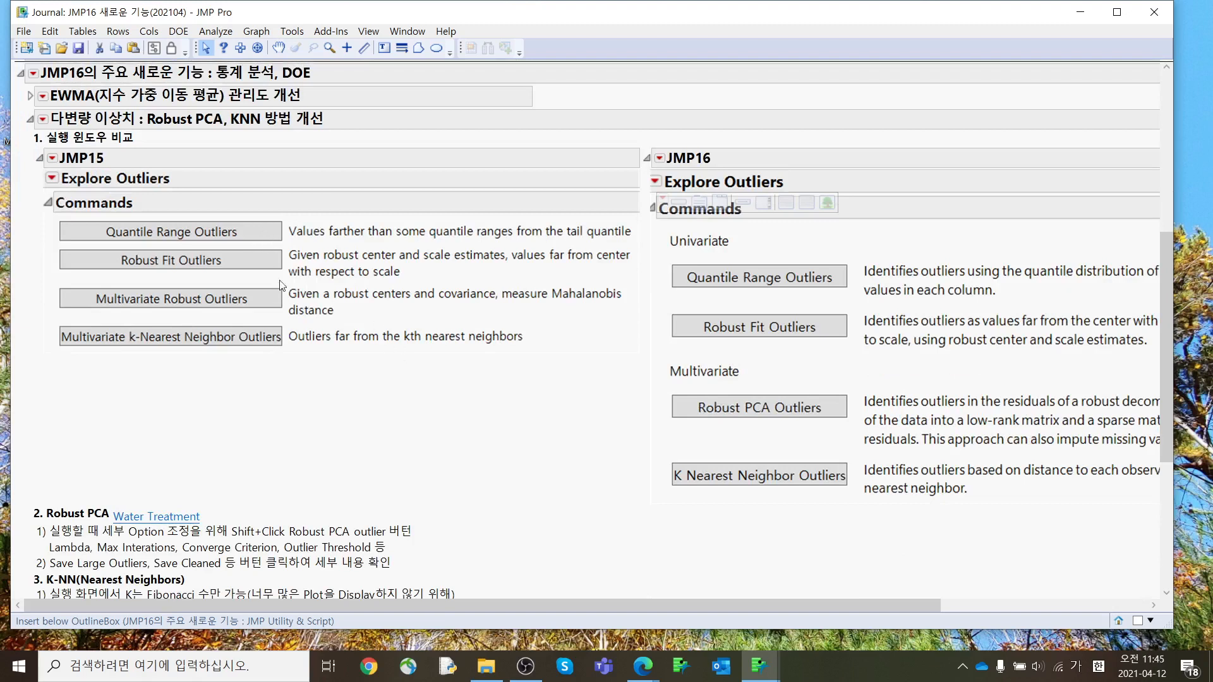
Mark the multivariate outlier commands of JMP15 and JMP16 in ink and collapse both comparison sections
mouse_move(240, 392)
mouse_down()
mouse_move(169, 378)
mouse_move(193, 274)
mouse_move(312, 354)
mouse_move(237, 397)
mouse_up()
mouse_move(736, 514)
mouse_down()
mouse_move(622, 388)
mouse_move(853, 442)
mouse_move(738, 519)
mouse_up()
click(40, 158)
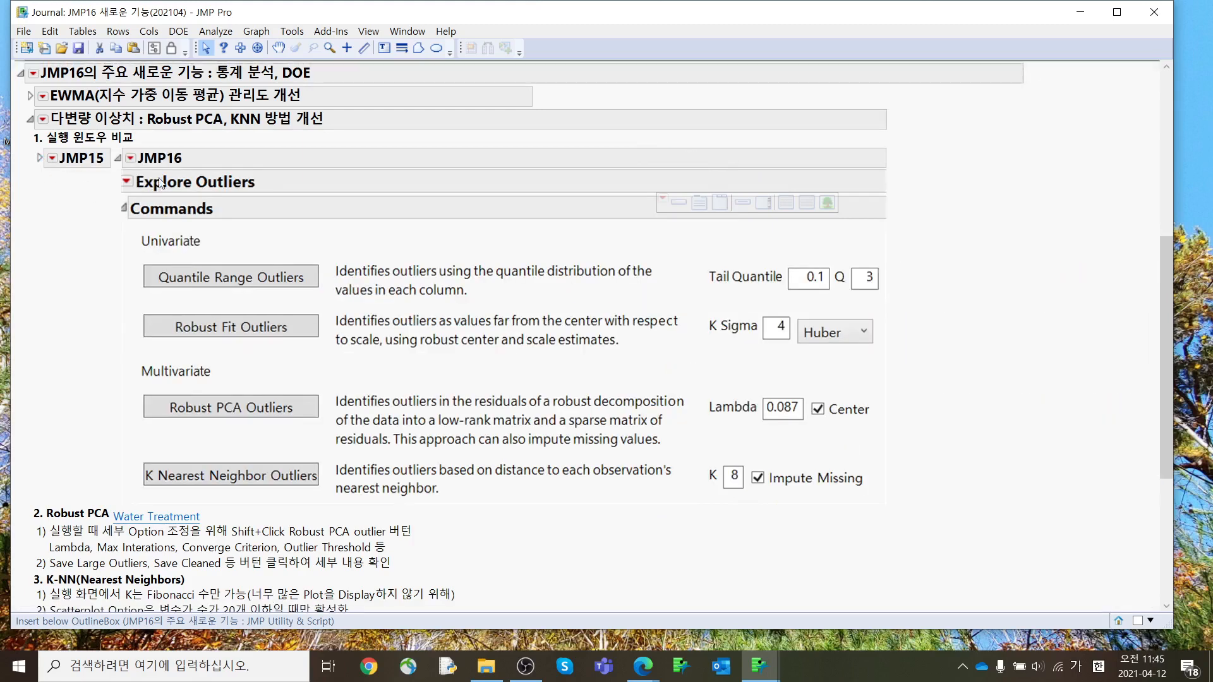
click(118, 158)
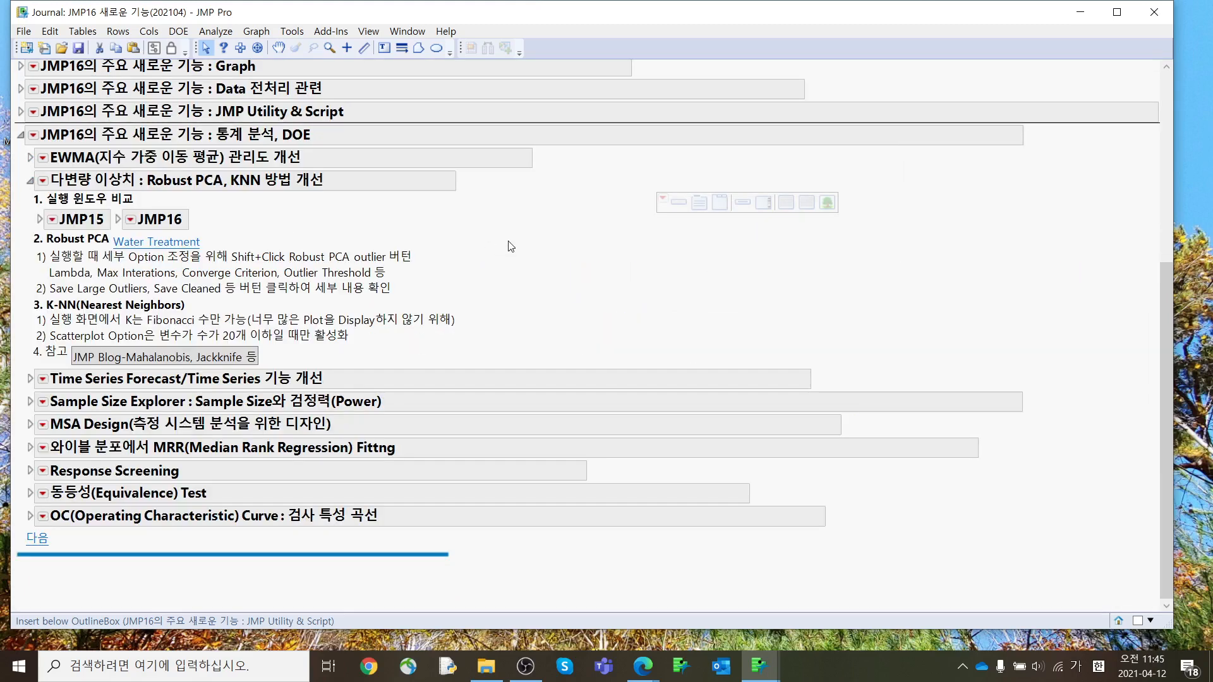
Open the linked Water Treatment data table and select all columns in the Sensor Measurements group
click(179, 245)
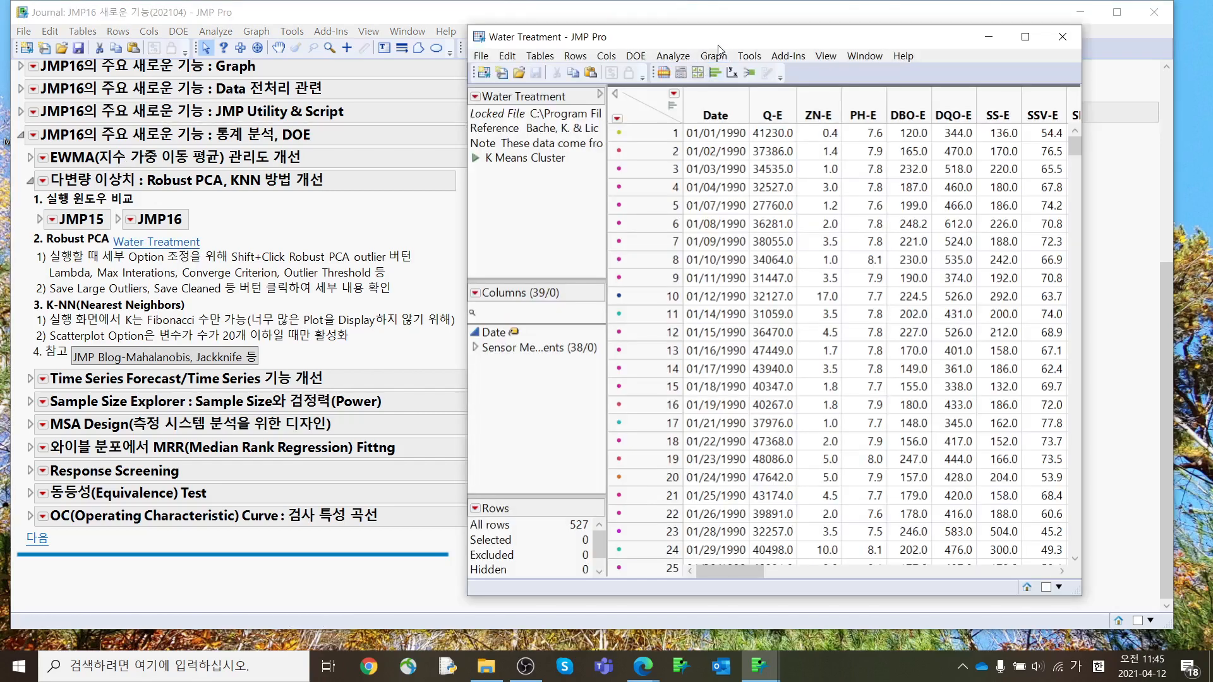
click(341, 356)
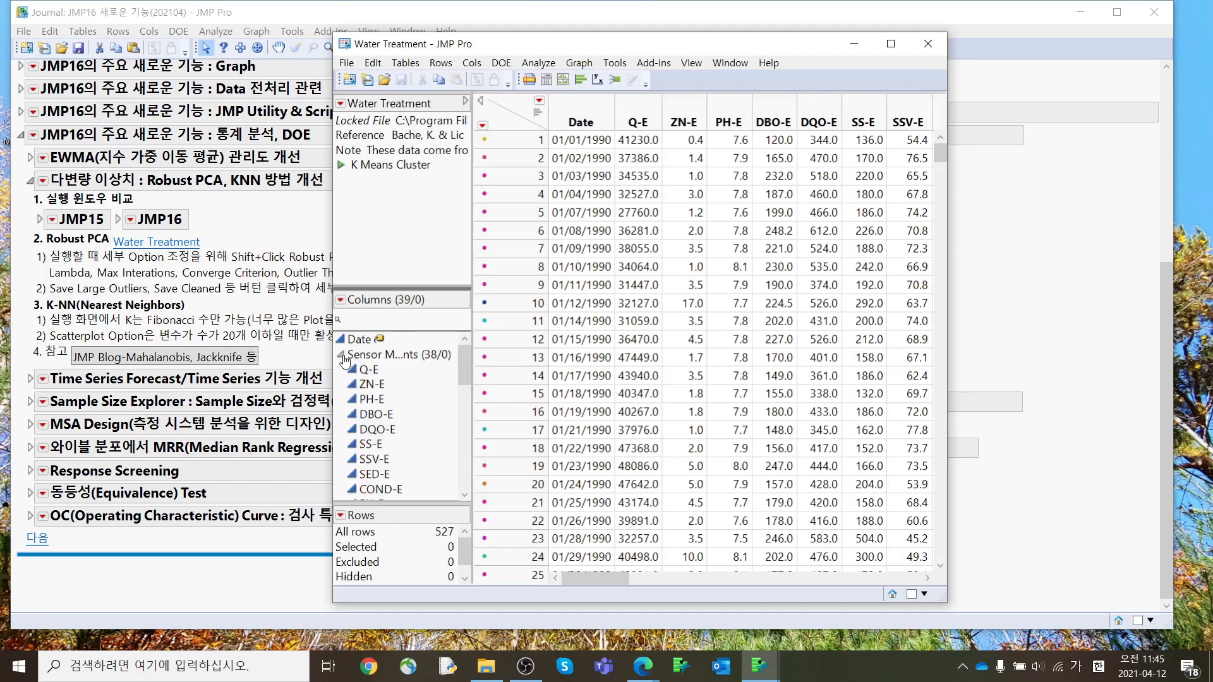
click(447, 358)
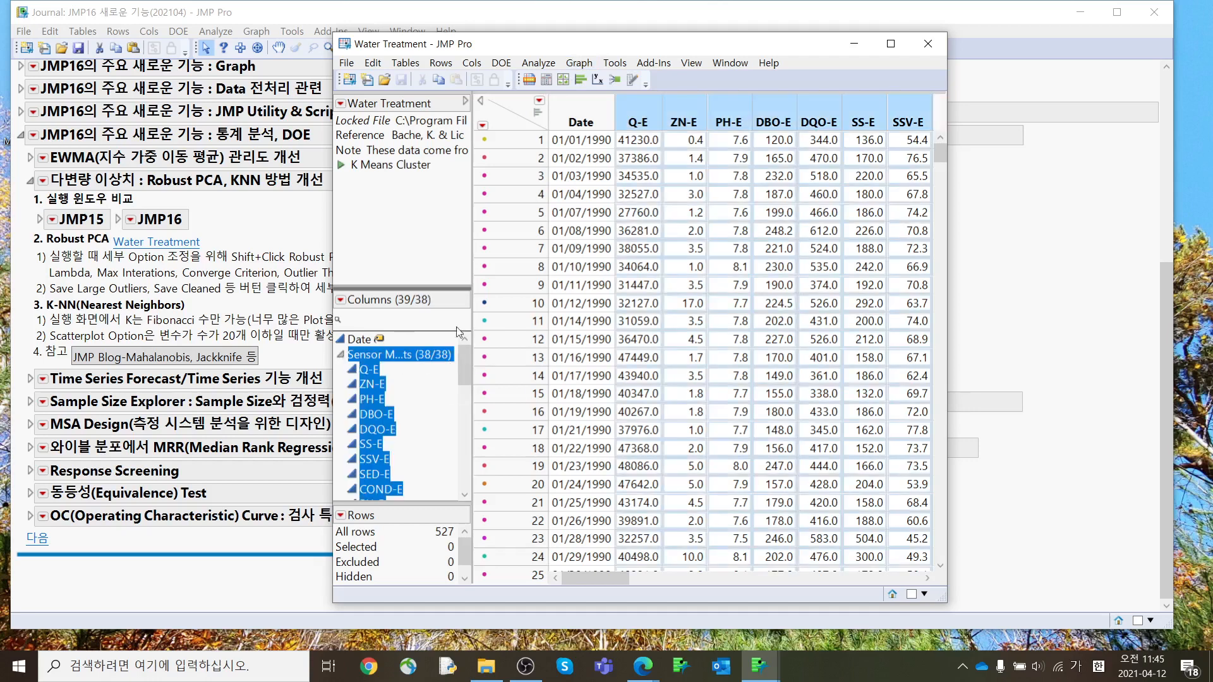
Launch Explore Outliers with all 38 Sensor Measurements columns as Y
click(538, 62)
mouse_move(600, 230)
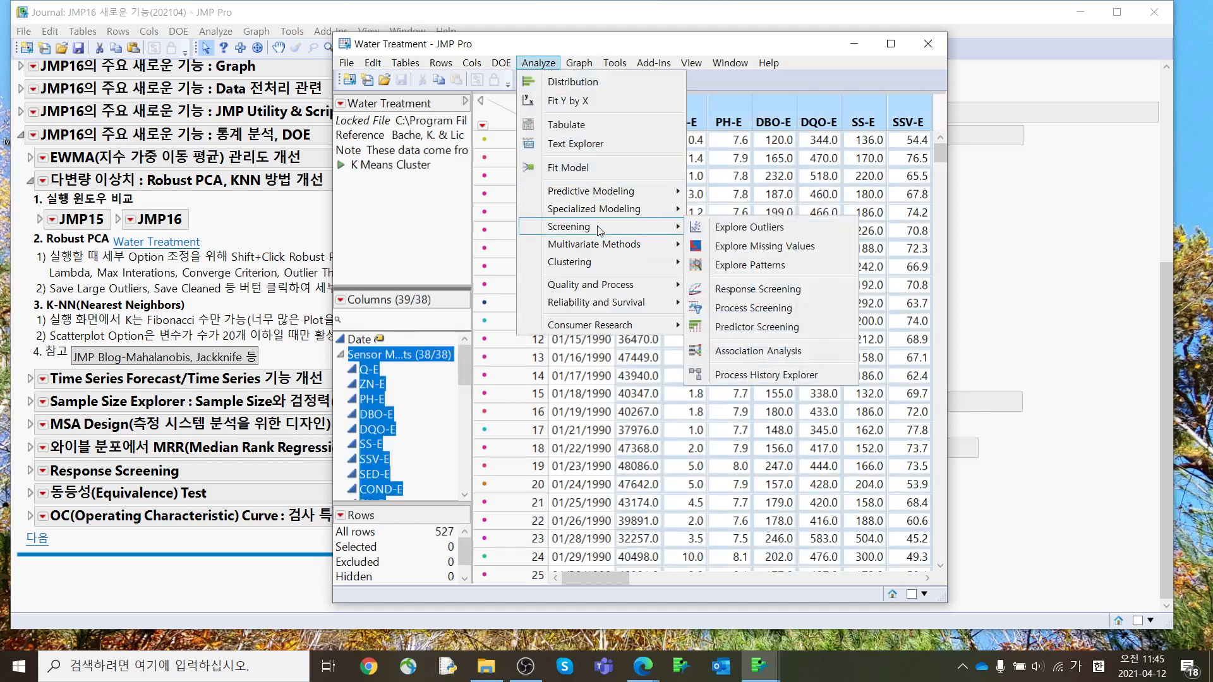
click(764, 229)
click(661, 142)
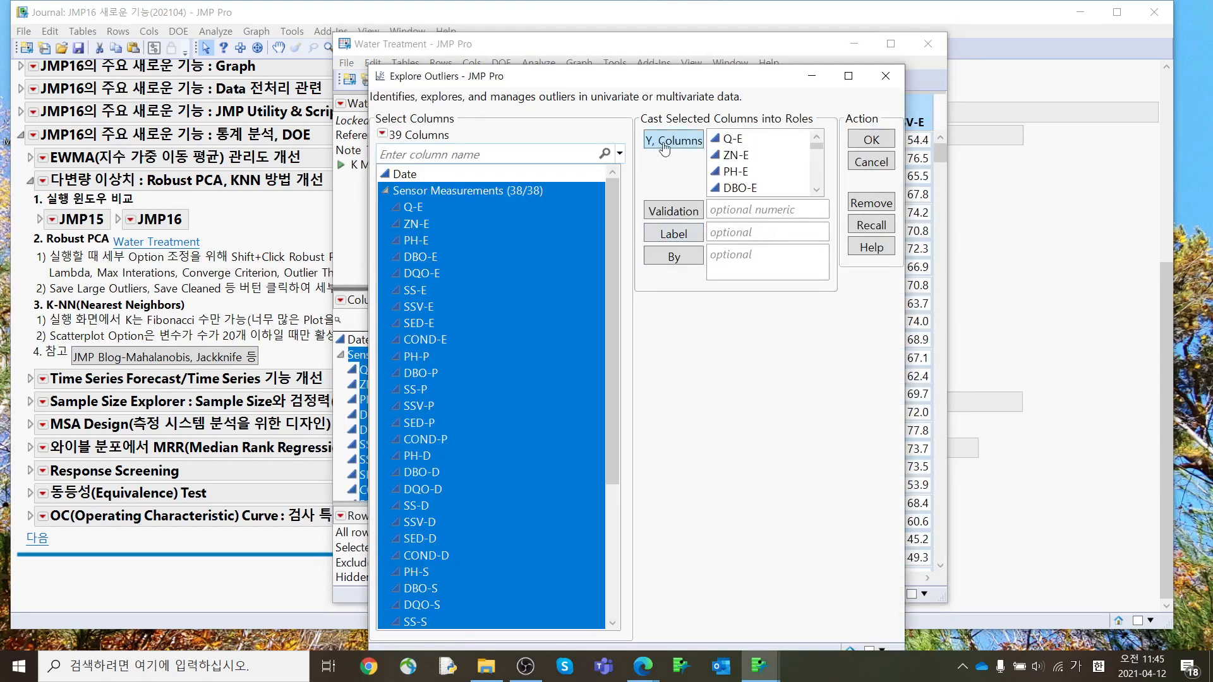
click(874, 143)
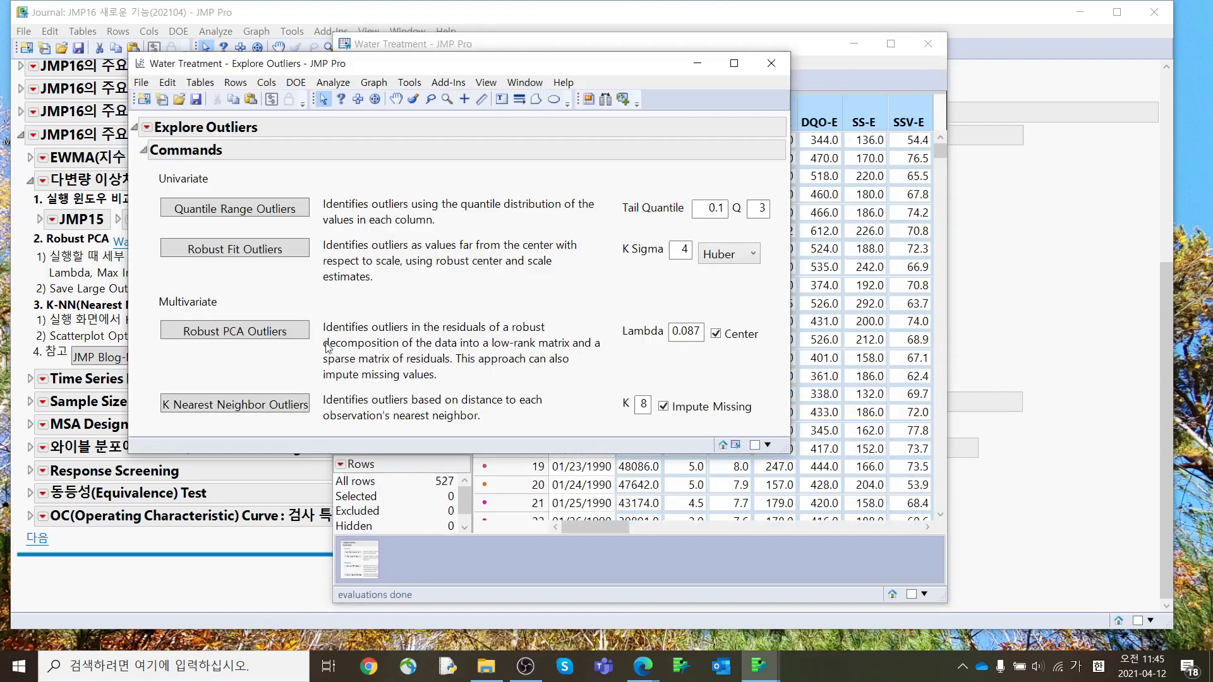
Run K Nearest Neighbor Outliers with K of 8 and examine the table of largest outliers
drag(482, 64, 733, 30)
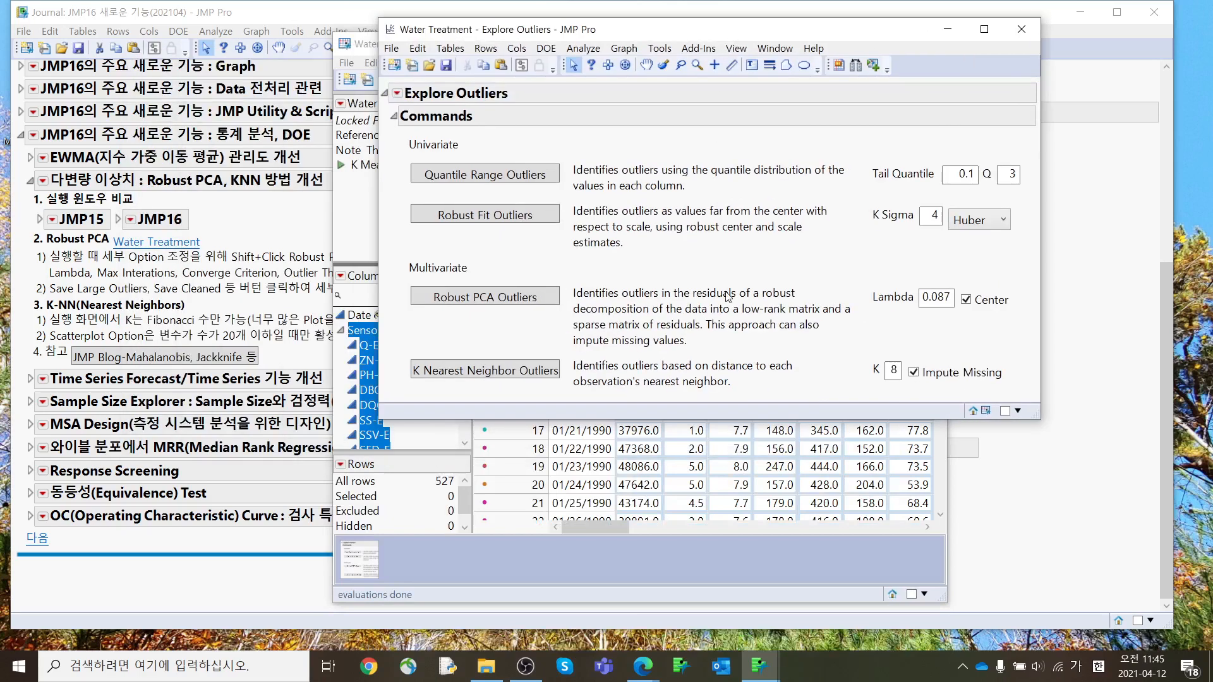
click(506, 372)
scroll(803, 513, down, 10)
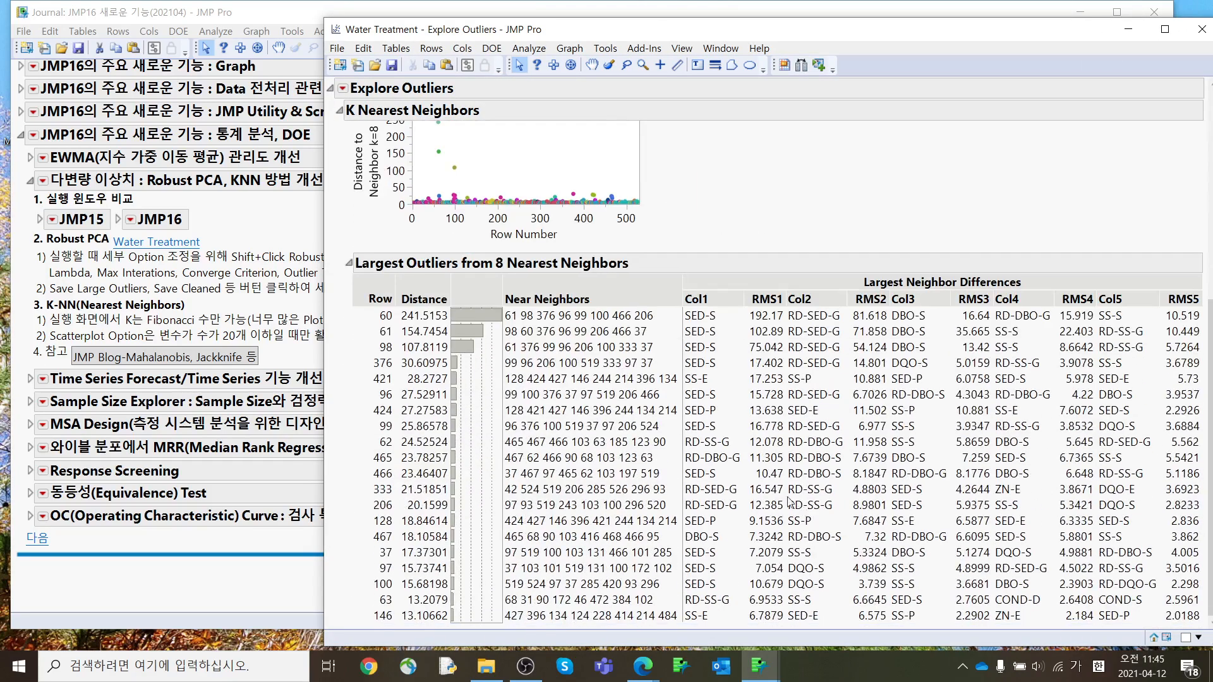
Select rows 60, 61, 376 and 62 in the largest outliers table and examine their points in the nearest neighbor plots
click(395, 320)
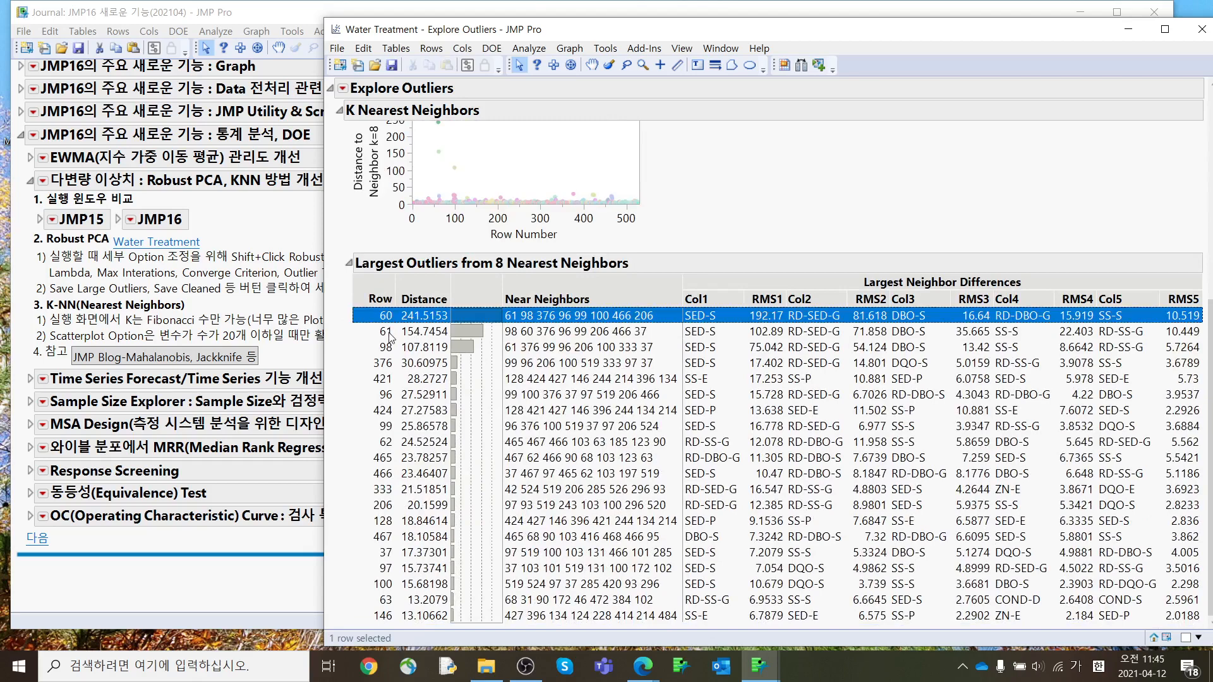
click(389, 333)
click(383, 363)
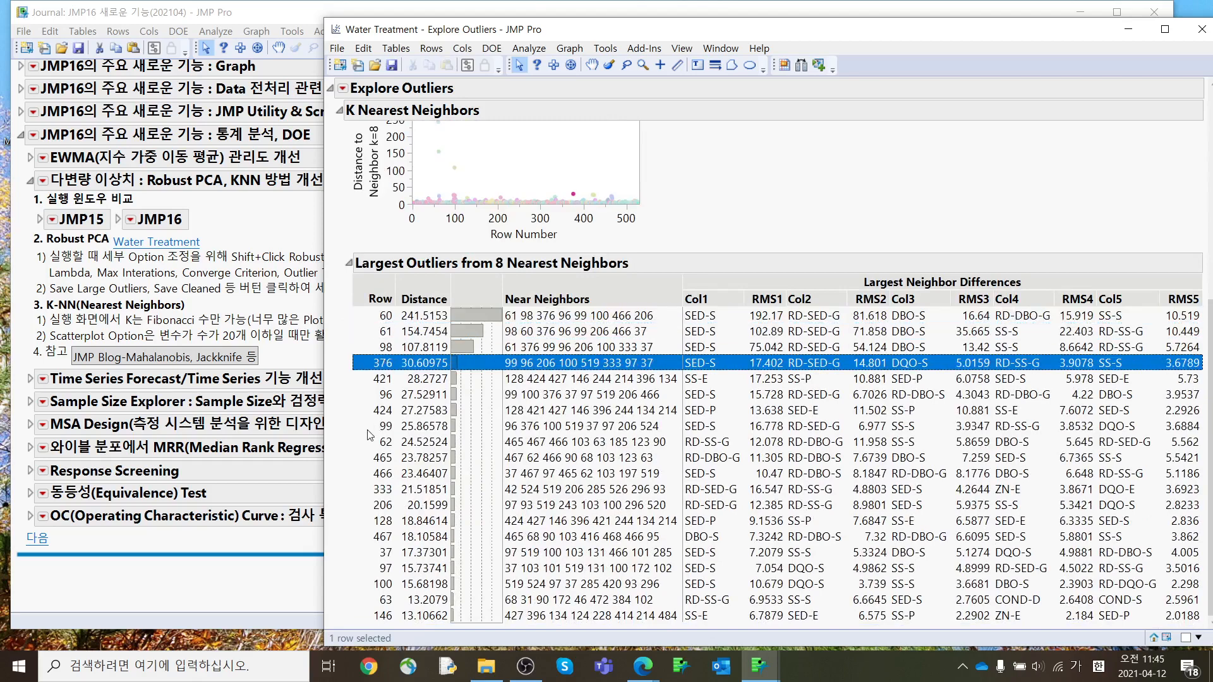
click(367, 443)
scroll(363, 449, up, 5)
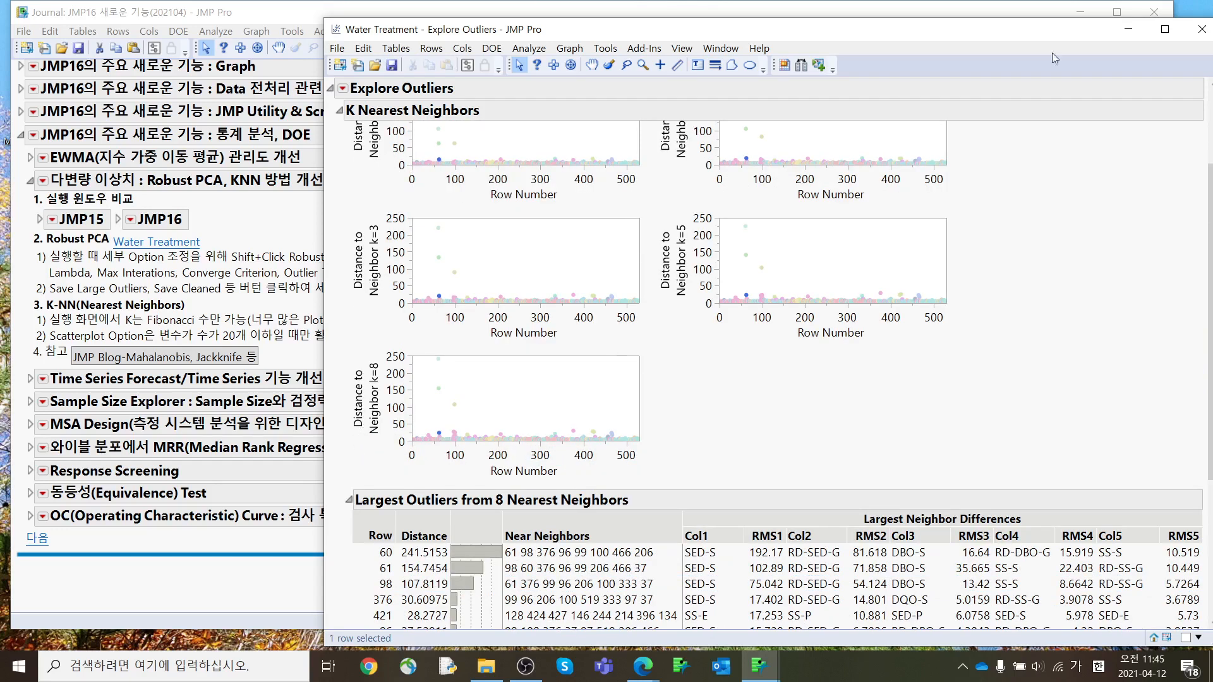
Close the Explore Outliers report and the Water Treatment table, and collapse the journal's multivariate outlier section
click(1202, 29)
click(928, 43)
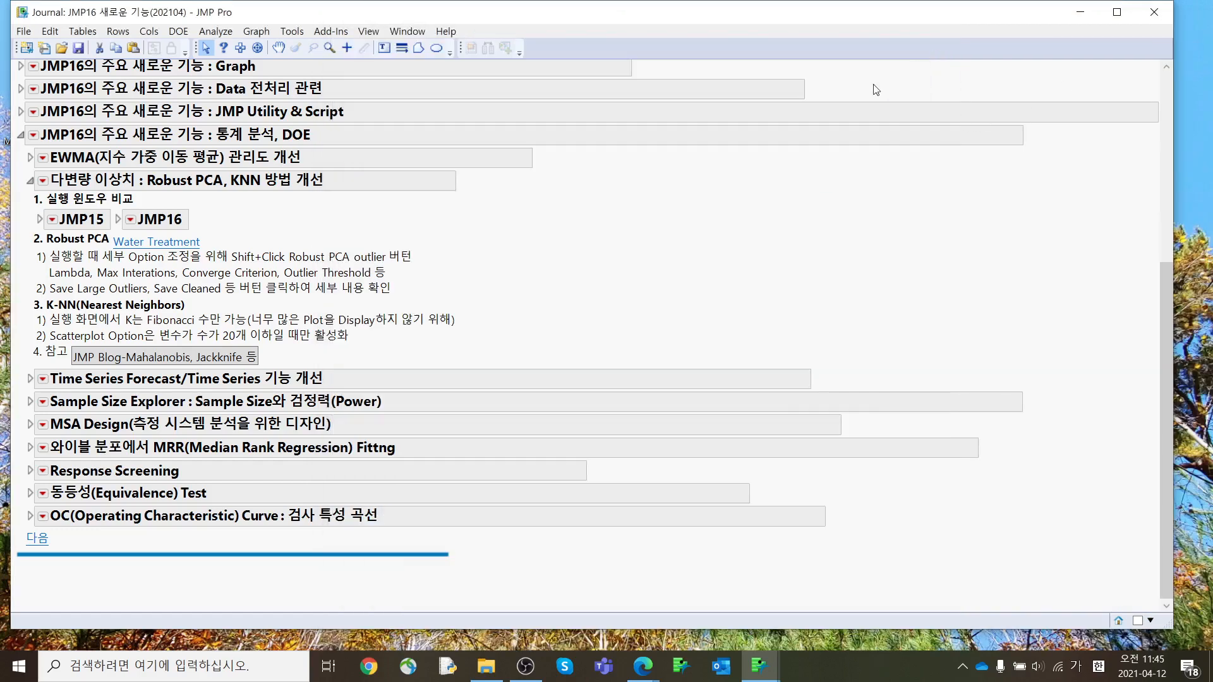
click(30, 180)
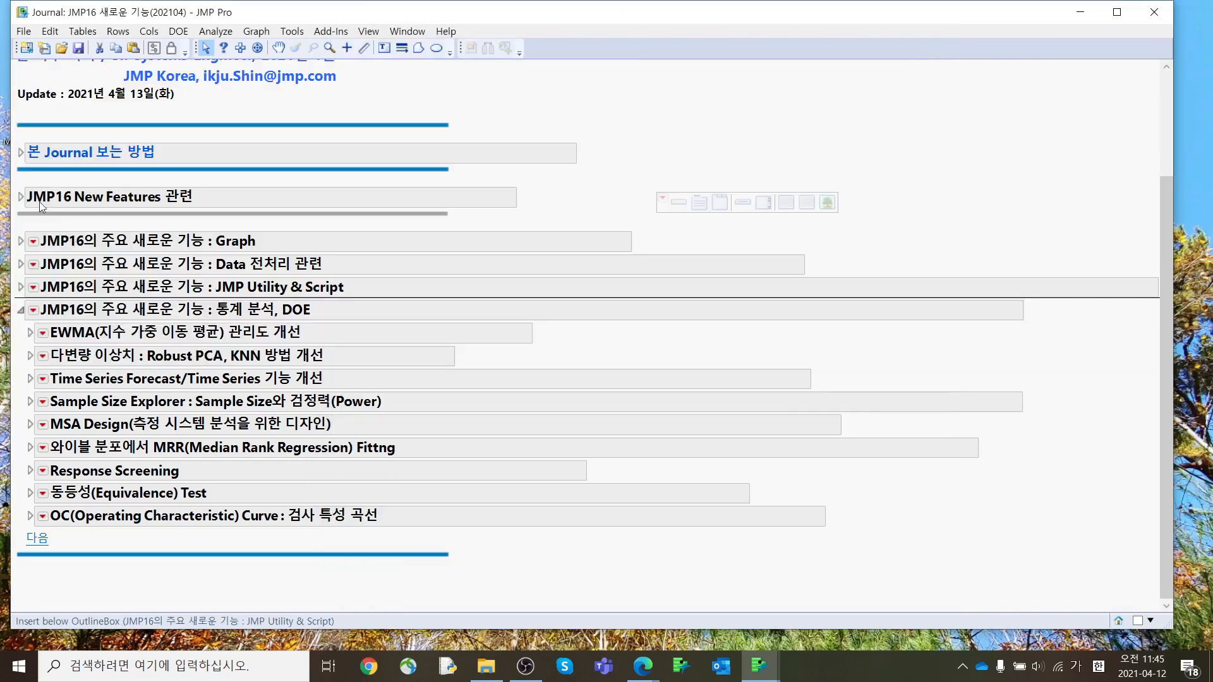
Expand the Time Series Forecast section of the journal and look over the Time Series commands under Specialized Modeling
click(29, 380)
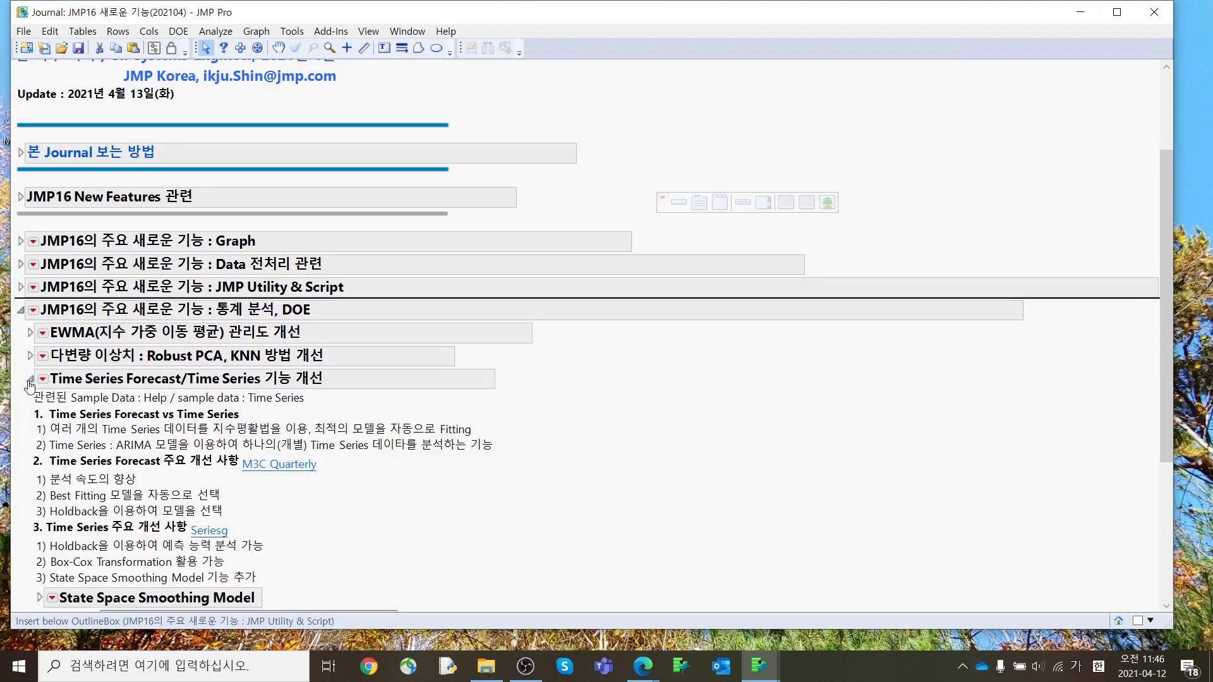
scroll(463, 484, down, 2)
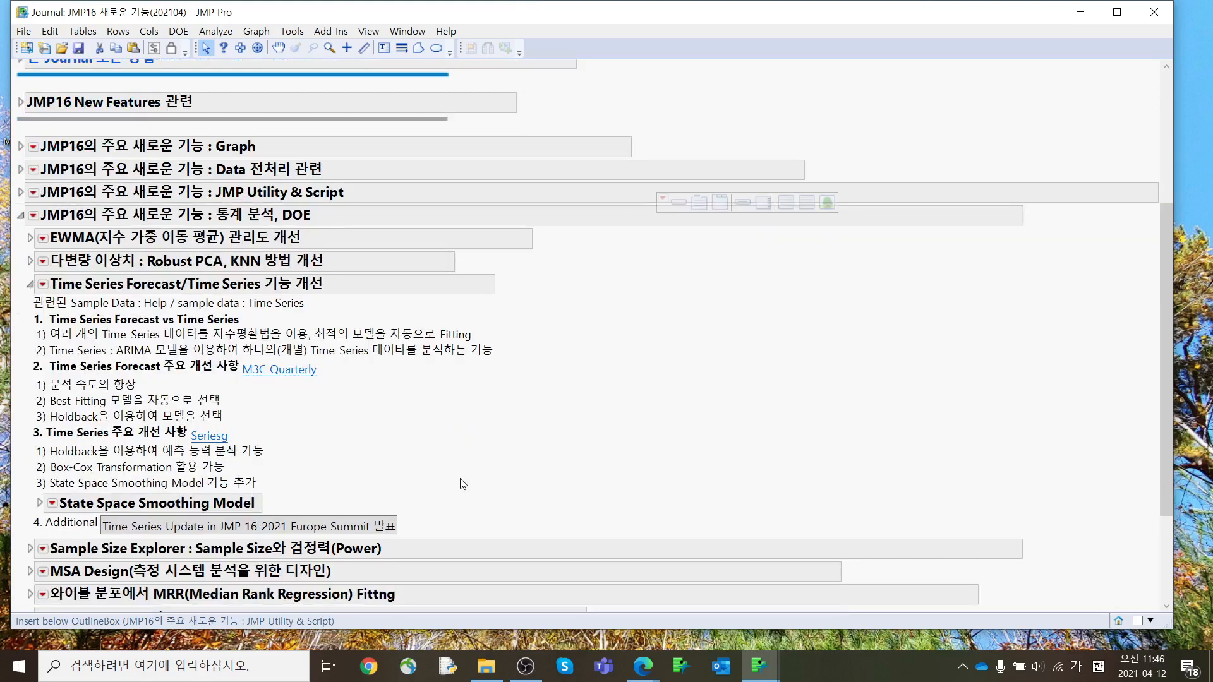
click(216, 31)
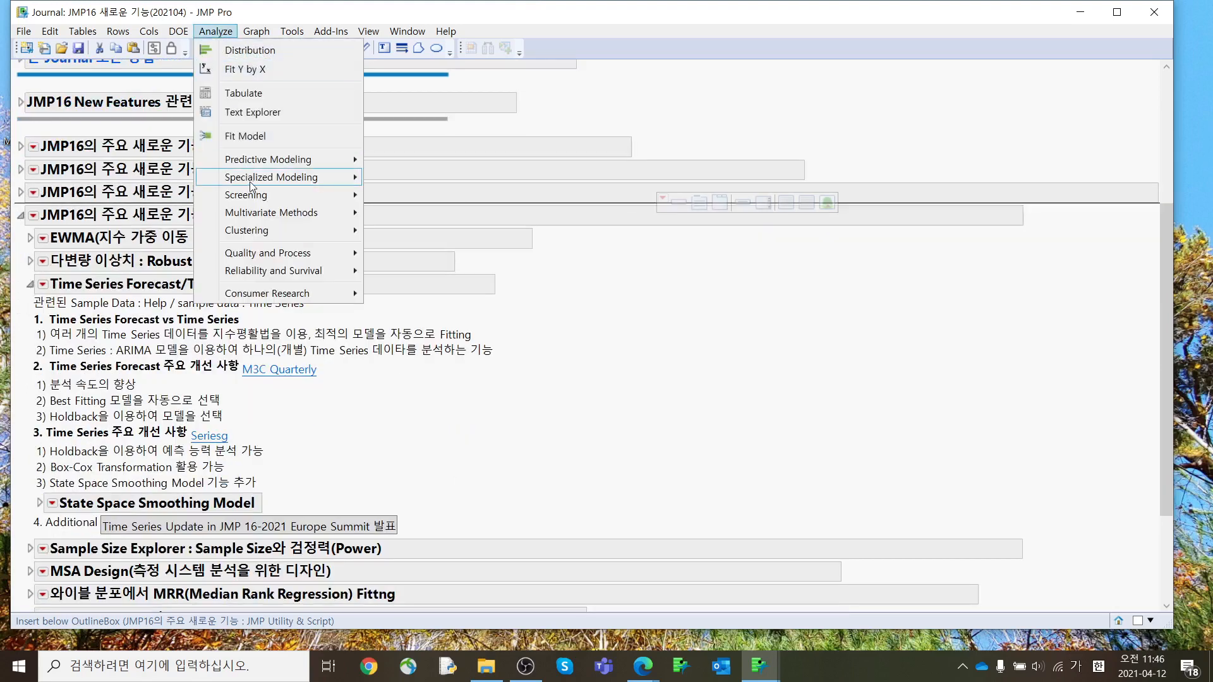
mouse_move(251, 183)
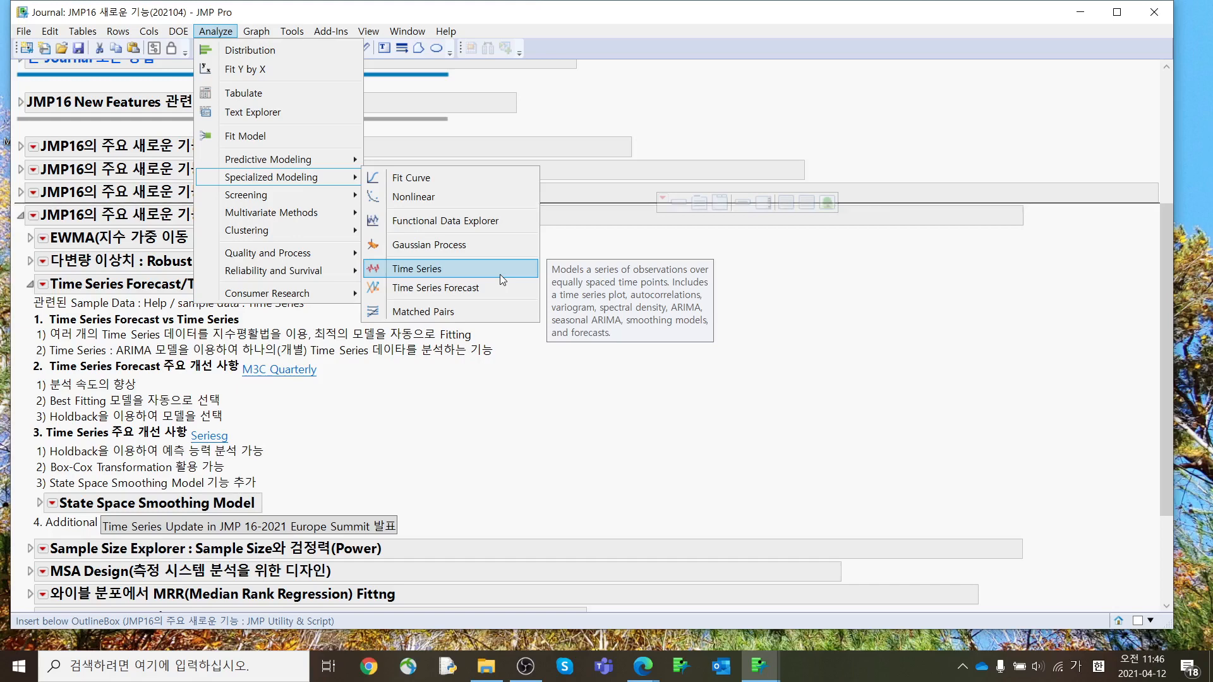
mouse_move(367, 436)
mouse_down()
mouse_move(112, 368)
mouse_move(227, 528)
mouse_move(355, 422)
mouse_up()
key(Escape)
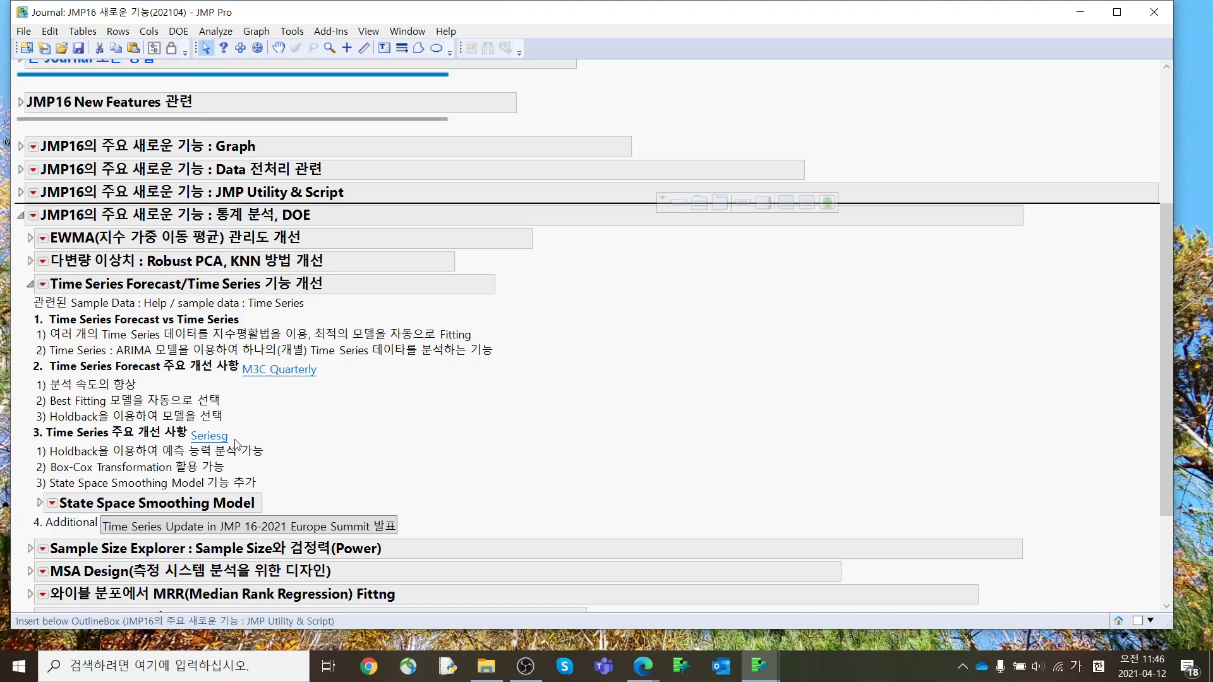
Collapse the Time Series Forecast section and expand the Sample Size Explorer section
click(30, 284)
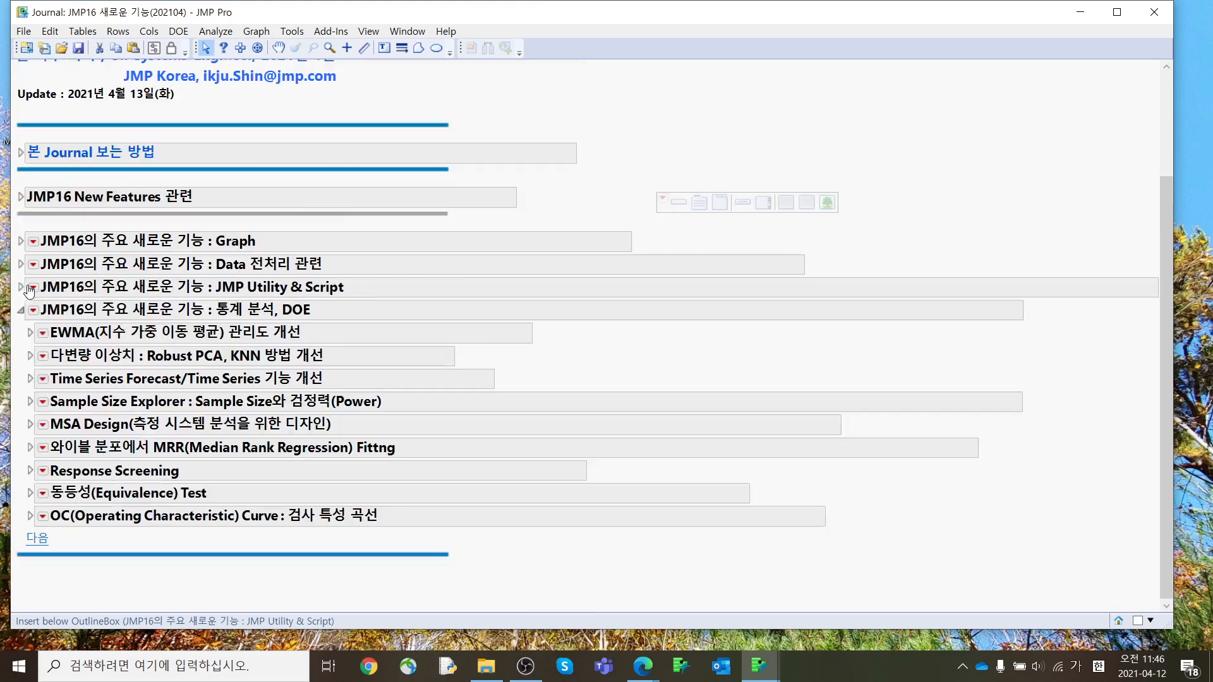
click(29, 402)
scroll(432, 505, down, 3)
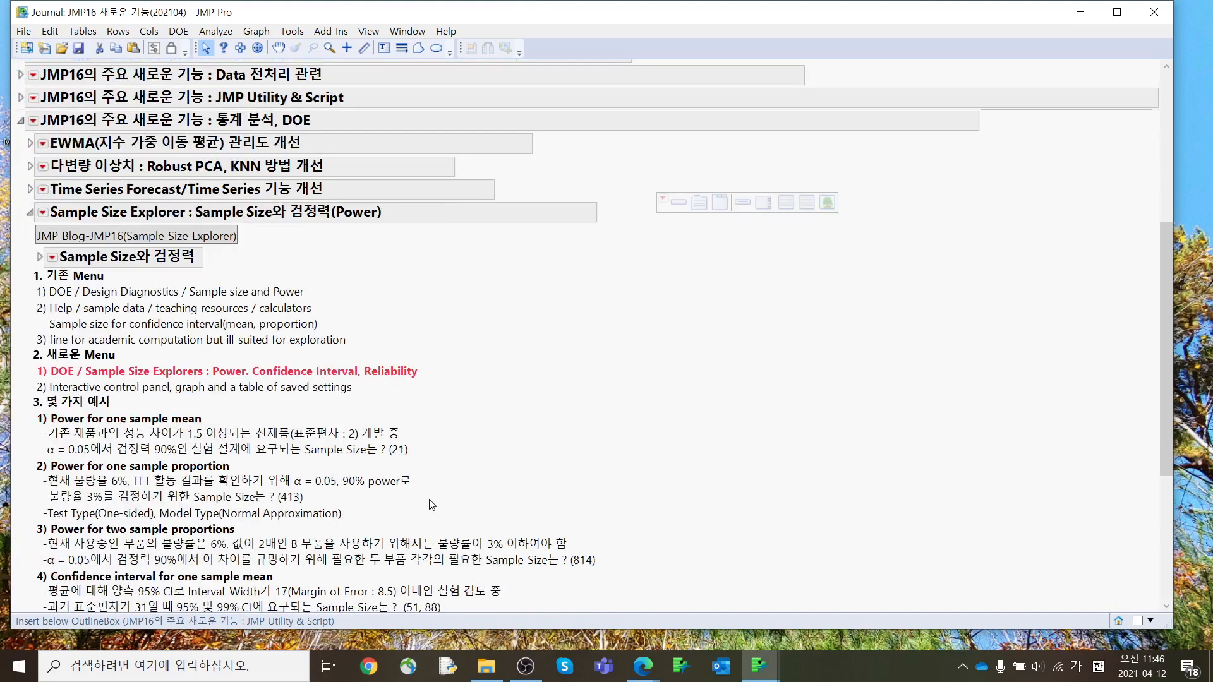
View the One Sample Mean calculator of the existing Sample Size and Power platform and close it
click(187, 34)
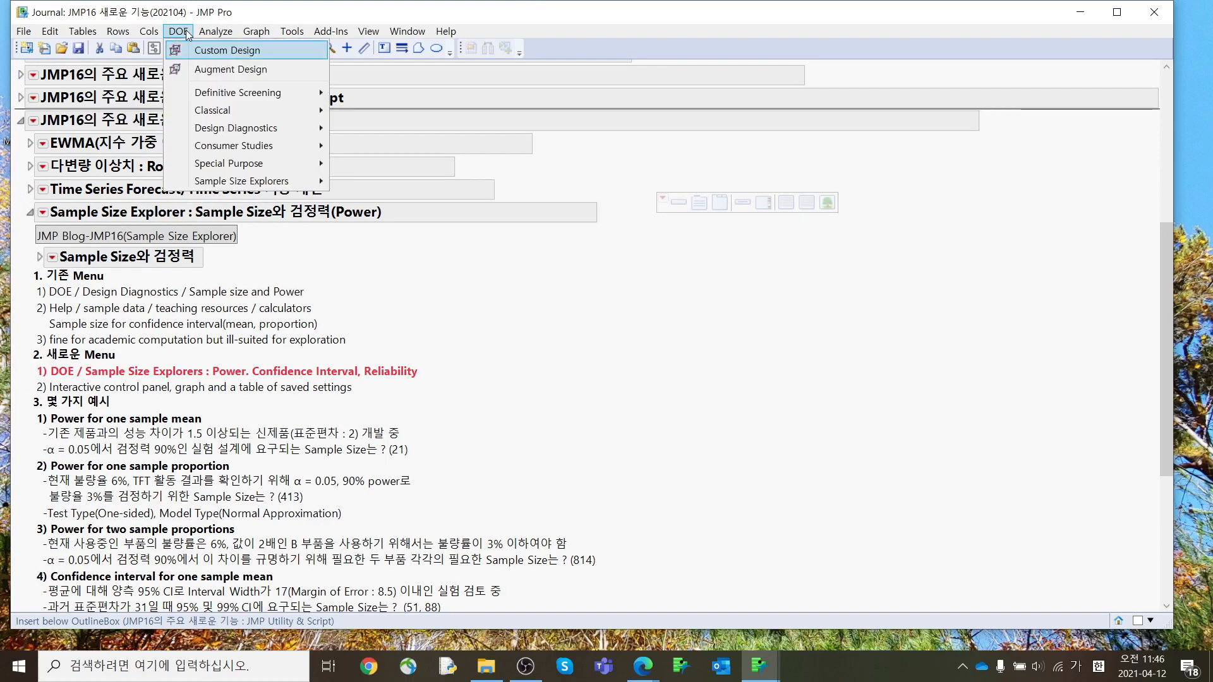
mouse_move(222, 133)
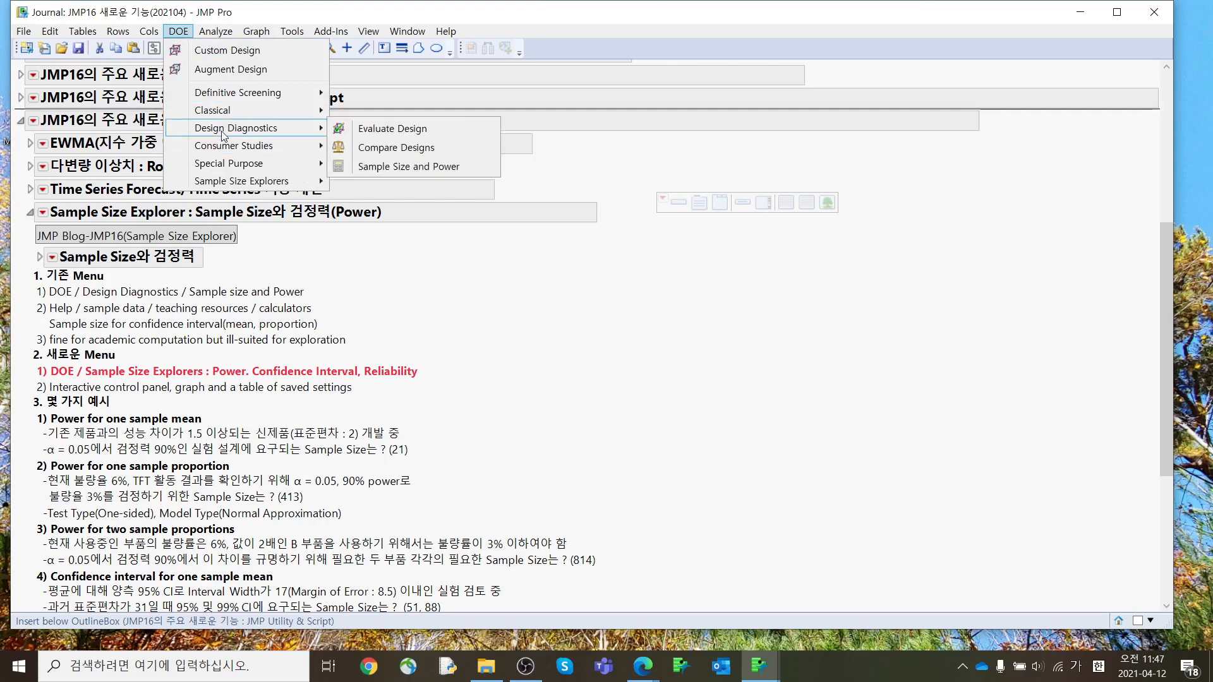
click(417, 168)
drag(668, 61, 525, 48)
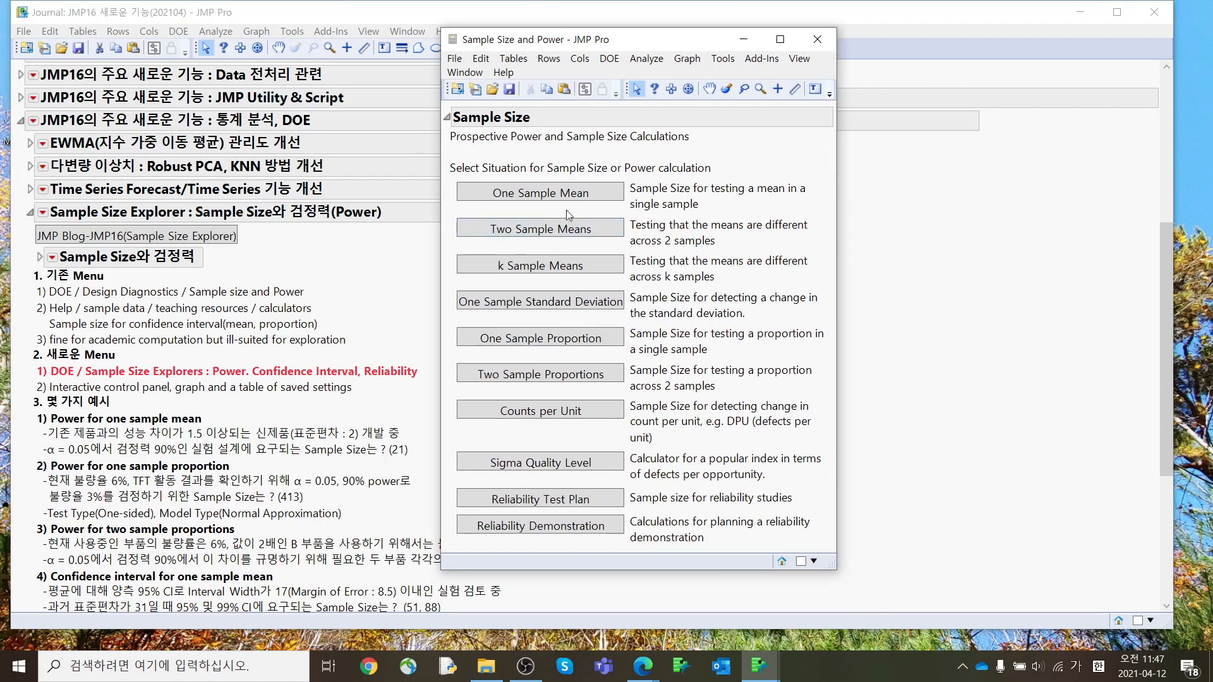
click(564, 194)
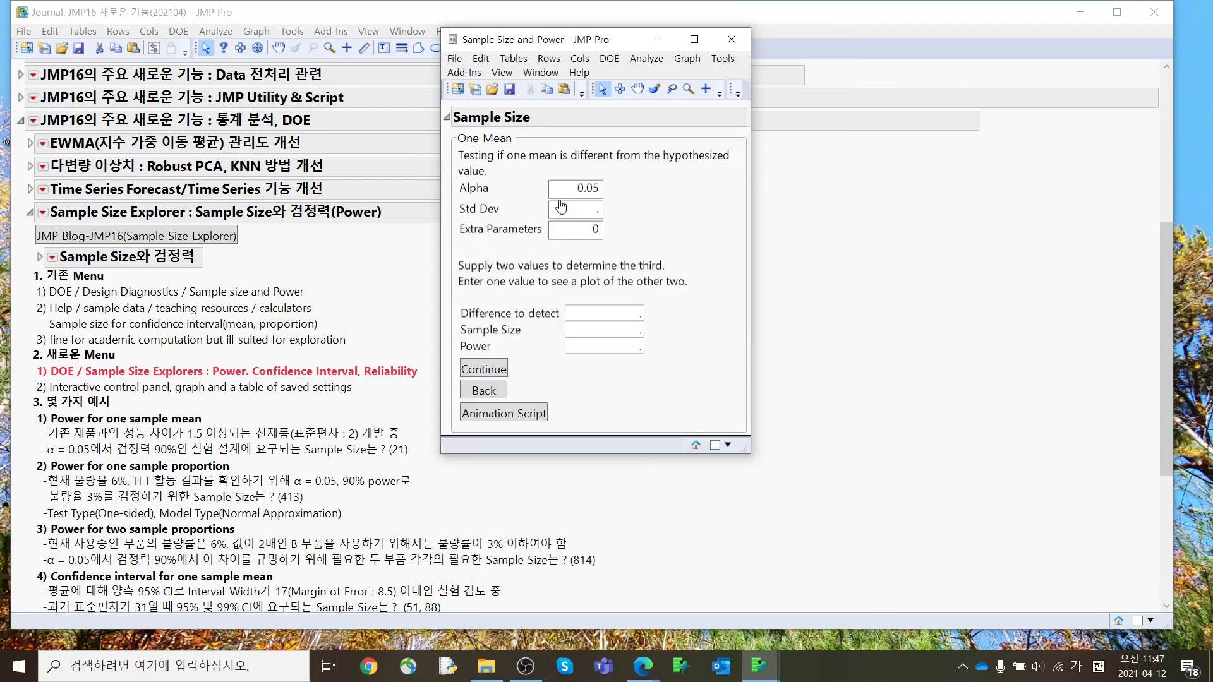
click(732, 40)
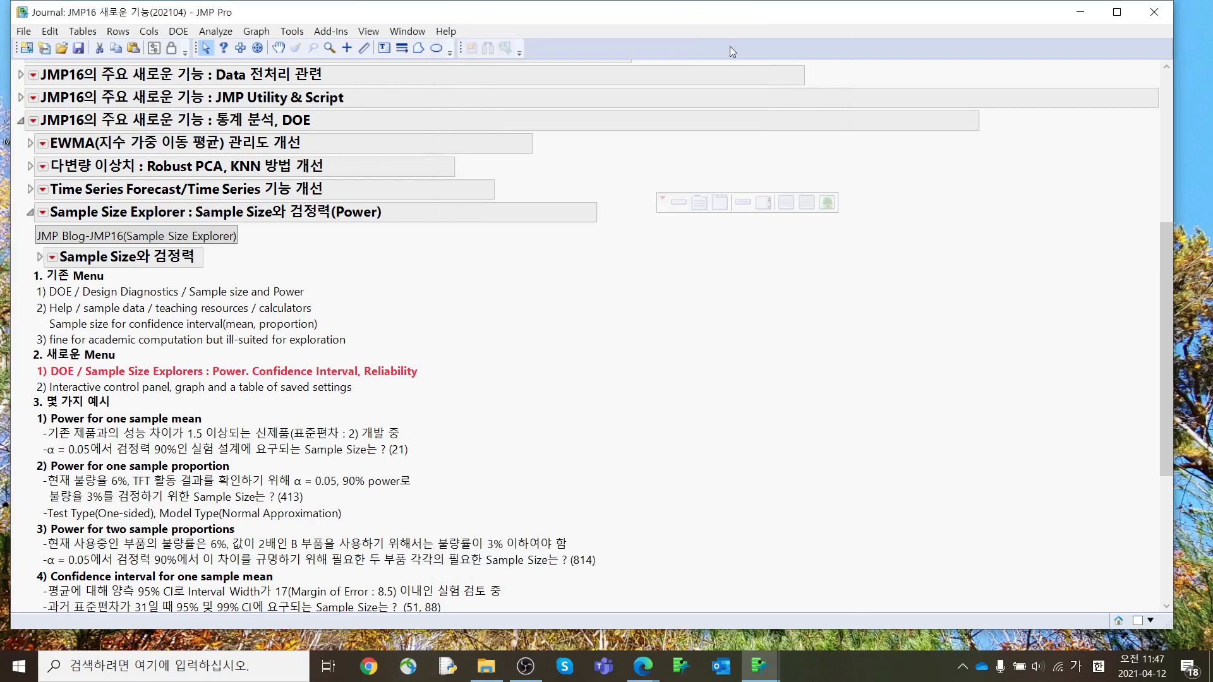
Review the Sample Size Explorers categories and launch Power for One Sample Mean
click(178, 31)
mouse_move(192, 181)
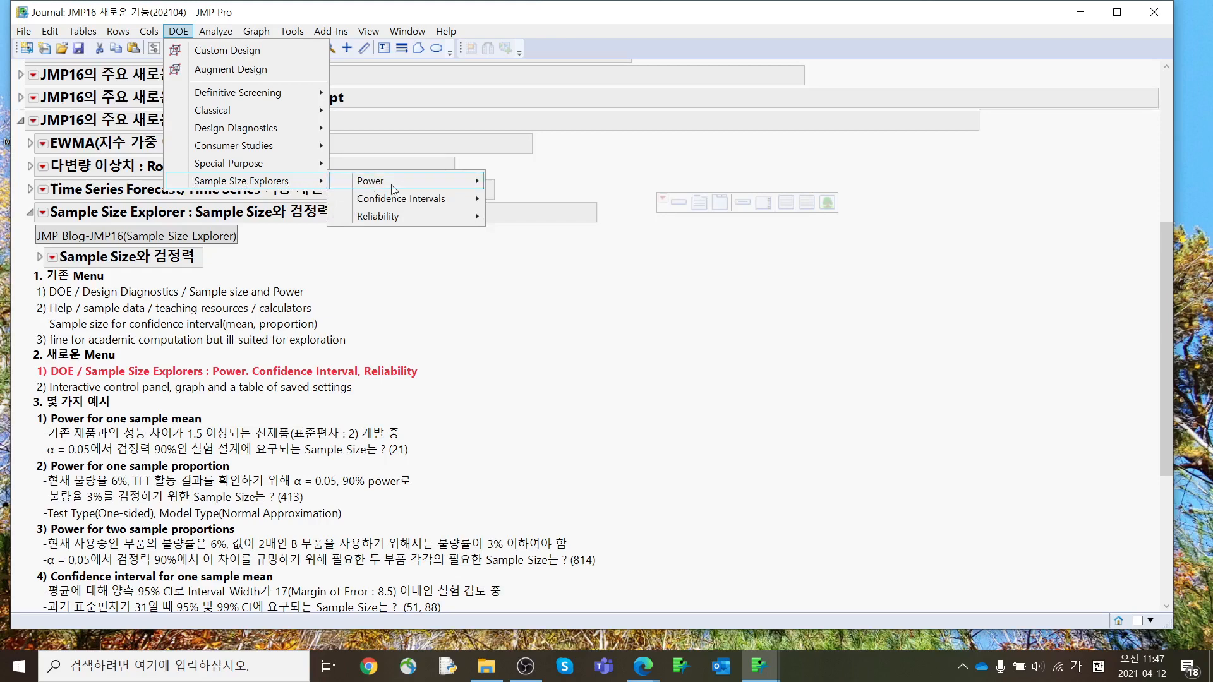
mouse_move(405, 221)
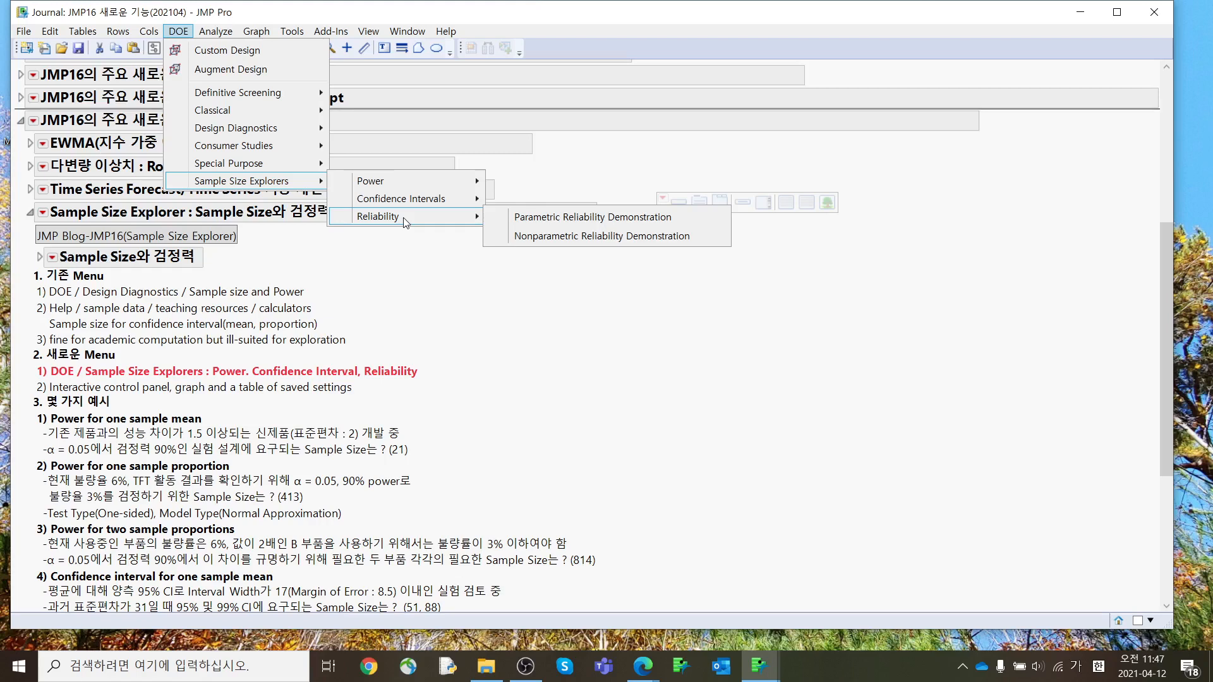
mouse_move(415, 184)
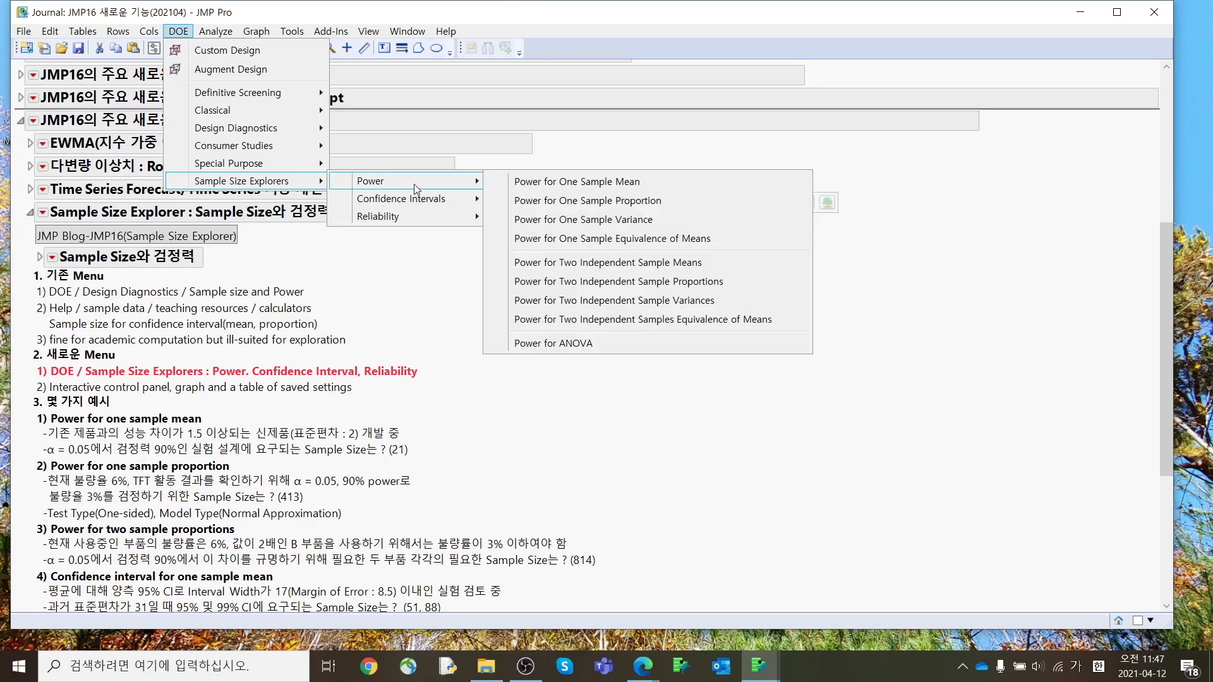
click(566, 190)
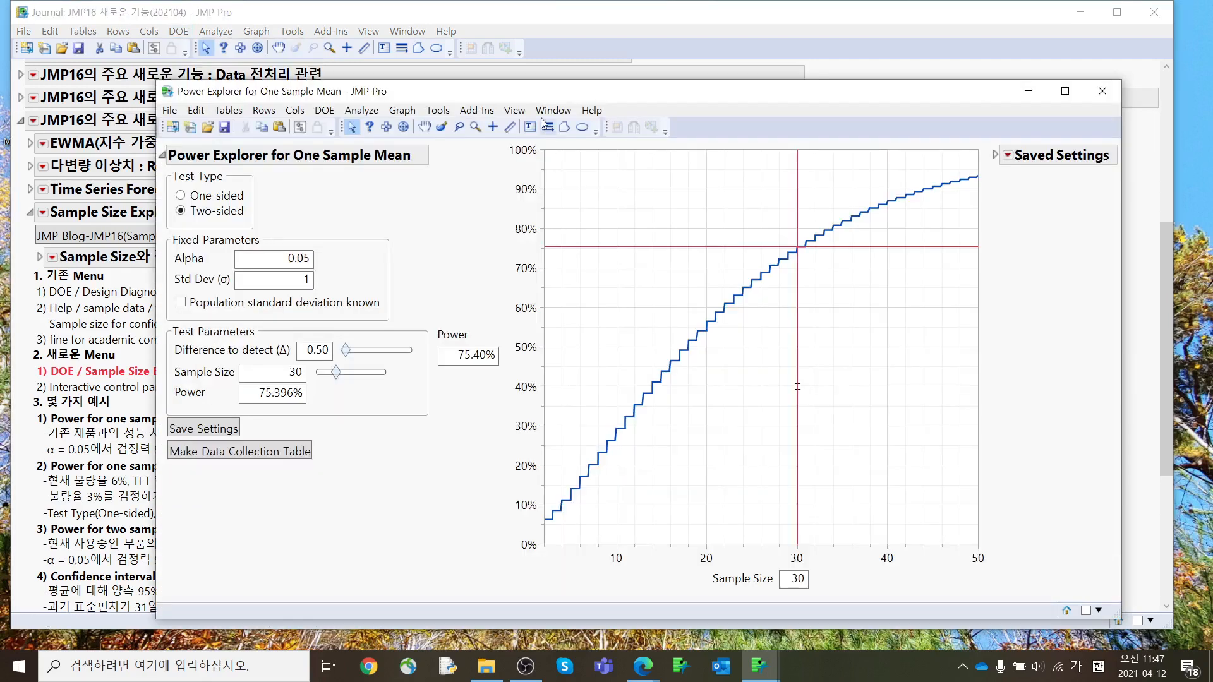
Check the journal's one sample mean example, place the Power Explorer beside it and circle the Test Type options in ink
click(221, 413)
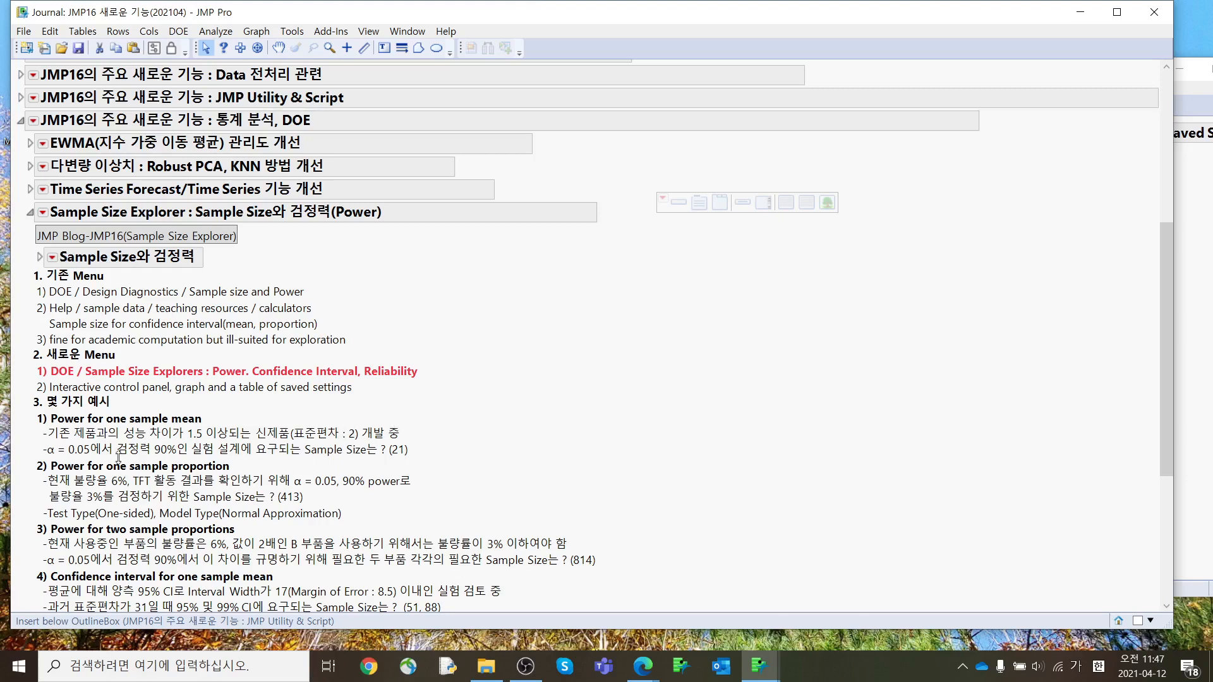
click(1190, 325)
drag(496, 71, 483, 47)
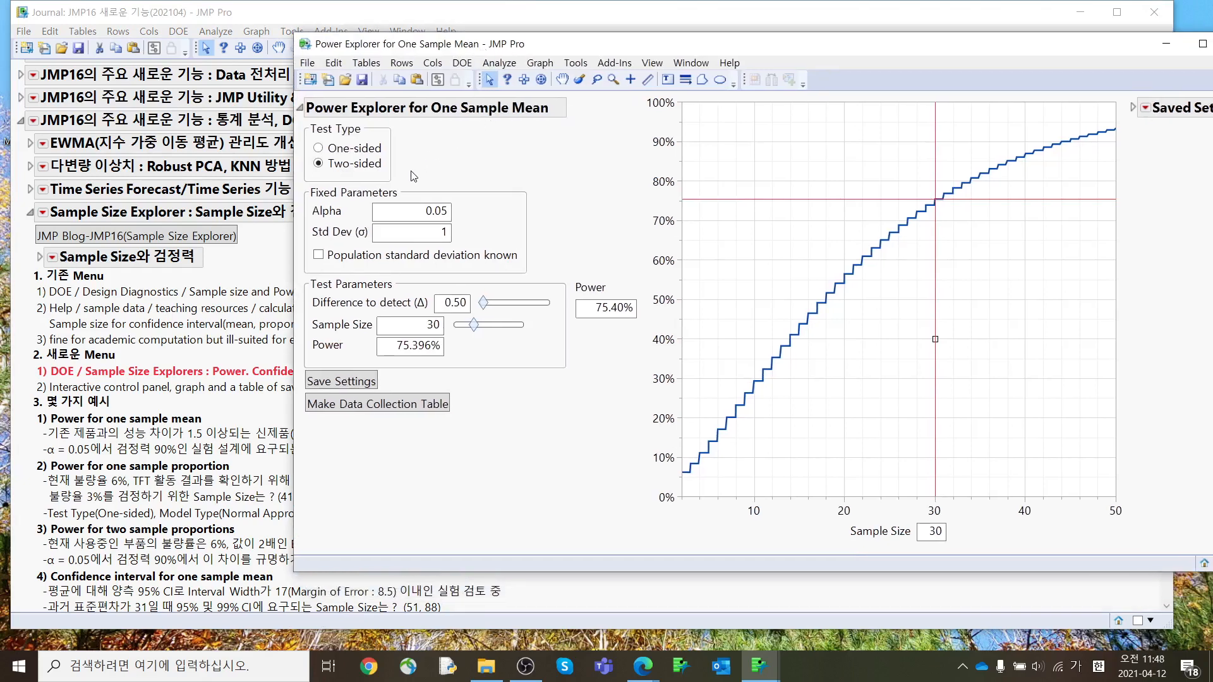
mouse_move(414, 176)
mouse_down()
mouse_move(377, 139)
mouse_move(415, 176)
mouse_up()
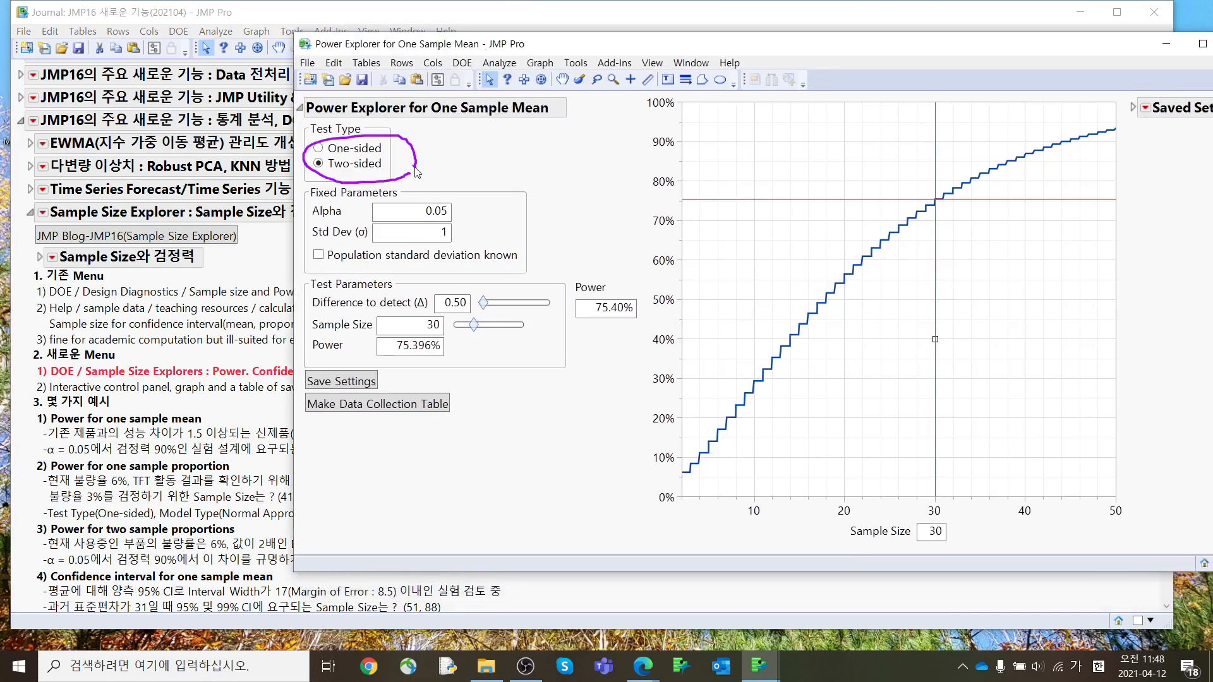
Set the standard deviation to 2, the difference to detect to 1.5 and the power to 90% in the Power Explorer
click(419, 234)
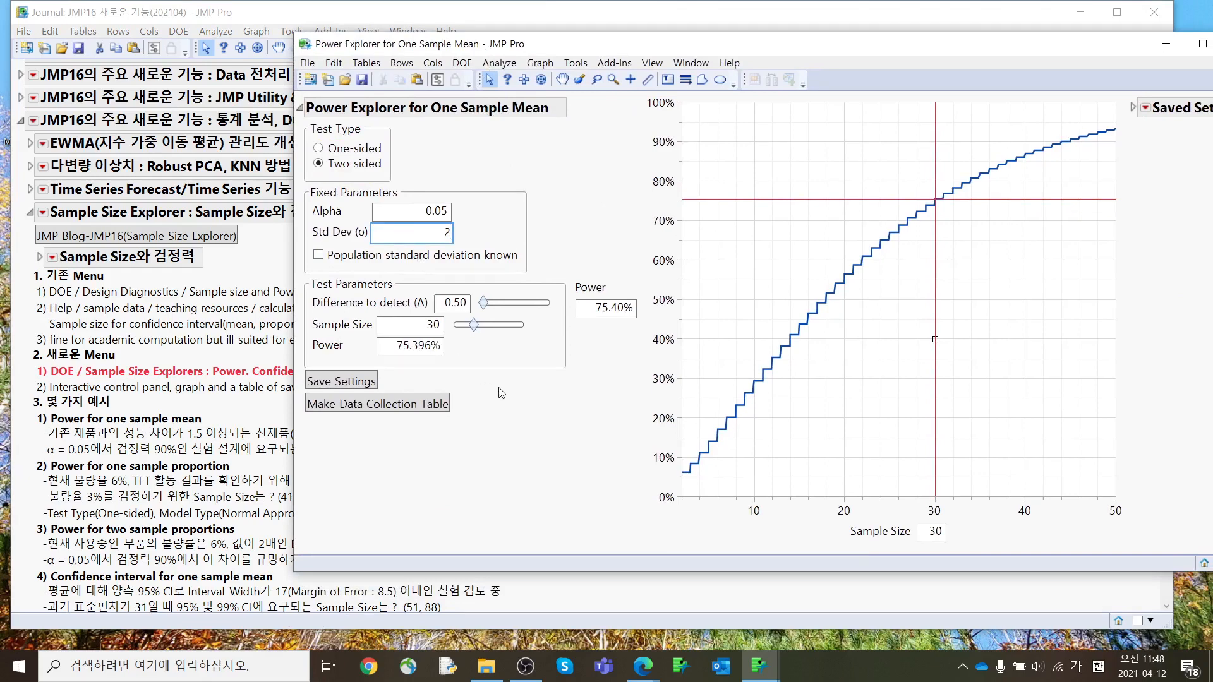
key(Return)
click(454, 303)
text(1)
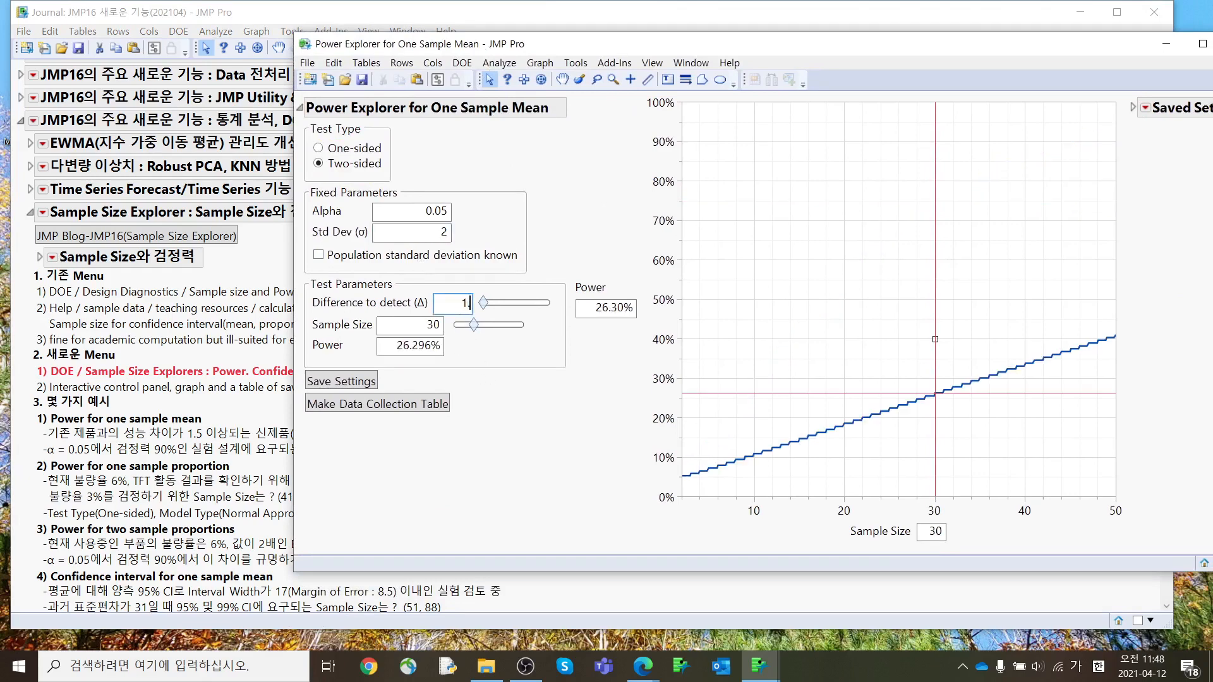
click(412, 347)
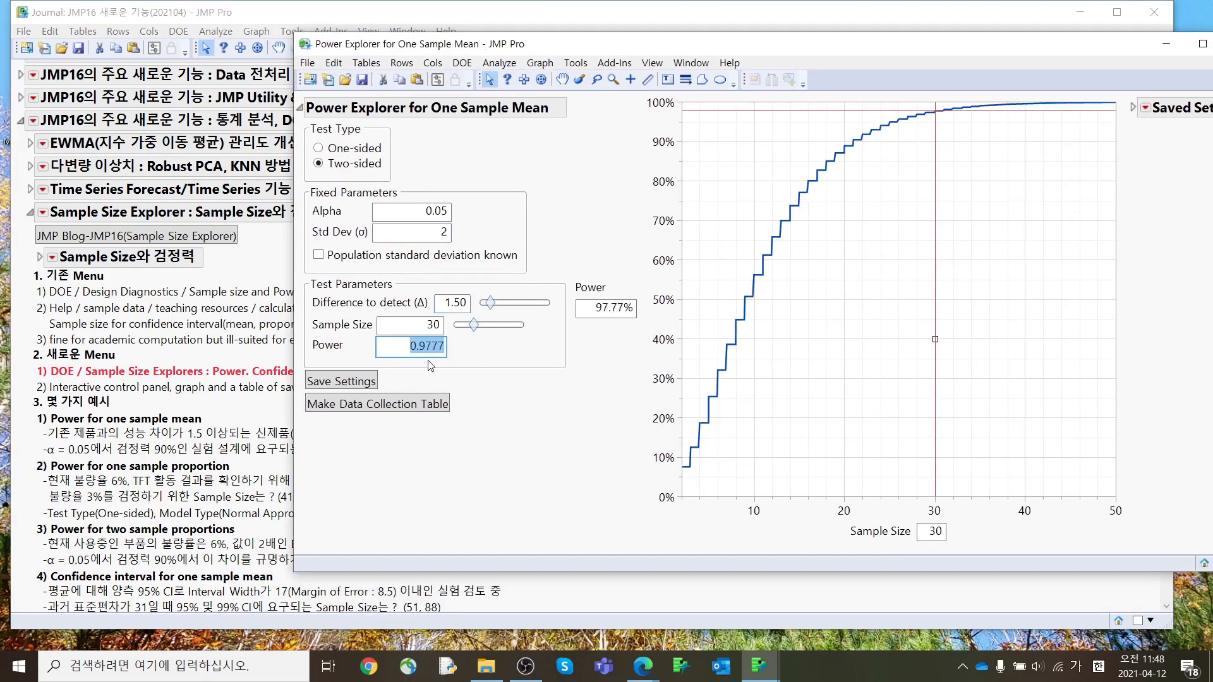
text(90)
key(Return)
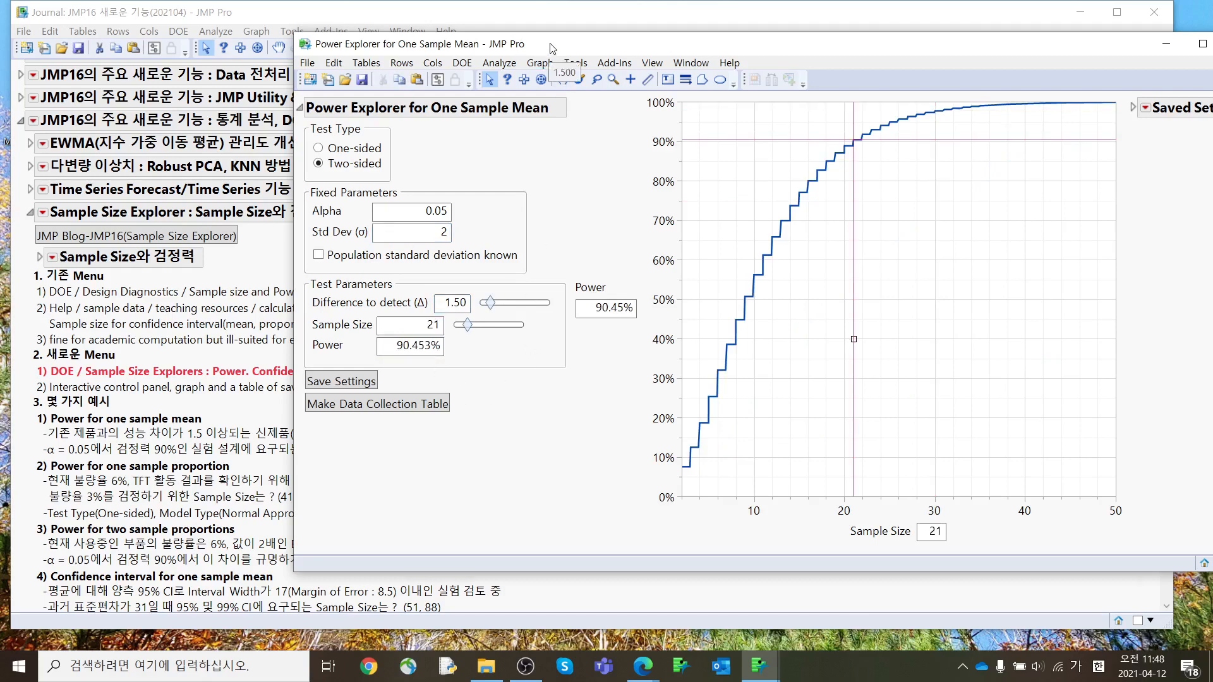
Move the power curve's crosshair to a sample size of 15 and close the Power Explorer
drag(549, 48, 611, 52)
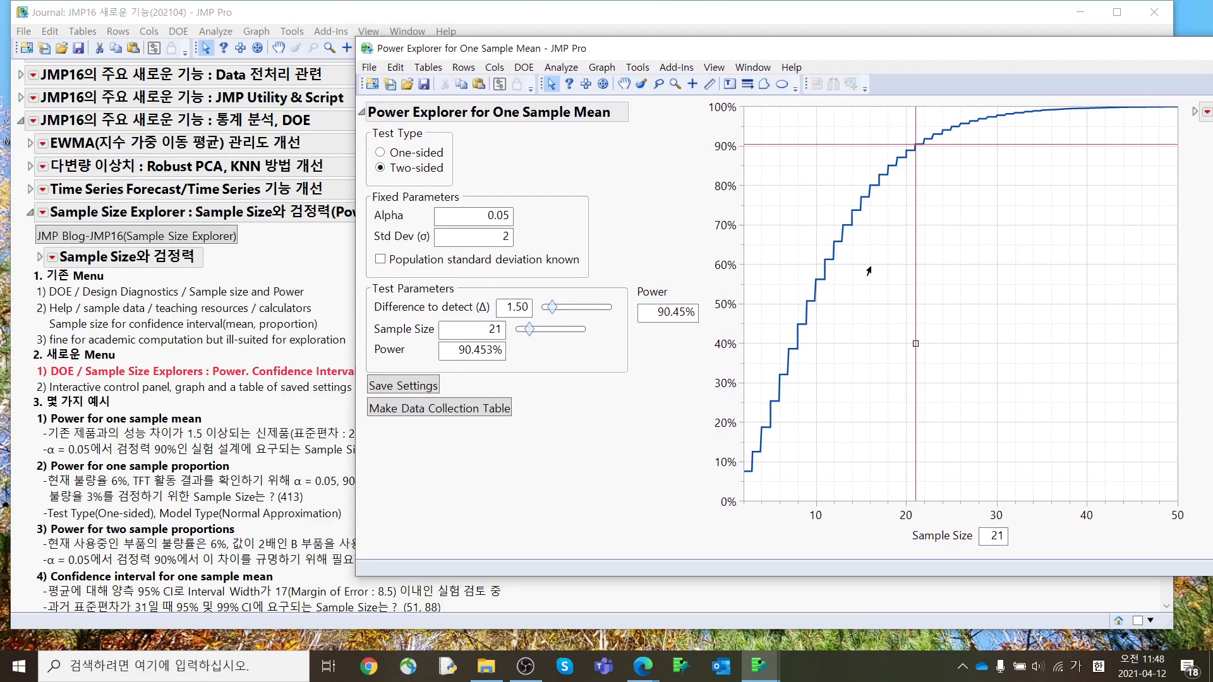
drag(916, 346, 864, 456)
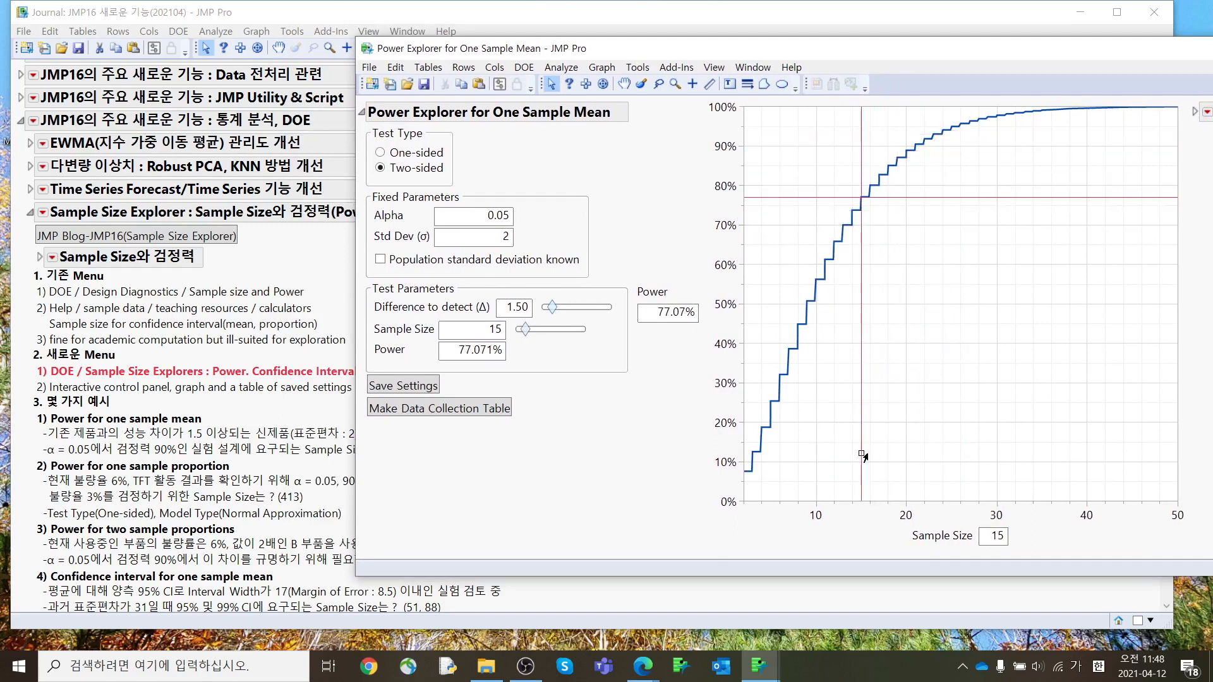
drag(970, 59, 784, 80)
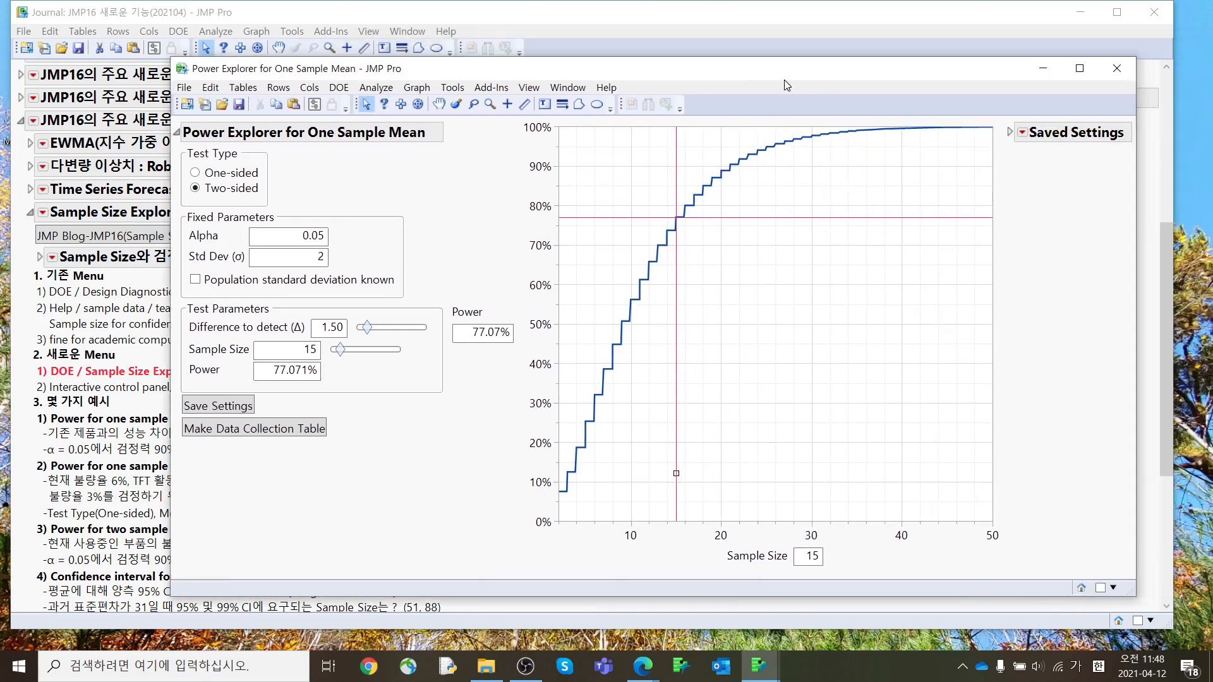
click(1086, 76)
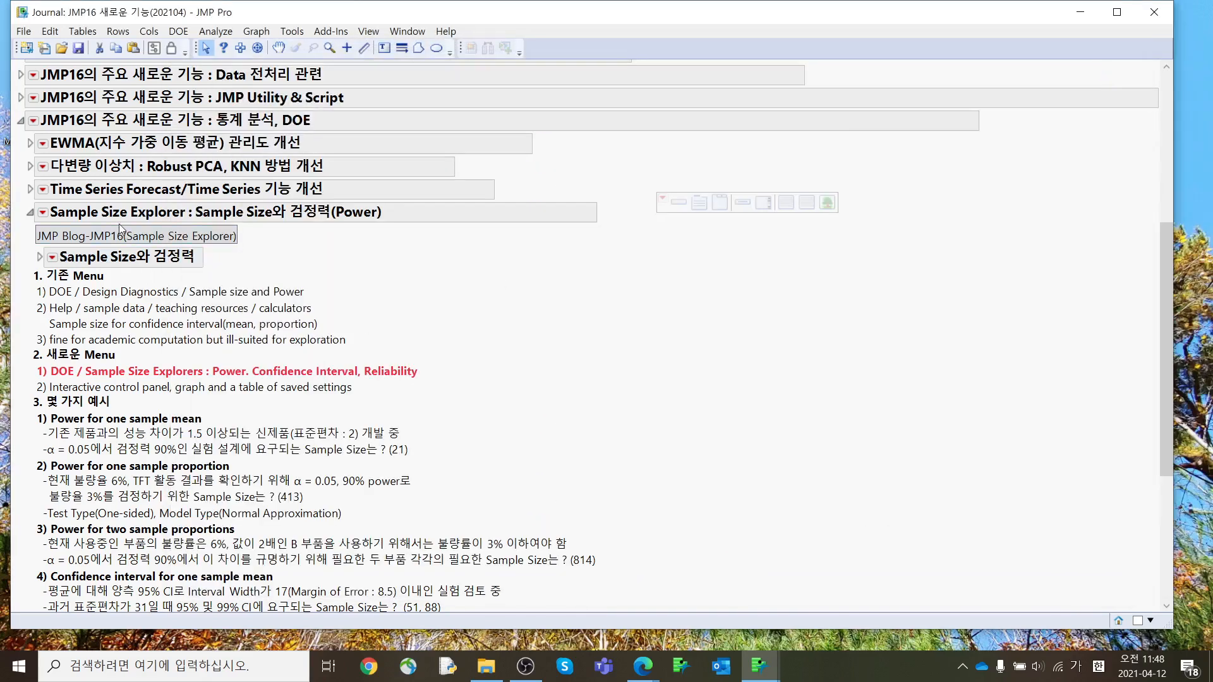
Collapse the Sample Size Explorer section and expand the MSA Design section of the journal
mouse_move(355, 234)
mouse_down()
mouse_move(276, 237)
mouse_move(400, 220)
mouse_move(326, 235)
mouse_up()
click(32, 214)
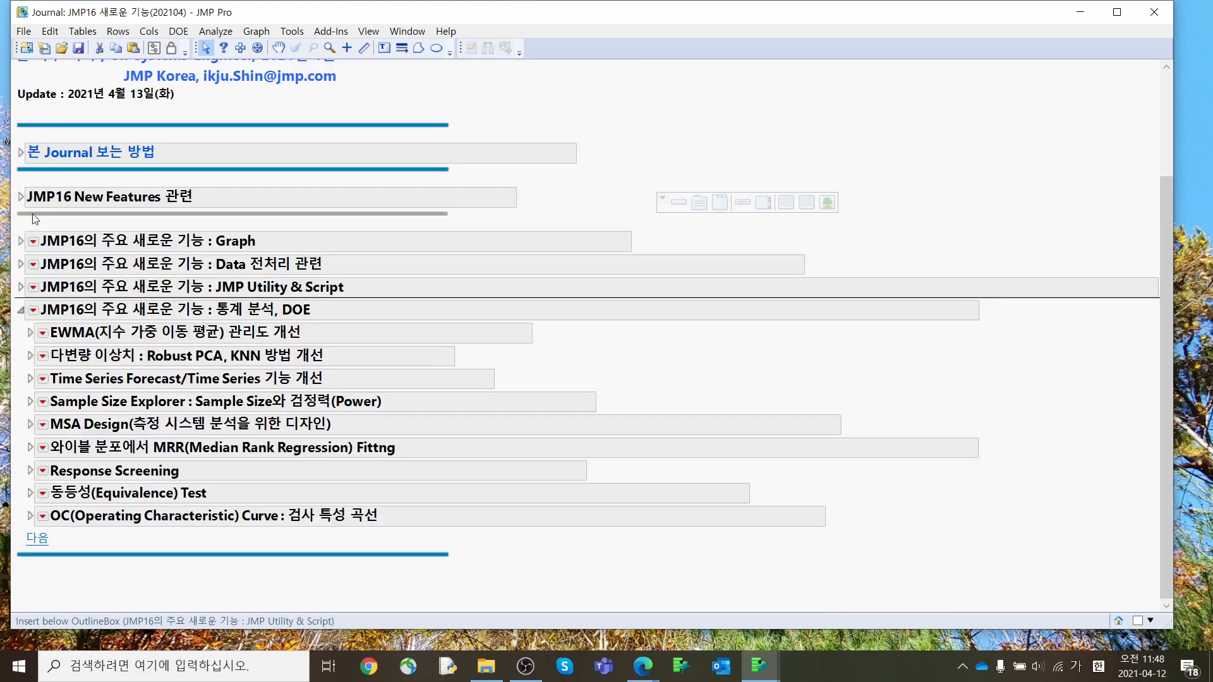
click(29, 424)
scroll(64, 421, down, 1)
scroll(65, 418, down, 1)
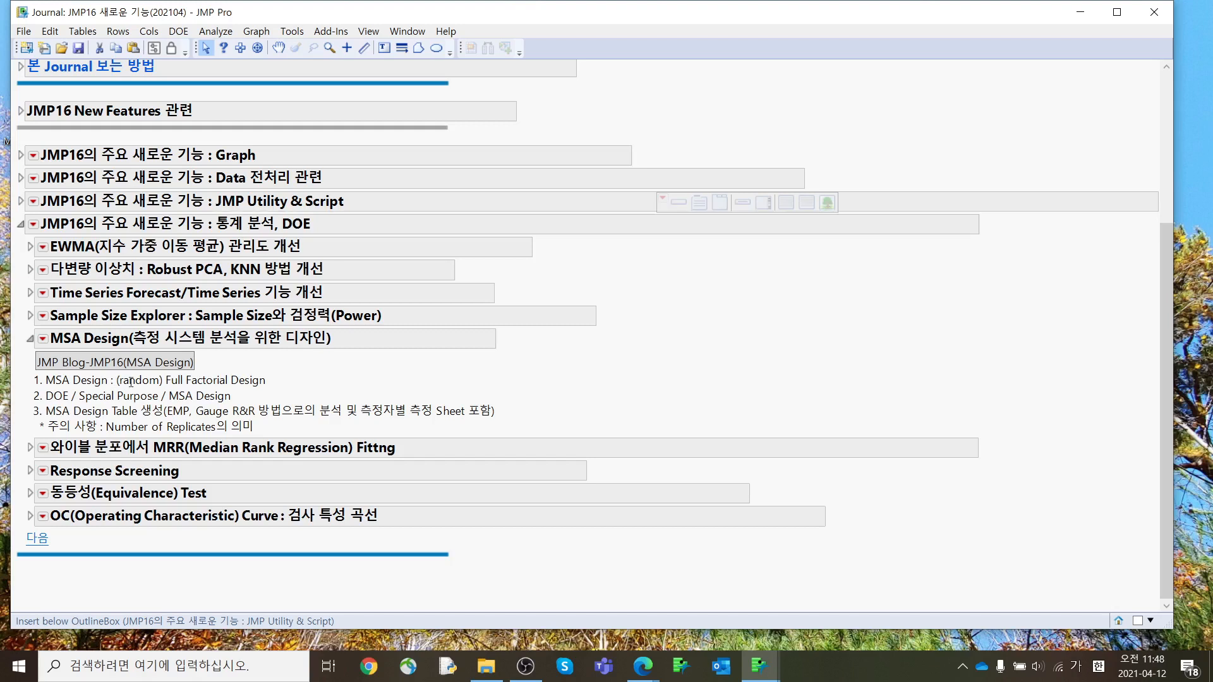
Start an MSA Design from the special purpose DOE designs
mouse_move(288, 388)
mouse_down()
mouse_move(28, 388)
mouse_move(25, 377)
mouse_move(282, 373)
mouse_move(281, 391)
mouse_up()
click(186, 38)
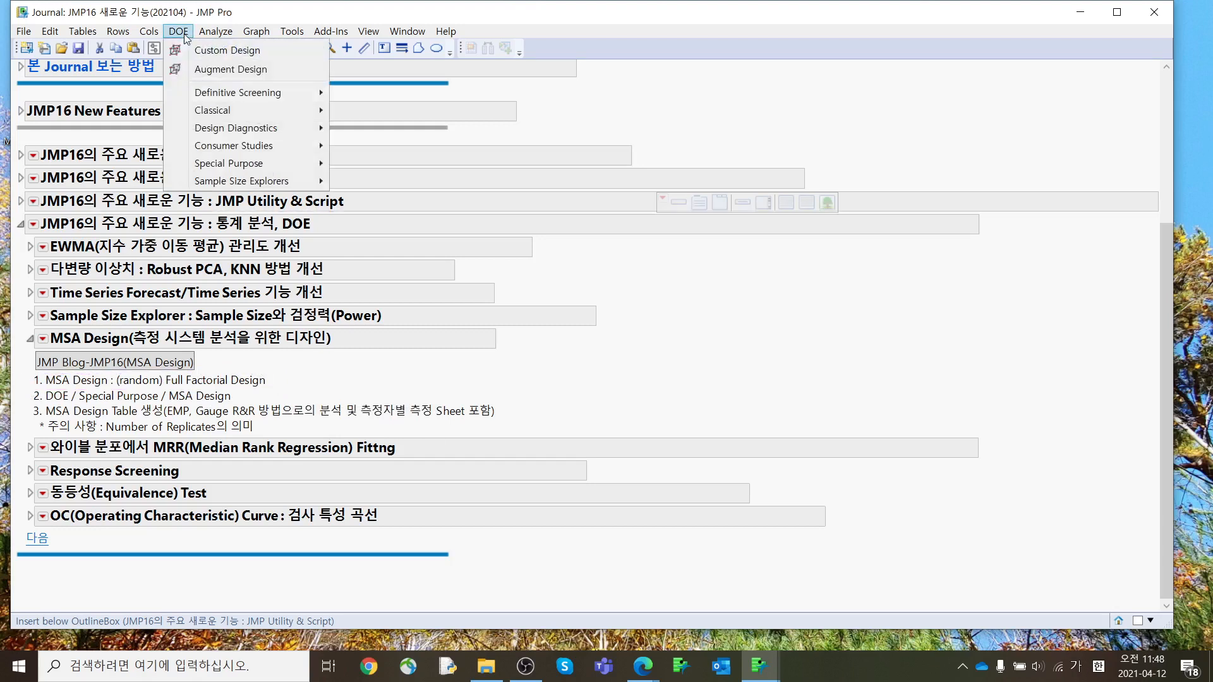
mouse_move(212, 164)
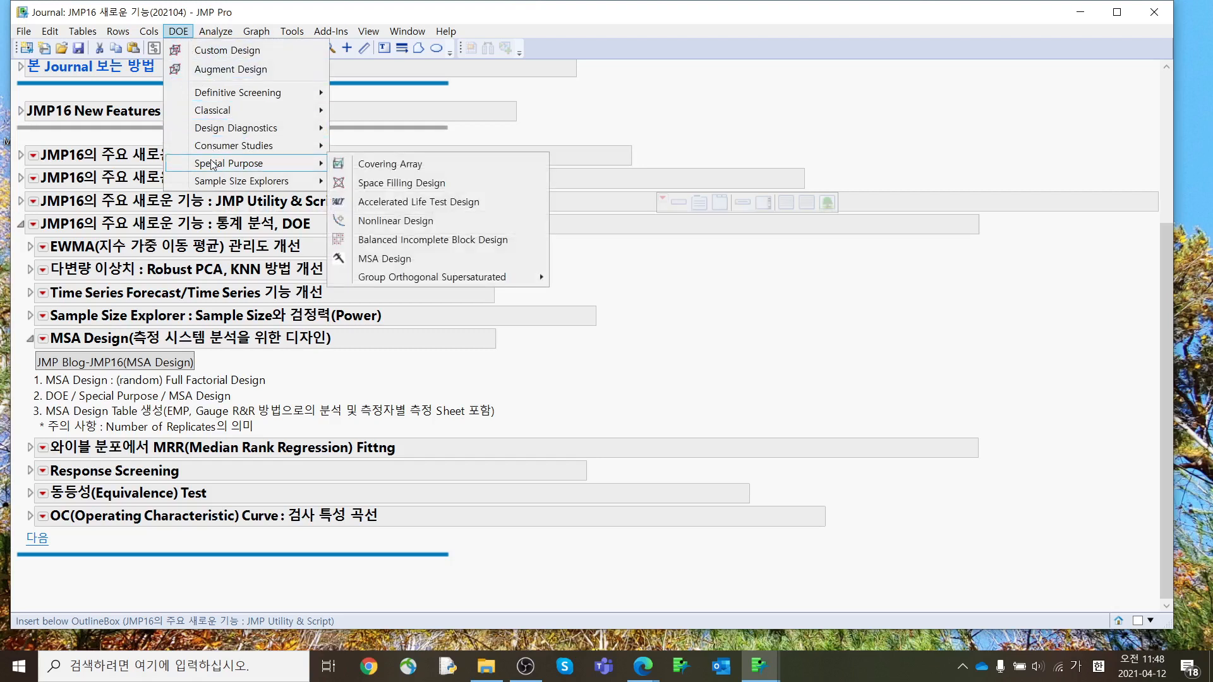
click(416, 252)
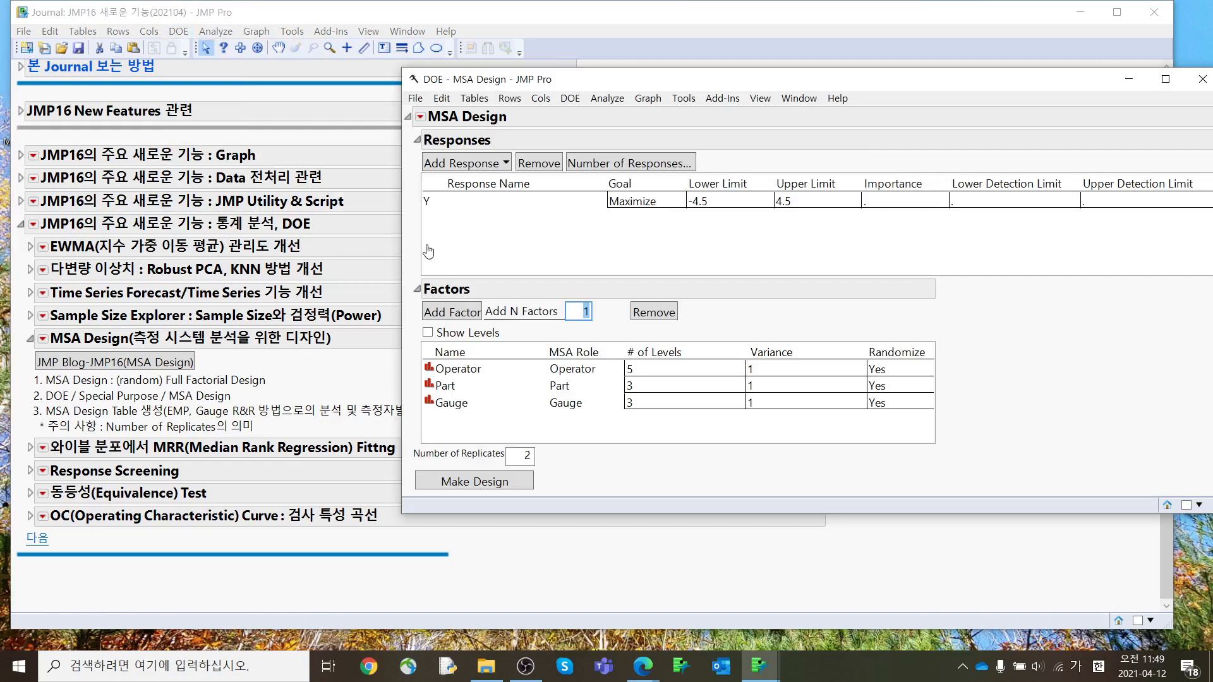
Set the number of levels to 3 for Operator, 5 for Part and 2 for Gauge
click(645, 368)
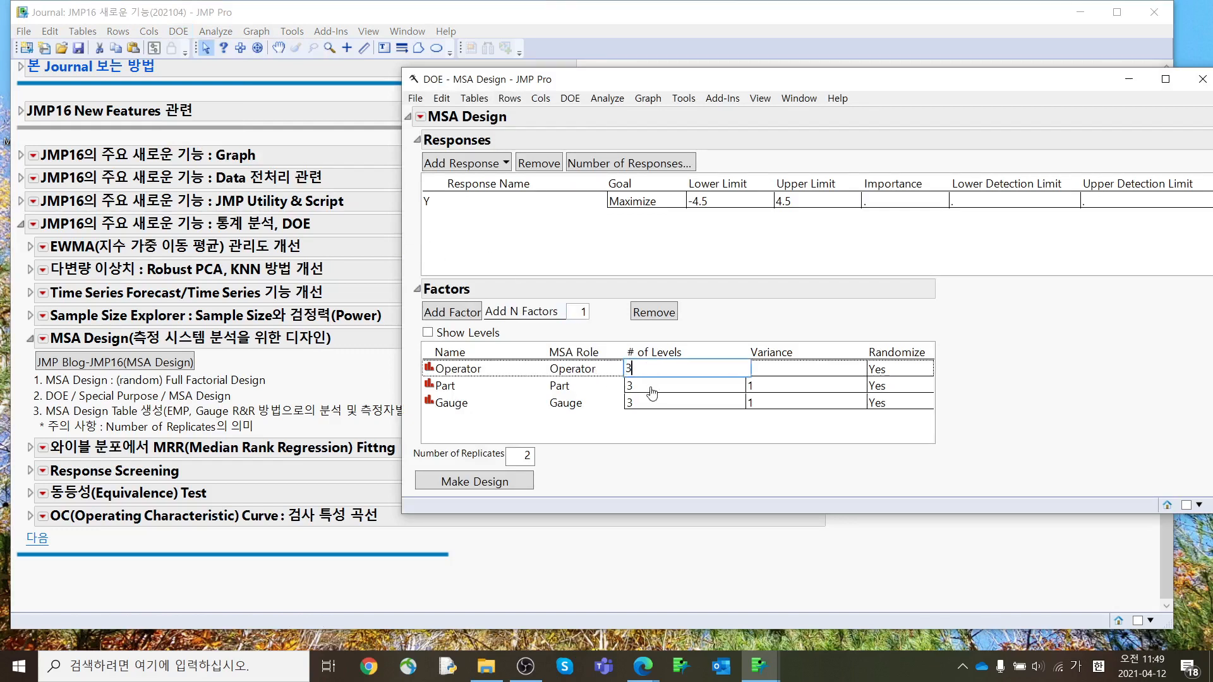
click(650, 388)
text(5)
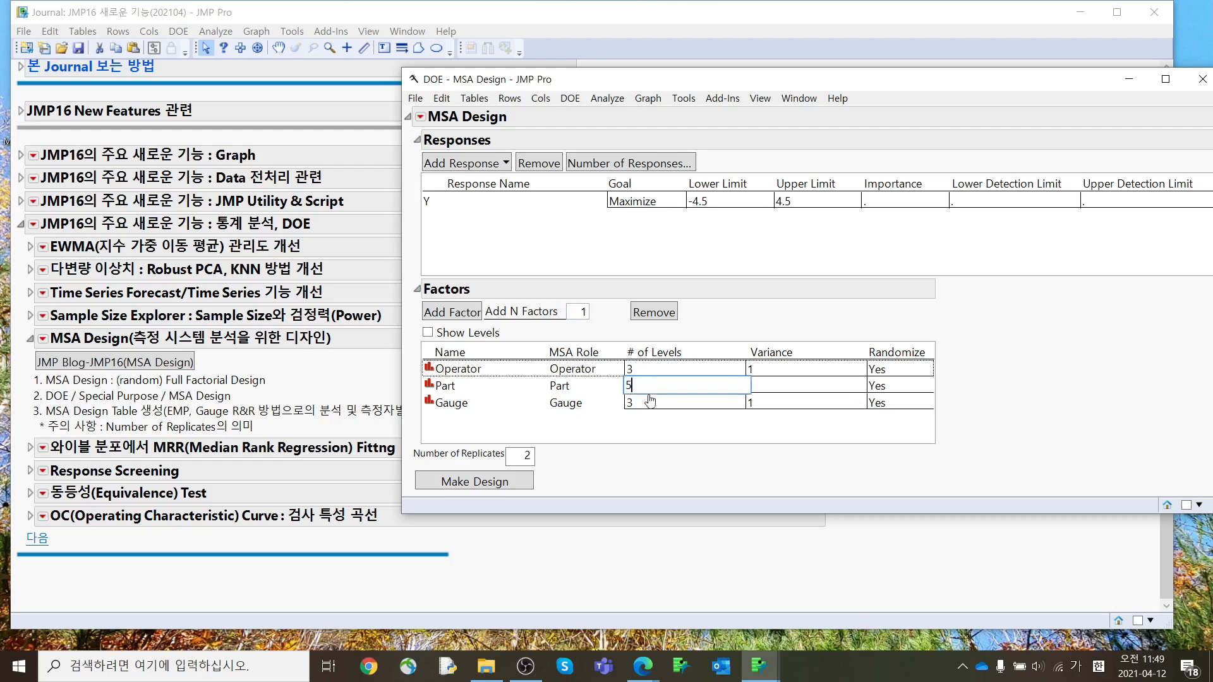
click(649, 405)
click(645, 444)
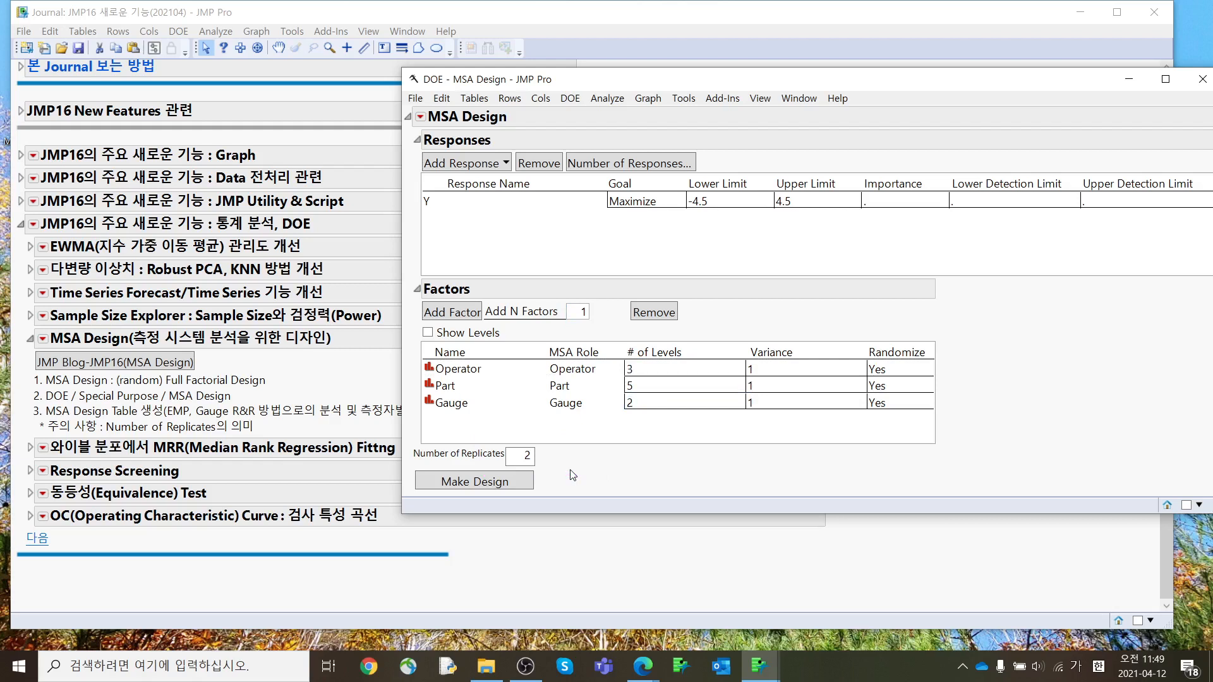
Set the number of replicates to 1, circle it in ink and clear the ink
drag(570, 469, 513, 443)
click(519, 460)
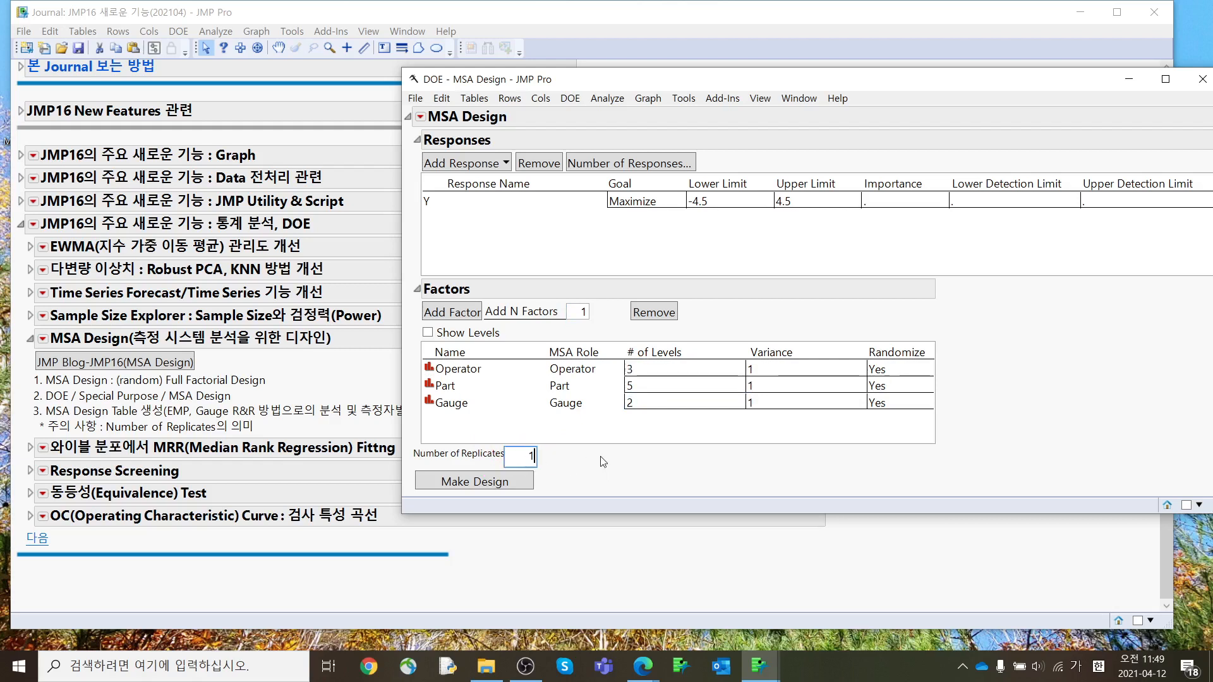
mouse_move(600, 456)
mouse_down()
mouse_move(562, 467)
mouse_move(512, 444)
mouse_move(549, 460)
mouse_up()
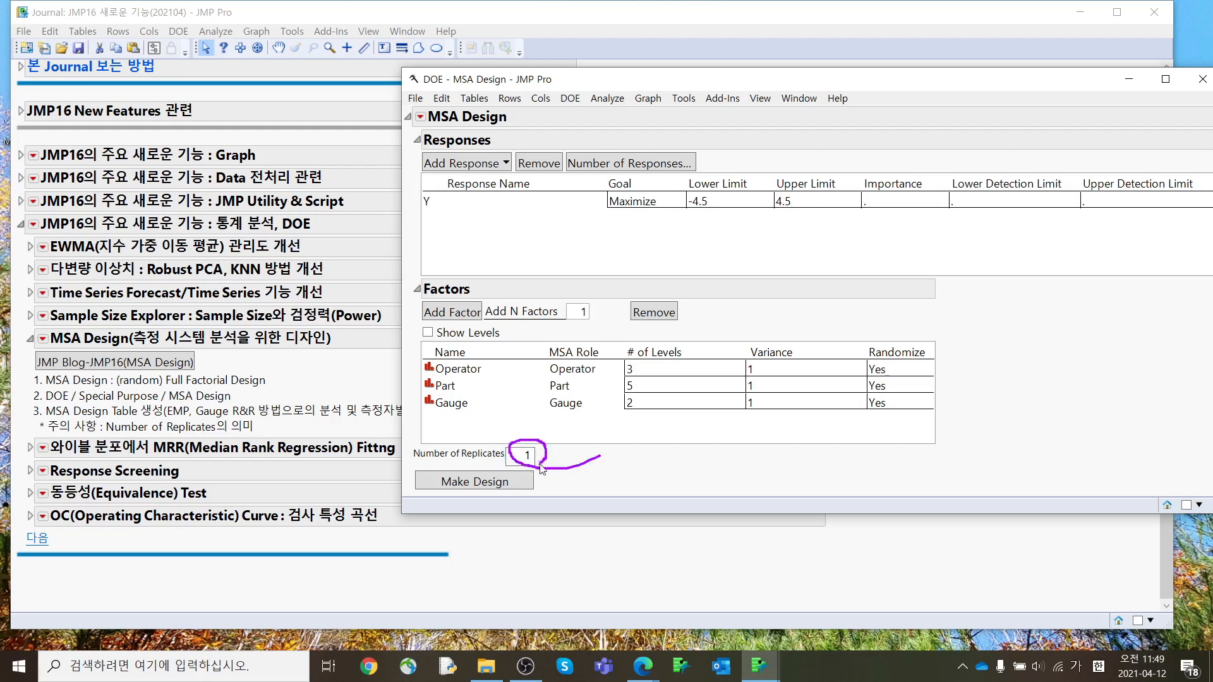
key(Escape)
Show the factor levels, mark the number of replicates in ink again and clear the marks
click(428, 332)
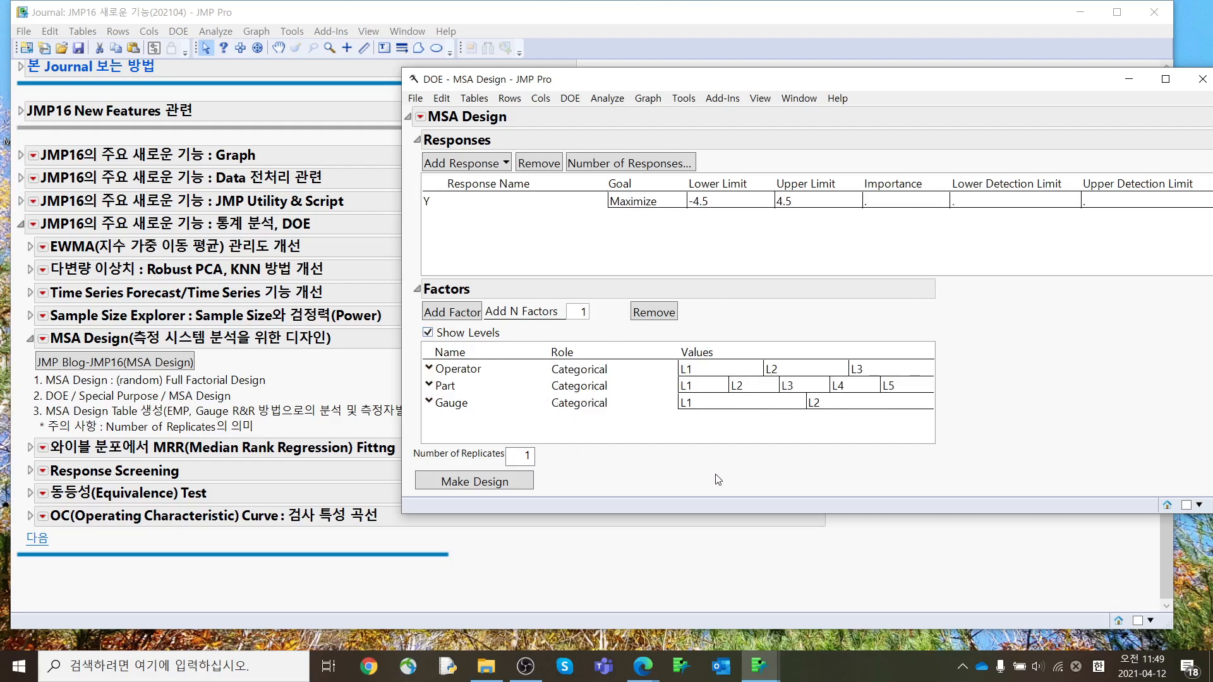
mouse_move(719, 480)
mouse_down()
mouse_move(972, 406)
mouse_move(935, 471)
mouse_up()
key(Escape)
mouse_move(543, 435)
mouse_down()
mouse_move(531, 487)
mouse_move(556, 478)
mouse_up()
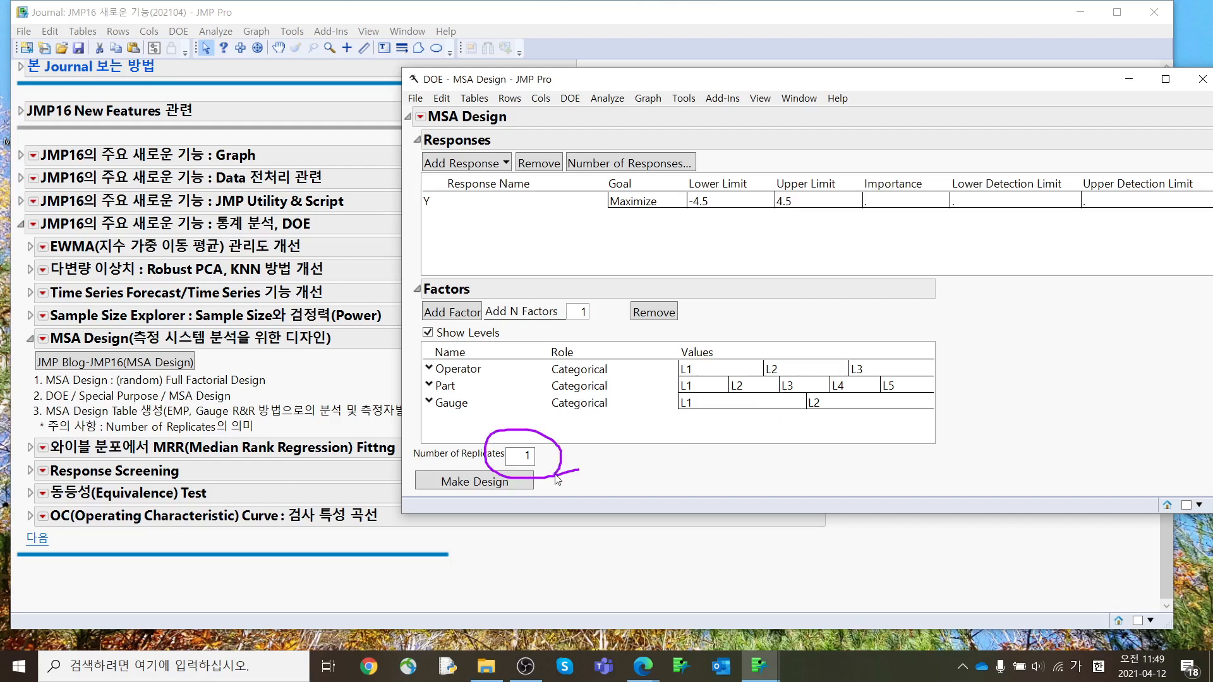
key(Escape)
Turn on Simulate Responses for the MSA Design and generate the design
drag(645, 86, 578, 32)
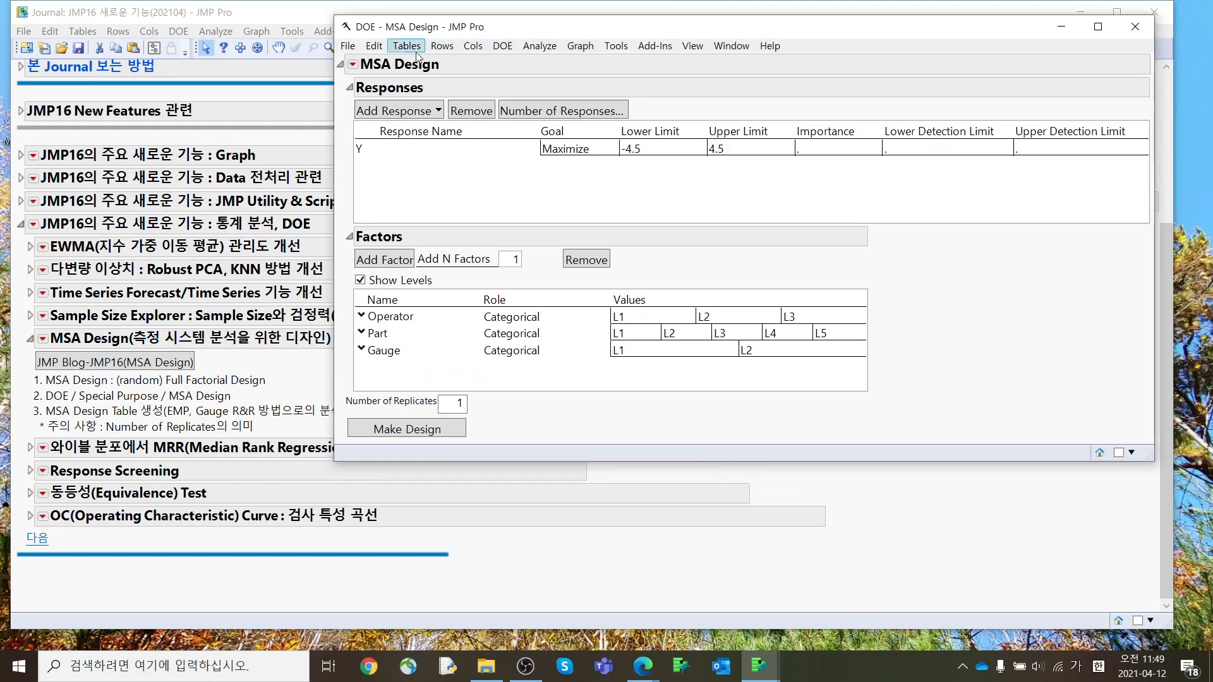
click(352, 64)
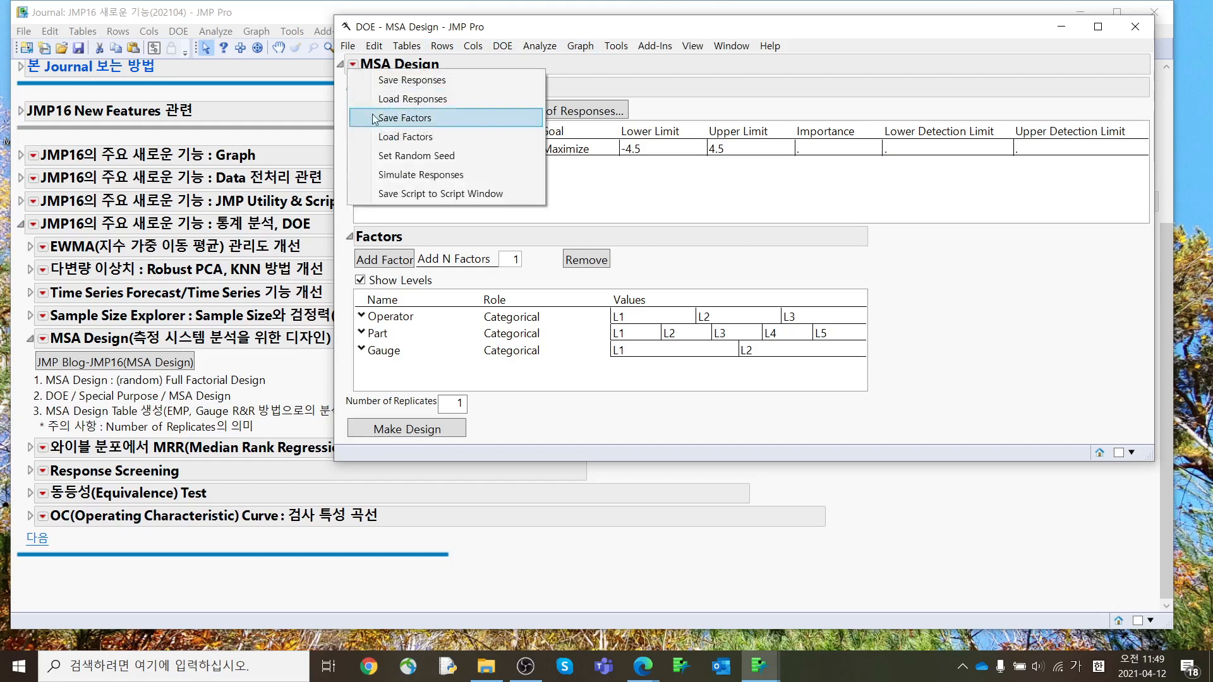
click(404, 175)
click(445, 429)
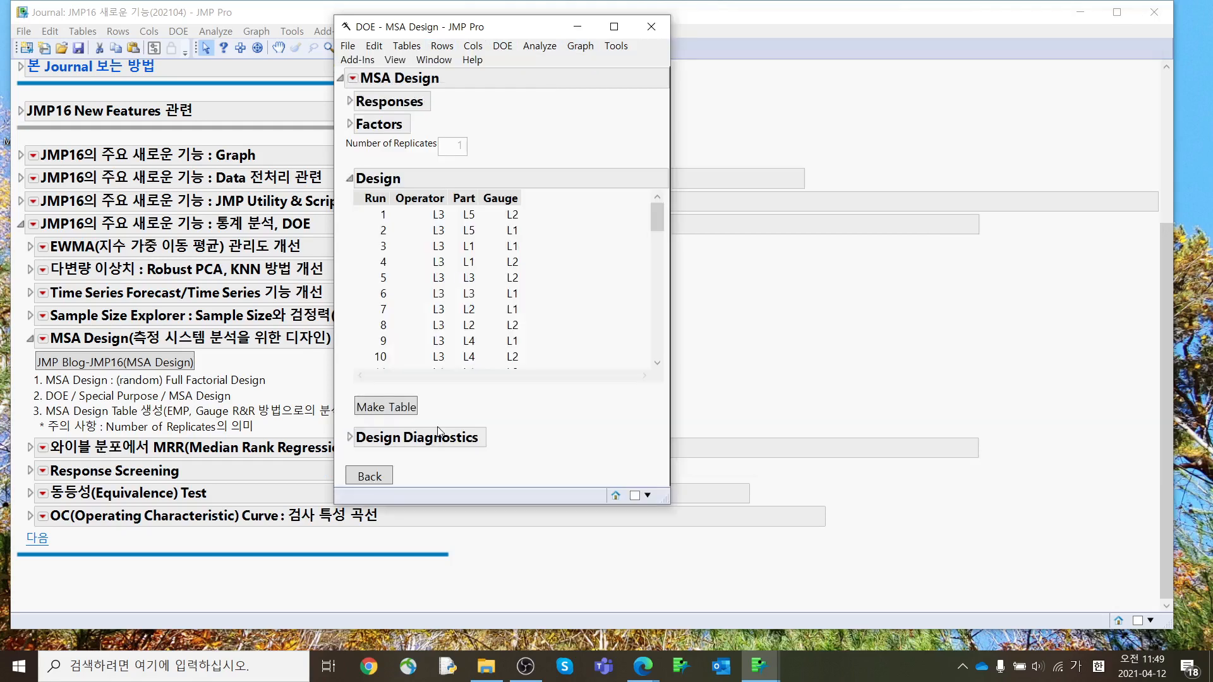
Review the design runs, make the design table and move the Simulate Responses window clear of it
scroll(630, 246, down, 17)
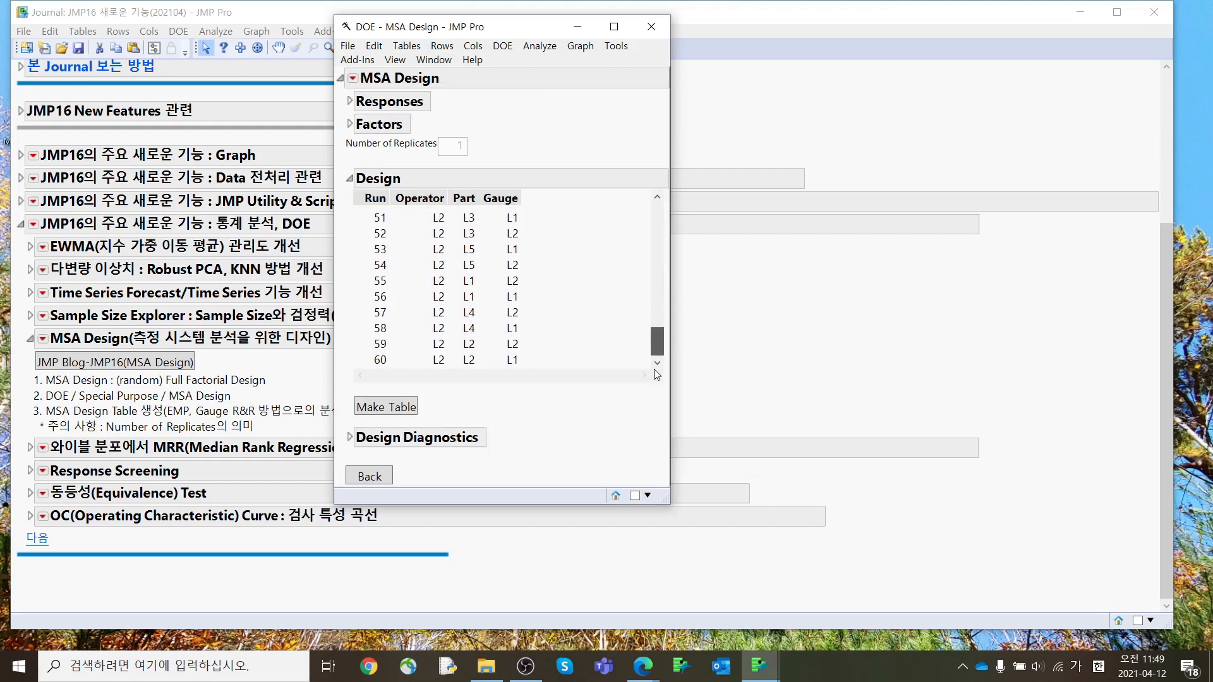
click(405, 407)
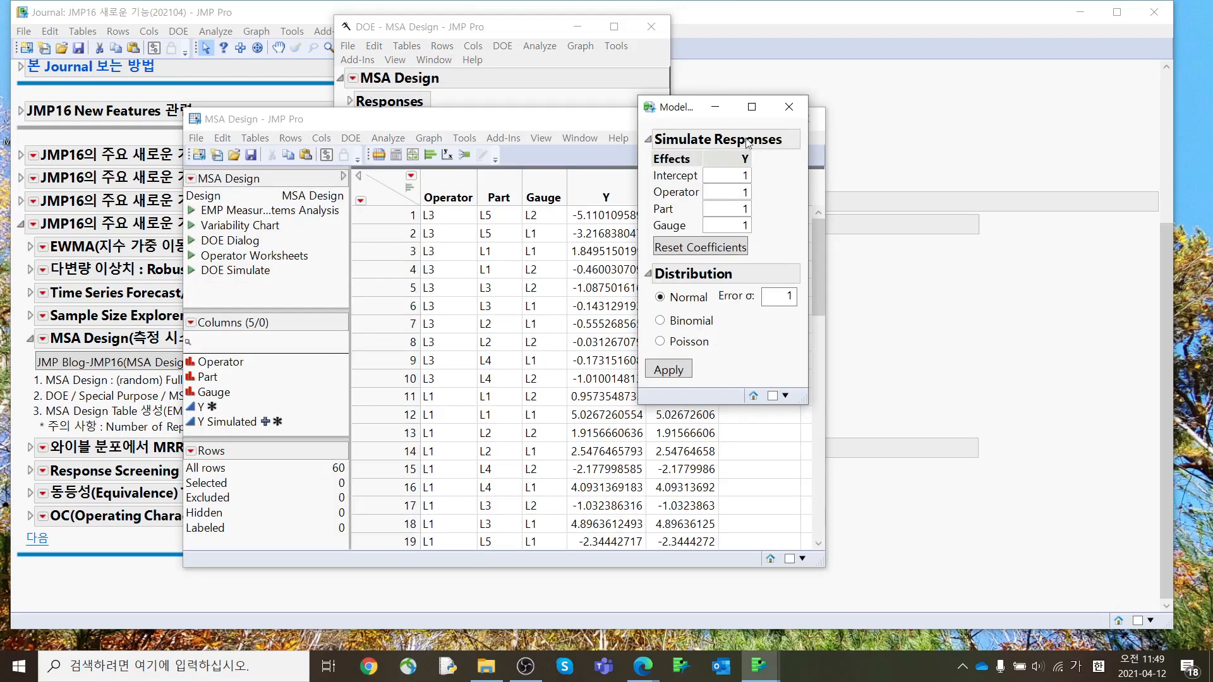
drag(682, 108, 943, 115)
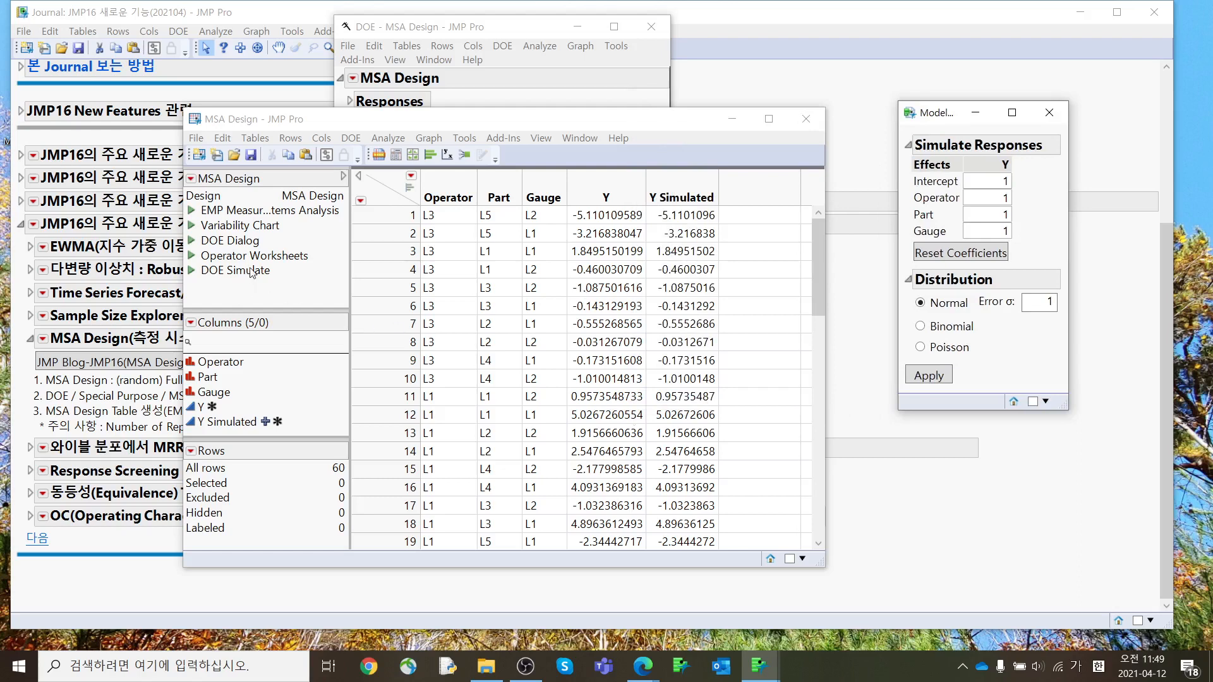
Select the Operator column, widen the table's side pane and point out the Operator Worksheets, EMP and Variability Chart scripts
click(451, 192)
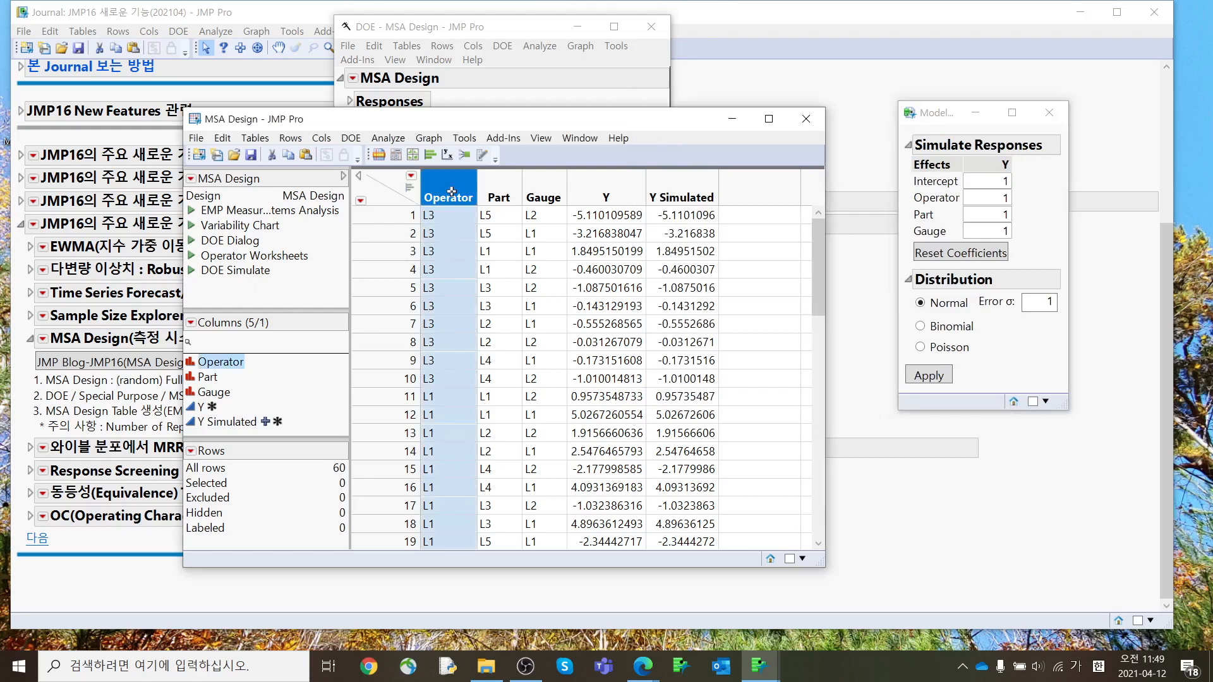
click(266, 257)
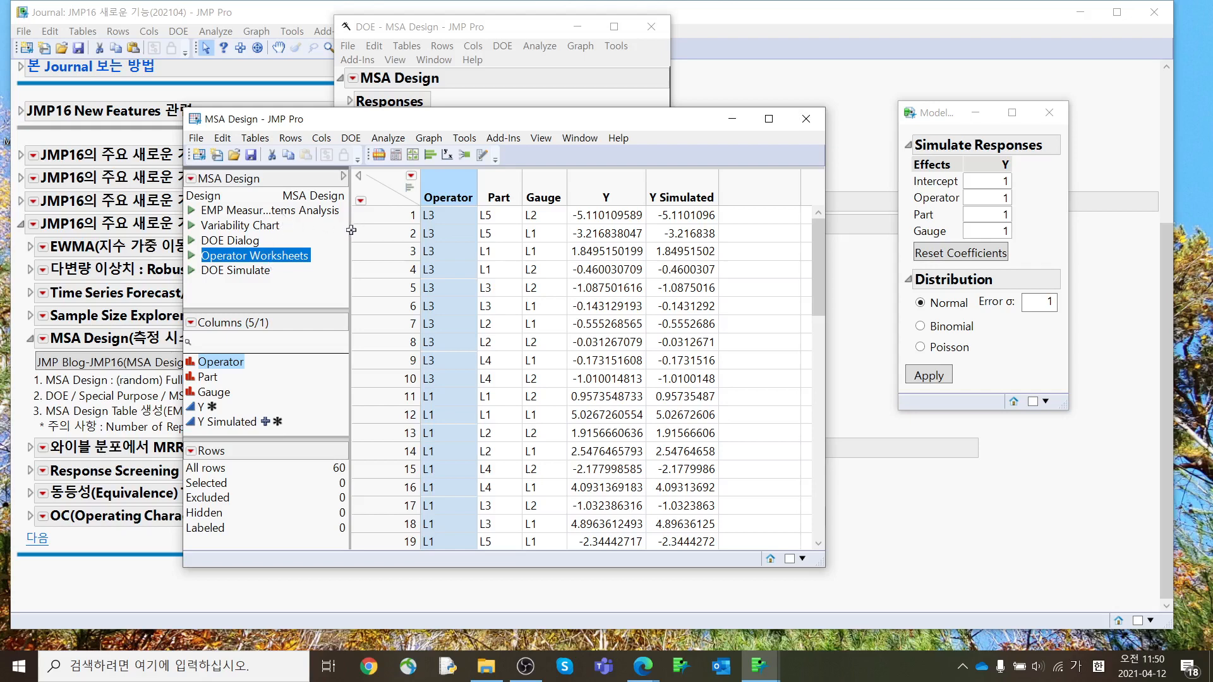
drag(351, 232, 421, 232)
click(288, 214)
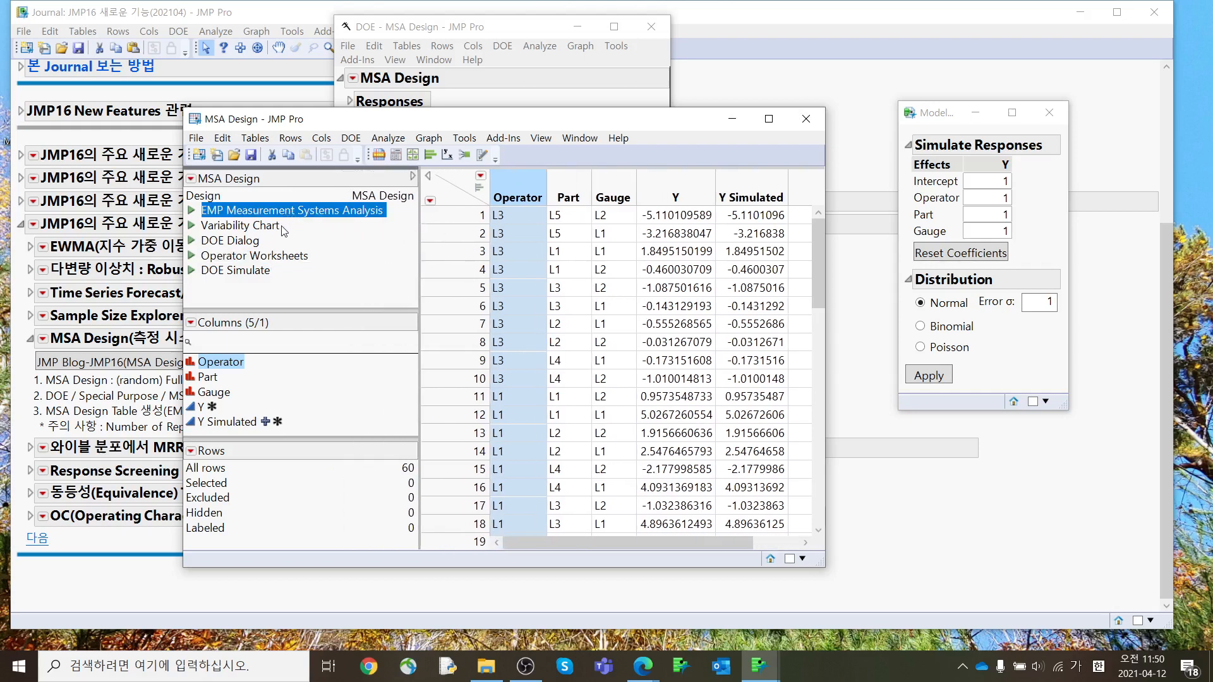
click(282, 228)
Open the Measurement Systems Analysis launch dialog, check the available MSA methods and cancel the dialog
click(388, 138)
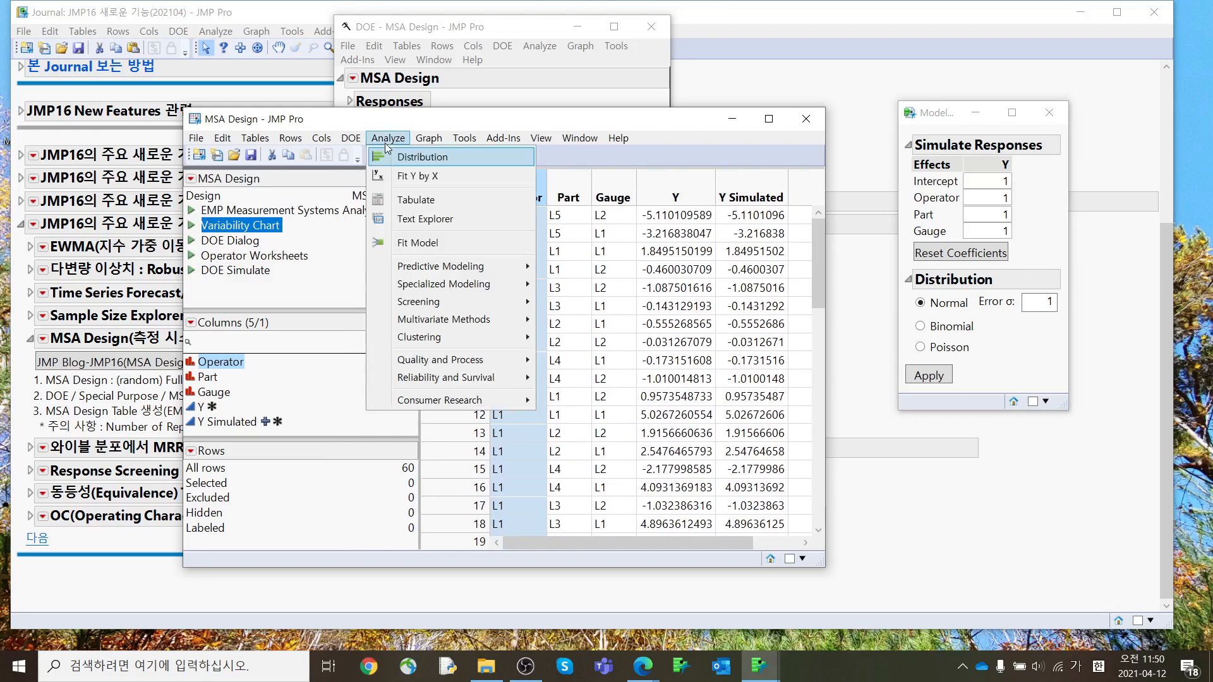
mouse_move(460, 365)
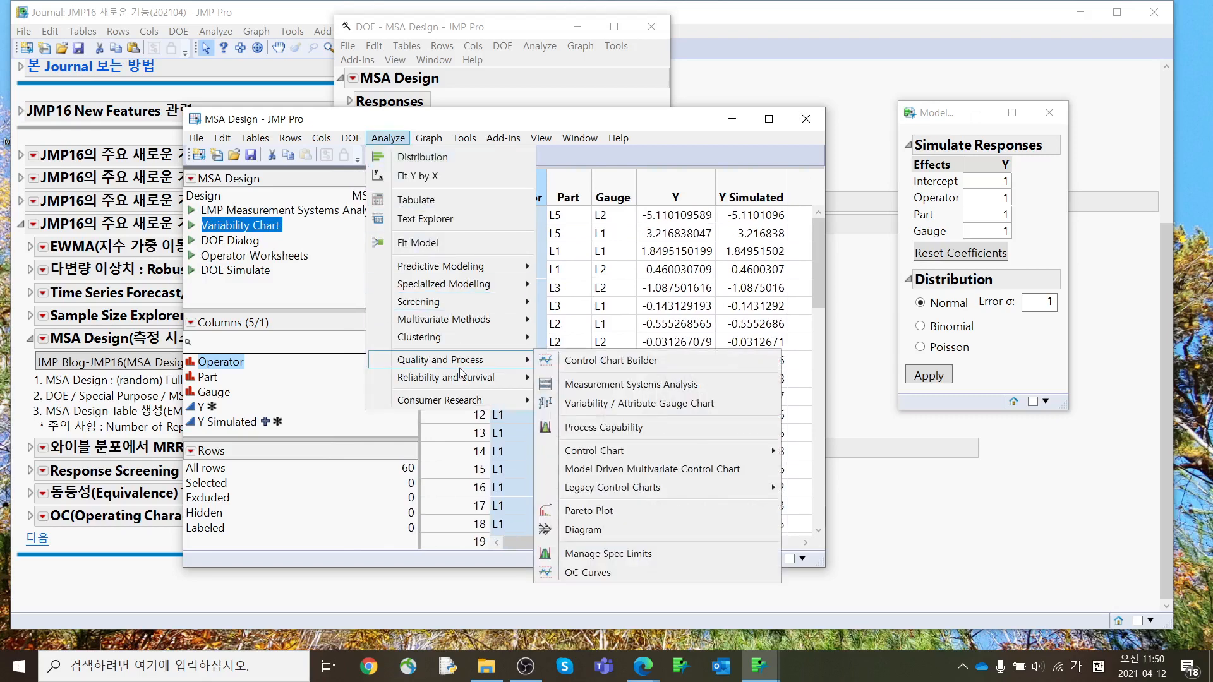
click(619, 386)
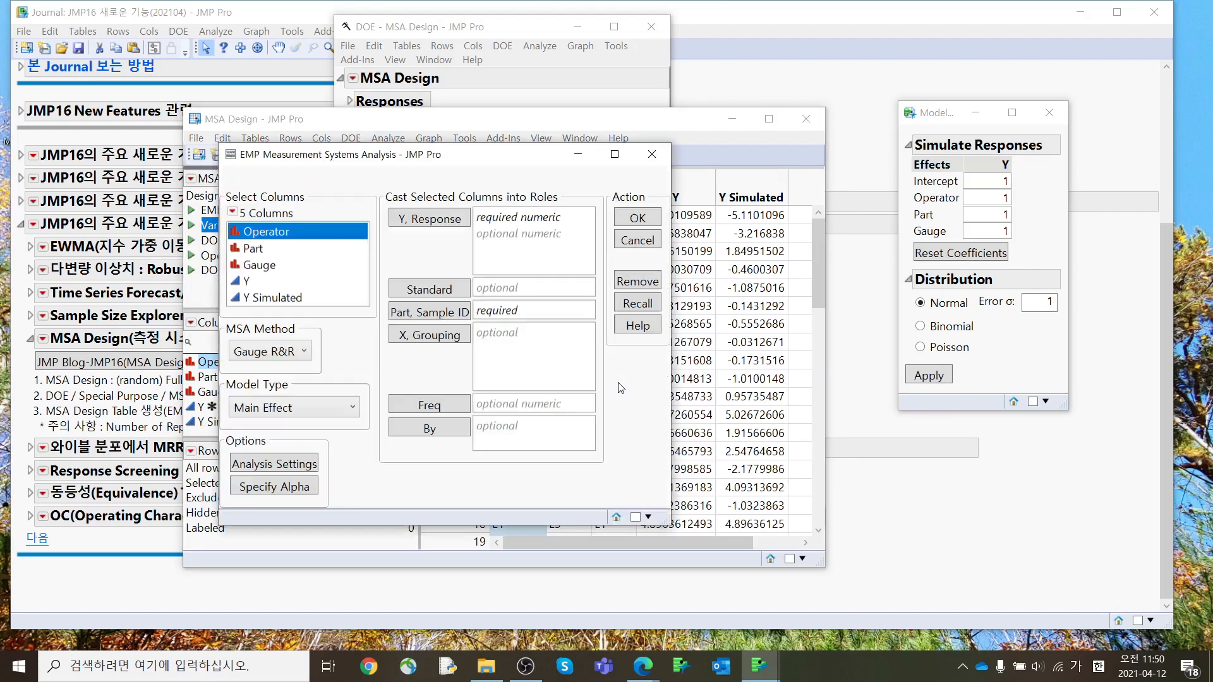
click(276, 356)
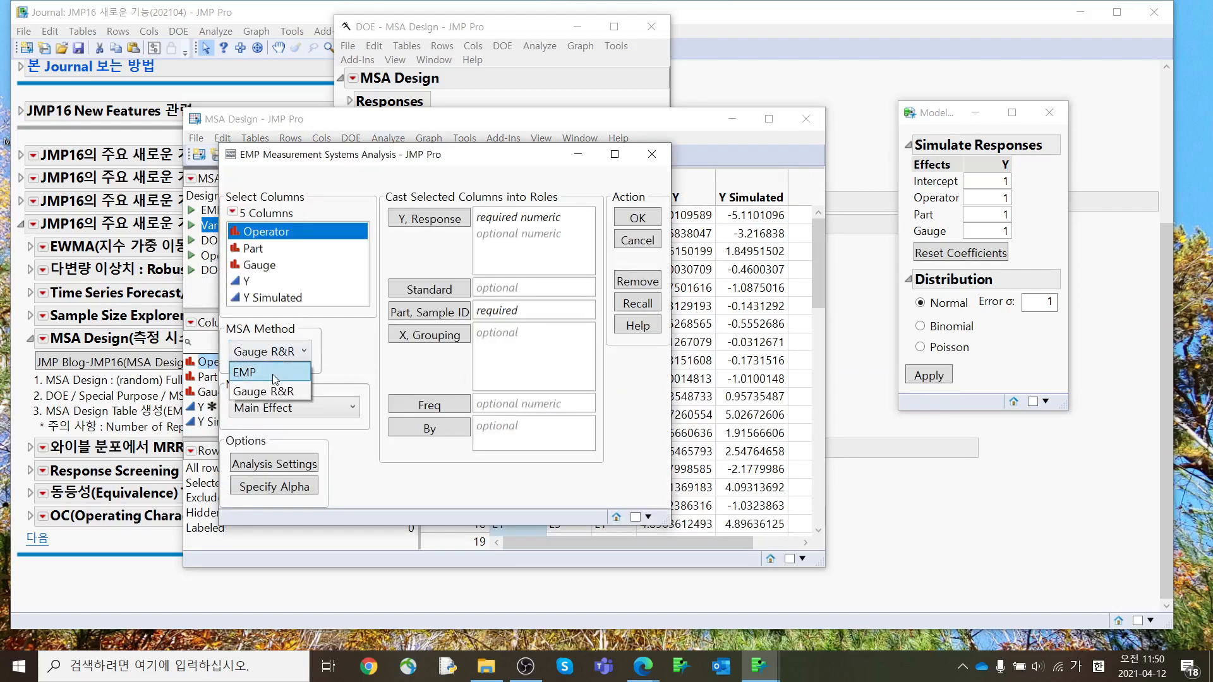
click(335, 345)
click(647, 241)
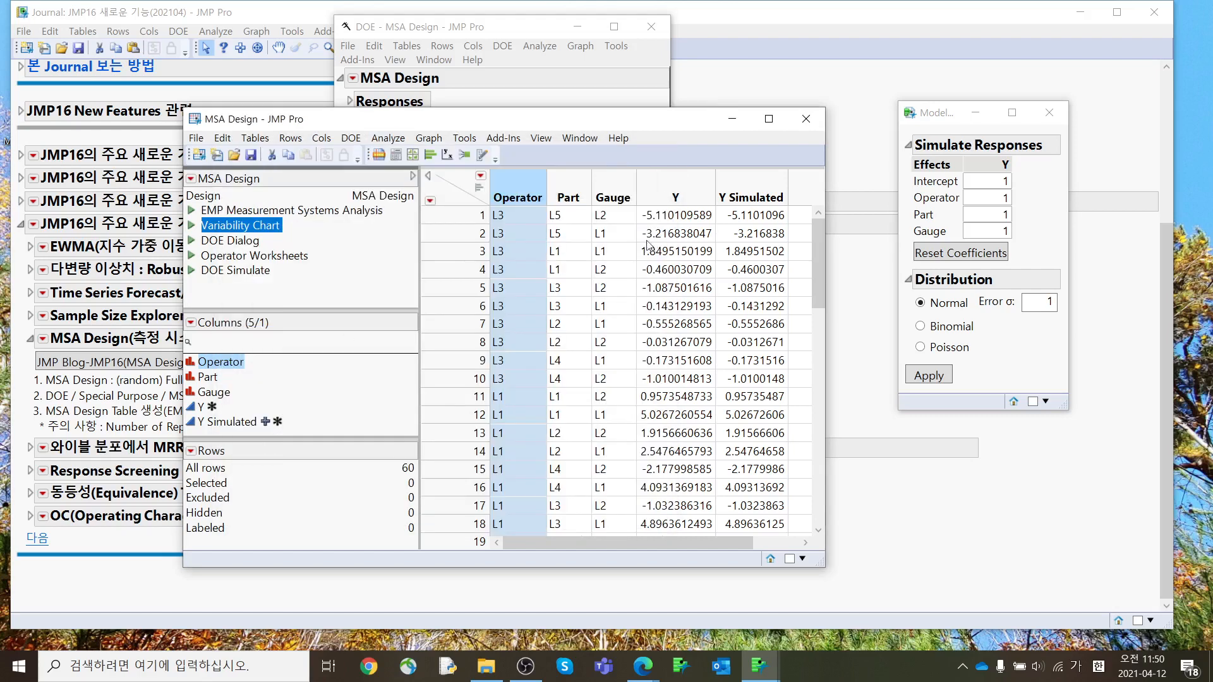
Run the table's EMP Measurement Systems Analysis script, look at its report and close it
click(306, 212)
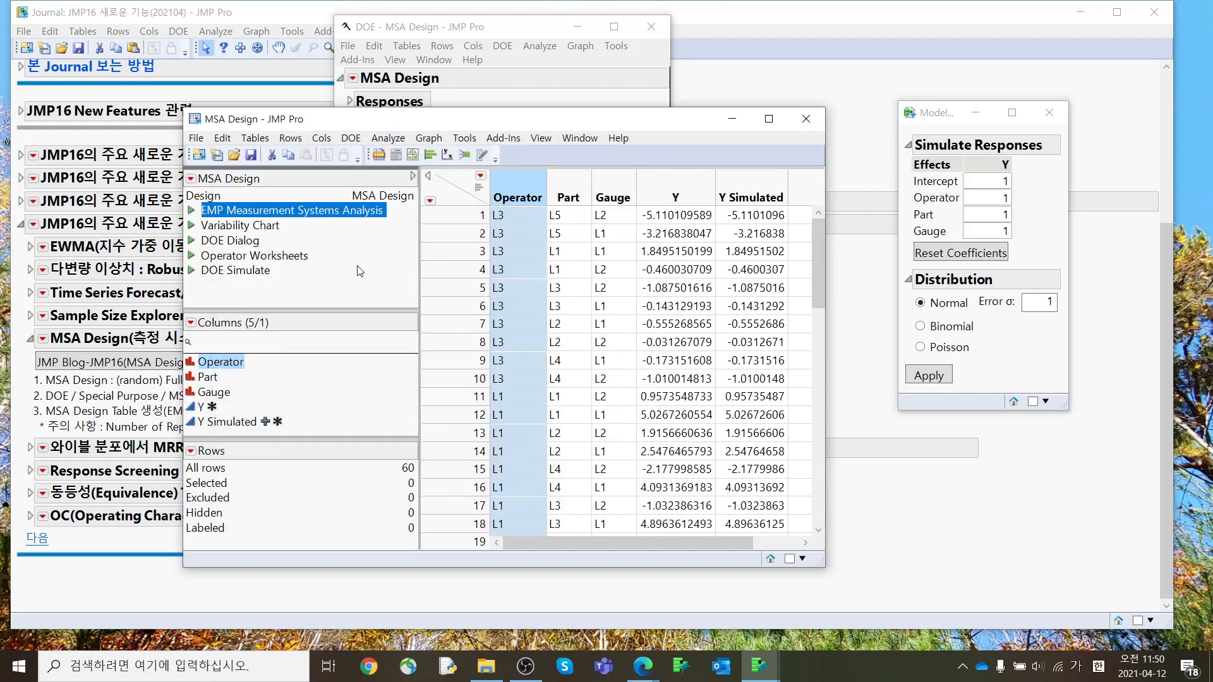
right_click(310, 217)
click(313, 226)
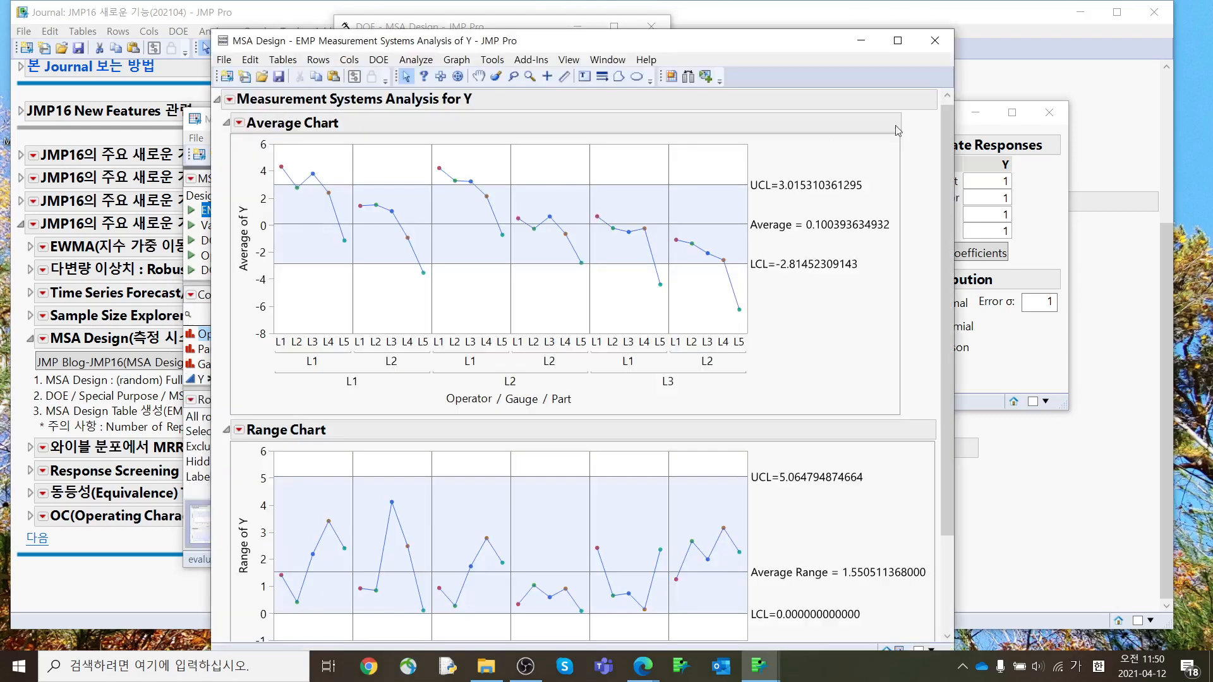
click(936, 41)
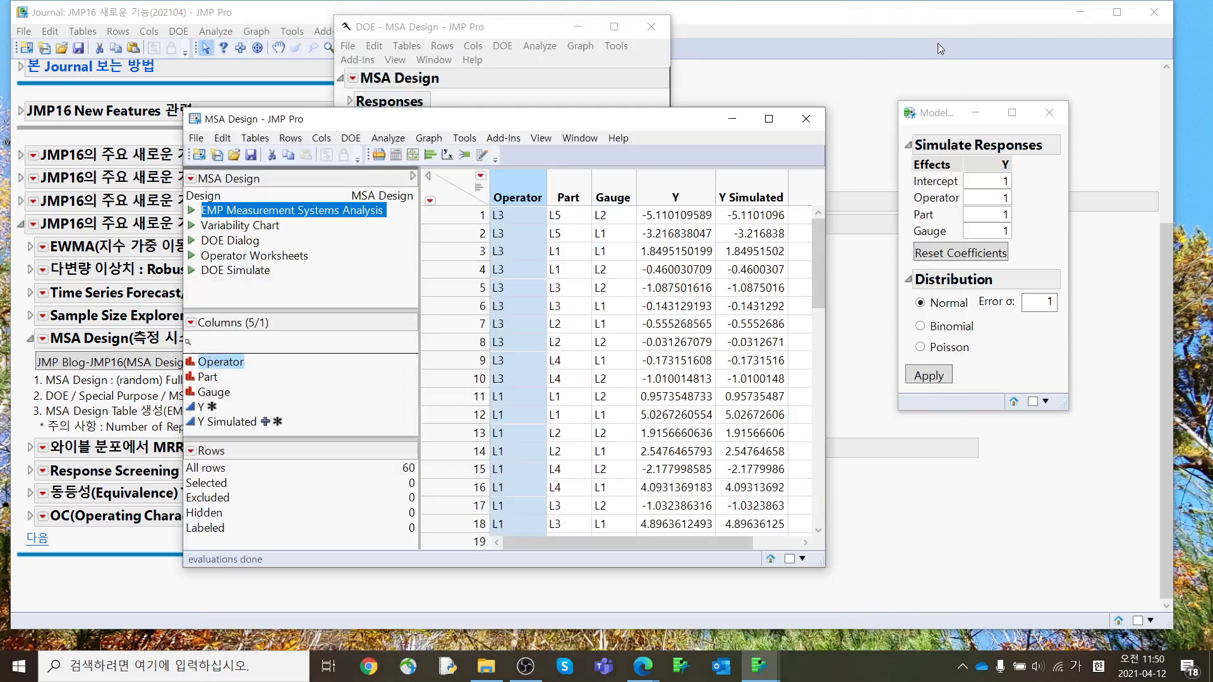
Run the table's Variability Chart script and place the chart window beside the script list
right_click(245, 228)
click(281, 241)
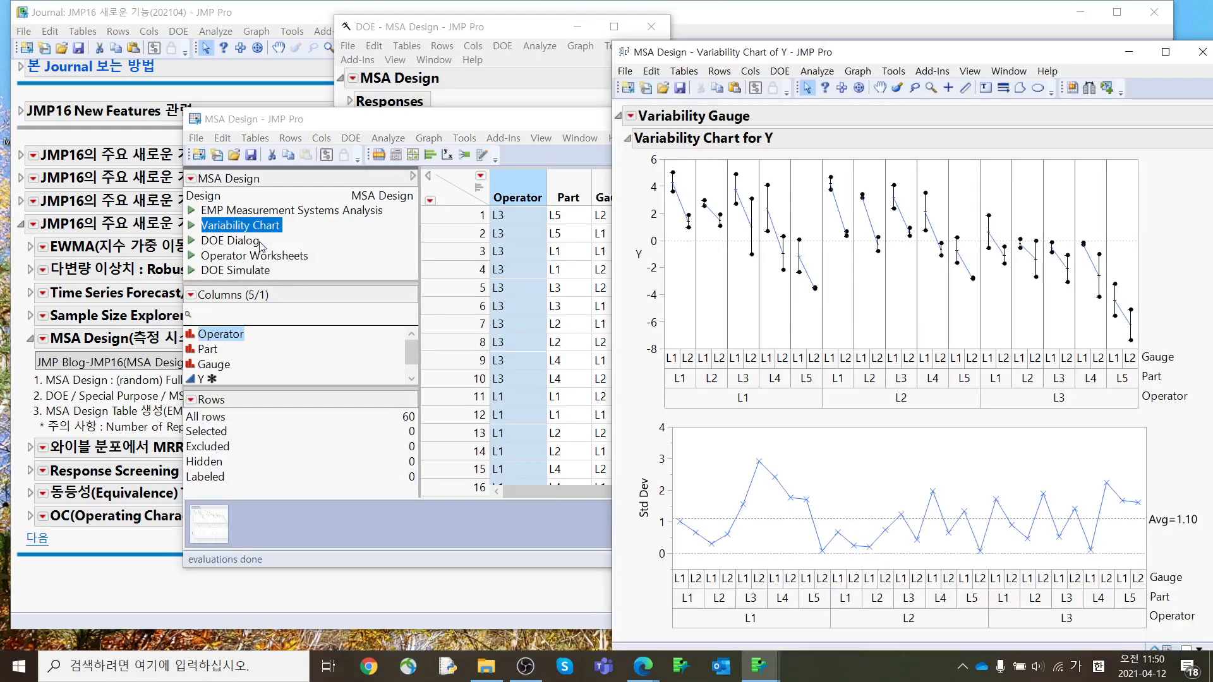
drag(787, 58, 545, 34)
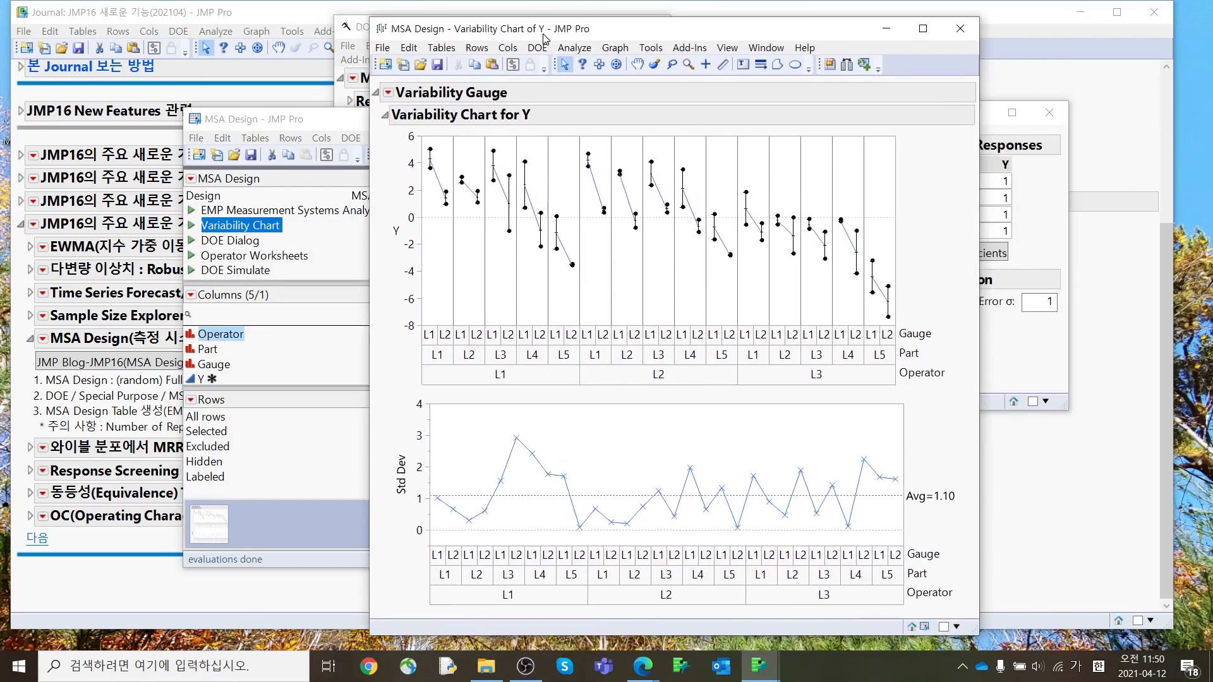
Add a Gauge R&R study with the Crossed model to the variability chart, review the results and close the report
click(388, 93)
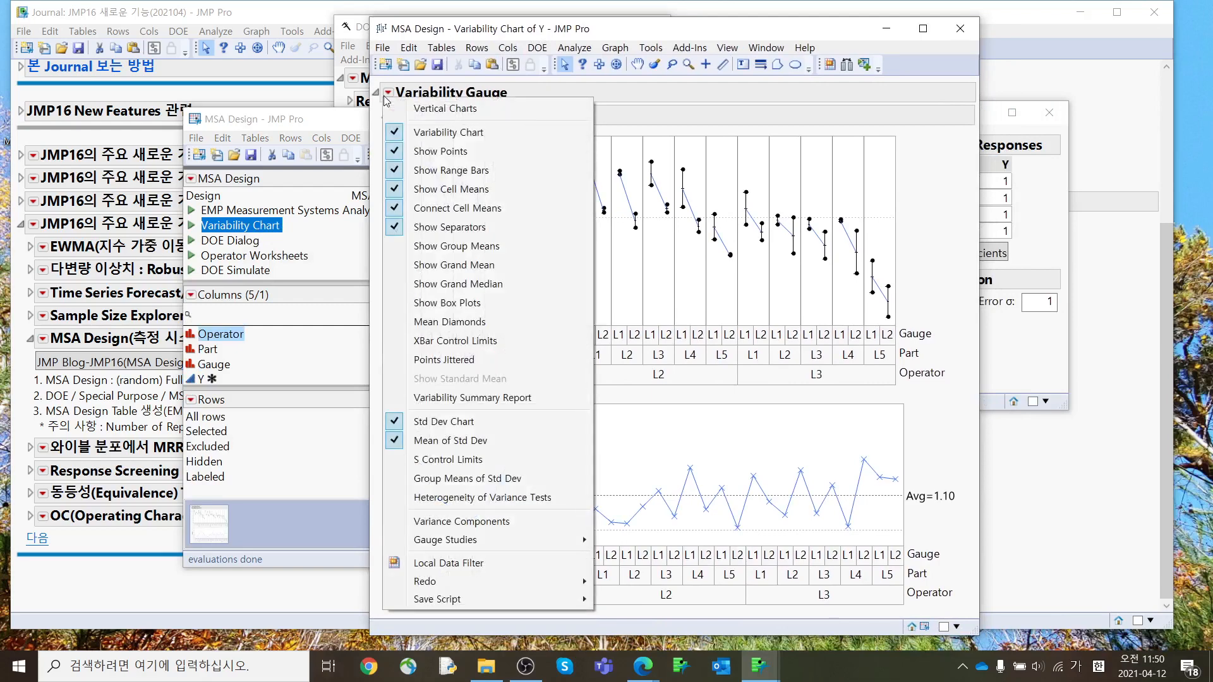
mouse_move(436, 542)
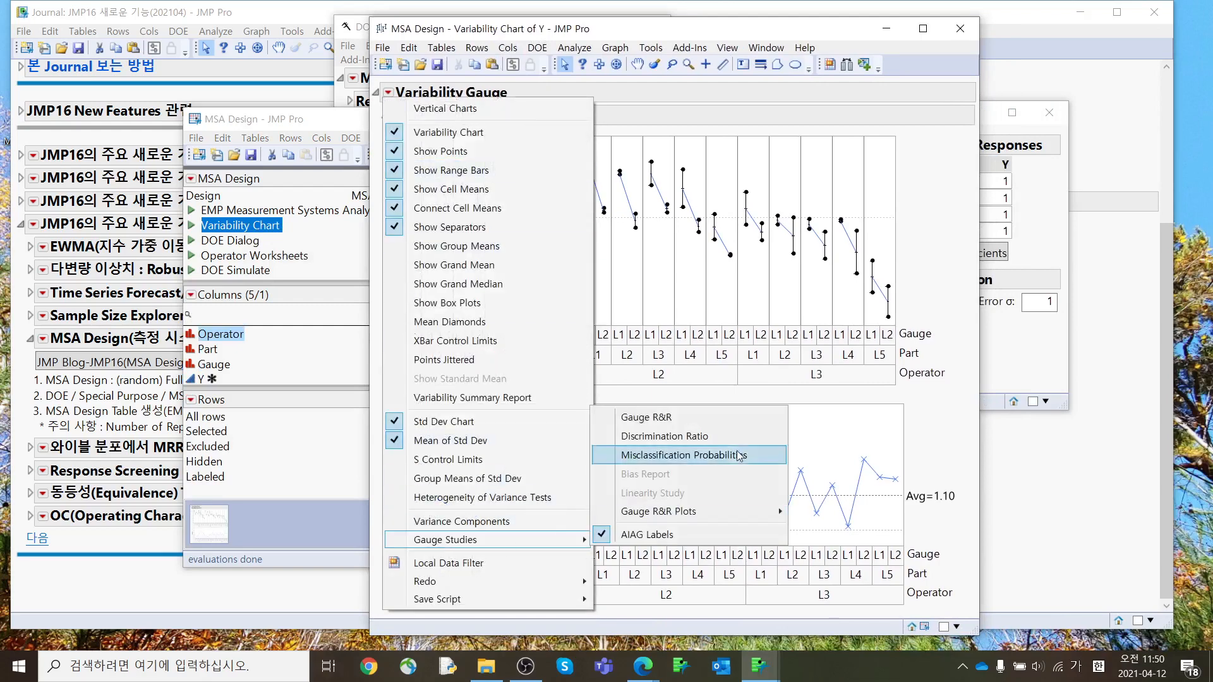
click(741, 420)
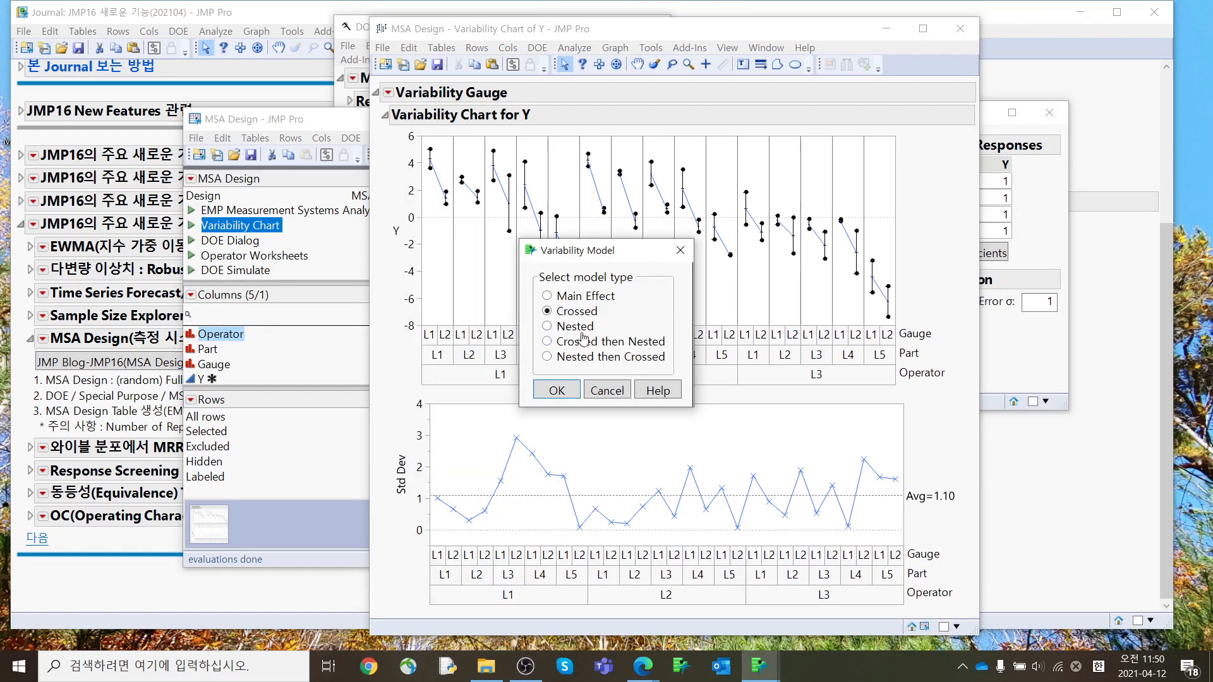
click(556, 391)
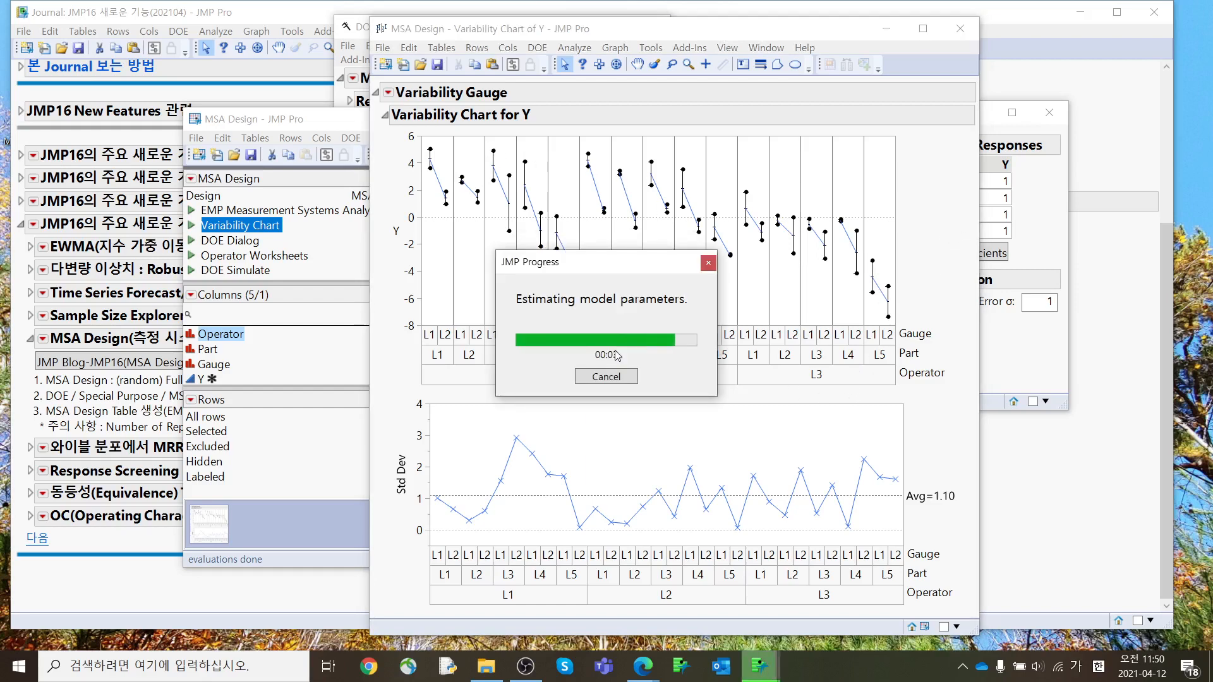
click(755, 405)
scroll(744, 436, down, 8)
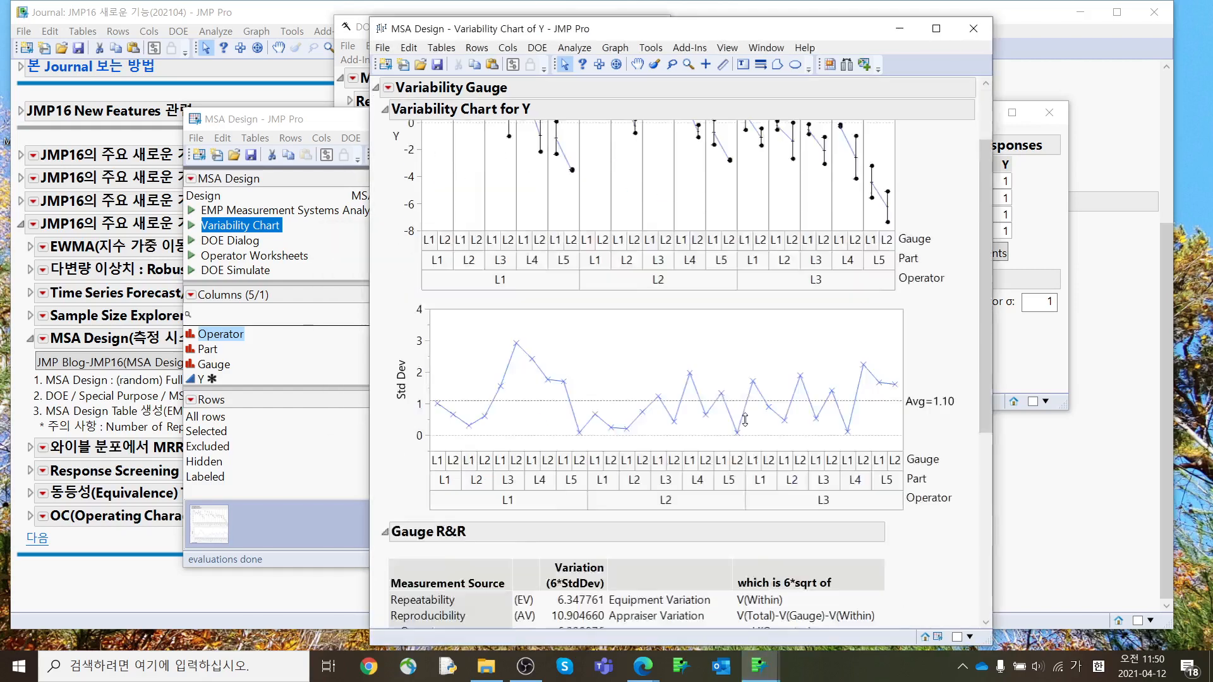
click(973, 37)
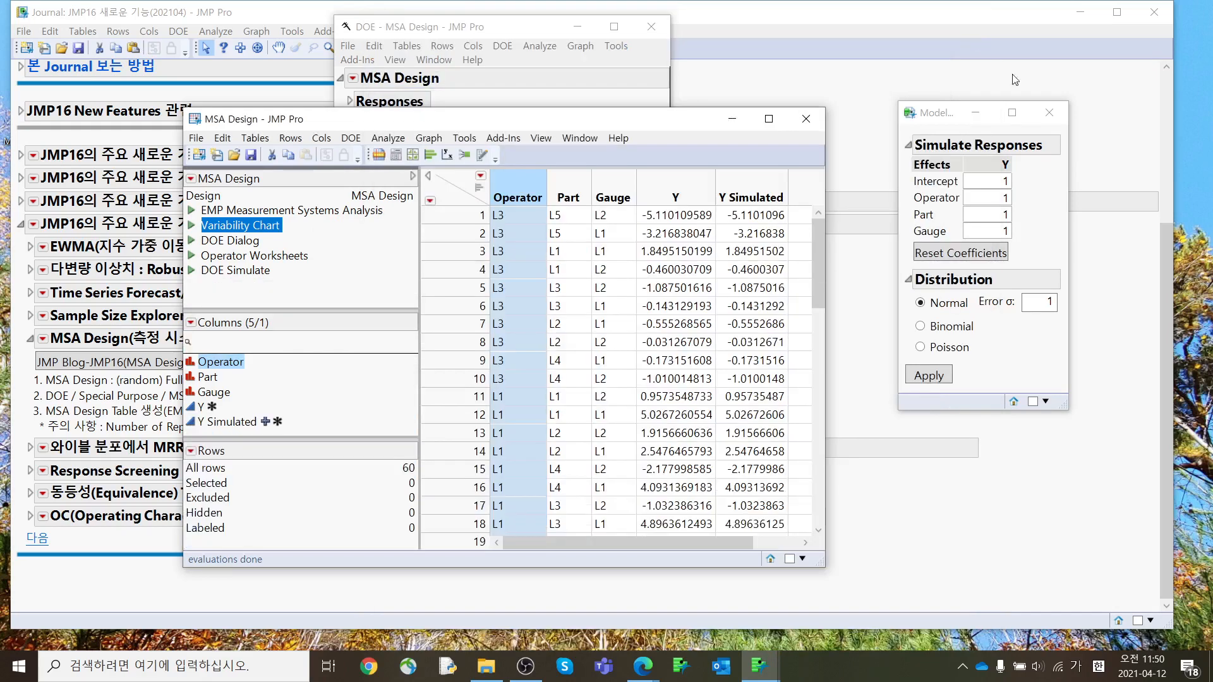
Close the simulation window, the MSA Design table without saving changes, and the MSA Design DOE window
click(1048, 114)
click(806, 118)
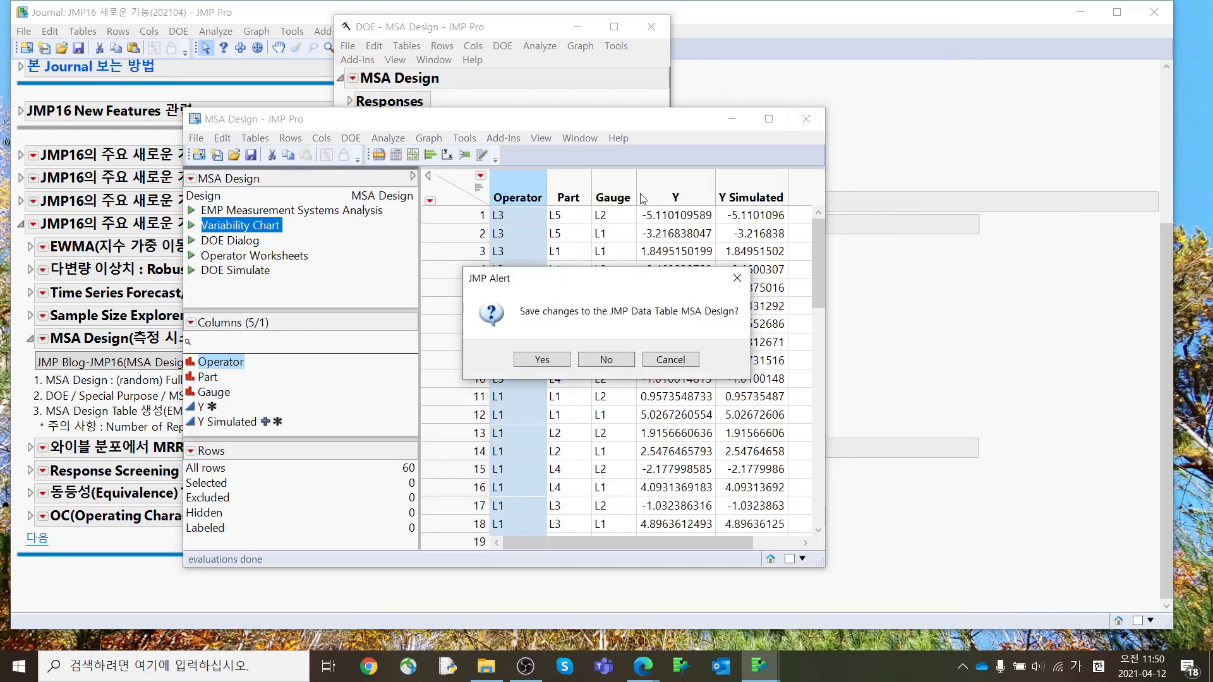
click(608, 357)
click(651, 26)
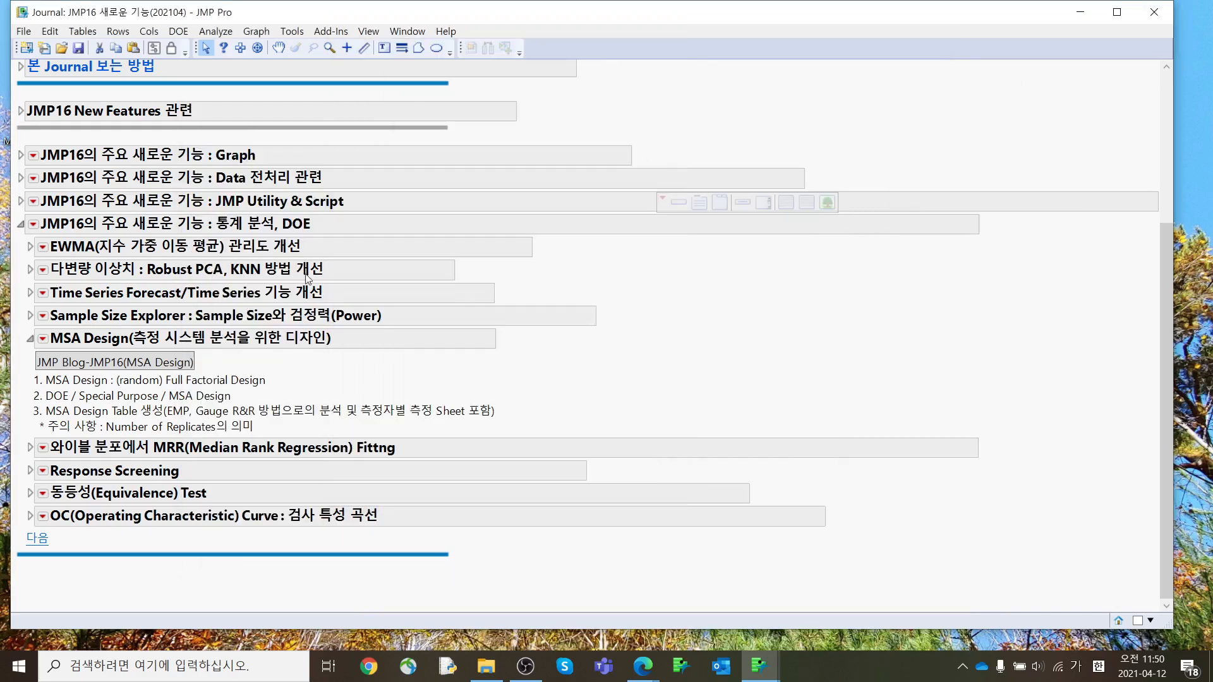
Collapse the journal's MSA Design section and expand the Weibull MRR (Median Rank Regression) fitting section
click(38, 341)
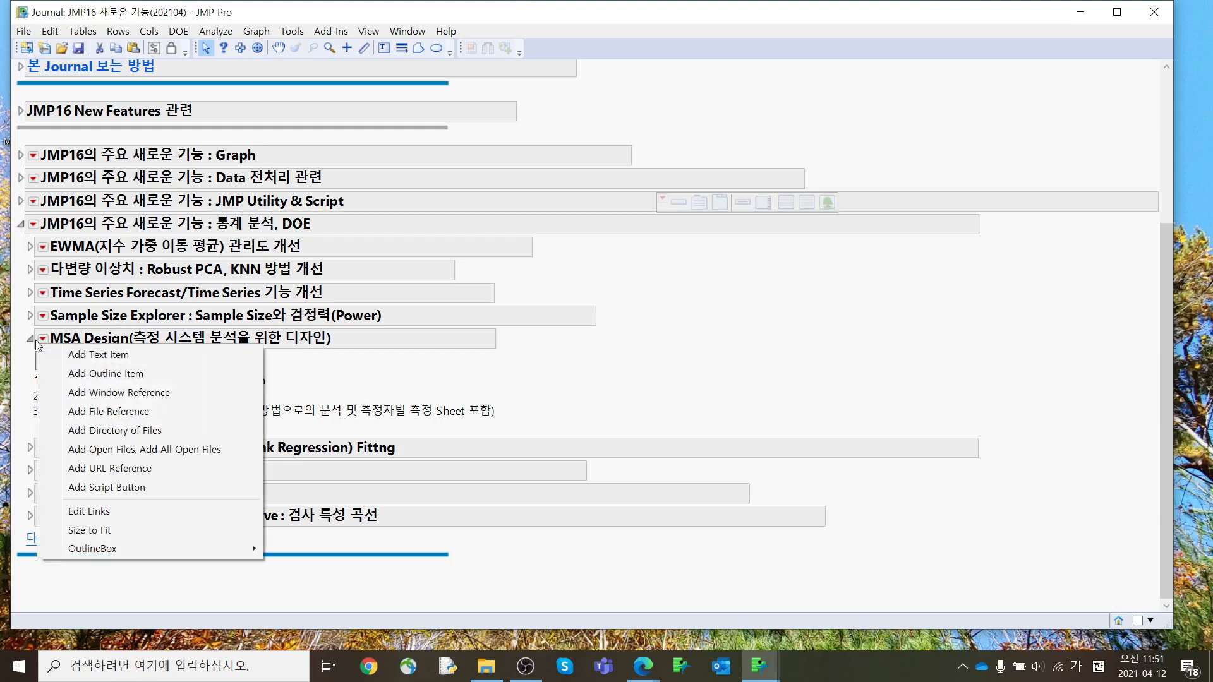
click(30, 340)
click(30, 340)
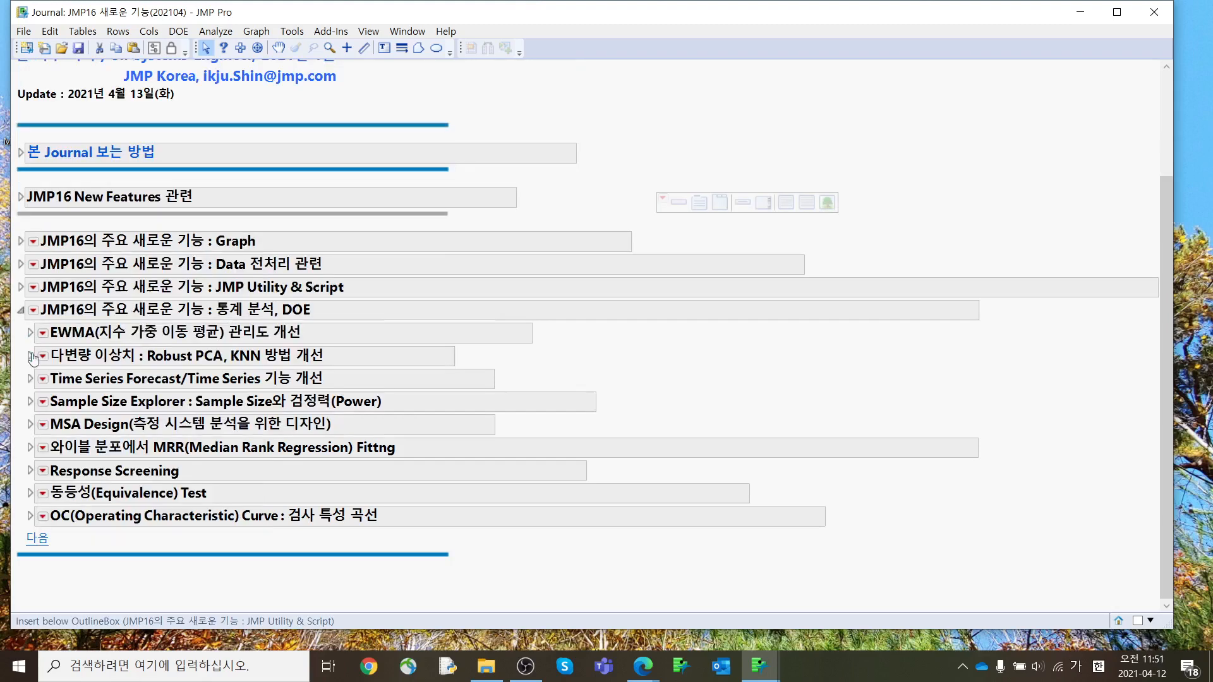
click(29, 449)
scroll(582, 461, down, 2)
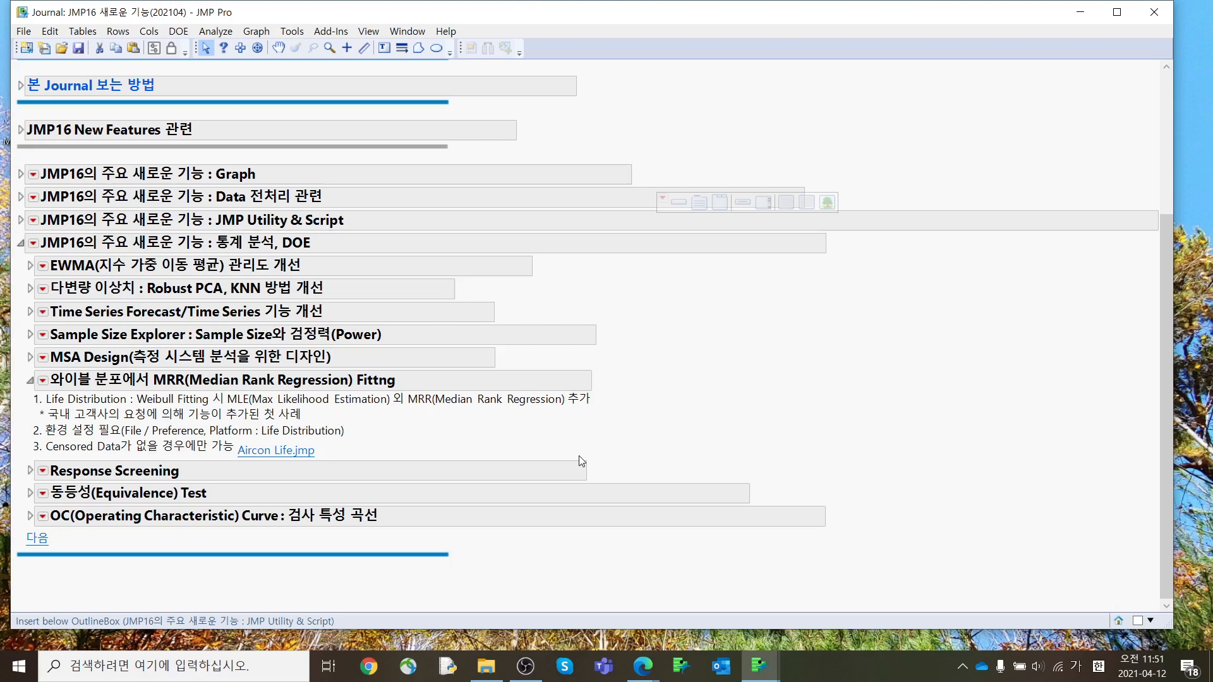
Read the journal notes on MRR fitting in Life Distribution, the customer-request remark and the required preference setting
double_click(242, 400)
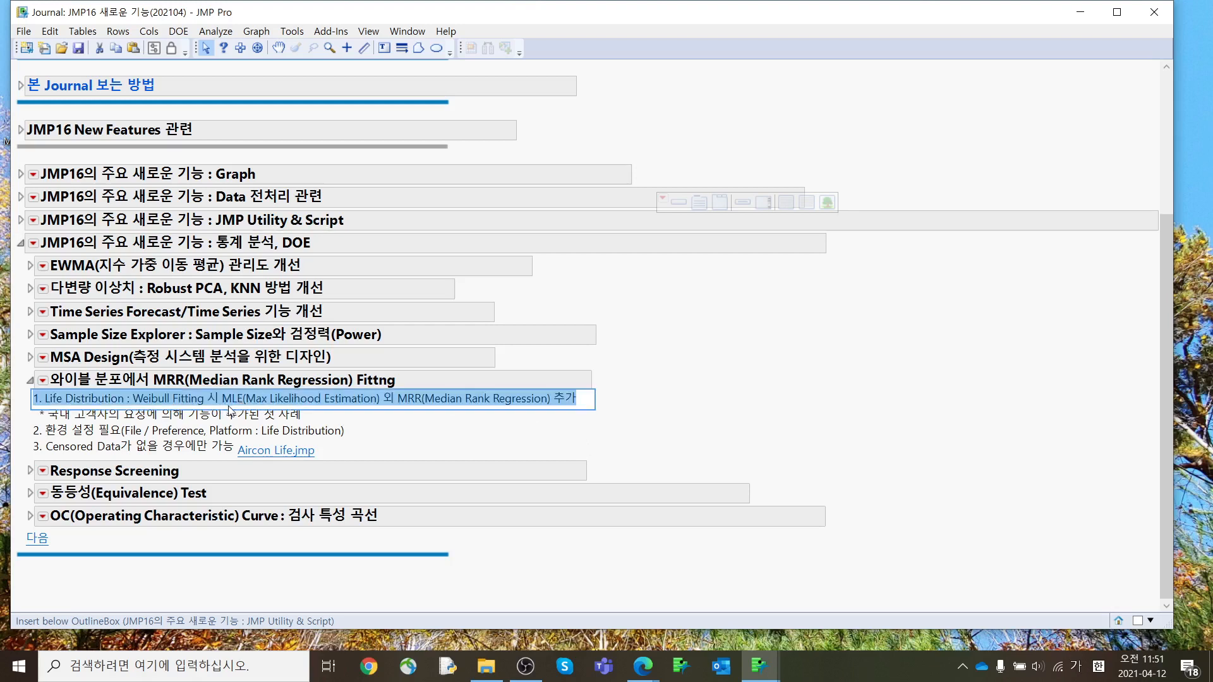
click(453, 425)
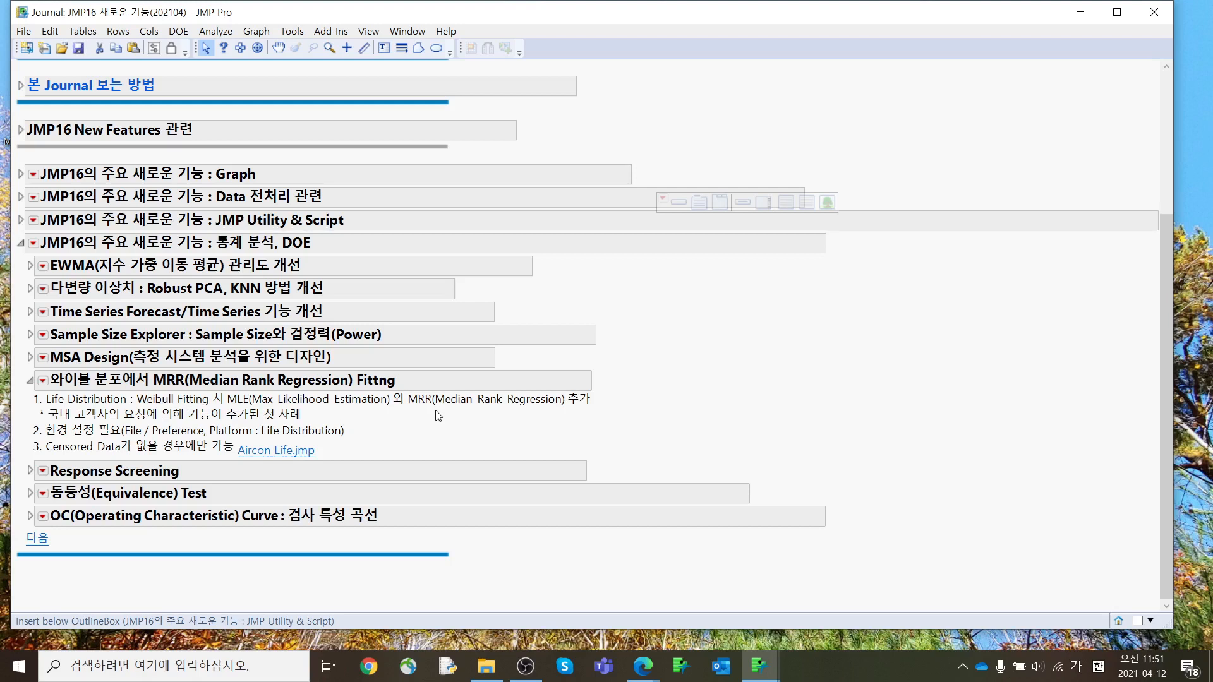
click(291, 420)
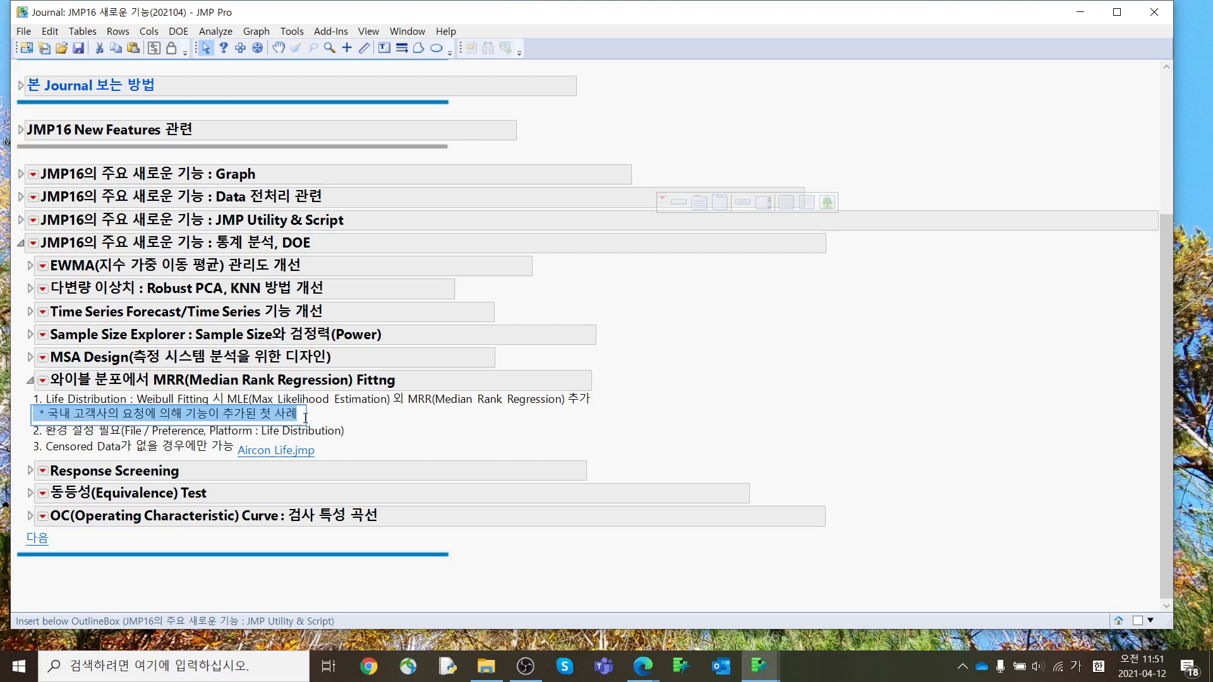
click(305, 418)
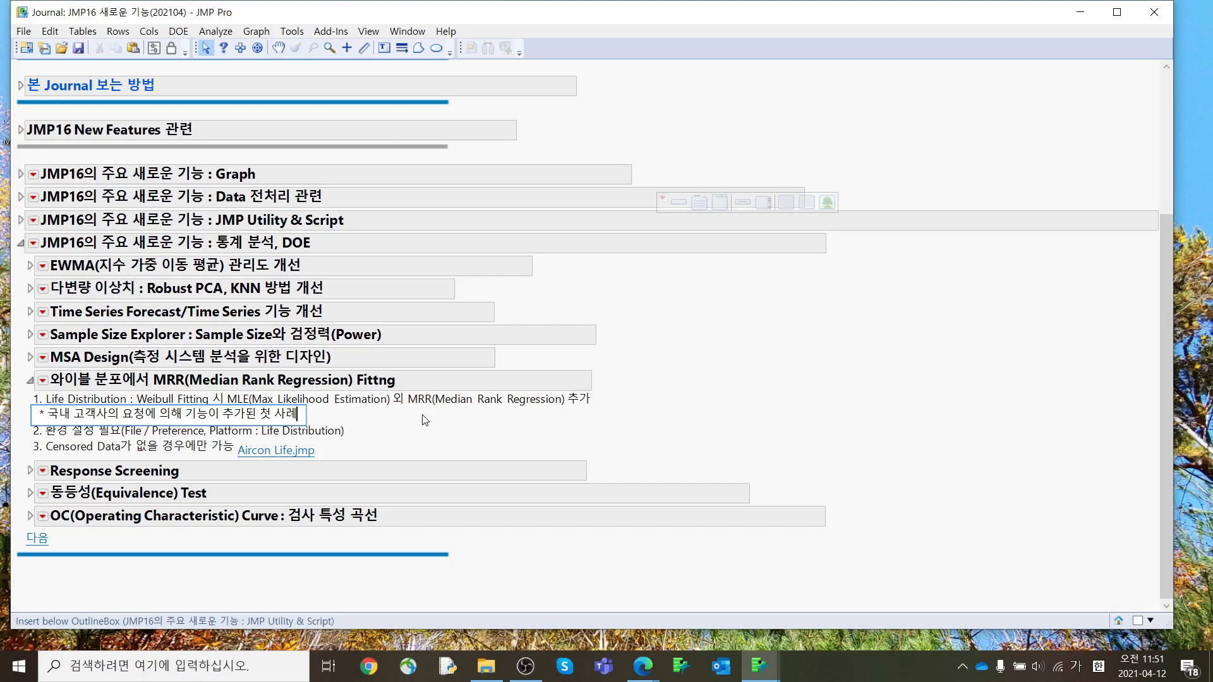
mouse_move(490, 415)
mouse_down()
mouse_move(346, 409)
mouse_move(504, 399)
mouse_move(478, 419)
mouse_up()
key(Escape)
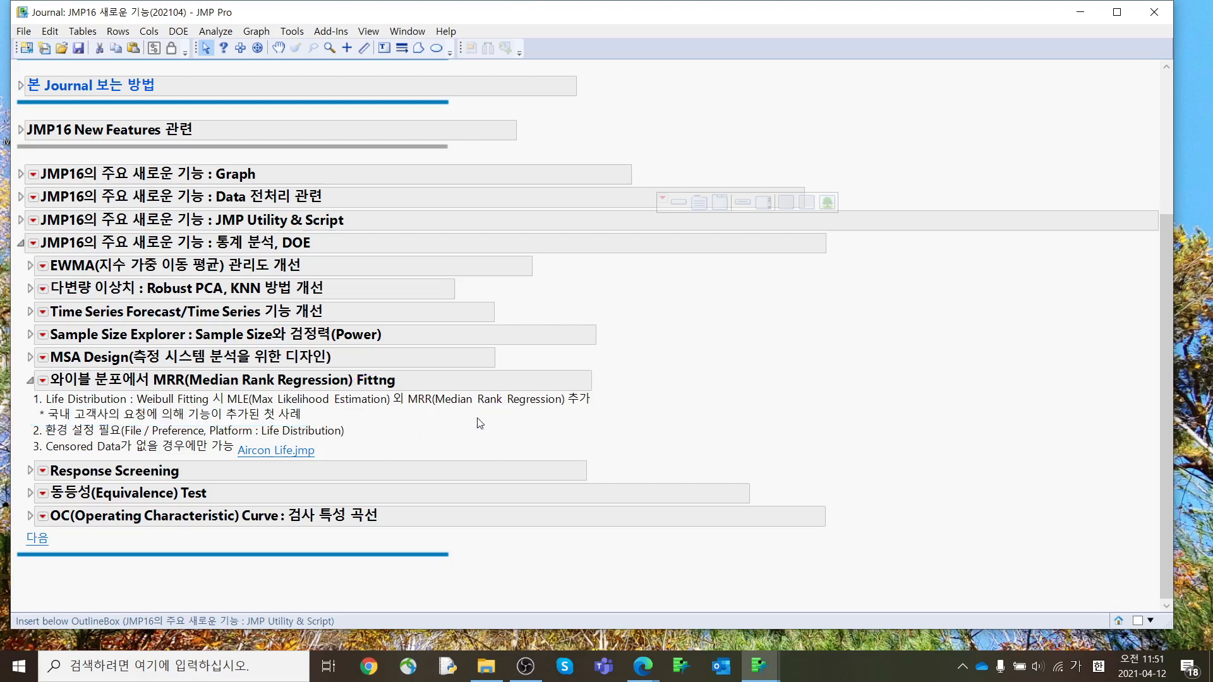
click(250, 431)
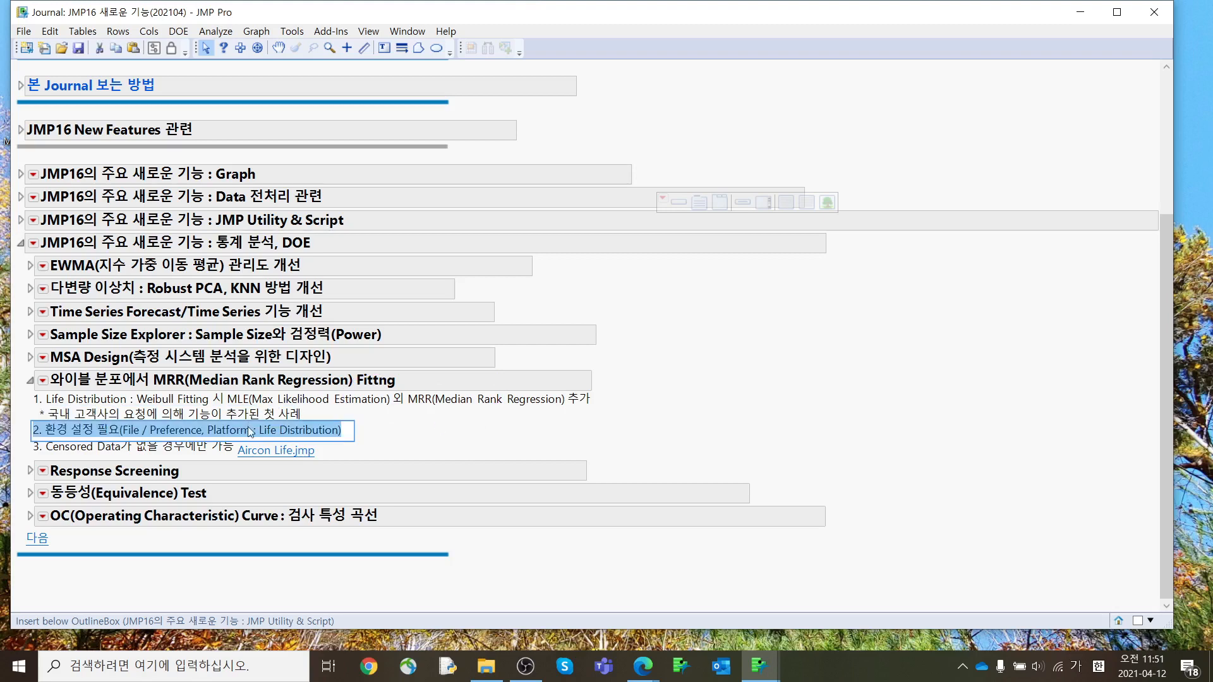
click(413, 403)
click(413, 427)
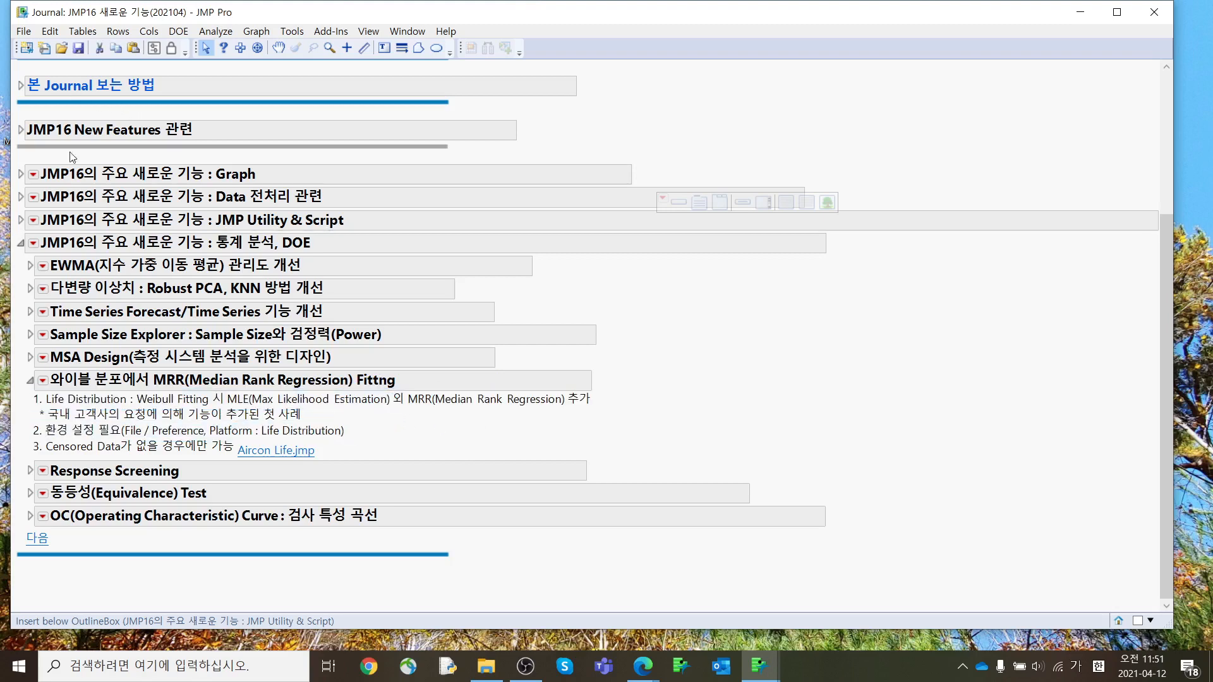
Open the Preferences and show the platform options for Life Distribution
click(24, 30)
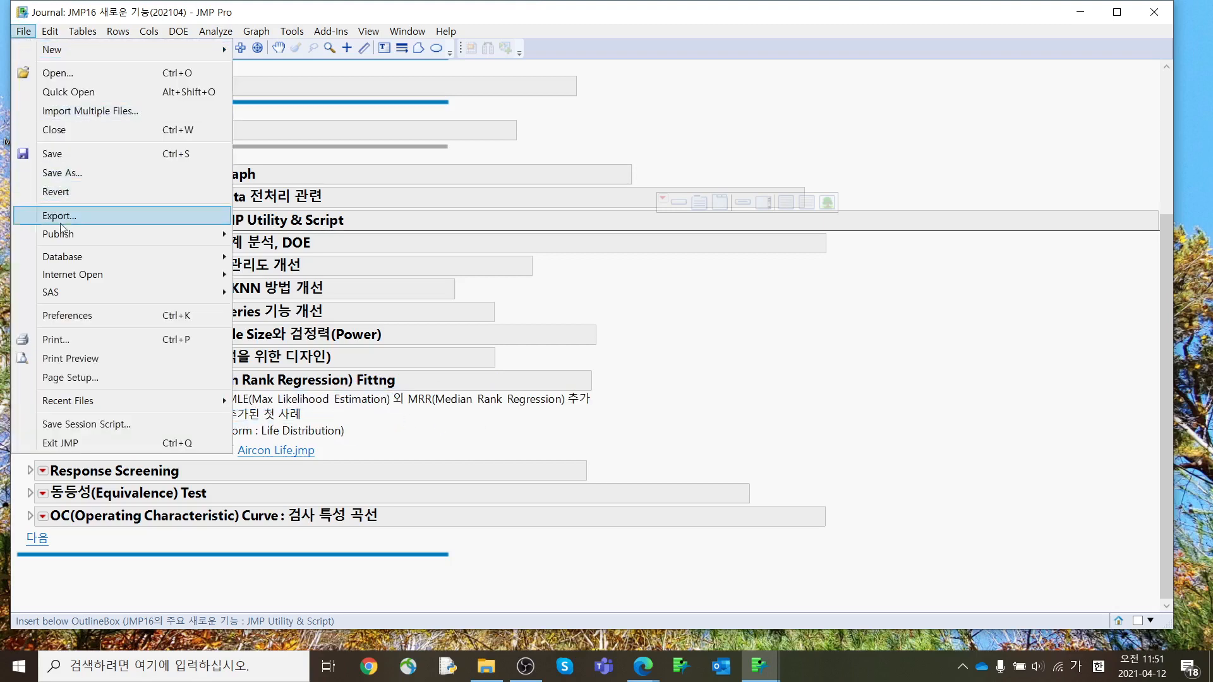
click(65, 322)
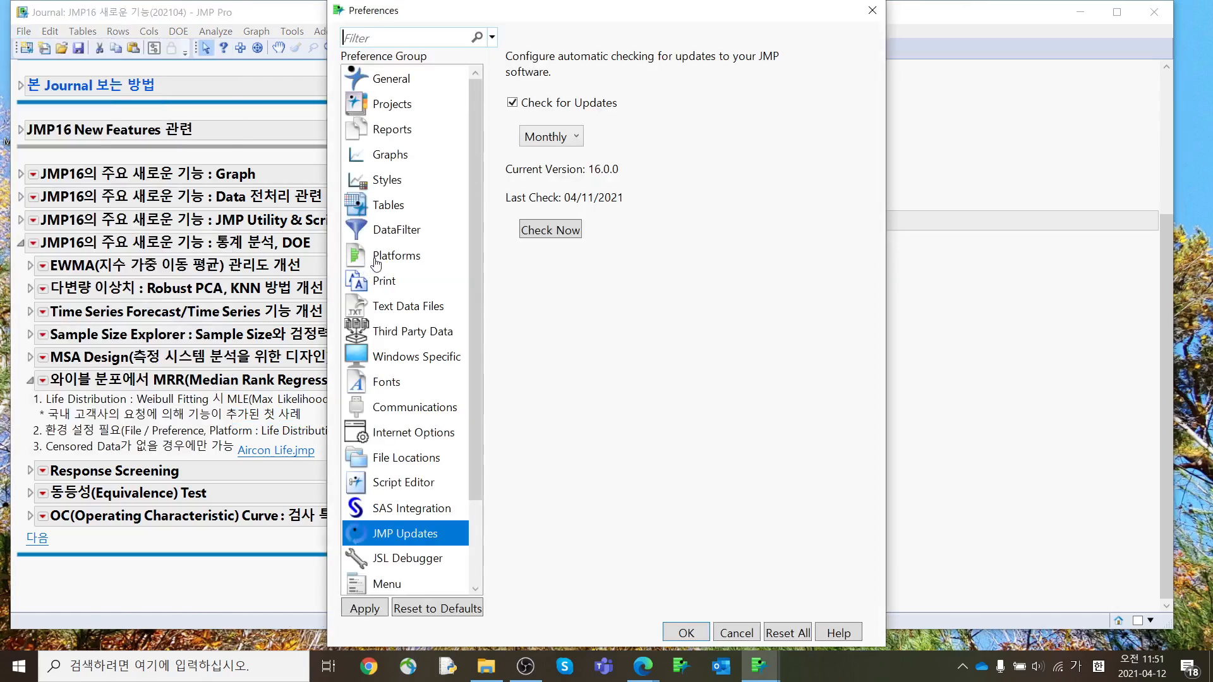
click(377, 257)
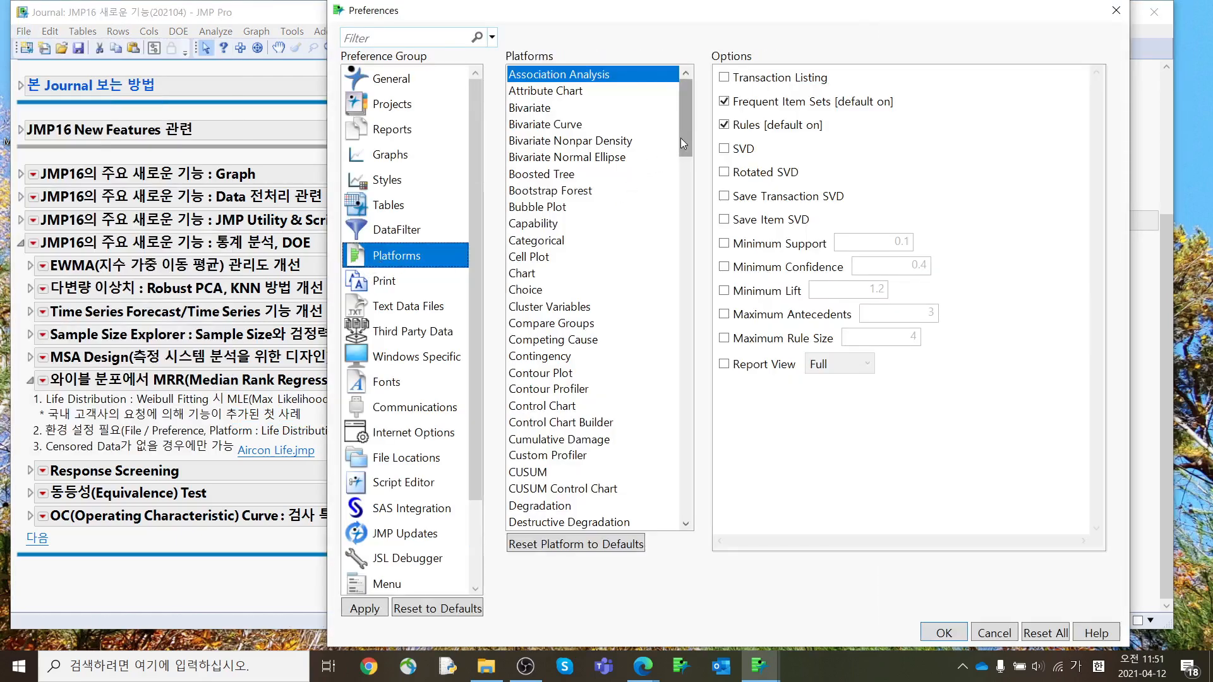
drag(682, 139, 693, 311)
click(603, 423)
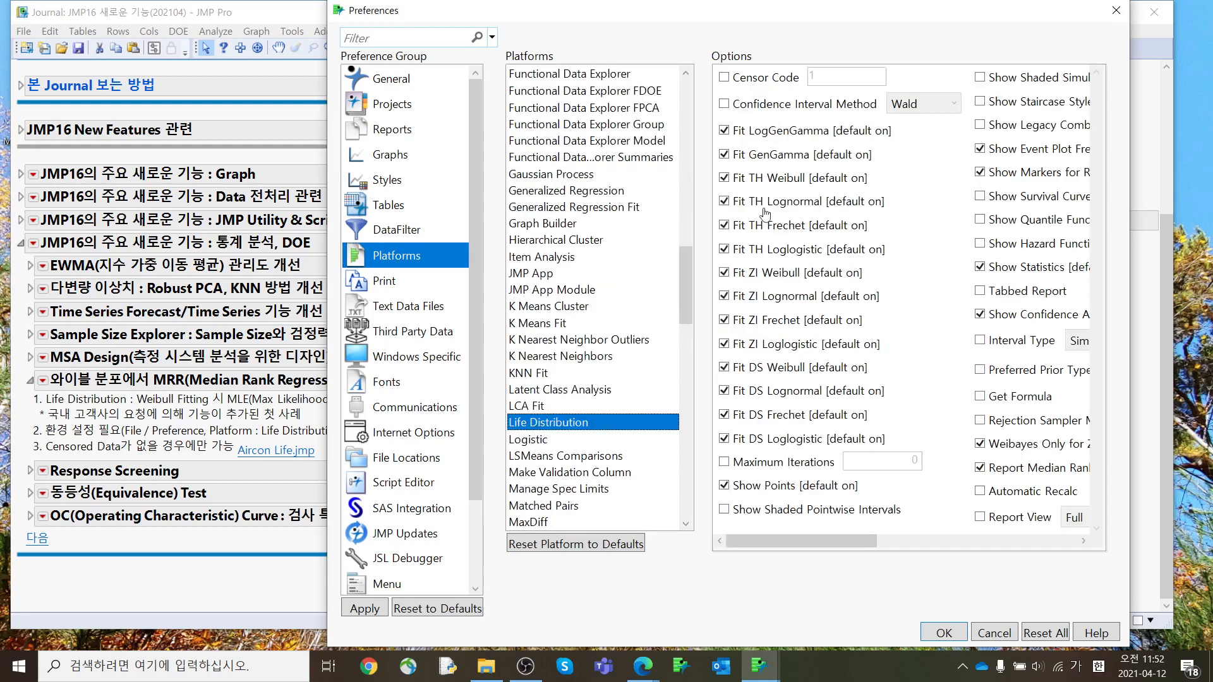
Widen the Preferences window, check the option for Median Rank Regression based Weibull parameter estimates, and close Preferences without changes
drag(749, 22, 394, 51)
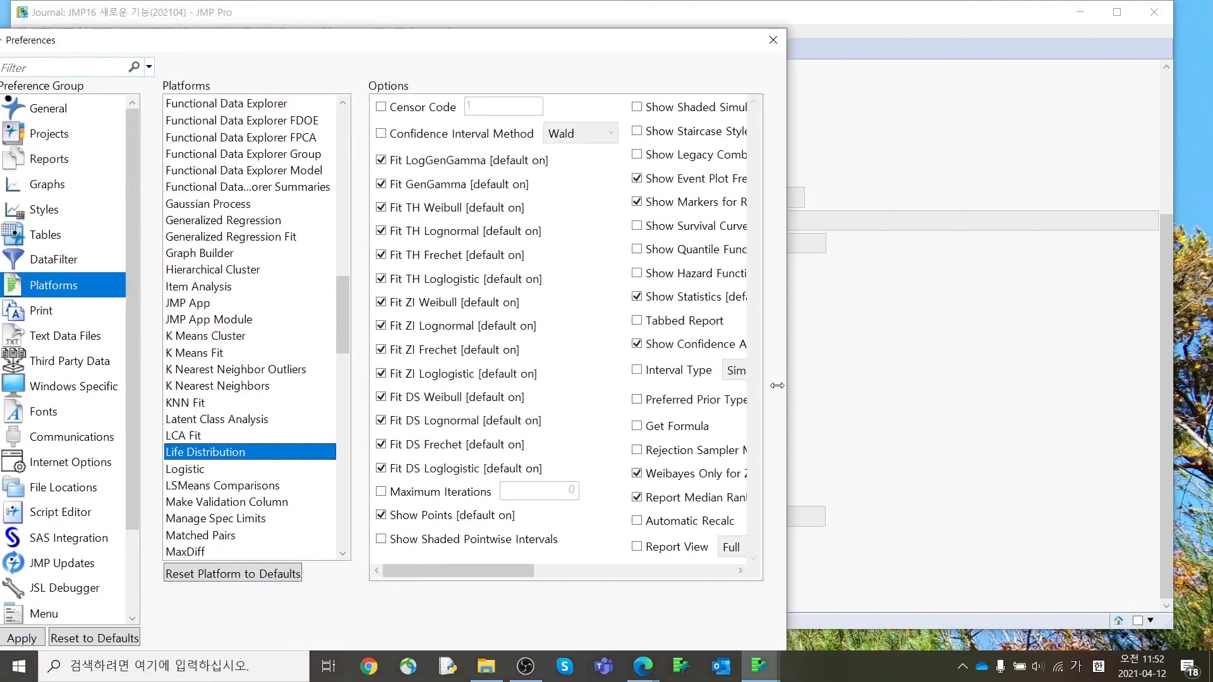
drag(787, 392, 1136, 411)
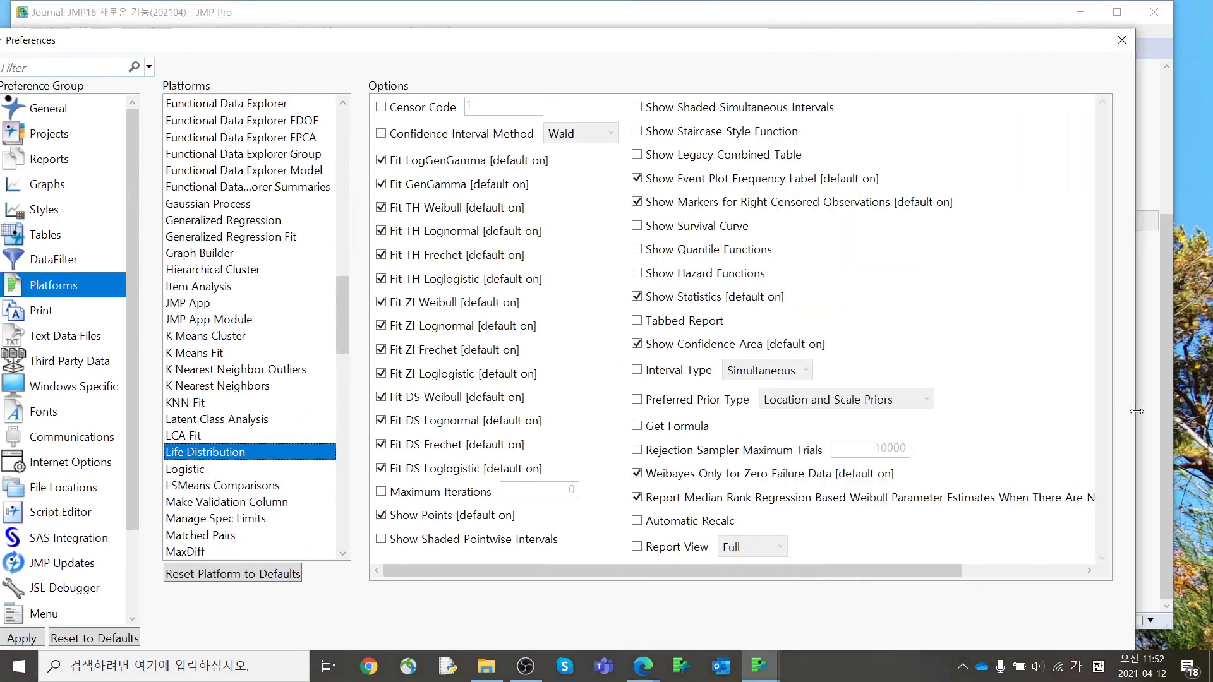
drag(908, 571, 986, 565)
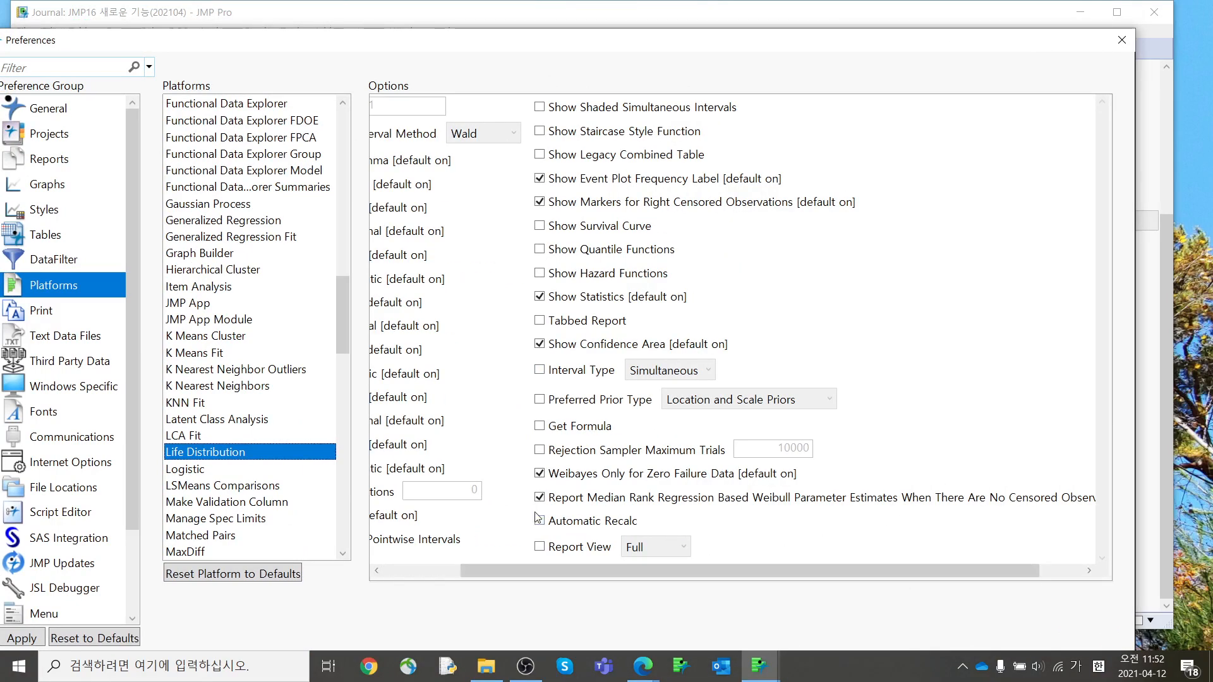
drag(536, 510, 906, 517)
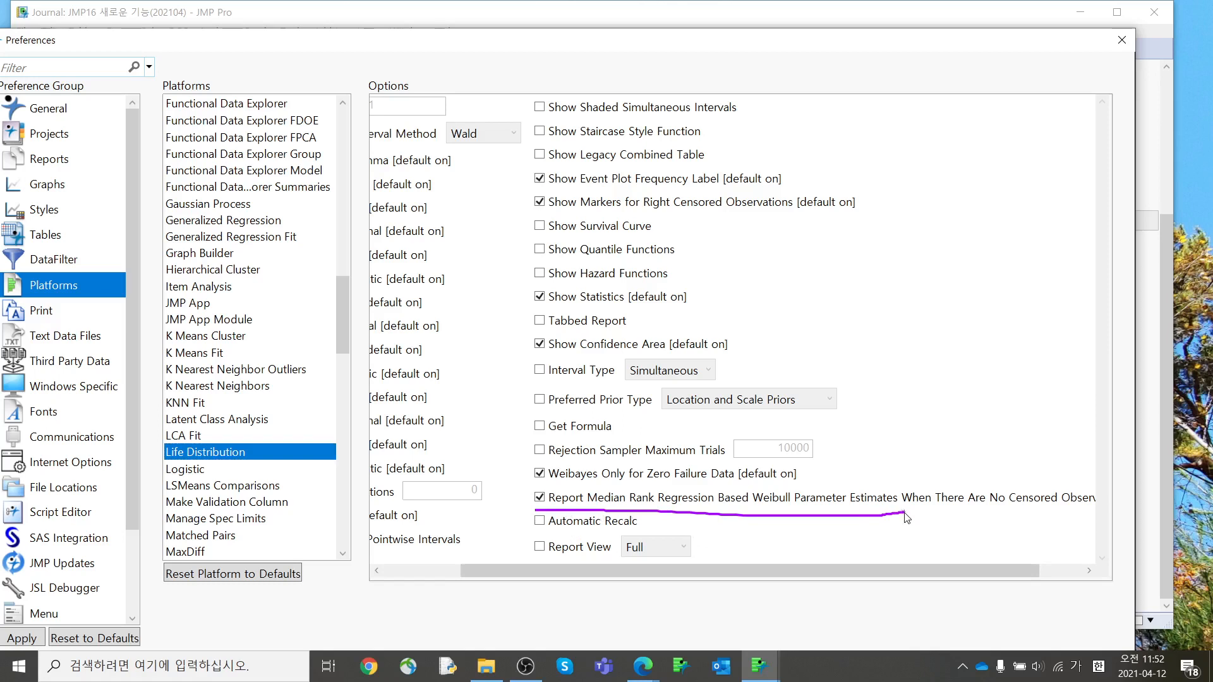
mouse_move(906, 517)
mouse_down()
mouse_move(903, 488)
mouse_move(639, 481)
mouse_move(535, 492)
mouse_move(531, 510)
mouse_up()
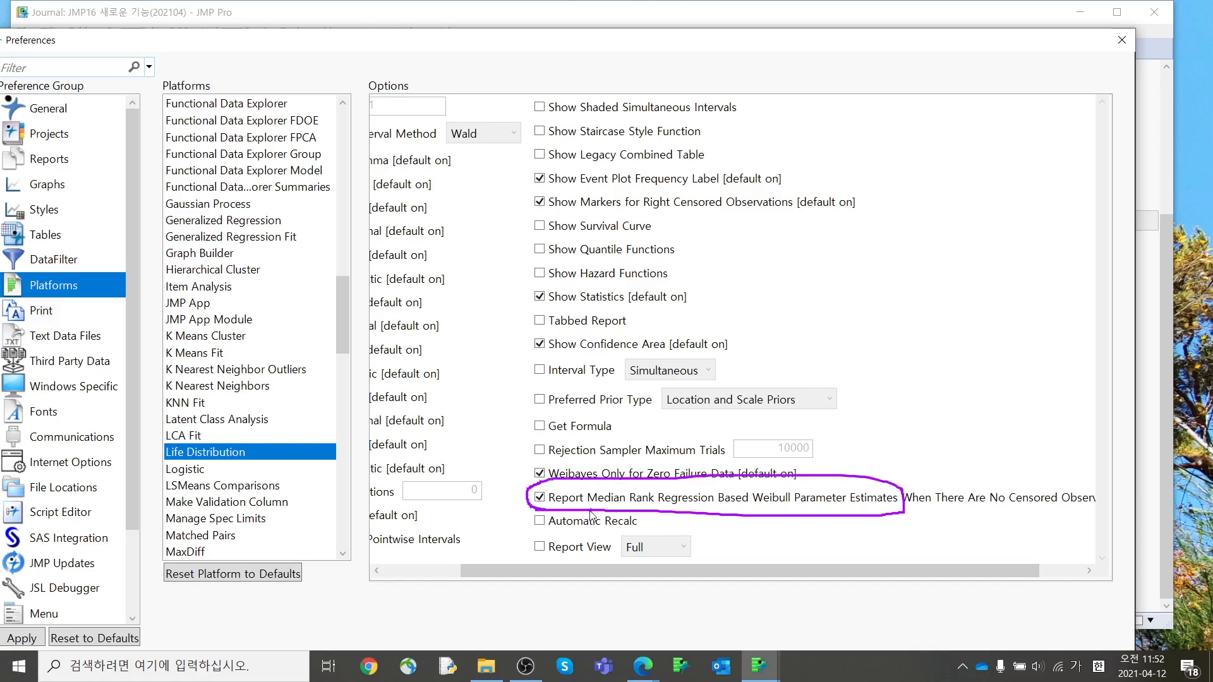
key(Escape)
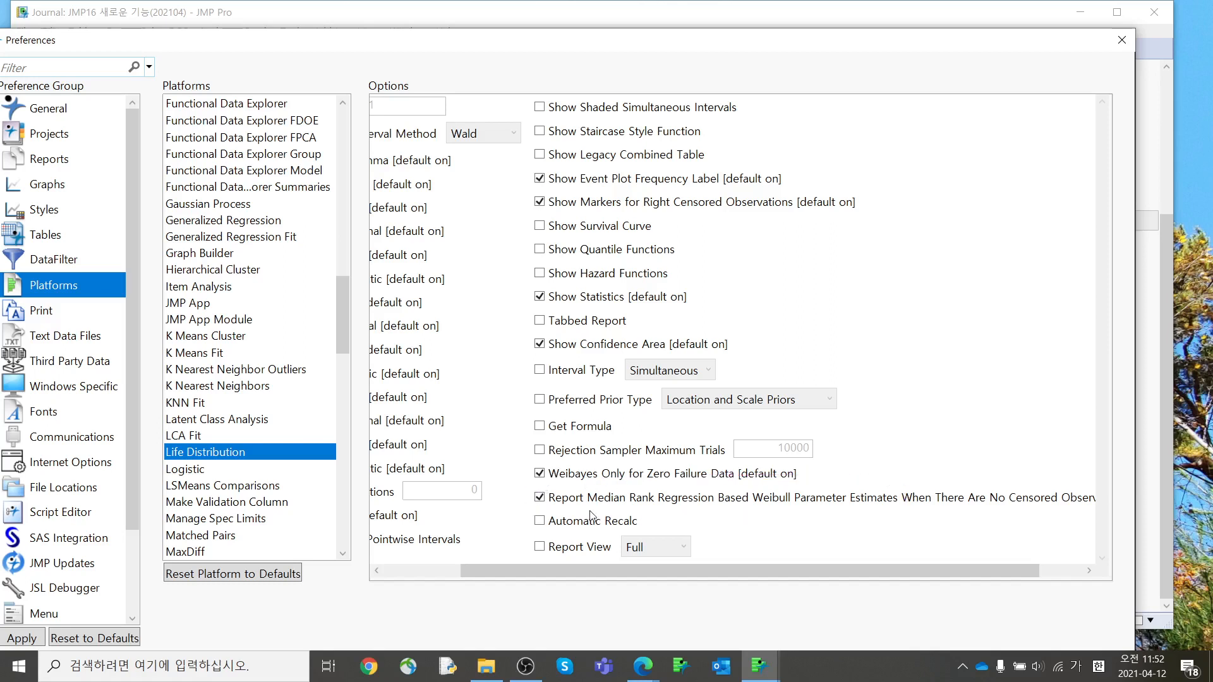
click(1122, 40)
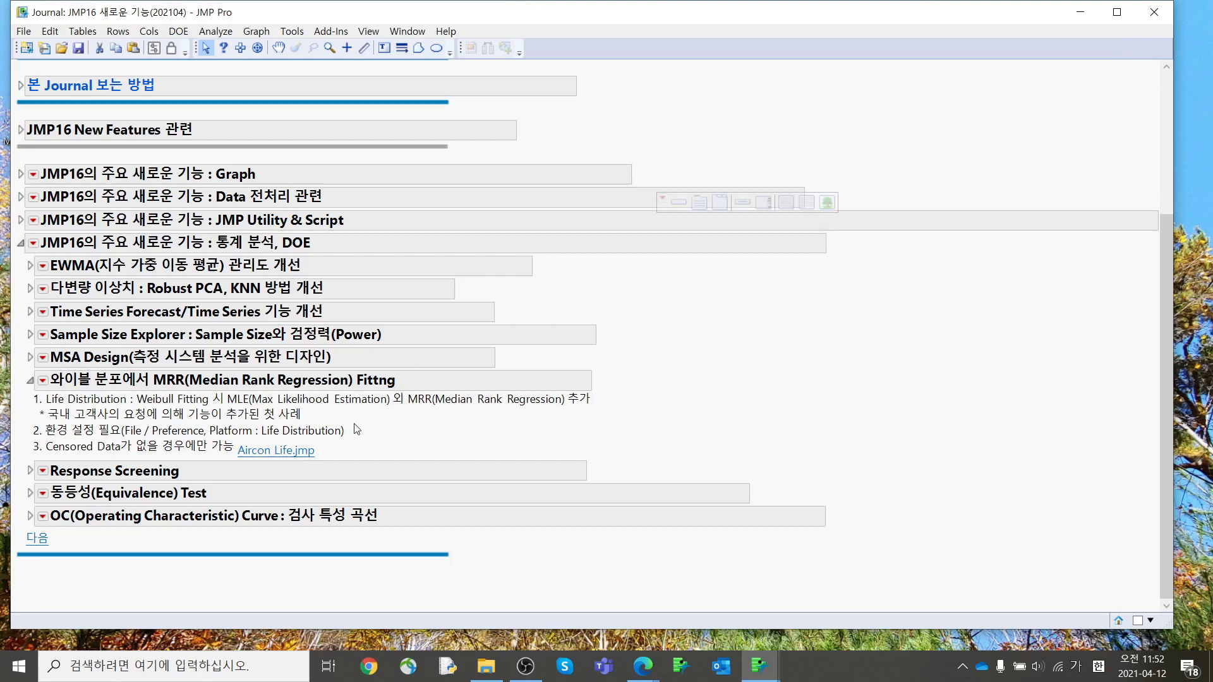
Open the Aircon Life.jmp data table from the journal and select its Aircon Life column
click(284, 452)
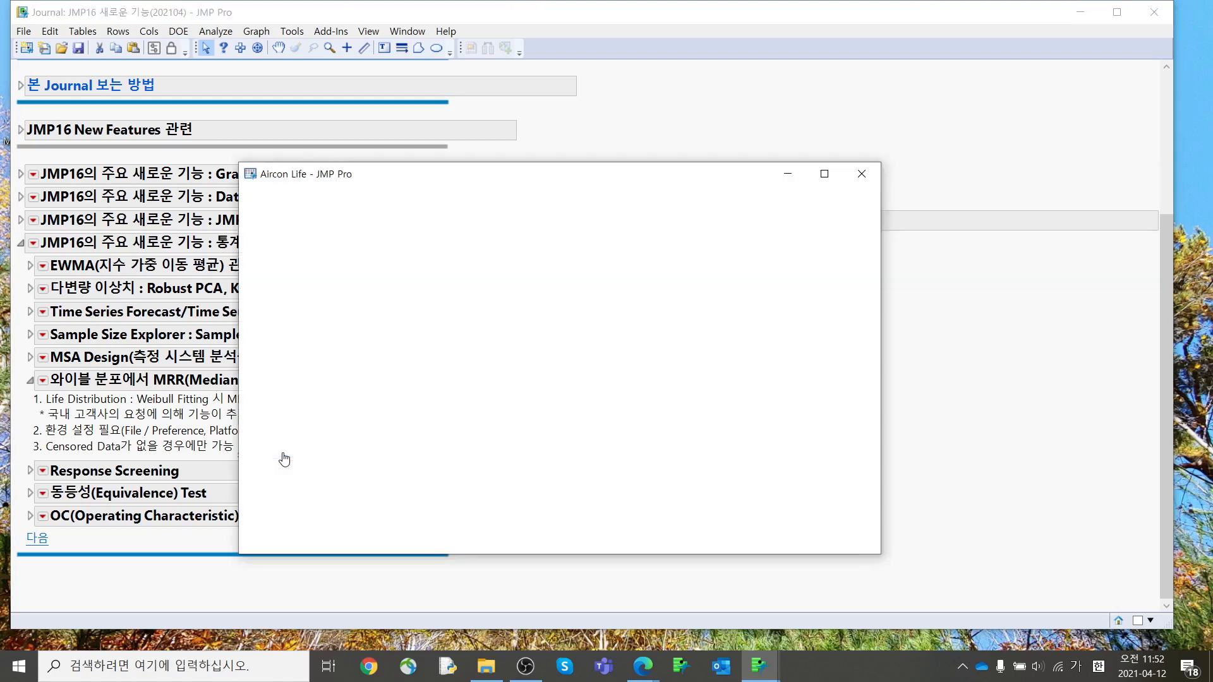
drag(508, 179, 520, 84)
click(521, 130)
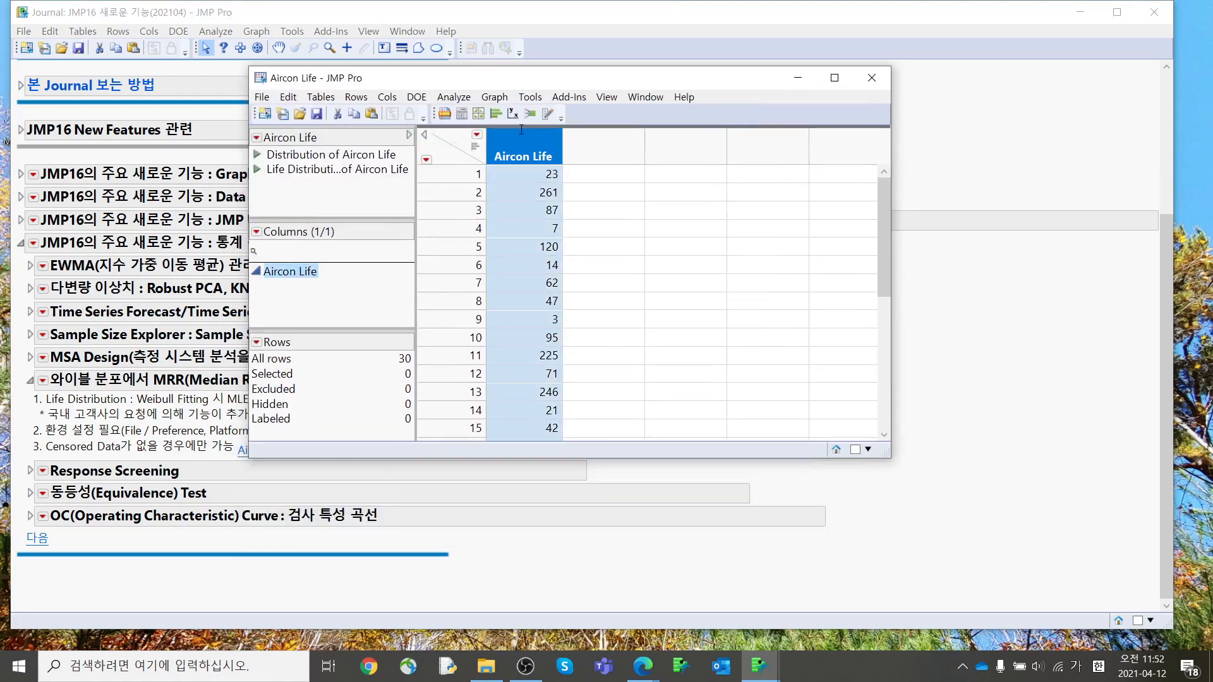
Run a Life Distribution analysis with Aircon Life as the Y, Time to Event column
click(458, 100)
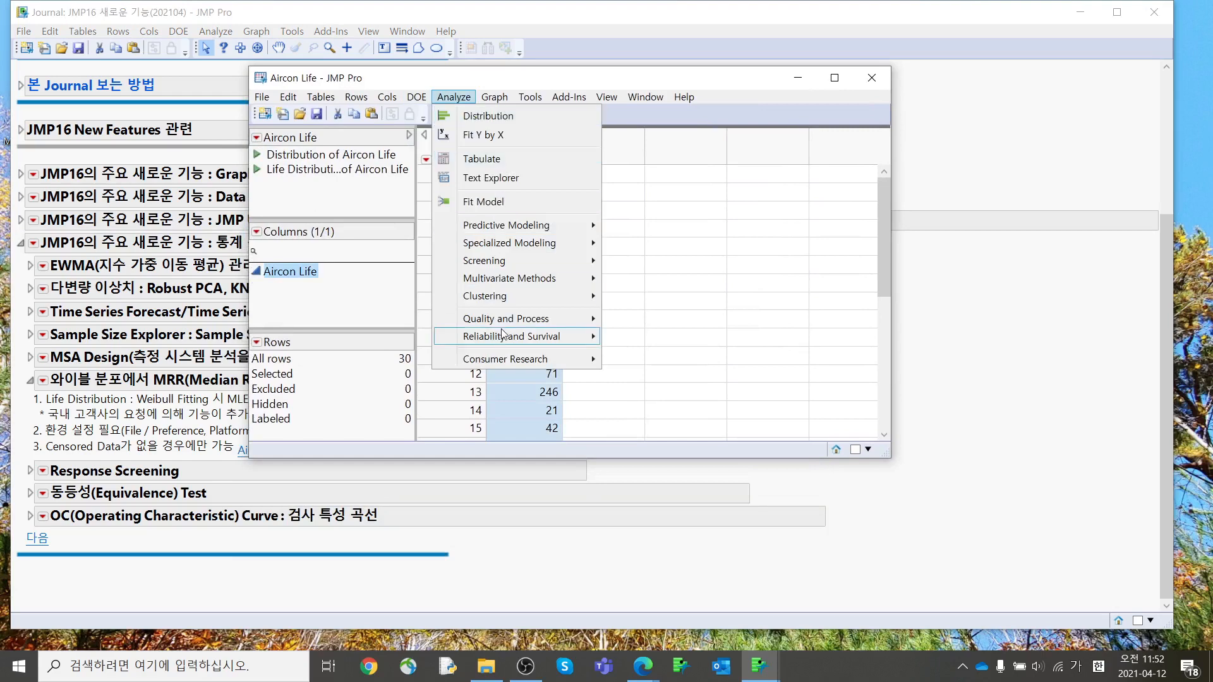
mouse_move(503, 336)
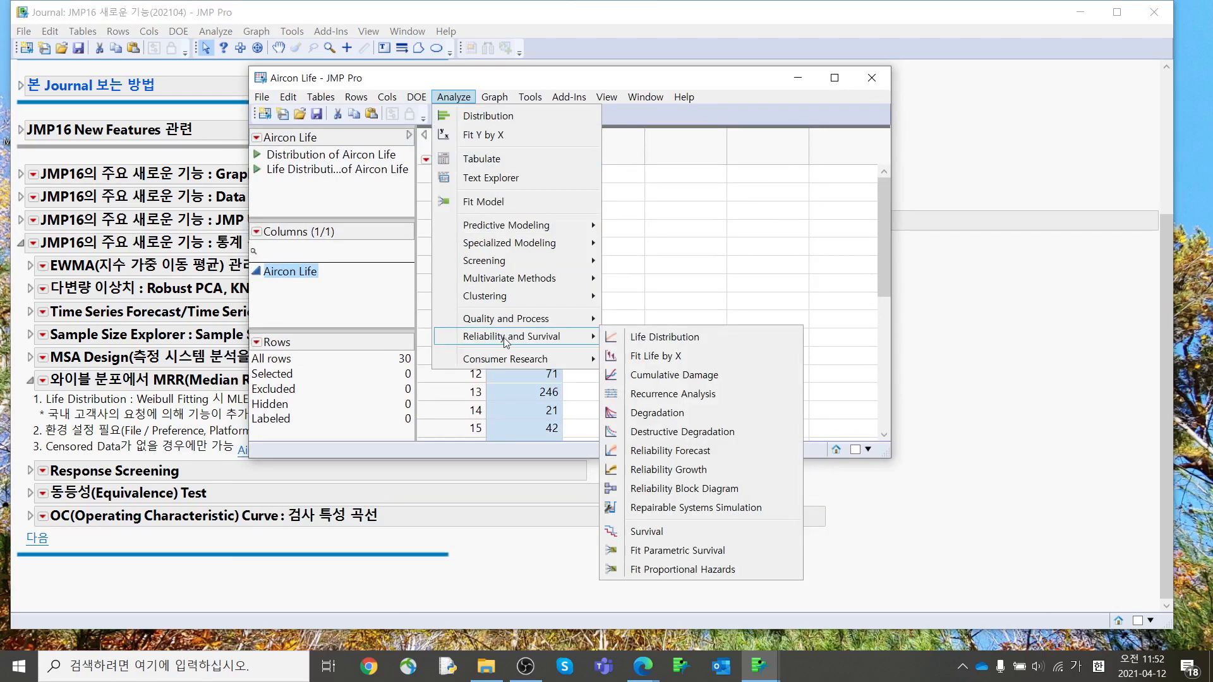
click(640, 339)
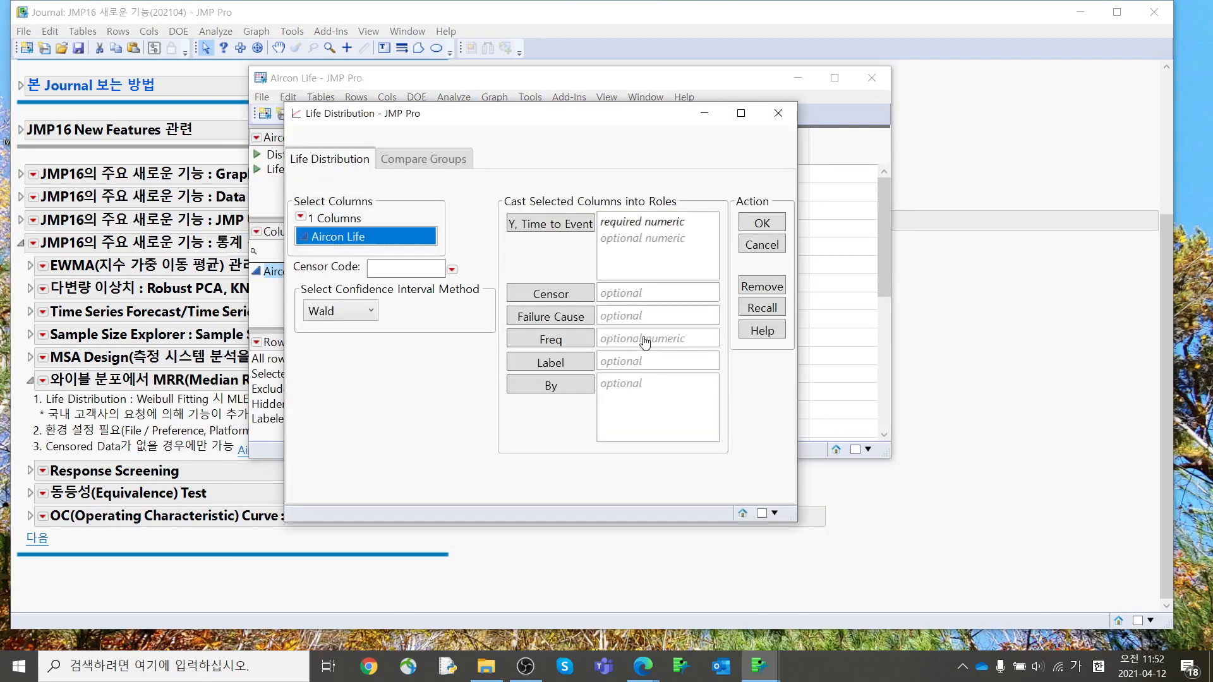
click(562, 227)
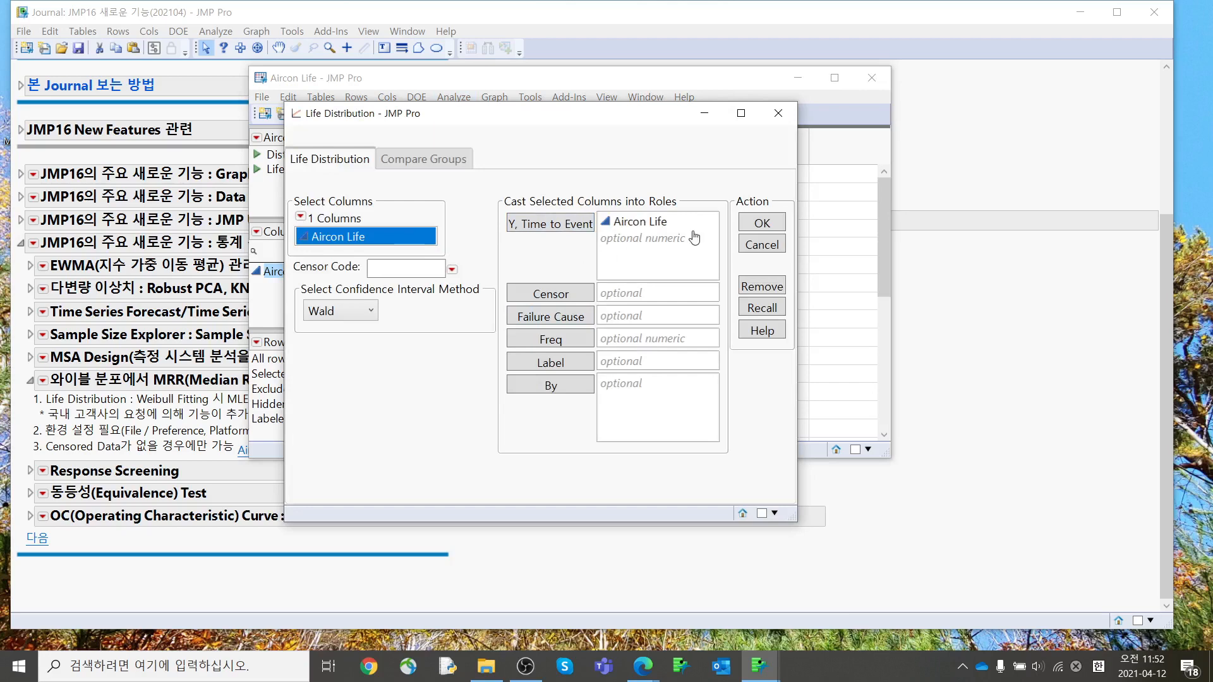
click(781, 226)
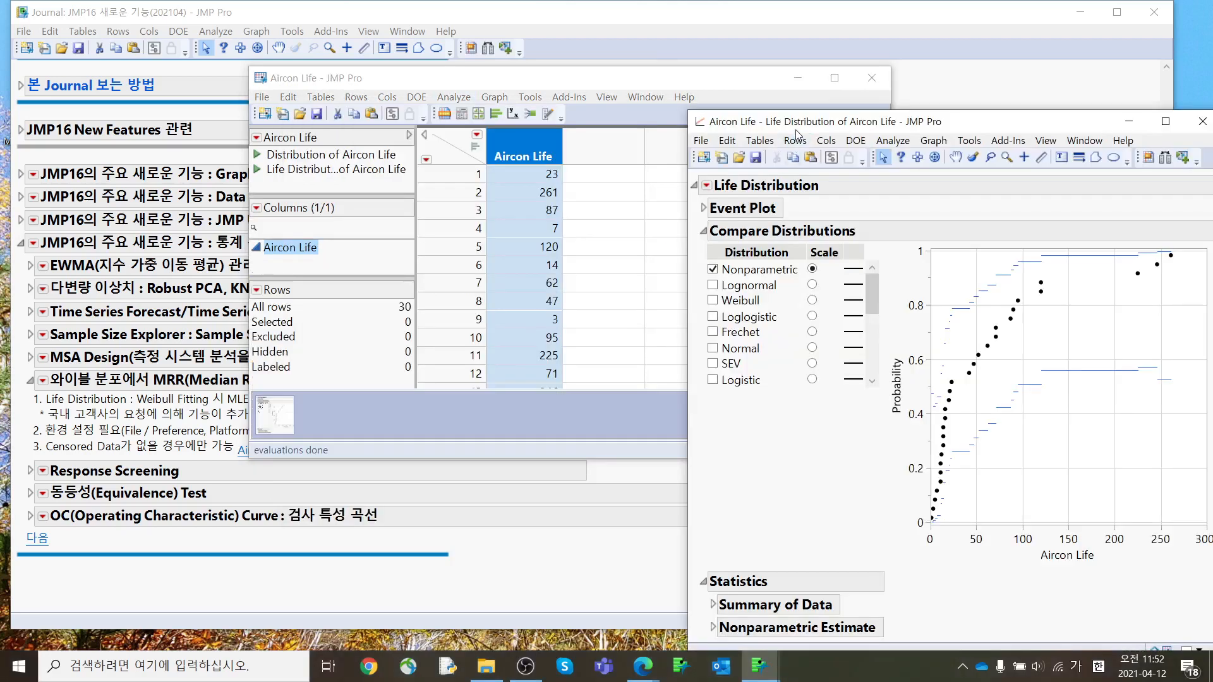
Move the Life Distribution report so it is fully in view and fit the Weibull distribution under Compare Distributions
drag(798, 133, 502, 52)
drag(400, 232, 539, 231)
click(416, 222)
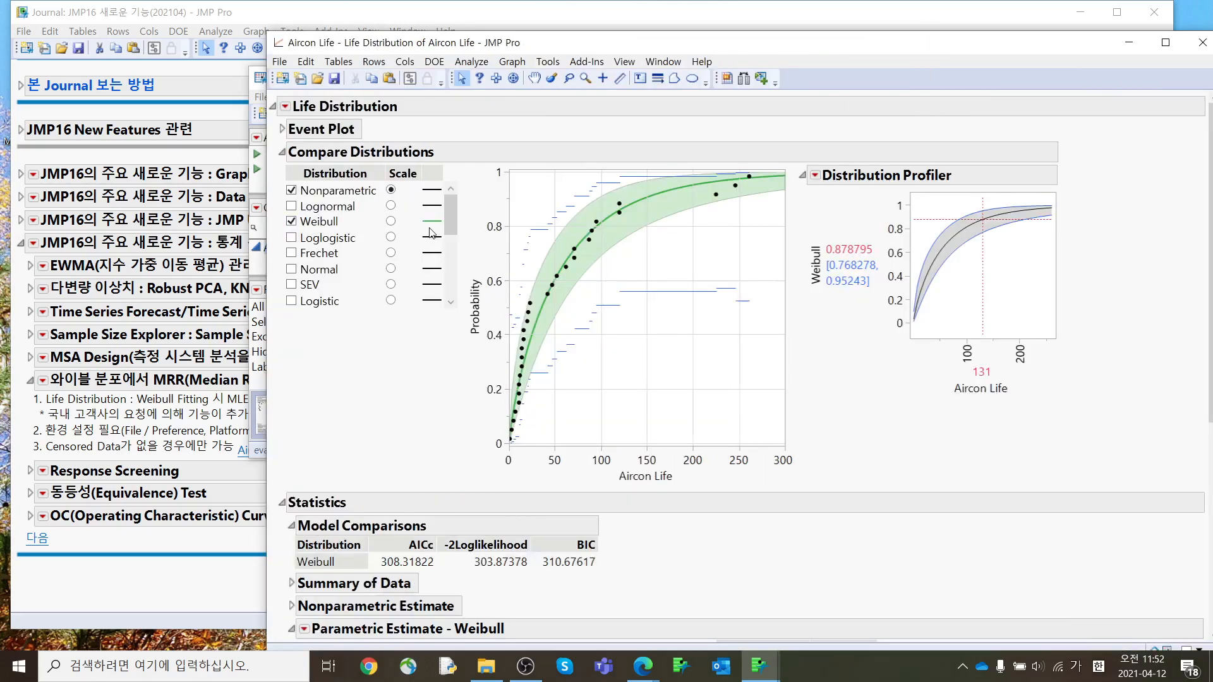
Examine the MLE and MRR estimate columns in the Parametric Estimate - Weibull table
scroll(525, 390, down, 3)
scroll(528, 389, down, 3)
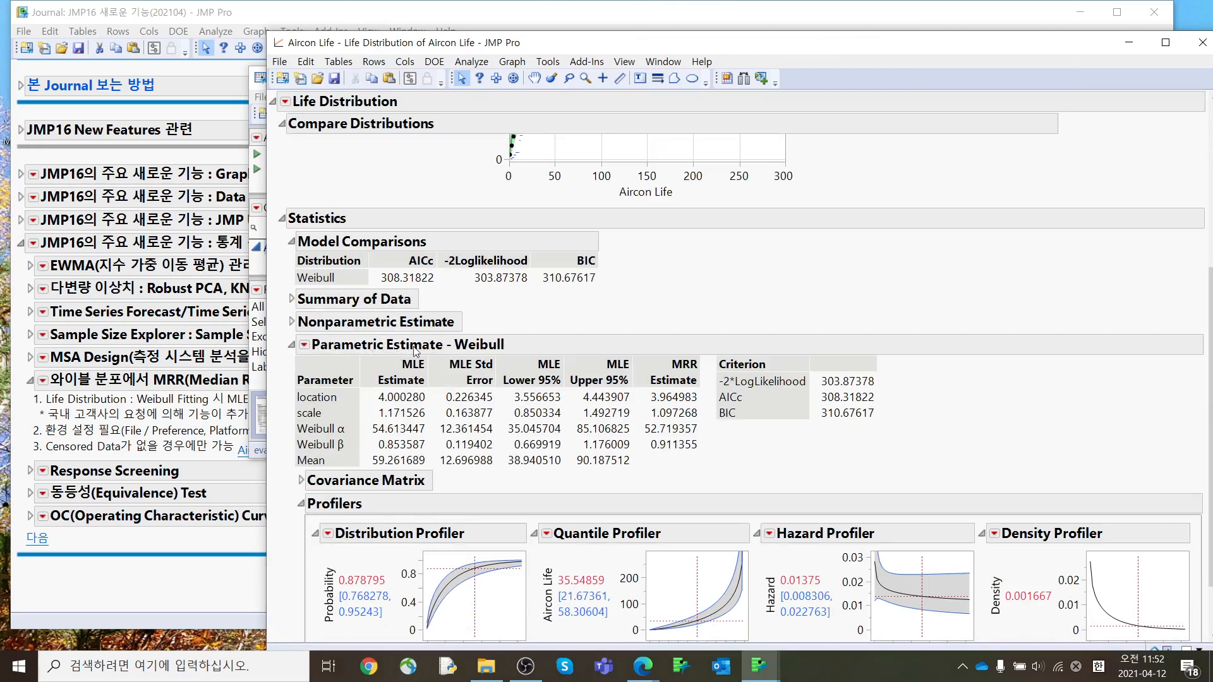
drag(510, 321, 524, 351)
mouse_move(643, 479)
mouse_down()
mouse_move(309, 437)
mouse_move(466, 304)
mouse_move(637, 410)
mouse_move(625, 471)
mouse_up()
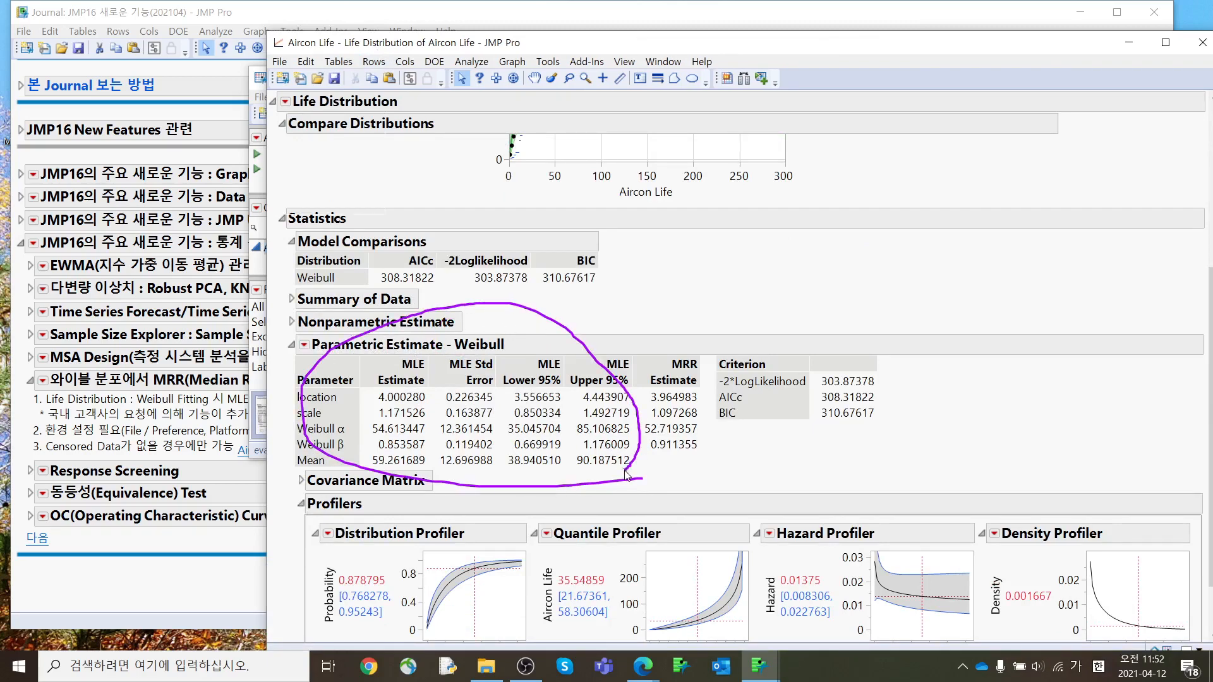
key(Escape)
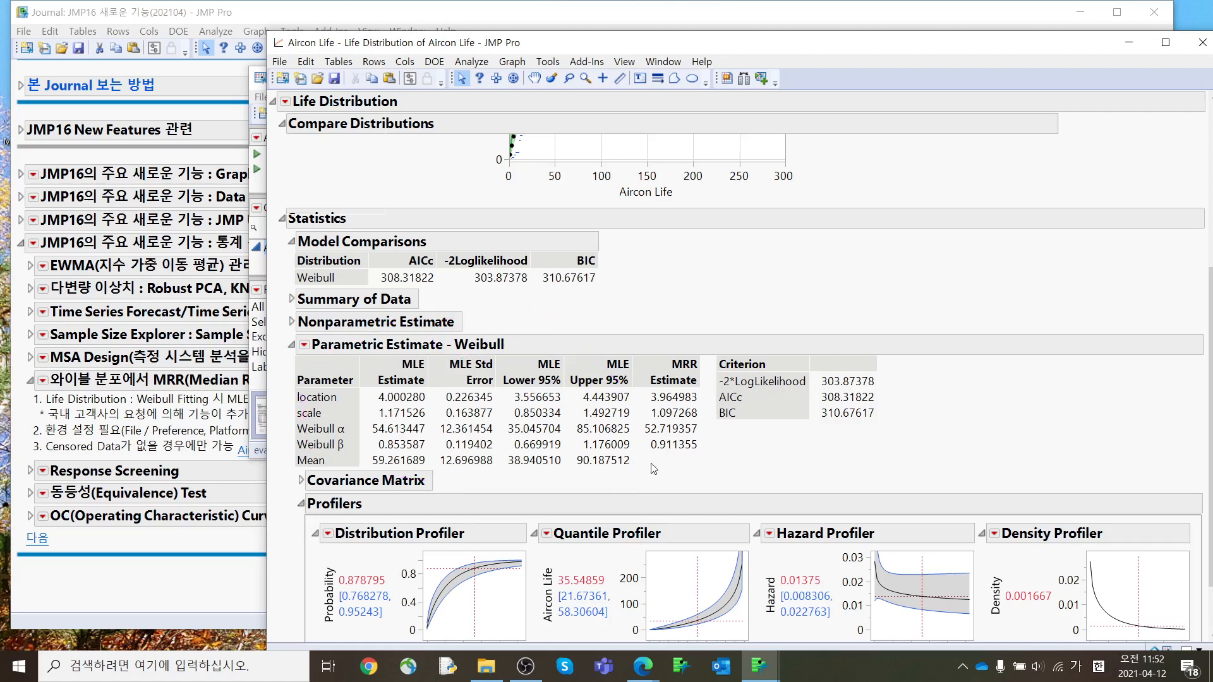
mouse_move(724, 464)
mouse_down()
mouse_move(594, 344)
mouse_move(710, 391)
mouse_move(700, 458)
mouse_up()
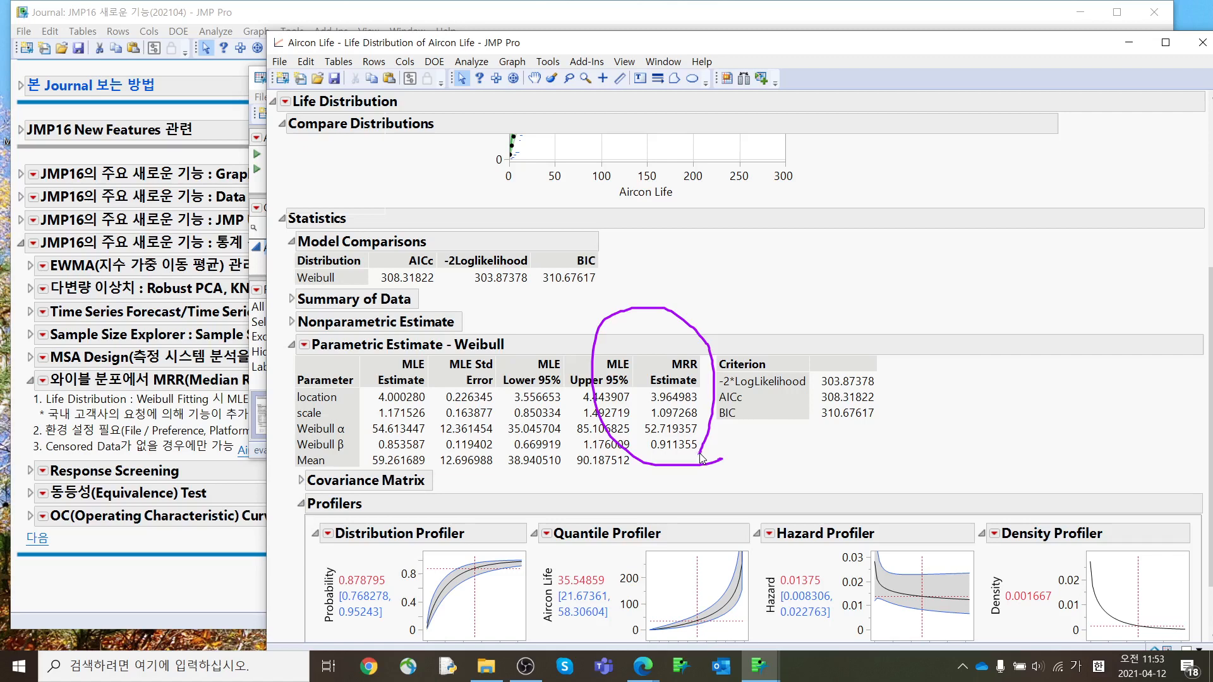
Close the Life Distribution report and the Aircon Life data table to return to the journal
key(Escape)
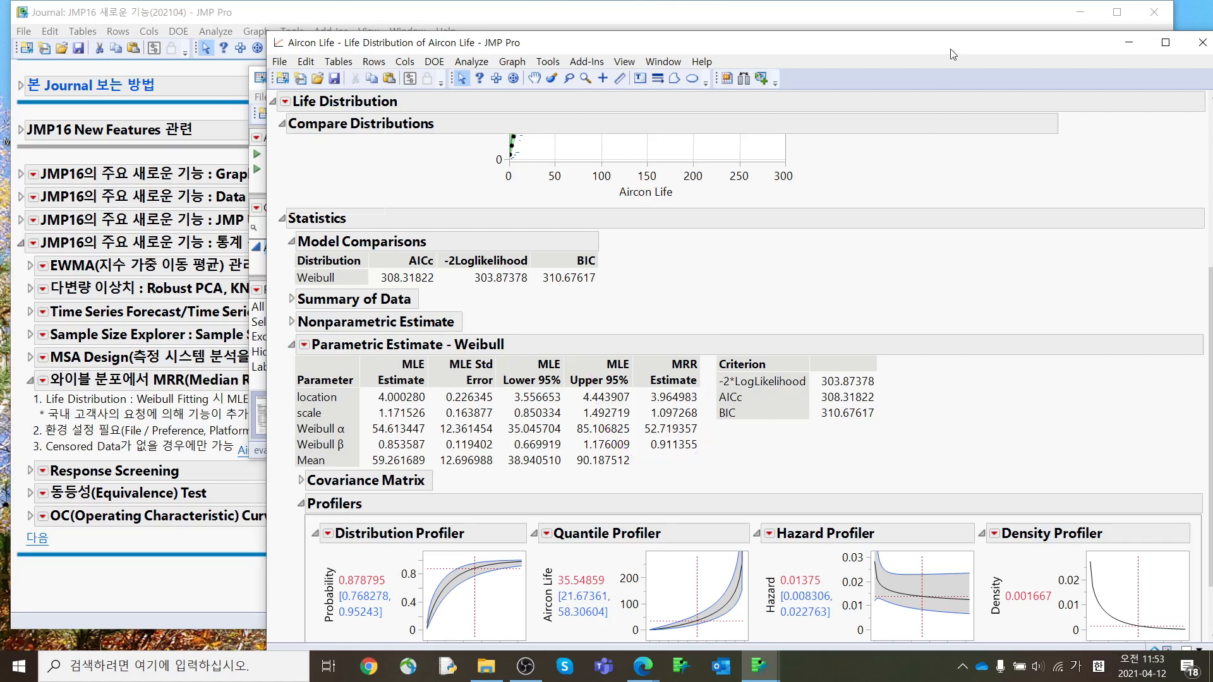
drag(950, 48, 683, 76)
click(918, 77)
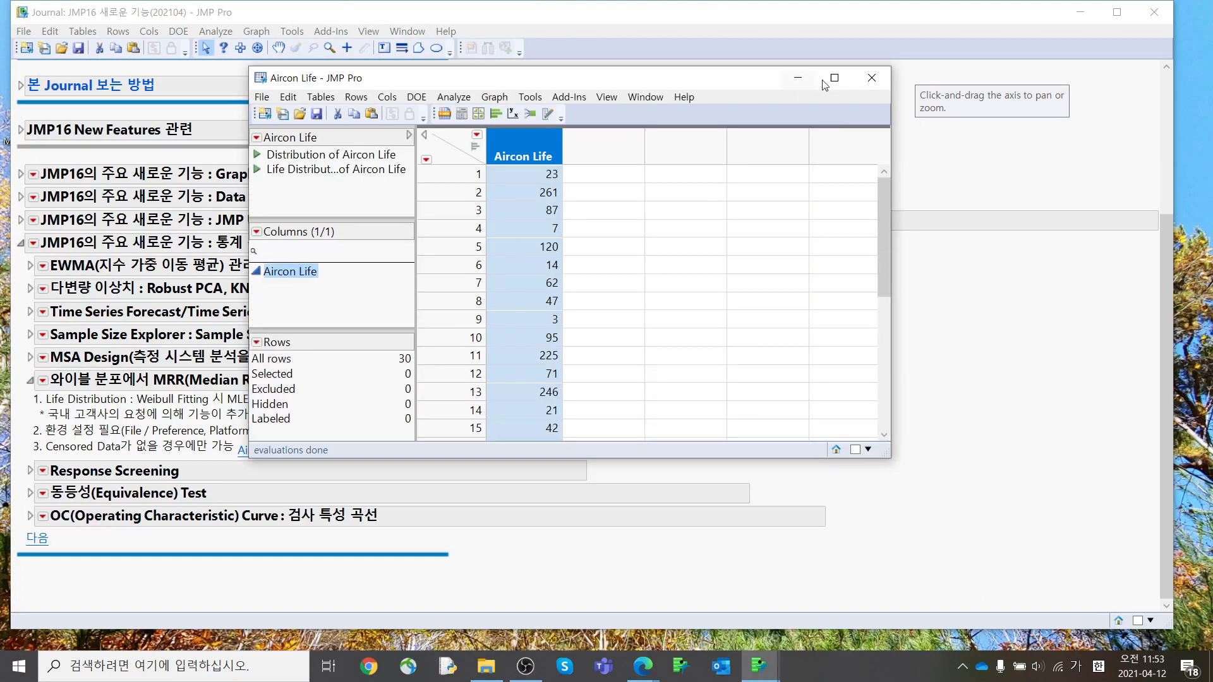
click(872, 77)
click(617, 356)
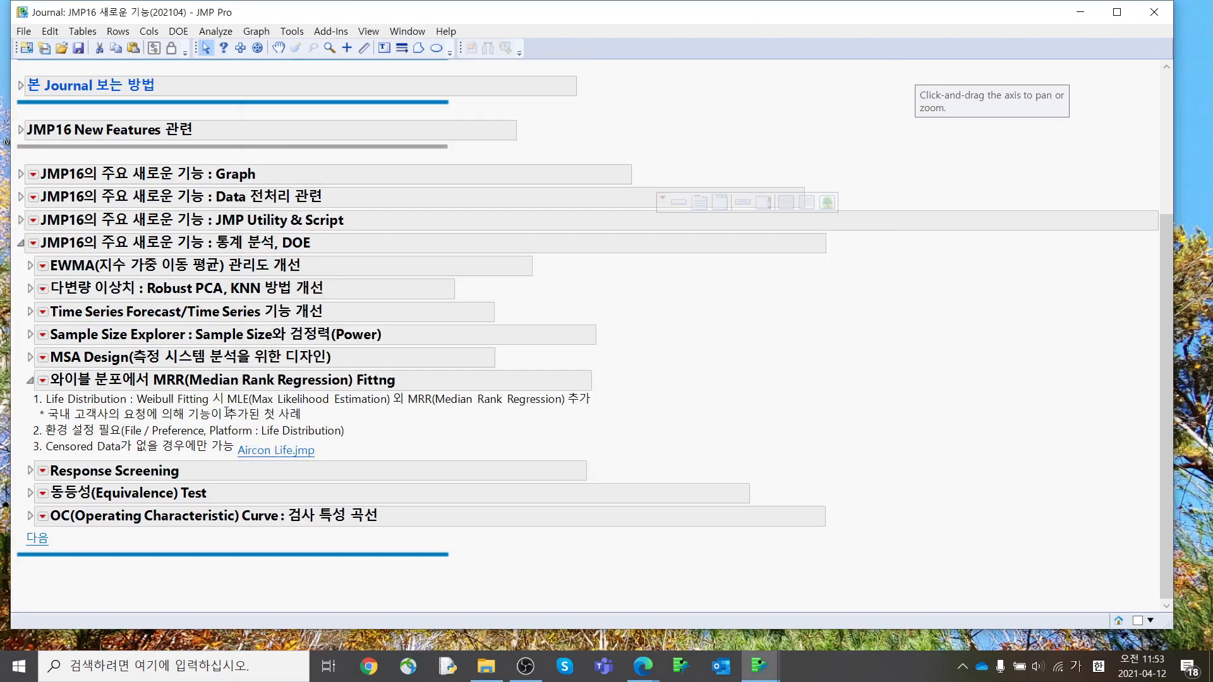
Collapse the Weibull MRR section of the journal, expand Response Screening and review its False Discovery Rate notes
click(30, 381)
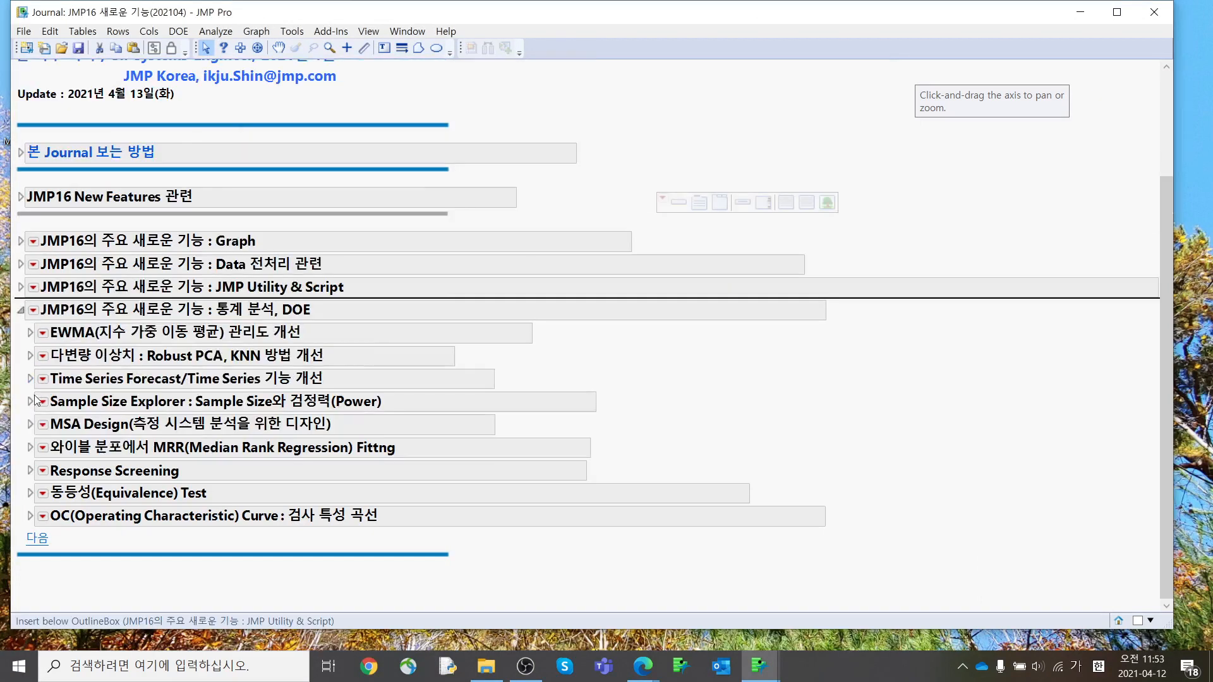
click(29, 471)
scroll(190, 417, down, 3)
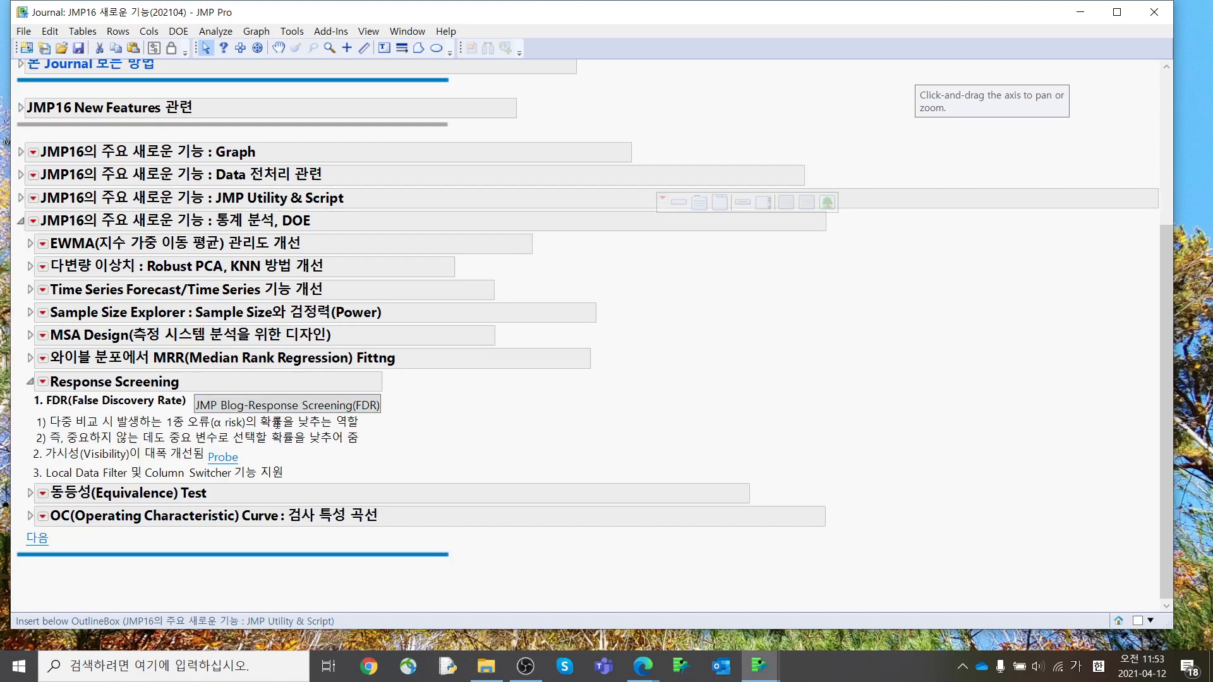
drag(404, 432, 158, 438)
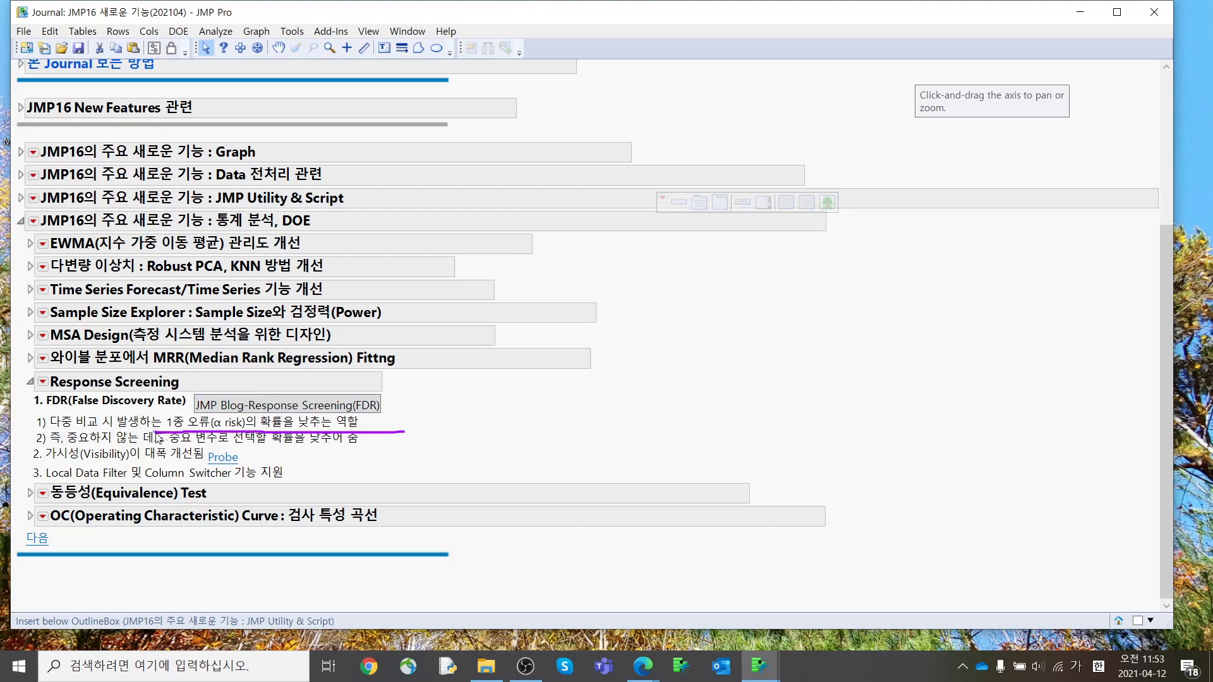
key(Escape)
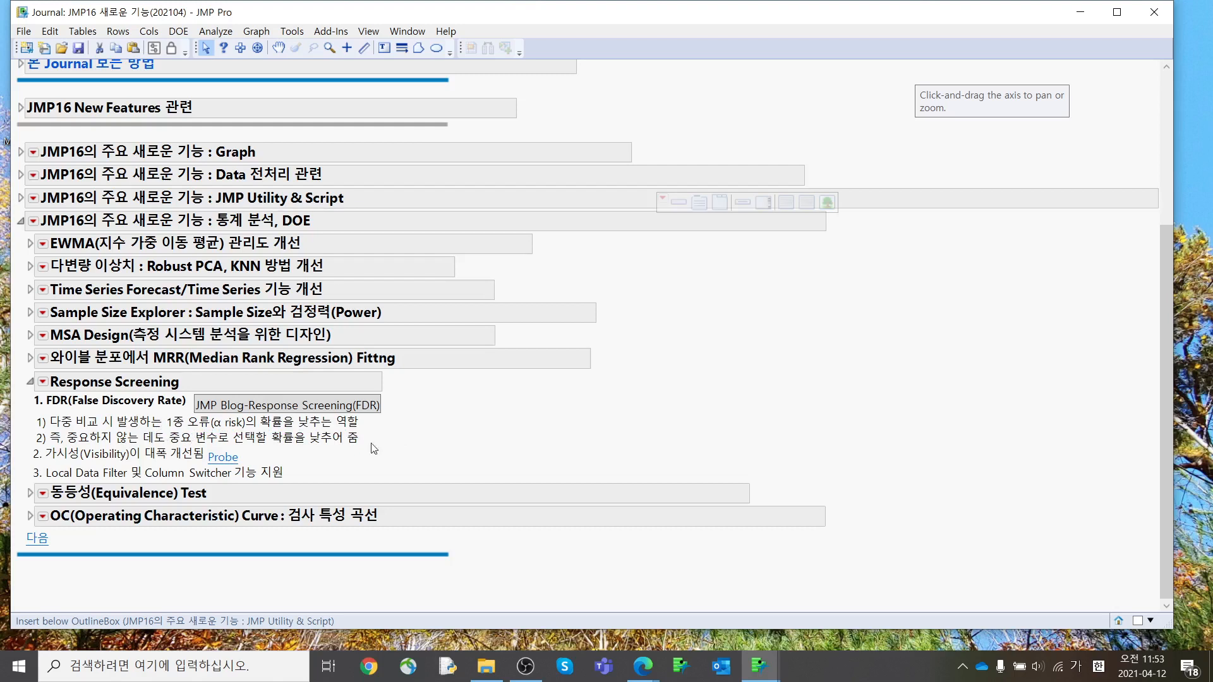
mouse_move(395, 446)
mouse_down()
mouse_move(50, 456)
mouse_move(36, 433)
mouse_move(391, 432)
mouse_move(401, 445)
mouse_up()
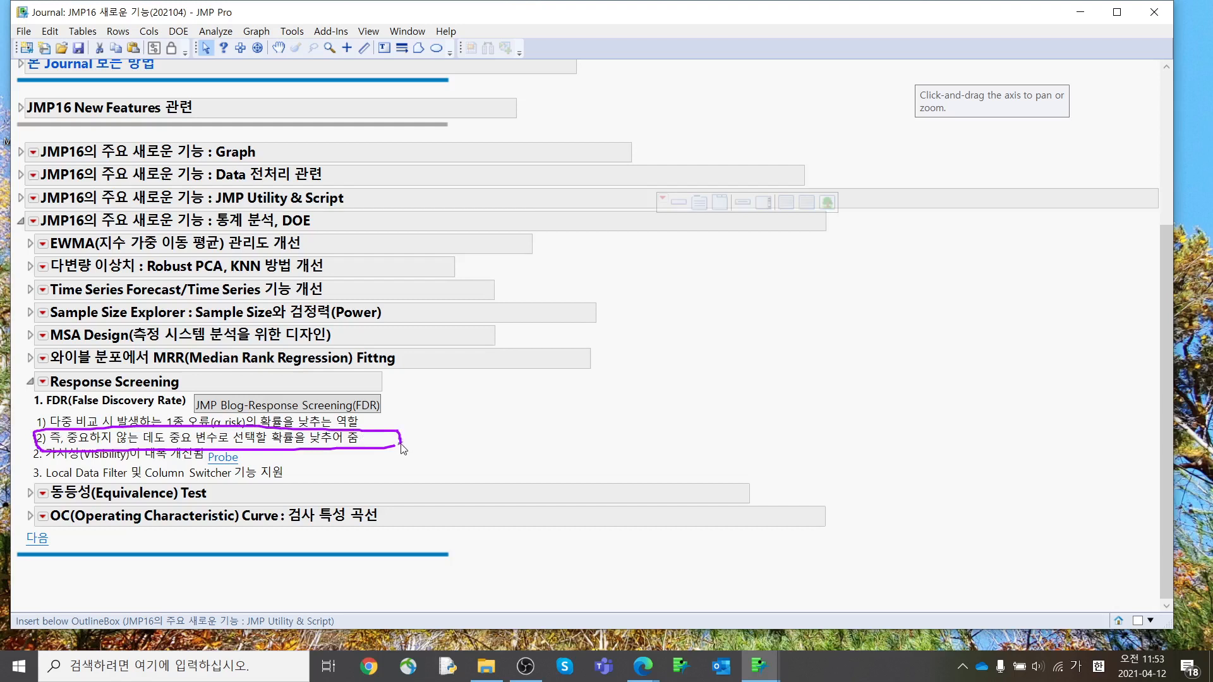
key(Escape)
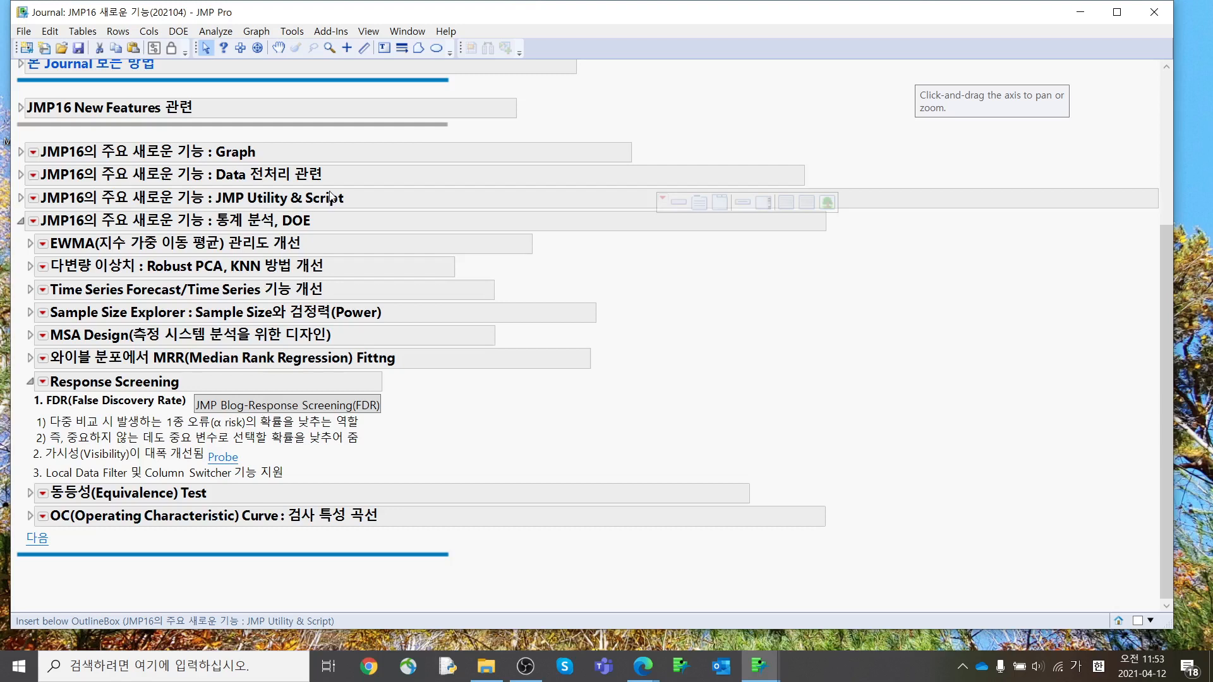
Locate the Response Screening platform among the screening analyses without launching it
click(215, 31)
mouse_move(302, 196)
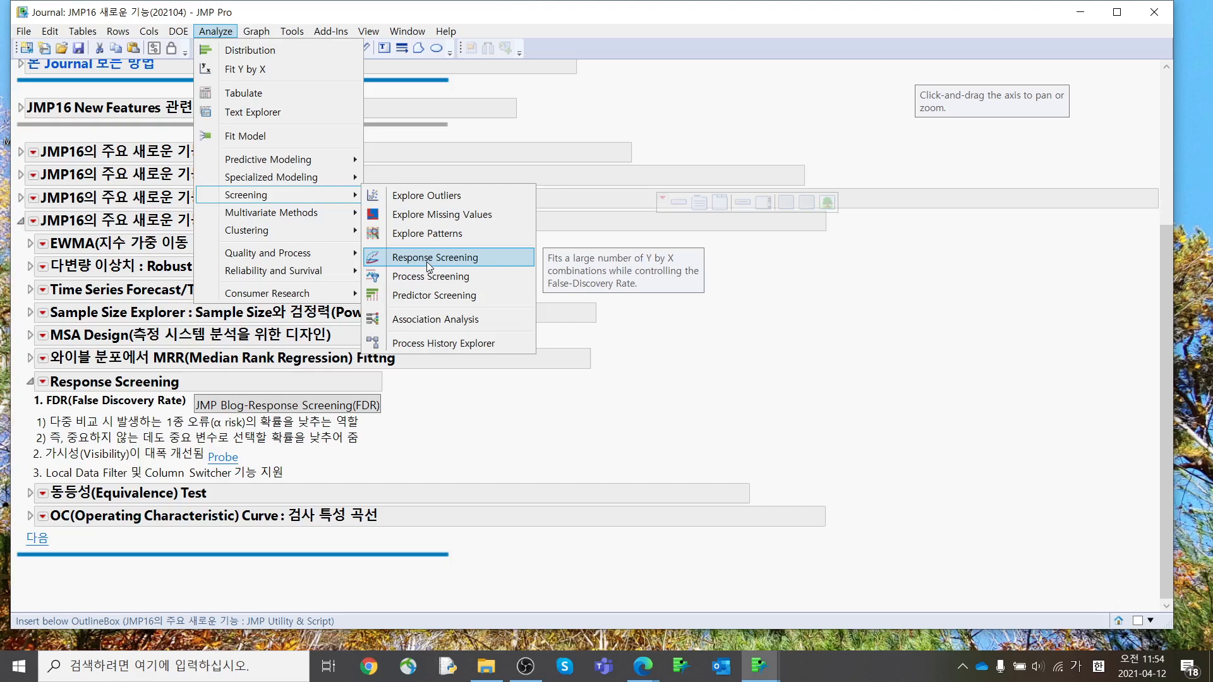
click(478, 462)
Open the Probe data table from the journal and select its whole Responses column group
click(222, 457)
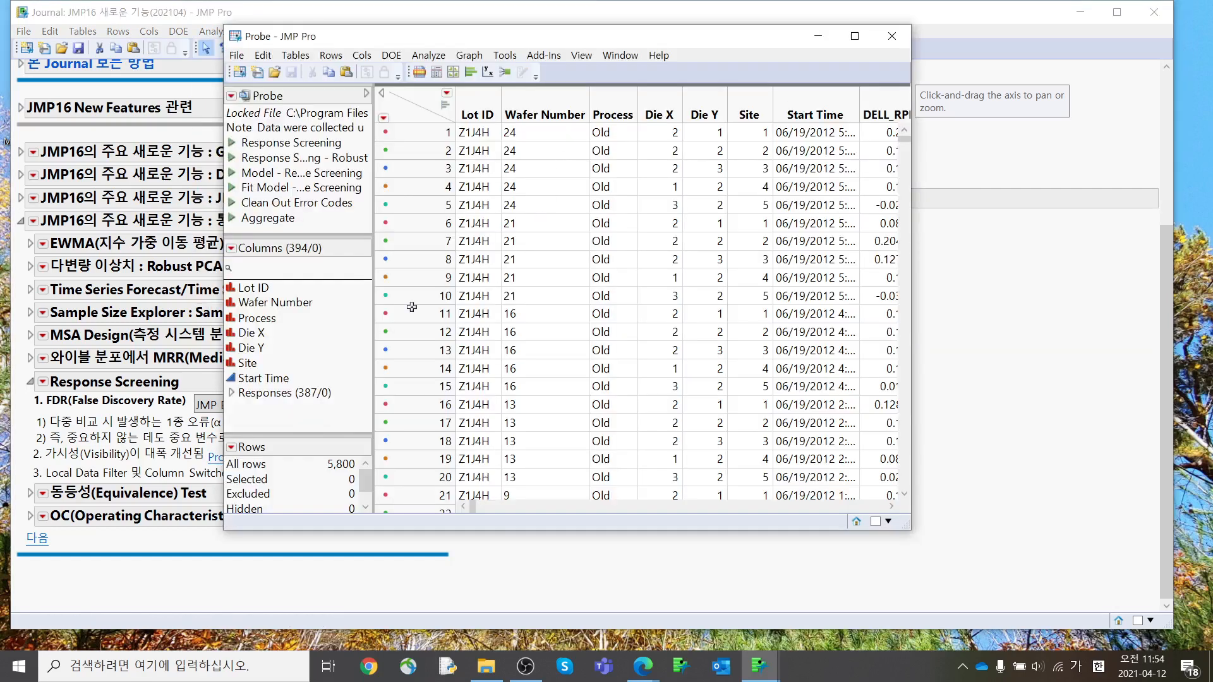
click(232, 393)
click(297, 394)
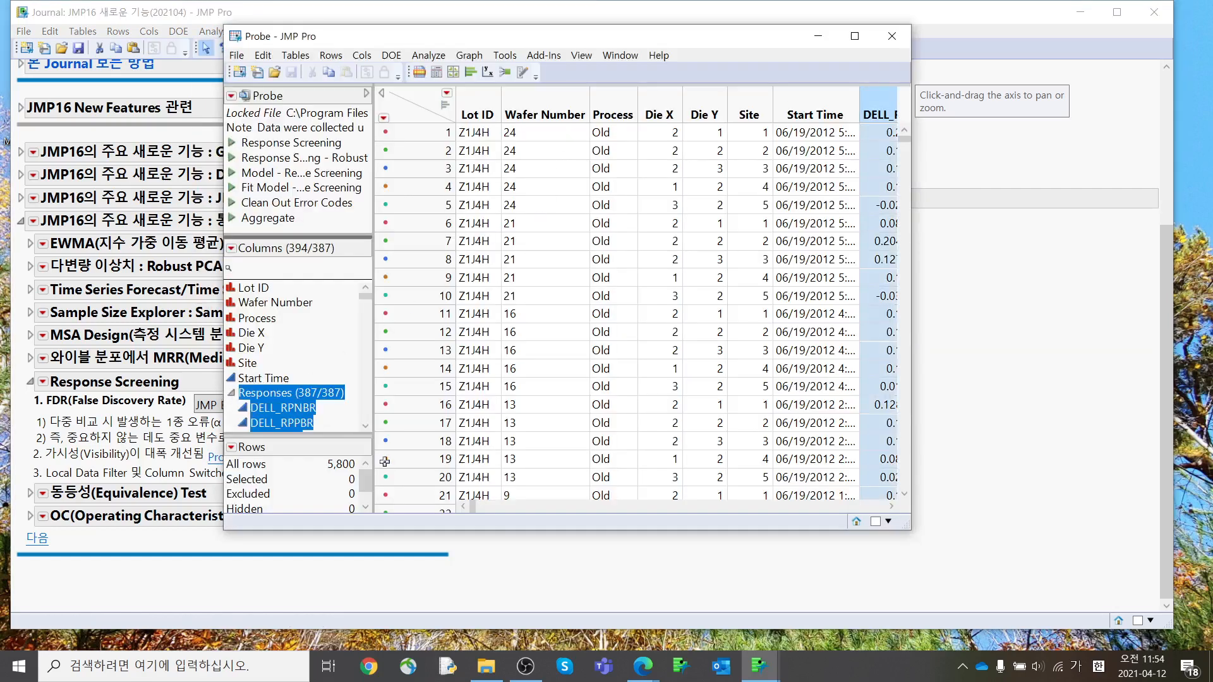
Show the header graphs in the Probe table and select the rows whose Process is Old
click(445, 105)
click(599, 142)
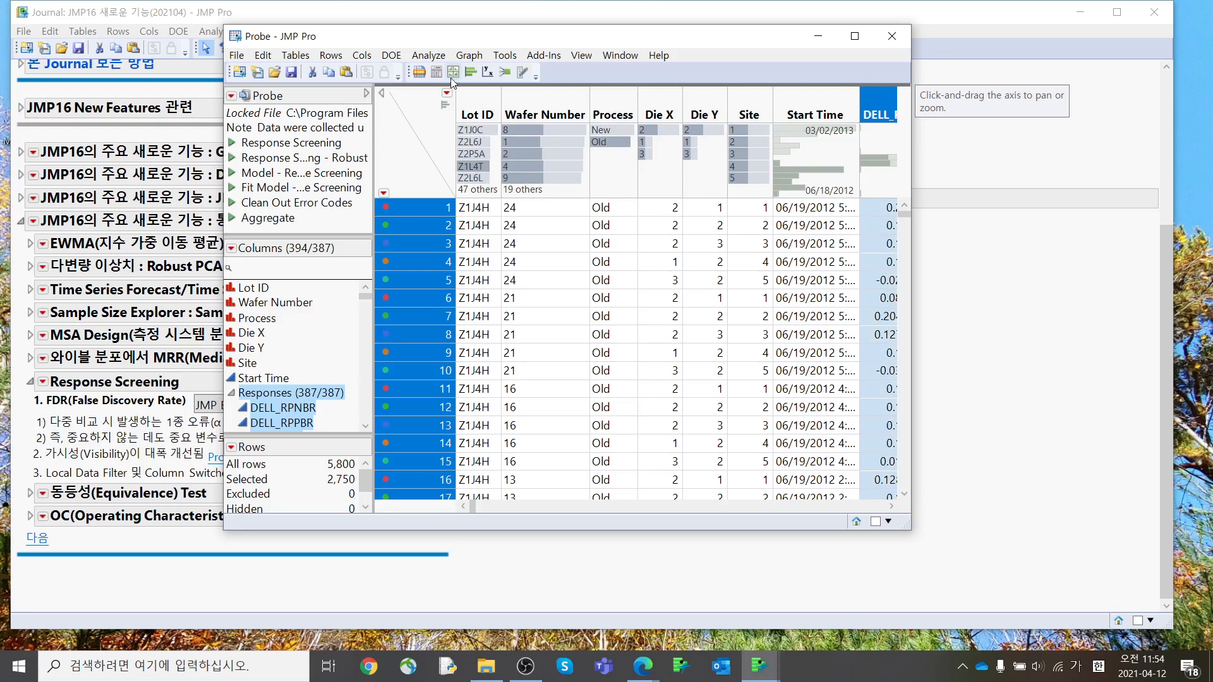
Run a Response Screening analysis with the Responses columns as Y, Response and Process as X
click(415, 59)
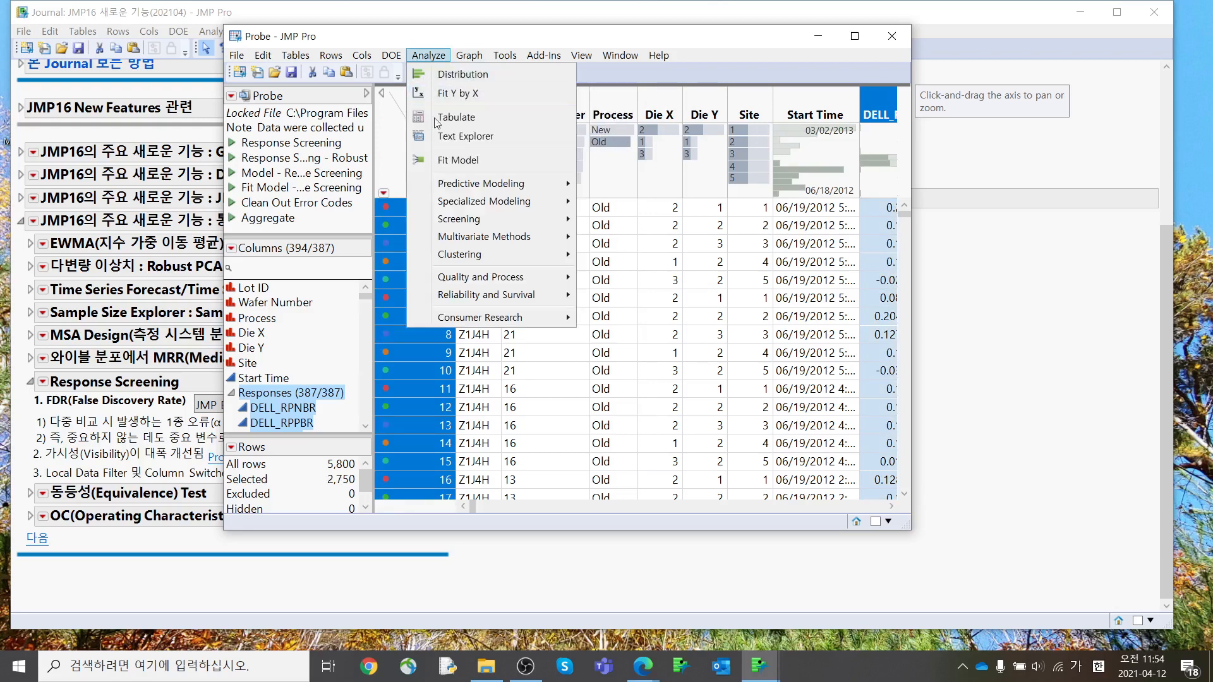
mouse_move(560, 224)
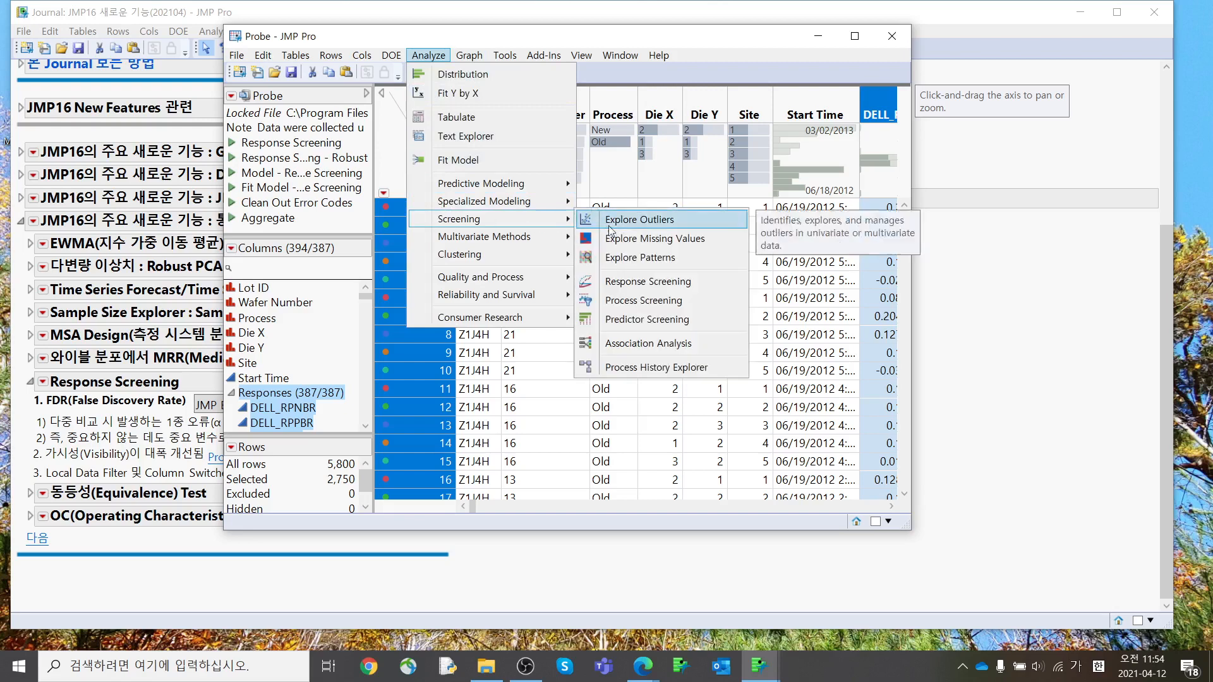
click(620, 281)
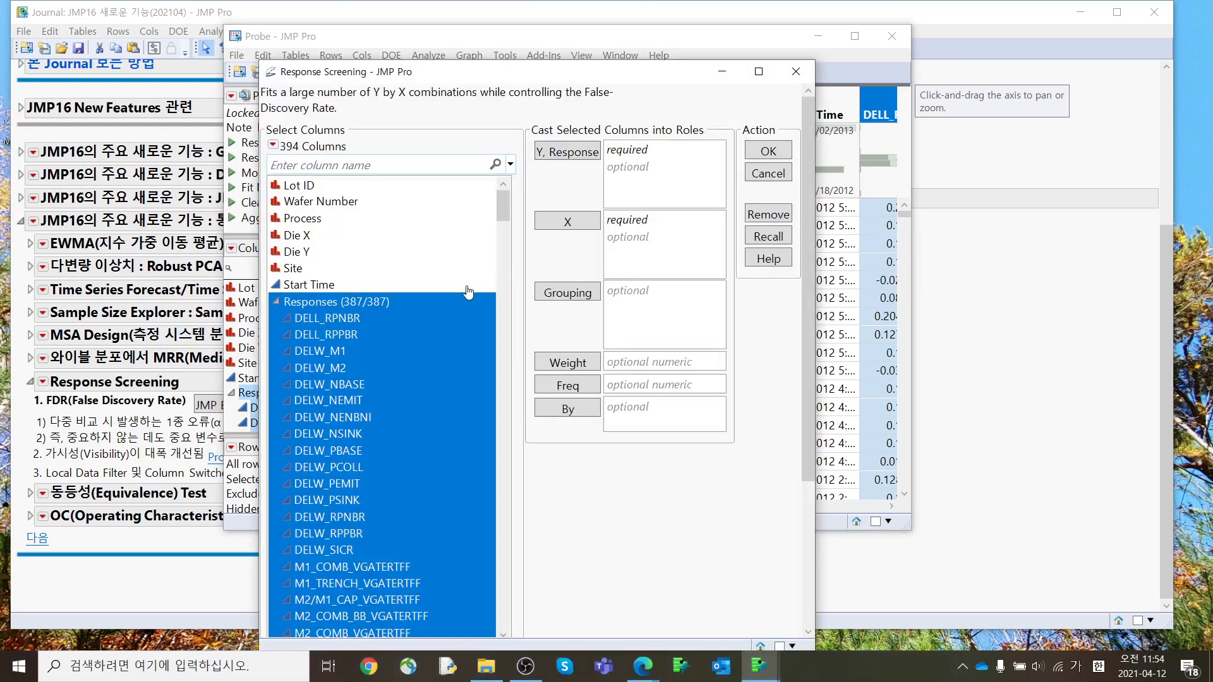
click(555, 155)
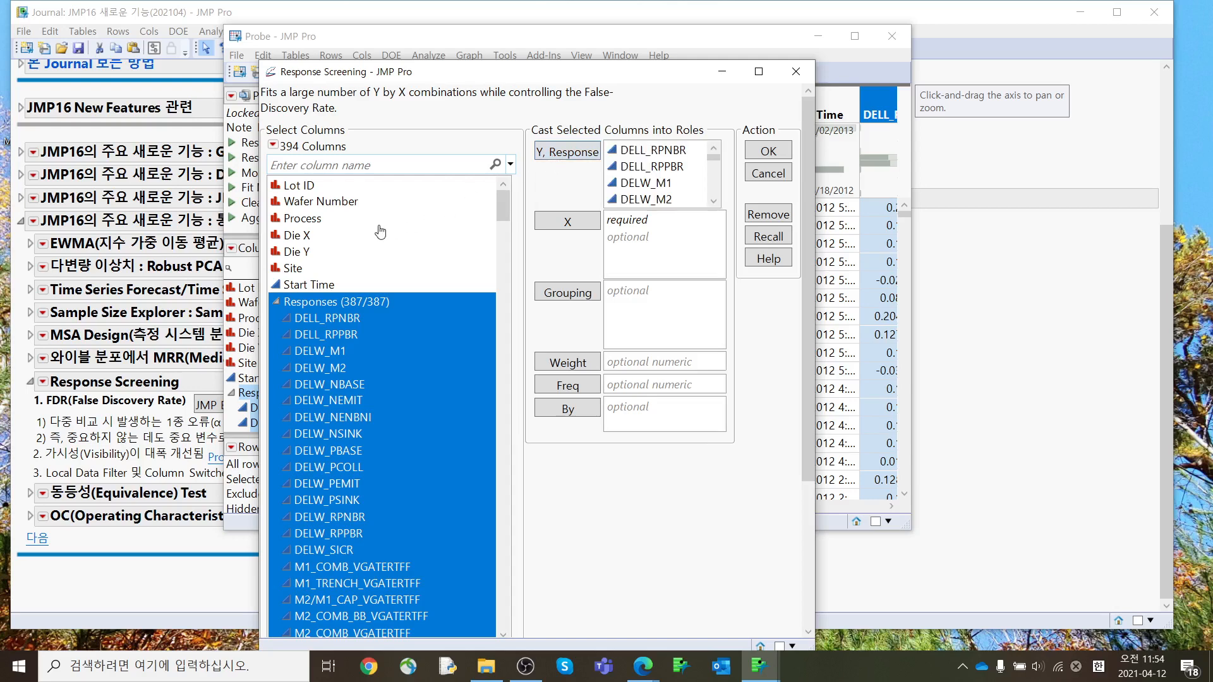
click(412, 220)
click(541, 227)
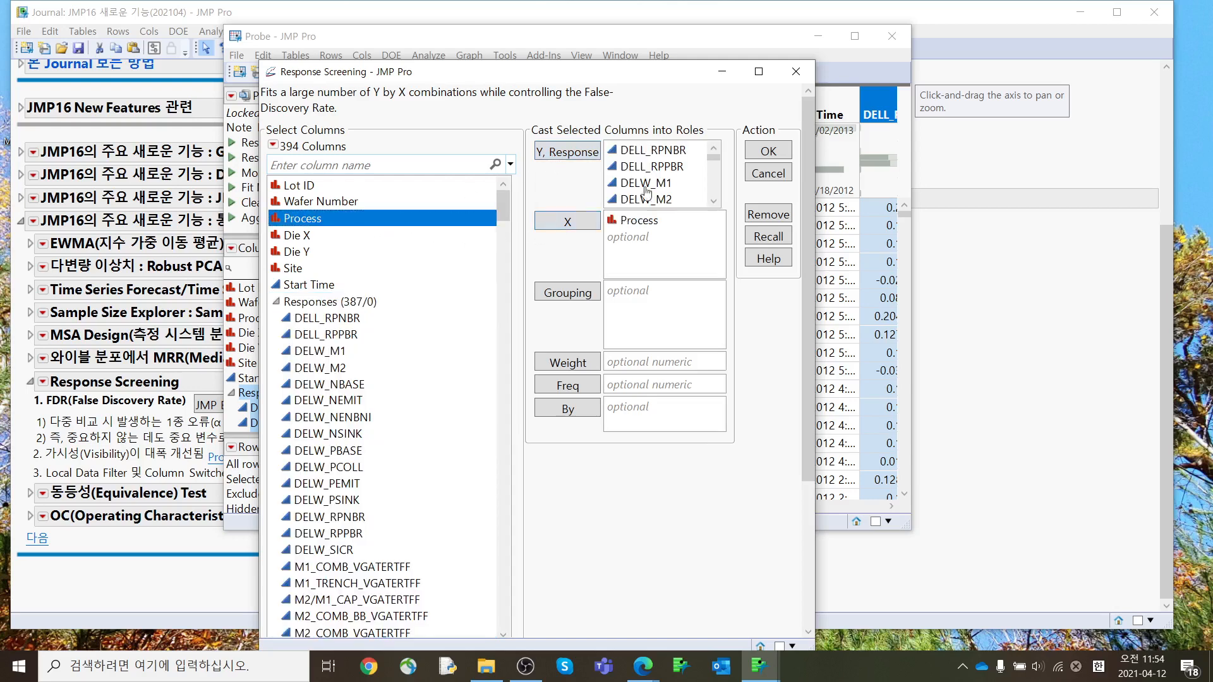
click(752, 149)
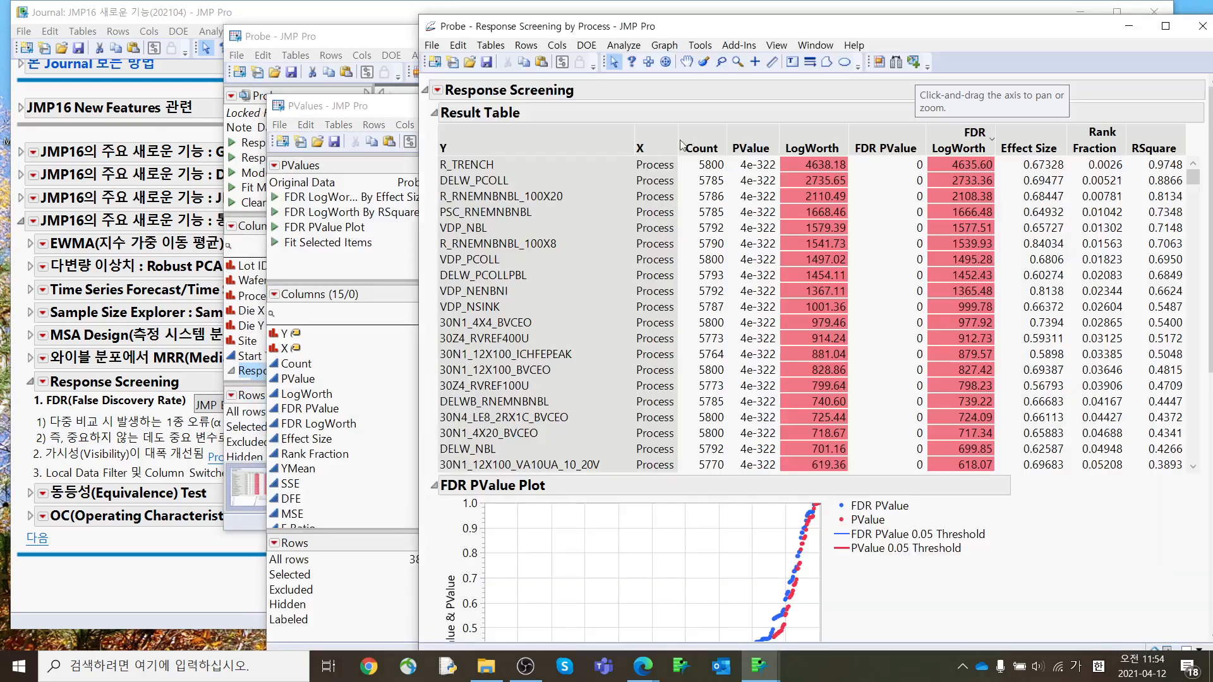
Move the Response Screening report fully into view and examine the FDR and LogWorth values in the Result Table
drag(624, 32, 513, 27)
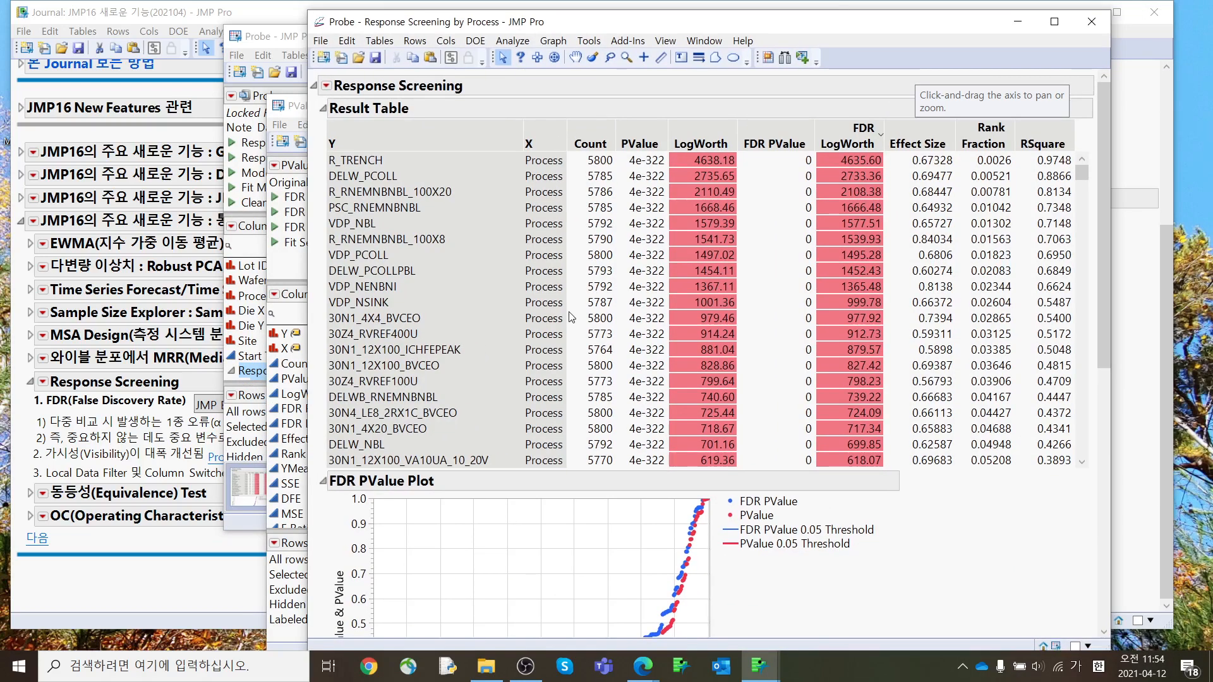
scroll(612, 346, down, 6)
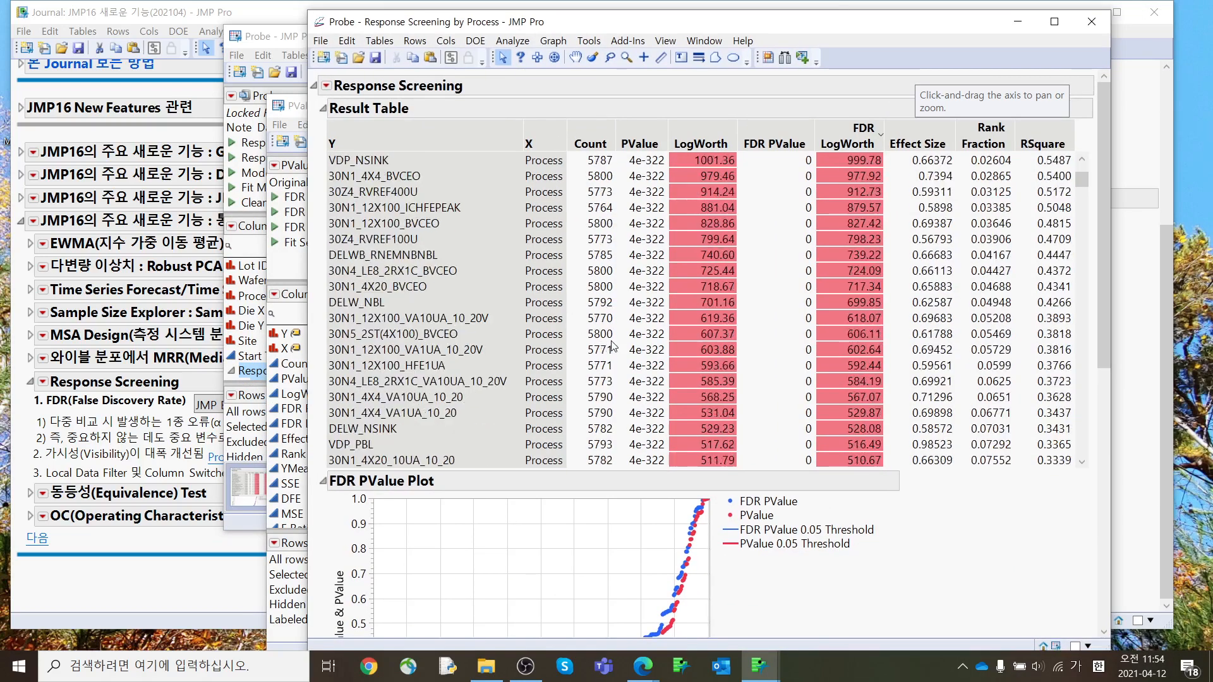
scroll(612, 346, up, 6)
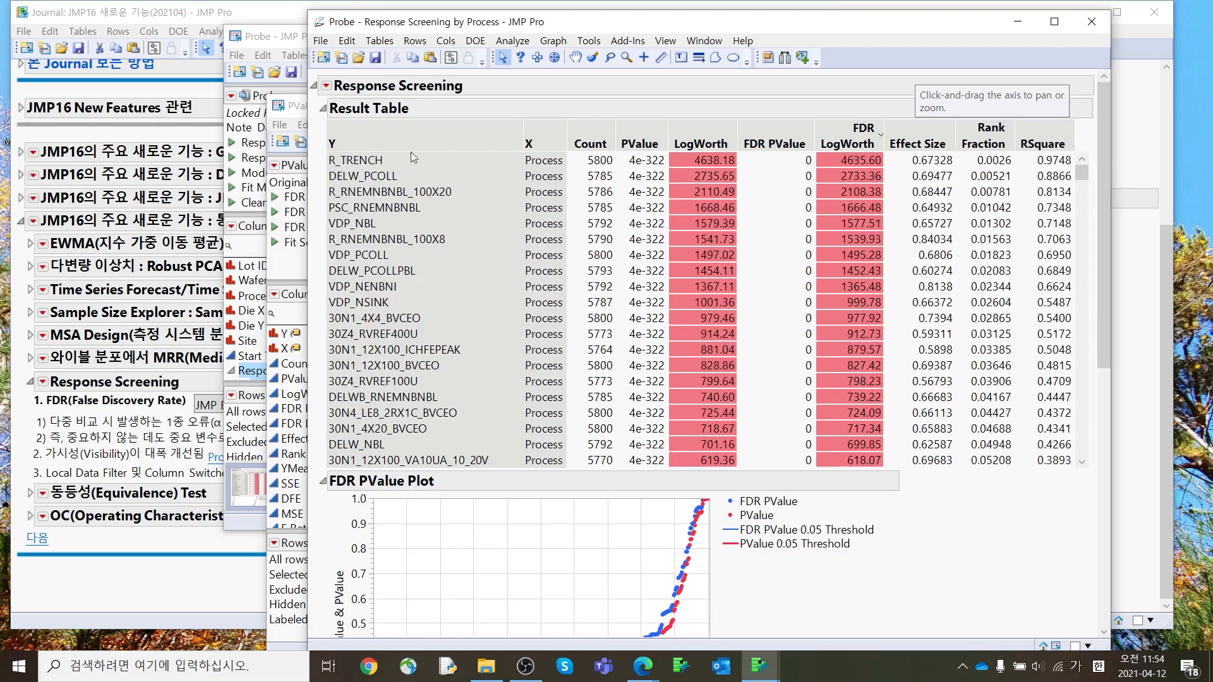
Add a Local Data Filter on Wafer Number to the Response Screening report
click(327, 86)
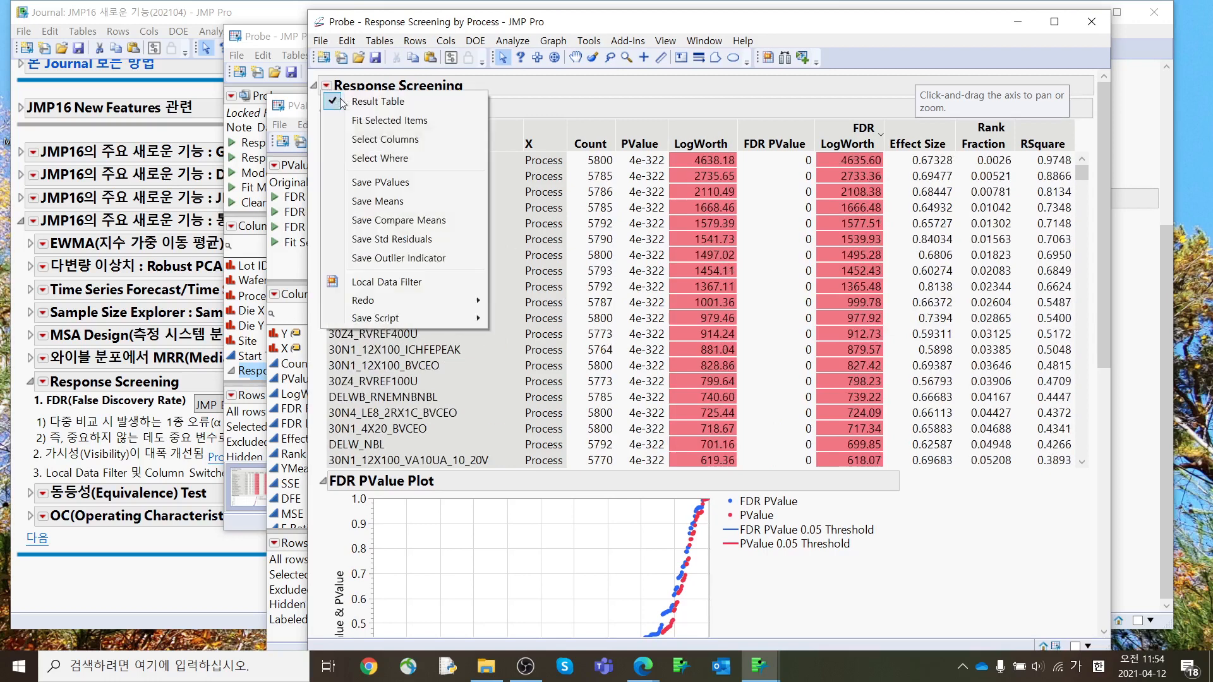
click(386, 284)
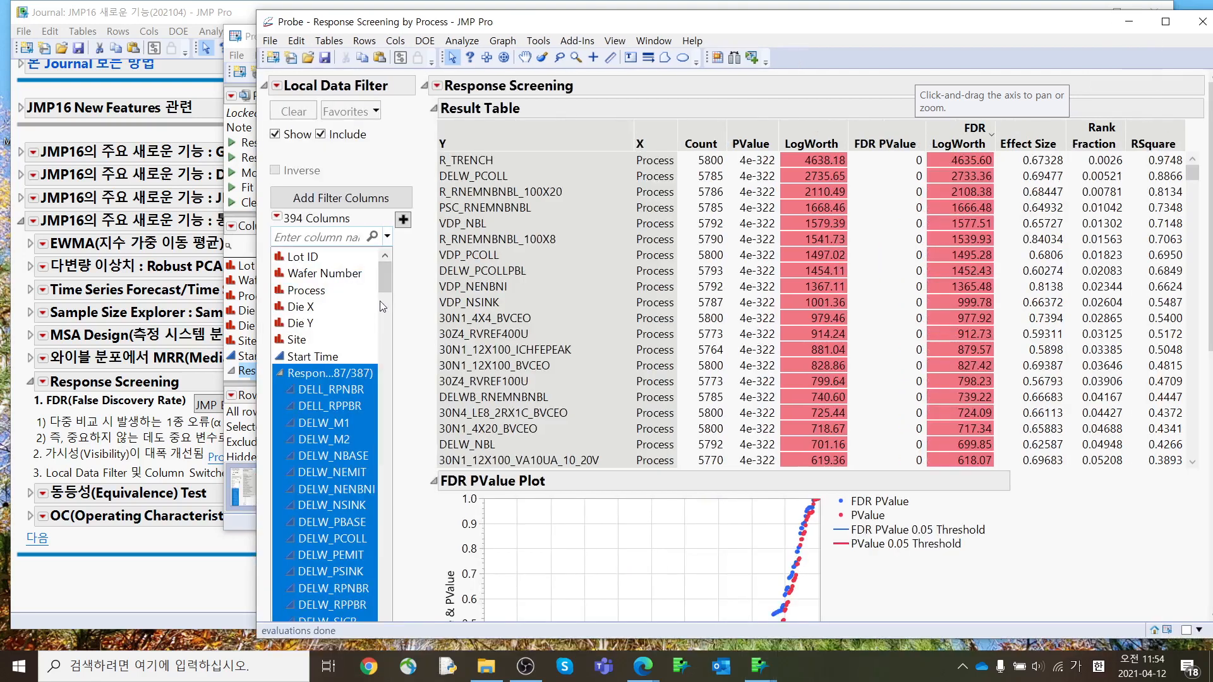
click(356, 278)
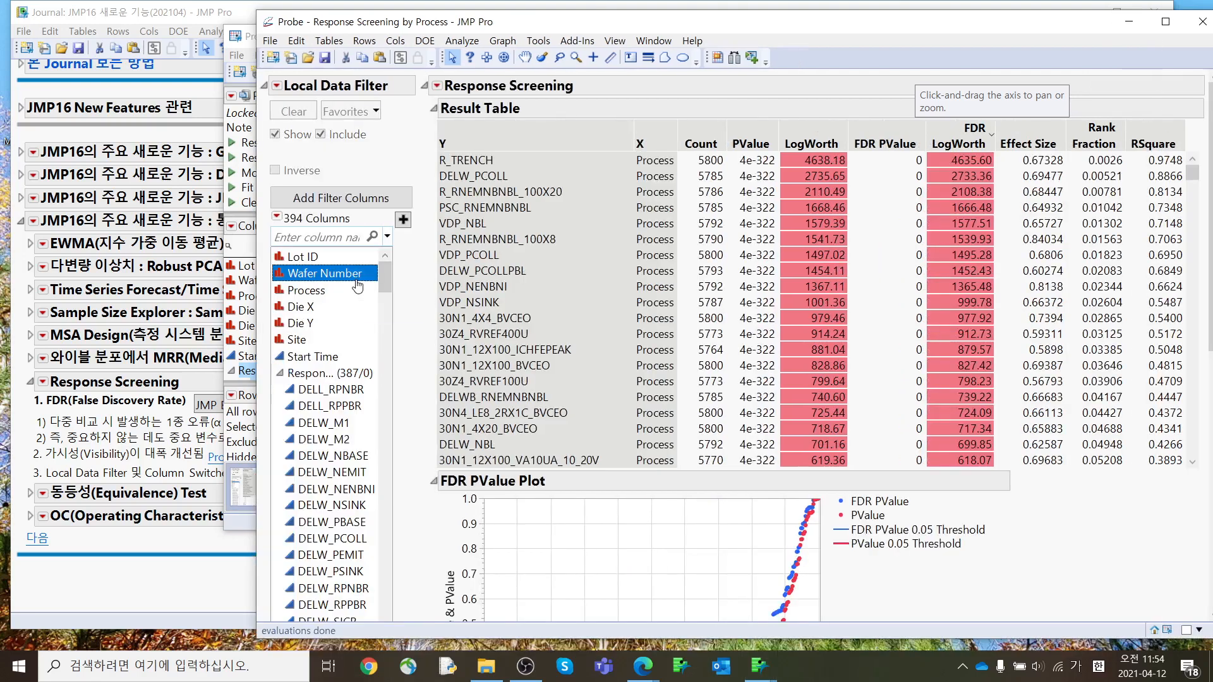
click(404, 221)
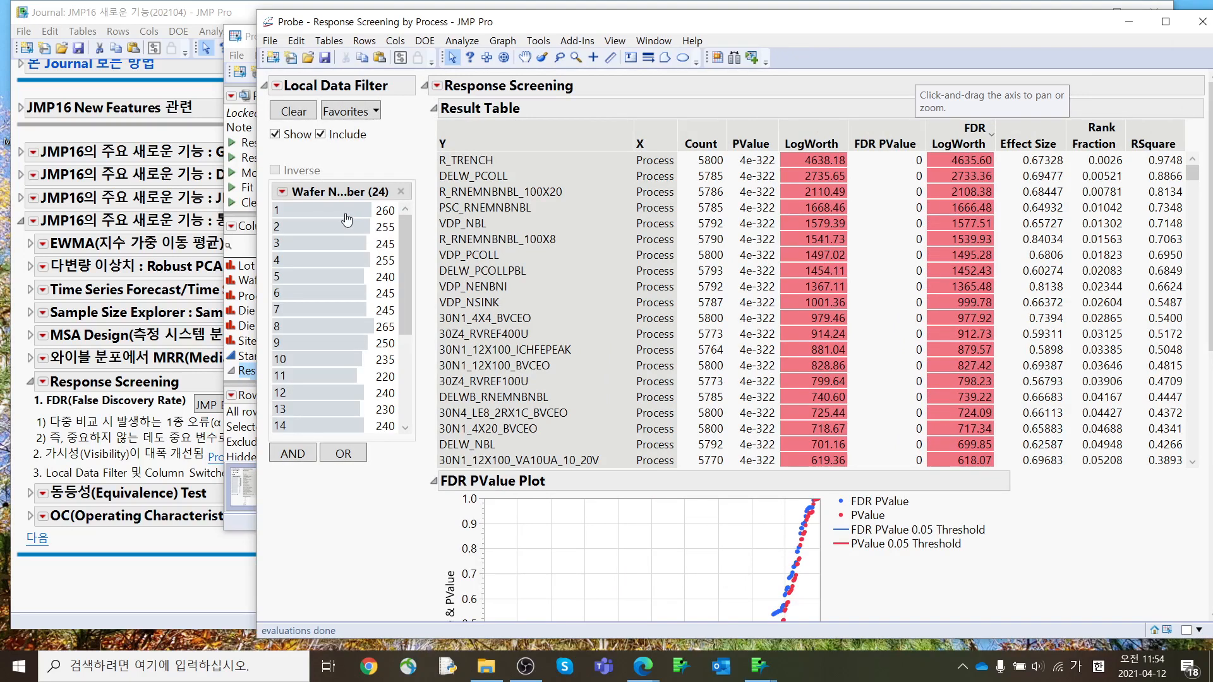
Try single wafer numbers in the local filter, ending with wafers 3 through 6 selected
click(345, 219)
click(345, 226)
click(336, 243)
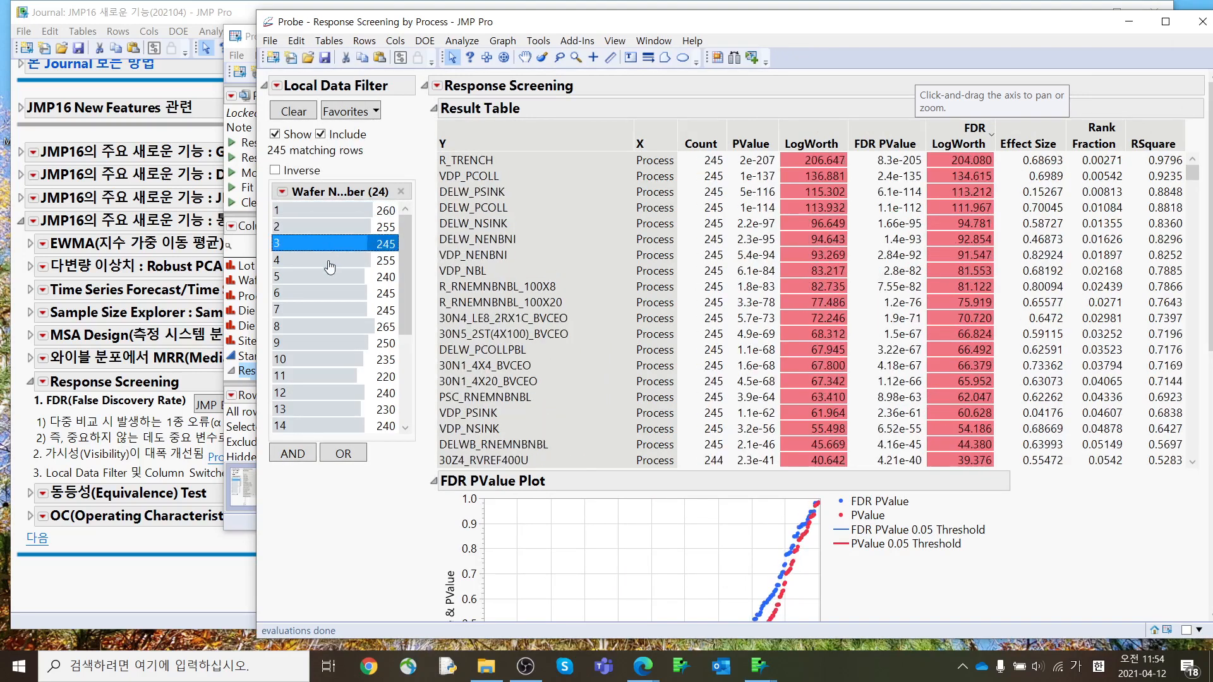
click(336, 293)
shift+click(333, 249)
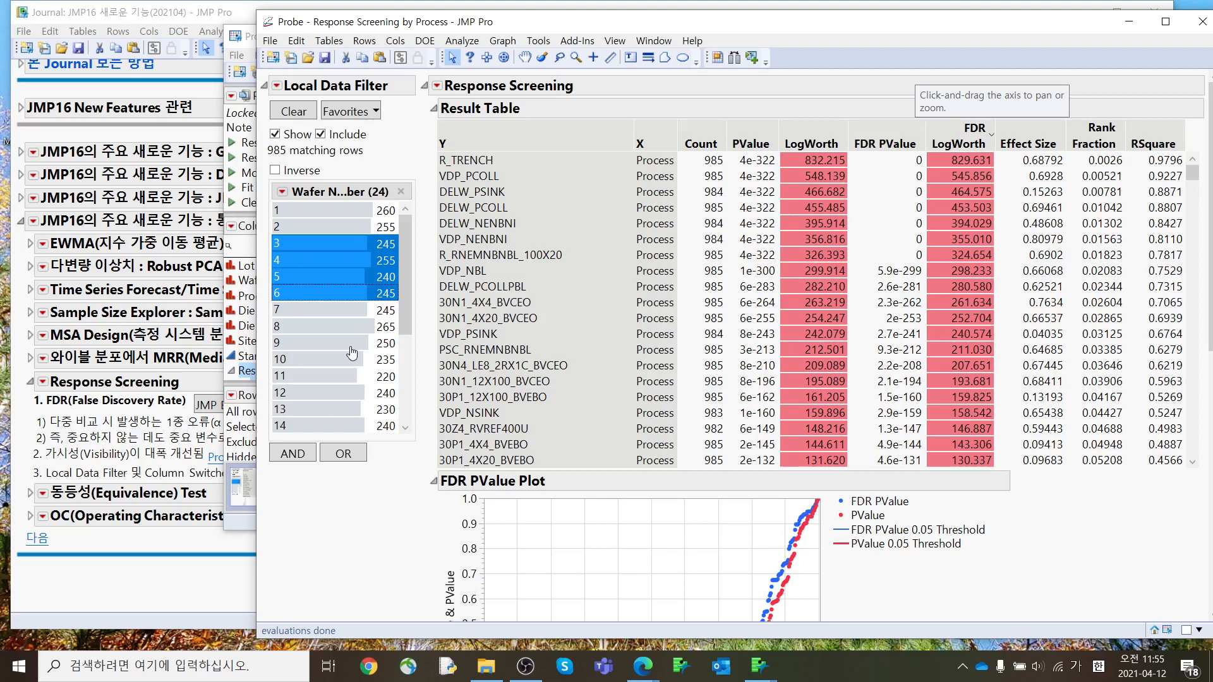
Close the Response Screening report and the Probe data table to return to the journal
click(1203, 21)
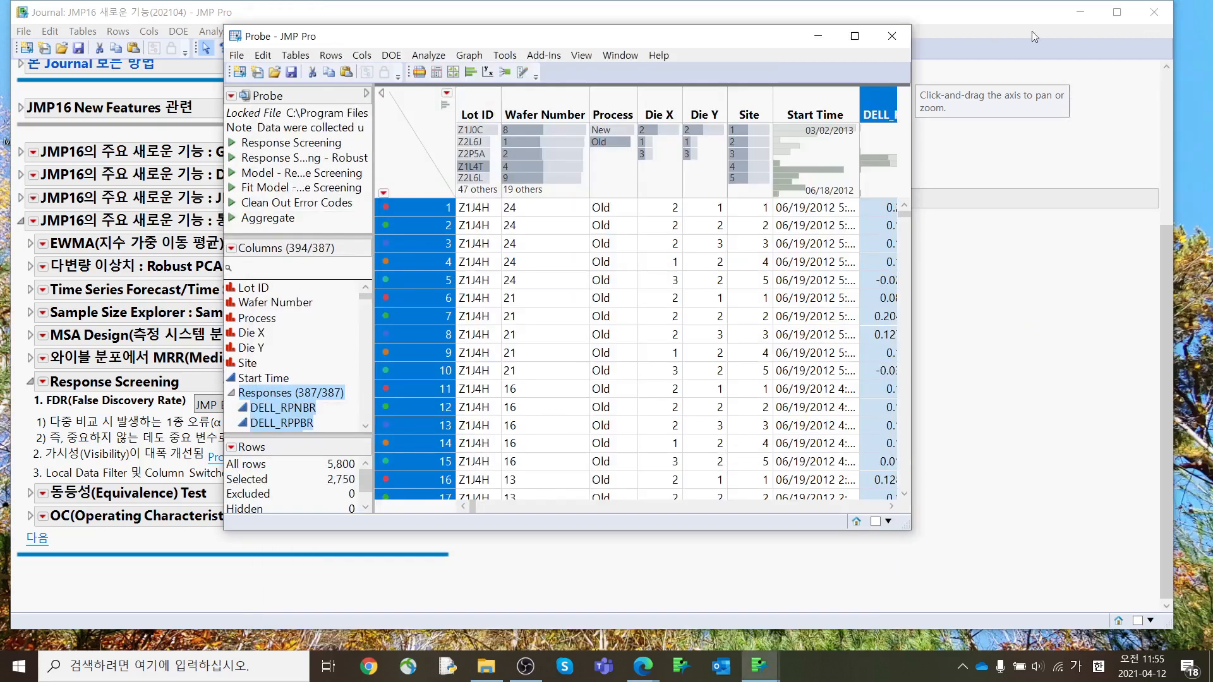
click(892, 36)
click(606, 360)
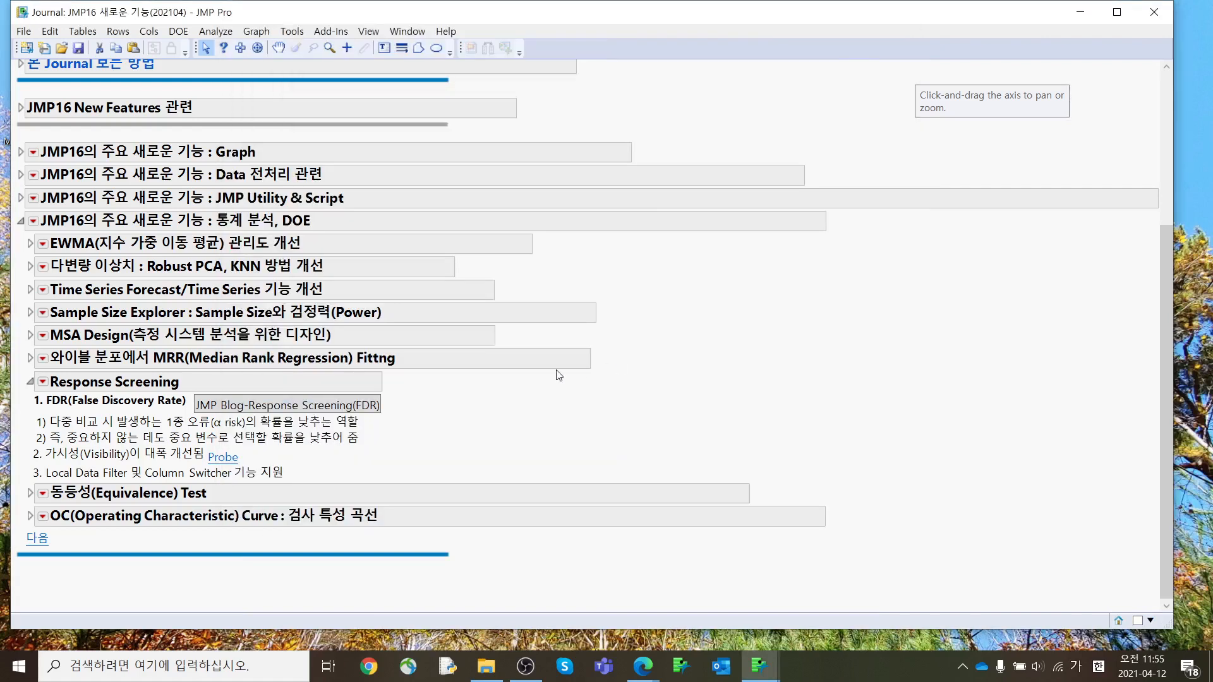
Collapse the Response Screening section of the journal, expand Equivalence Test and review its notes
click(29, 382)
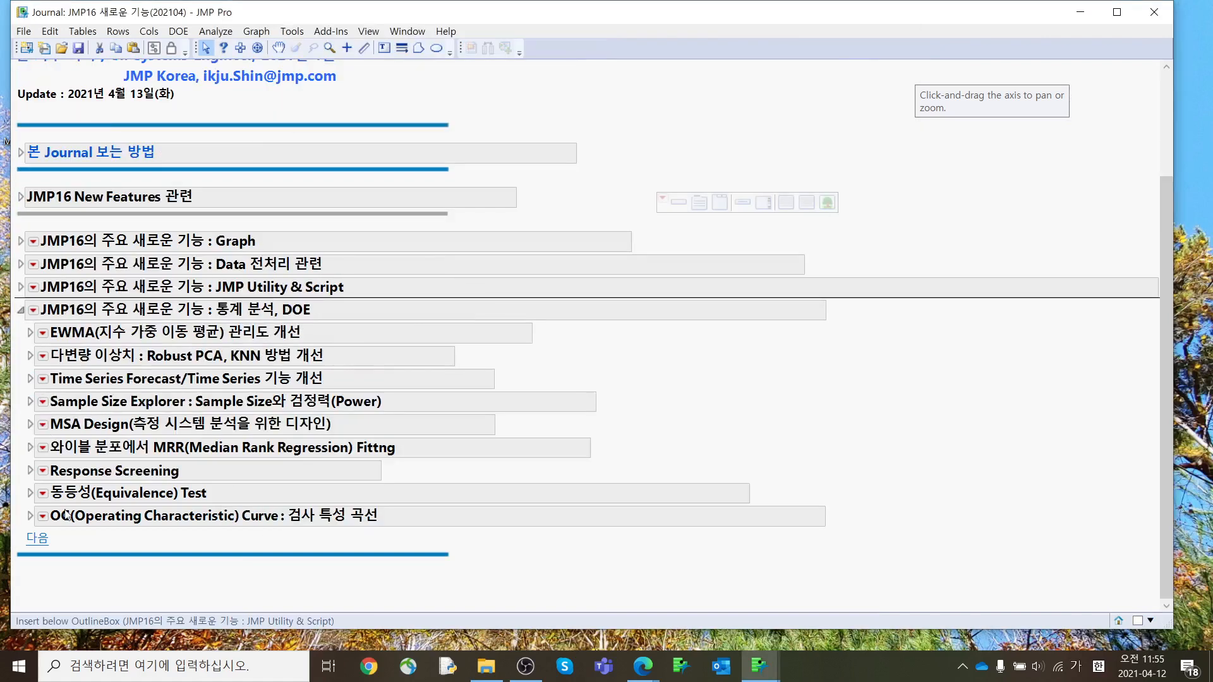
click(30, 493)
scroll(207, 470, down, 1)
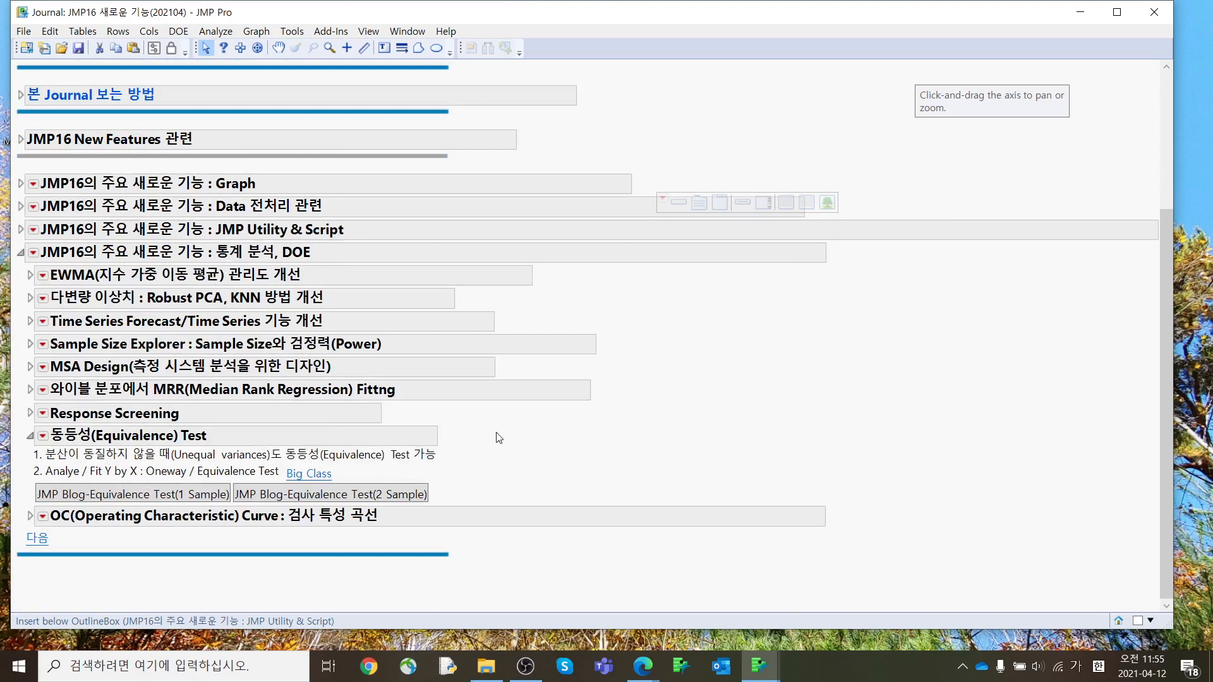
mouse_move(475, 479)
mouse_down()
mouse_move(167, 437)
mouse_move(497, 488)
mouse_up()
Open the Big Class data table from the journal and select its sex and height columns
click(333, 476)
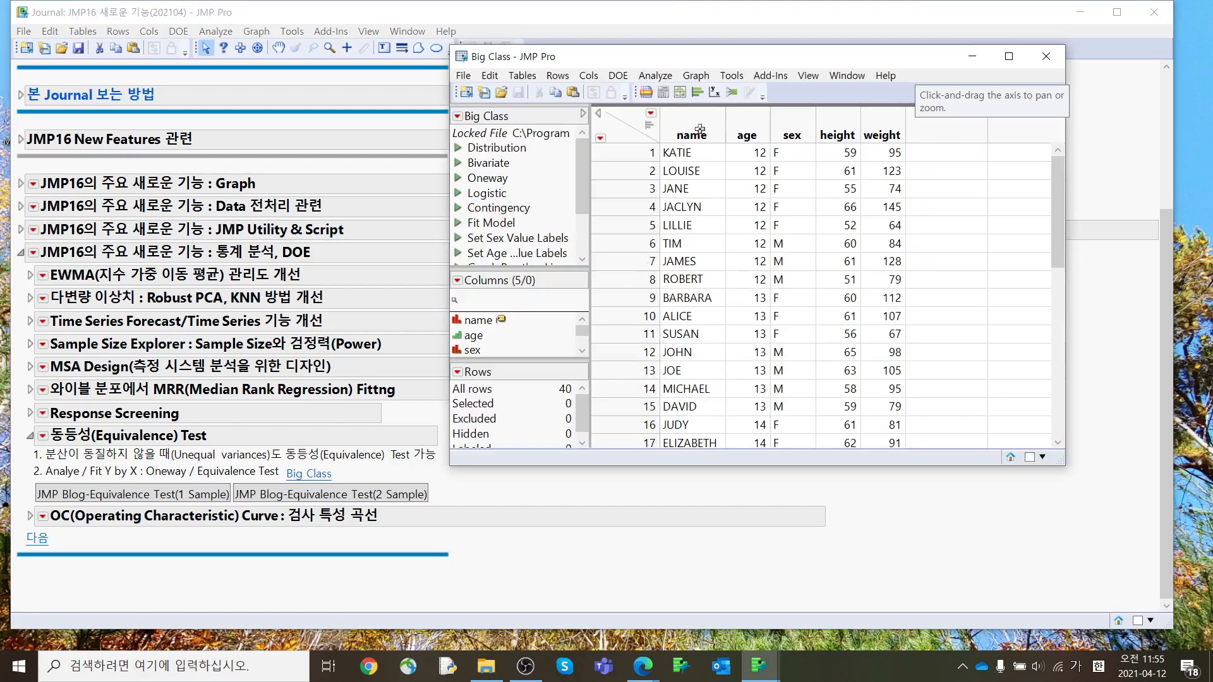
drag(706, 60, 602, 58)
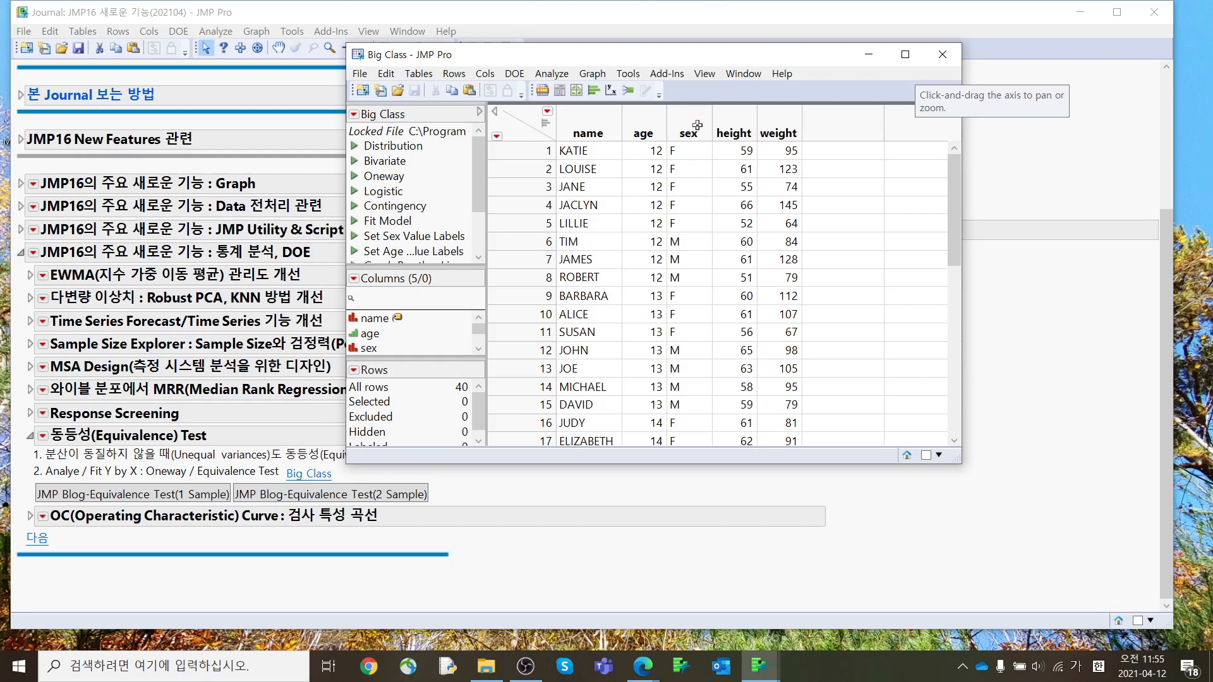
drag(695, 124, 737, 125)
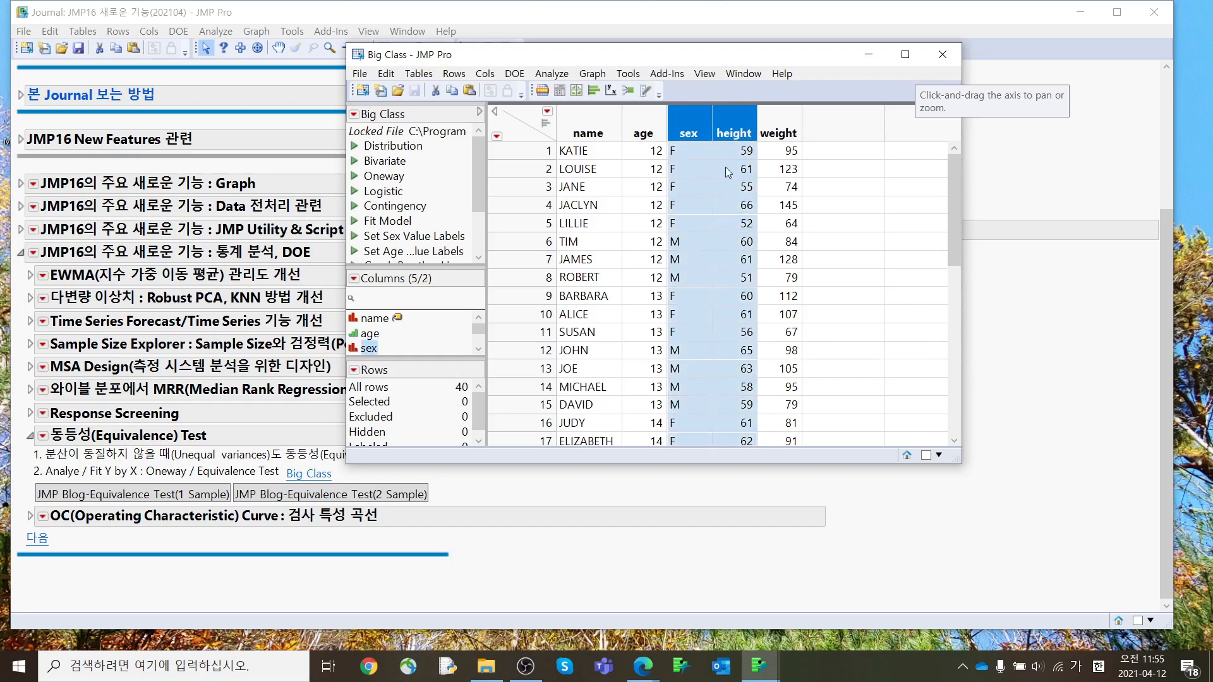
Run a Fit Y by X analysis on Big Class with height as Y, Response and sex as X, Factor
click(551, 73)
click(568, 112)
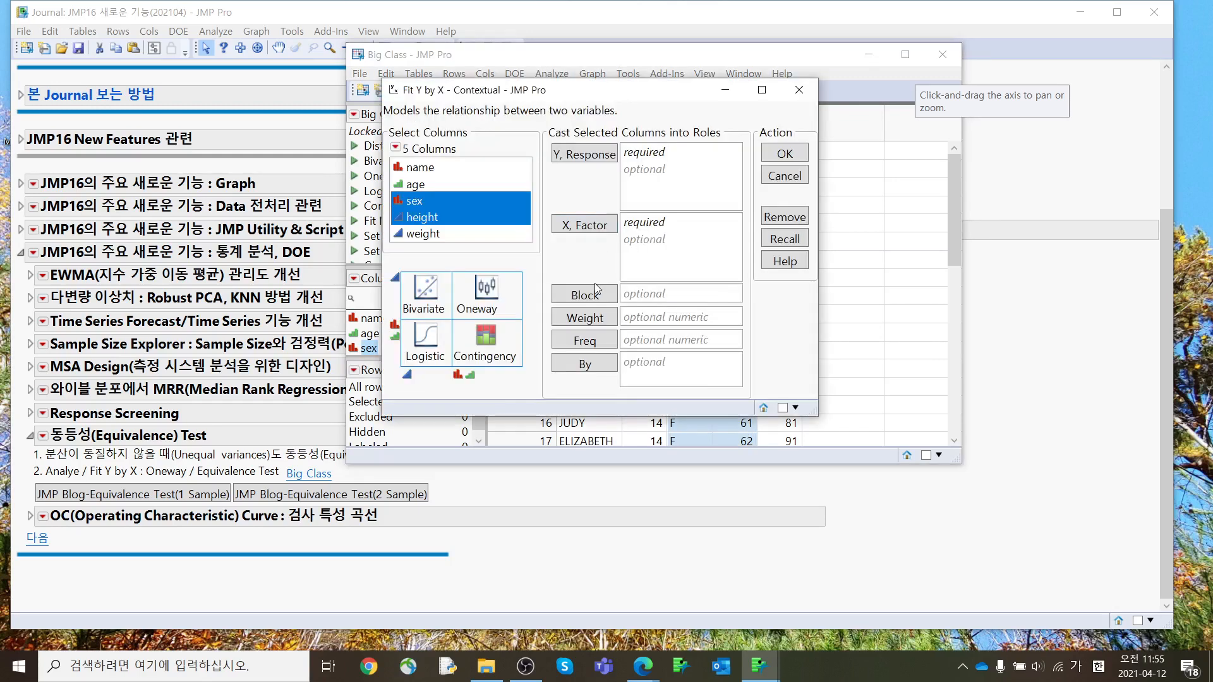
click(471, 204)
click(585, 225)
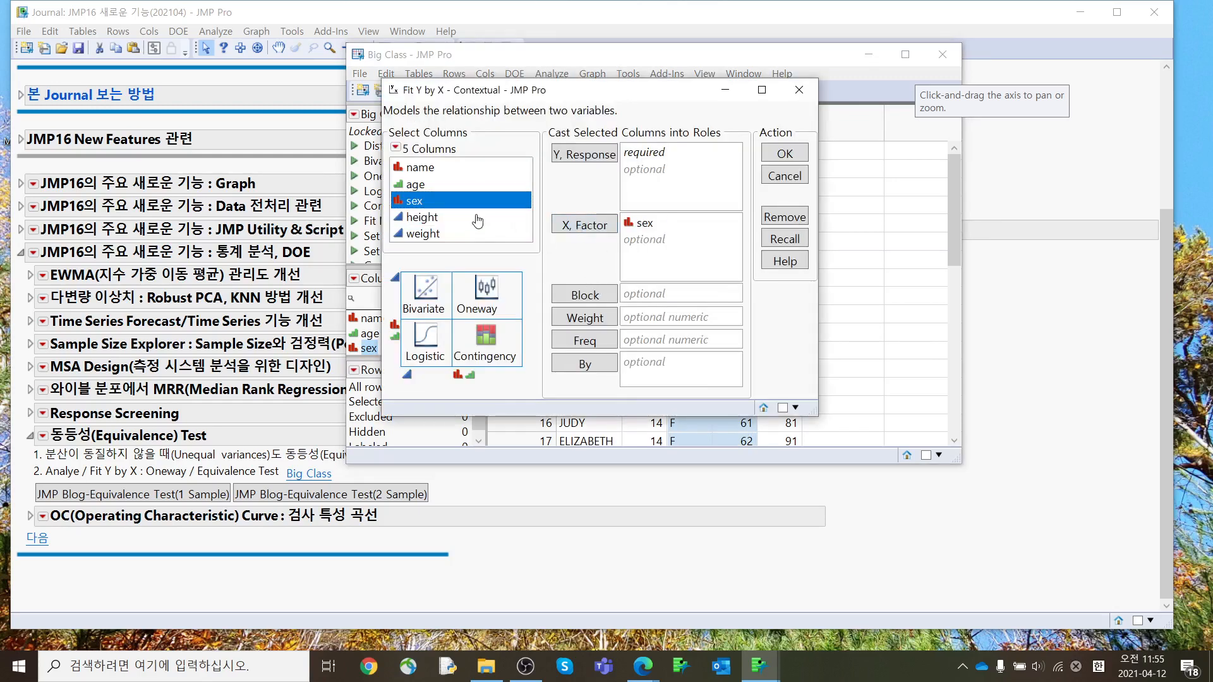
click(422, 216)
click(585, 154)
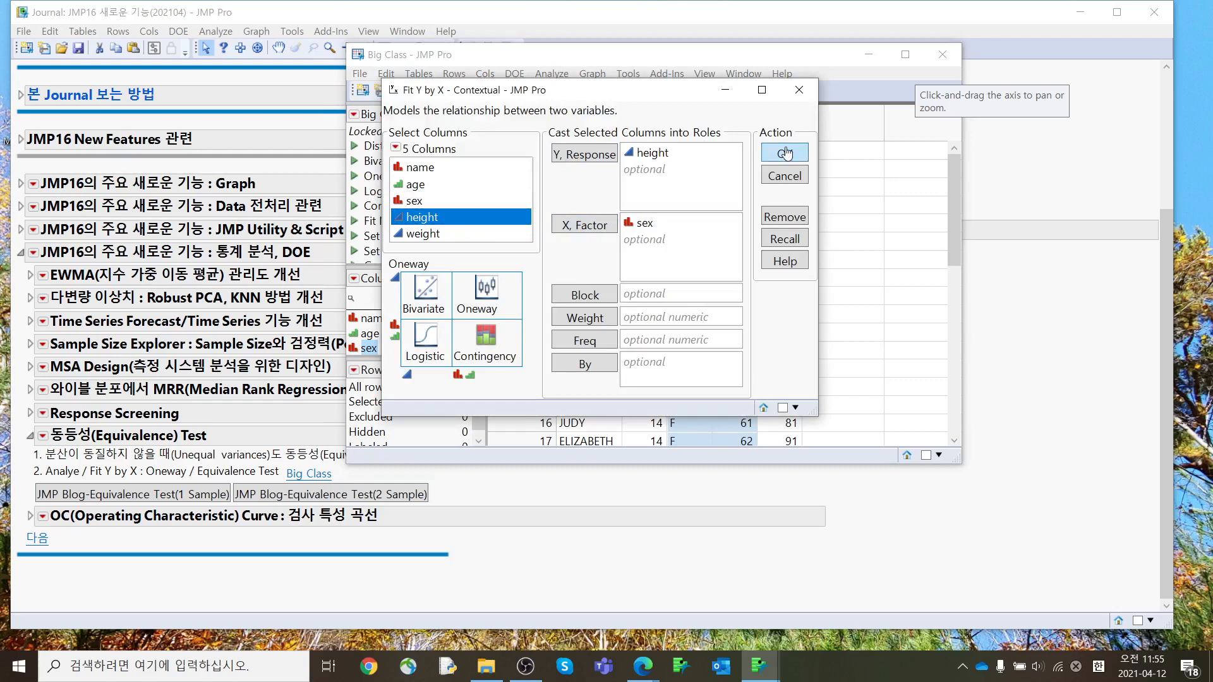
click(785, 153)
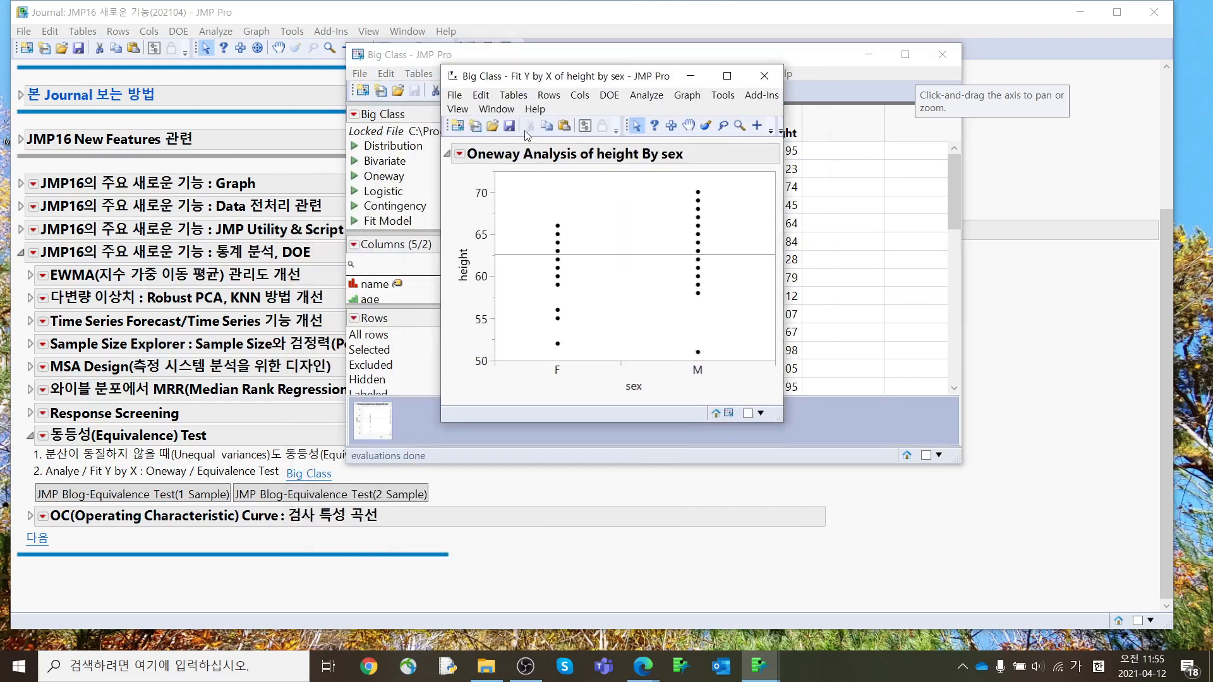
Add Means/Anova/Pooled t to the Oneway Analysis of height by sex and reposition the report window
click(459, 154)
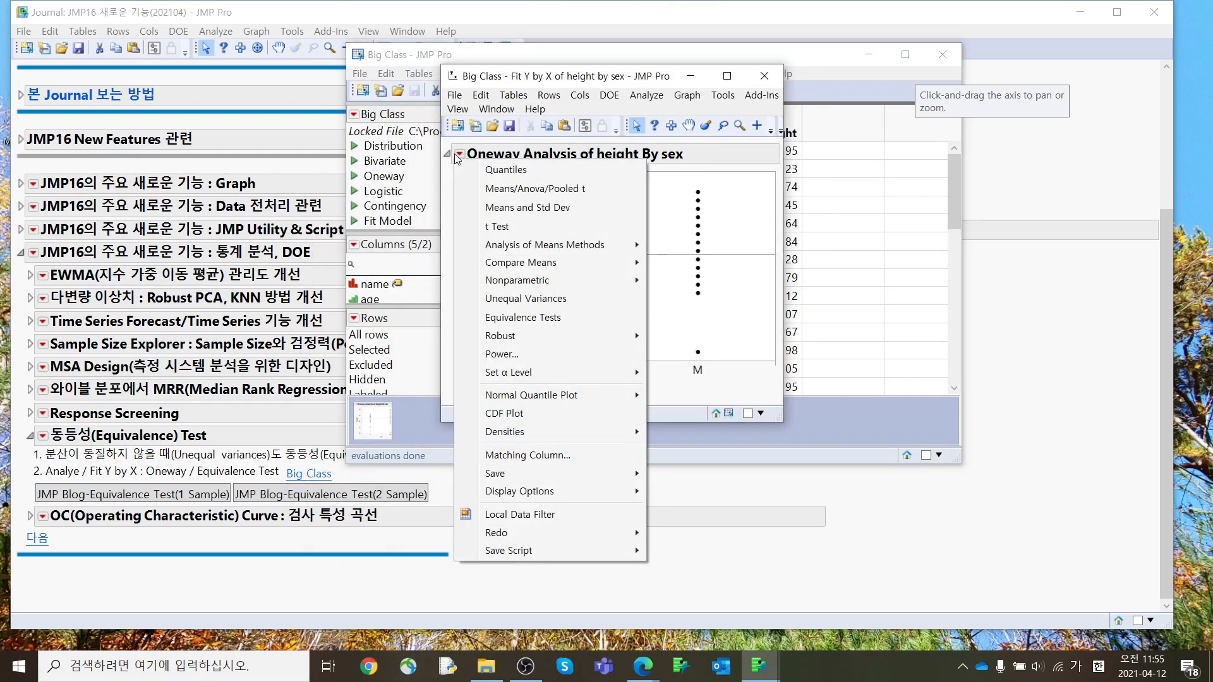
click(505, 189)
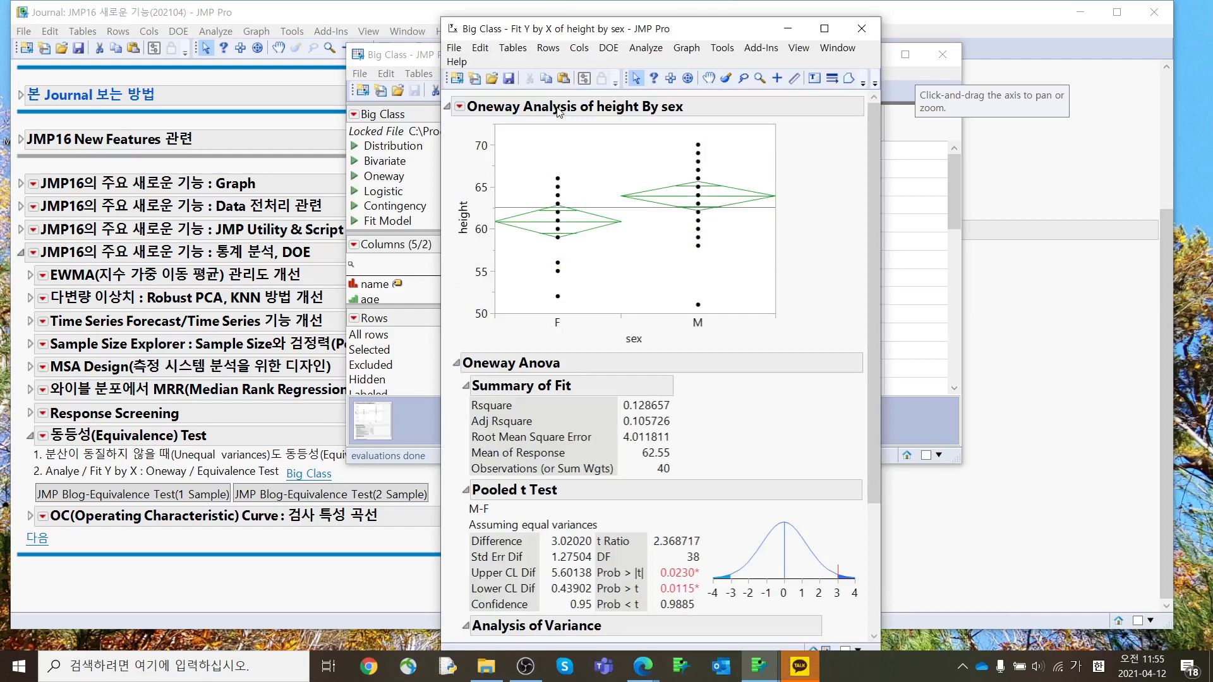
drag(553, 35, 598, 36)
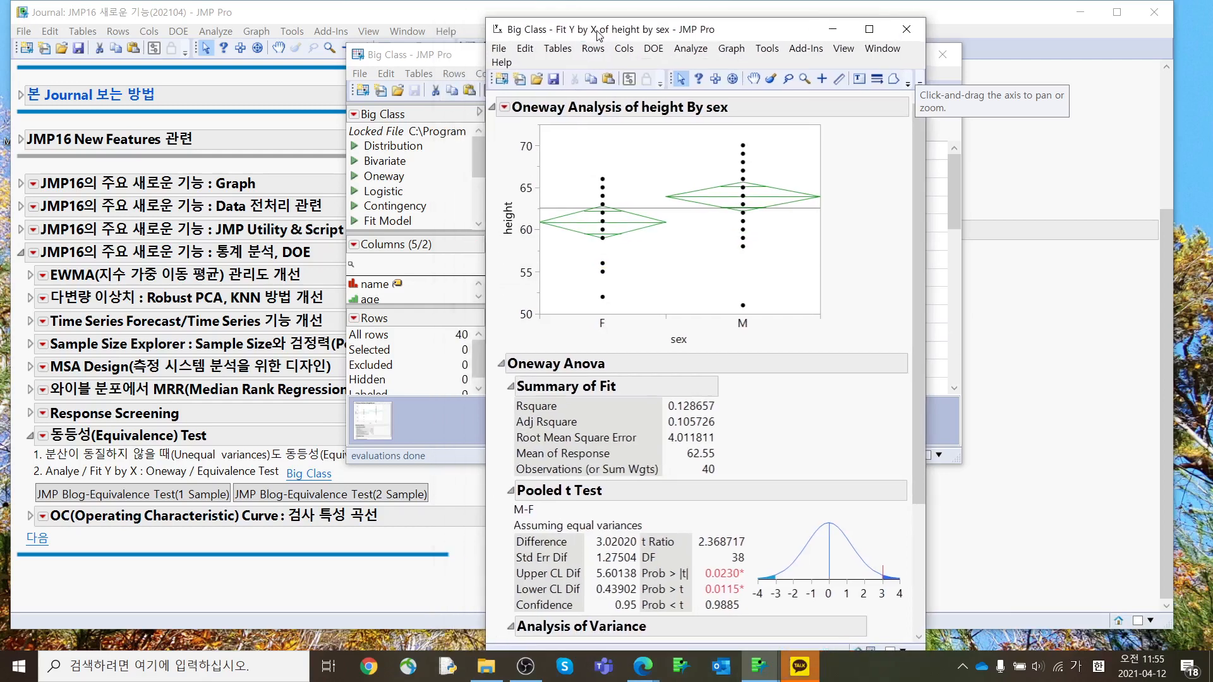
Run an Equivalence Test of height by sex with Unequal Variances and a practically zero difference of 1
click(505, 107)
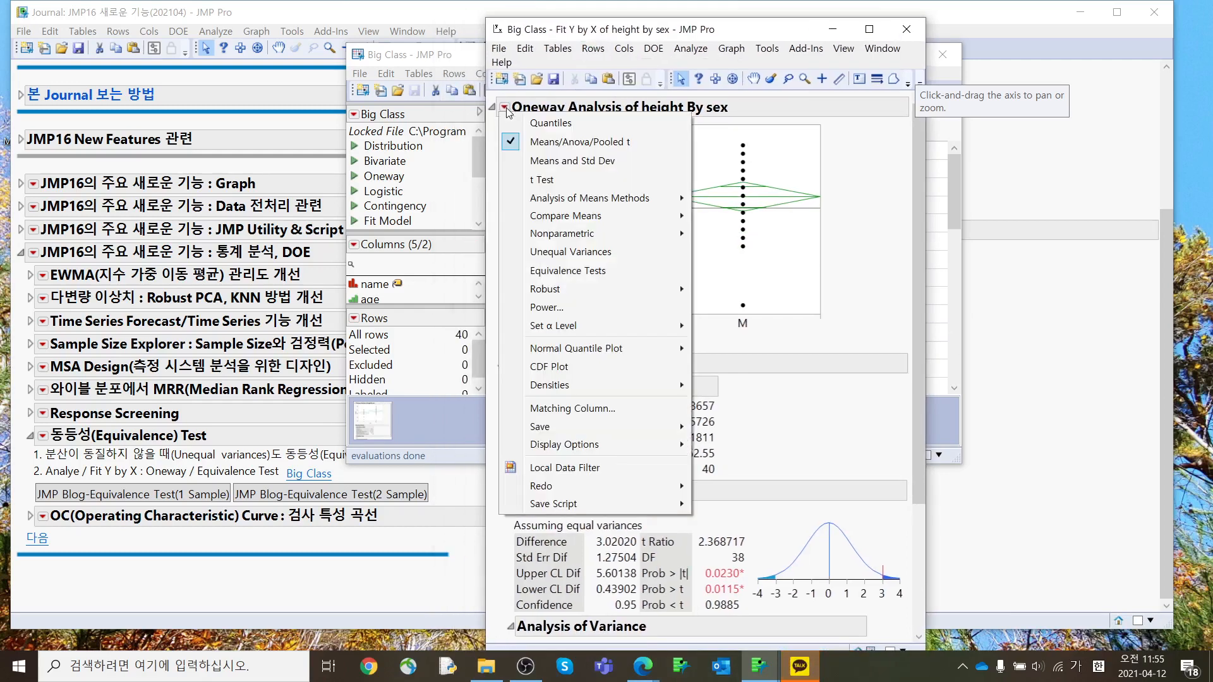
click(547, 271)
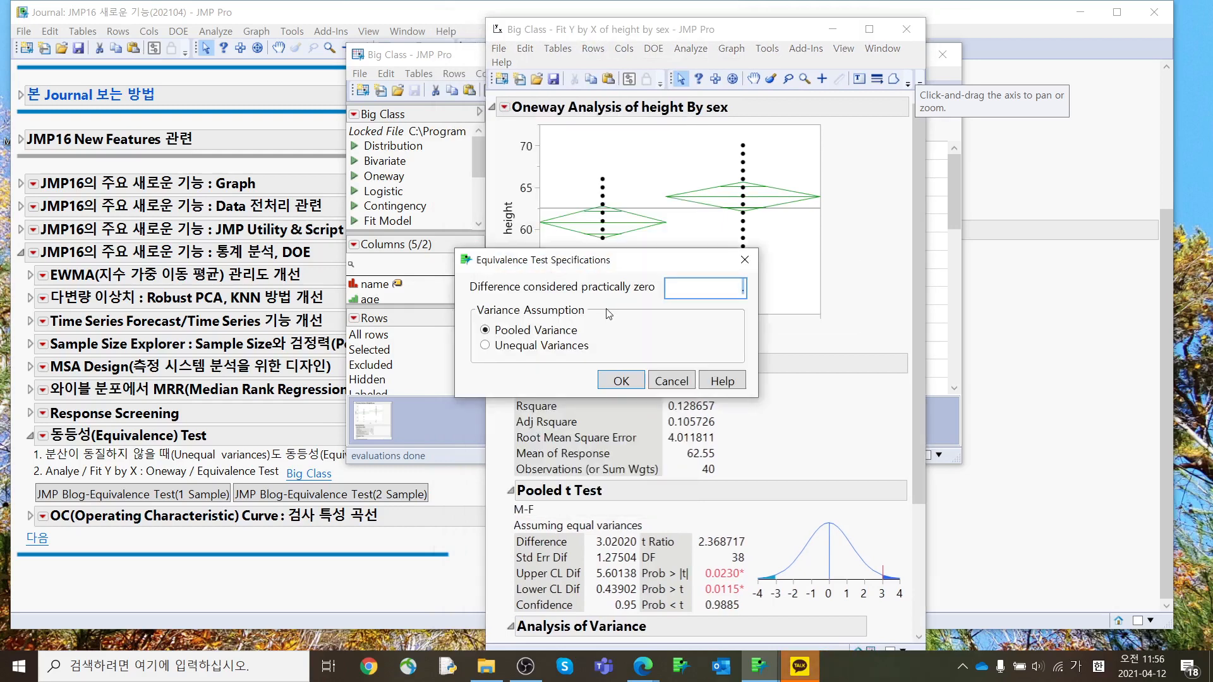
mouse_move(578, 365)
mouse_down()
mouse_move(486, 303)
mouse_move(607, 354)
mouse_move(566, 368)
mouse_up()
click(569, 347)
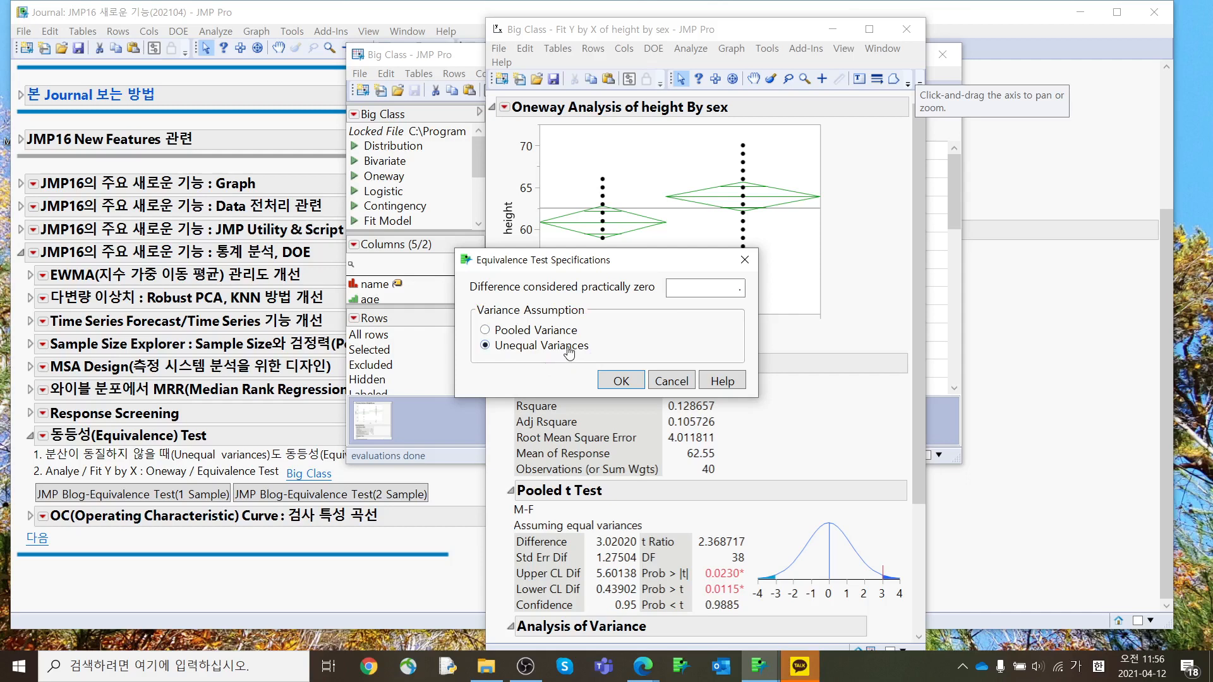
click(702, 294)
click(632, 381)
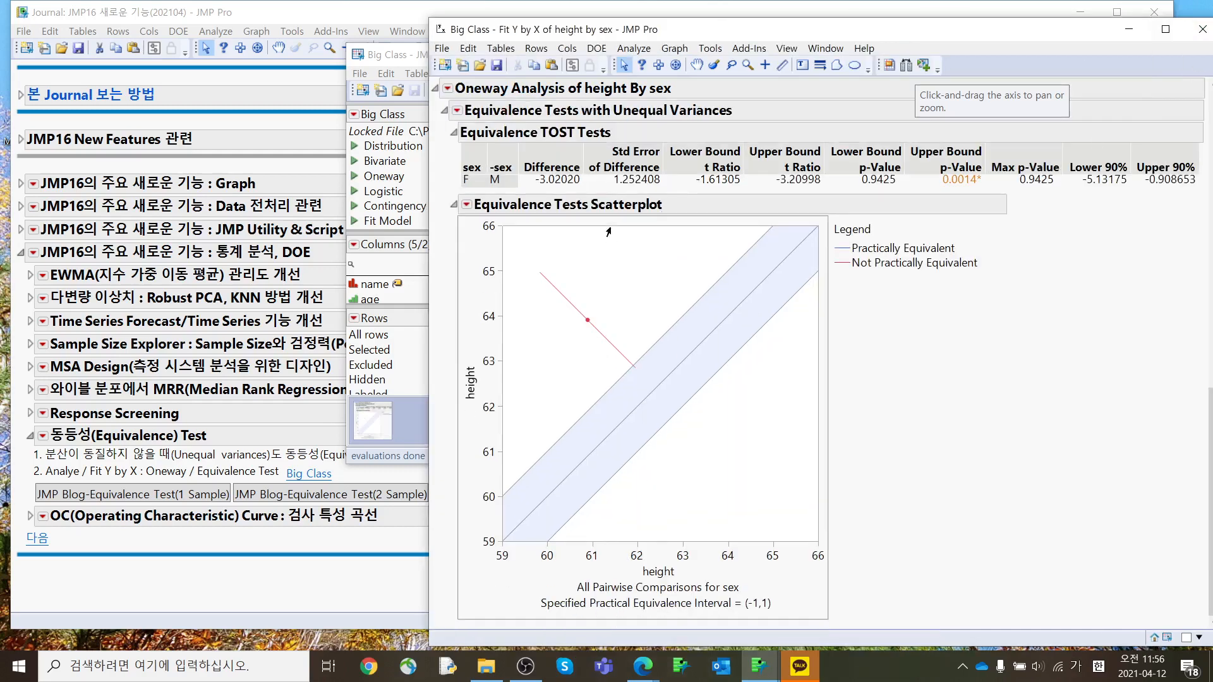
Close the Big Class data table together with all of its report windows
click(398, 58)
click(942, 54)
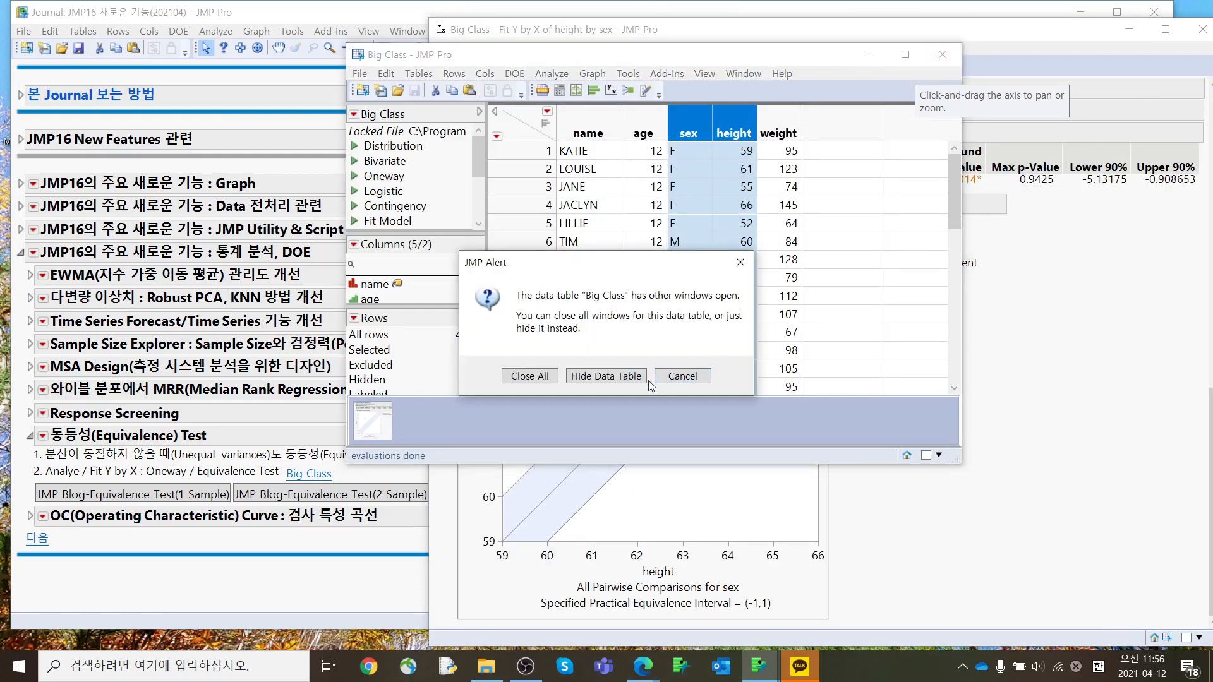
click(541, 383)
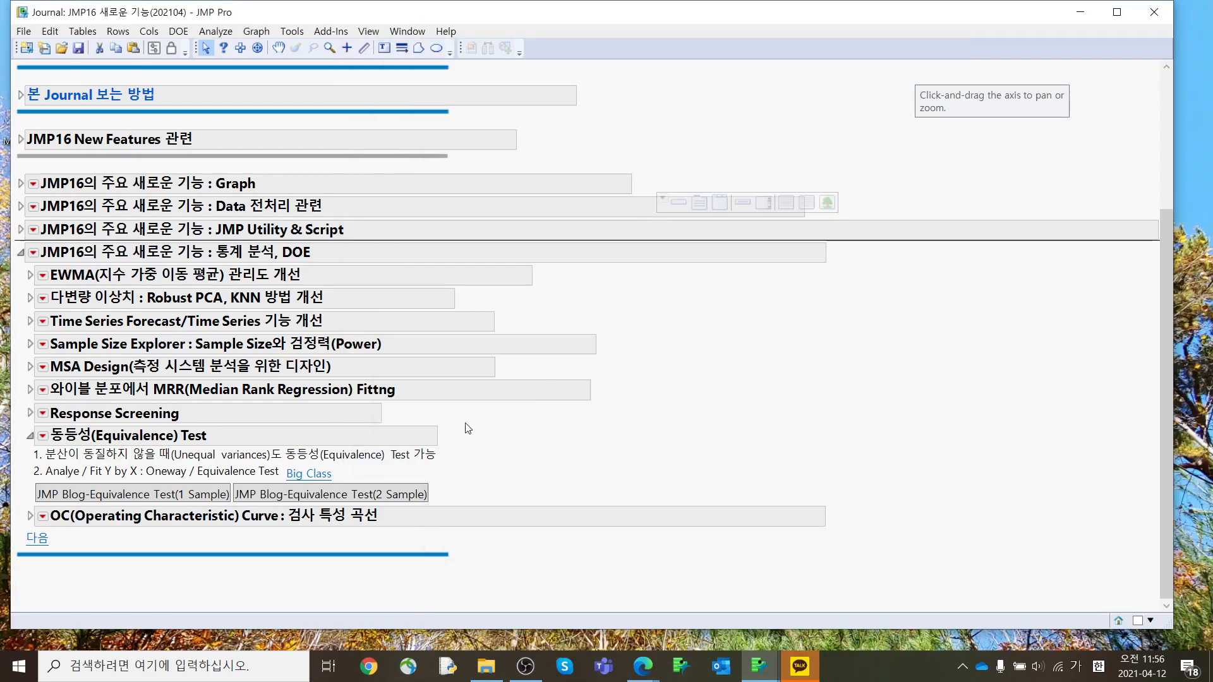
Collapse the Equivalence Test section of the journal, expand OC(Operating Characteristic) Curve and review its notes
click(29, 436)
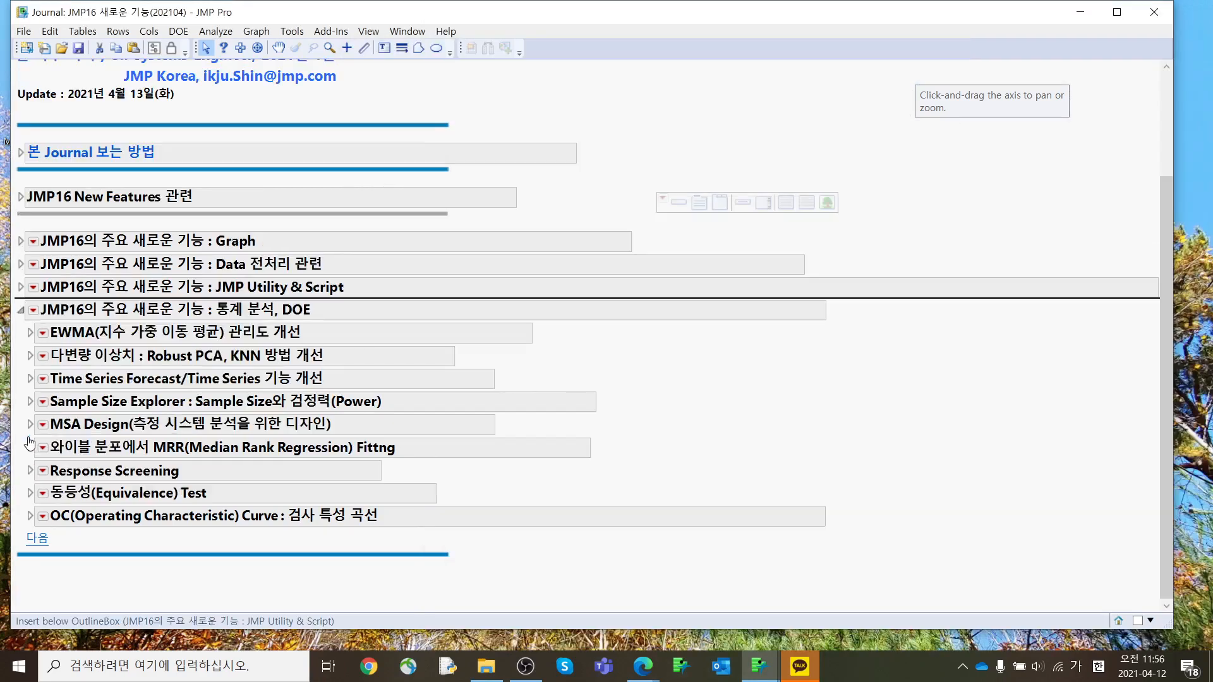
click(30, 515)
scroll(63, 500, down, 6)
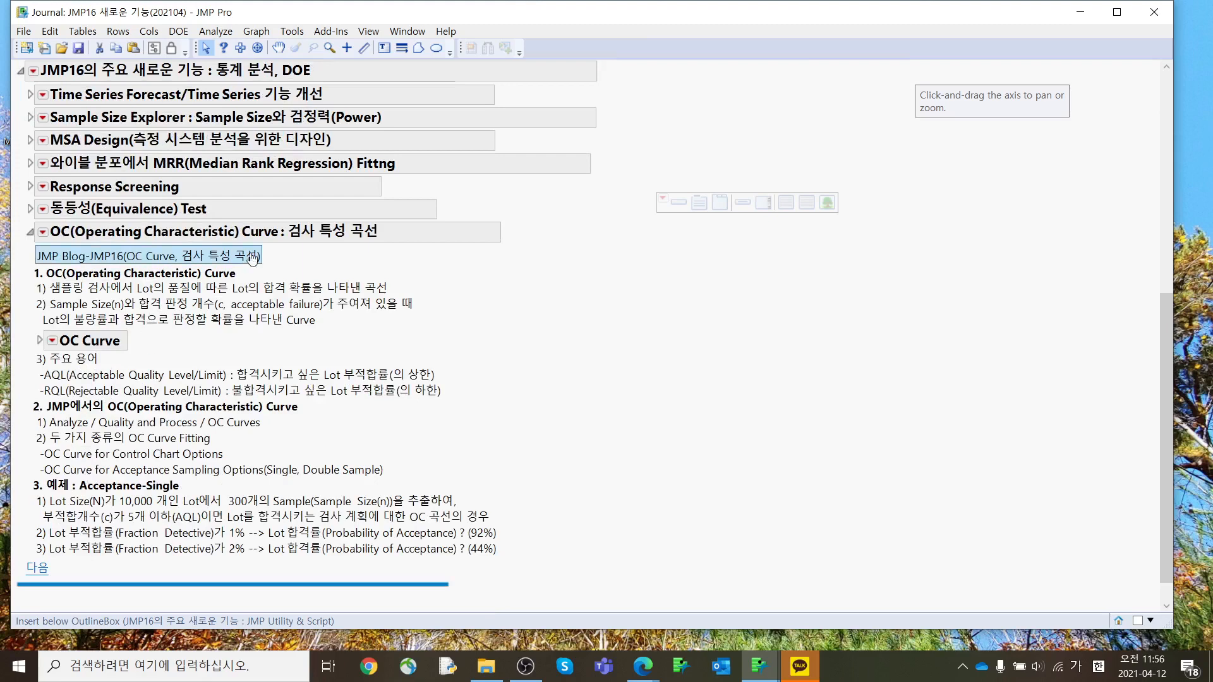
mouse_move(308, 256)
mouse_down()
mouse_move(174, 270)
mouse_move(331, 262)
mouse_up()
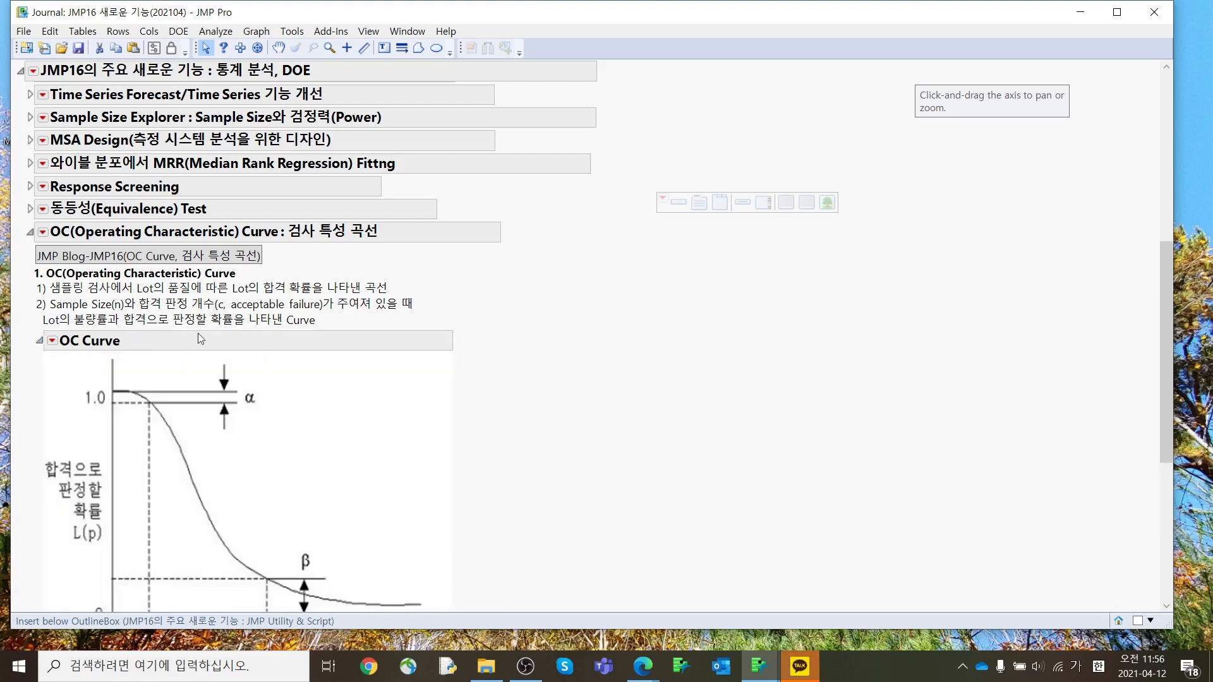
Expand the OC Curve illustration to examine AQL and RQL, collapse it and review the Acceptance-Single example notes
click(39, 339)
scroll(572, 400, down, 2)
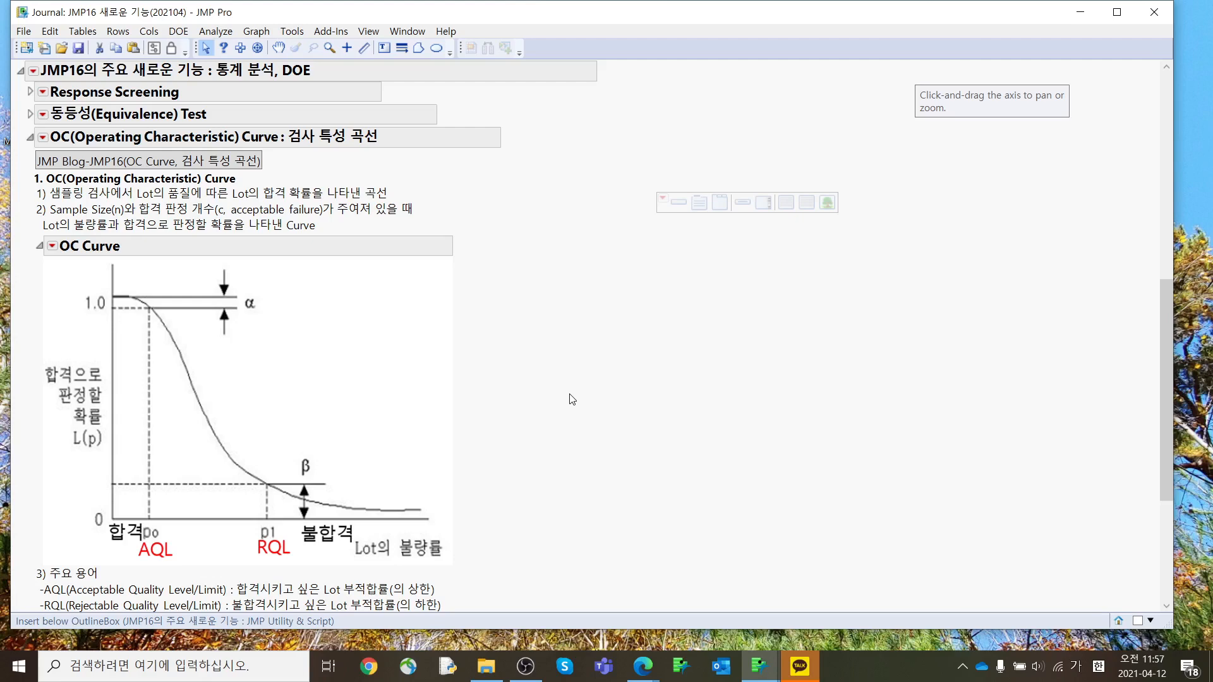
click(39, 246)
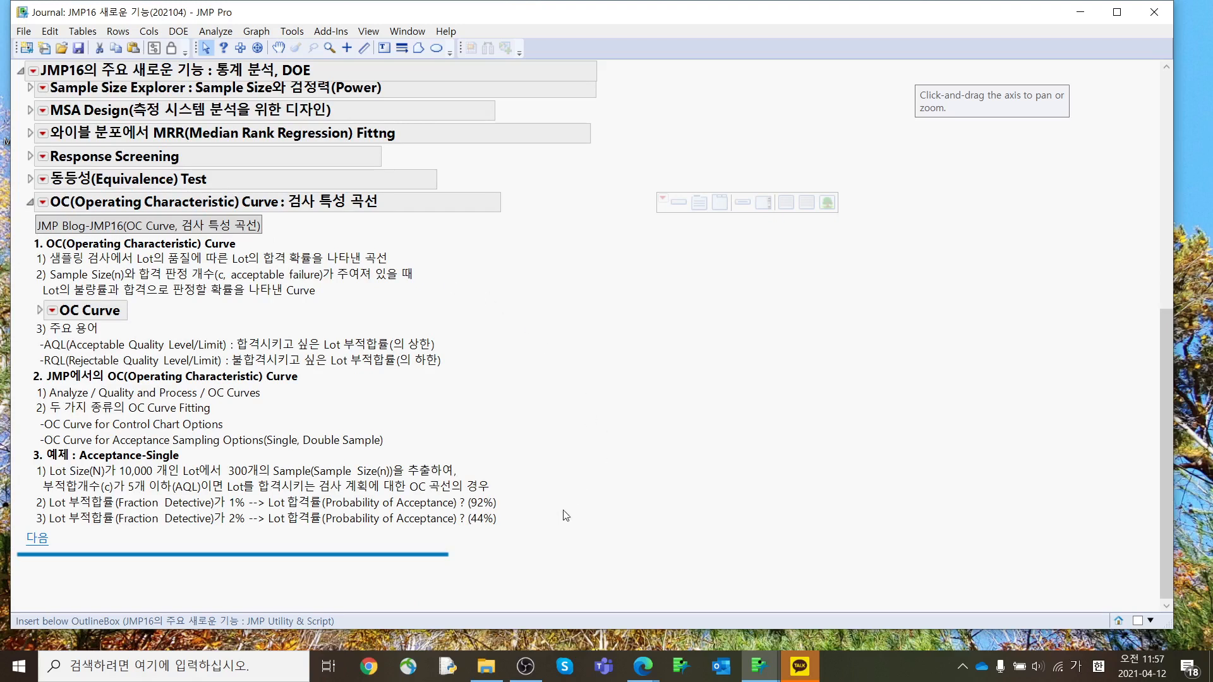
mouse_move(524, 541)
mouse_down()
mouse_move(250, 542)
mouse_move(568, 452)
mouse_move(515, 546)
mouse_up()
key(Escape)
mouse_move(530, 485)
mouse_down()
mouse_move(490, 512)
mouse_move(442, 444)
mouse_move(505, 484)
mouse_move(504, 502)
mouse_up()
key(Escape)
Launch OC Curves for the Acceptance-Single plan and move its window clear of the journal's example notes
click(213, 33)
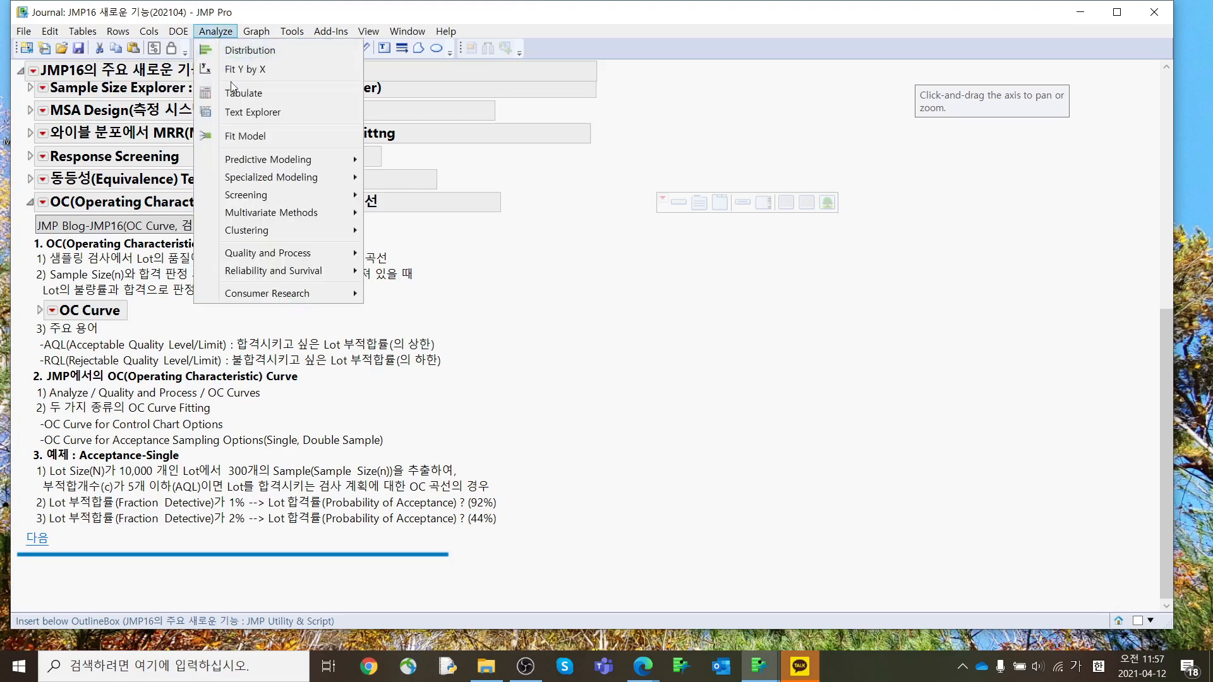
mouse_move(259, 260)
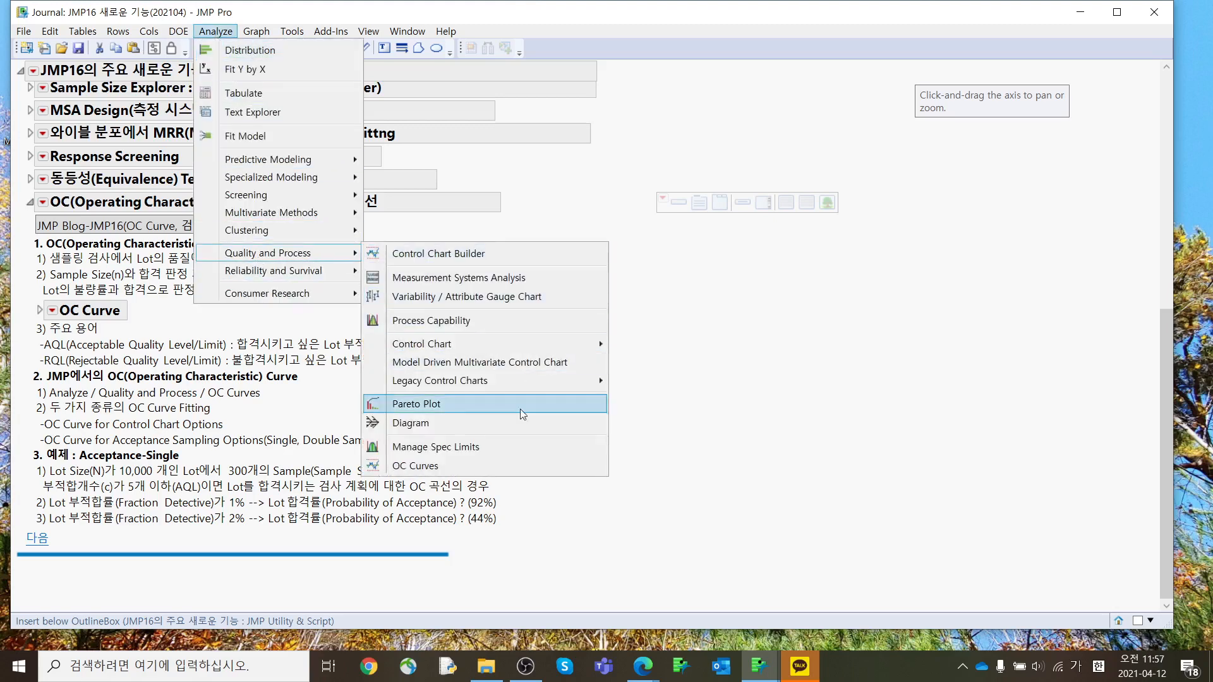
click(511, 468)
drag(576, 244, 591, 180)
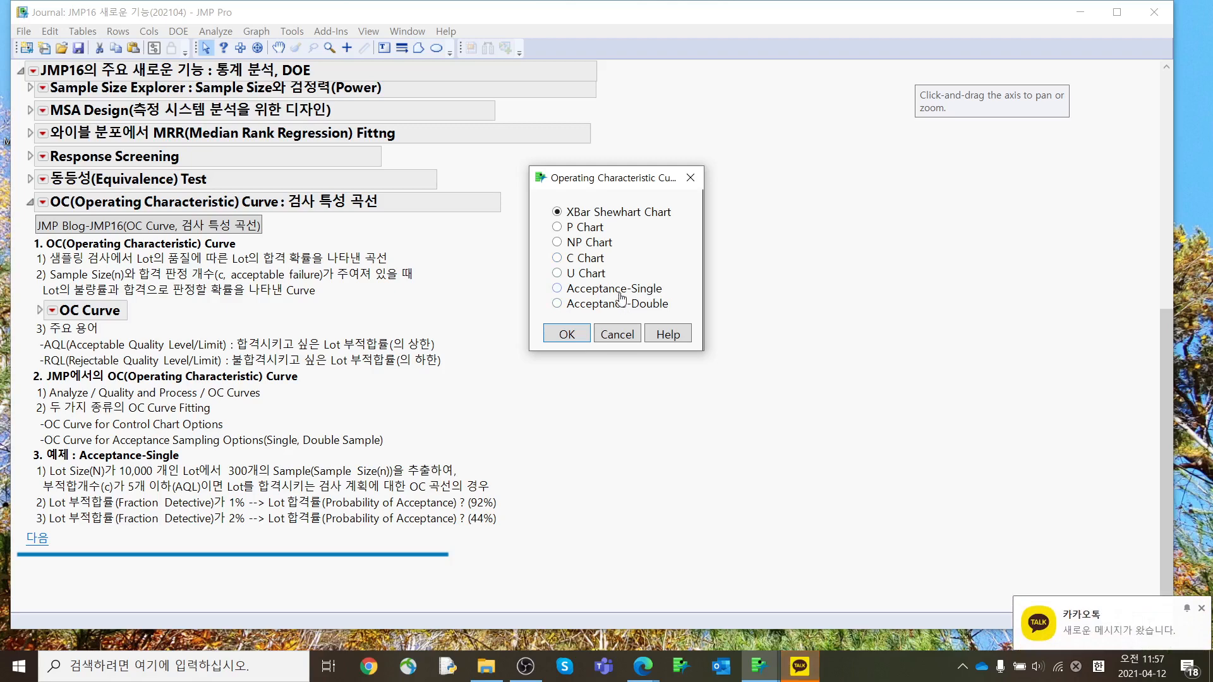
click(619, 292)
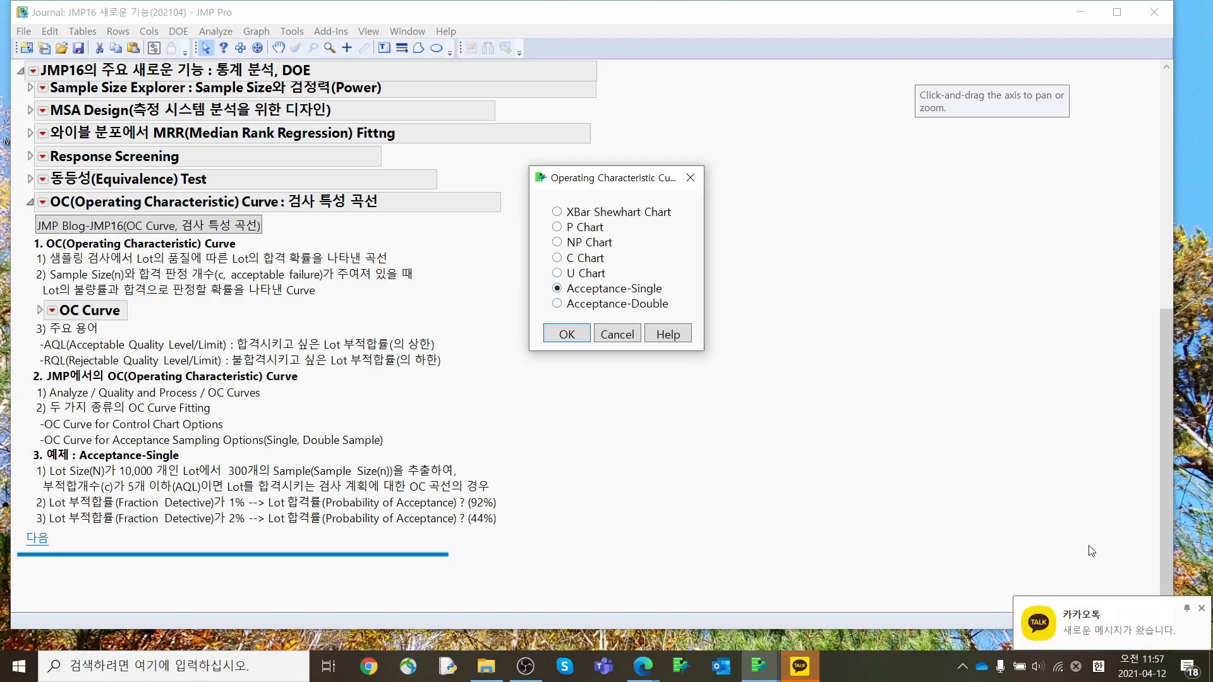
click(567, 334)
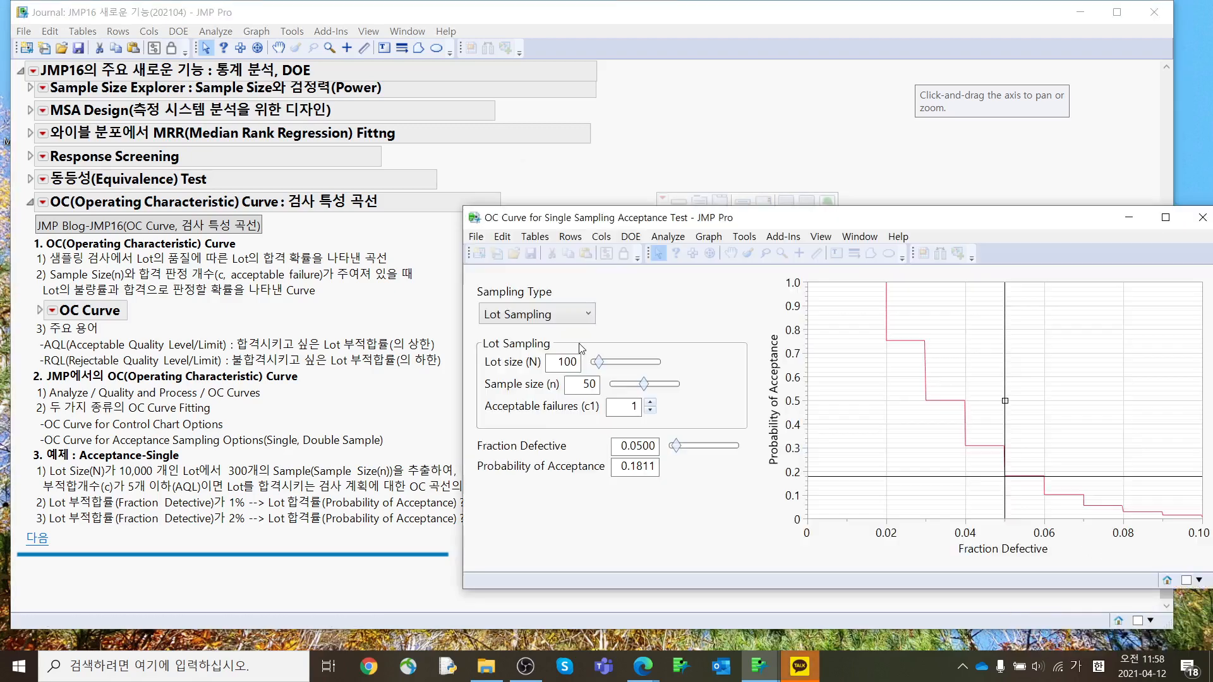
drag(621, 218, 555, 84)
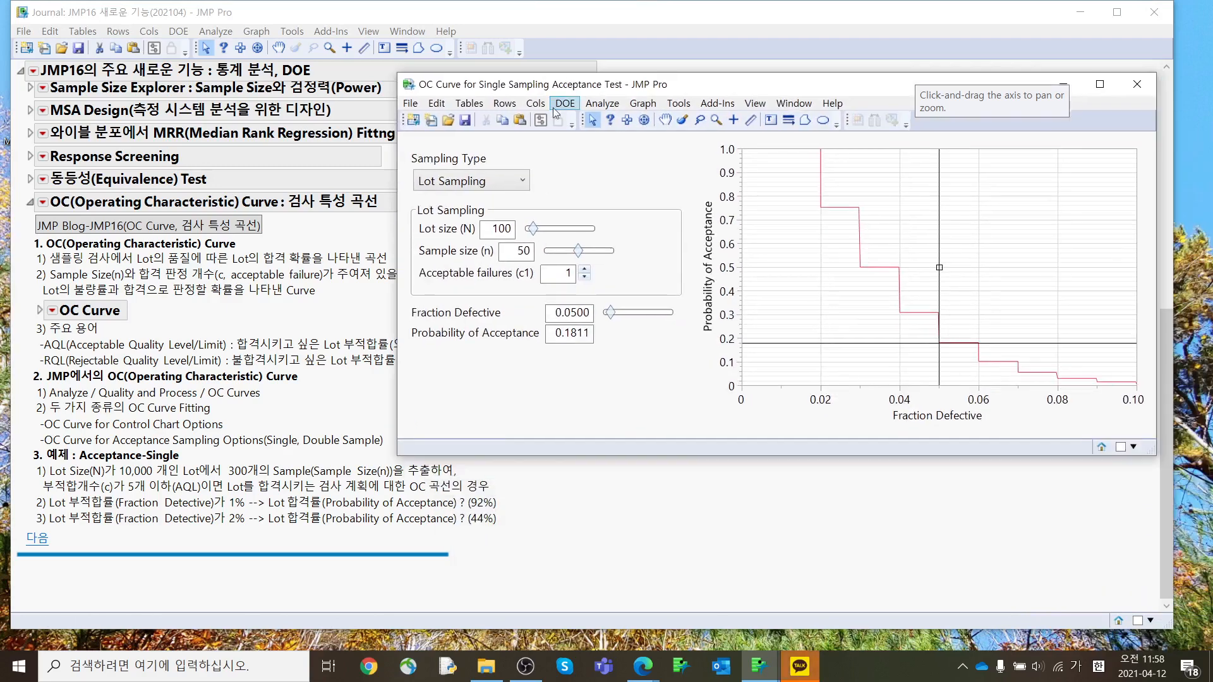
Set the lot size (N) to 10000, the sample size (n) to 300 and the acceptable failures (c1) to 5
double_click(505, 230)
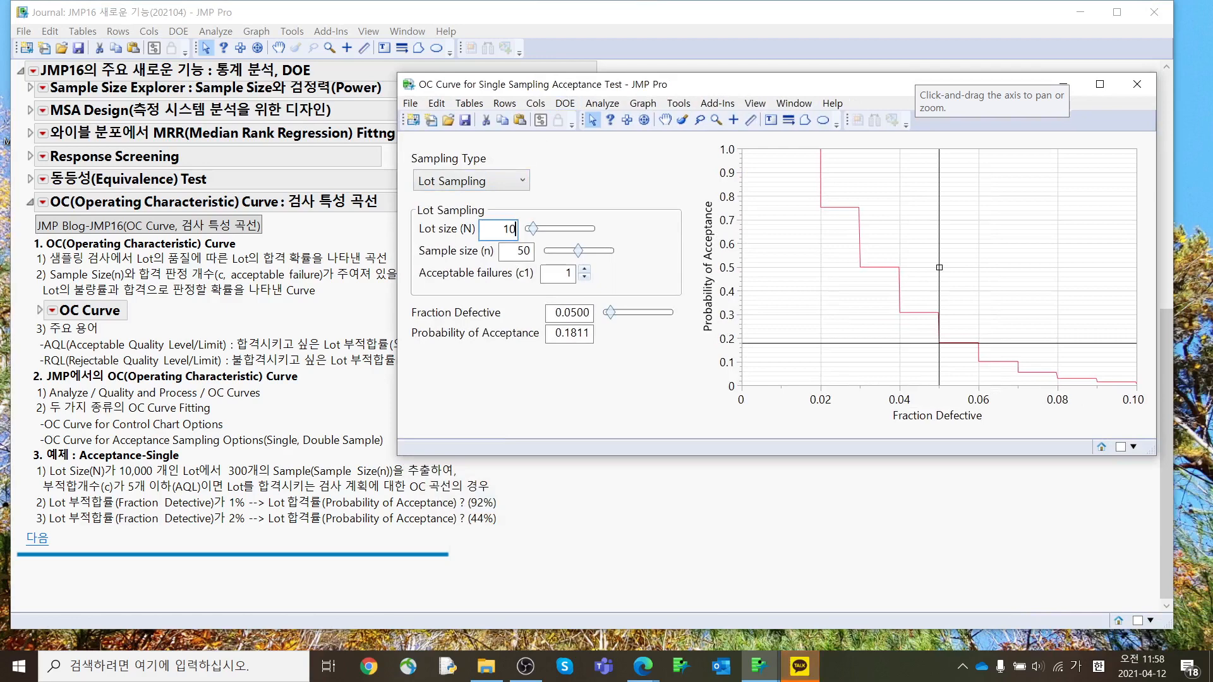
text(10000)
double_click(512, 253)
text(300)
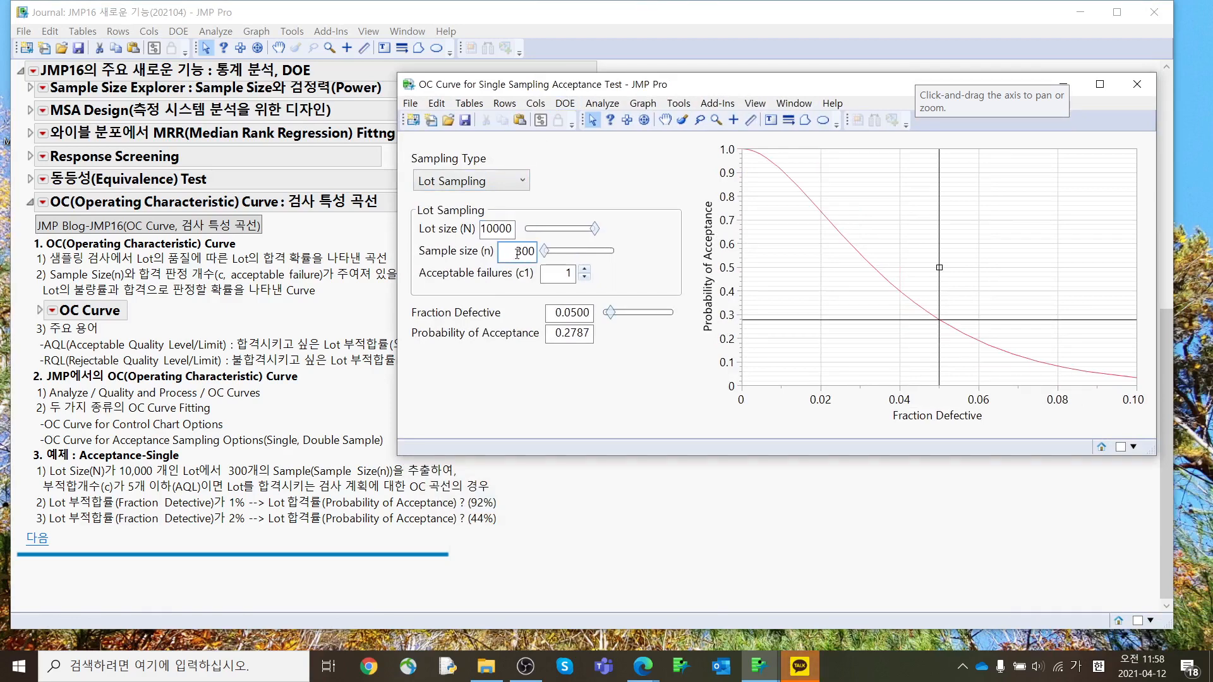
click(585, 270)
click(585, 269)
click(584, 270)
click(585, 270)
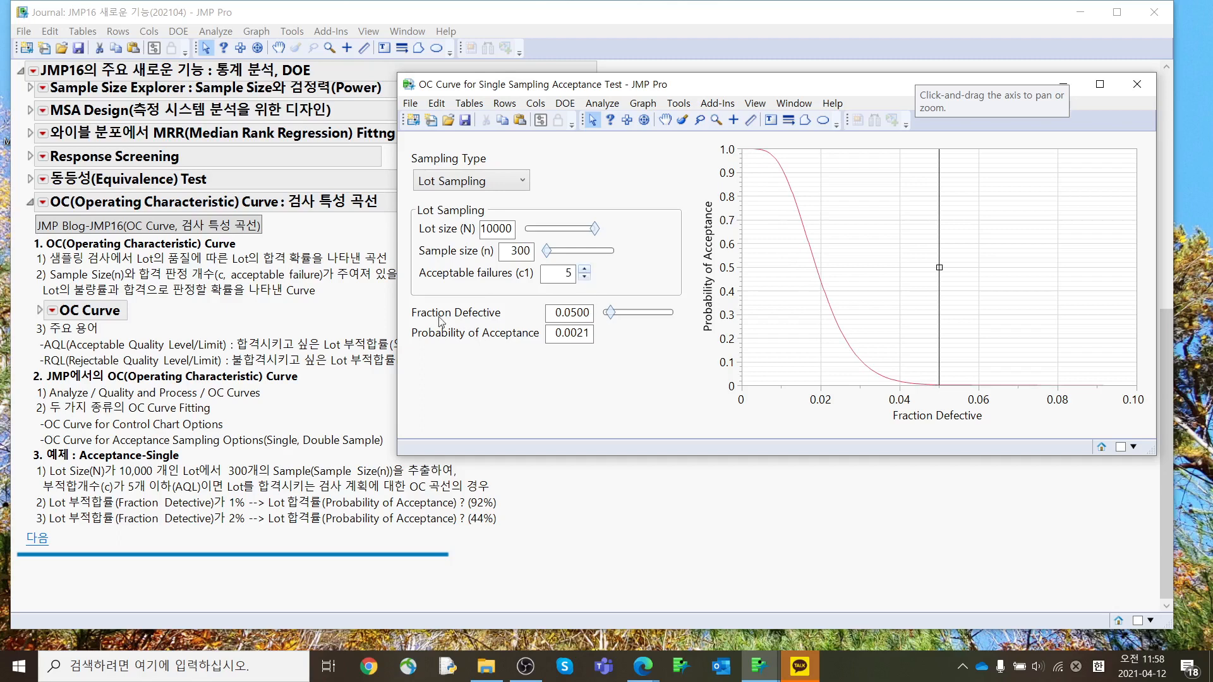
Set the Fraction Defective to 0.01 to evaluate the lot's probability of acceptance
drag(426, 320, 506, 320)
click(559, 319)
text(0.01)
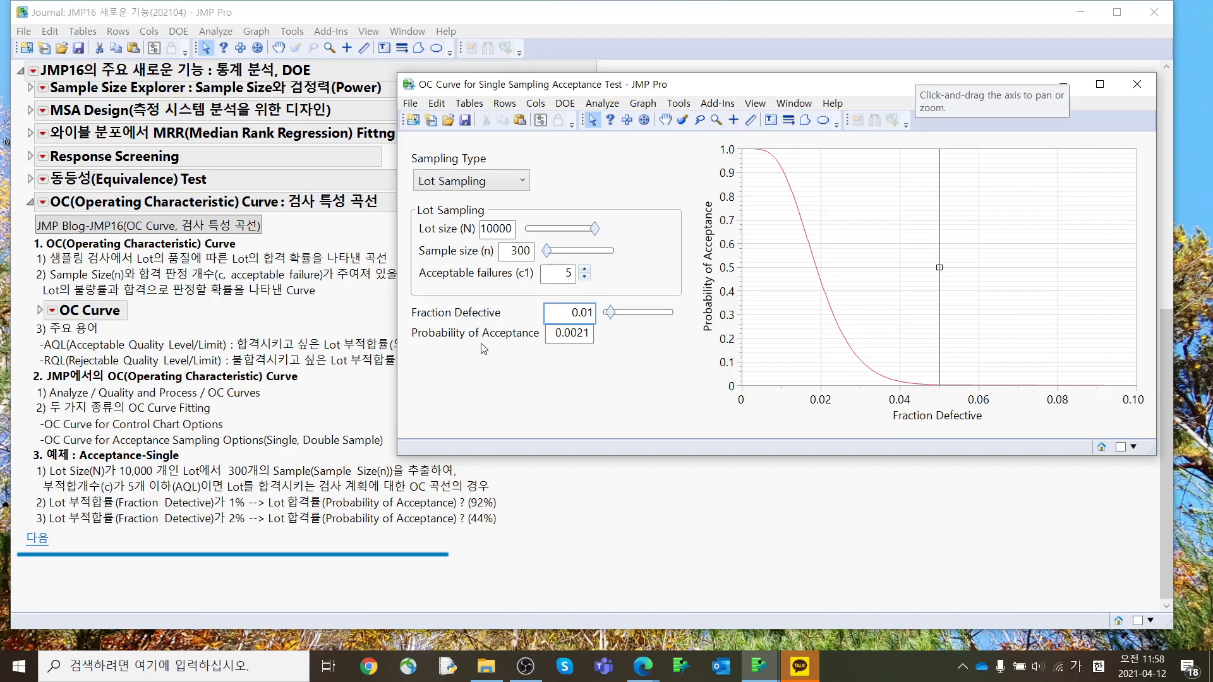
key(Return)
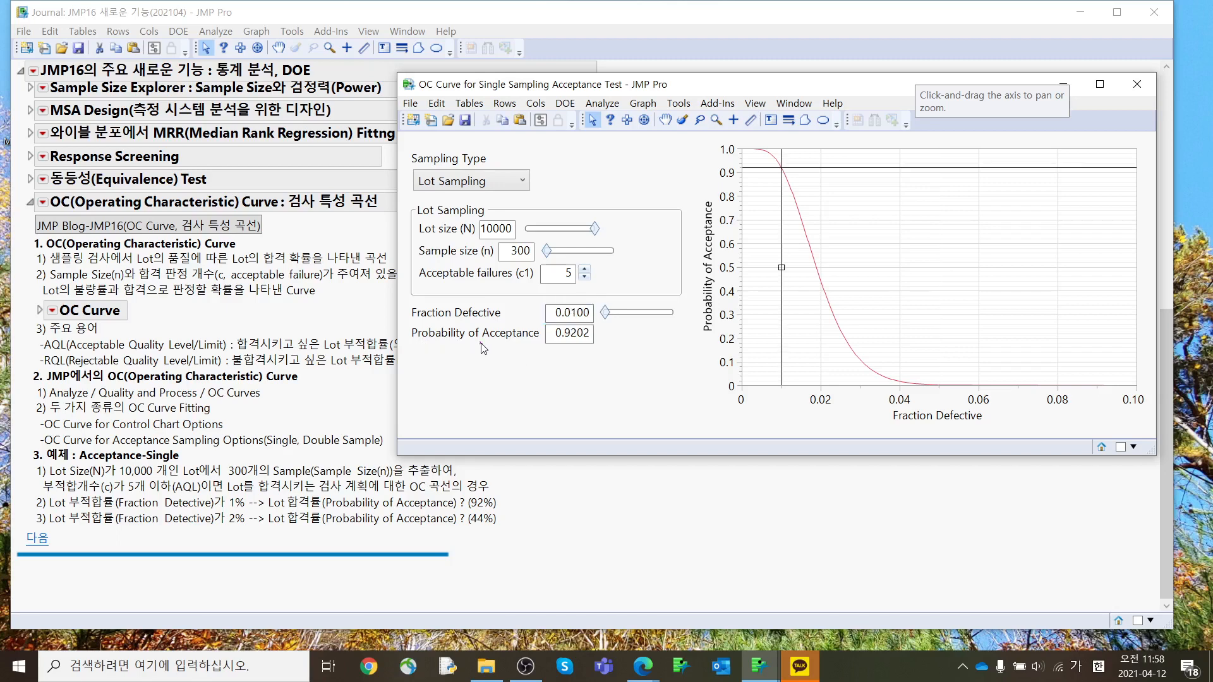
Change the Fraction Defective to 0.02 and examine the resulting probability of acceptance
click(584, 313)
key(BackSpace)
text(2)
key(Return)
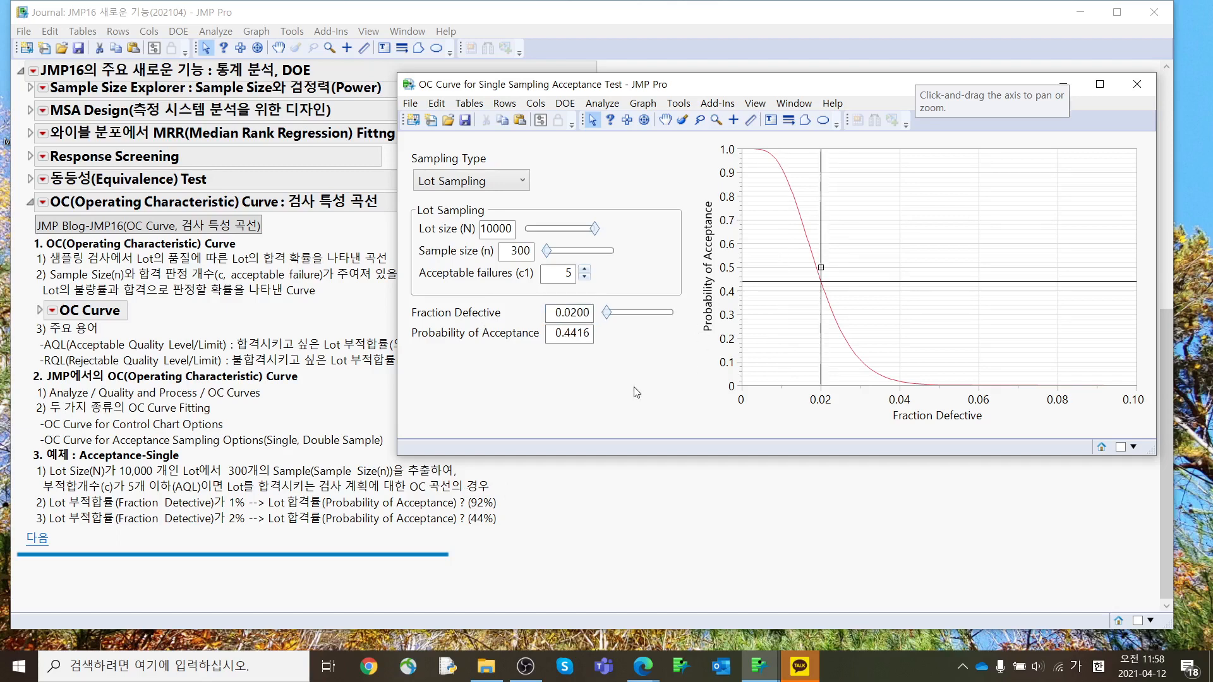
mouse_move(607, 387)
mouse_down()
mouse_move(504, 325)
mouse_move(610, 406)
mouse_up()
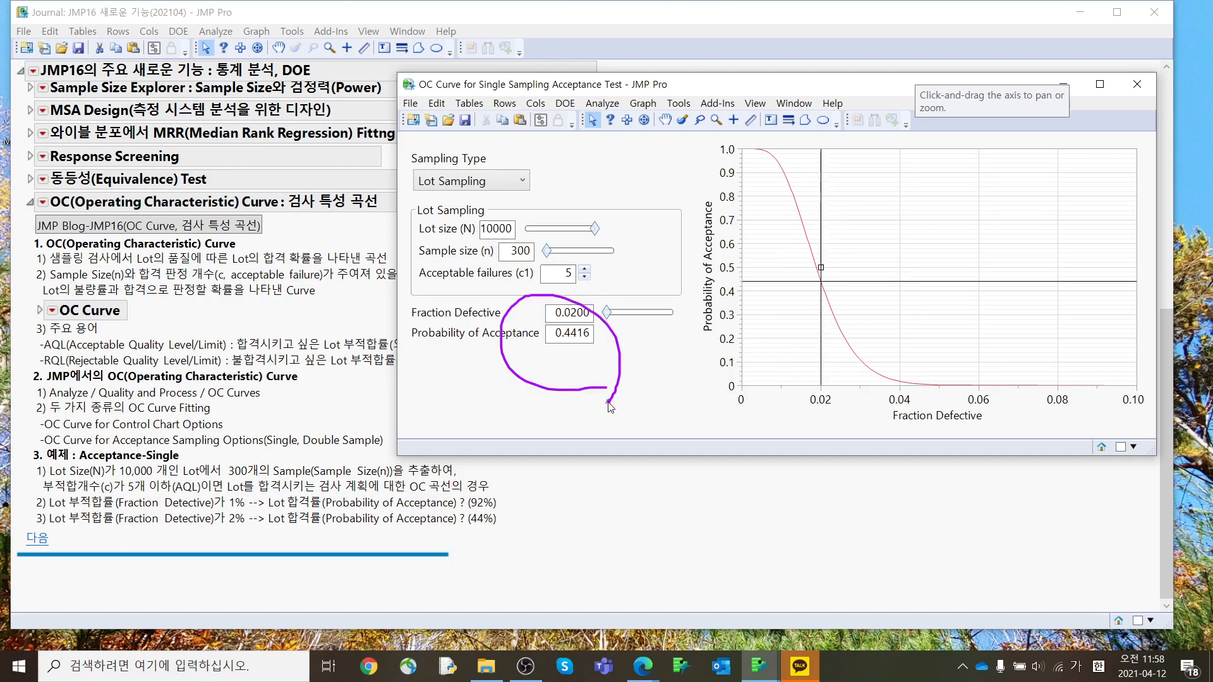
key(Escape)
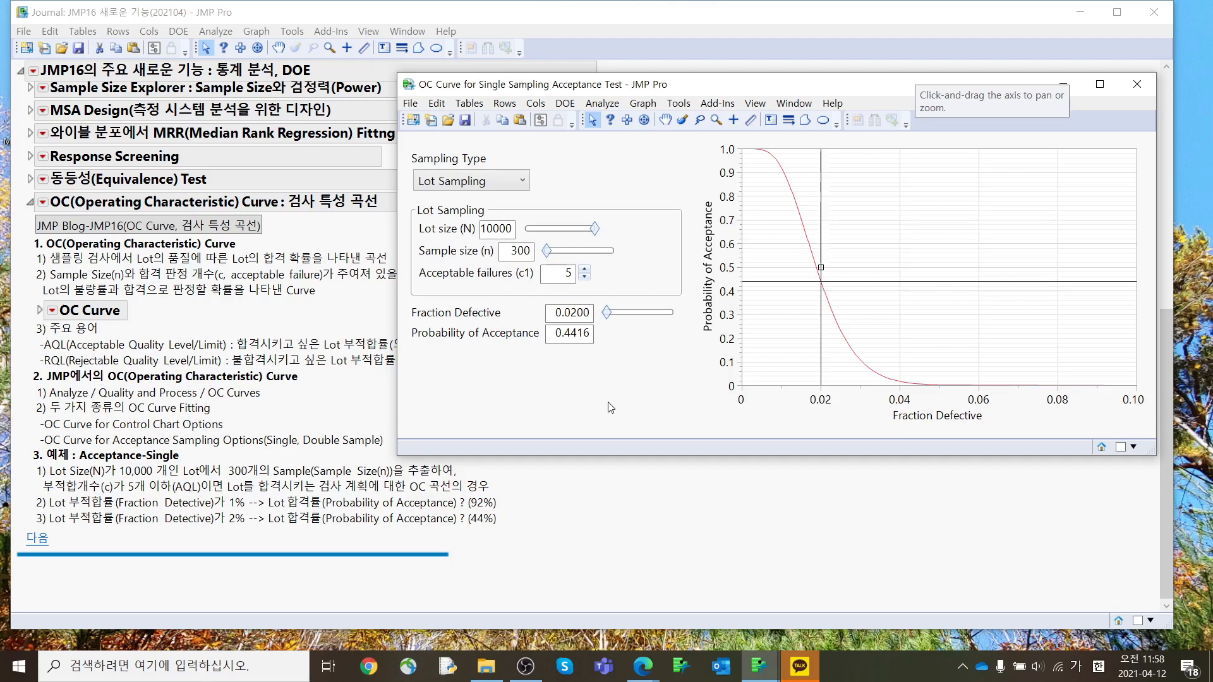
Close the OC Curve window, then collapse the journal's OC Curve section and its statistical analysis and DOE section
click(1138, 84)
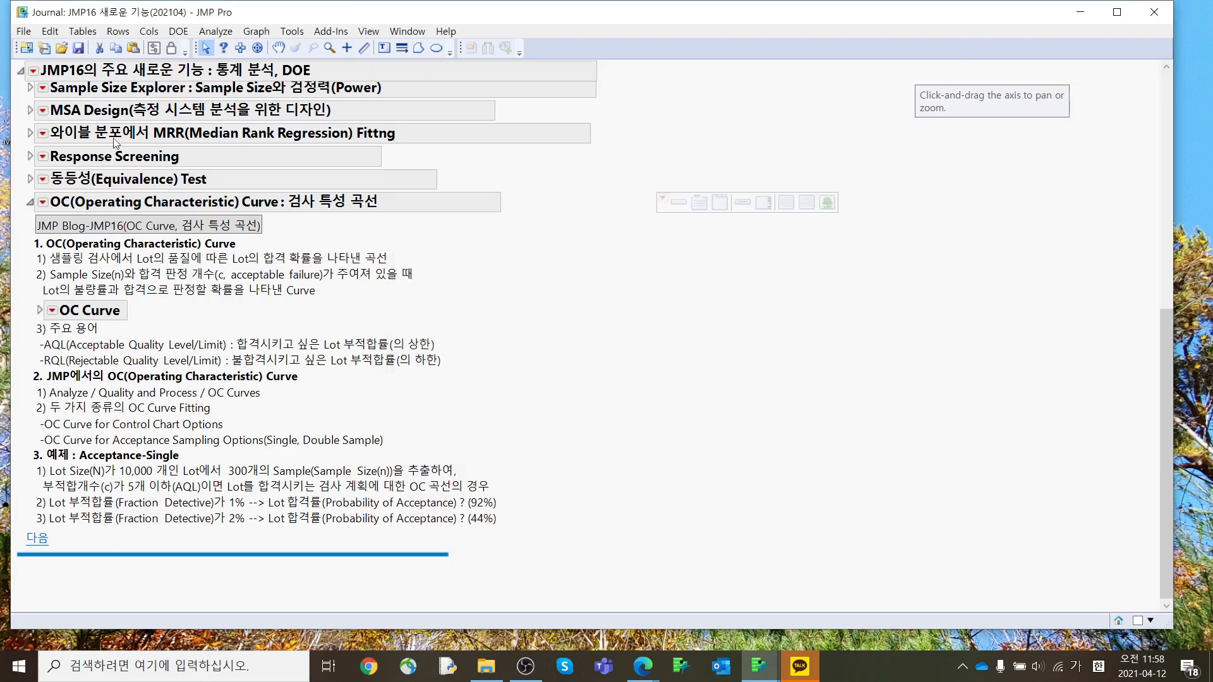
click(29, 202)
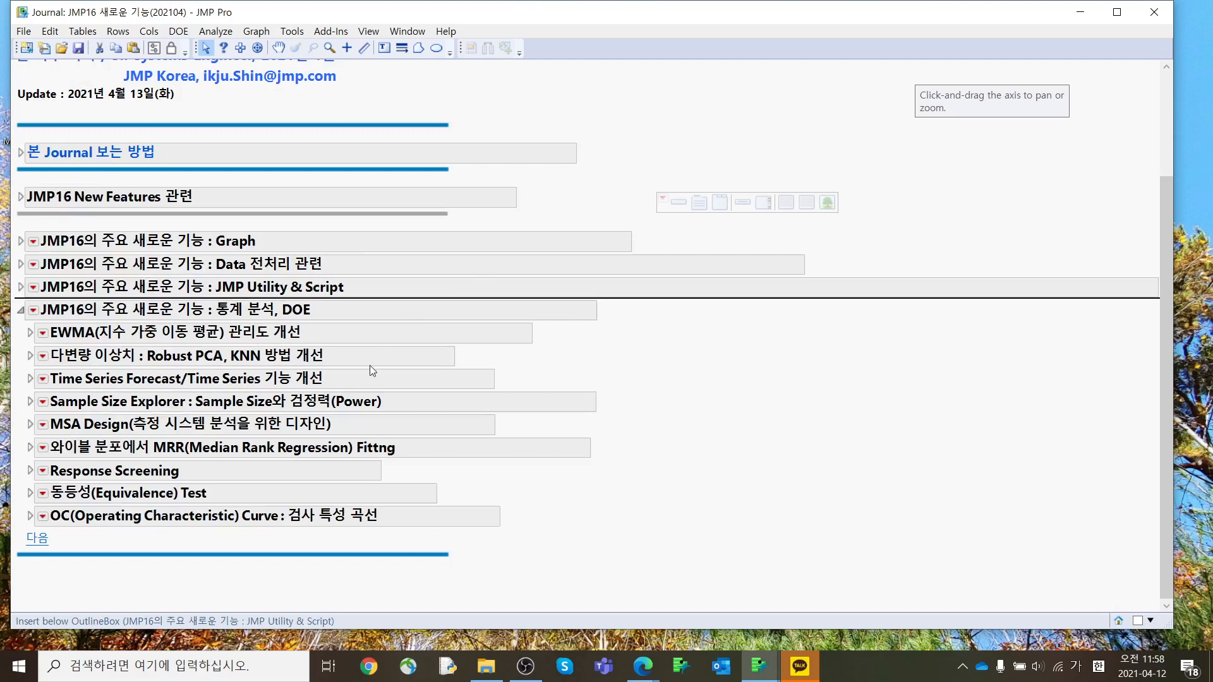
mouse_move(545, 529)
mouse_down()
mouse_move(407, 537)
mouse_move(226, 327)
mouse_move(555, 450)
mouse_move(524, 528)
mouse_up()
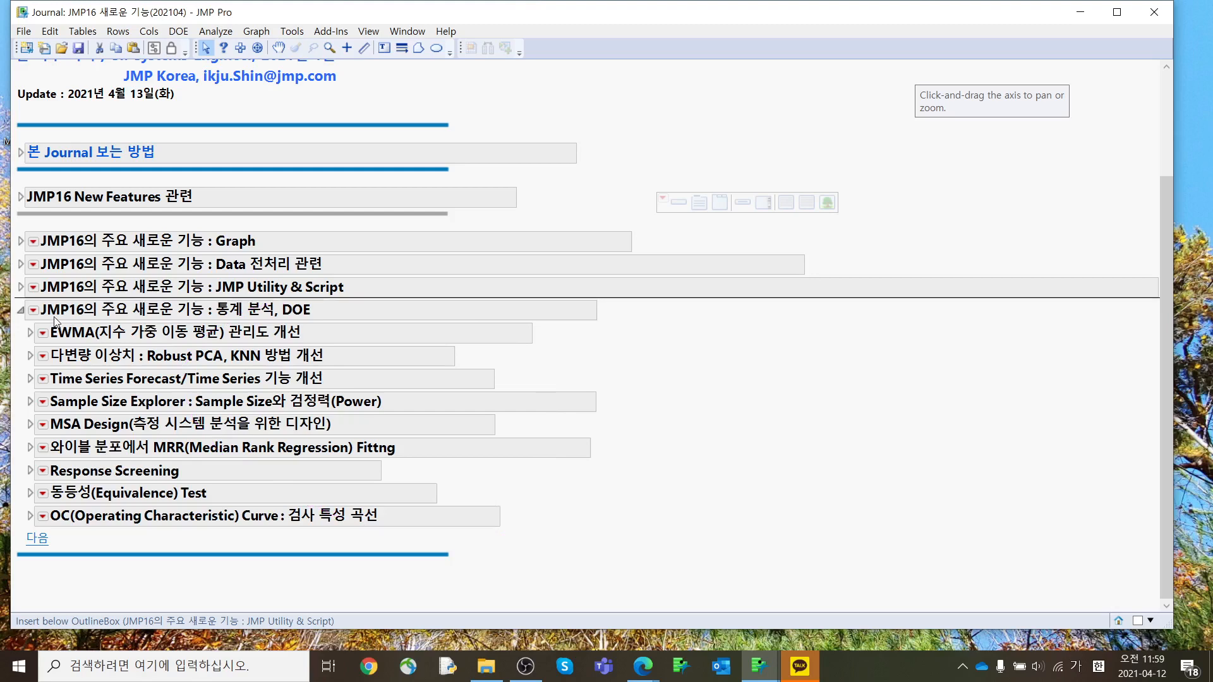
click(21, 310)
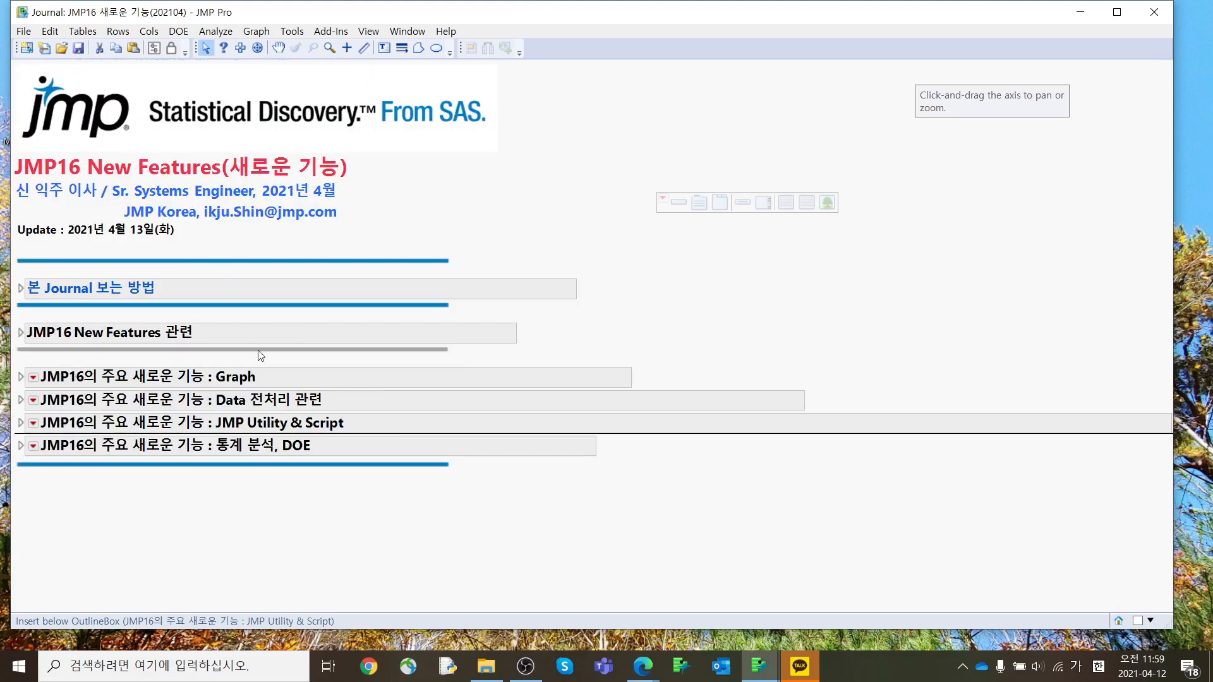